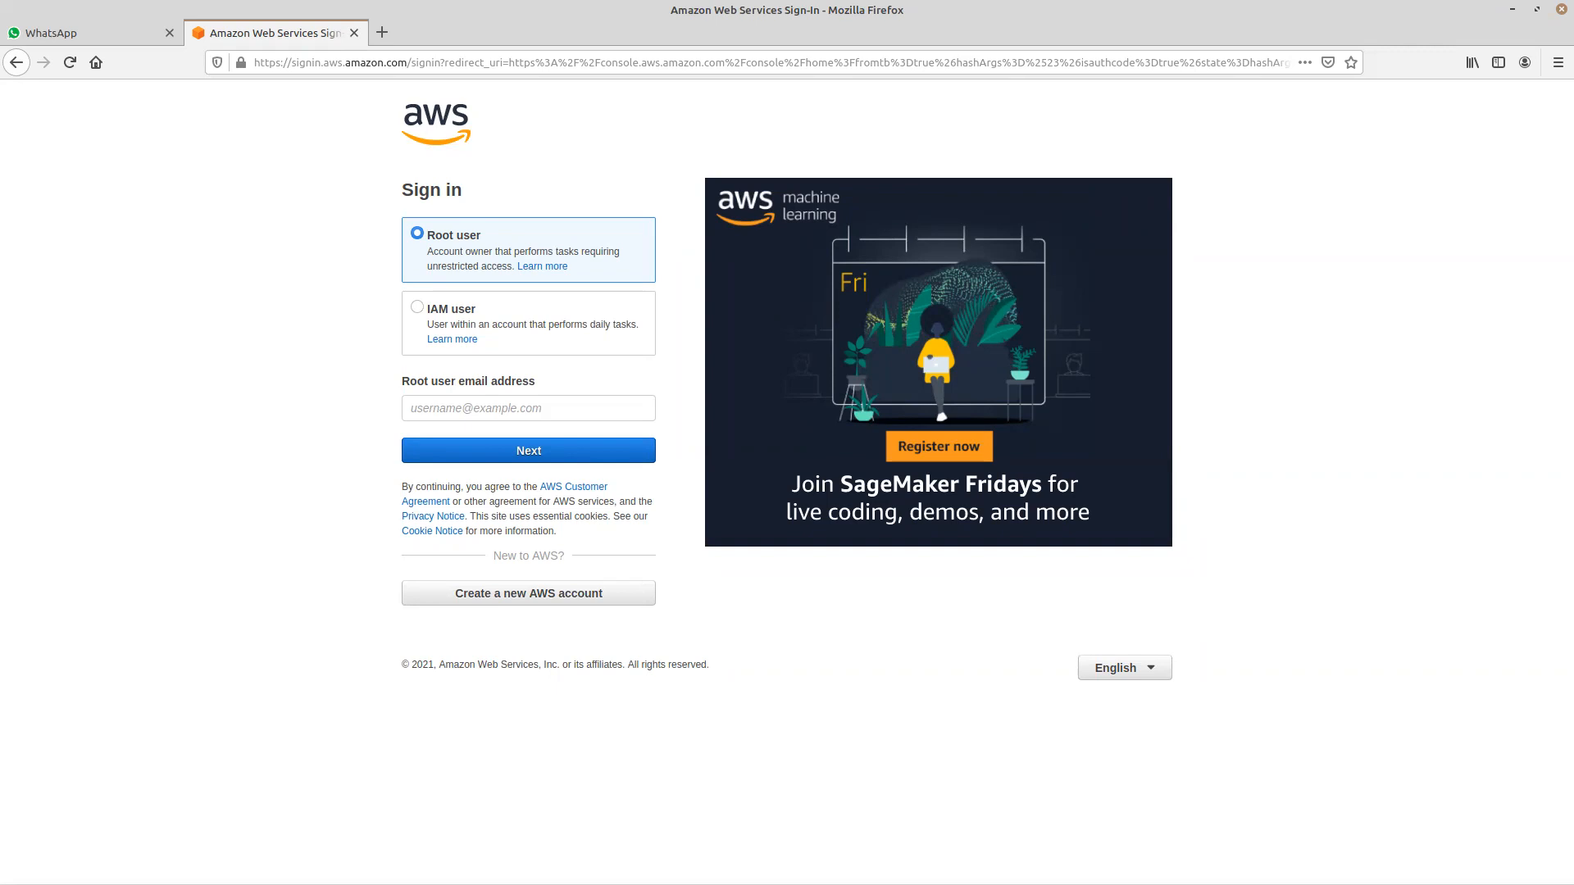
# Sign in as the root user with the saved e-mail, the security check, and the saved password.
pyautogui.hotkey('alt', 'Tab')
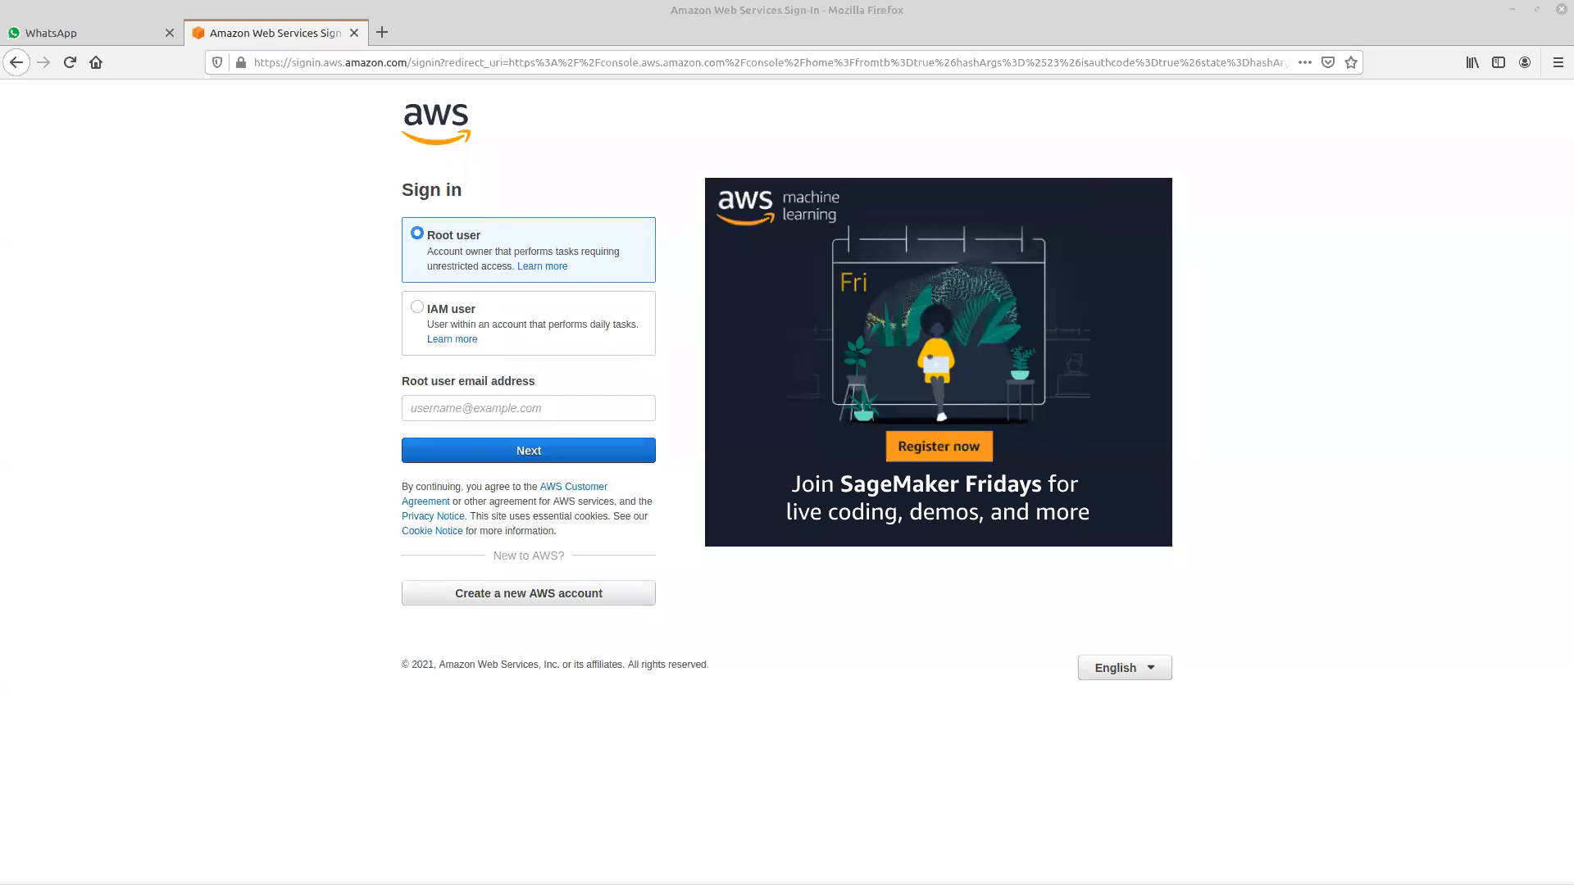
pyautogui.press('Return')
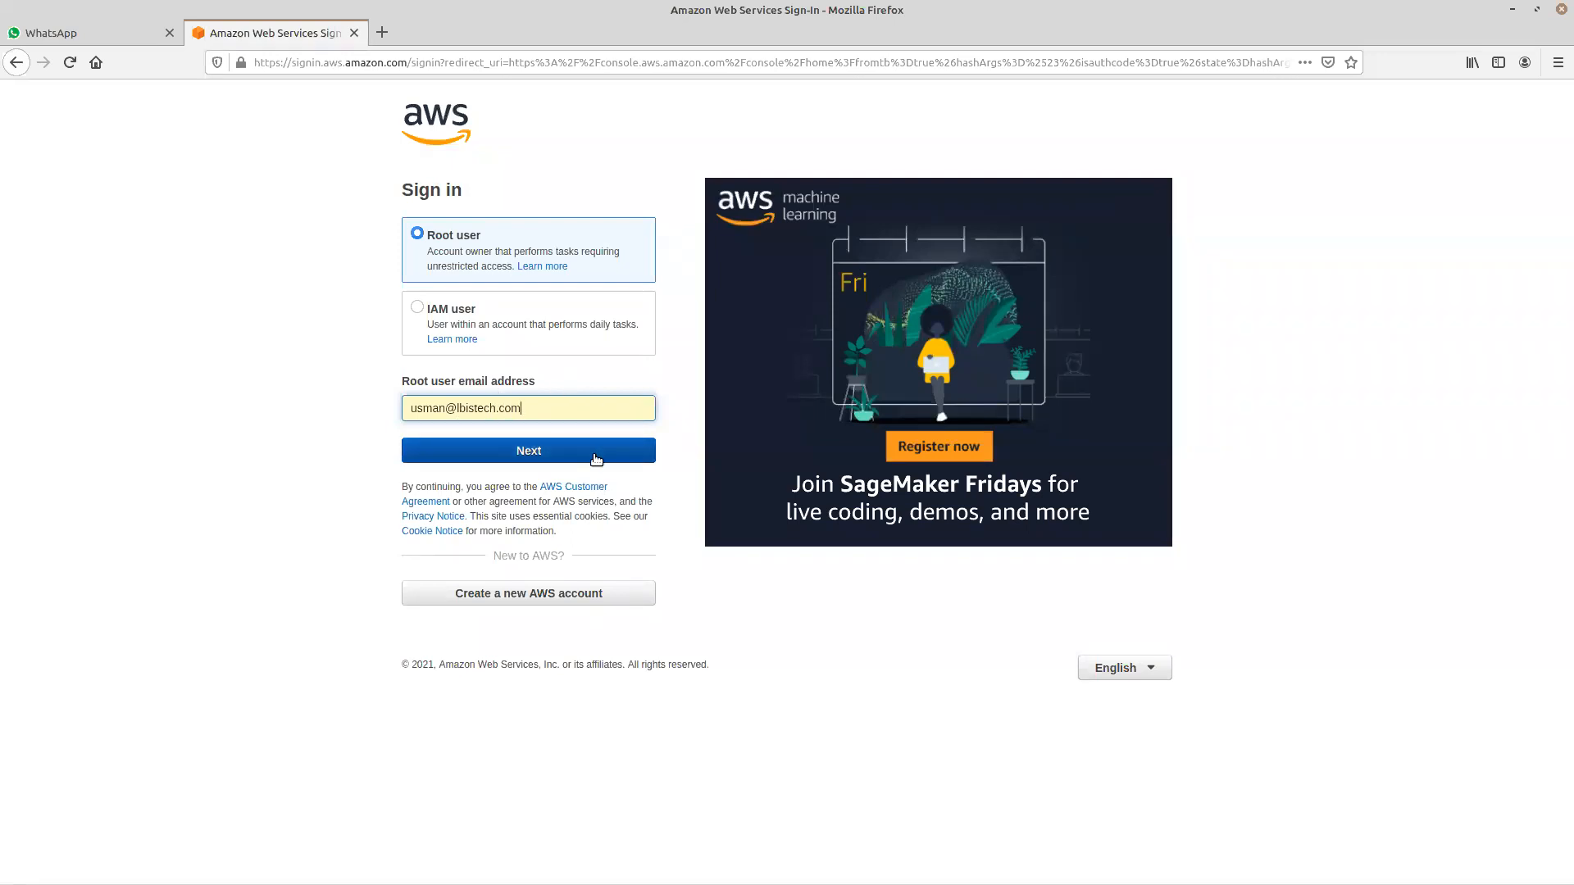
pyautogui.click(499, 452)
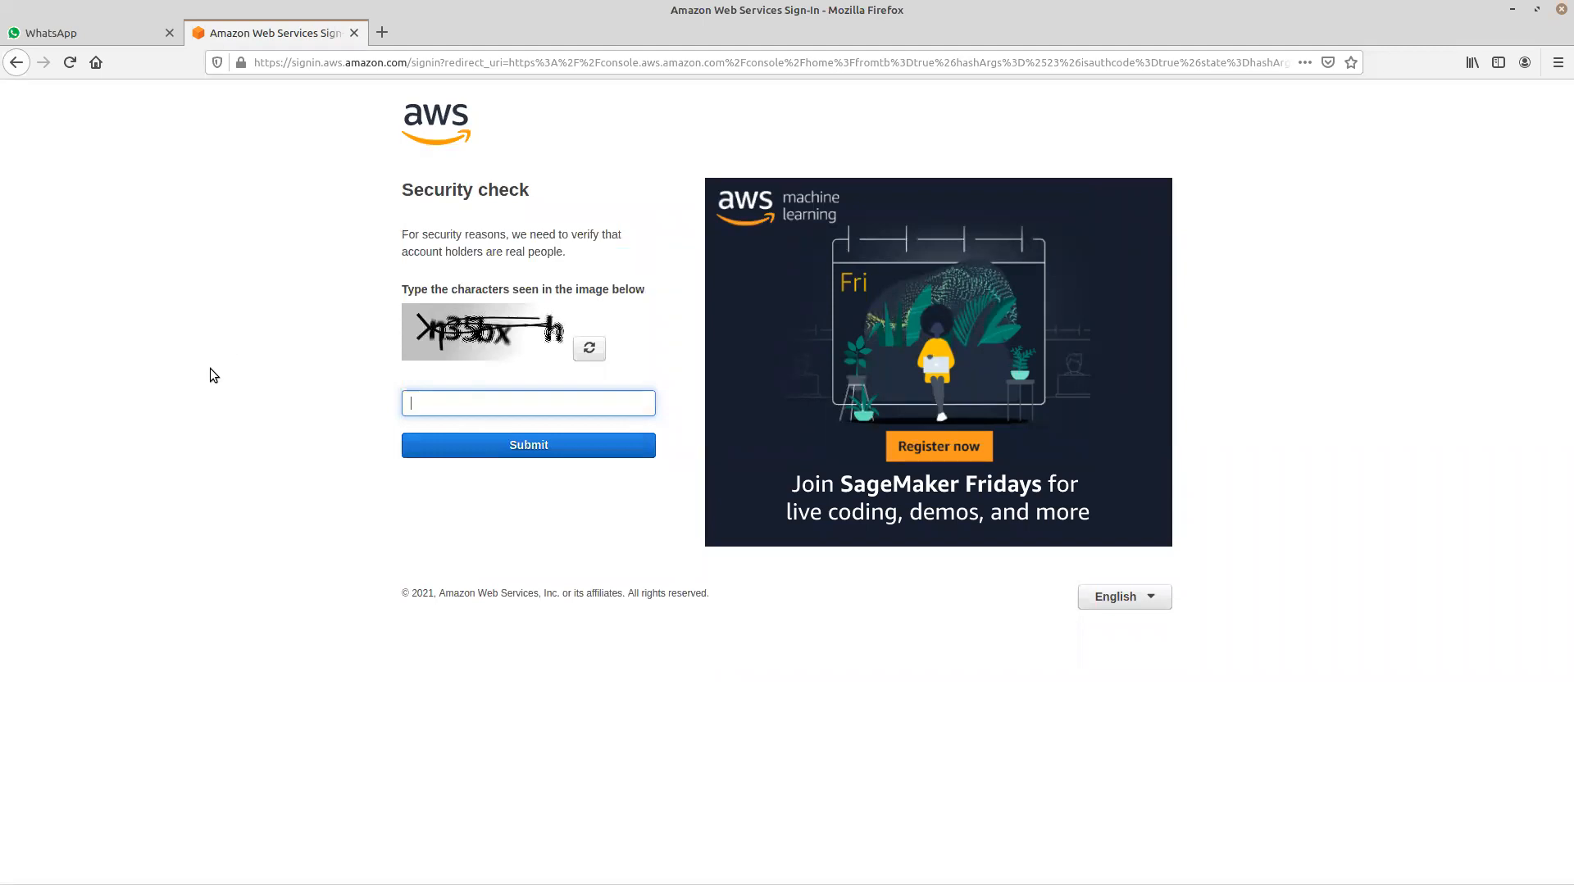
pyautogui.press('Return')
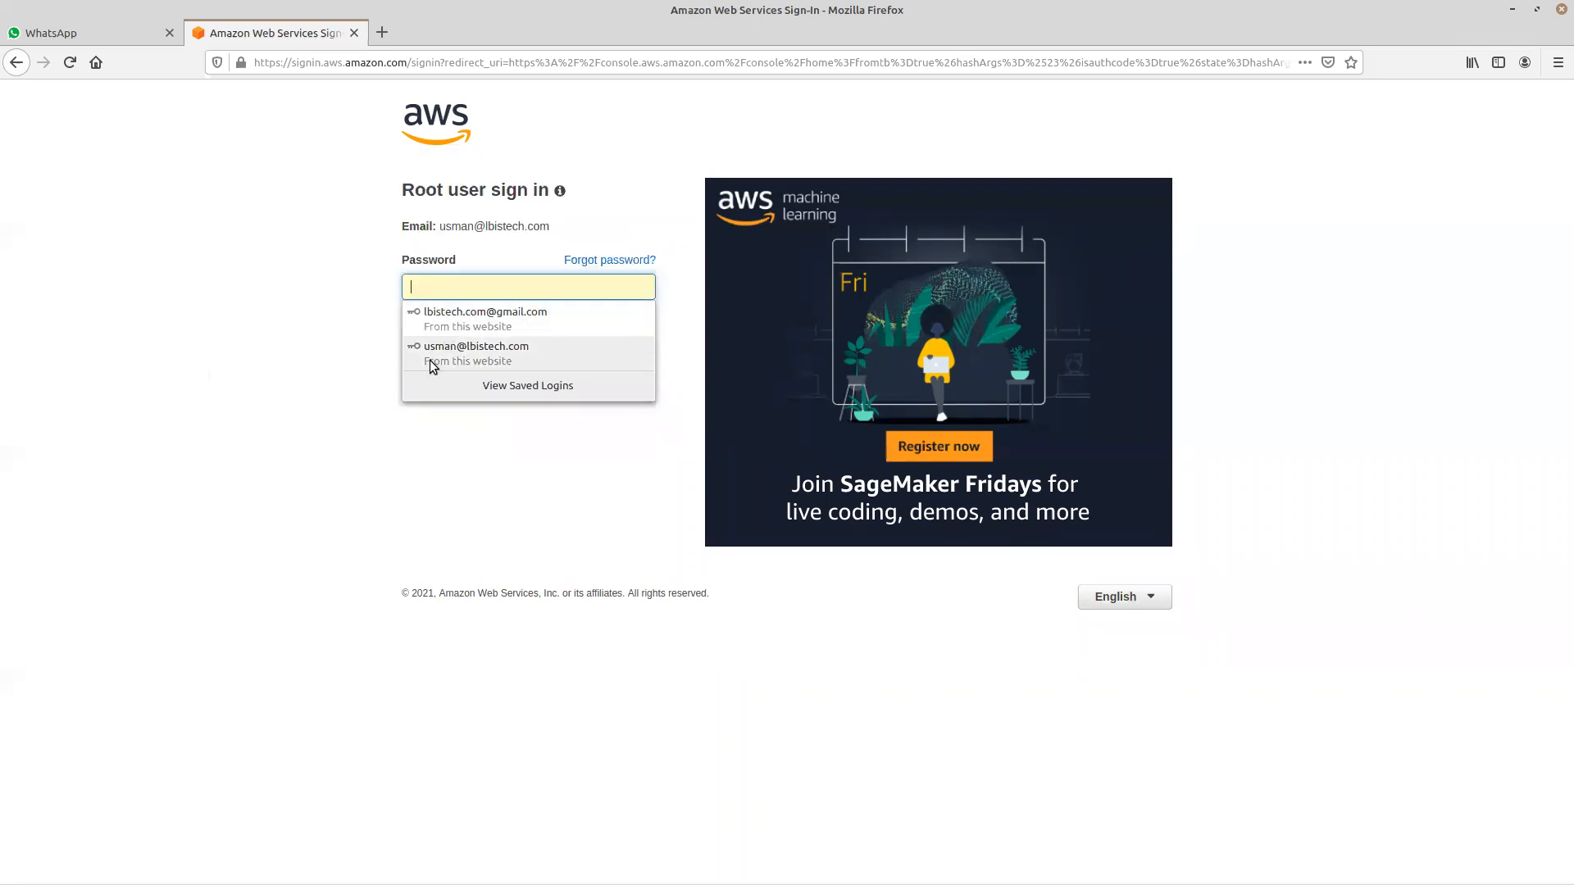
pyautogui.click(484, 352)
pyautogui.click(445, 331)
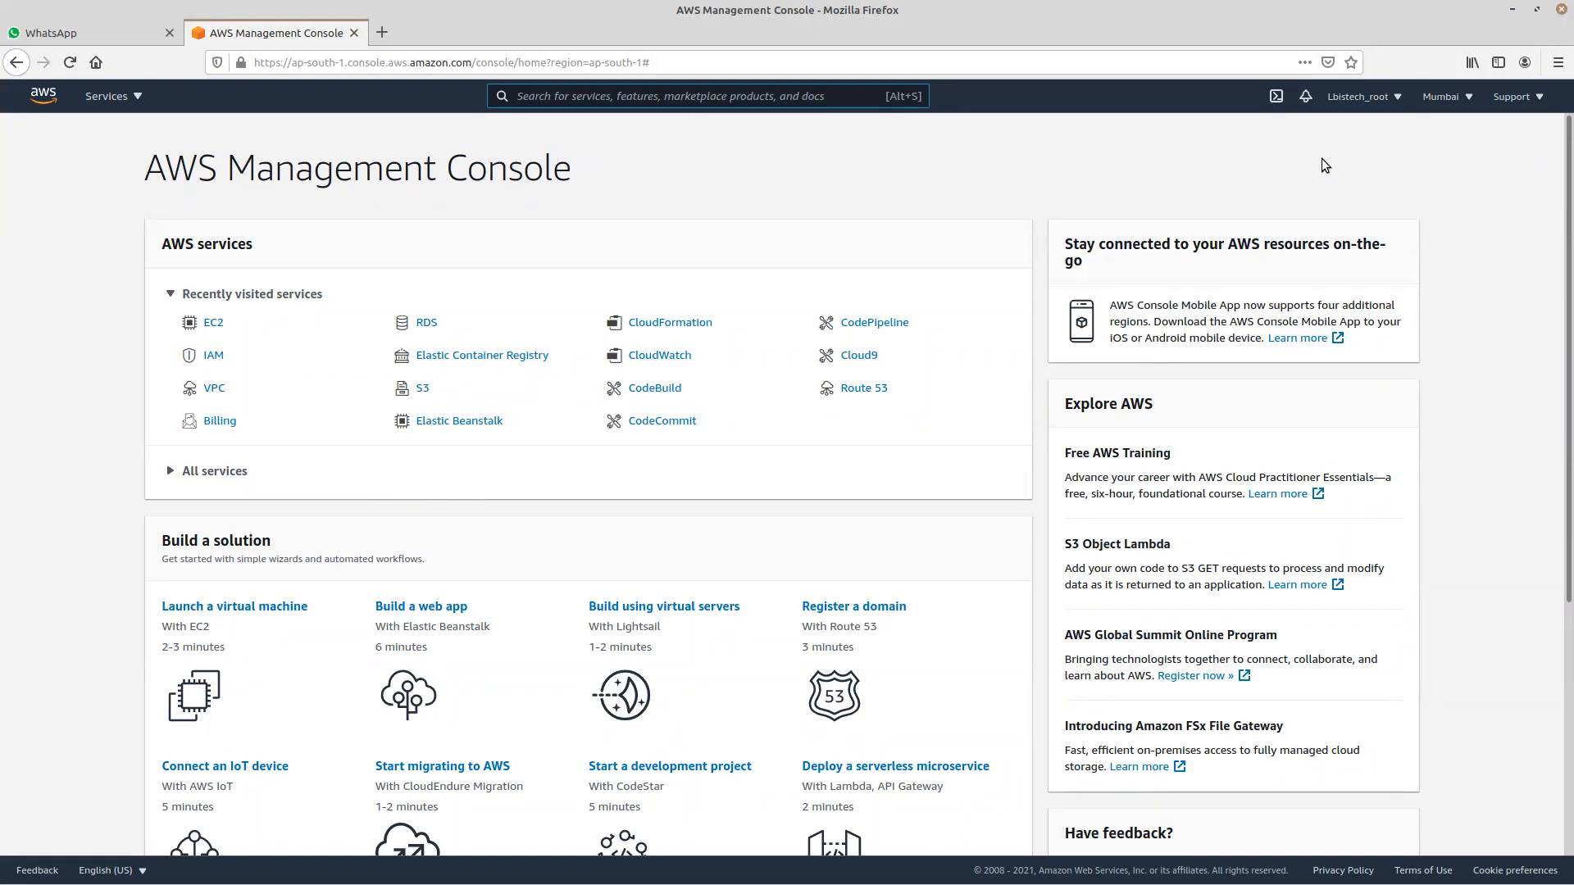
# Switch the console region to US East (N. Virginia).
pyautogui.click(1386, 98)
pyautogui.click(1466, 99)
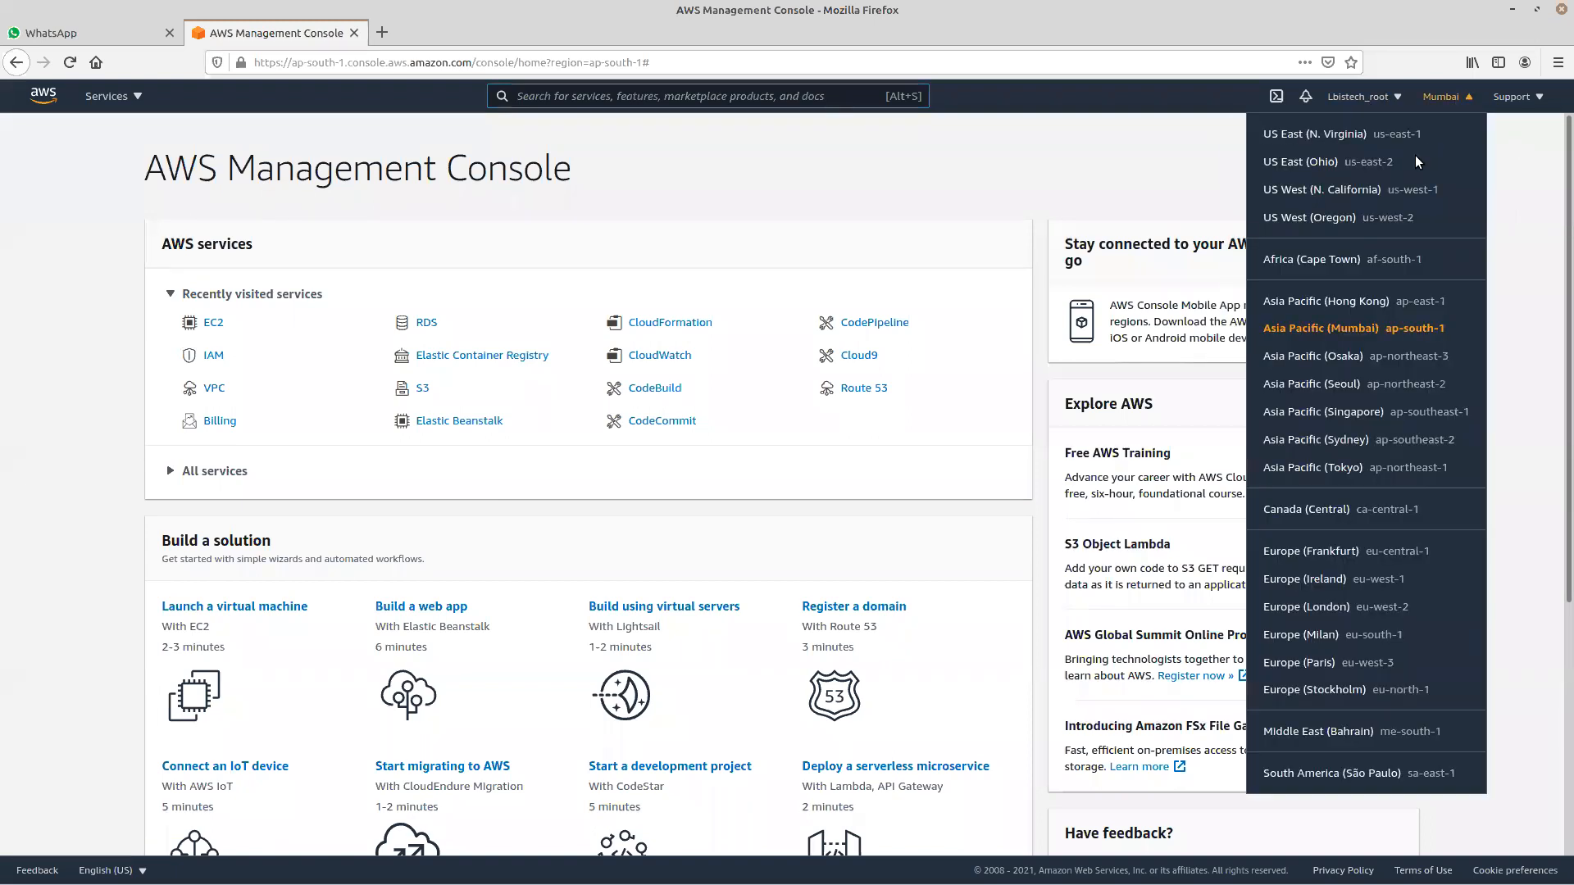
pyautogui.click(1417, 153)
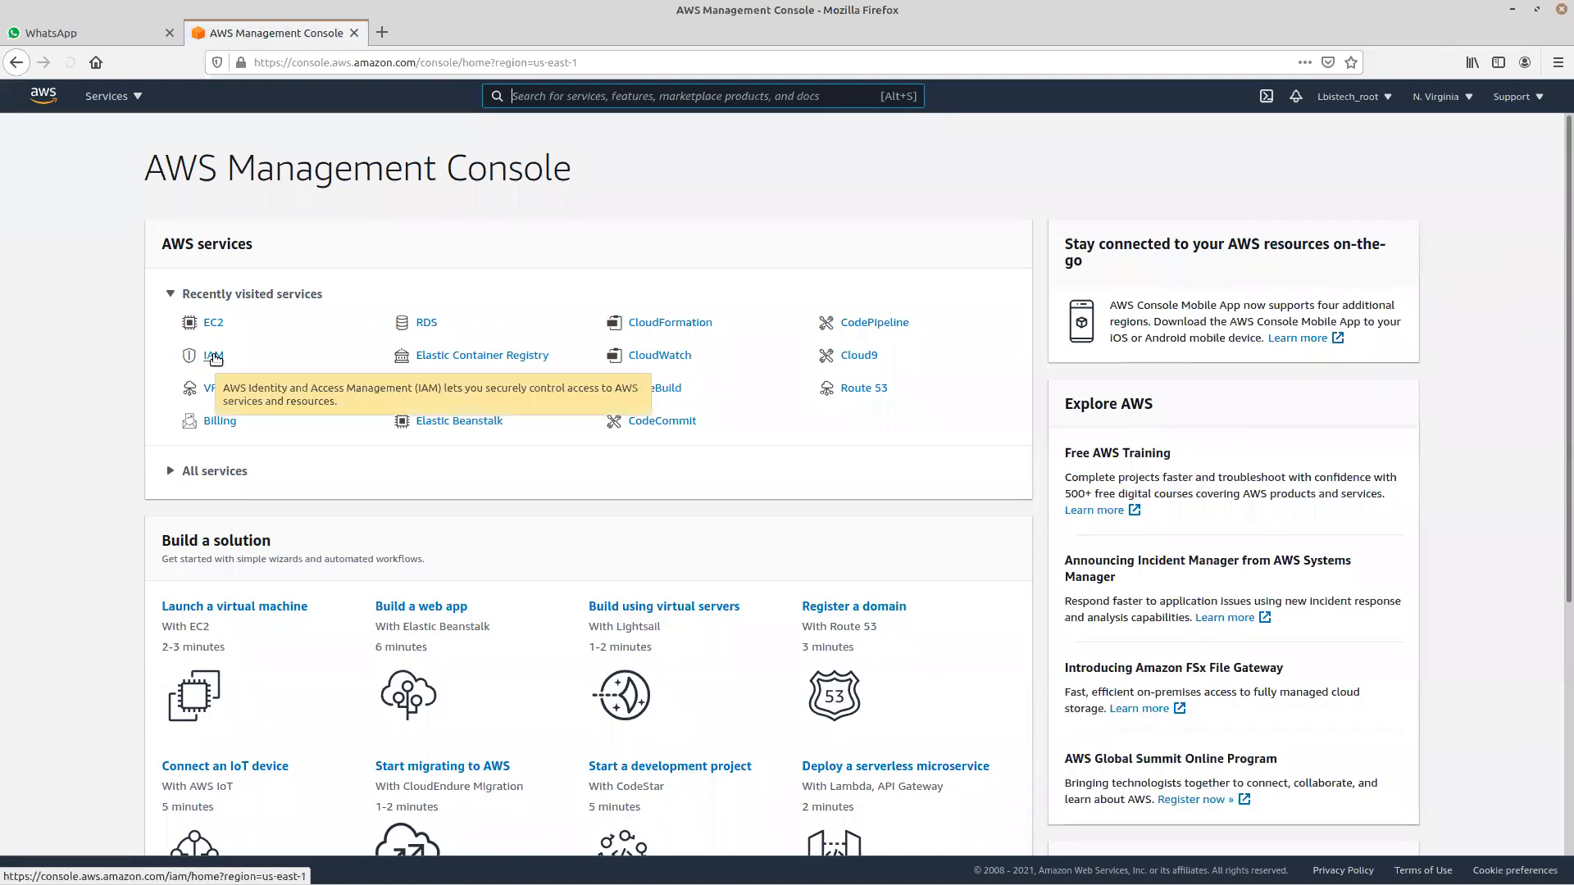
# Search the services for 'iam' and open the IAM dashboard.
pyautogui.click(198, 304)
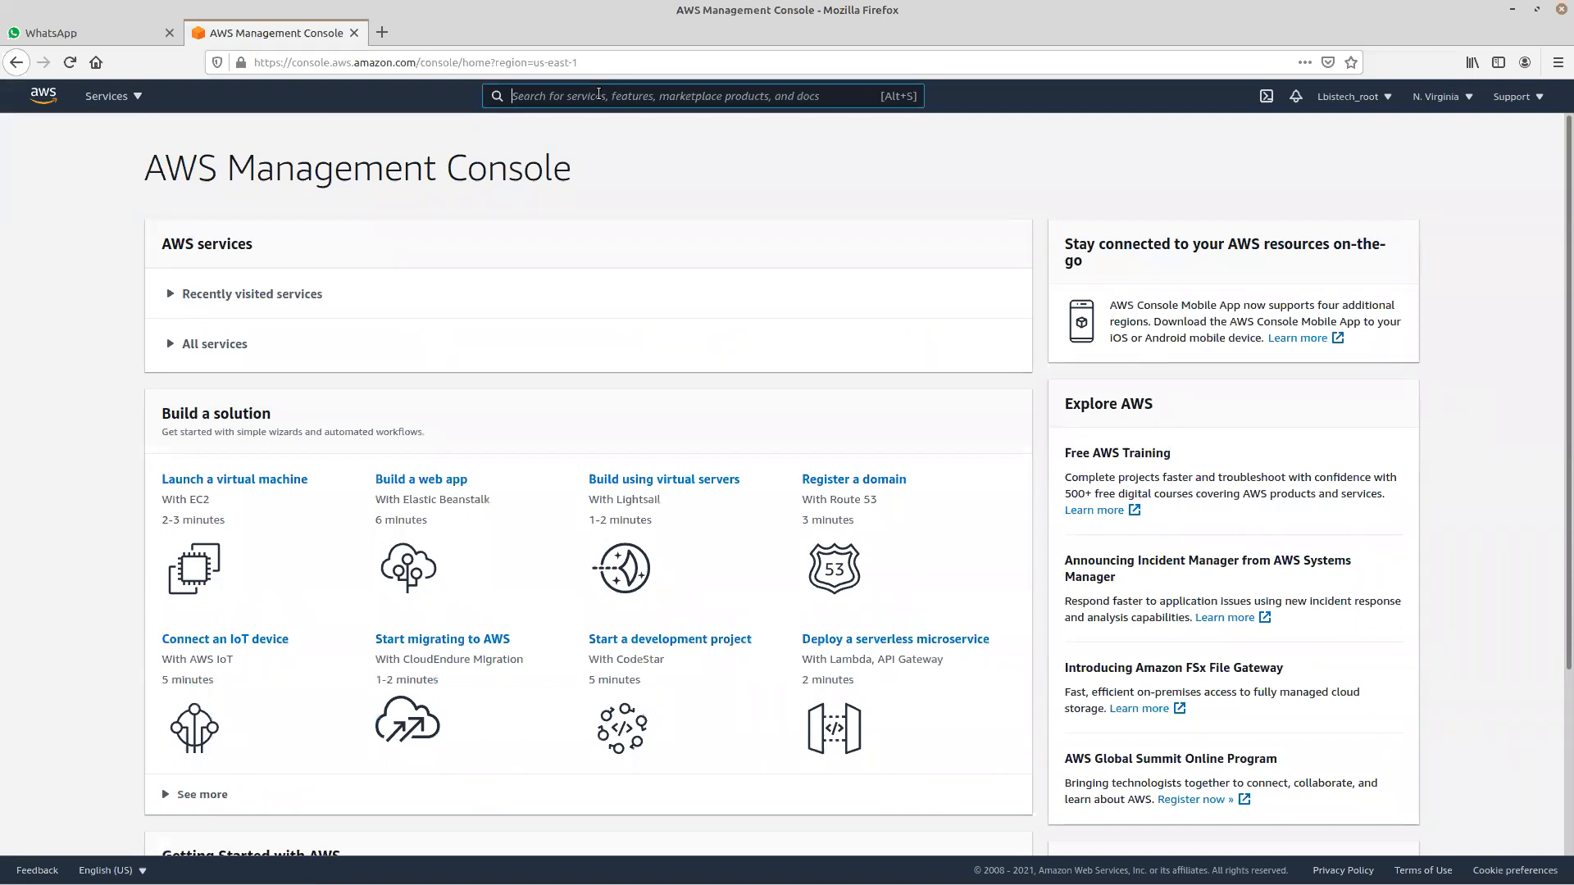
pyautogui.click(127, 97)
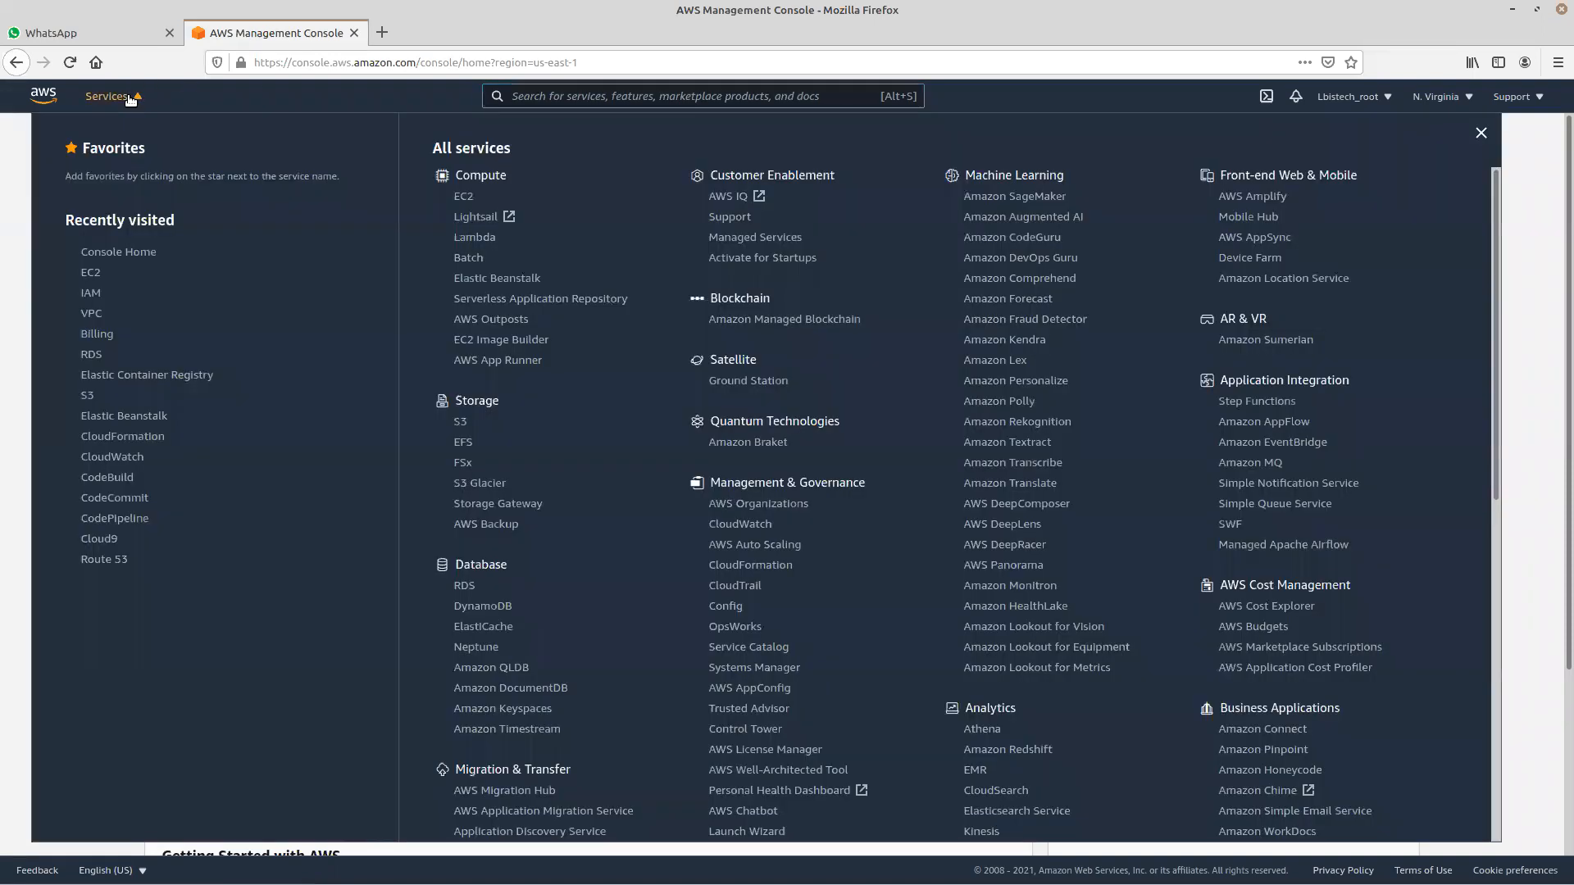
pyautogui.write('iam')
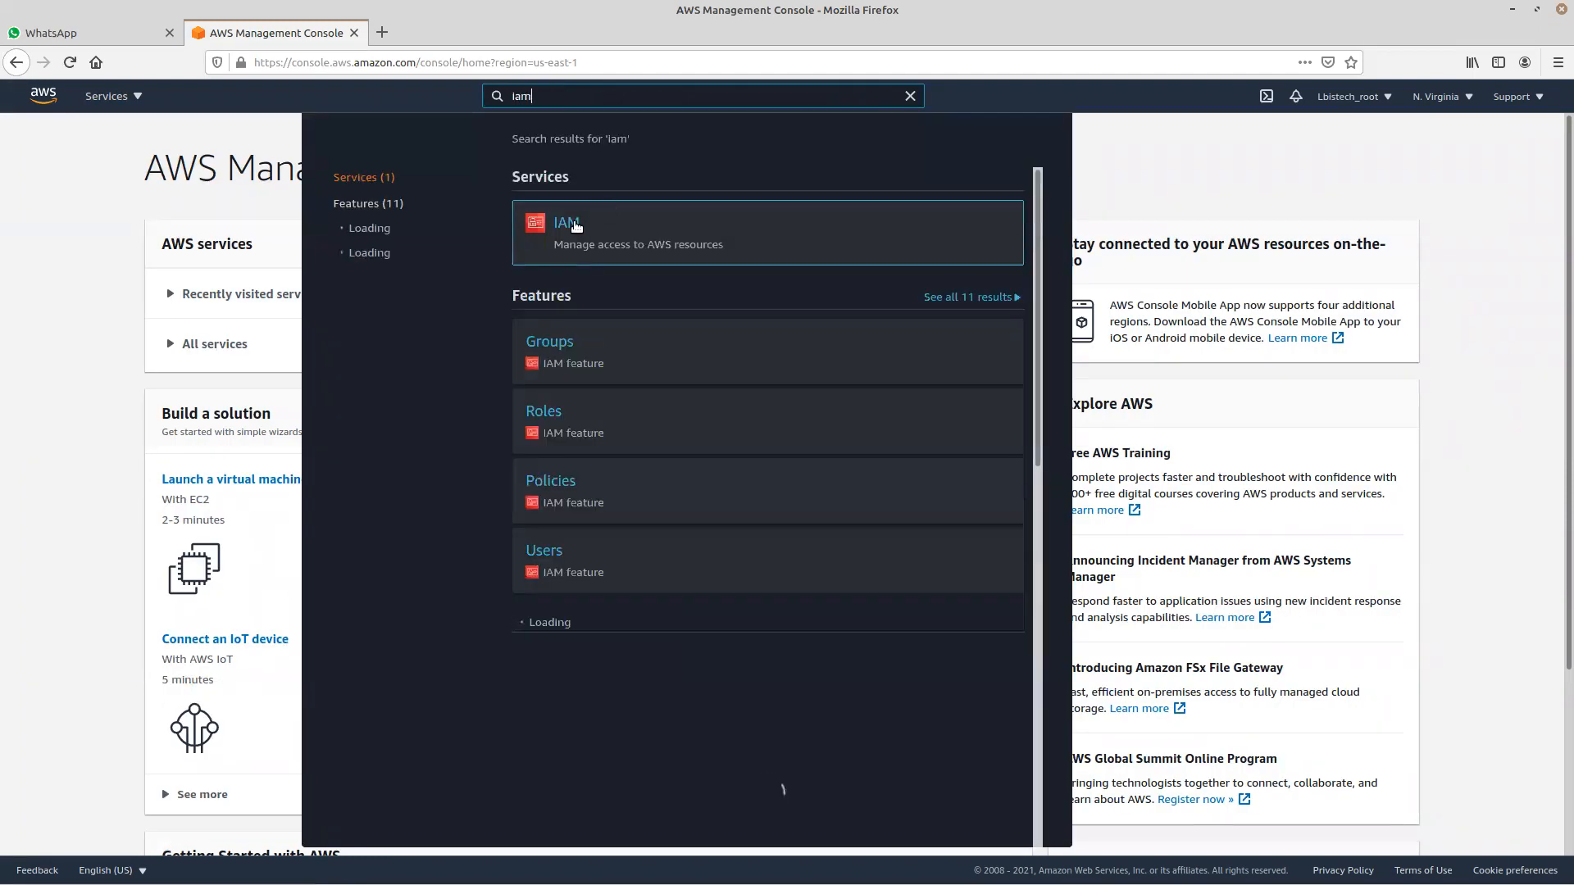
pyautogui.click(574, 224)
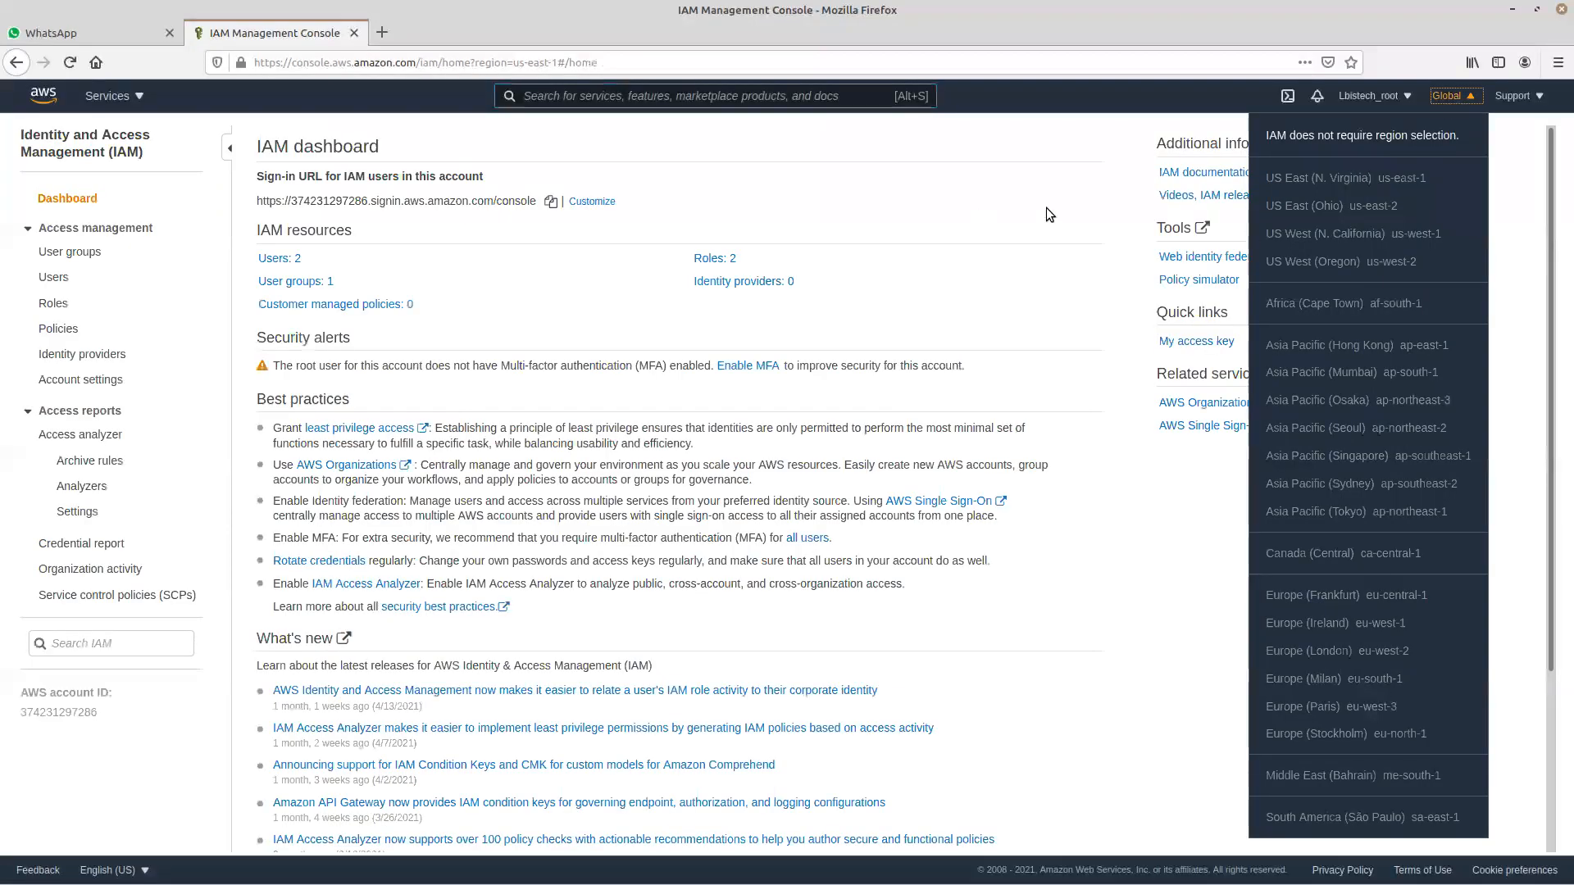
pyautogui.click(306, 316)
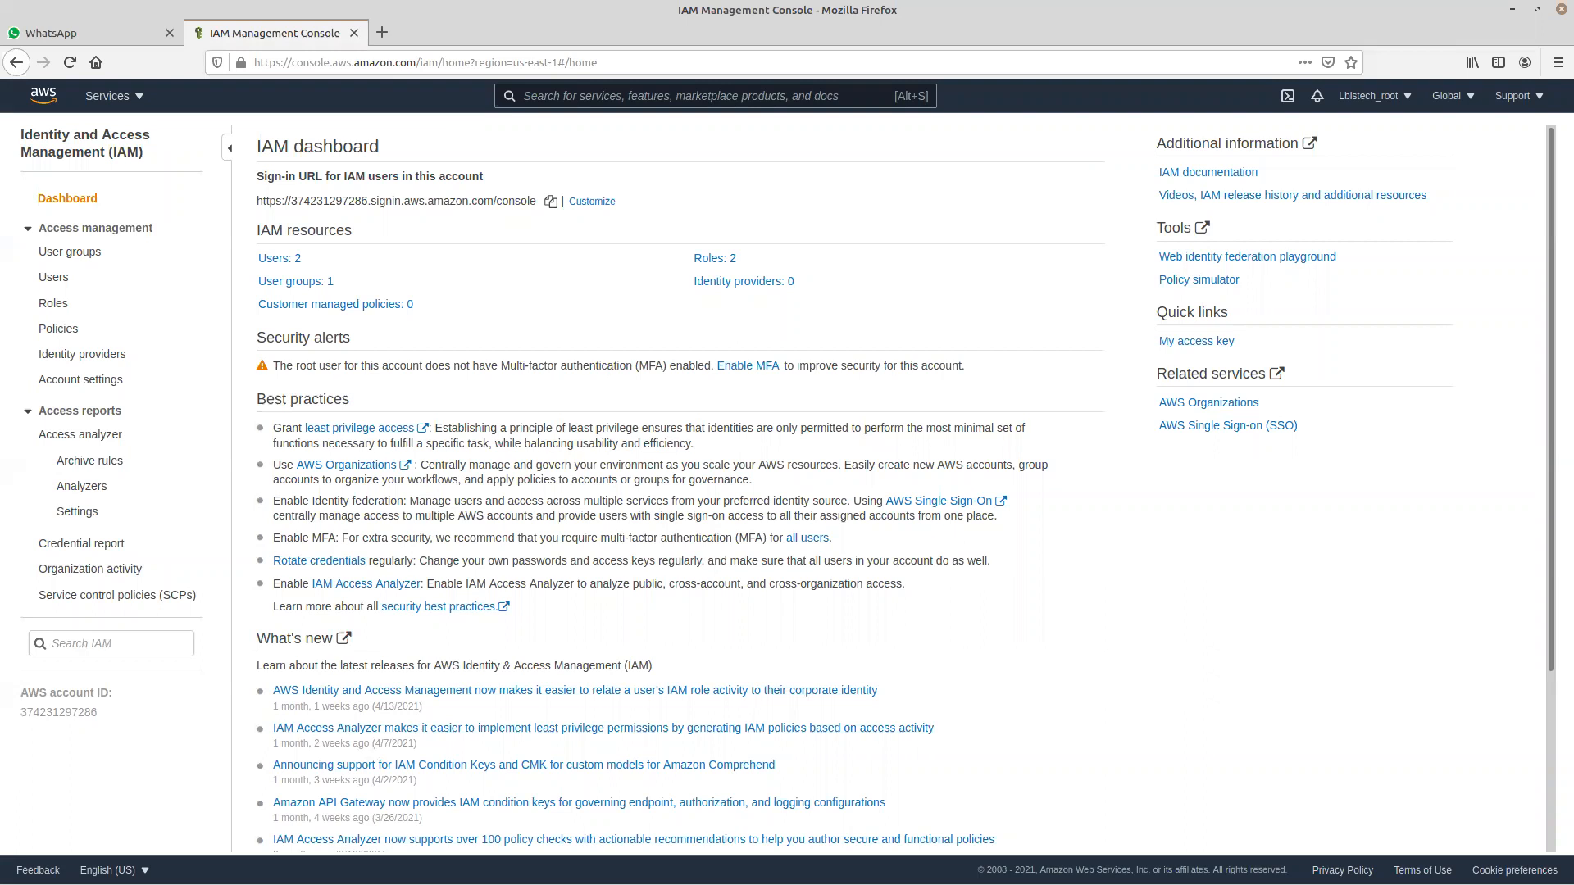
pyautogui.hotkey('ctrl', 'a')
pyautogui.click(514, 223)
pyautogui.click(543, 196)
pyautogui.click(1381, 97)
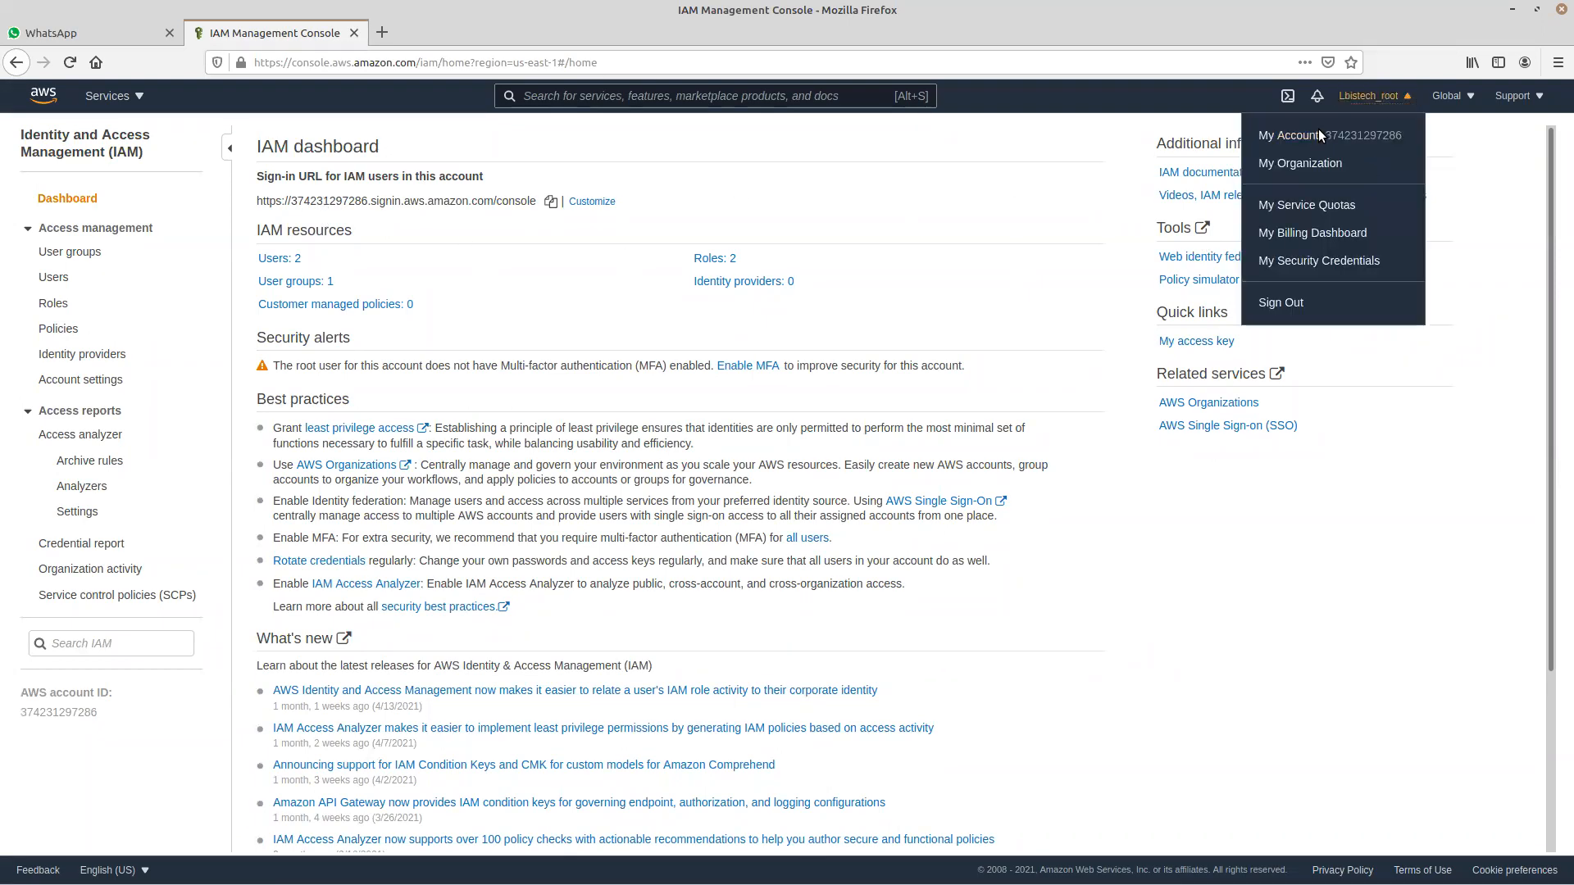
pyautogui.doubleClick(1335, 134)
pyautogui.doubleClick(50, 716)
pyautogui.click(57, 709)
pyautogui.click(1400, 97)
pyautogui.doubleClick(1396, 140)
pyautogui.click(1395, 140)
pyautogui.doubleClick(59, 716)
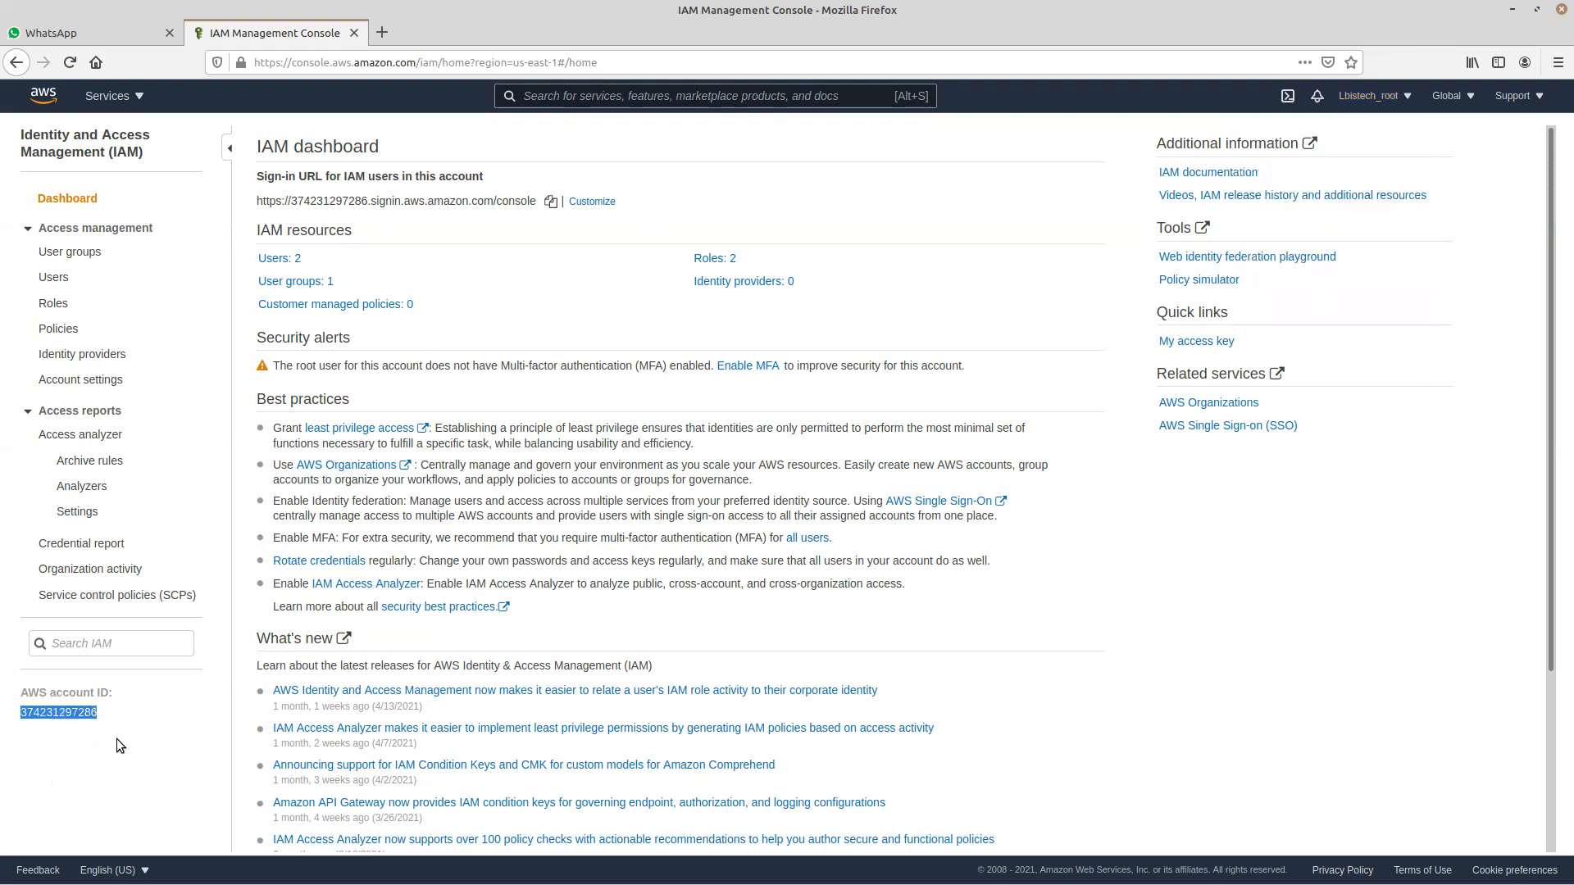
pyautogui.click(1373, 95)
pyautogui.click(462, 223)
# Create the account alias lbistech-root after 'lbistech' and 'lbistech_root' are rejected.
pyautogui.click(593, 204)
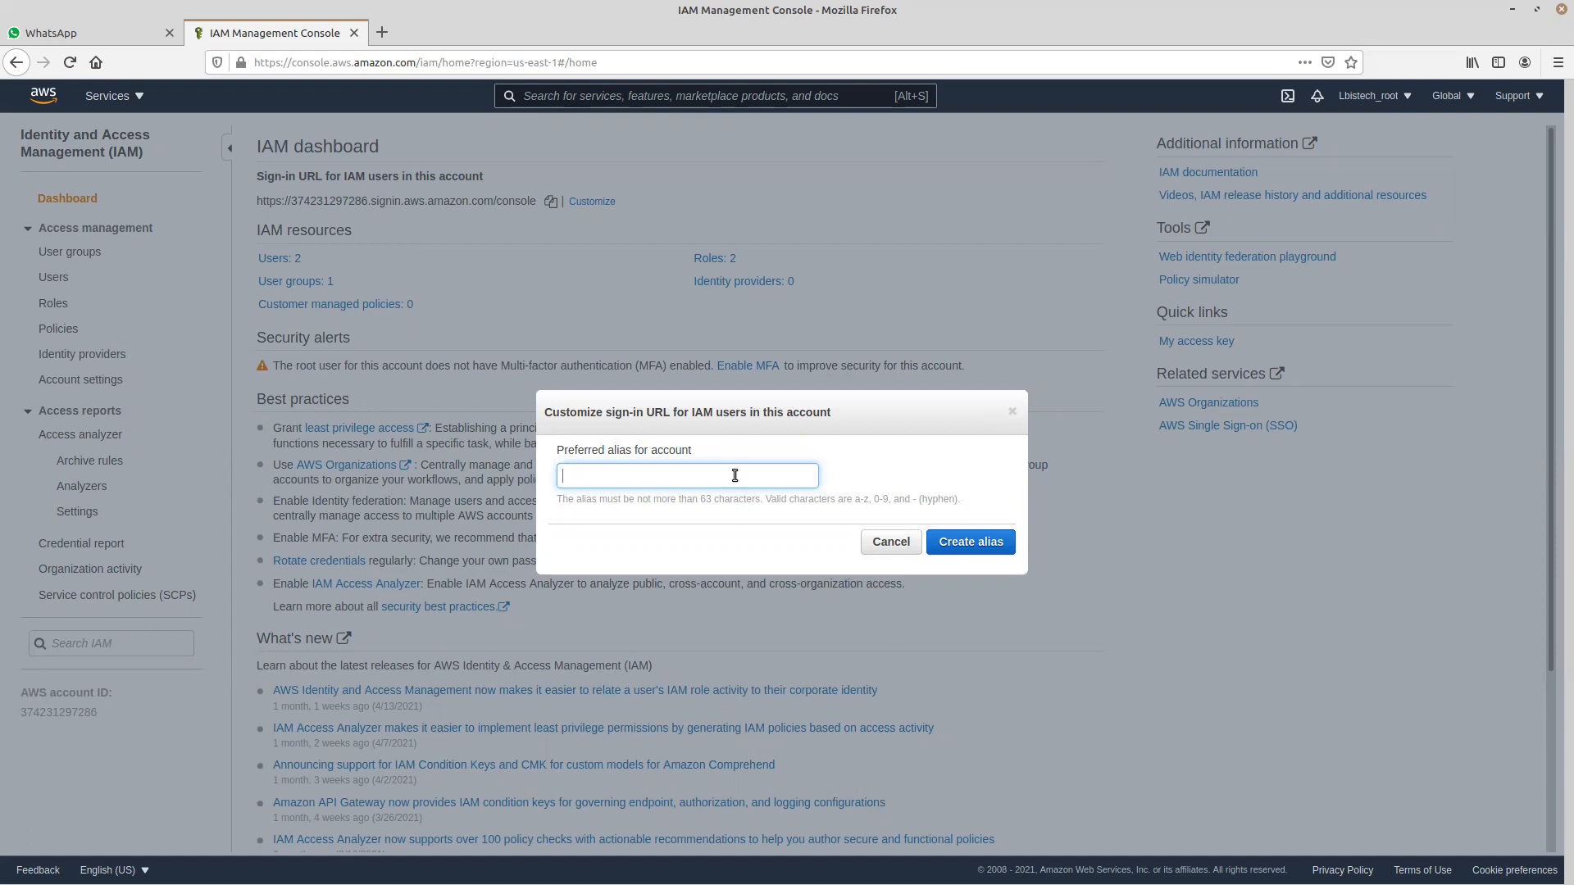
pyautogui.write('lbistech')
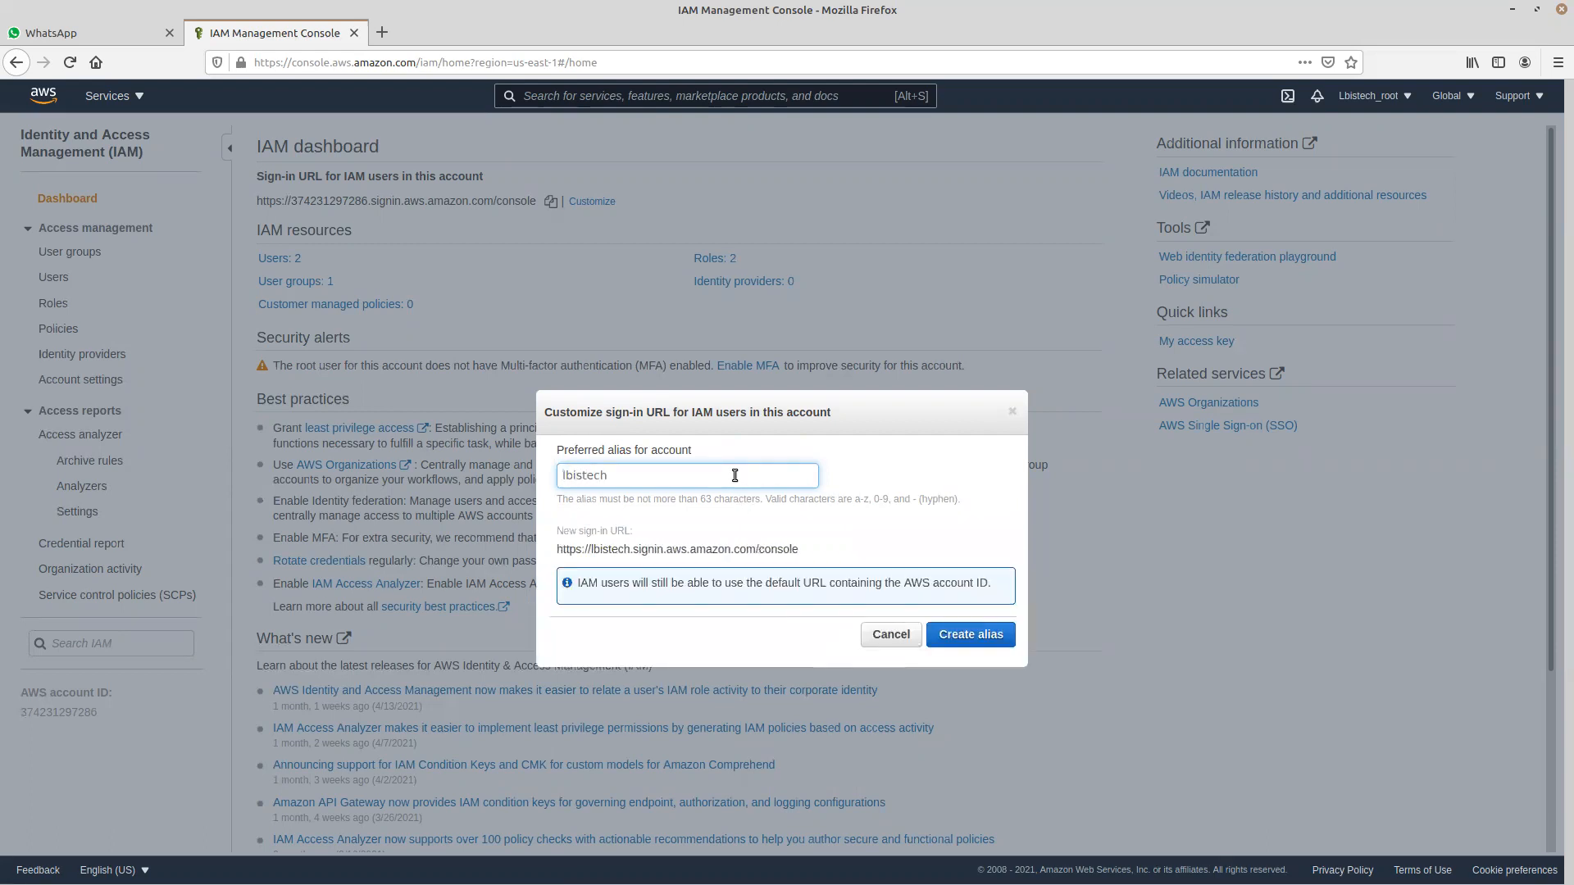
pyautogui.click(967, 634)
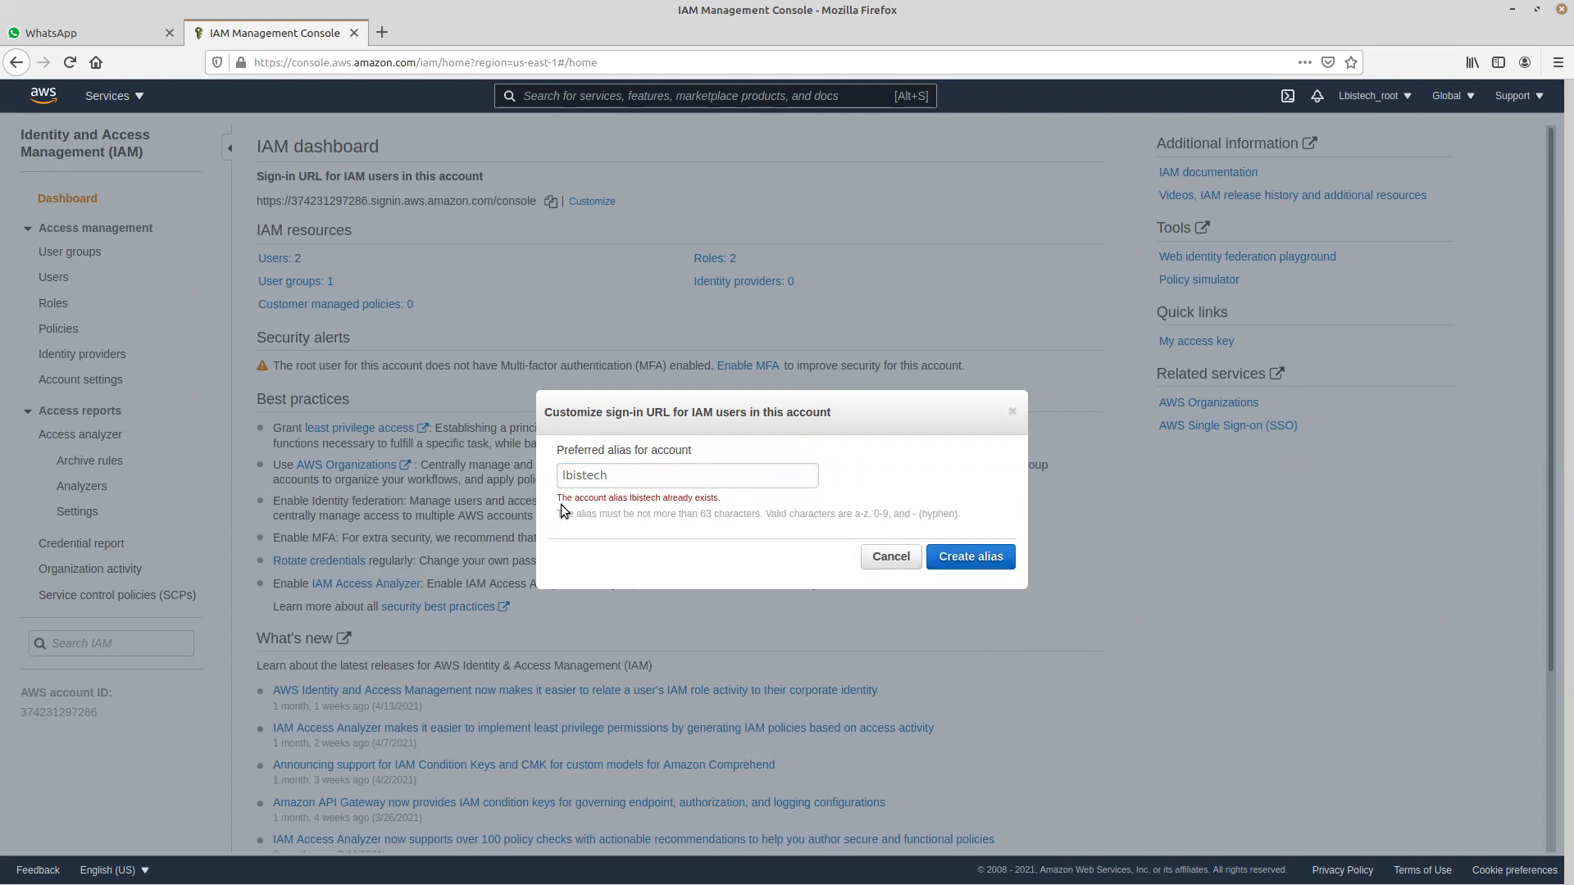
pyautogui.moveTo(558, 498); pyautogui.dragTo(703, 500)
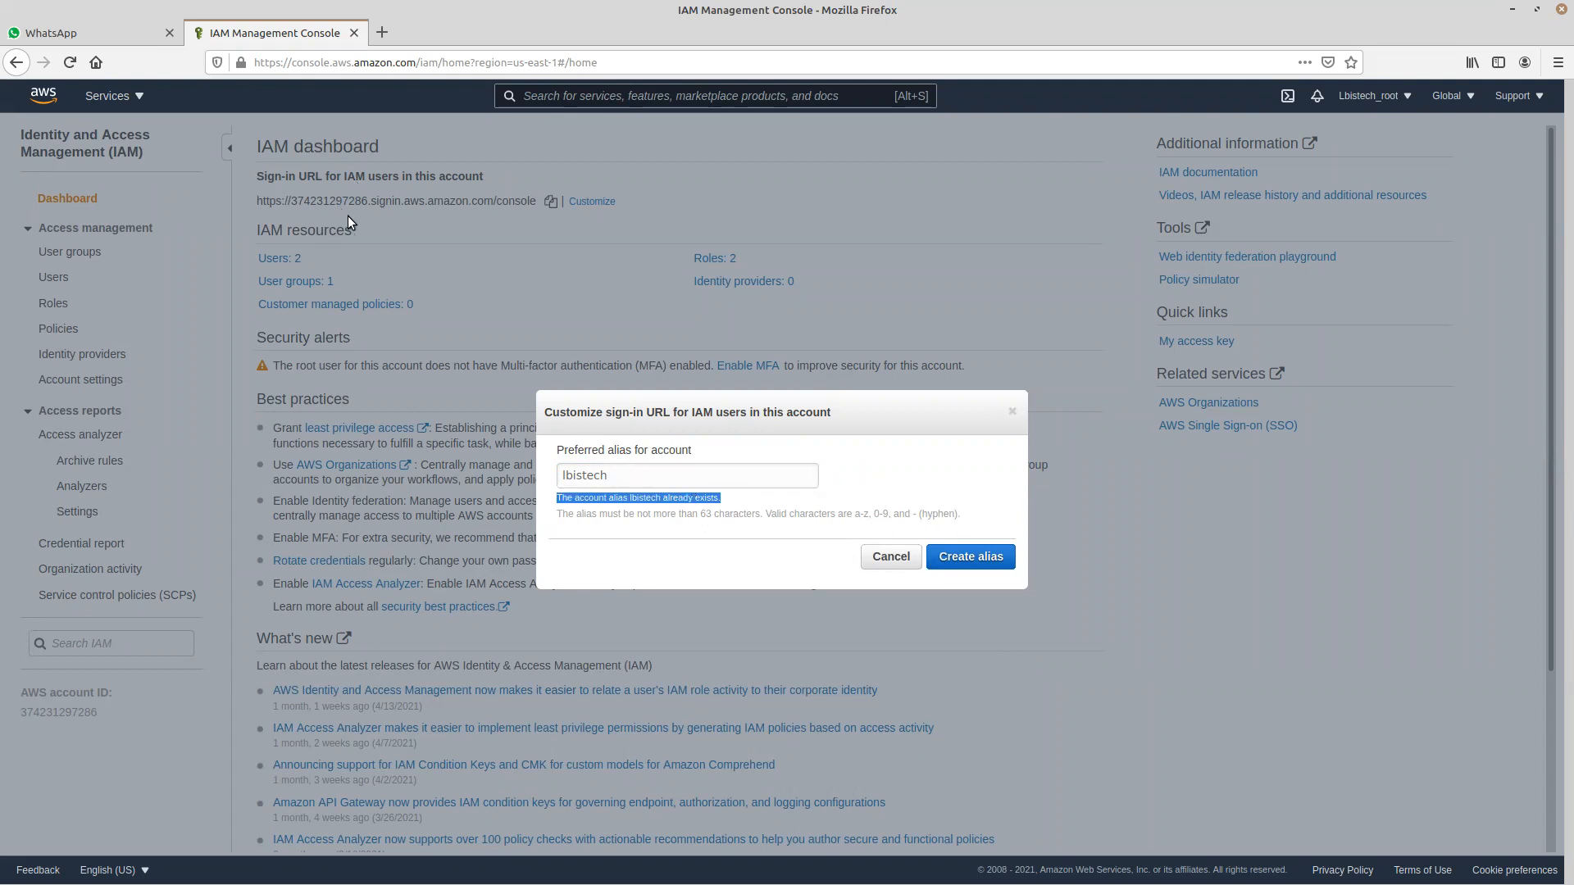
pyautogui.moveTo(659, 474); pyautogui.dragTo(323, 676)
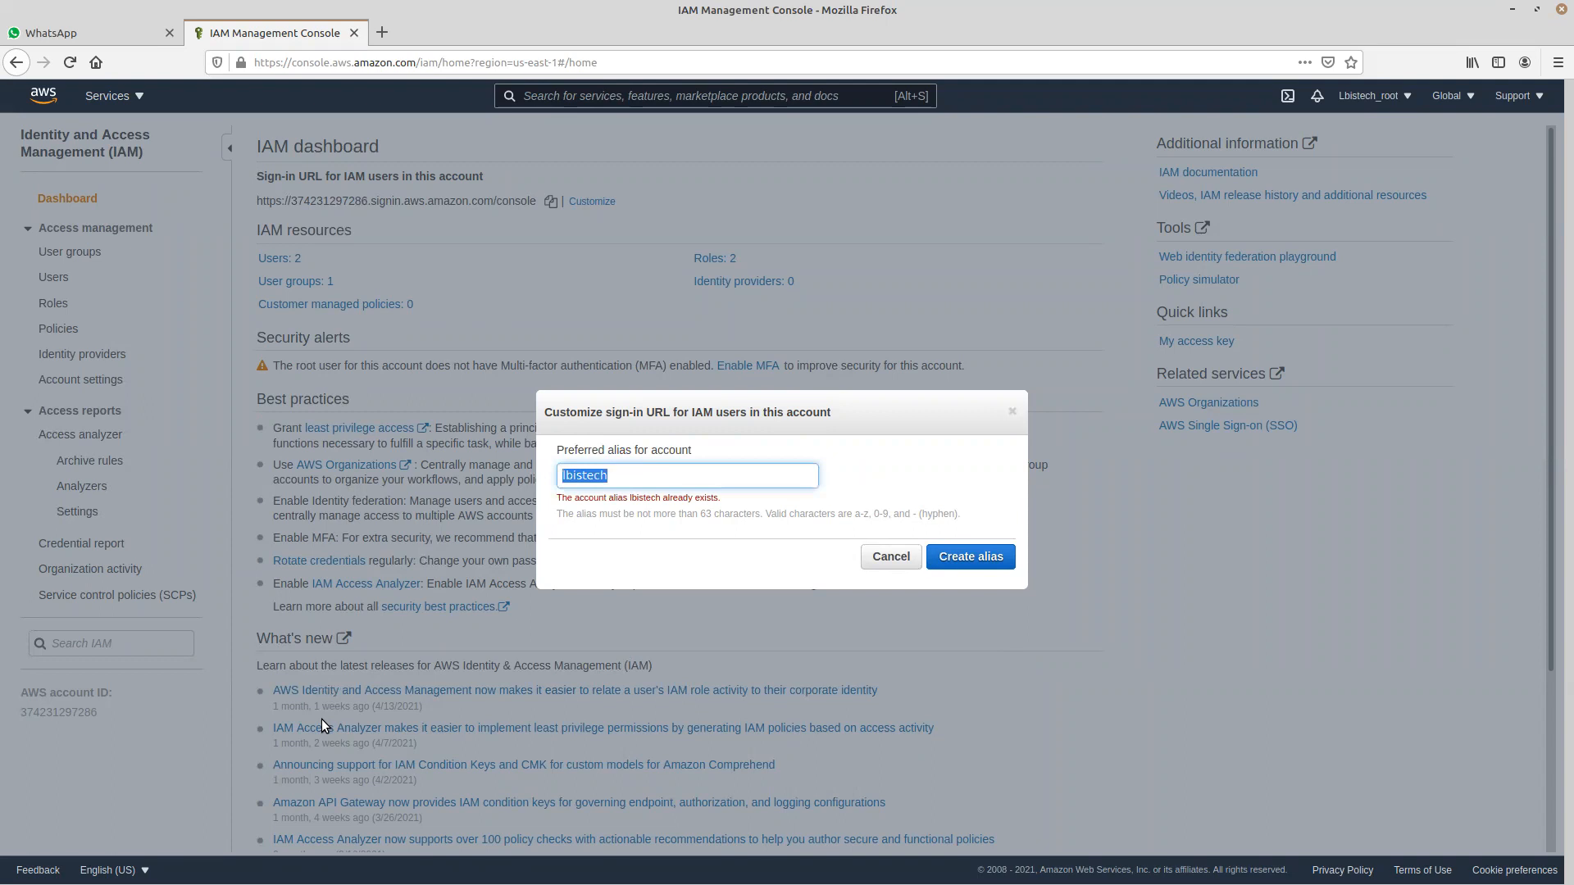
pyautogui.click(628, 471)
pyautogui.write('_root')
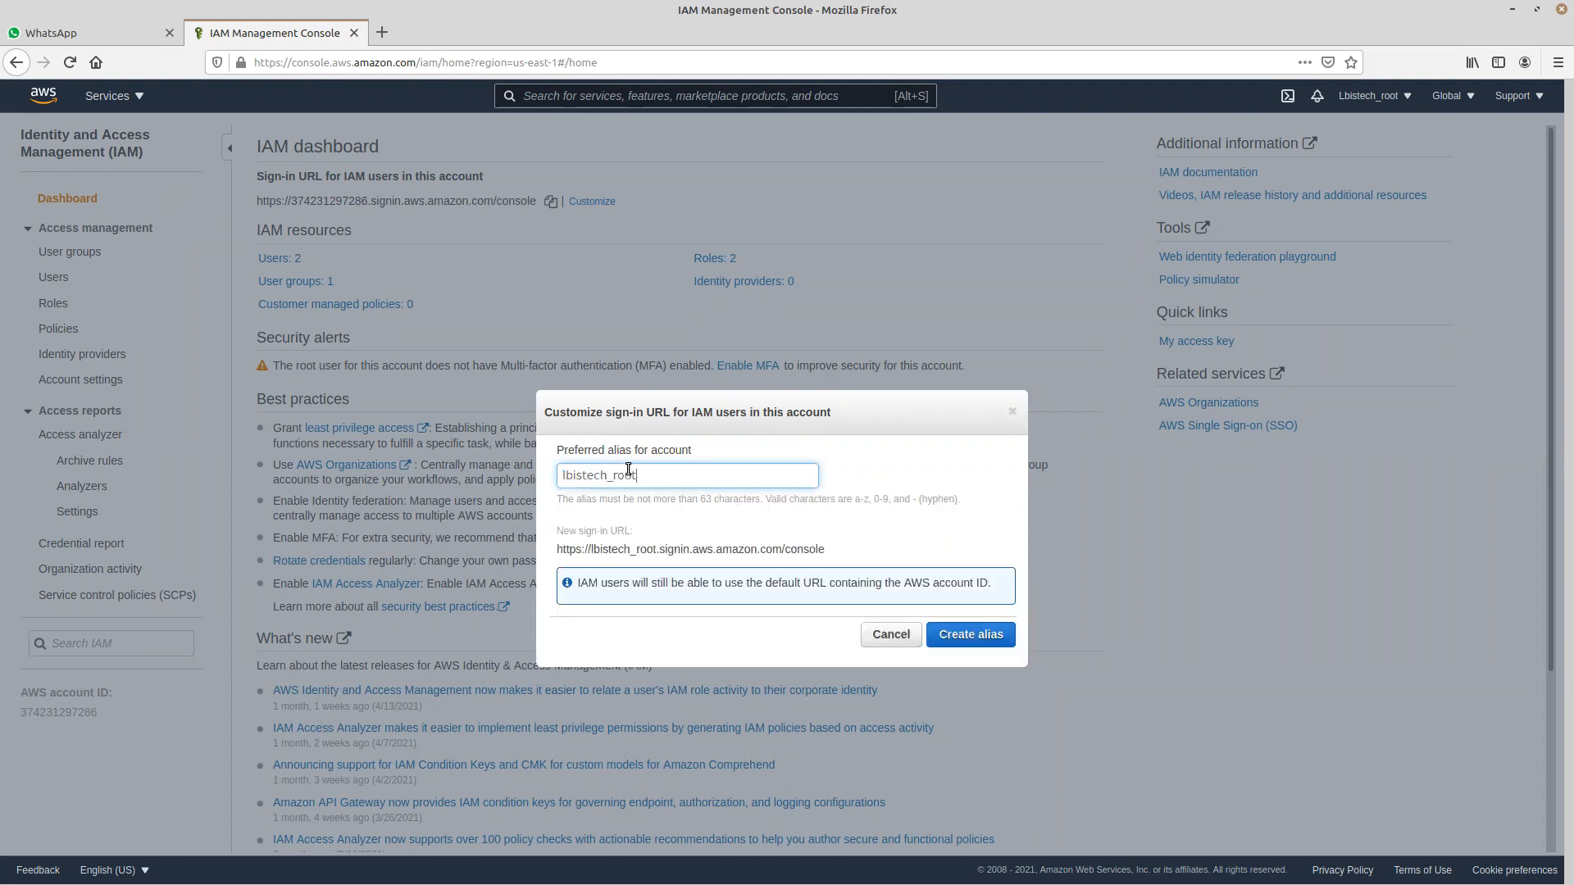
pyautogui.click(960, 638)
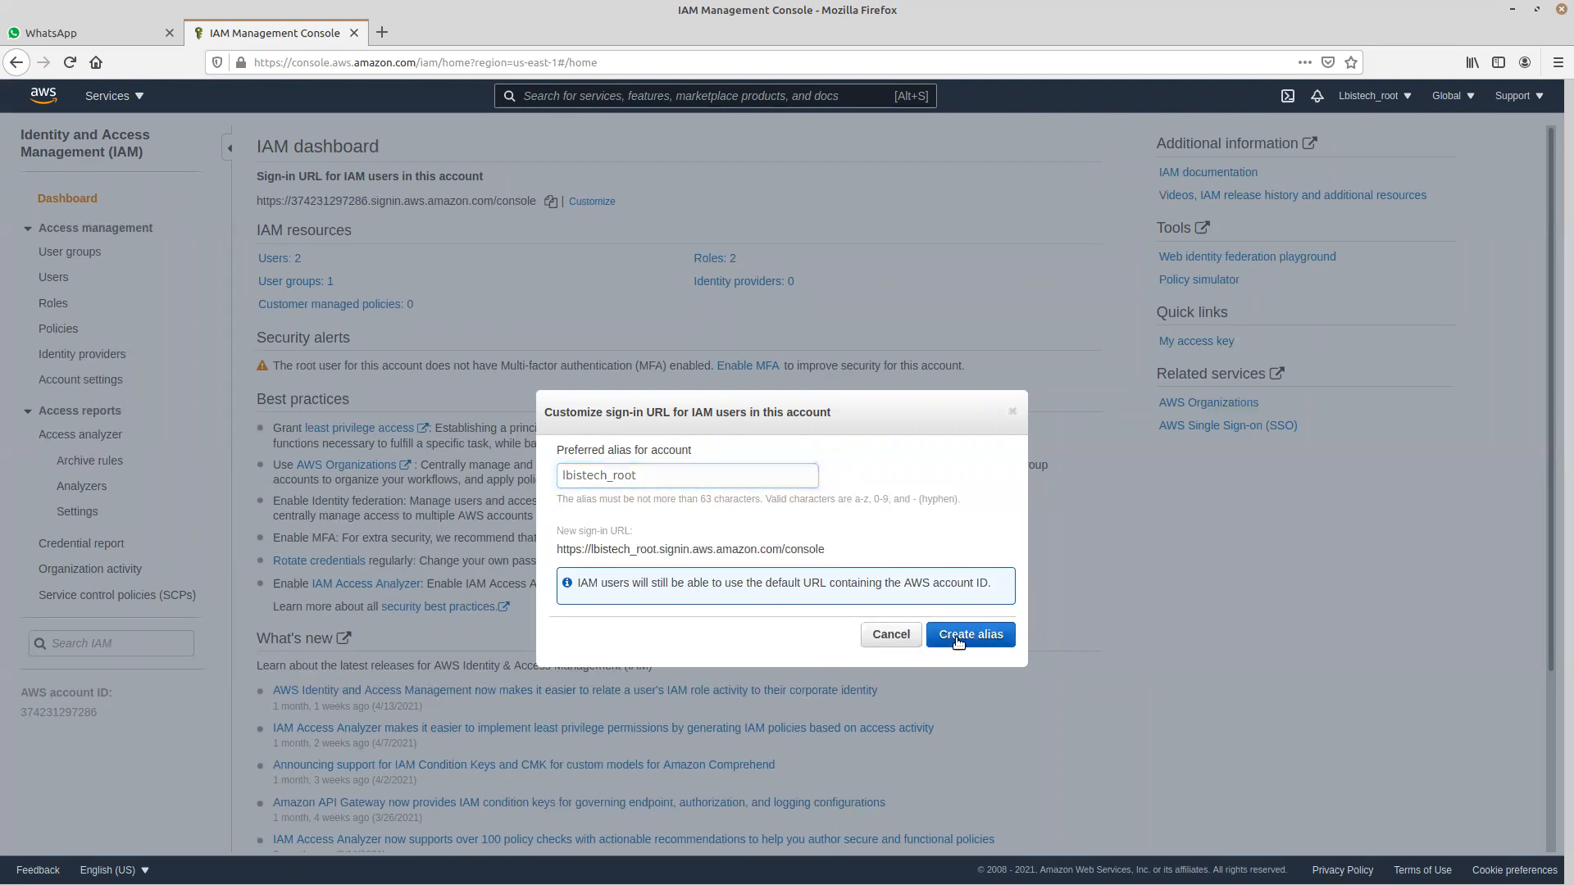
pyautogui.click(645, 479)
pyautogui.press('BackSpace')
pyautogui.write('-')
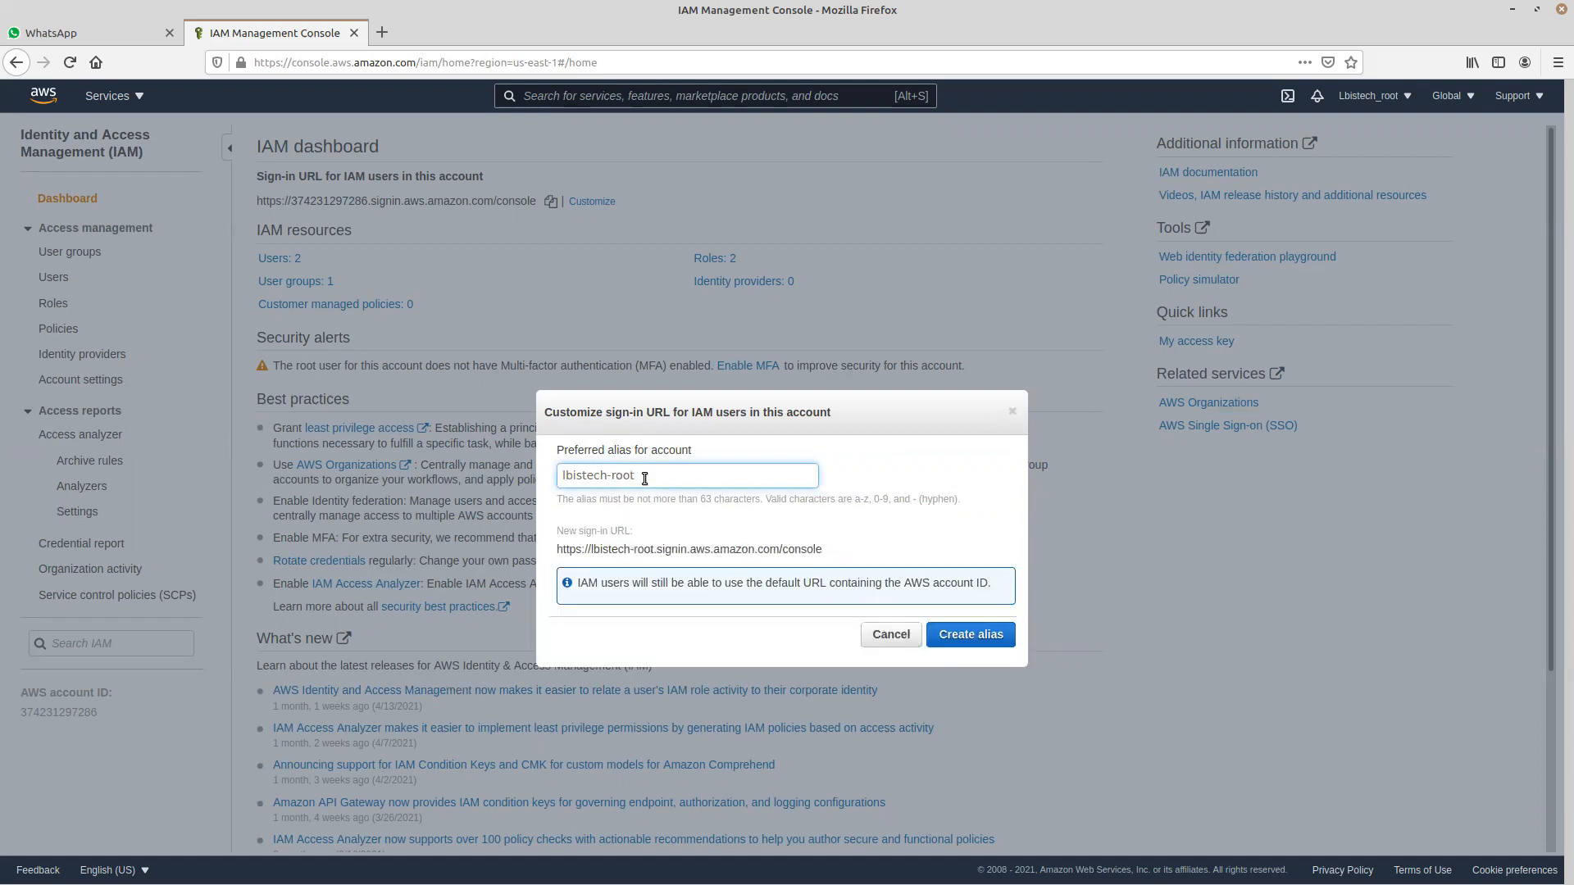
pyautogui.click(965, 636)
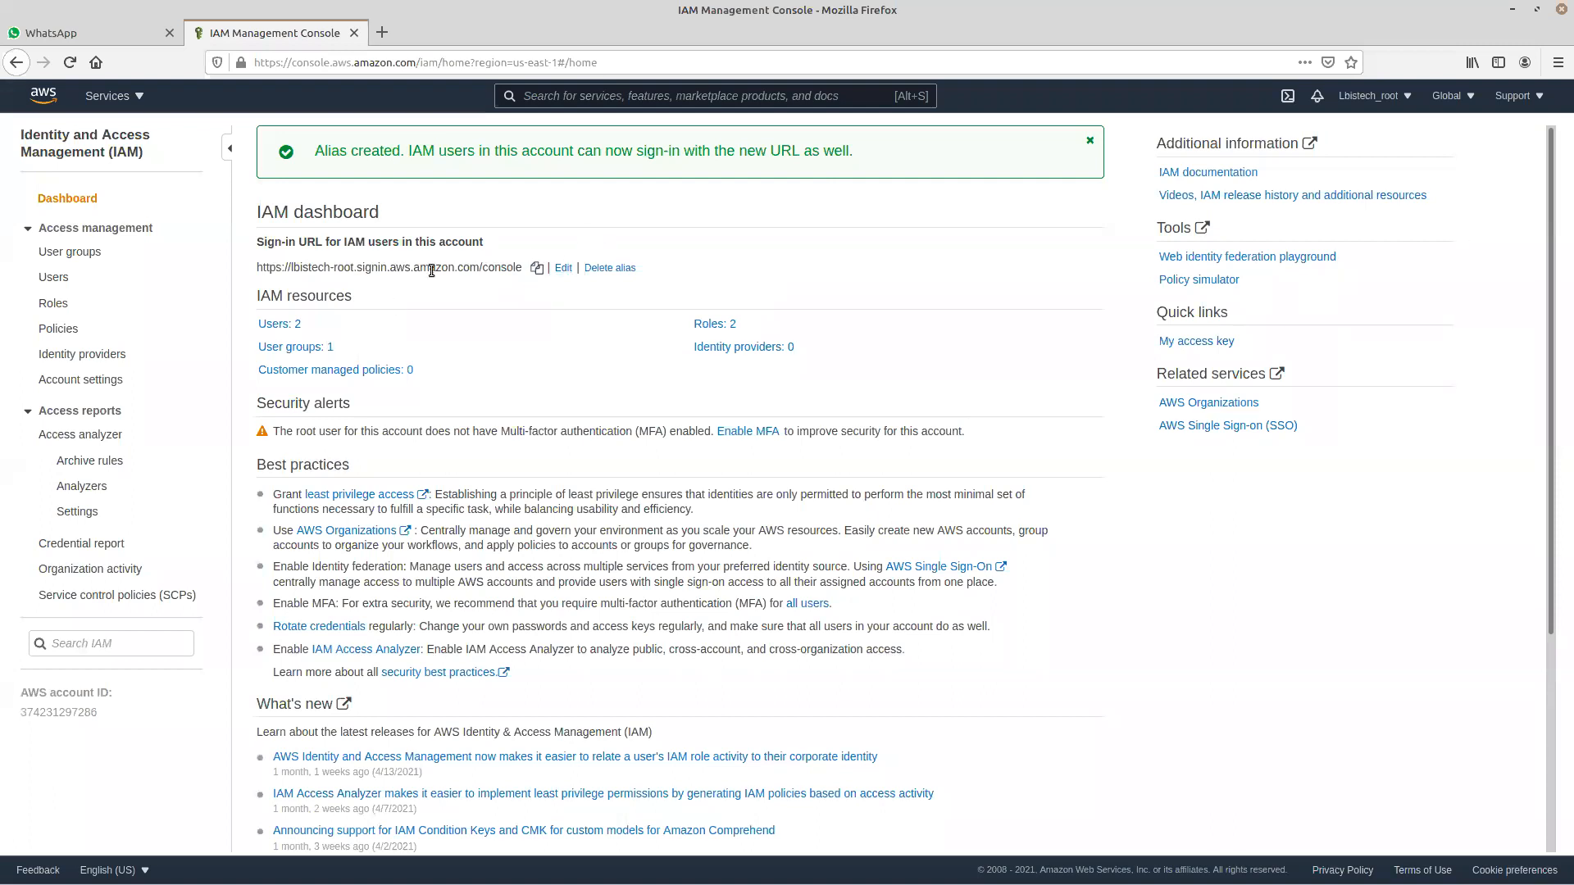
# Select the new sign-in URL and dismiss the alias-created message.
pyautogui.tripleClick(312, 273)
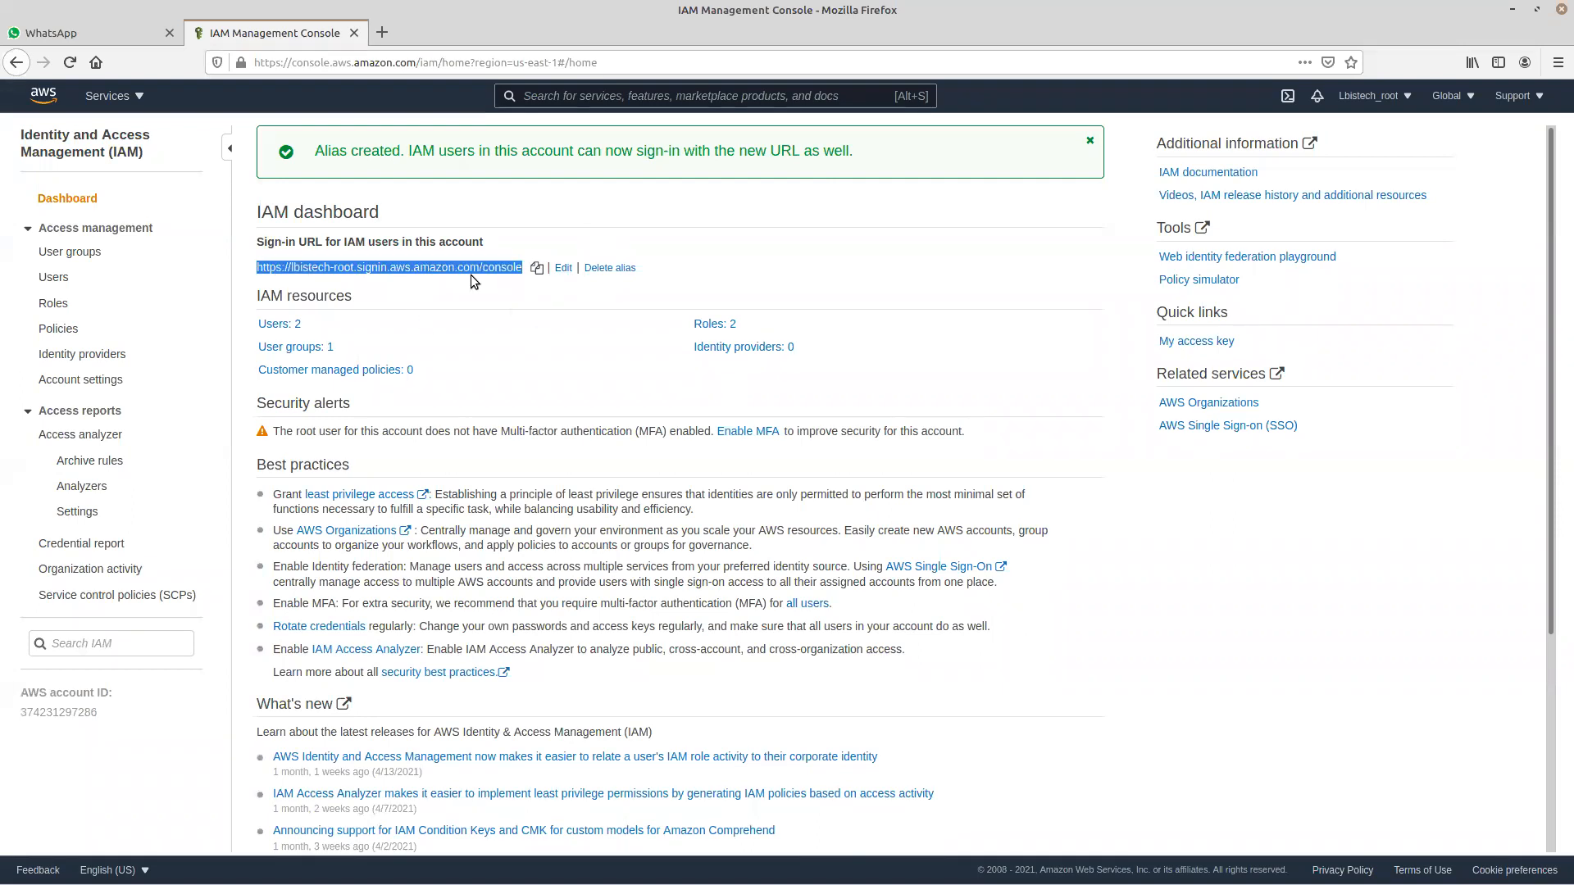
pyautogui.click(1090, 141)
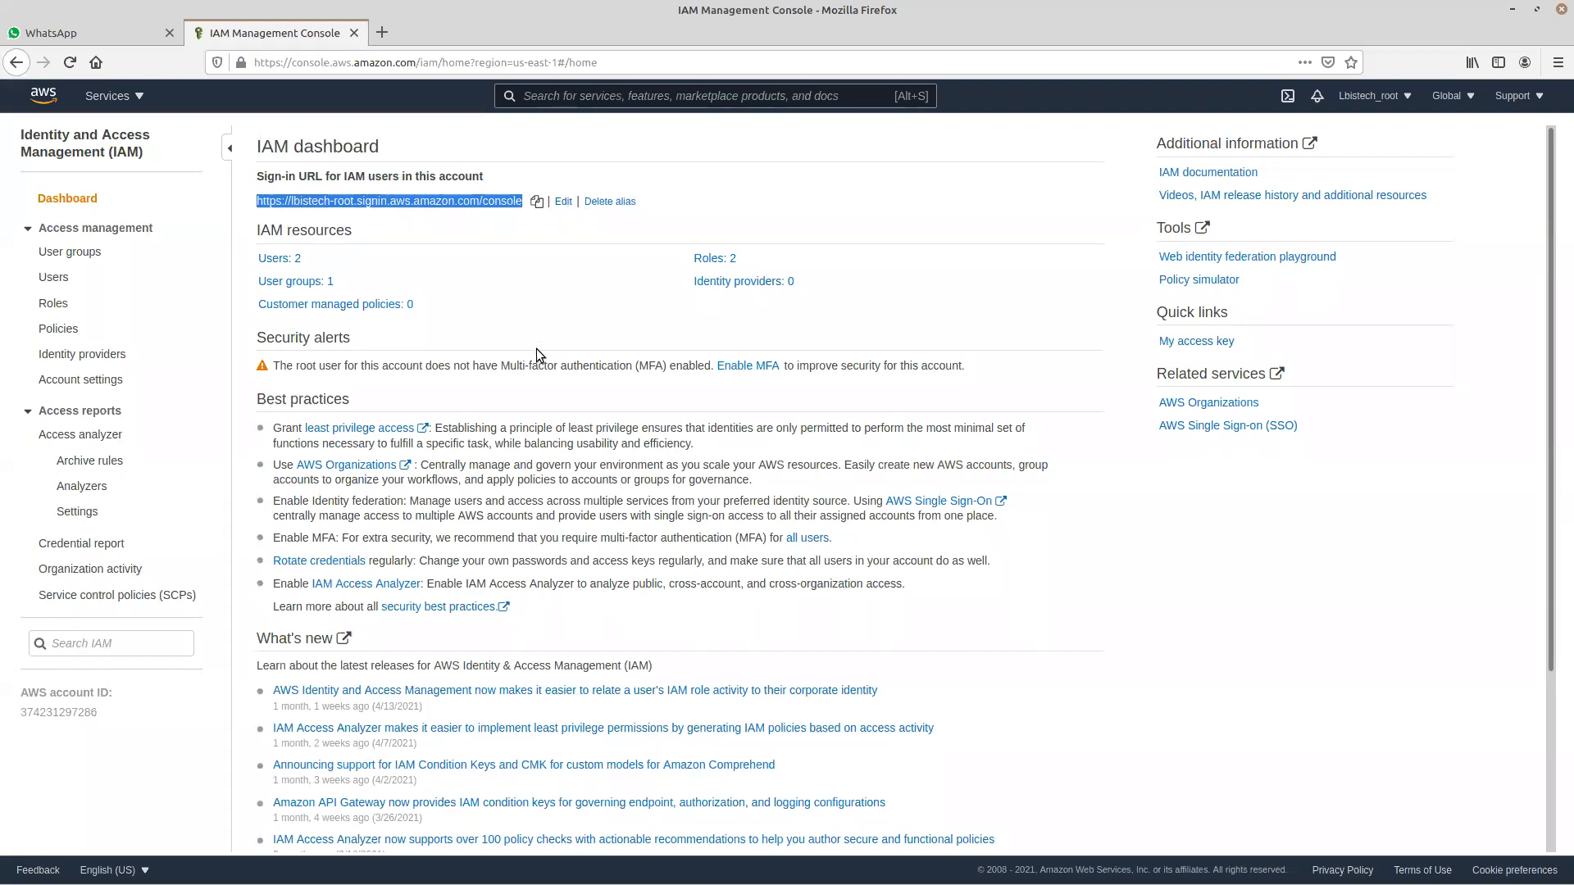
pyautogui.doubleClick(512, 303)
pyautogui.click(496, 244)
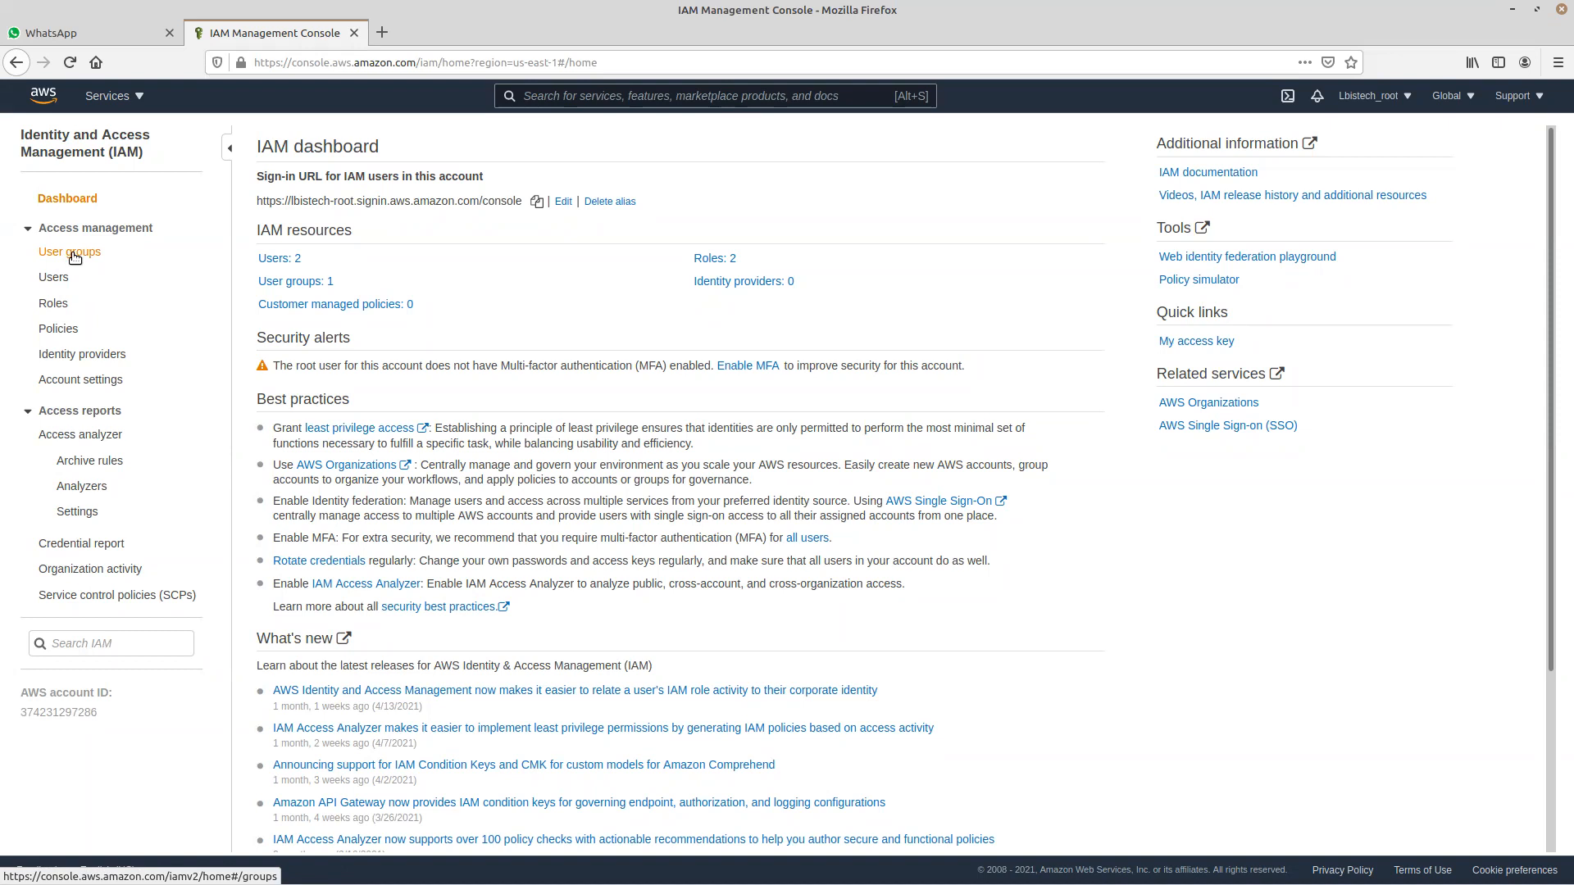
# Check the user groups page and root MFA alert, ending on the IAM Users list.
pyautogui.click(73, 253)
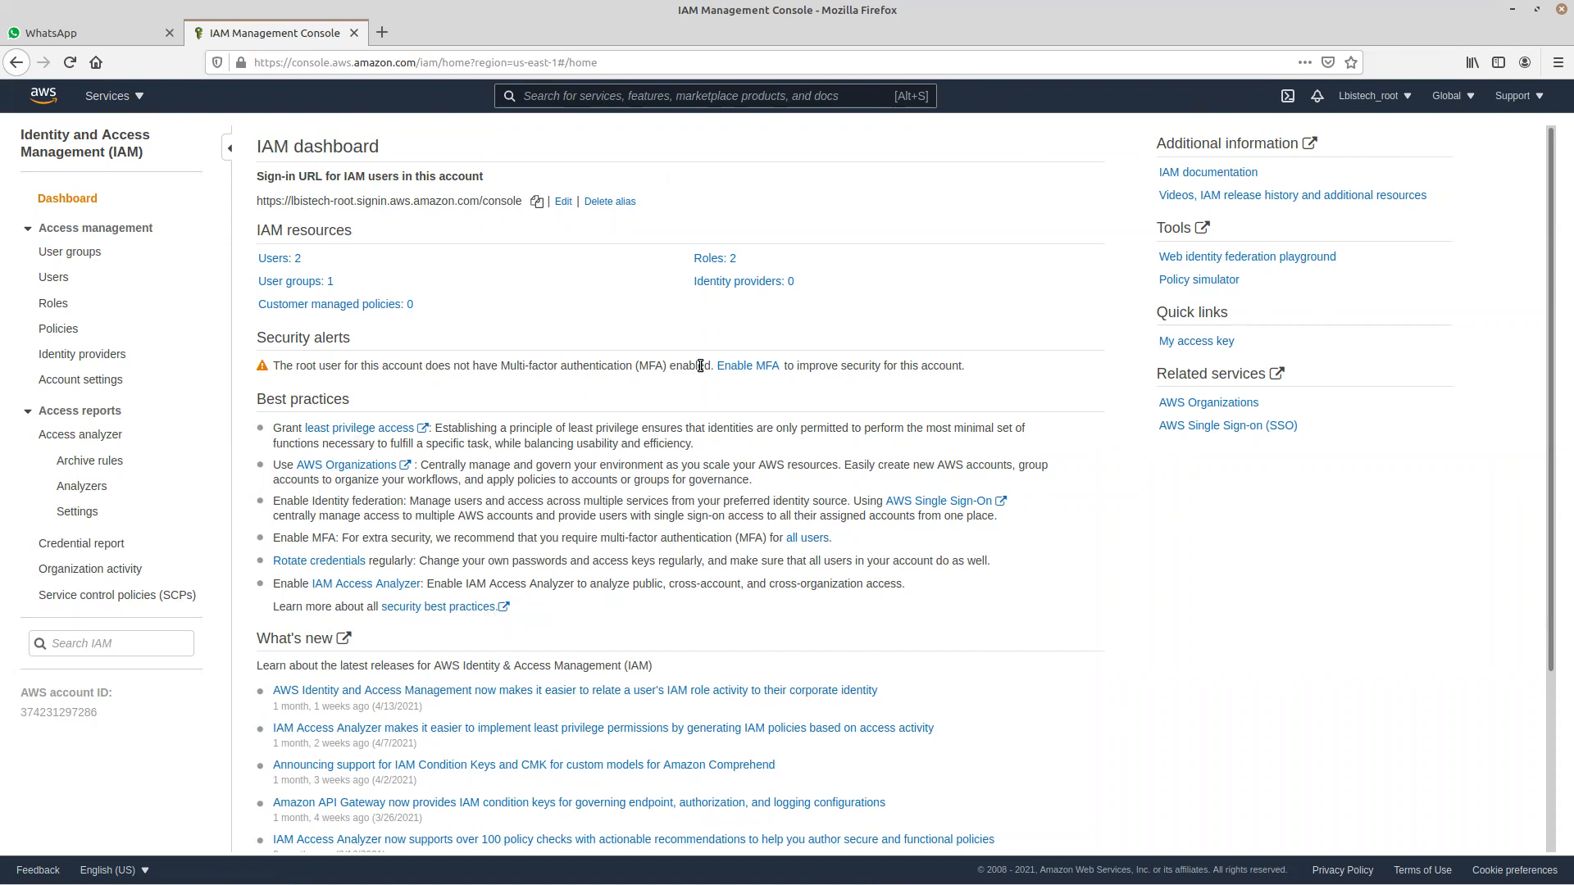
pyautogui.moveTo(273, 365); pyautogui.dragTo(715, 365)
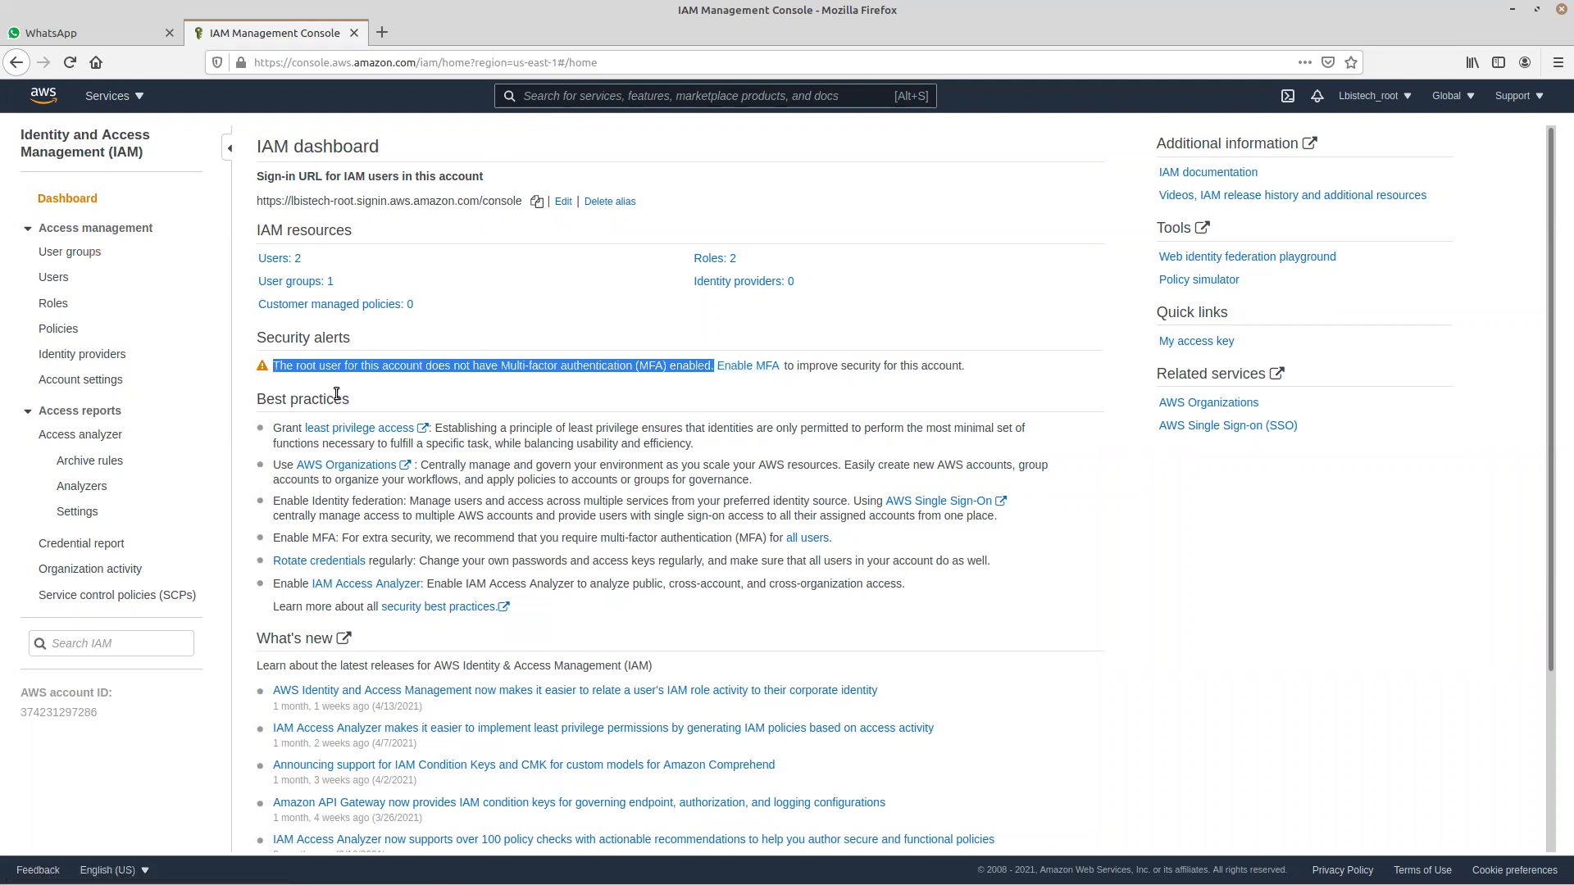
pyautogui.click(447, 365)
pyautogui.moveTo(498, 365); pyautogui.dragTo(705, 366)
pyautogui.click(662, 386)
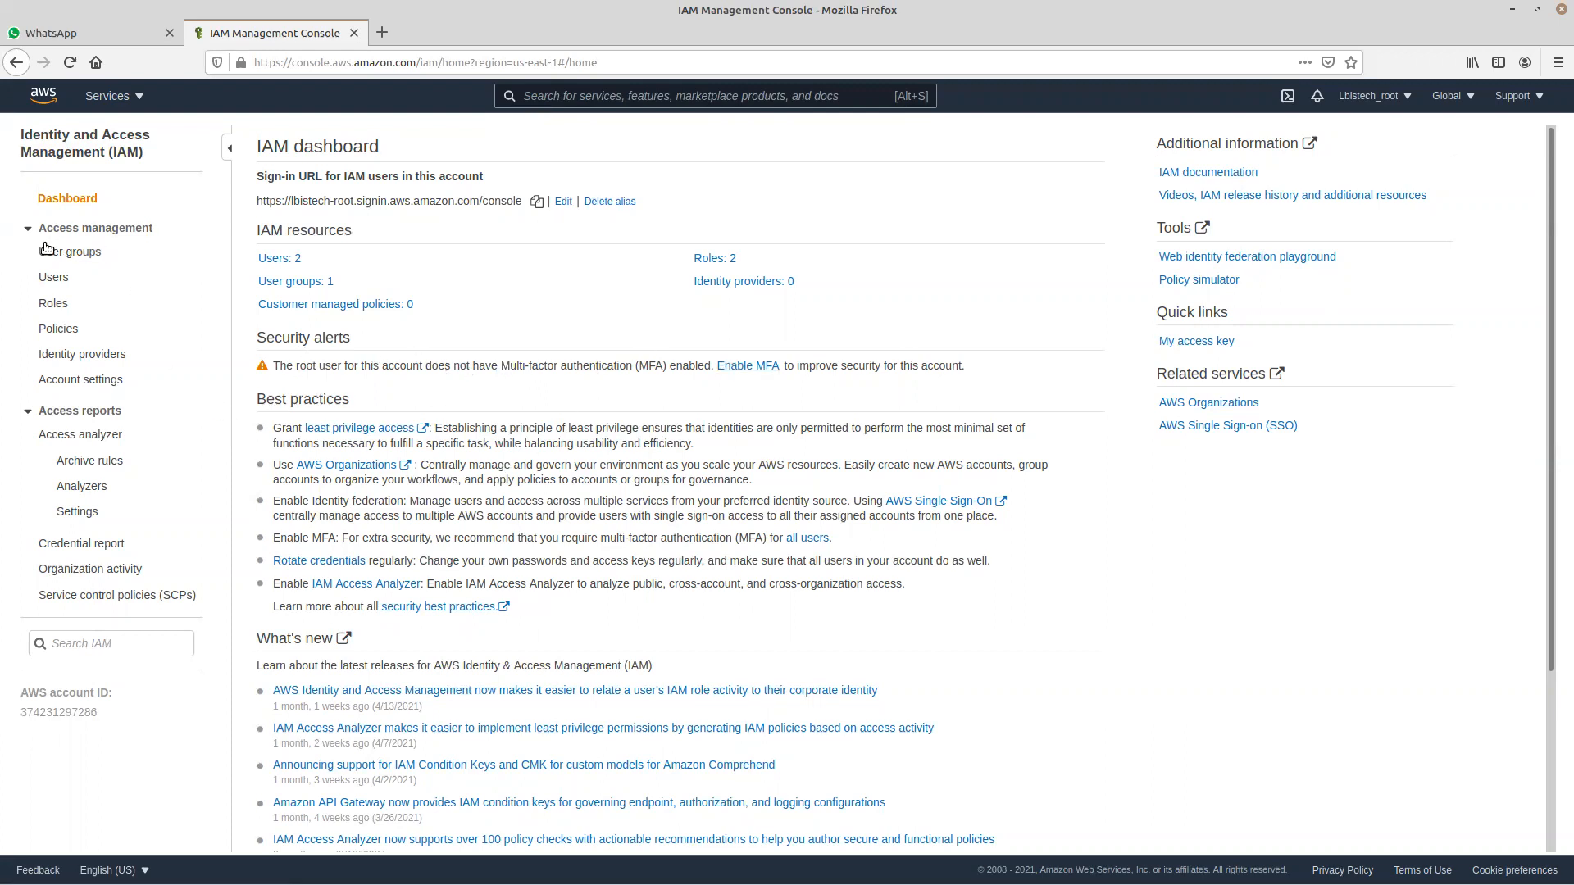
pyautogui.click(54, 278)
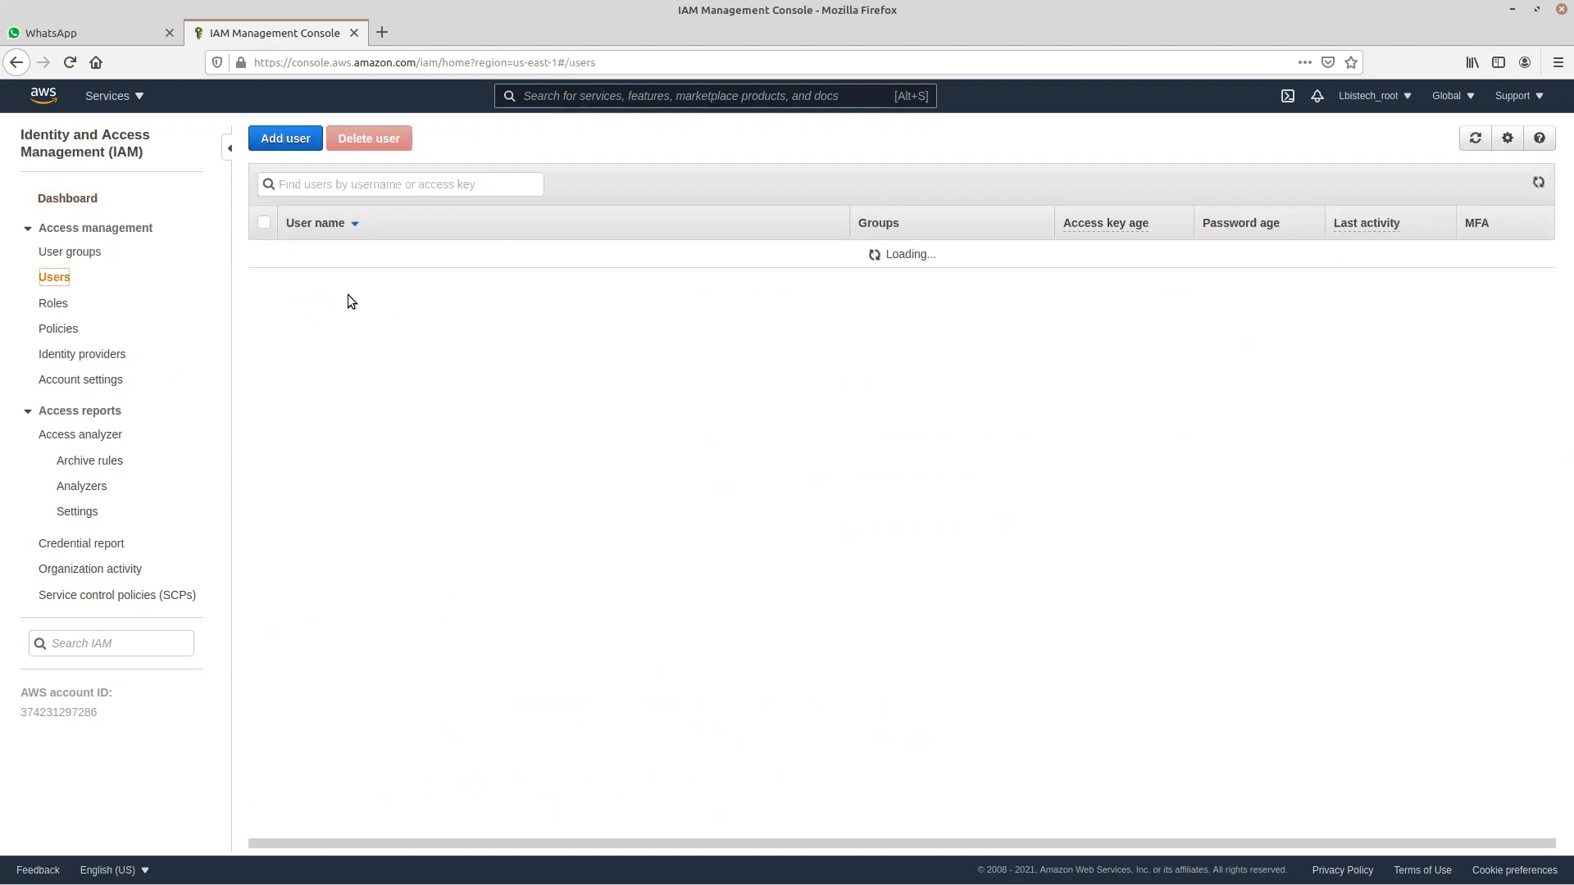
# Start Add user and enter user name lbistech, replacing the first-typed batch06.
pyautogui.click(284, 139)
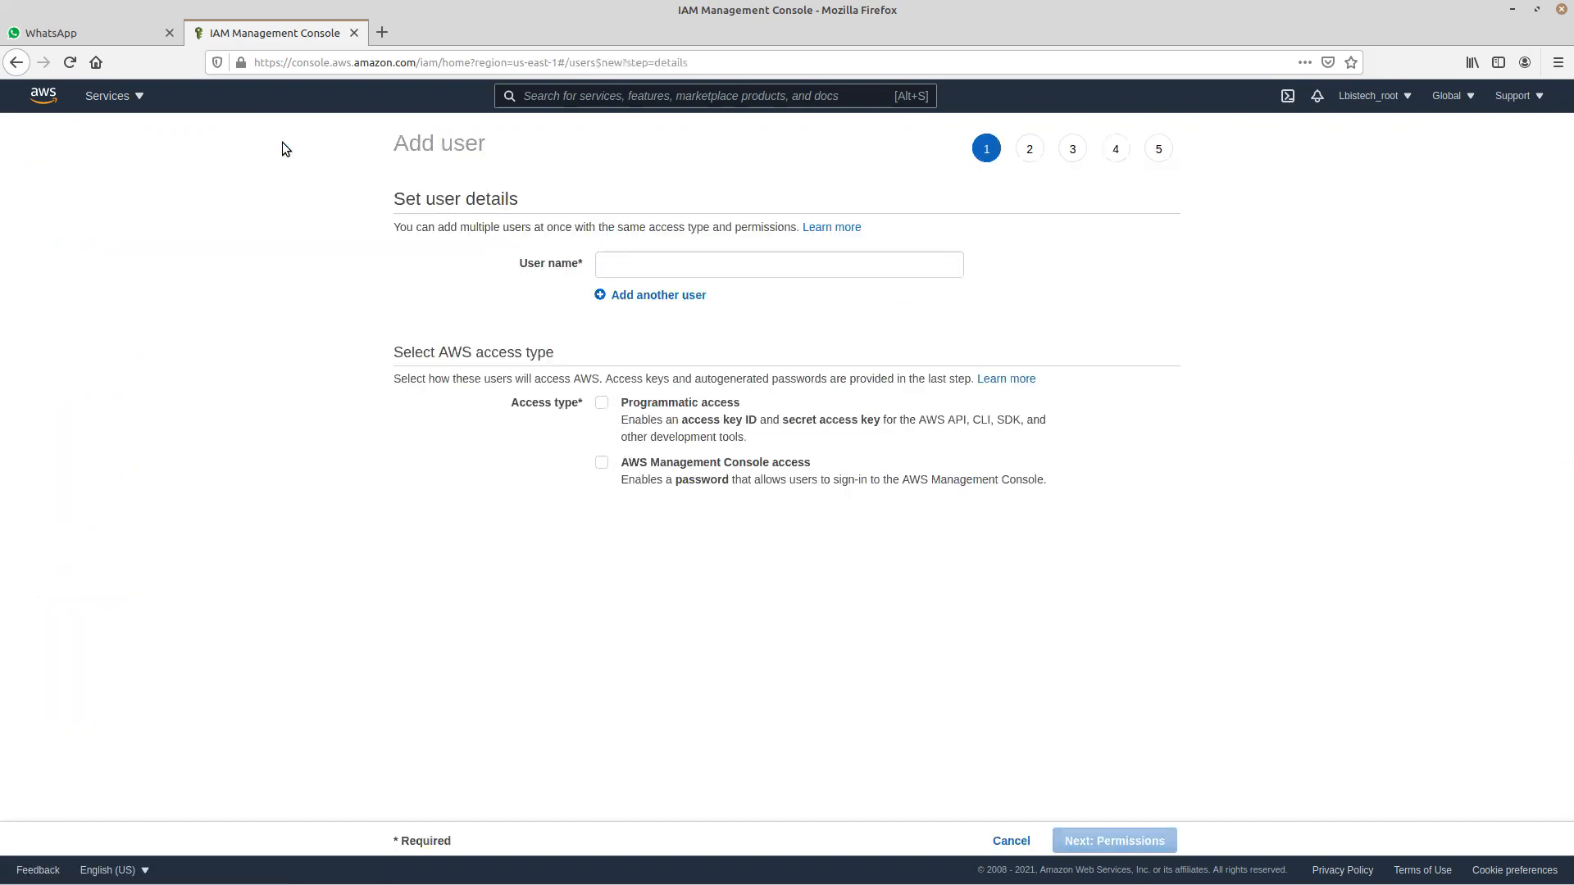
pyautogui.click(802, 253)
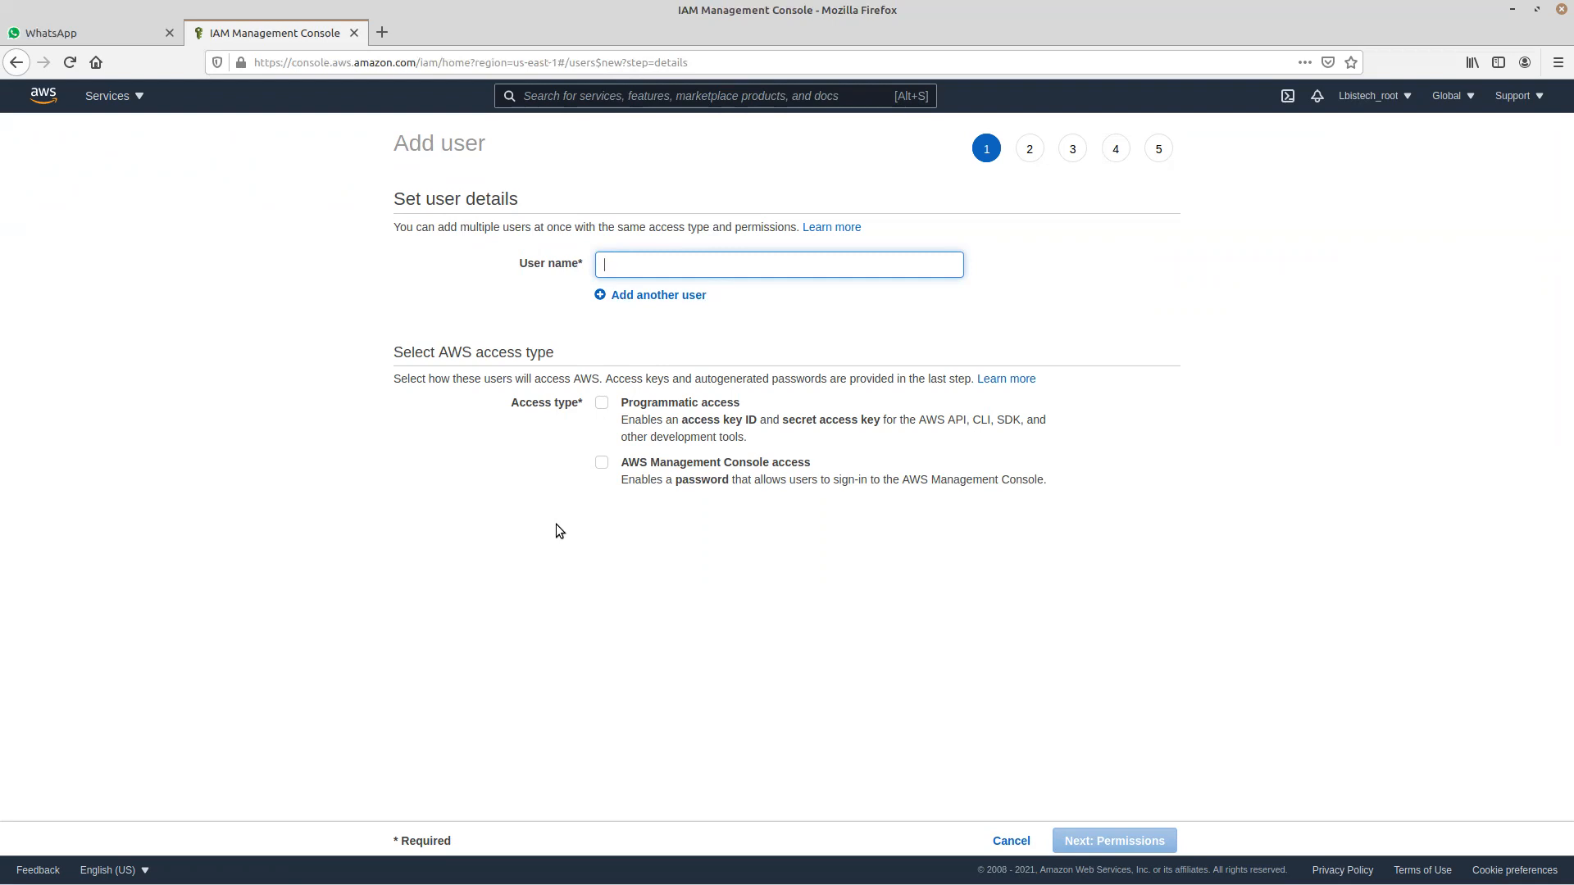
pyautogui.write('batch06')
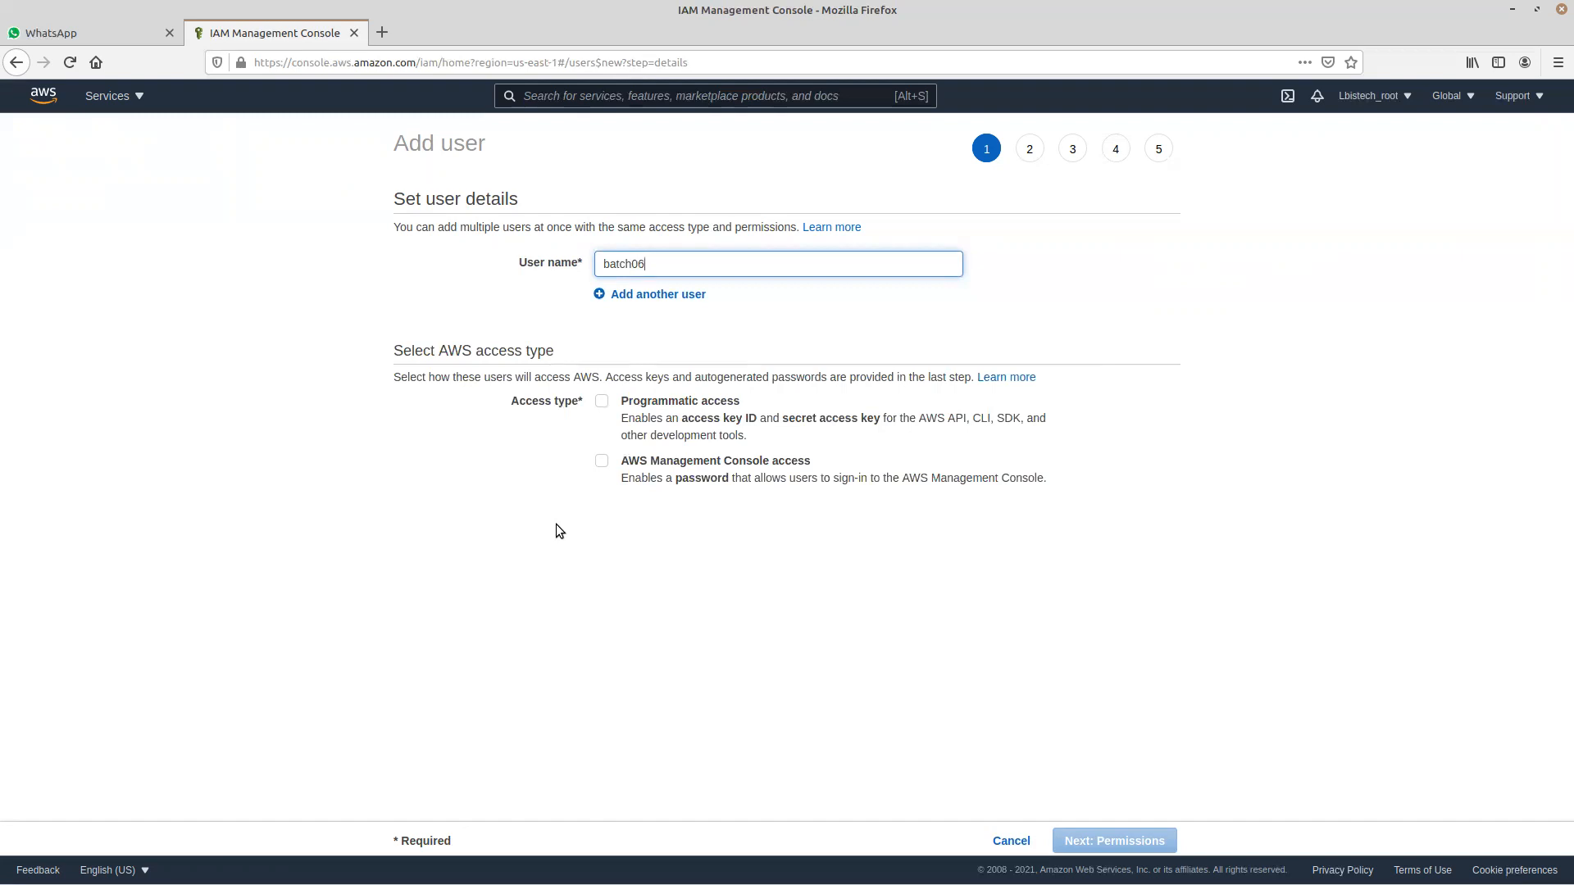
pyautogui.press('BackSpace')
pyautogui.press('BackSpace')
pyautogui.press('BackSpace')
pyautogui.press('BackSpace')
pyautogui.press('BackSpace')
pyautogui.press('BackSpace')
pyautogui.press('BackSpace')
pyautogui.write('lbistech')
pyautogui.click(648, 296)
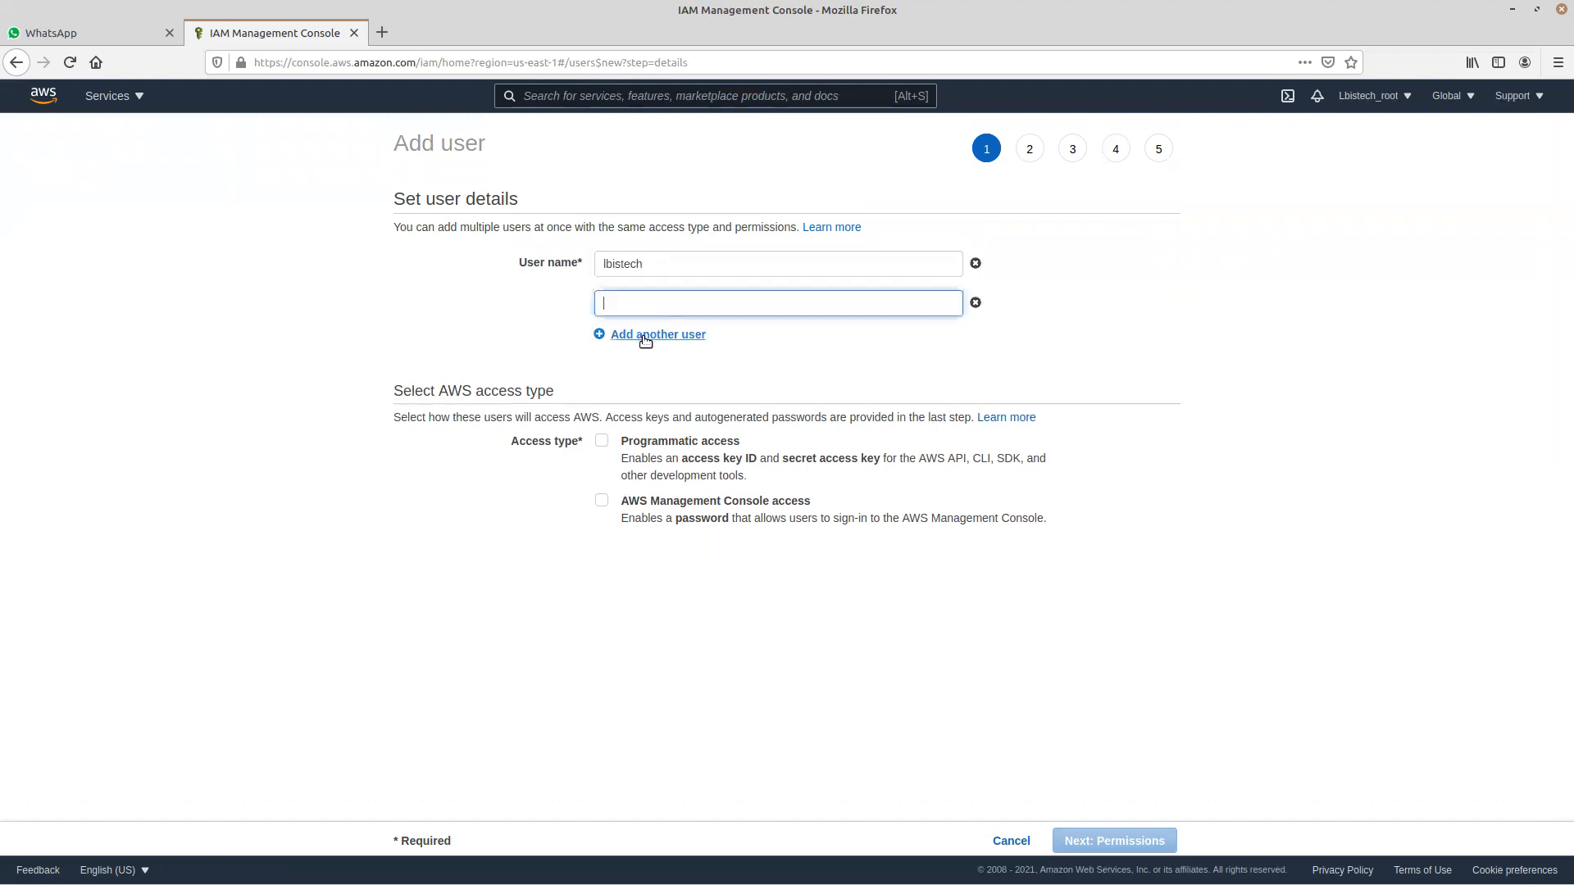
pyautogui.click(646, 336)
pyautogui.click(646, 374)
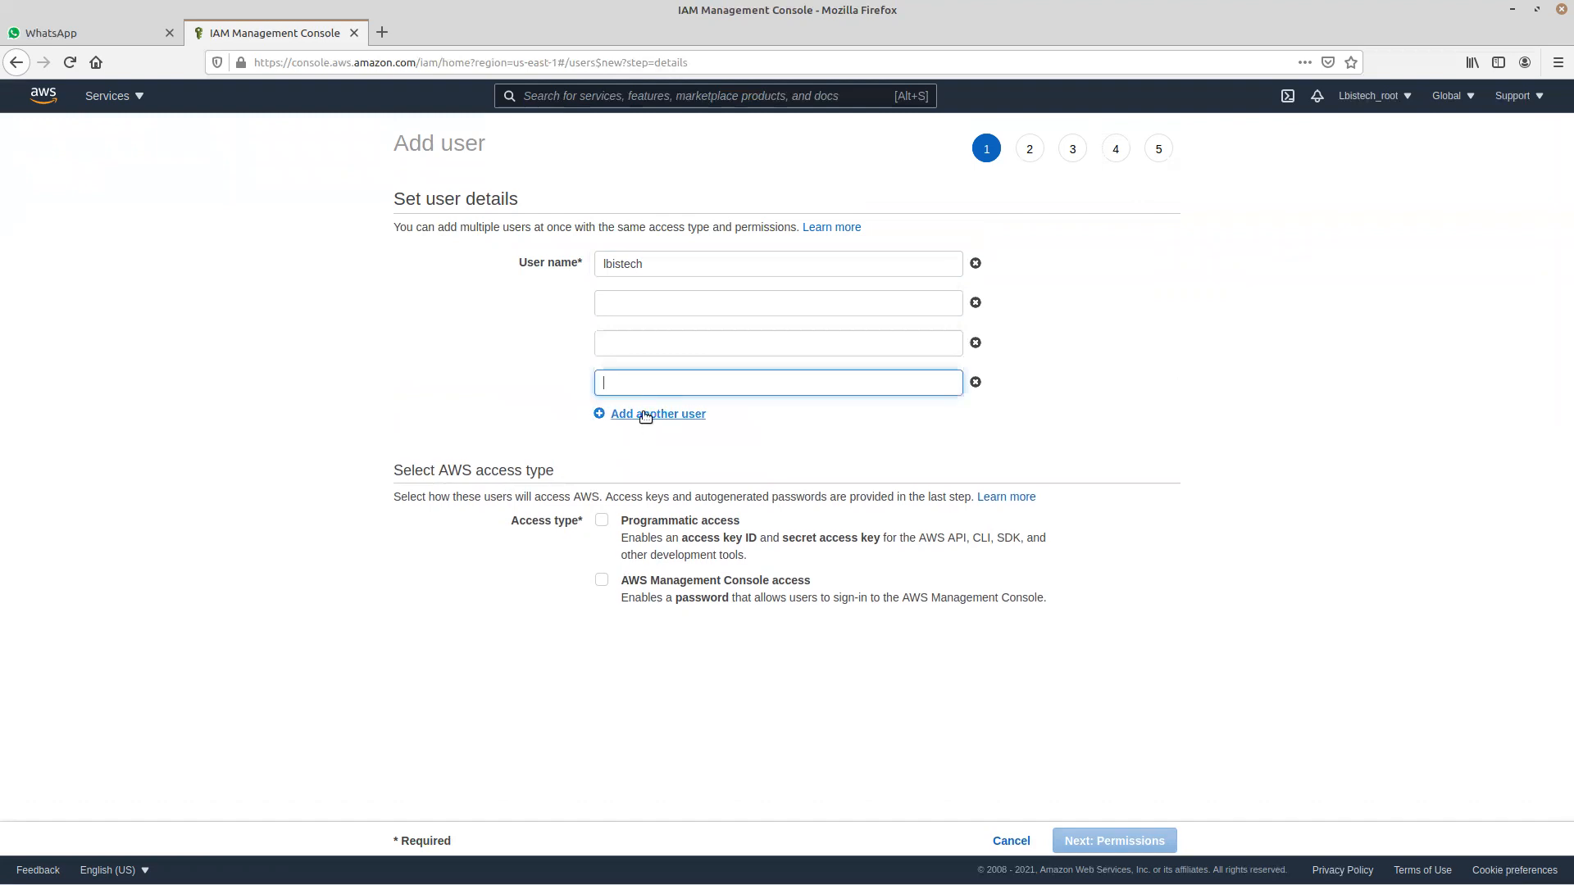
pyautogui.click(645, 416)
pyautogui.click(646, 453)
pyautogui.click(646, 494)
pyautogui.click(649, 533)
pyautogui.click(649, 571)
pyautogui.click(650, 607)
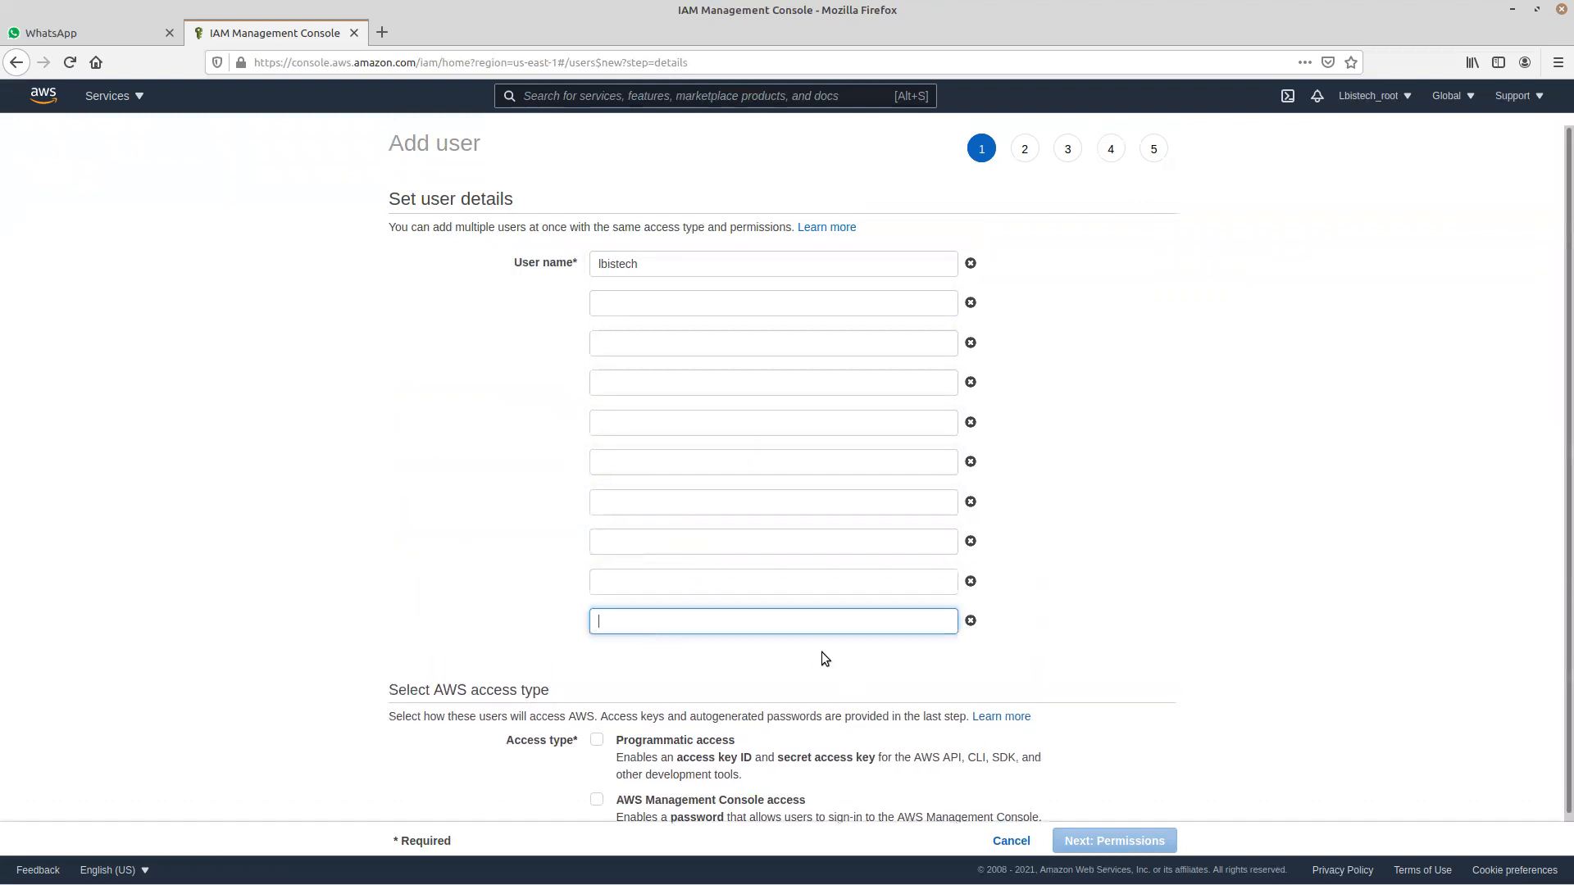
pyautogui.click(971, 305)
pyautogui.click(972, 304)
pyautogui.click(971, 304)
pyautogui.click(972, 304)
pyautogui.click(972, 304)
pyautogui.click(972, 304)
pyautogui.click(972, 304)
pyautogui.click(971, 304)
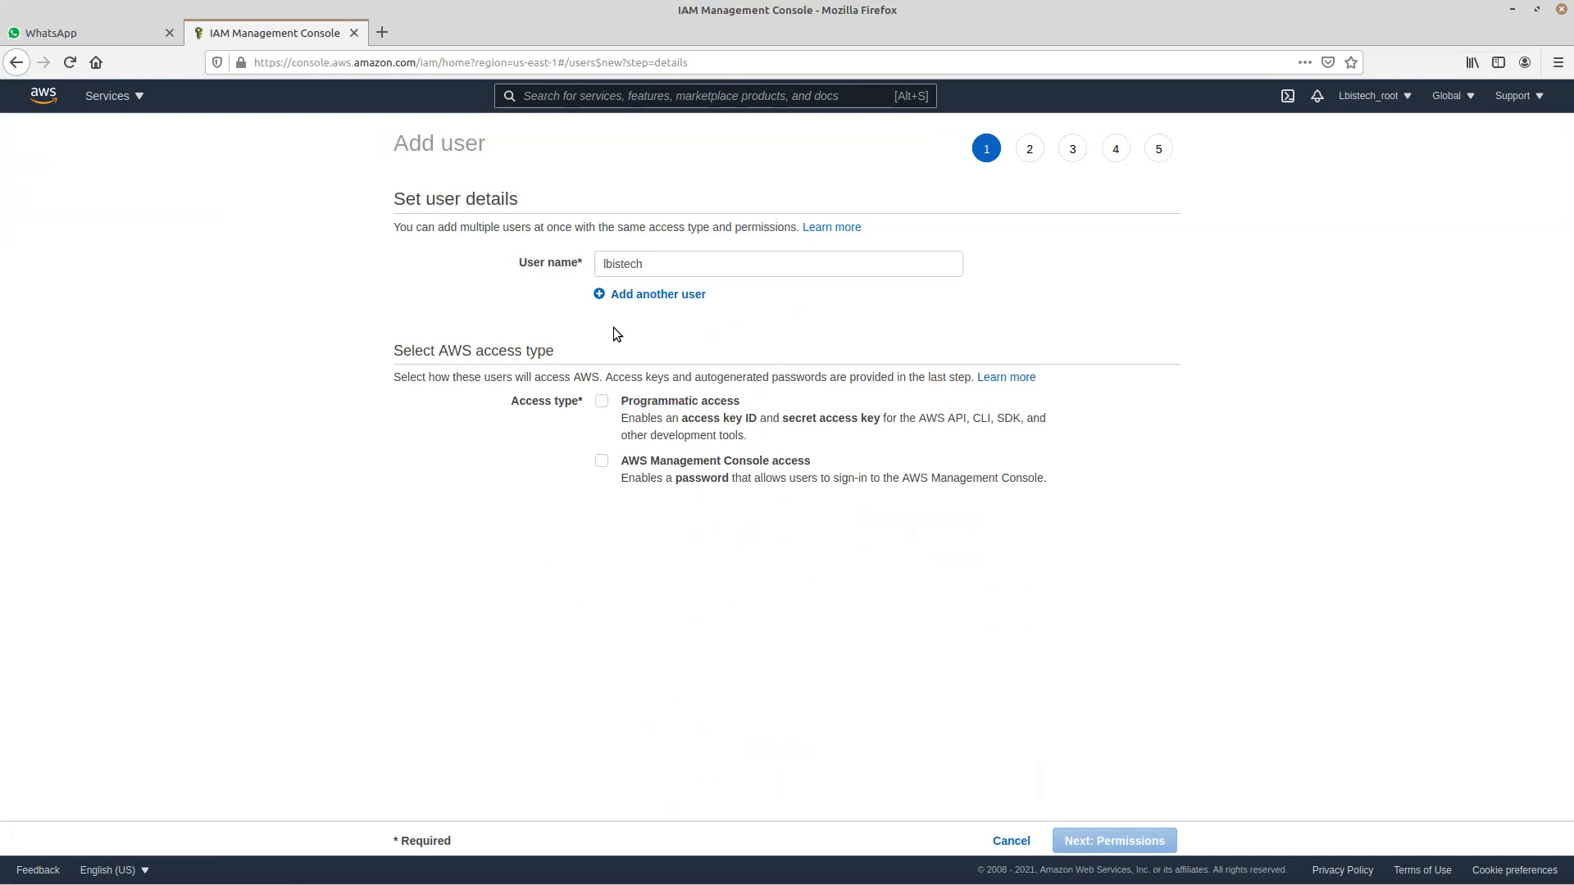
pyautogui.moveTo(363, 351); pyautogui.dragTo(846, 424)
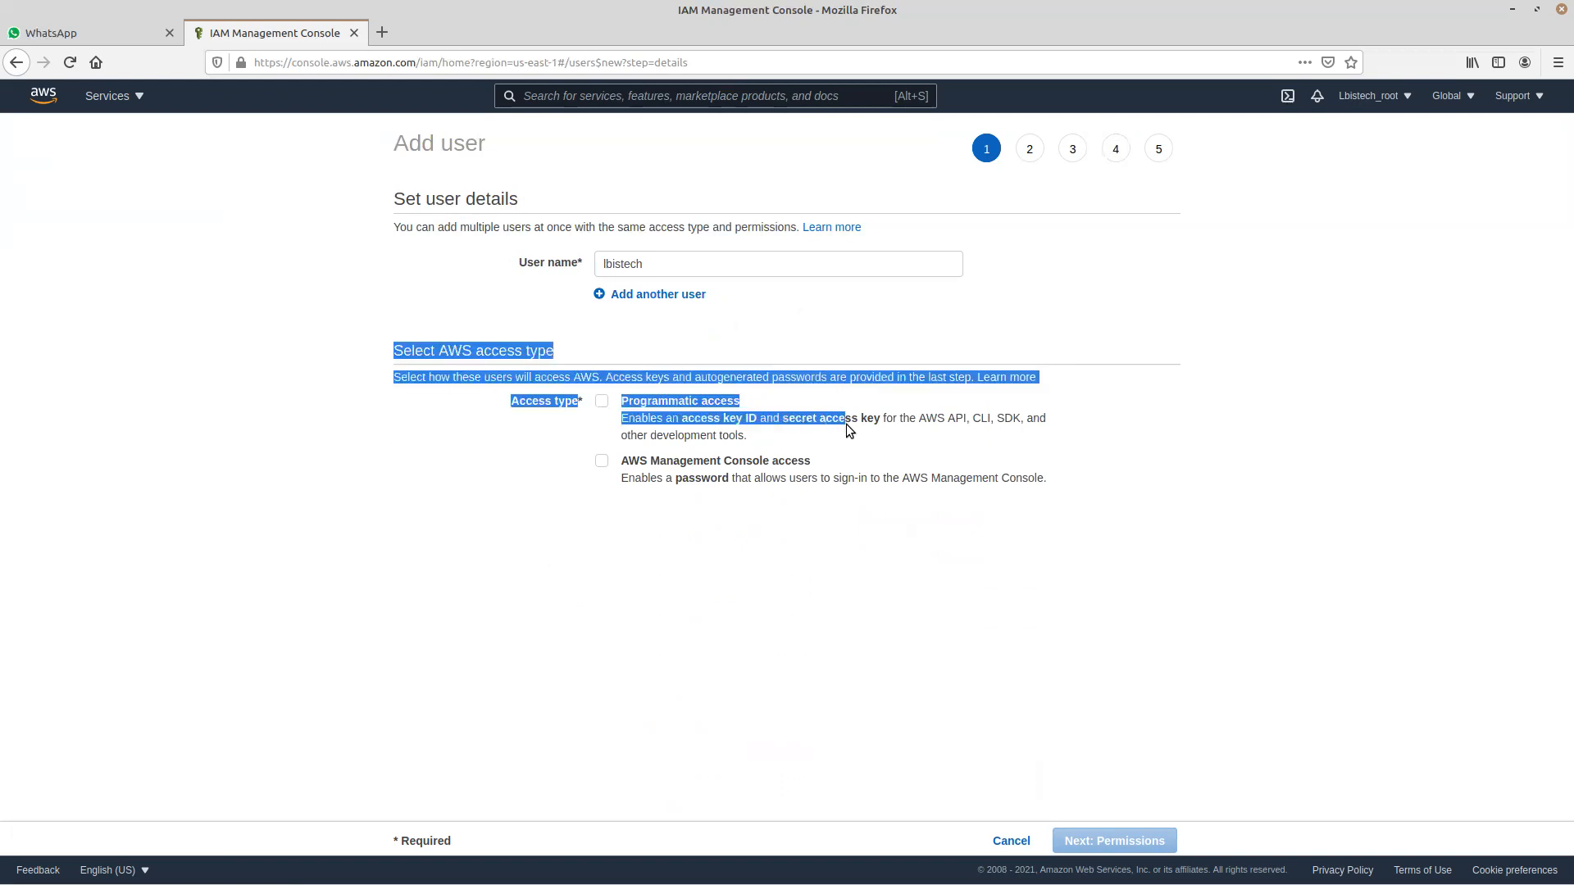
pyautogui.click(413, 433)
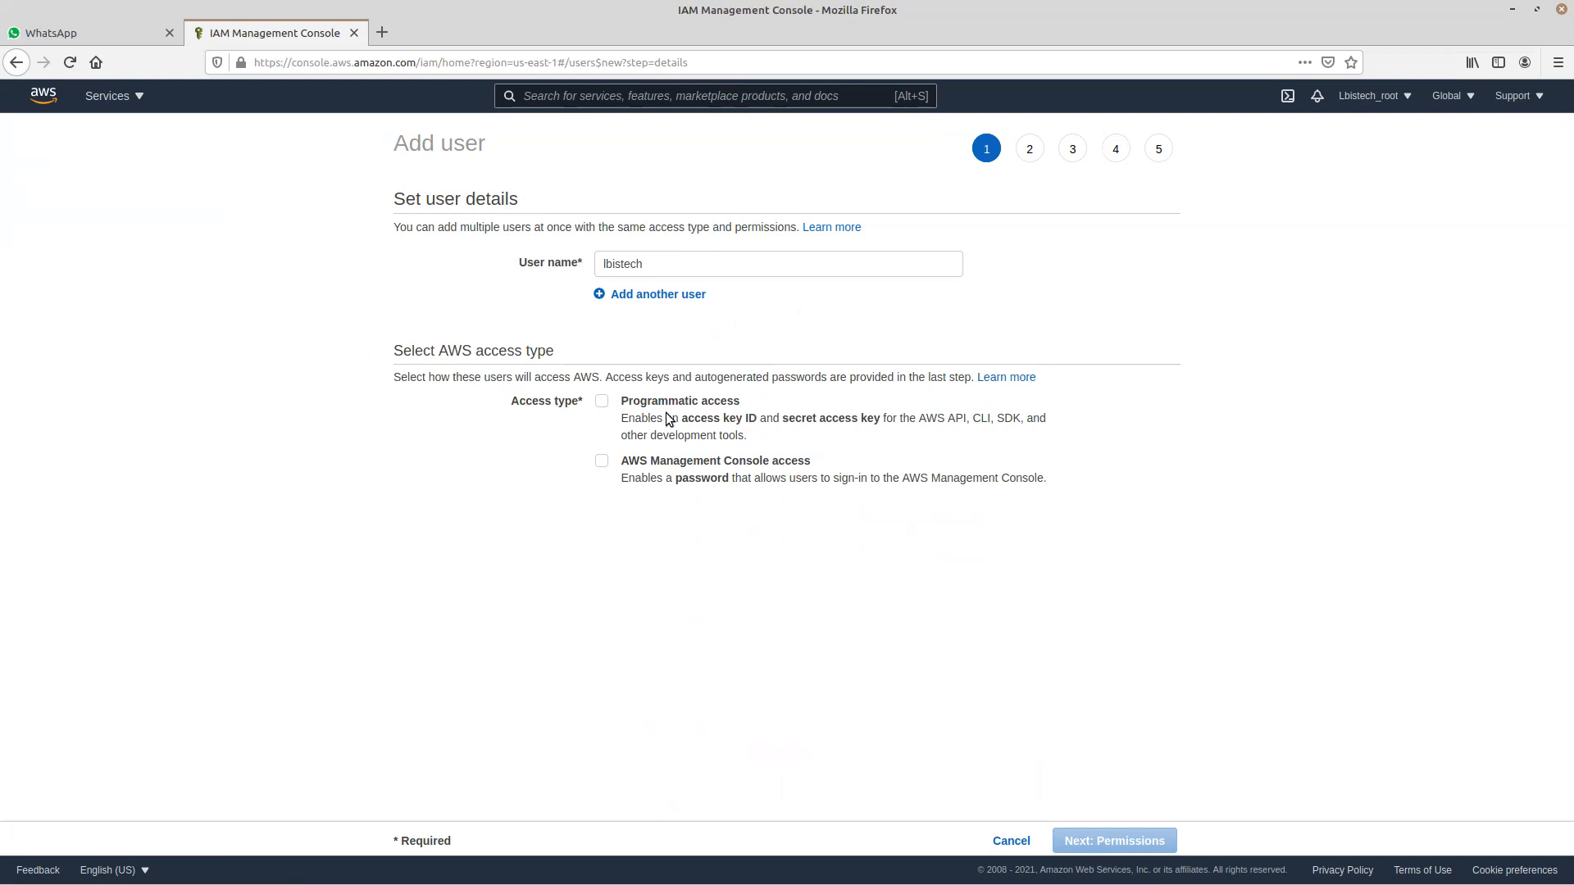
# Enable AWS Management Console access and leave Programmatic access unchecked after toggling it.
pyautogui.moveTo(621, 401); pyautogui.dragTo(743, 405)
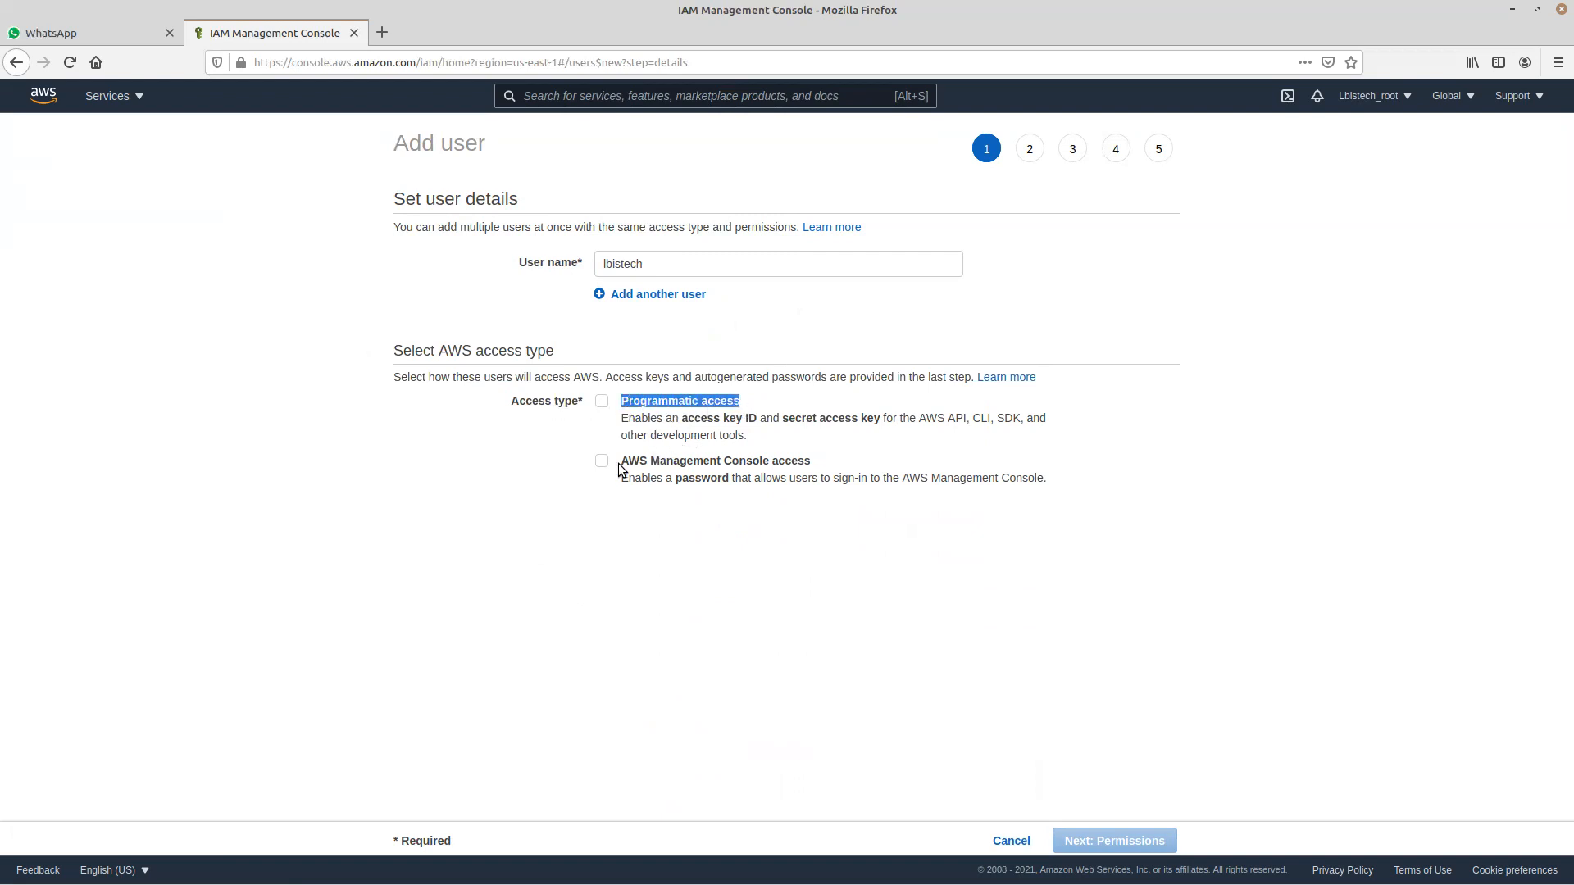
pyautogui.moveTo(621, 463); pyautogui.dragTo(840, 466)
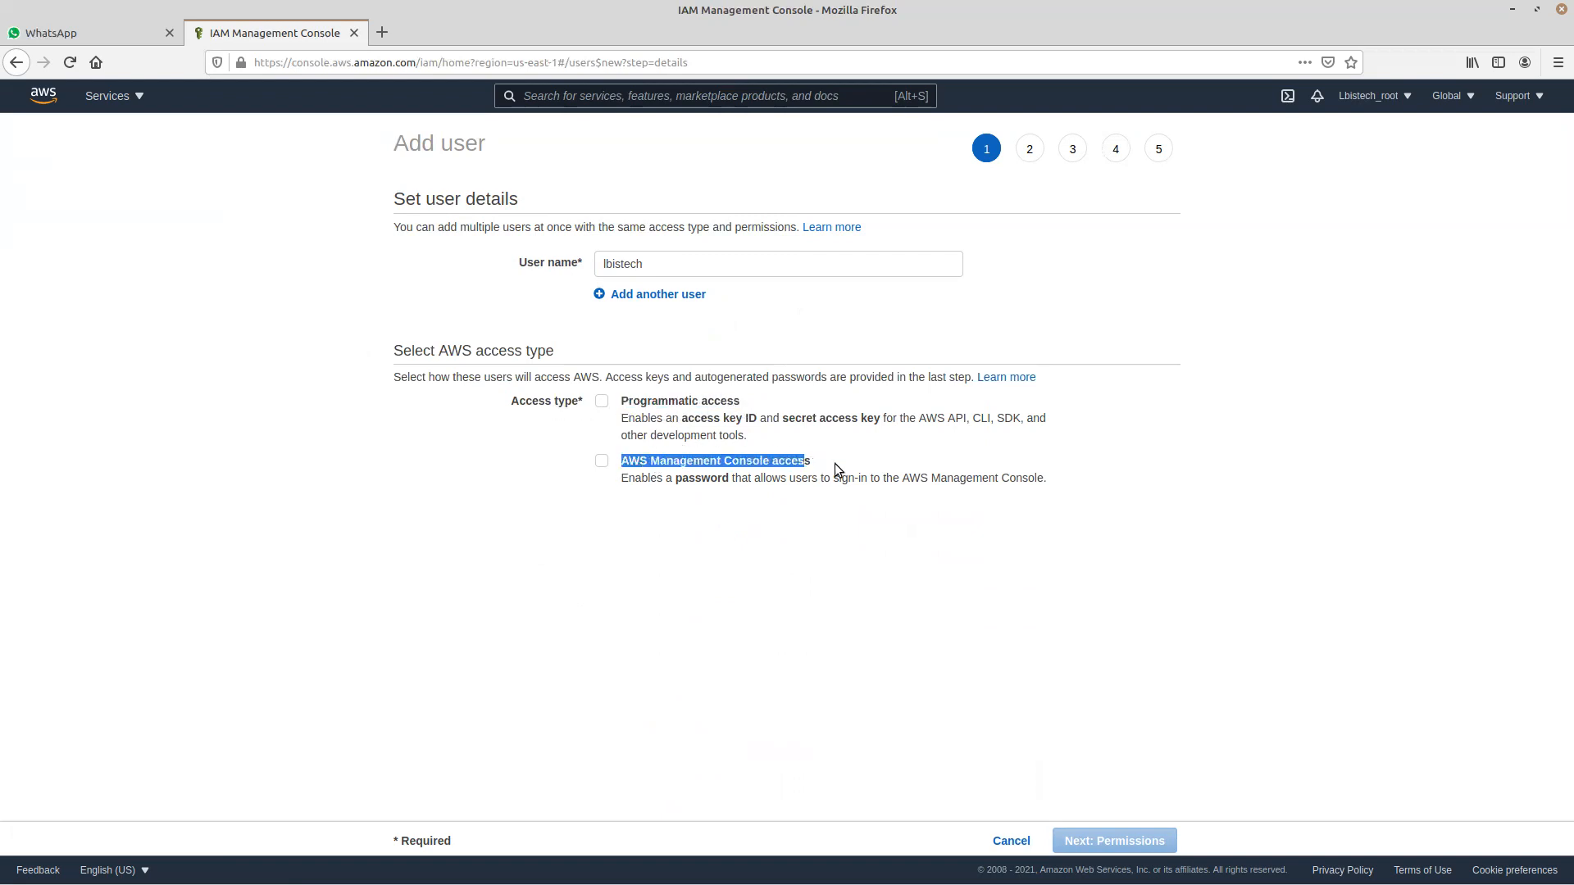
pyautogui.click(630, 405)
pyautogui.moveTo(626, 464); pyautogui.dragTo(826, 472)
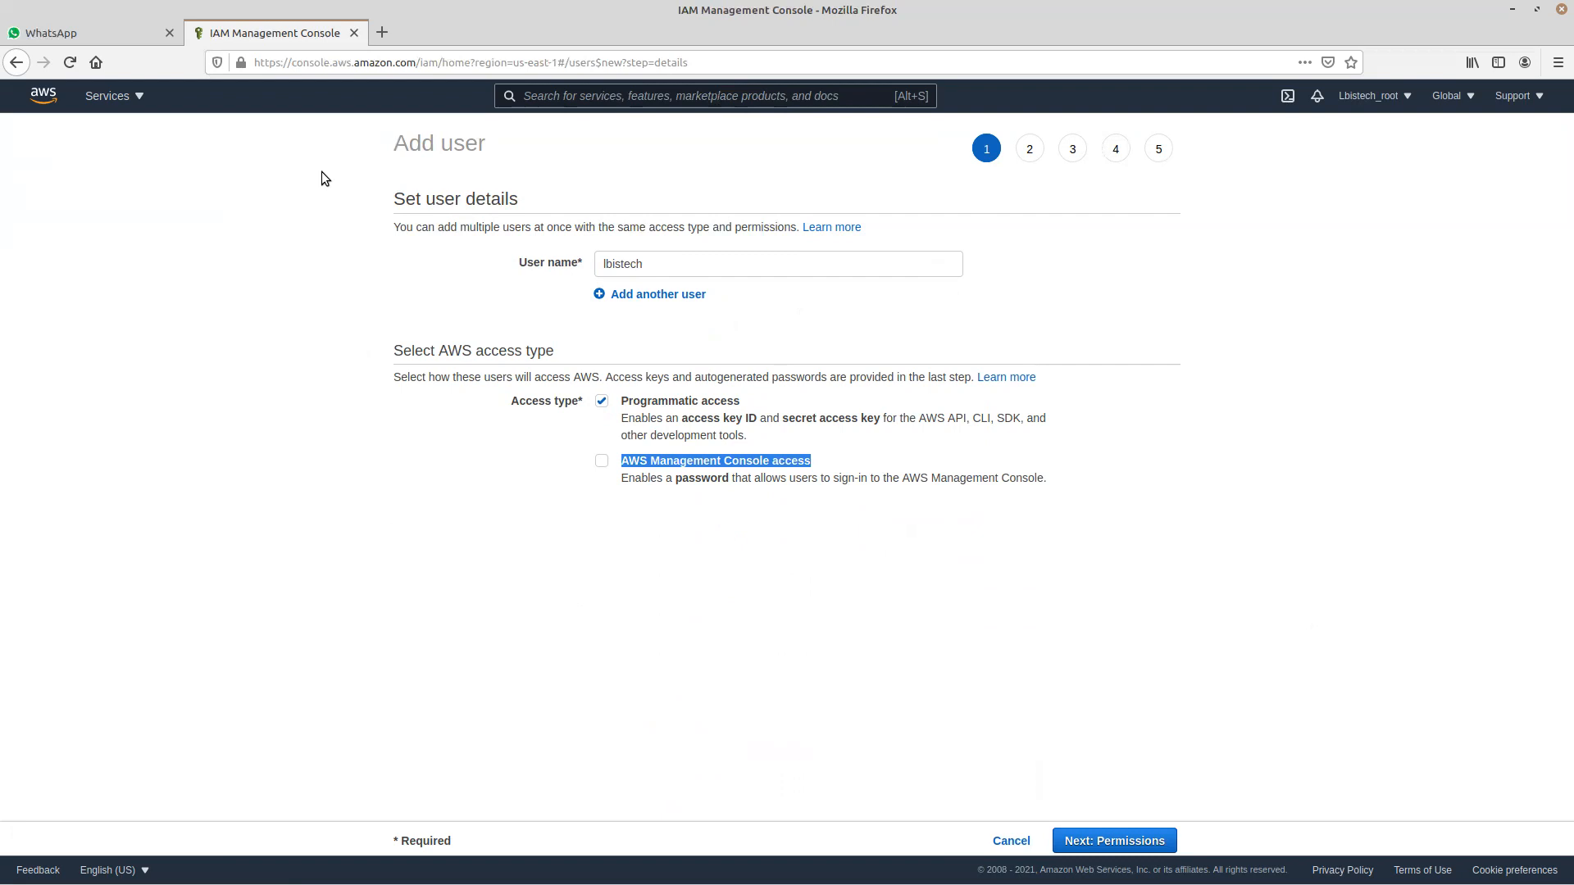
pyautogui.click(603, 462)
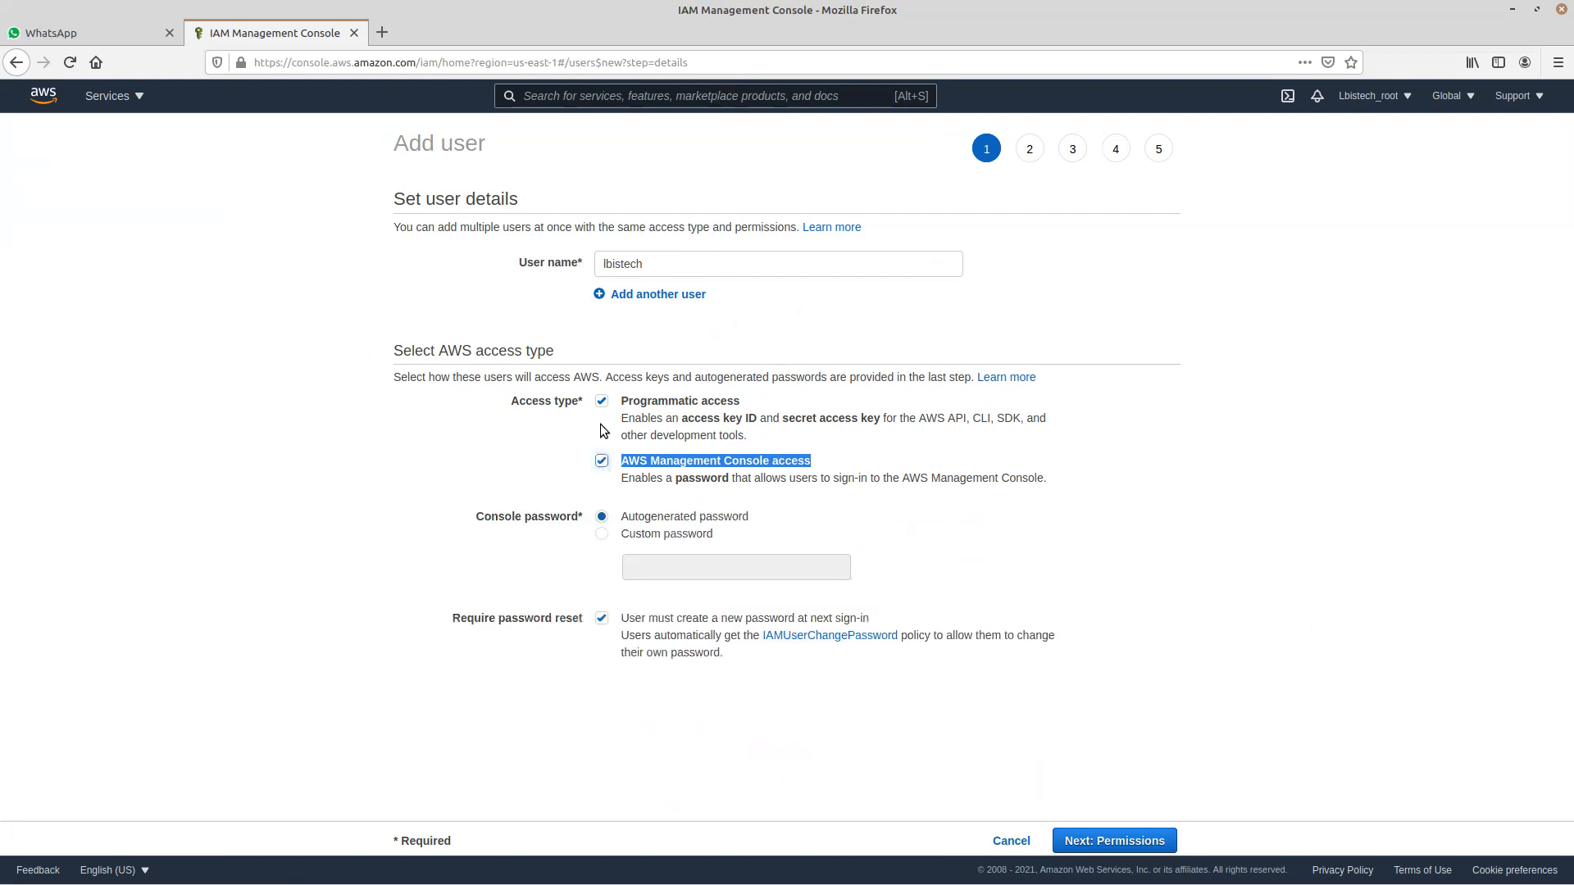
pyautogui.click(601, 401)
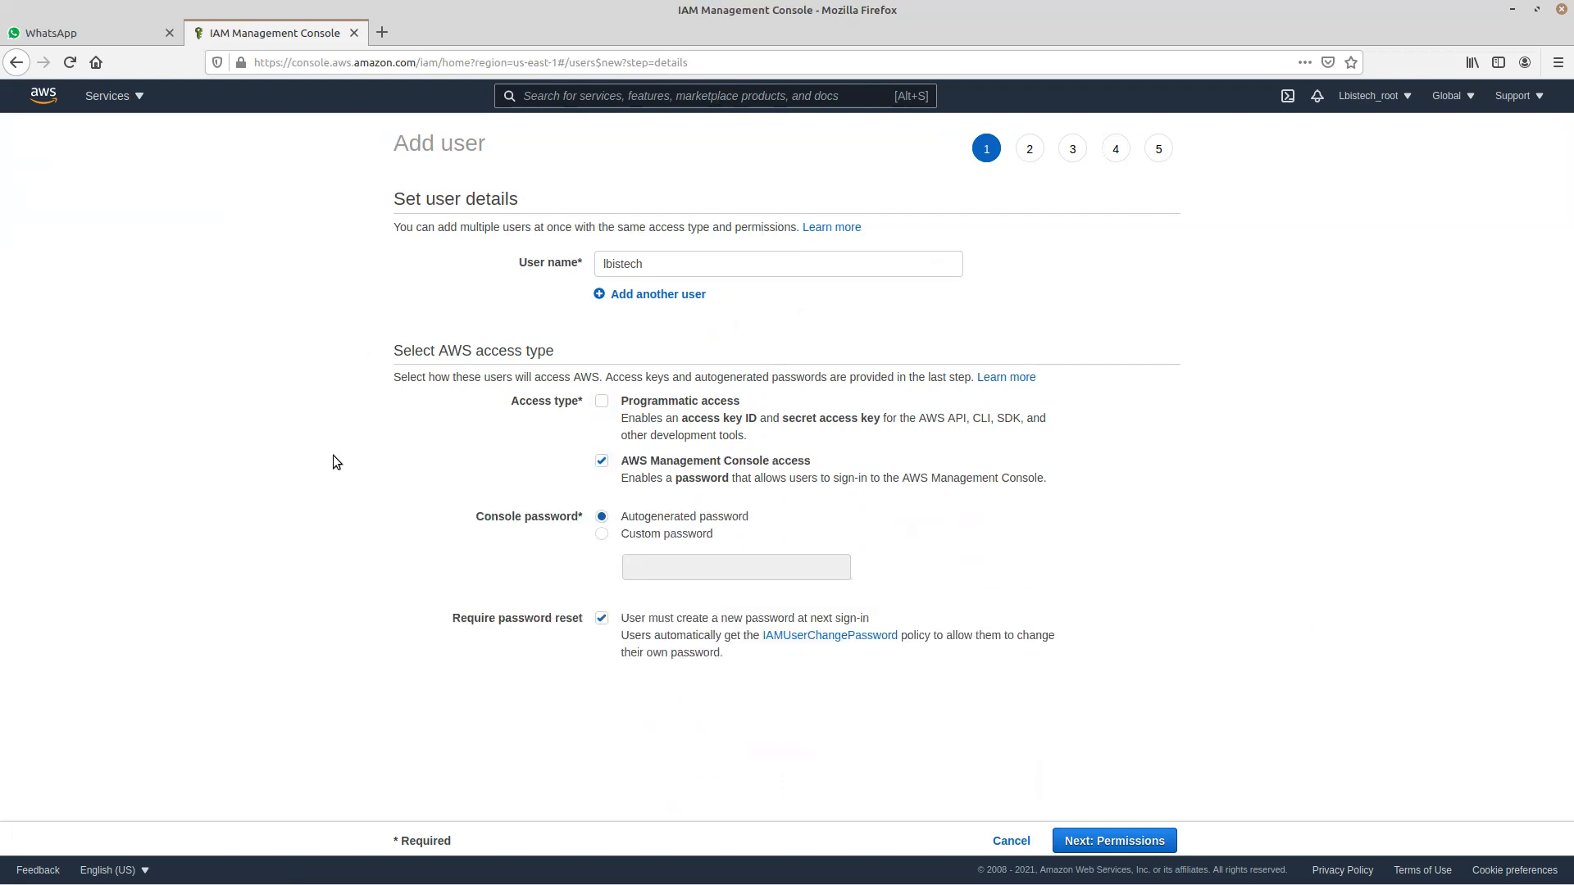
pyautogui.click(602, 403)
pyautogui.doubleClick(956, 420)
pyautogui.click(981, 420)
pyautogui.click(600, 404)
pyautogui.click(602, 401)
pyautogui.click(604, 402)
pyautogui.click(517, 442)
# Rename the new user to lbistech_01.
pyautogui.click(697, 270)
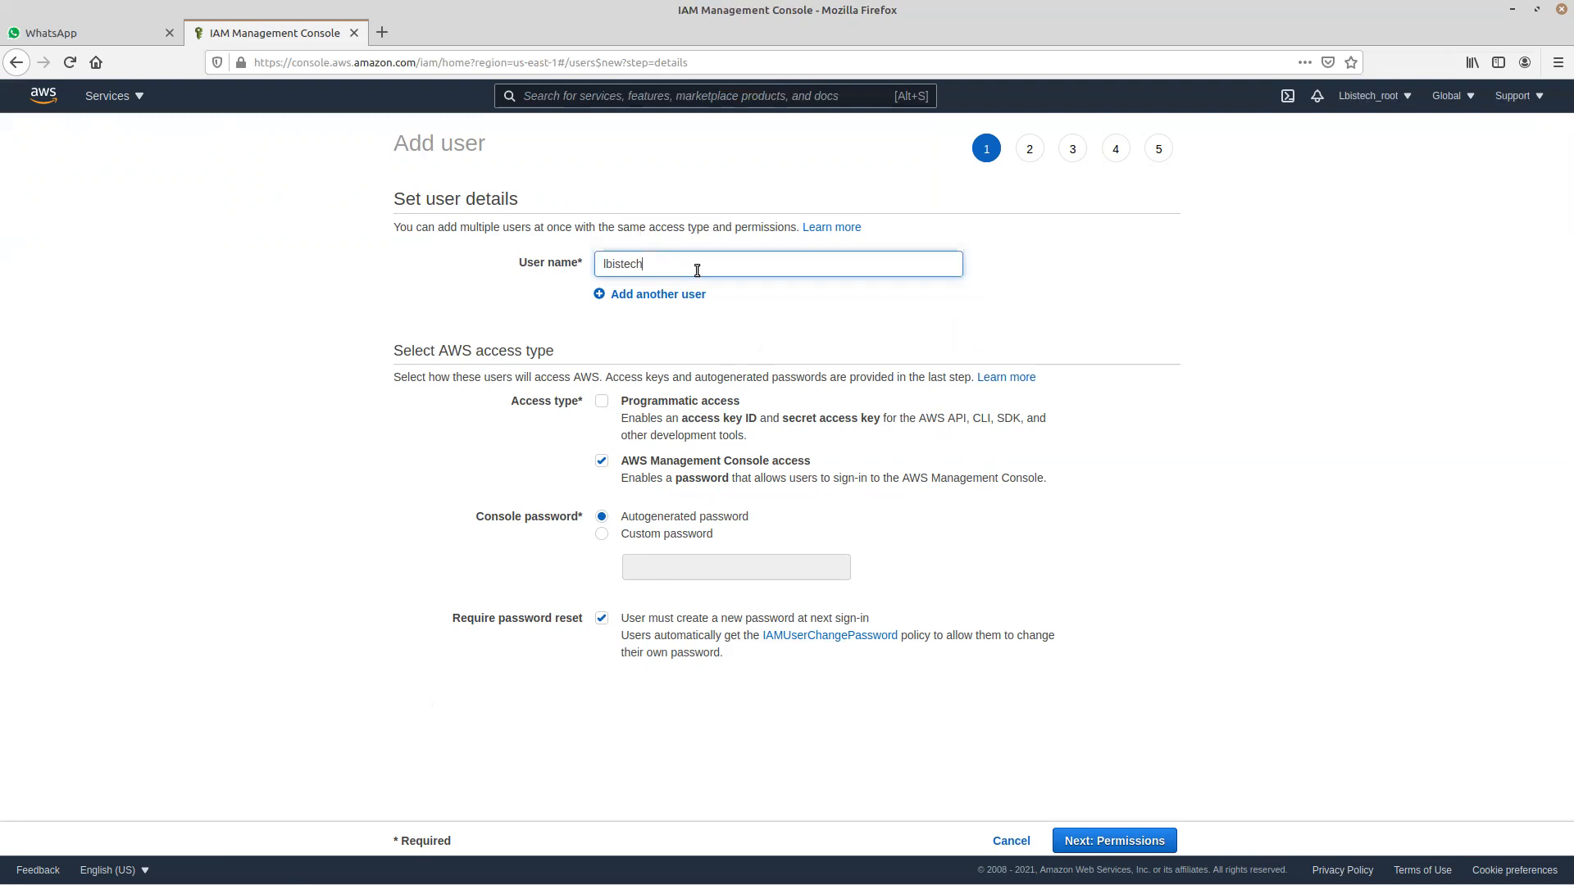
pyautogui.write('_01')
pyautogui.click(323, 492)
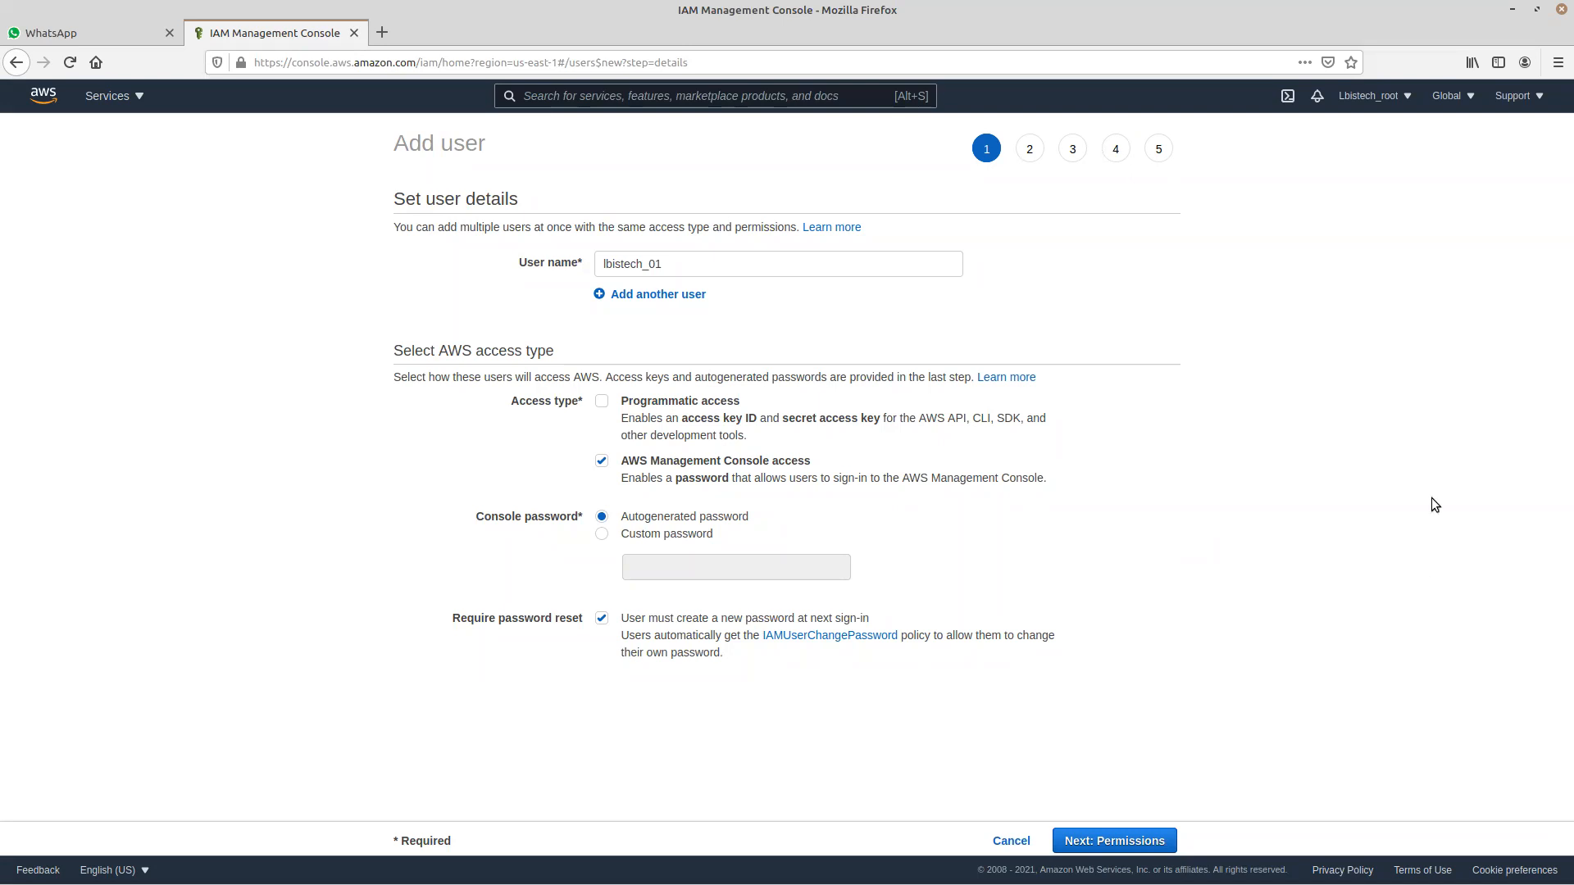
# Keep Require password reset enabled and continue to the permissions step.
pyautogui.moveTo(450, 620); pyautogui.dragTo(597, 622)
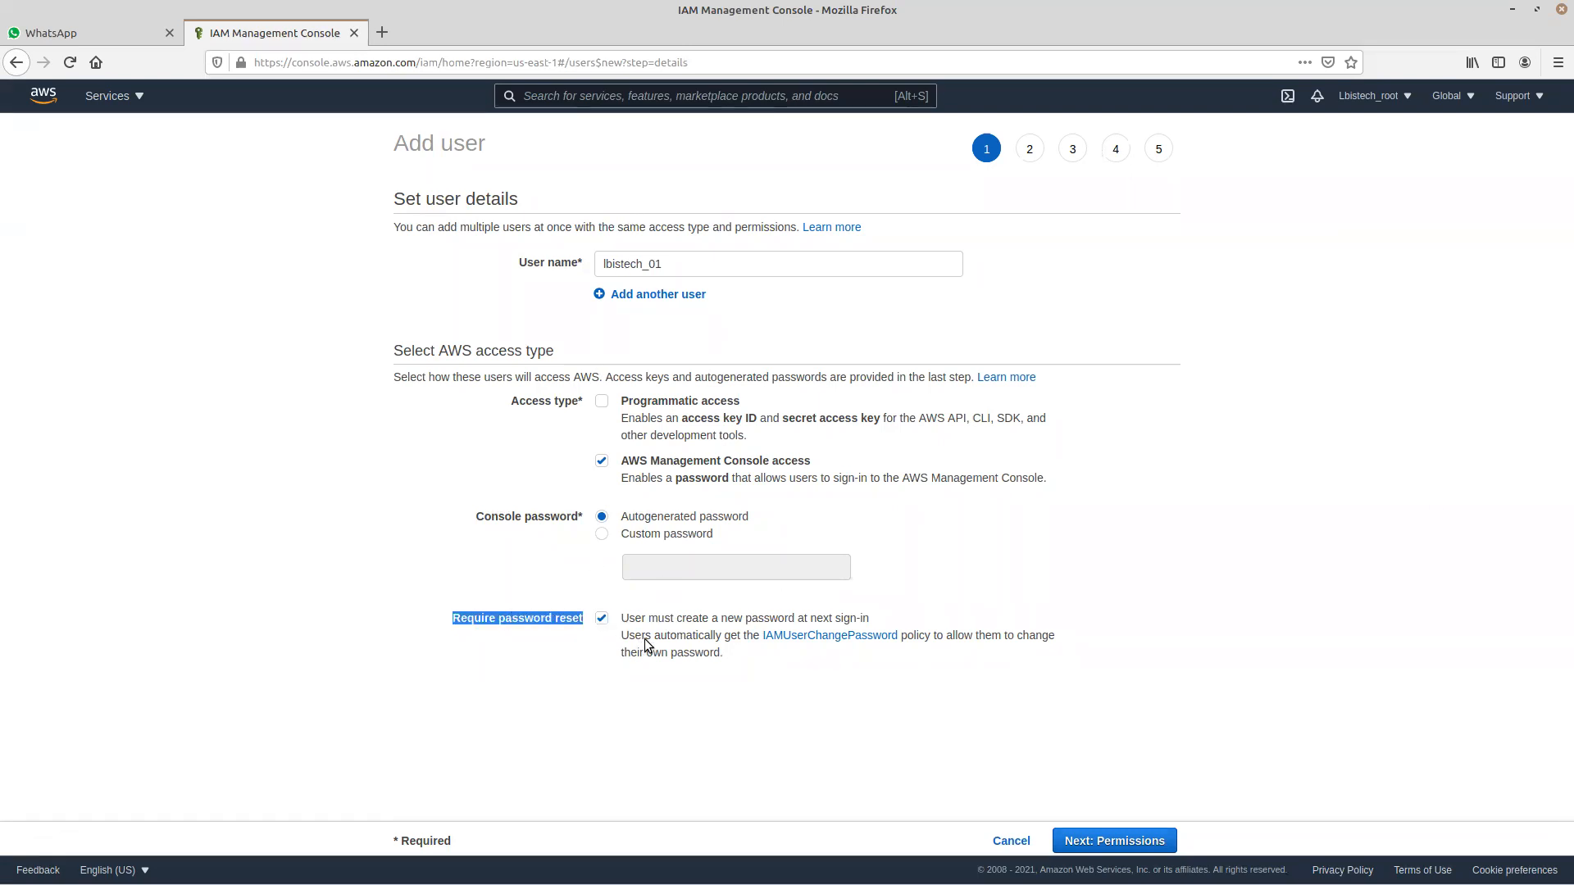
pyautogui.moveTo(820, 623); pyautogui.dragTo(877, 617)
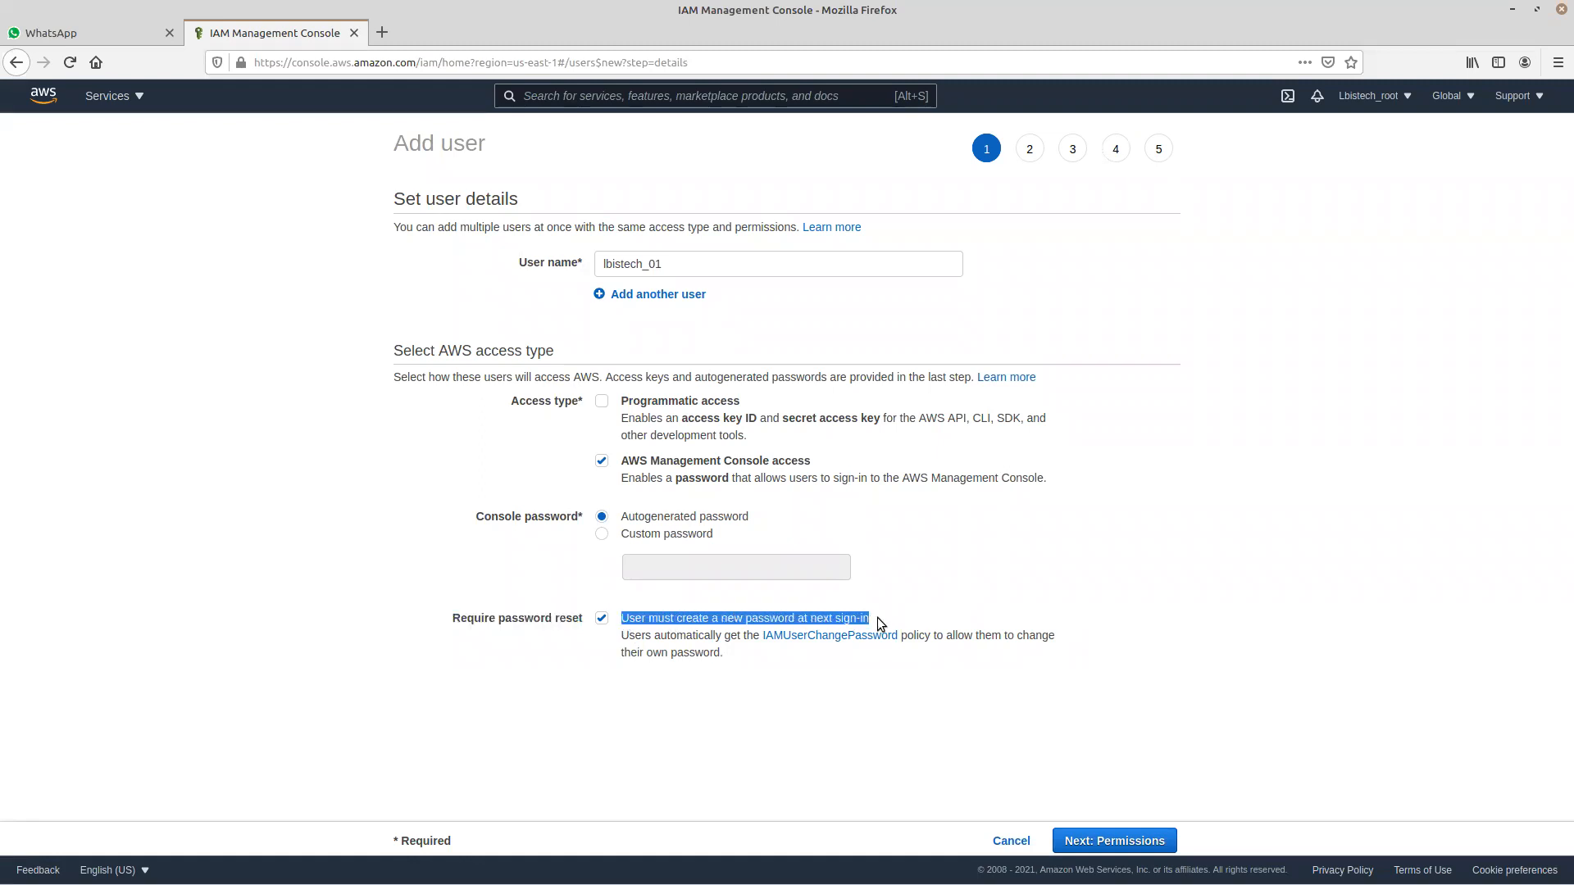
pyautogui.click(643, 612)
pyautogui.click(604, 623)
pyautogui.click(1098, 841)
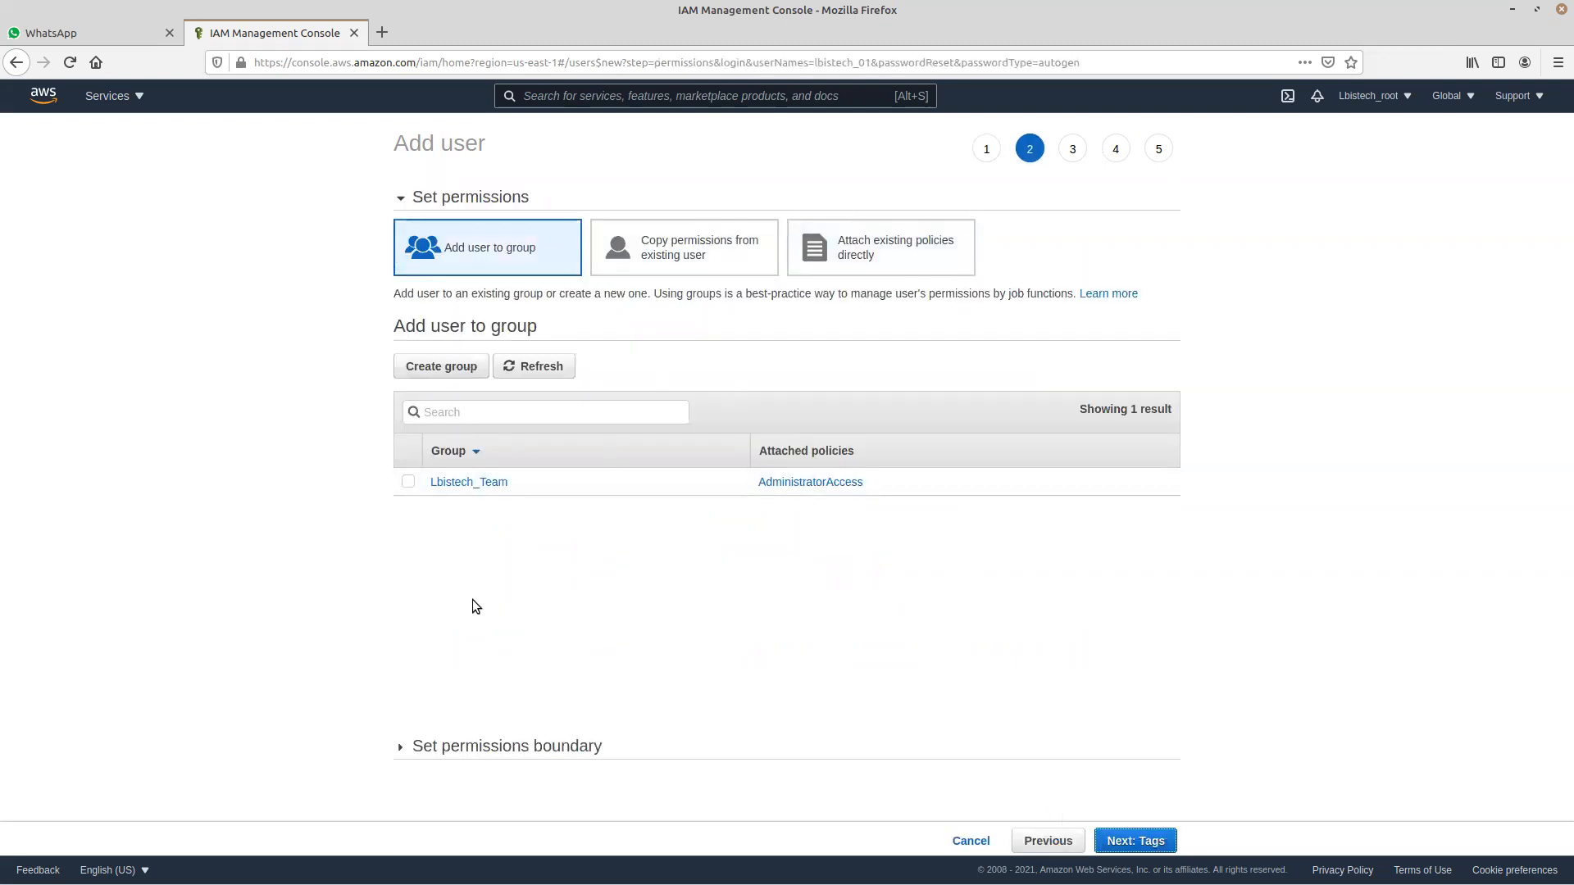
# Create group AWS-Batch06 with no policies containing lbistech_01, then continue to tags.
pyautogui.click(443, 374)
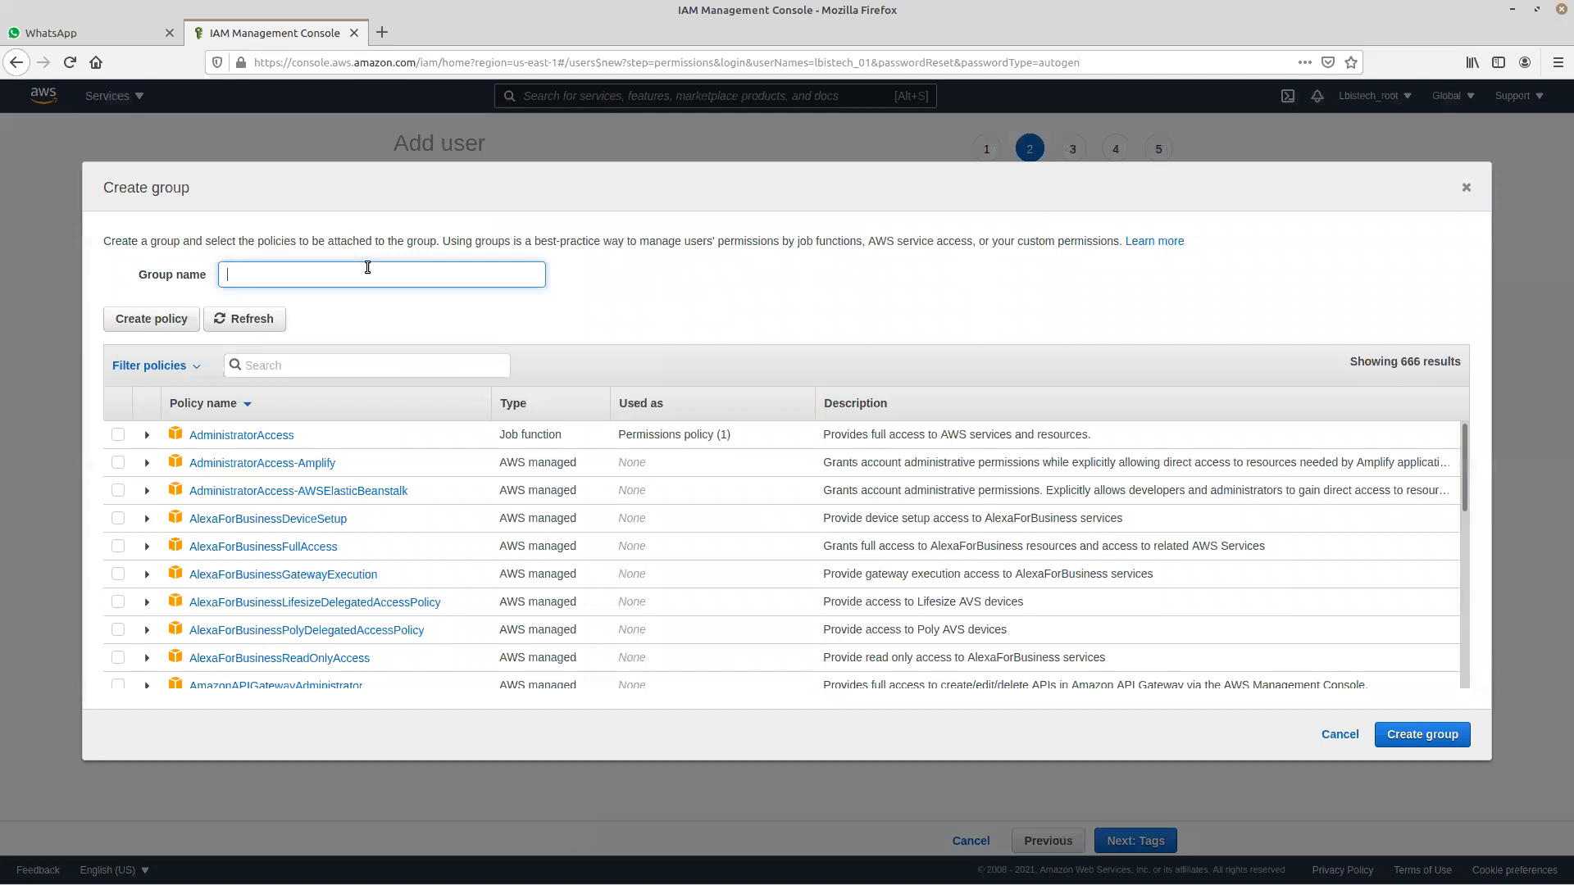
pyautogui.write('AWS-Batch06')
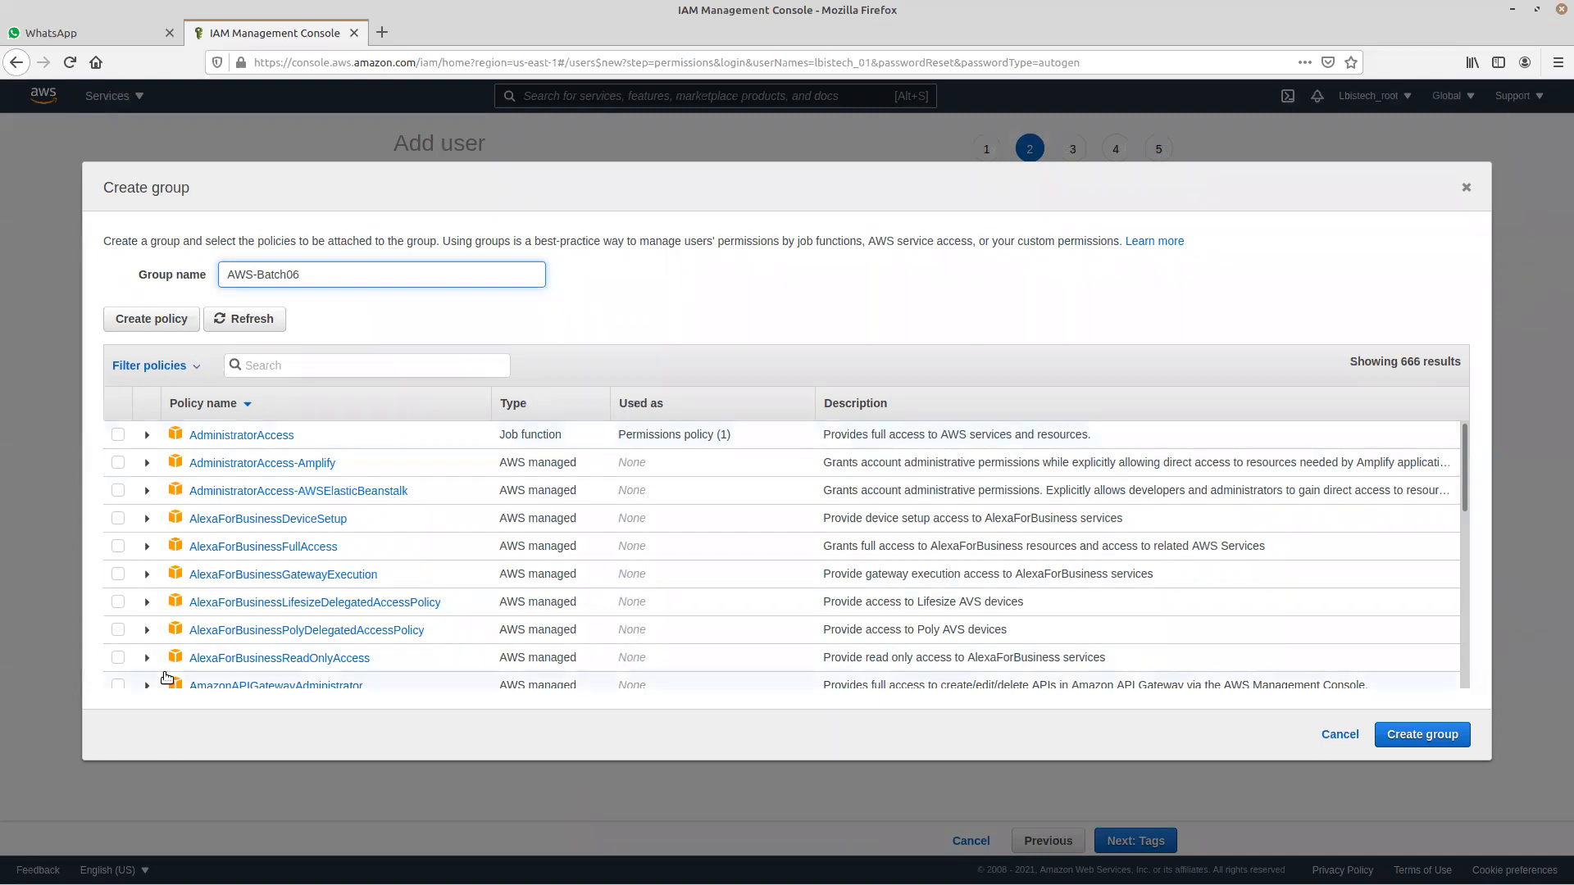
pyautogui.click(1422, 734)
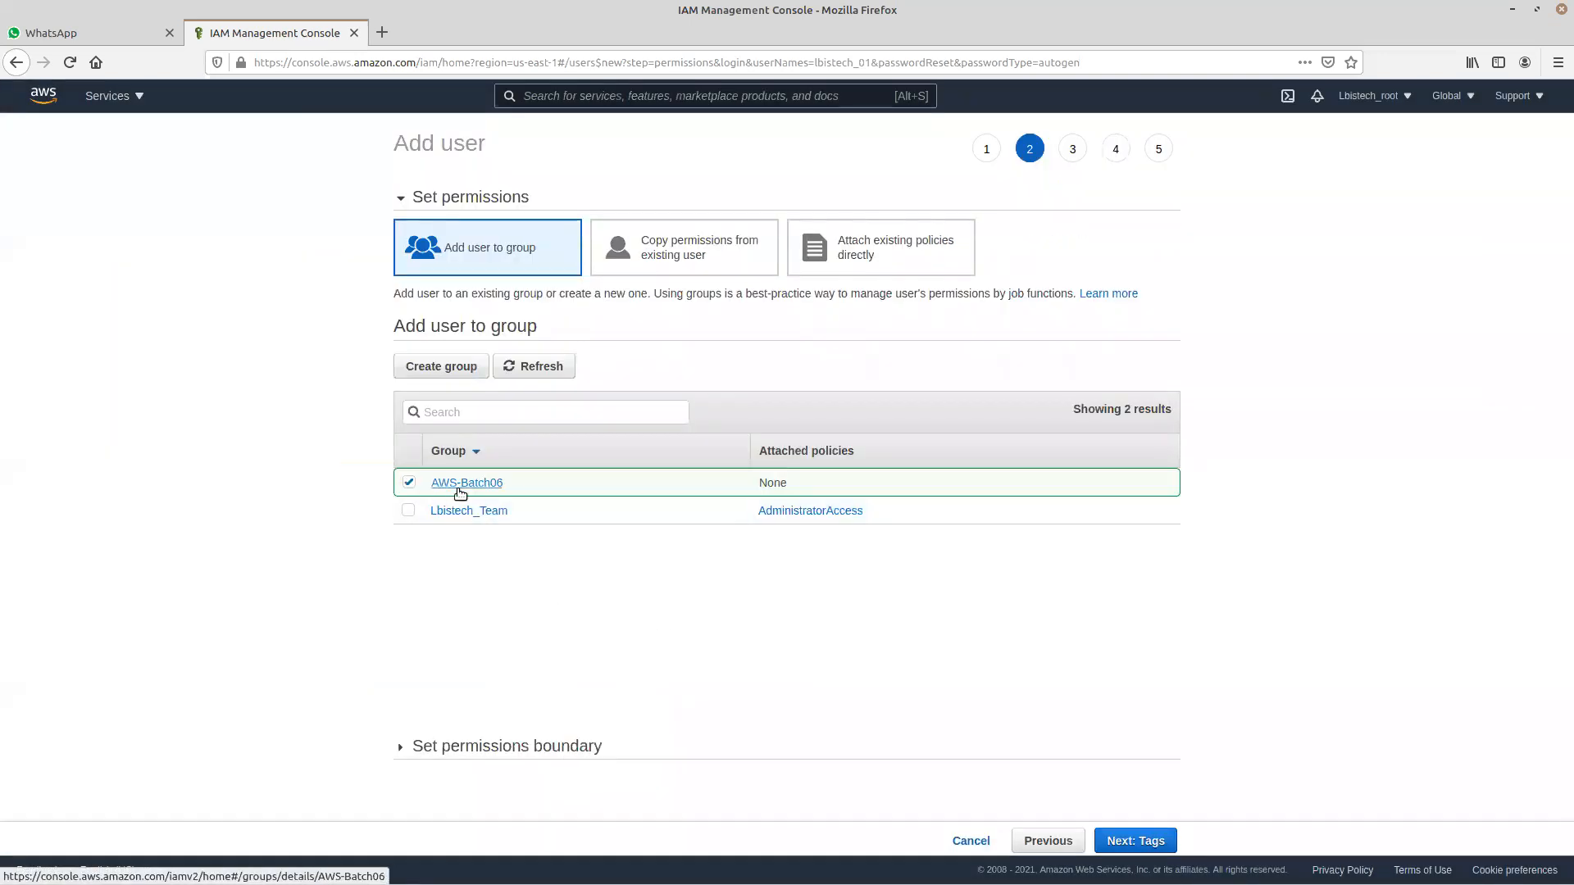
pyautogui.click(1136, 841)
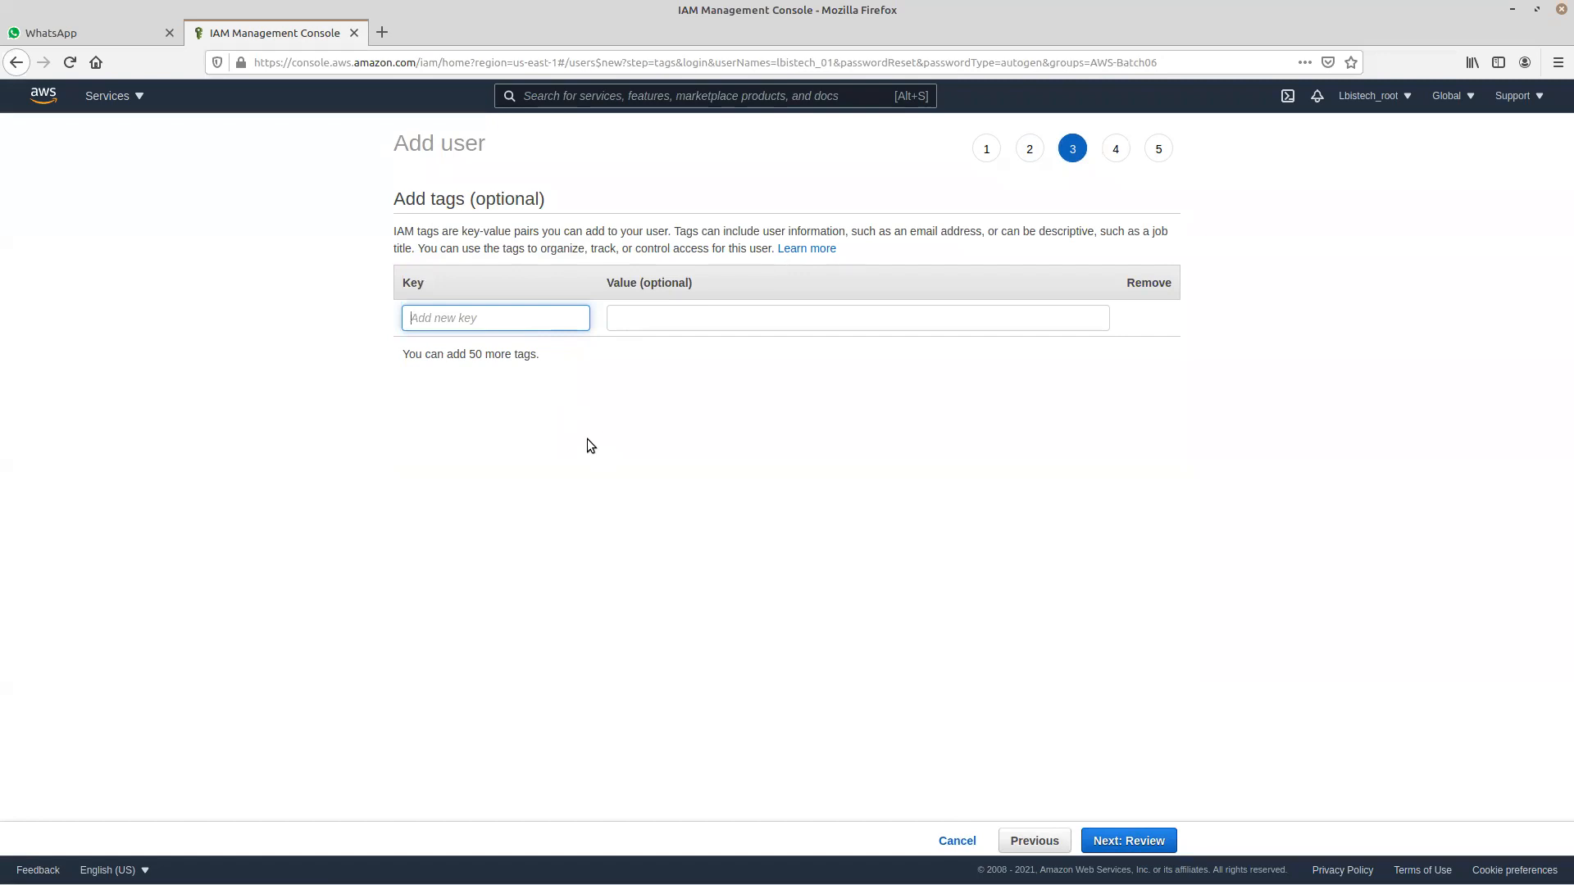
pyautogui.doubleClick(507, 199)
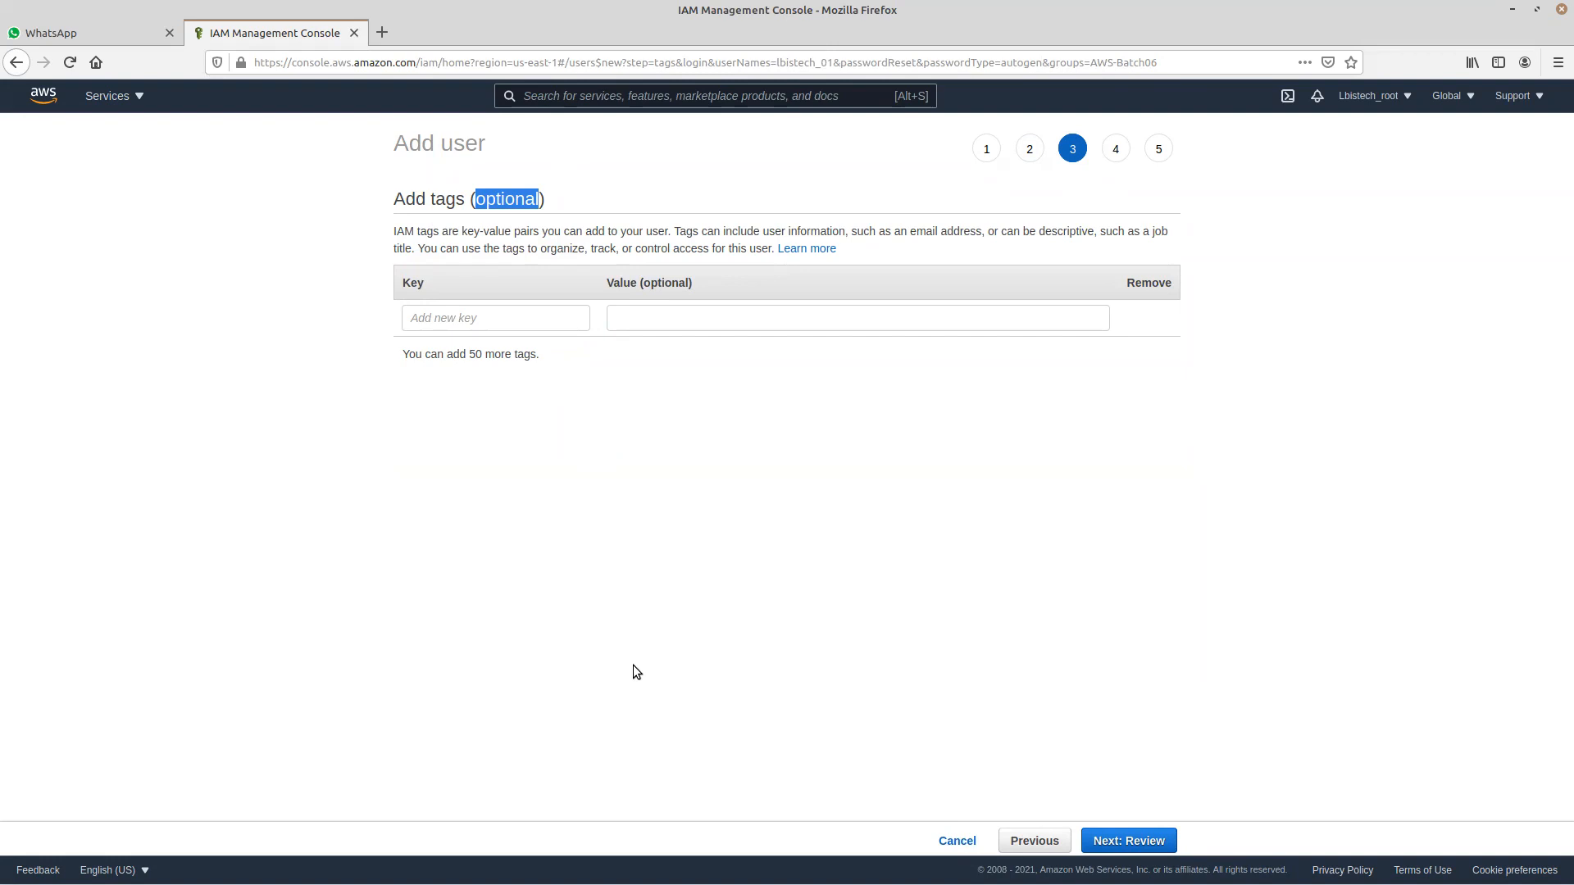
pyautogui.click(296, 352)
pyautogui.doubleClick(469, 143)
pyautogui.doubleClick(412, 143)
pyautogui.click(150, 489)
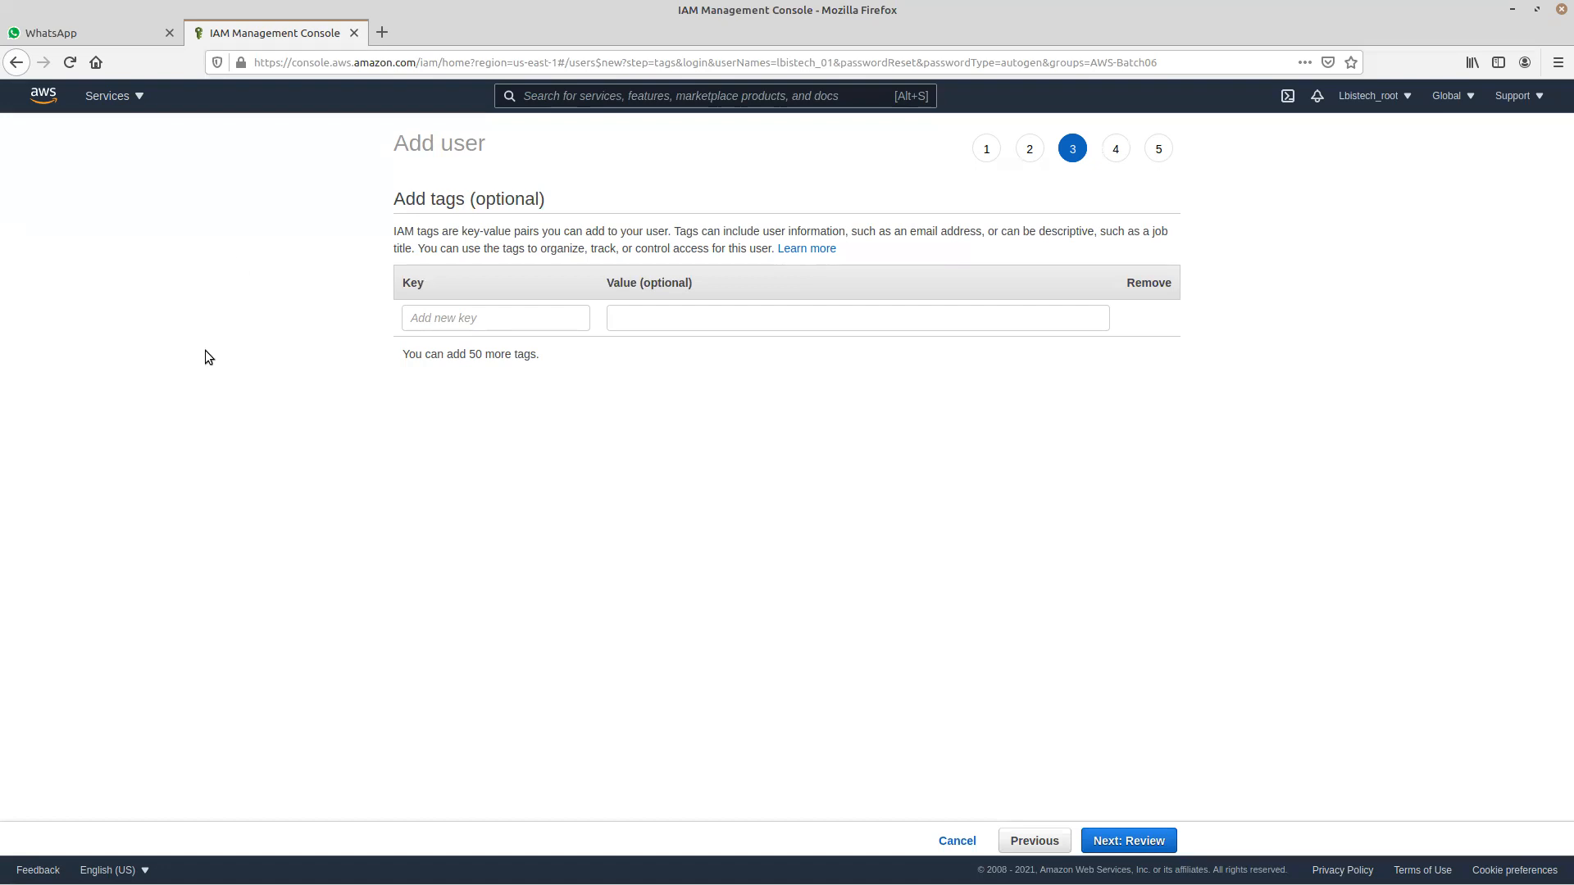
# Add the tag BillingGroup with value devops.
pyautogui.click(468, 321)
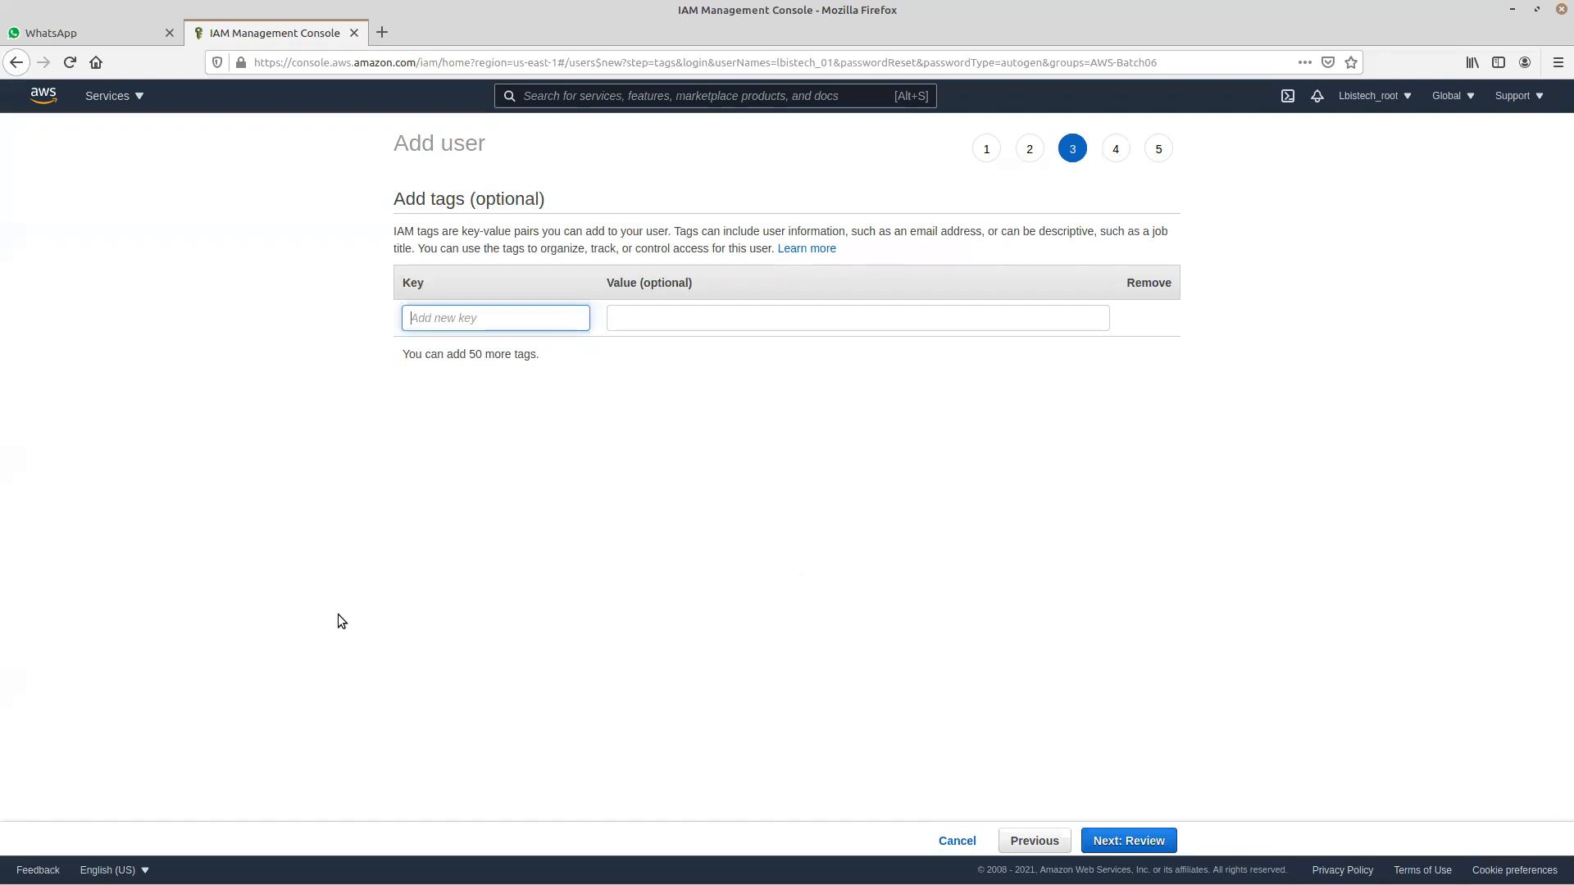
pyautogui.write('Billing')
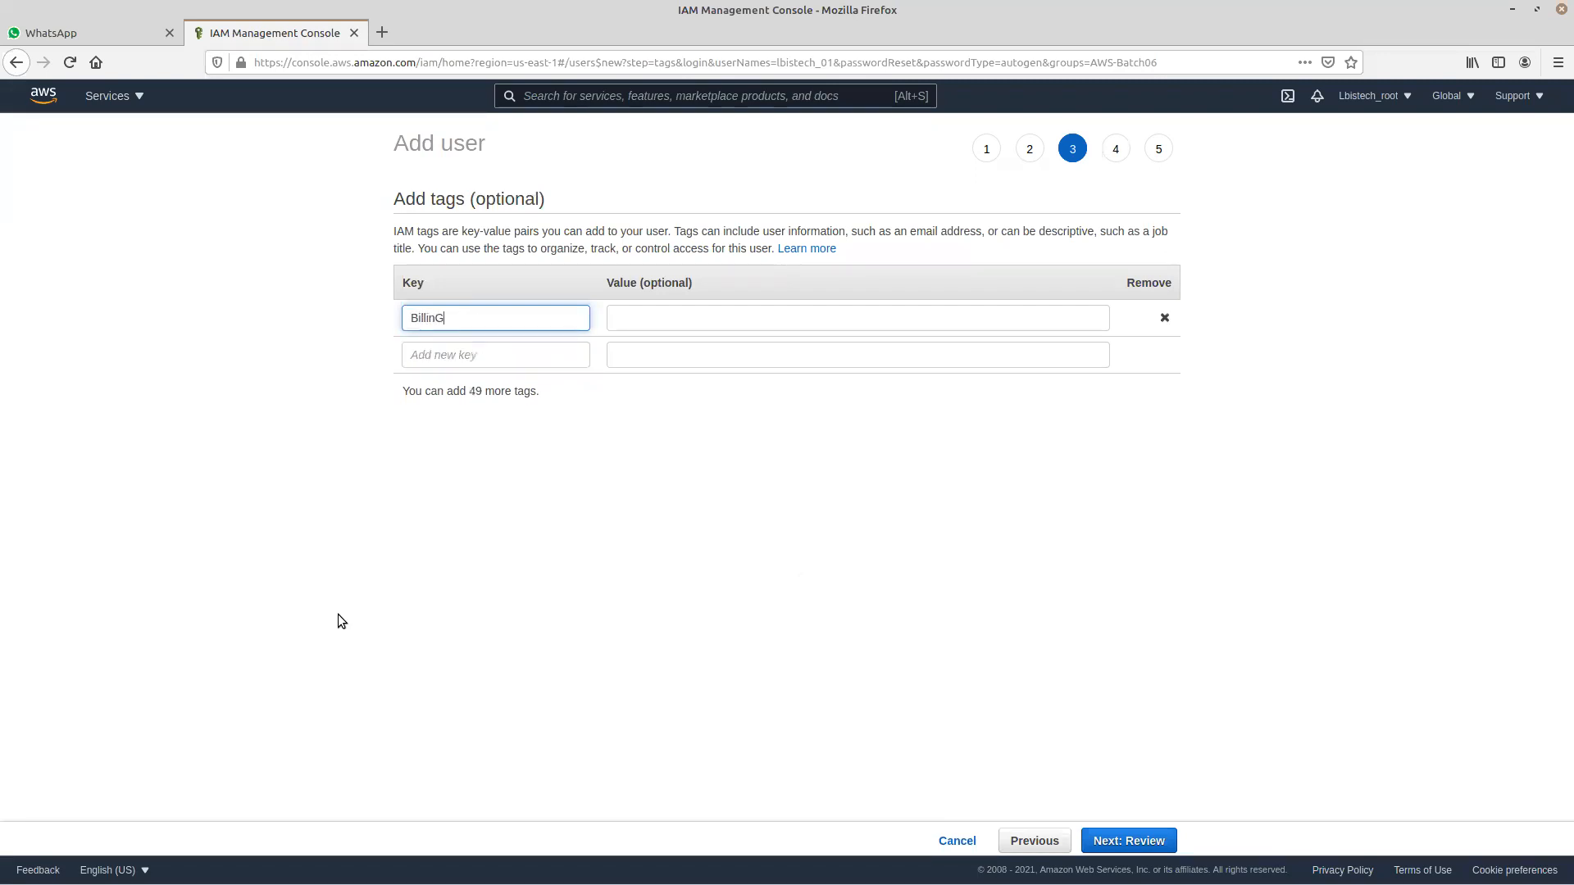
pyautogui.write('Group')
pyautogui.press('Tab')
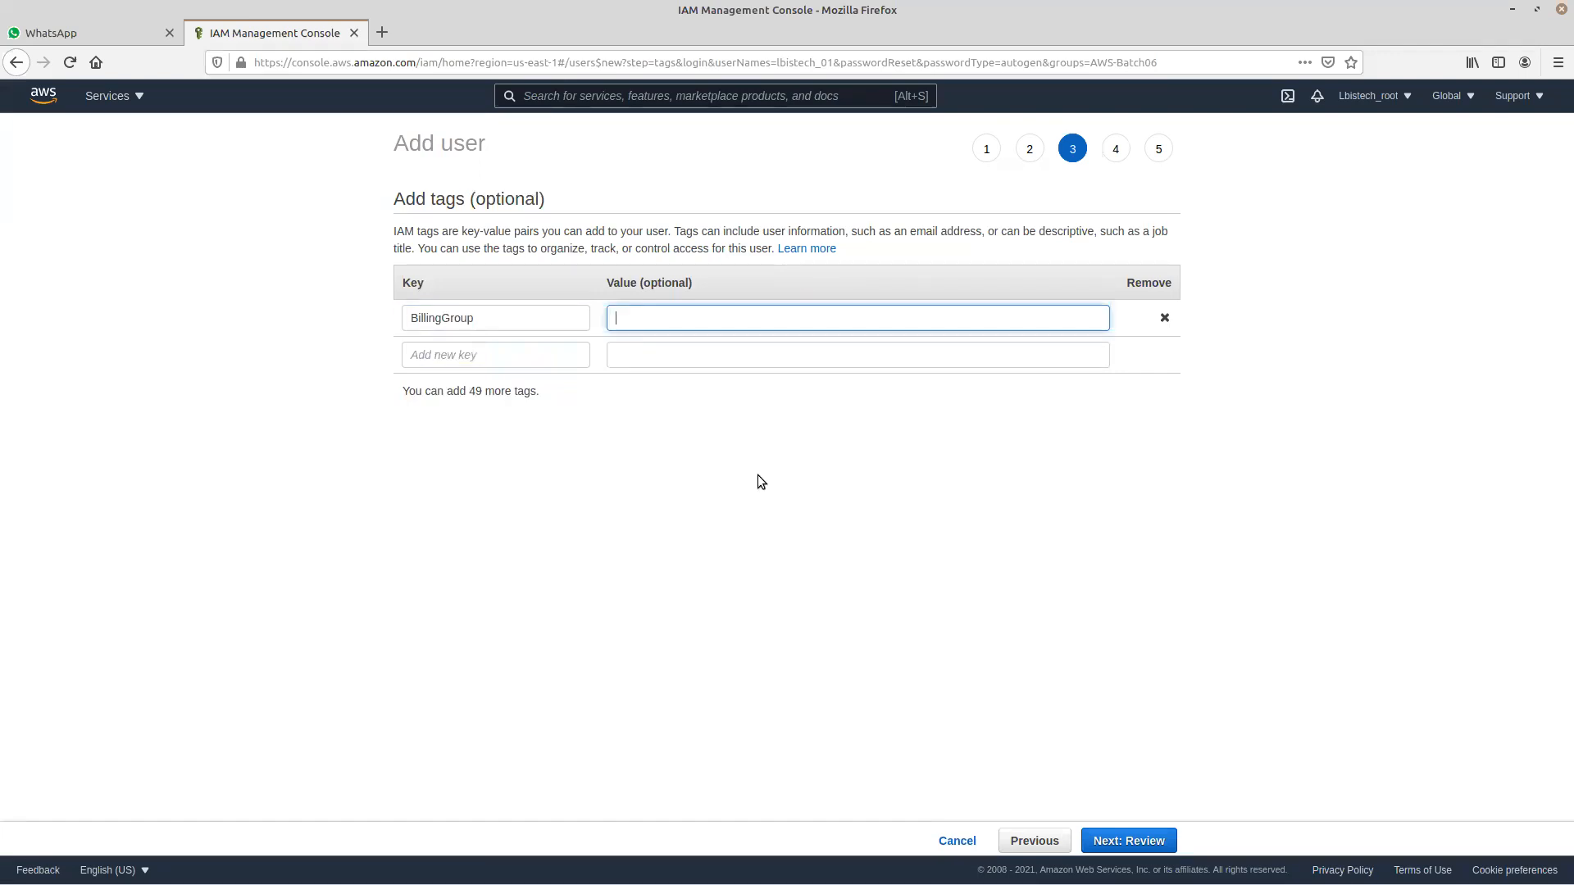
pyautogui.write('devops')
pyautogui.moveTo(661, 319); pyautogui.dragTo(484, 318)
# Add a second tag, name, with value iam_user_lbistech_01.
pyautogui.click(449, 355)
pyautogui.write('name')
pyautogui.press('Tab')
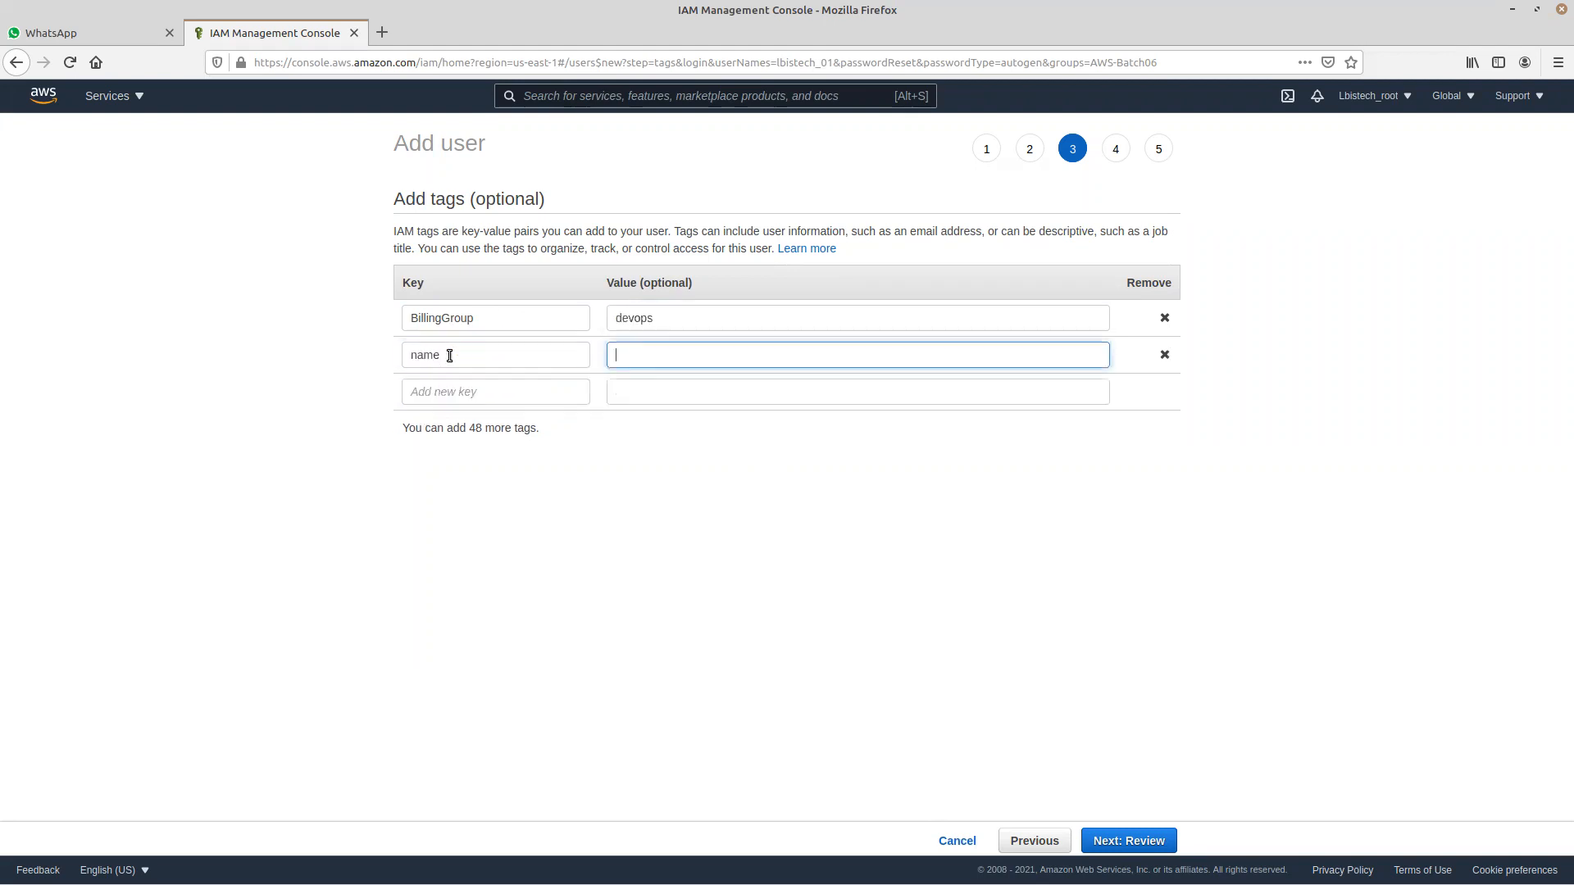
pyautogui.write('iam_user_lbistech_91')
pyautogui.press('BackSpace')
pyautogui.press('BackSpace')
pyautogui.write('01')
pyautogui.click(835, 539)
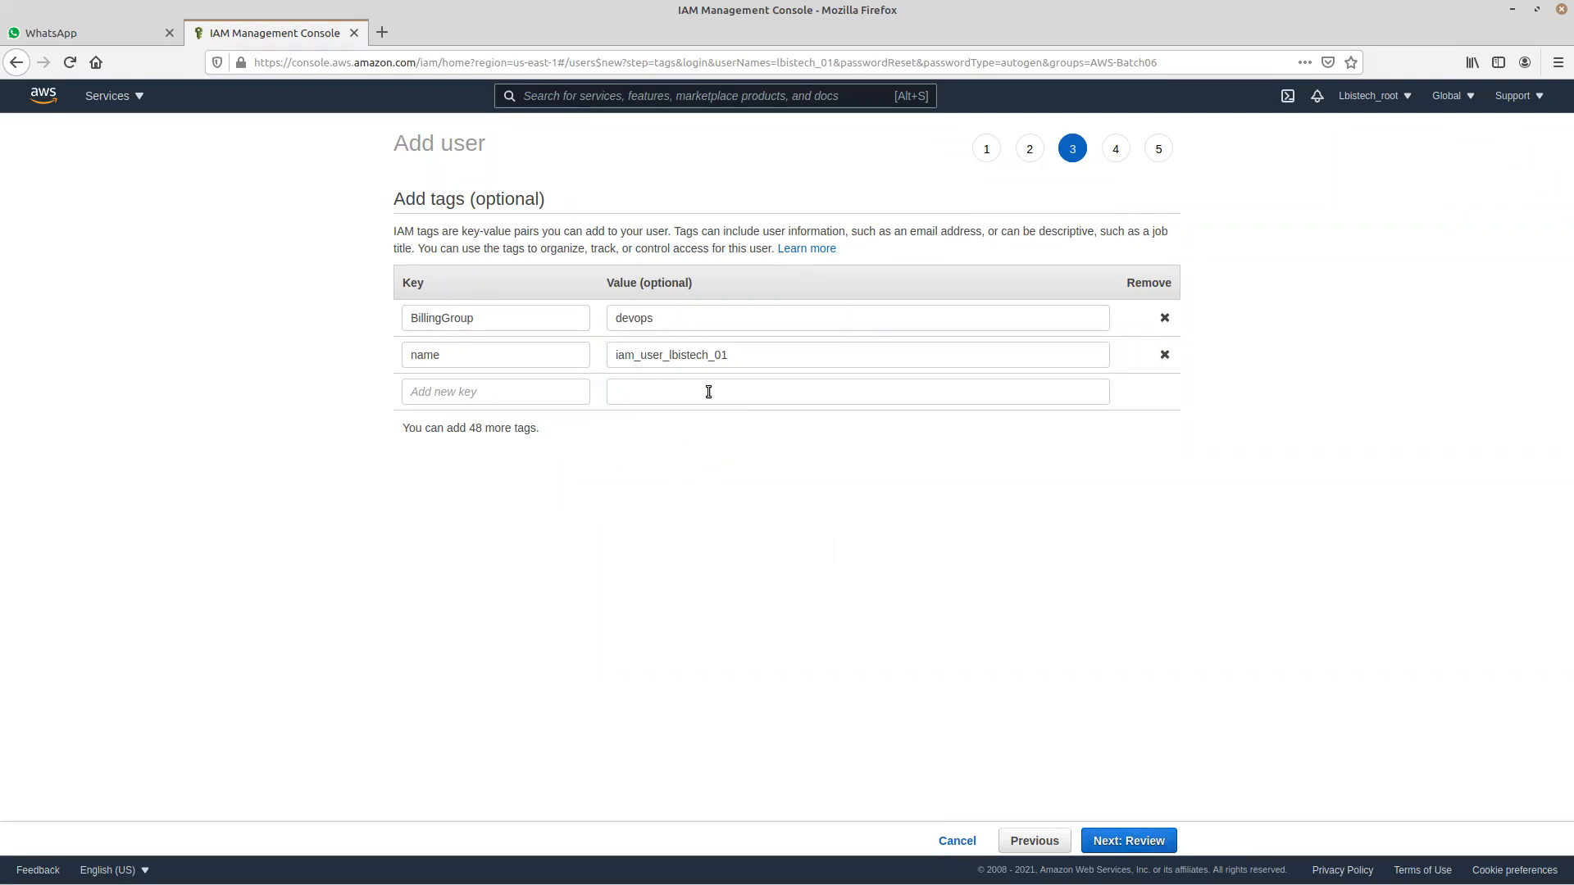
# Check both tag entries and proceed to the Review step.
pyautogui.moveTo(500, 356); pyautogui.dragTo(395, 355)
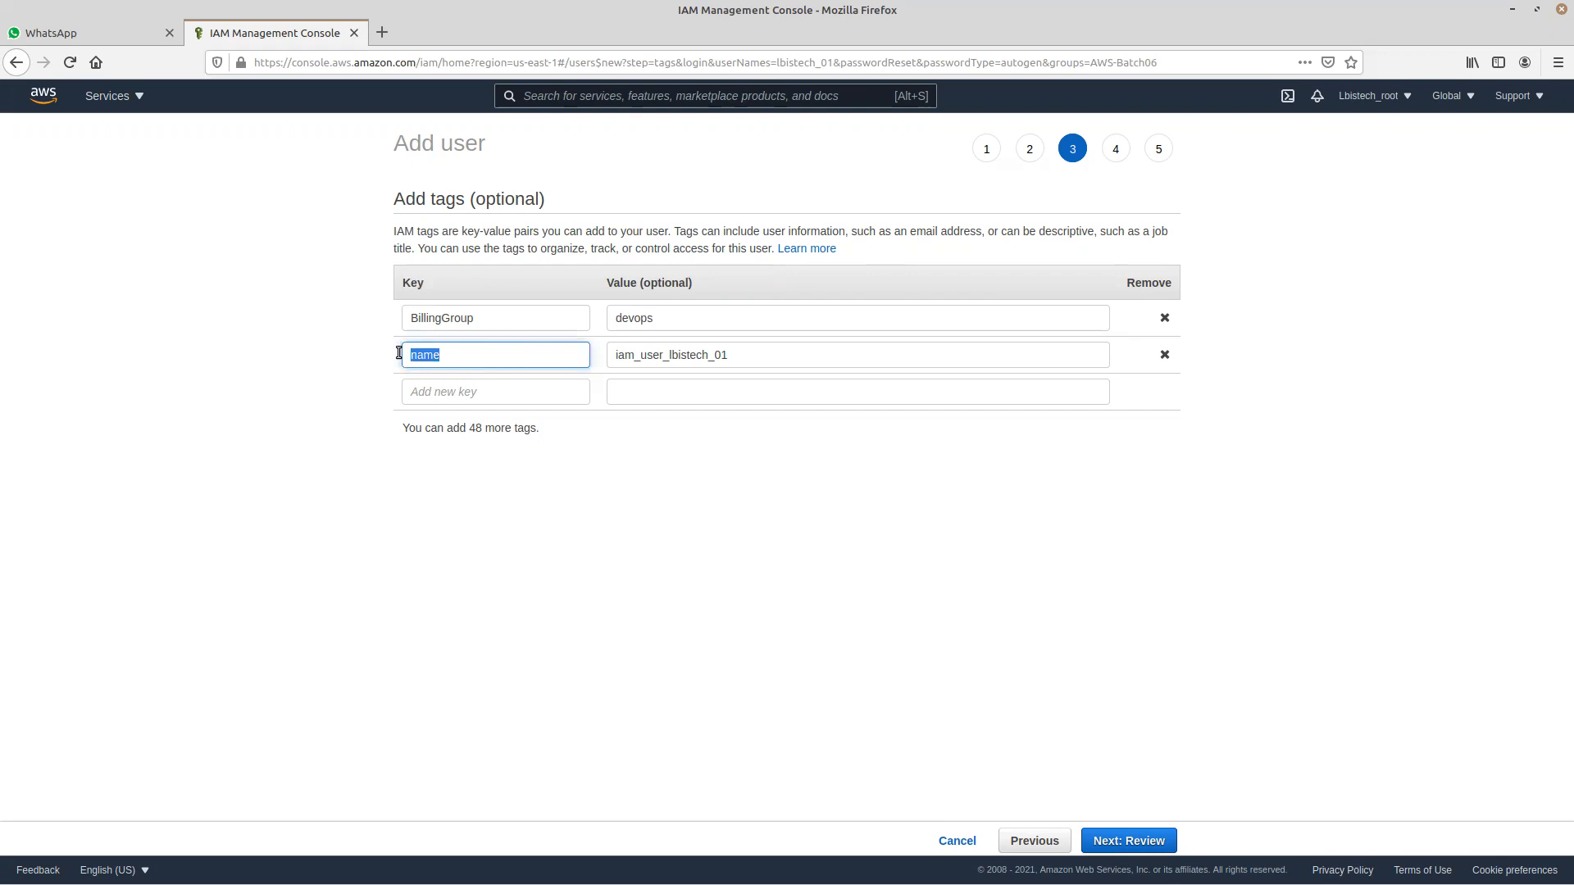
pyautogui.click(628, 354)
pyautogui.moveTo(576, 318); pyautogui.dragTo(400, 319)
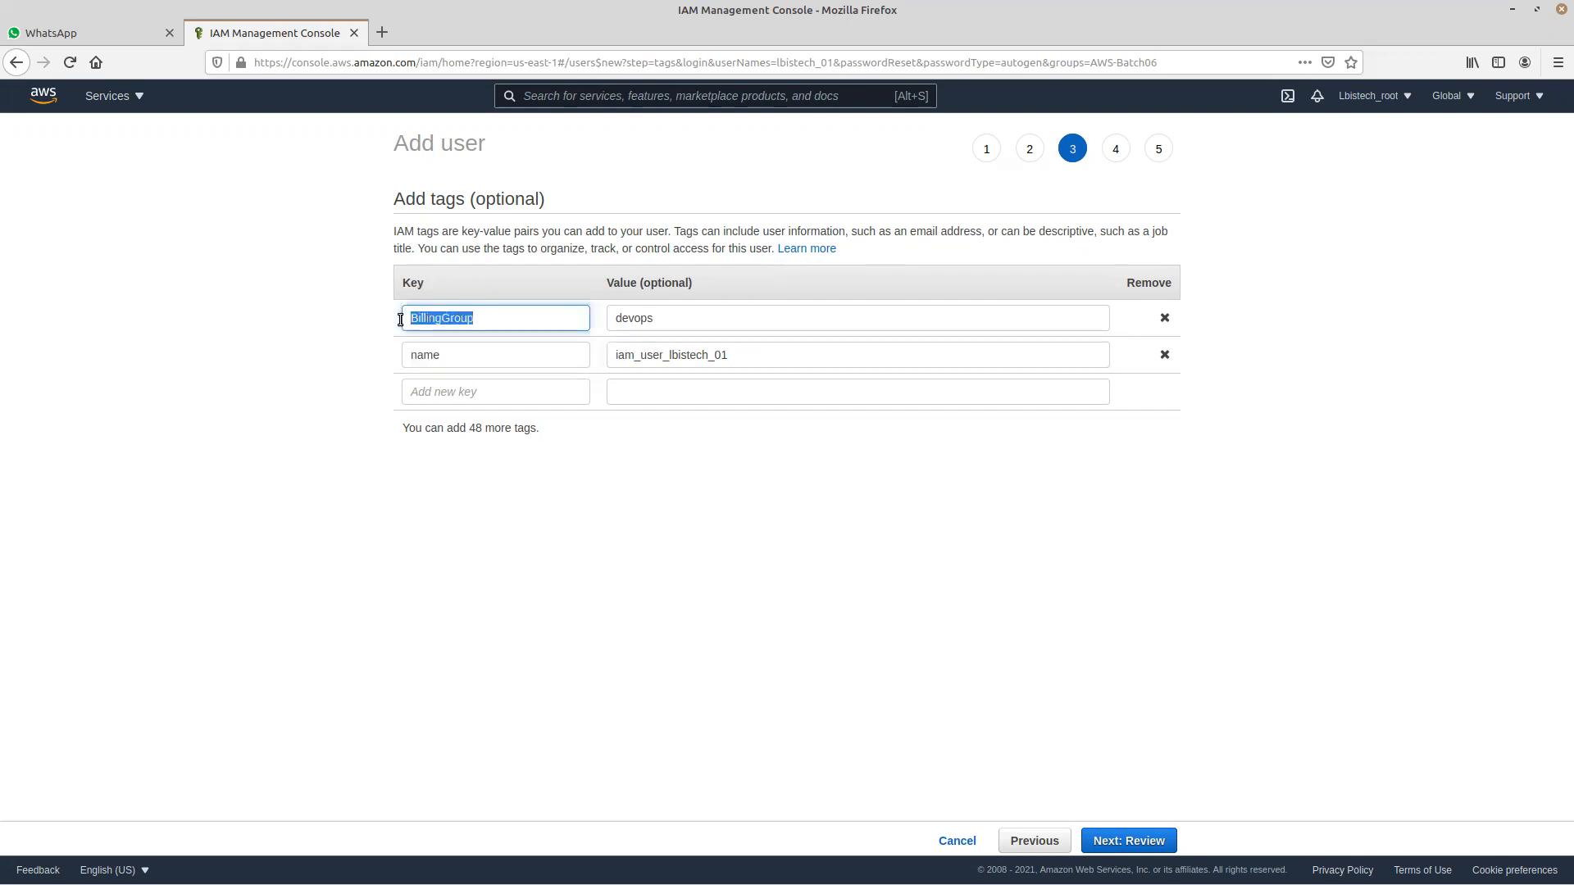
pyautogui.doubleClick(742, 316)
pyautogui.click(567, 569)
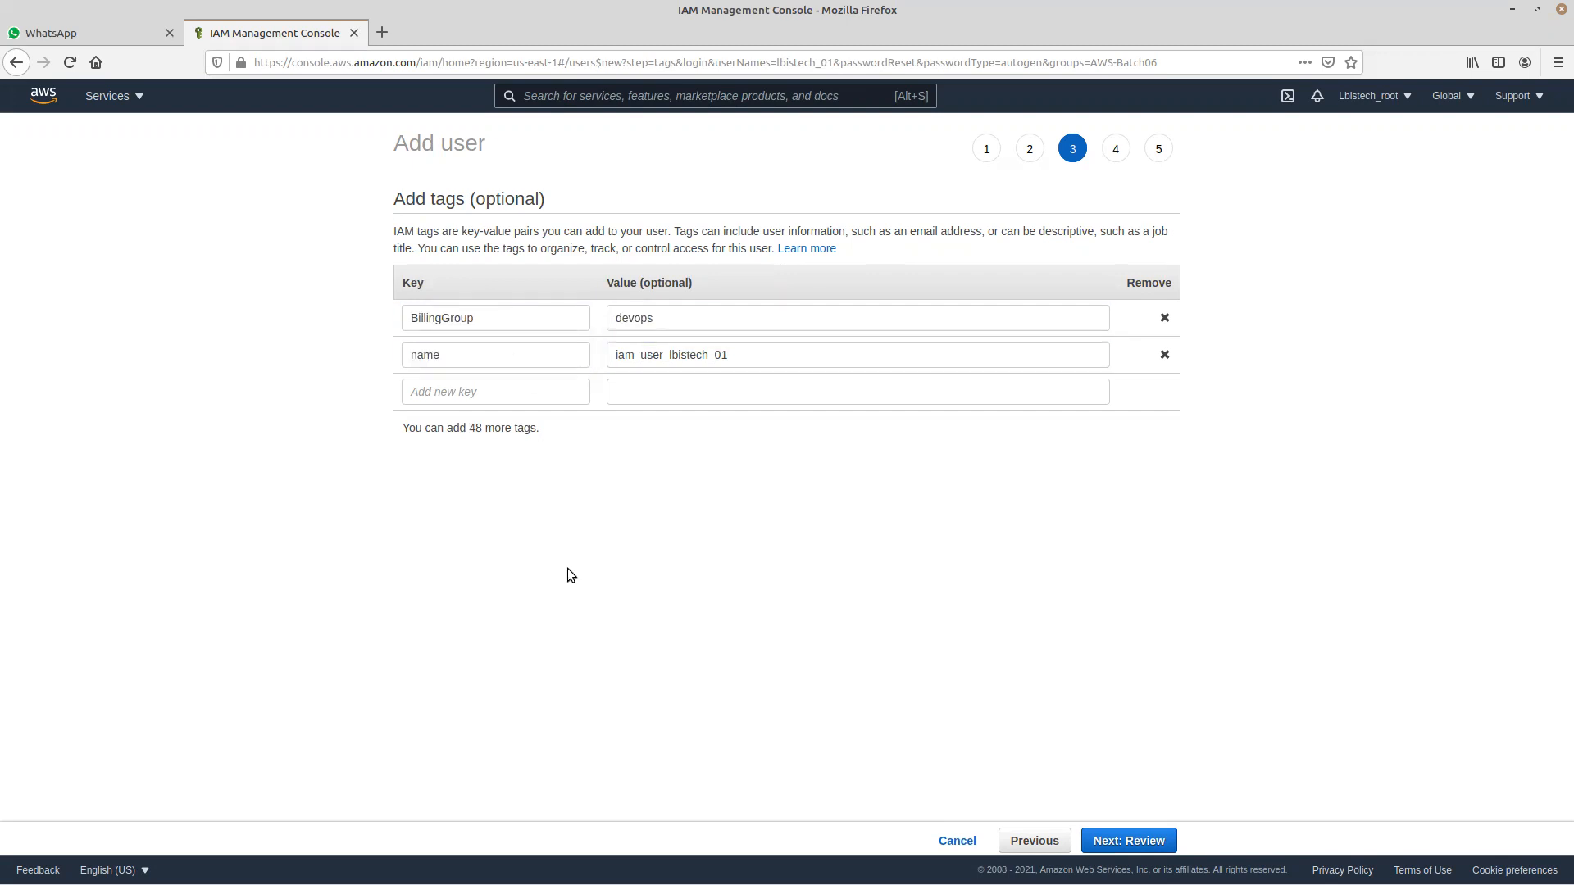
pyautogui.click(1112, 851)
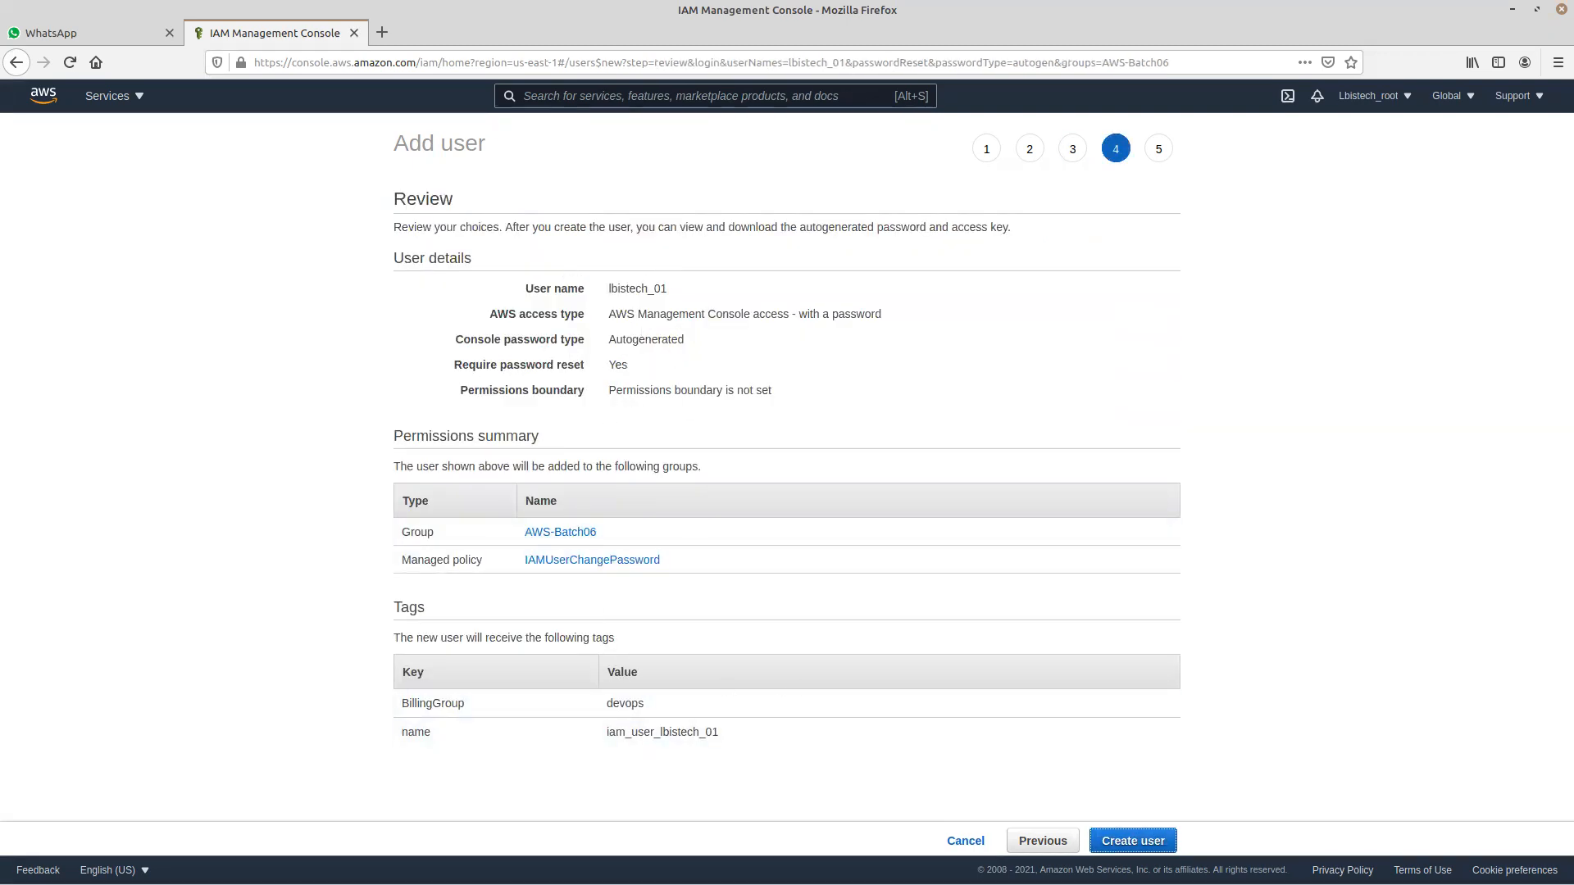
# Create user lbistech_01 and save its credentials .csv file.
pyautogui.click(1132, 840)
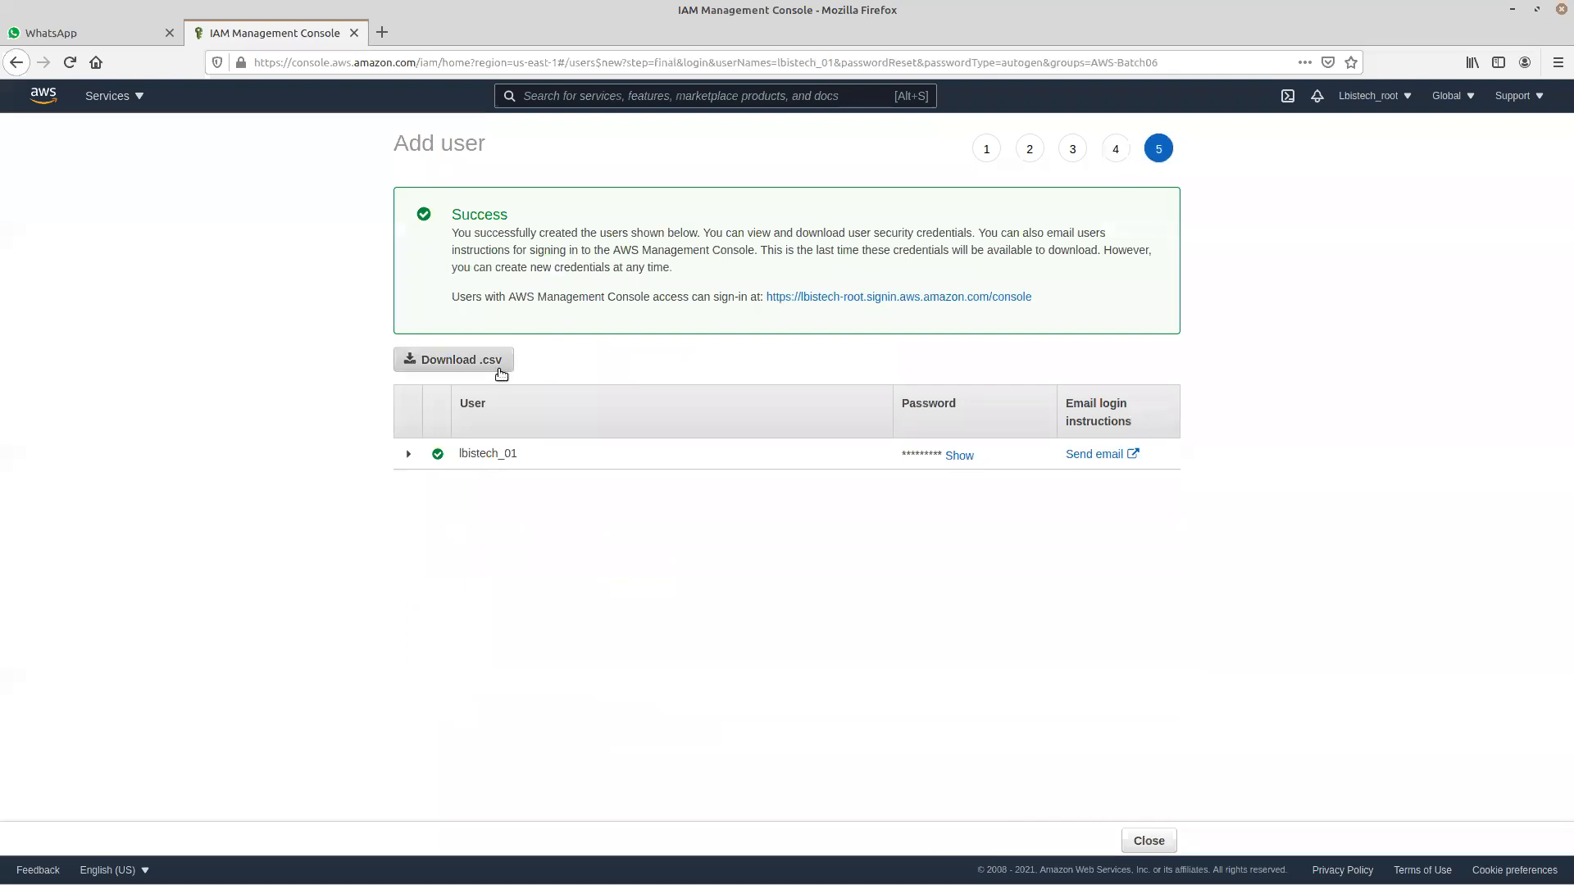
pyautogui.click(491, 361)
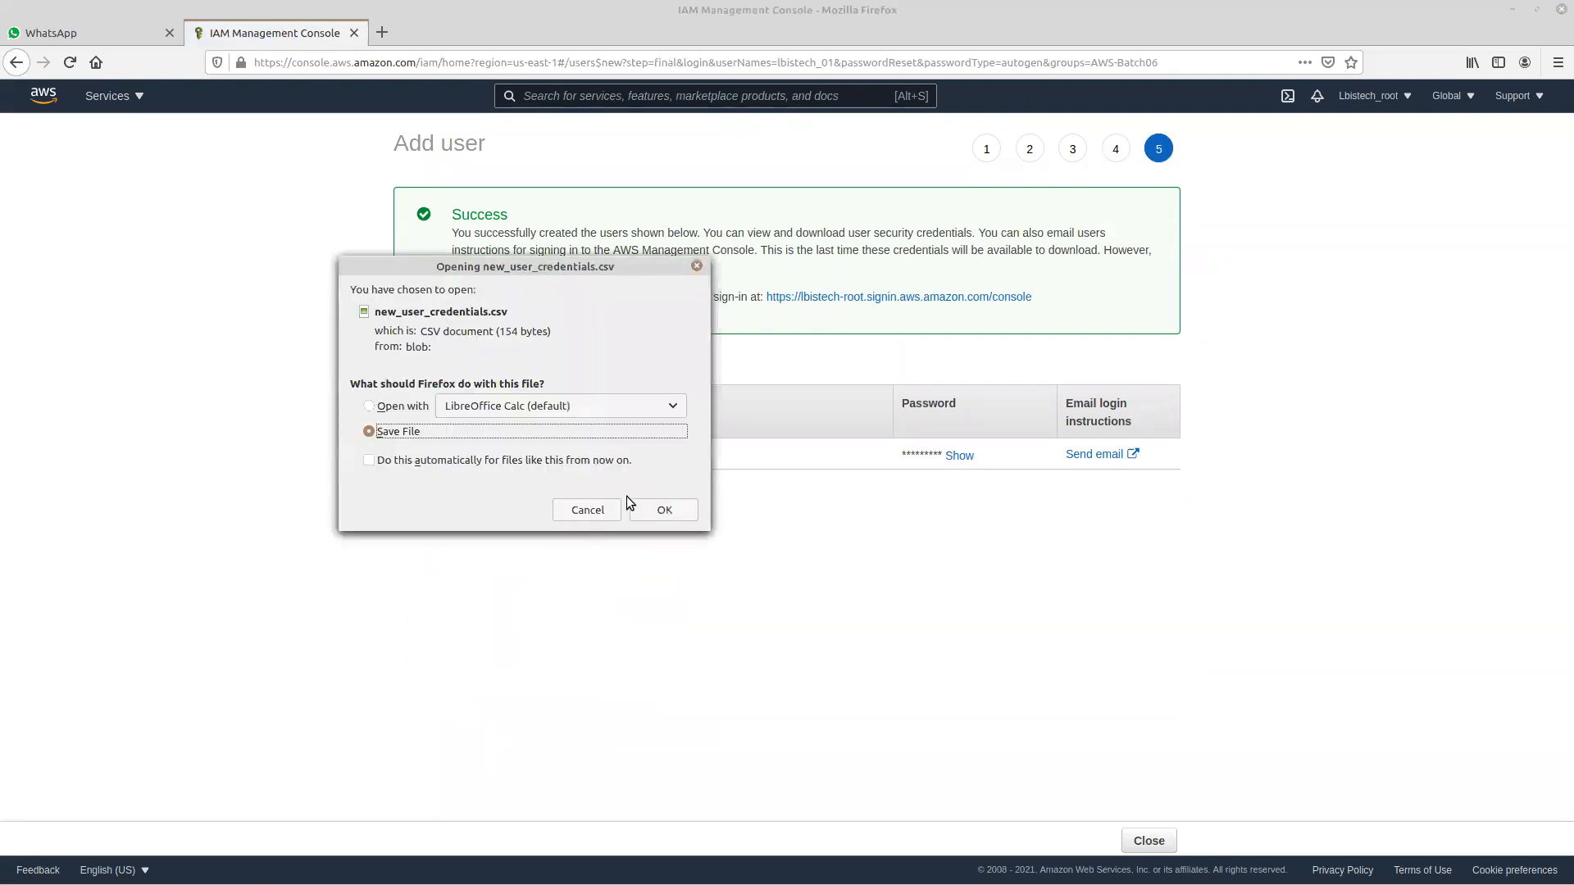
pyautogui.click(659, 511)
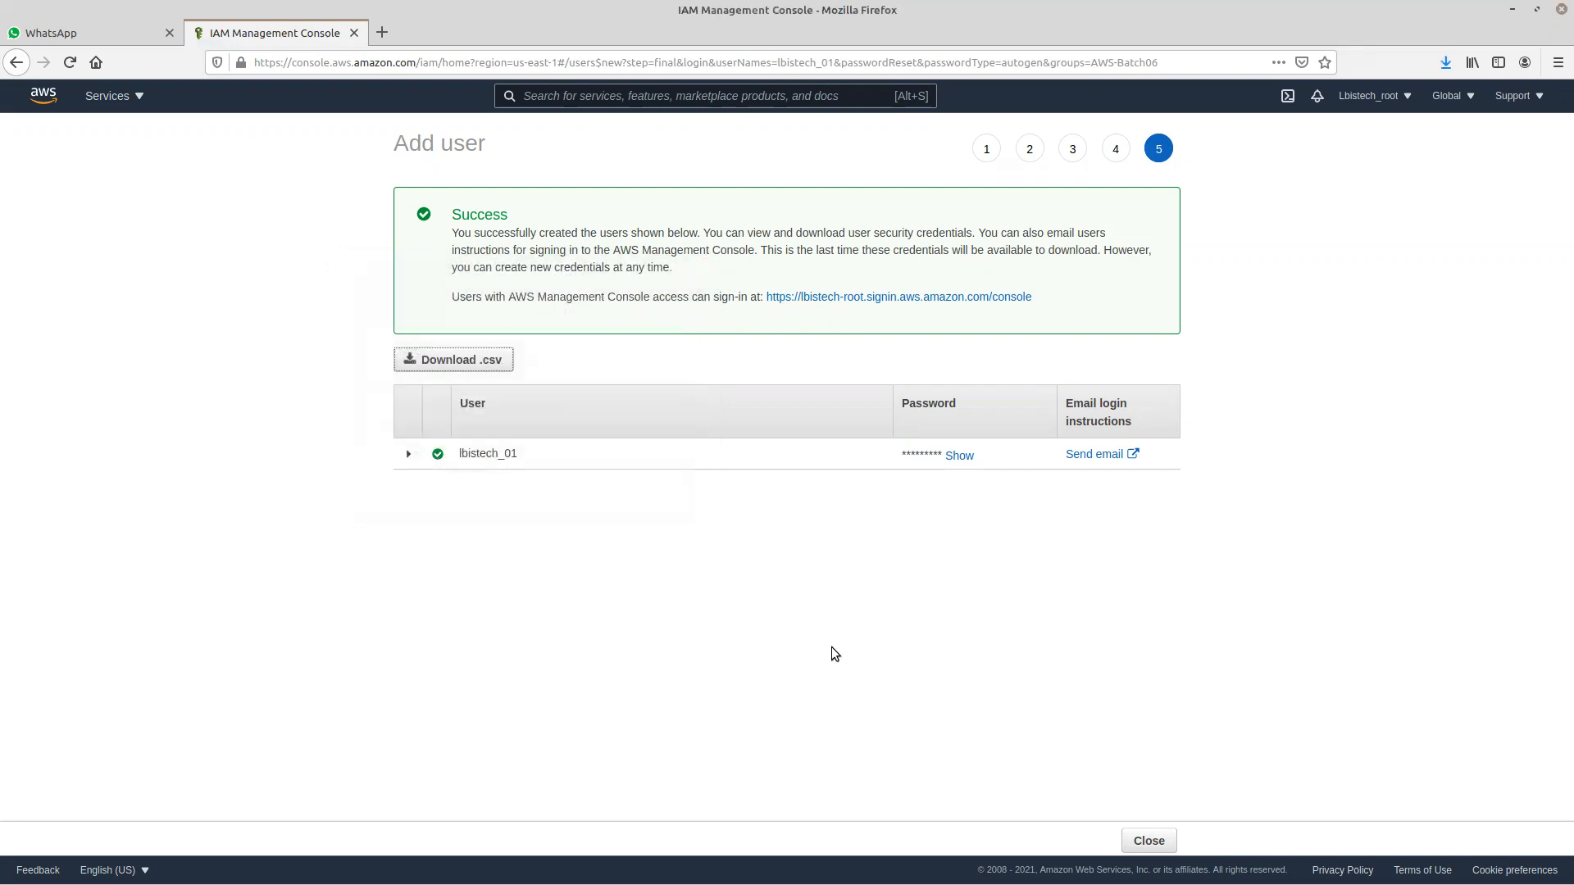
pyautogui.click(1150, 841)
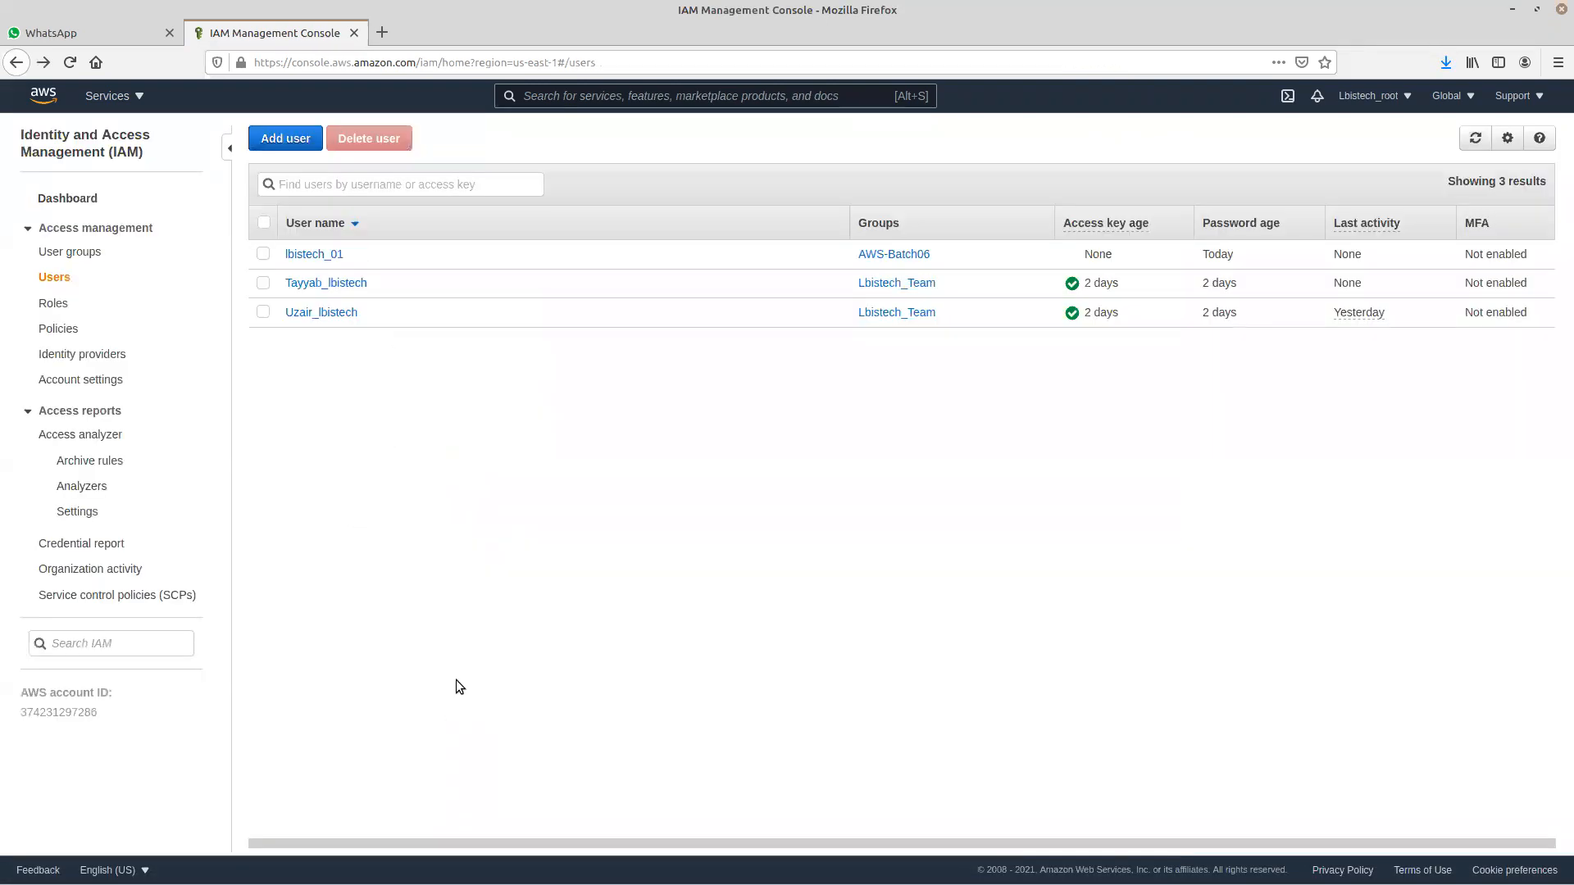
# Open new_user_credentials(1).csv from the Downloads folder in the spreadsheet.
pyautogui.click(1445, 63)
pyautogui.click(1429, 111)
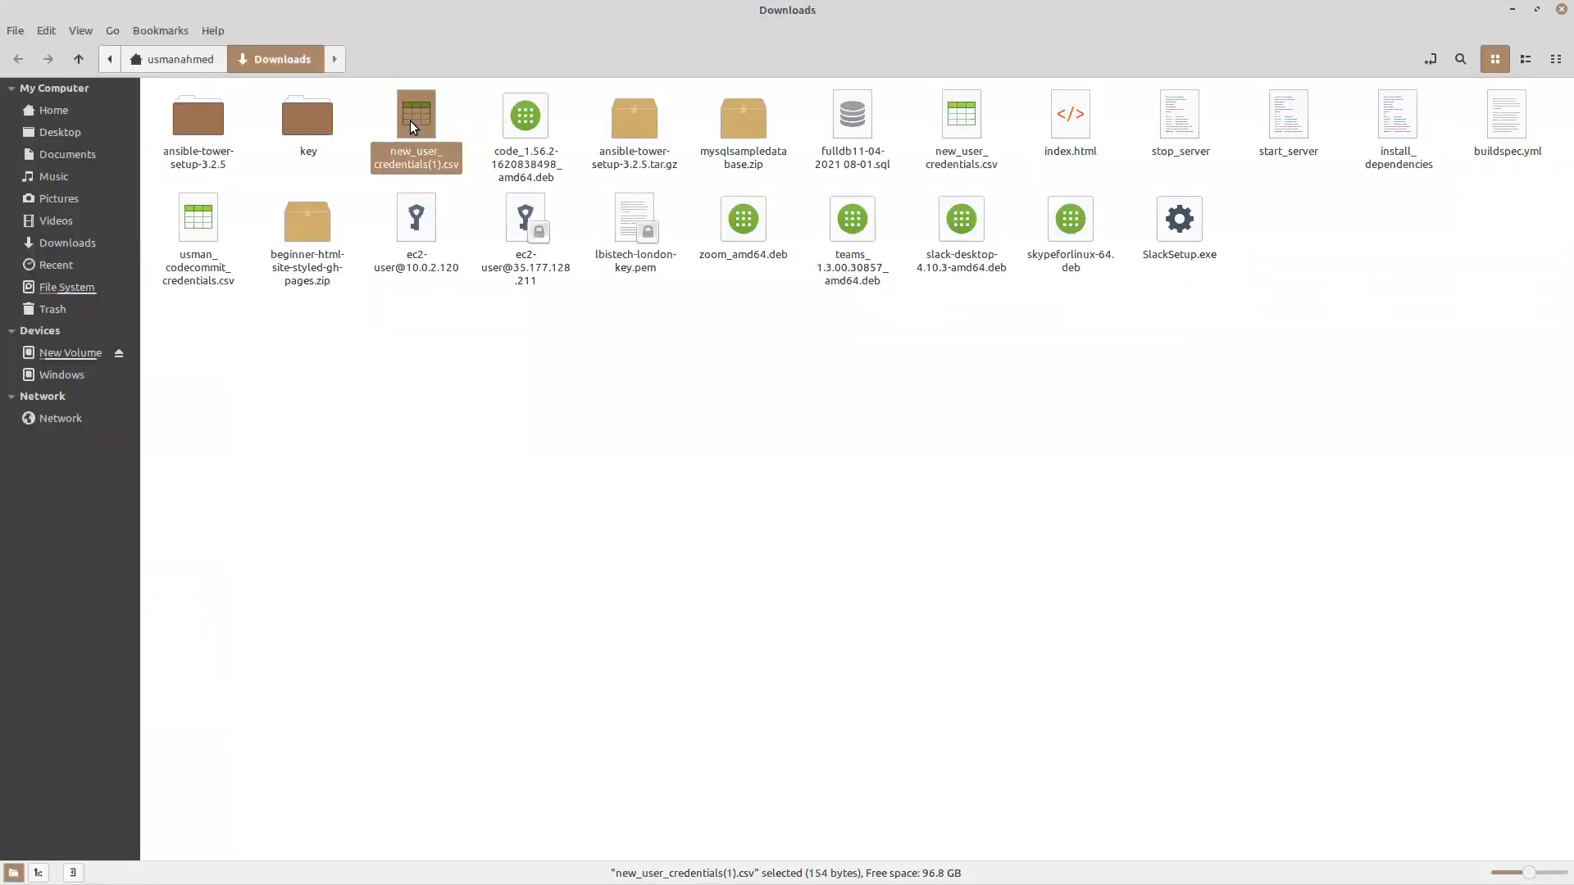
pyautogui.doubleClick(410, 123)
# Open the credentials CSV in Calc with default import settings and widen the Password column.
pyautogui.click(1513, 9)
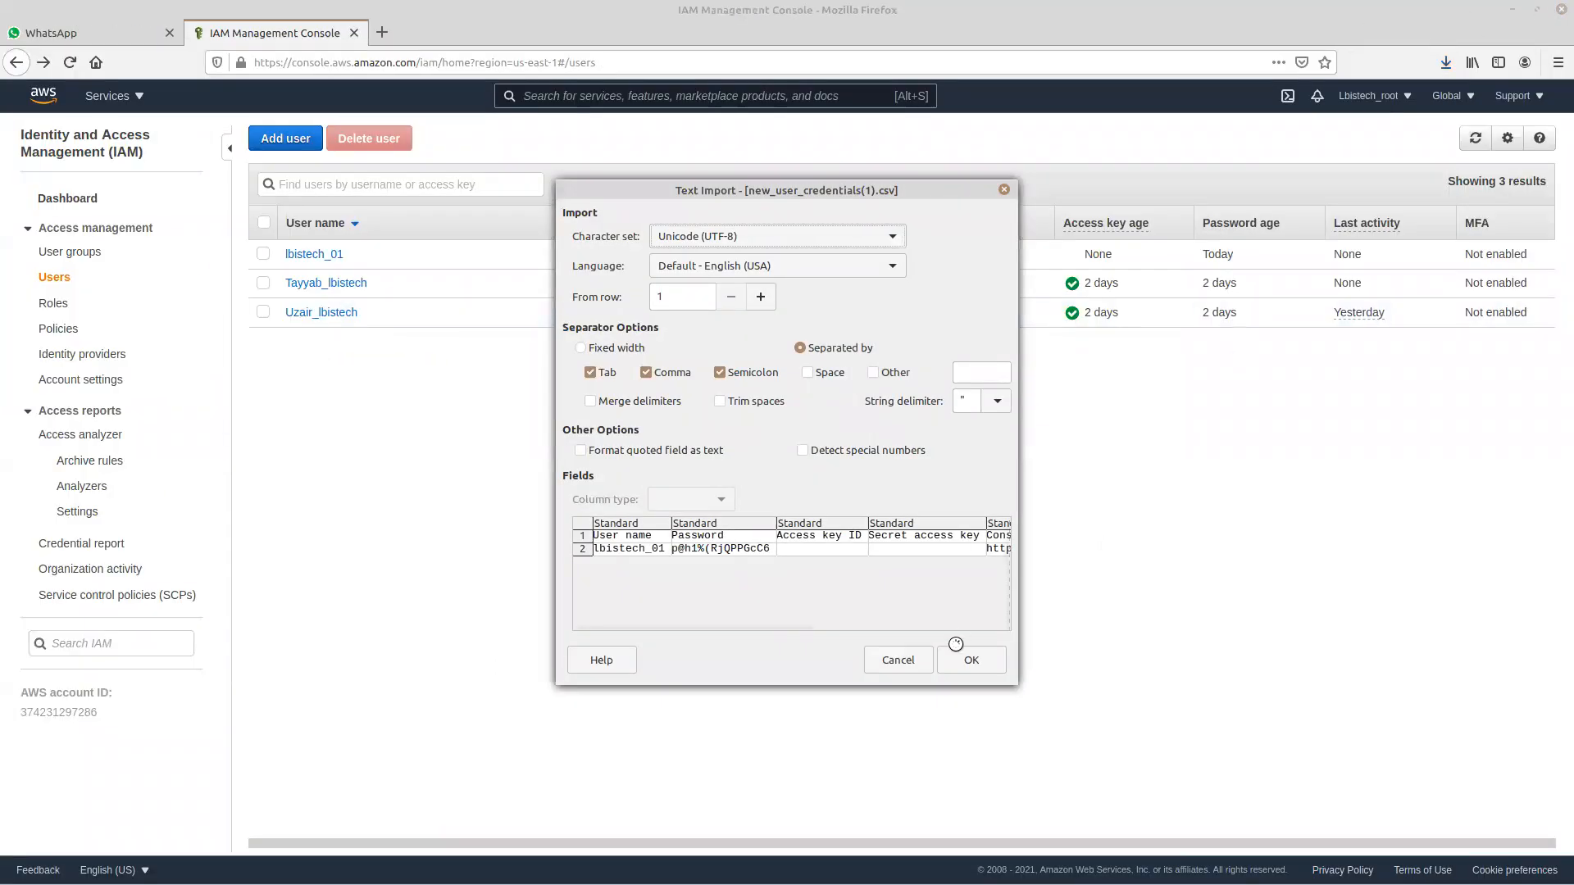
pyautogui.click(964, 666)
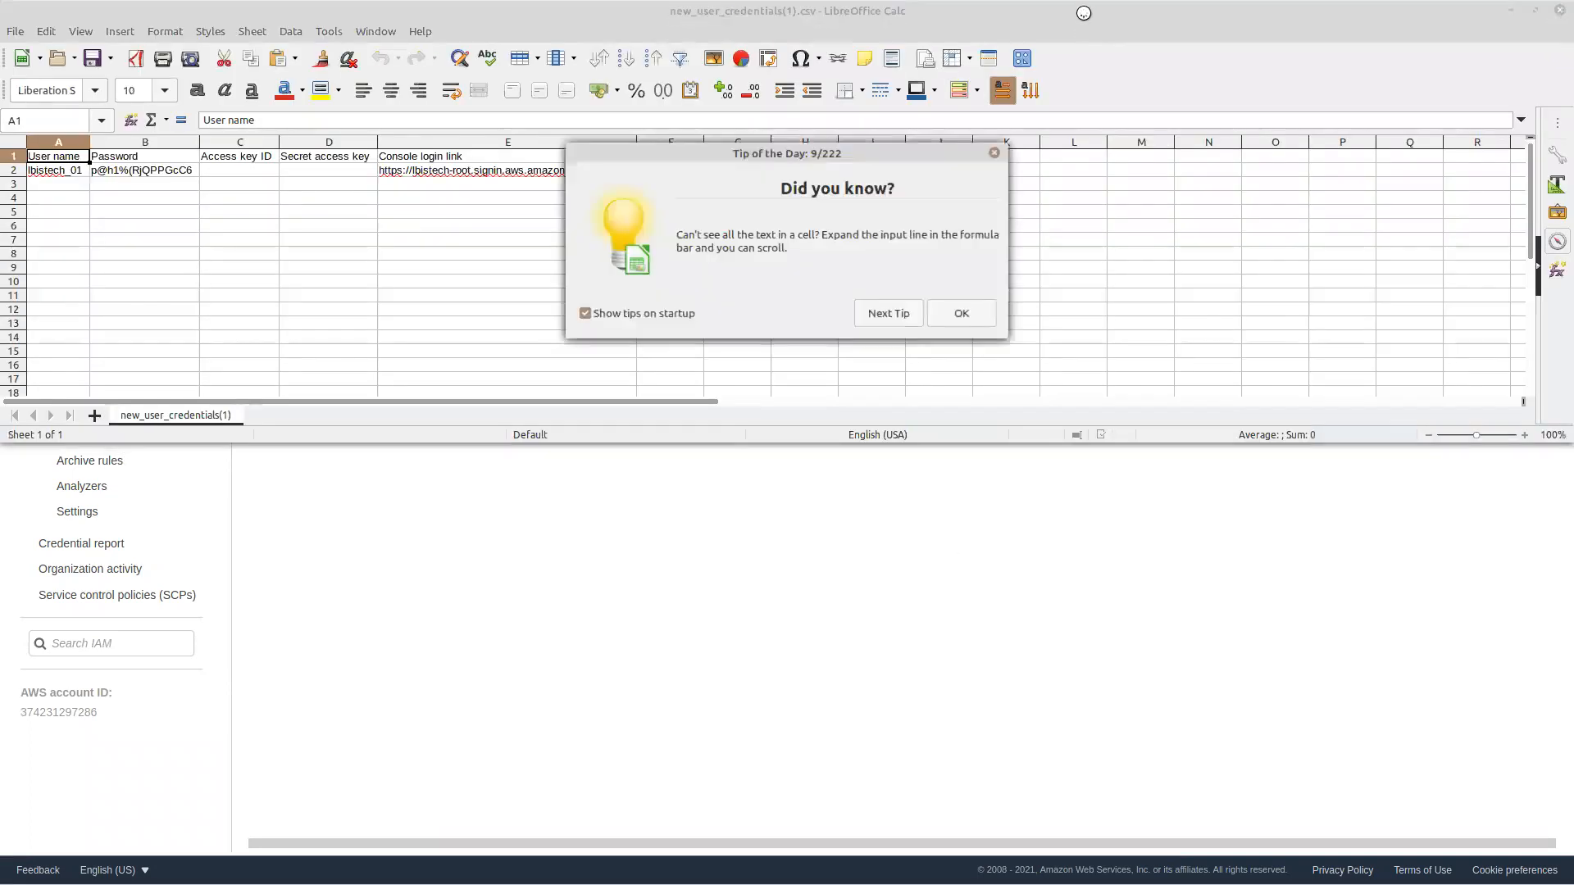
pyautogui.click(943, 317)
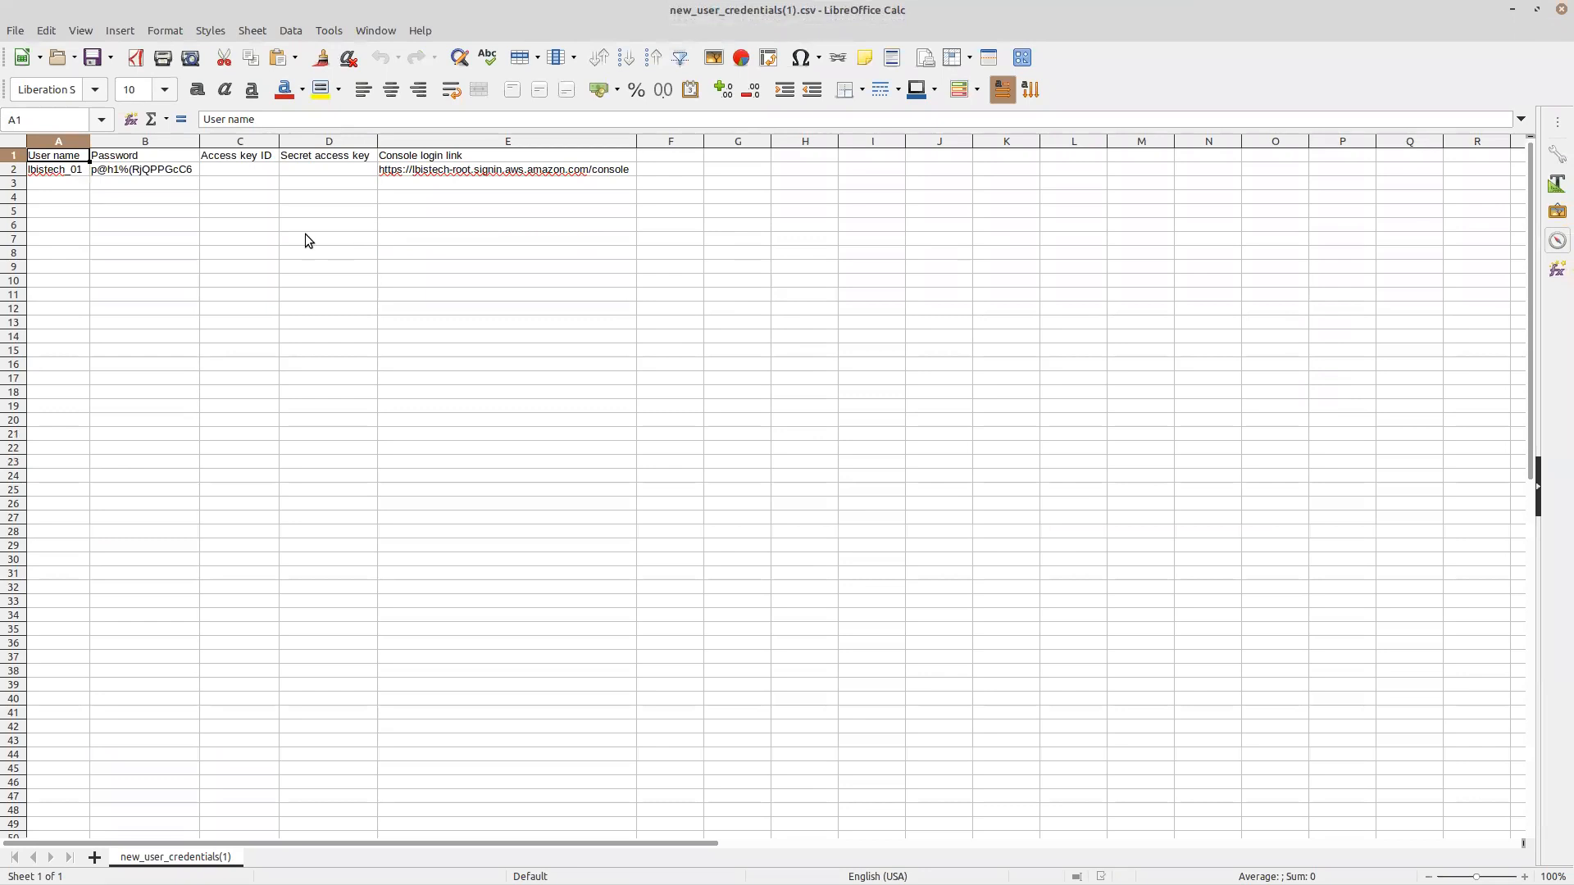
pyautogui.scroll(1, 305, 235)
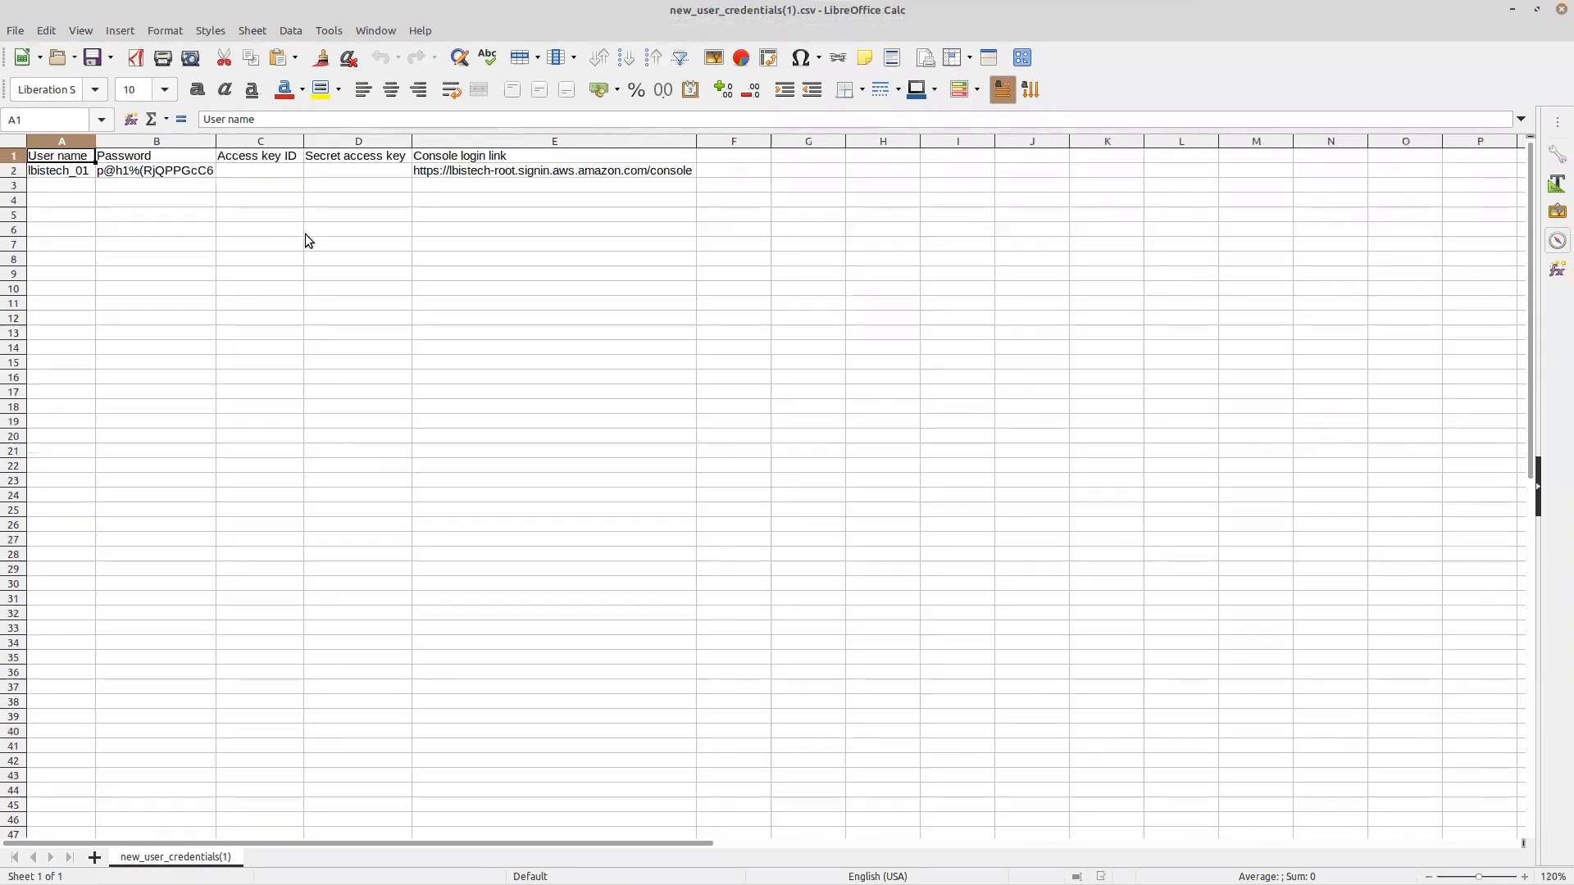
pyautogui.doubleClick(216, 141)
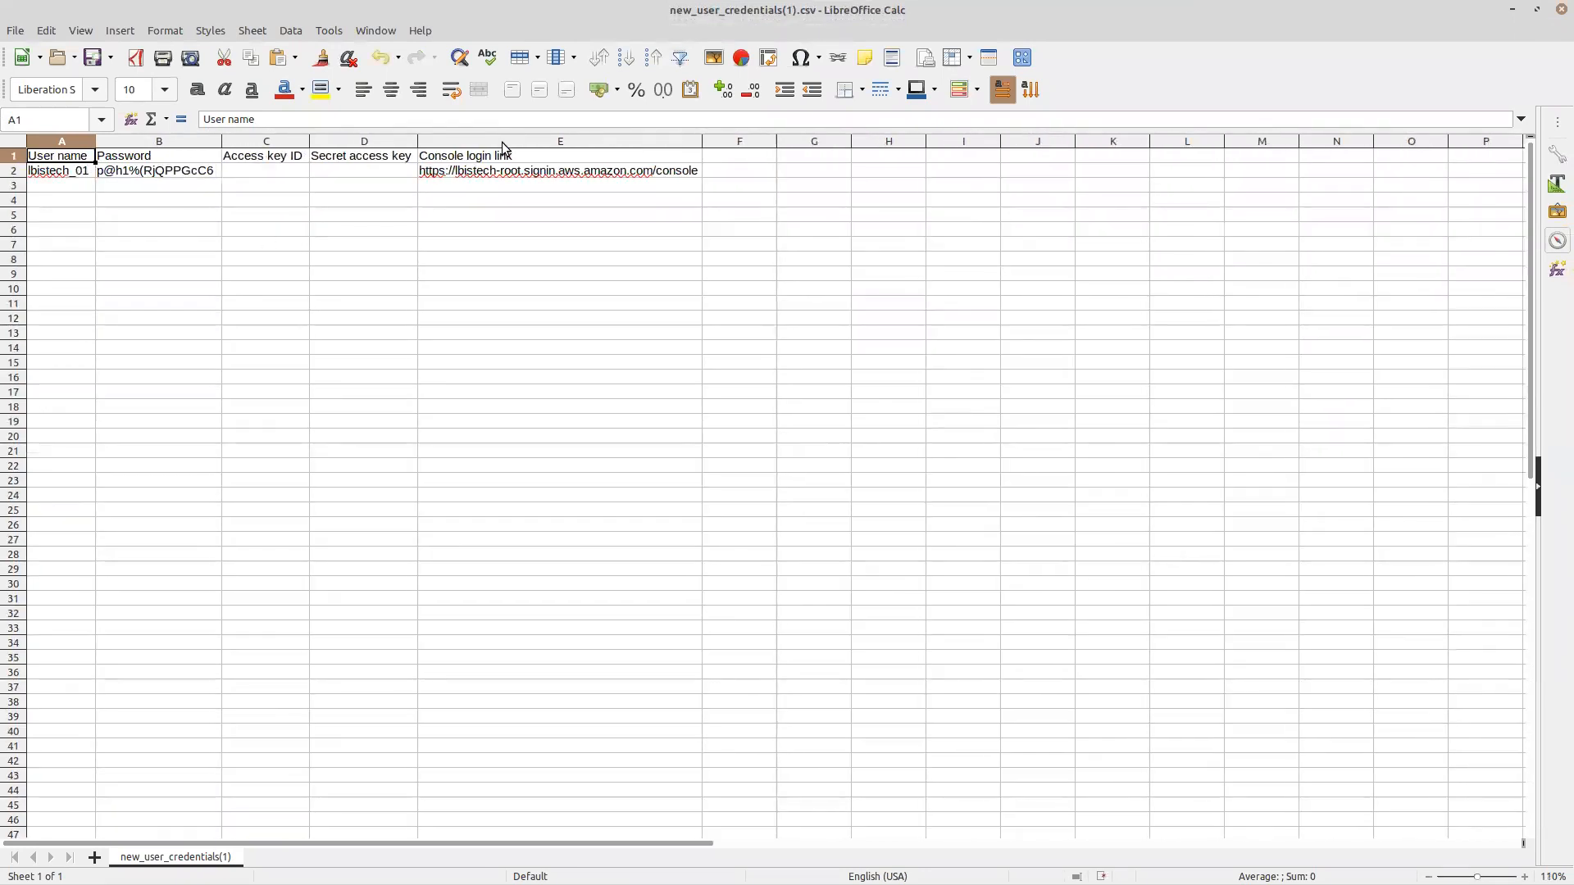
# Inspect the user name, password and empty access-key cells in the credentials sheet.
pyautogui.click(704, 140)
pyautogui.click(107, 158)
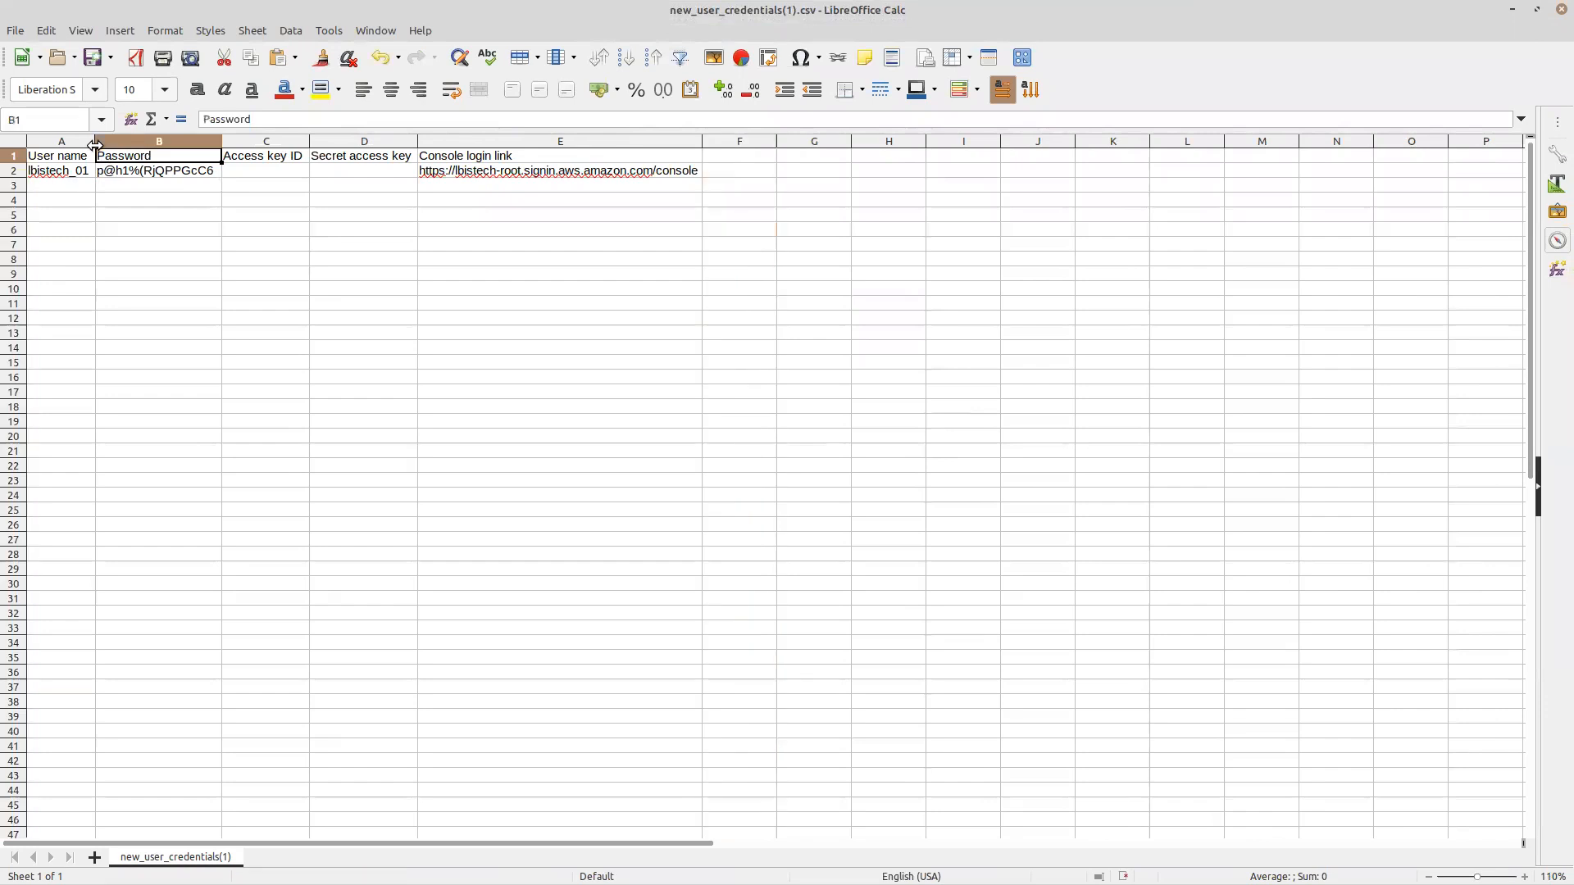
pyautogui.click(78, 187)
pyautogui.click(72, 169)
pyautogui.click(123, 170)
pyautogui.doubleClick(214, 170)
pyautogui.moveTo(216, 170); pyautogui.dragTo(85, 174)
pyautogui.click(287, 159)
pyautogui.moveTo(290, 165); pyautogui.dragTo(336, 209)
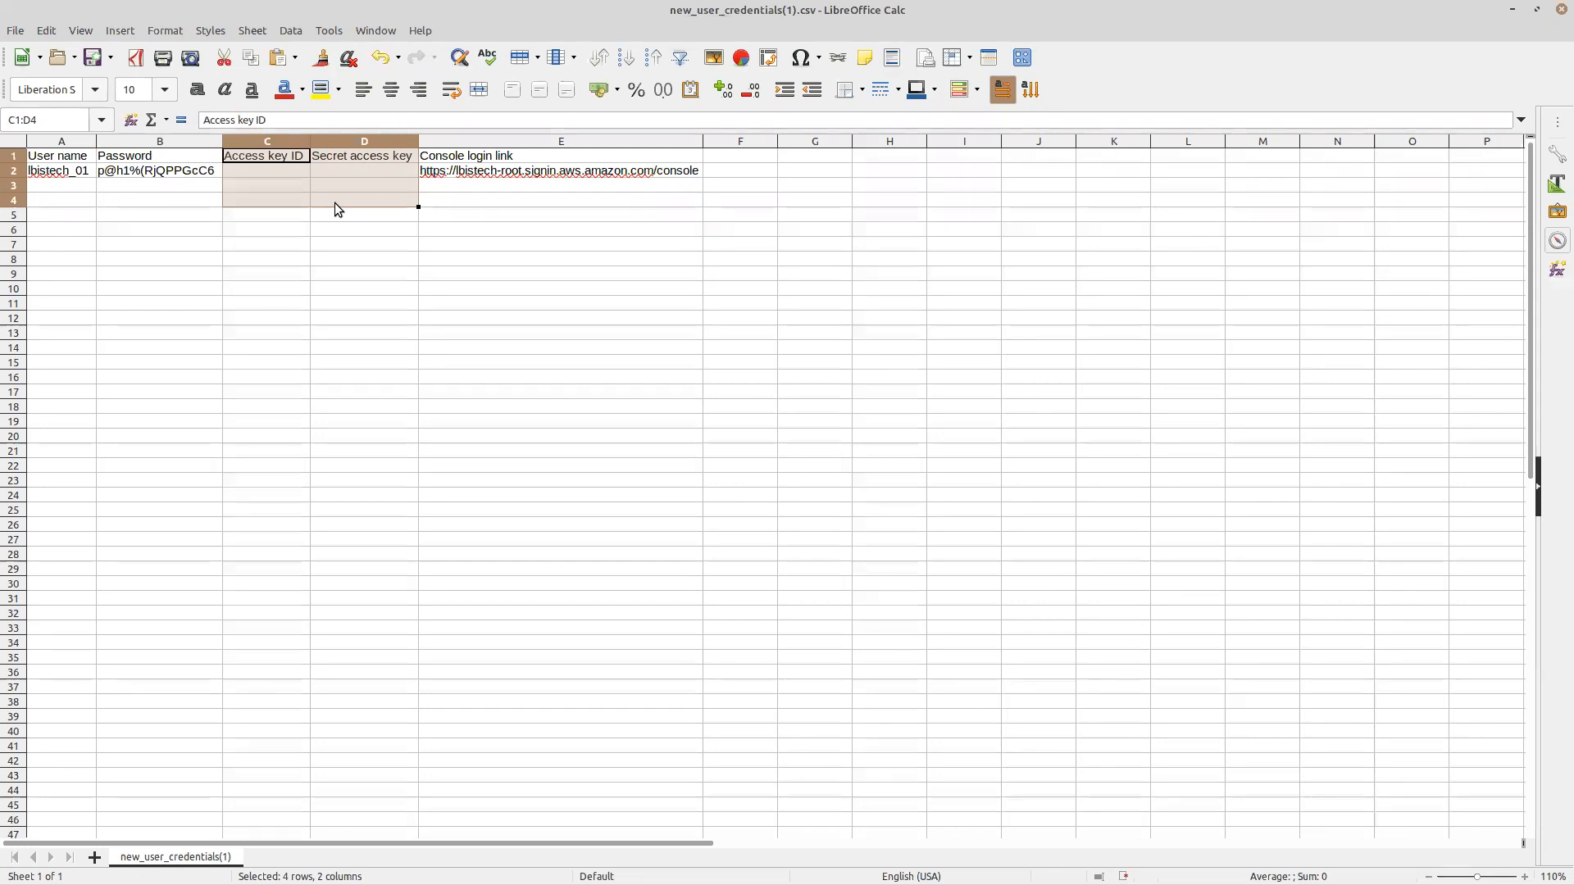
pyautogui.click(335, 203)
pyautogui.moveTo(264, 169); pyautogui.dragTo(367, 169)
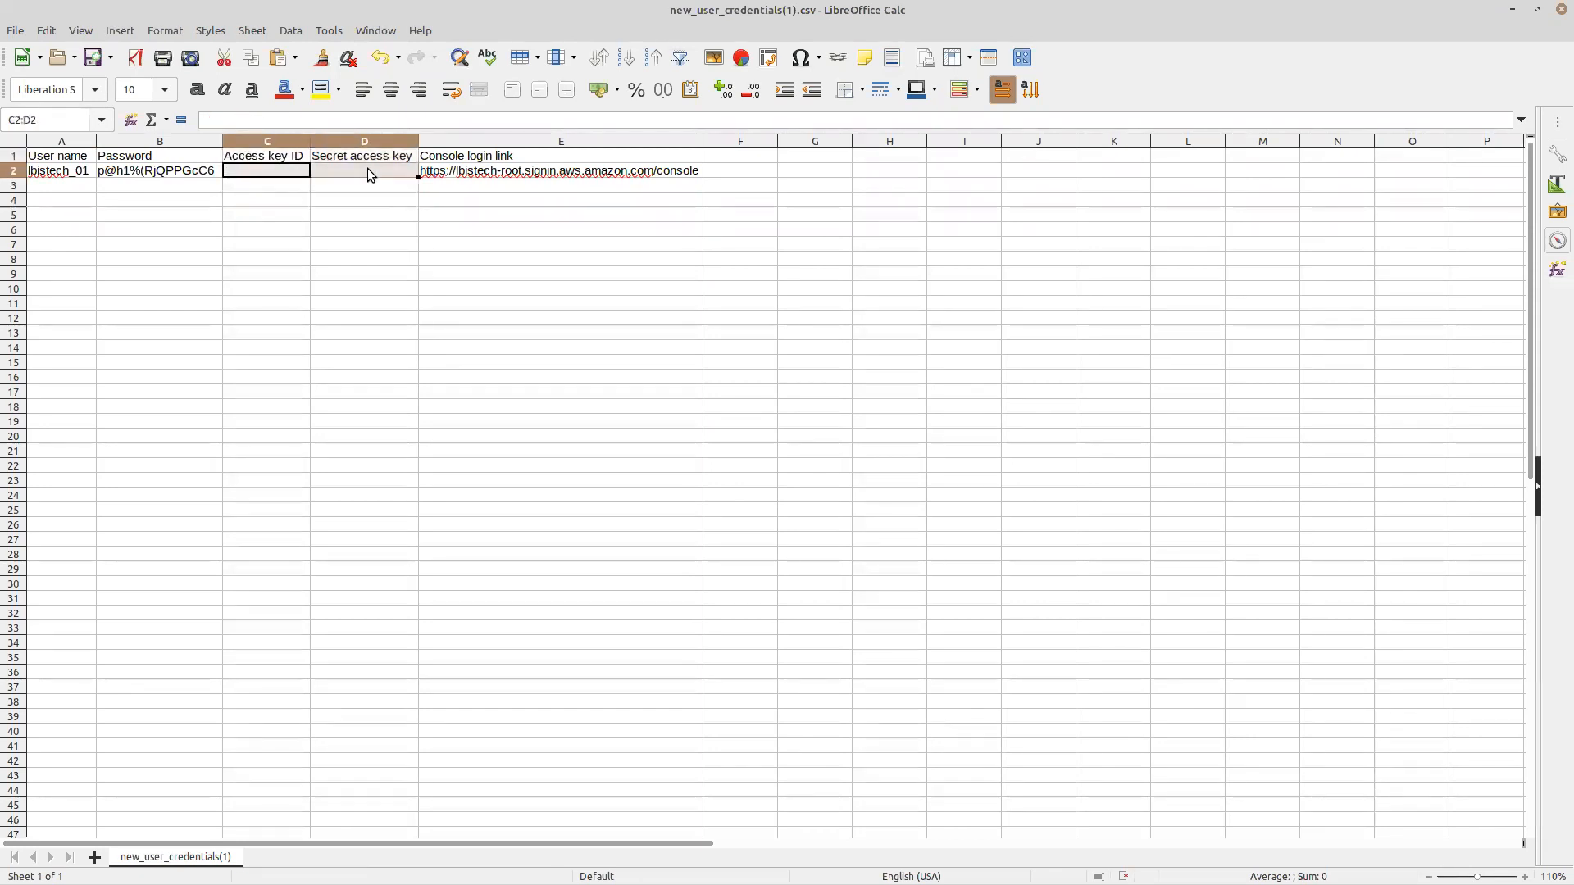
pyautogui.click(346, 353)
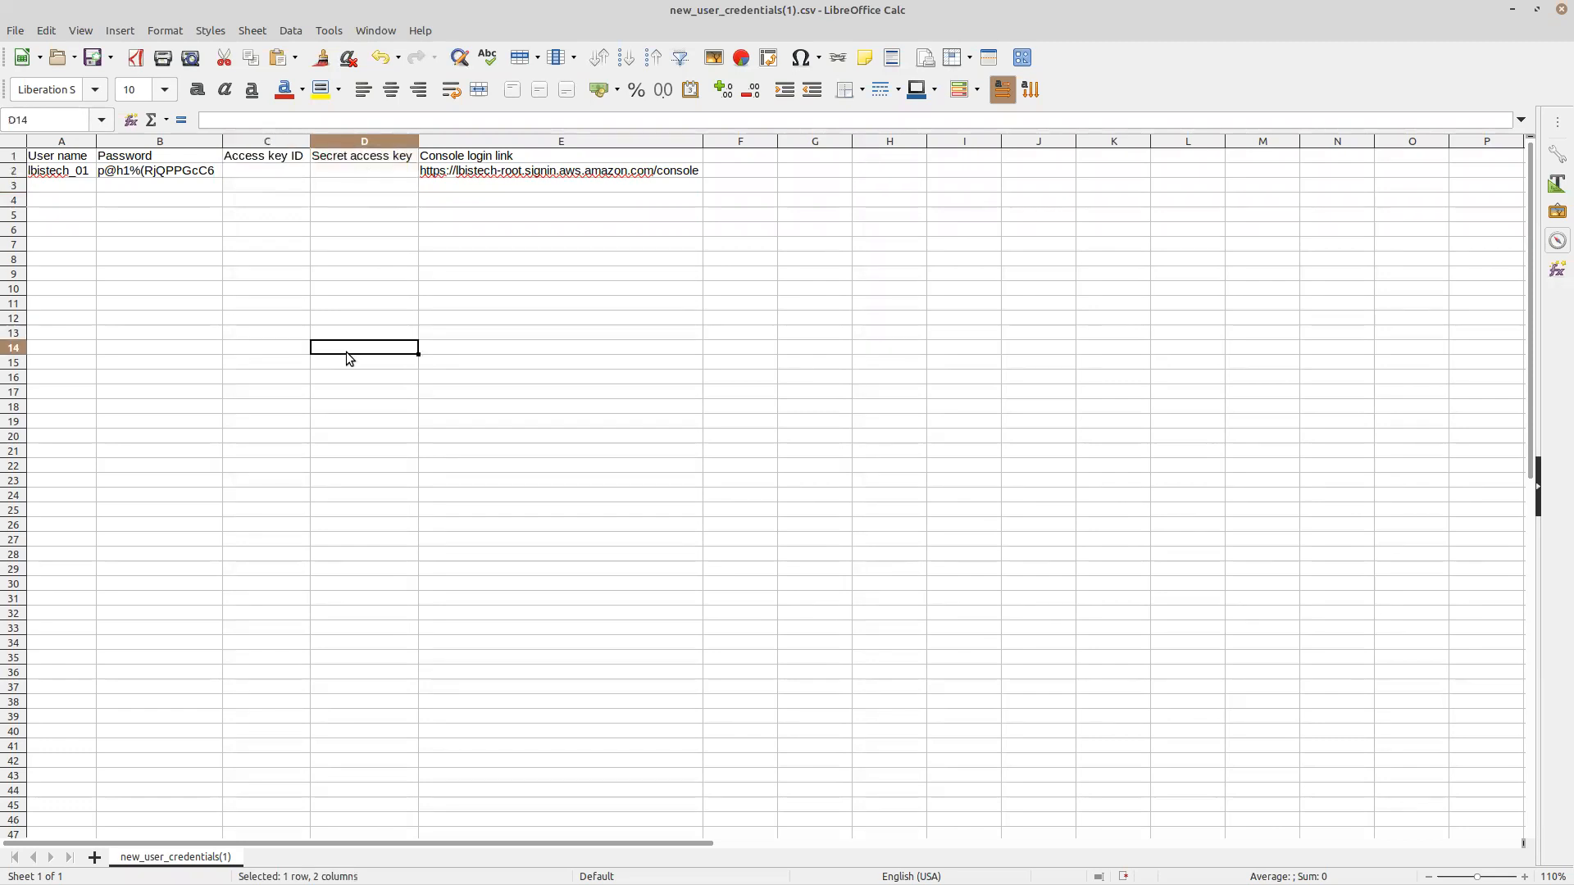
# Copy the console login link from cell E2 and go to the browser.
pyautogui.click(462, 175)
pyautogui.doubleClick(421, 171)
pyautogui.moveTo(421, 171); pyautogui.dragTo(709, 170)
pyautogui.click(559, 215)
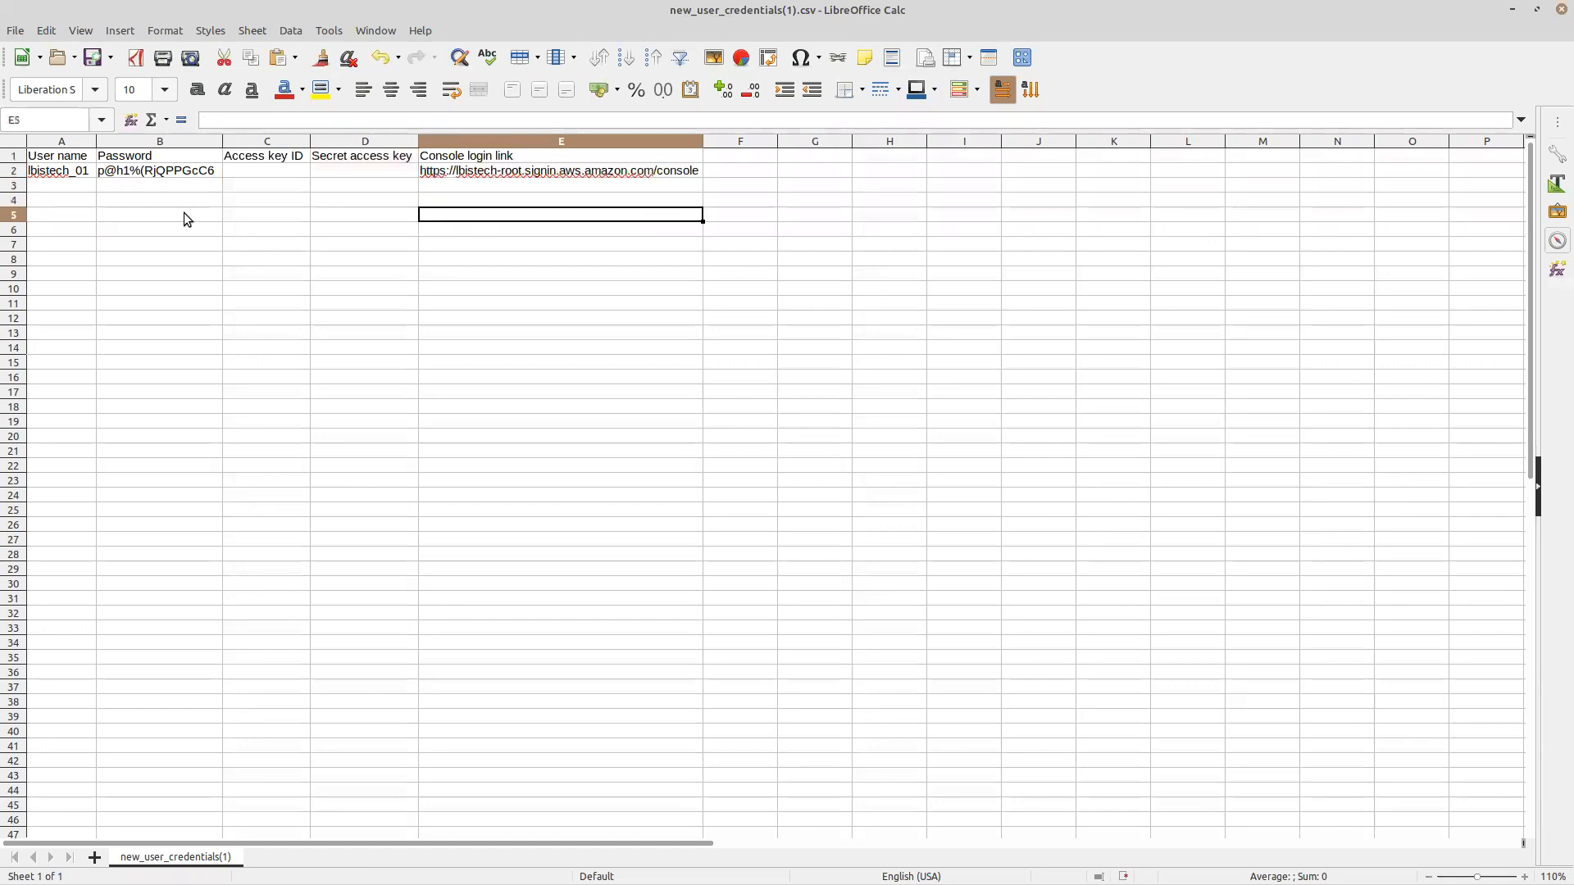
pyautogui.click(184, 214)
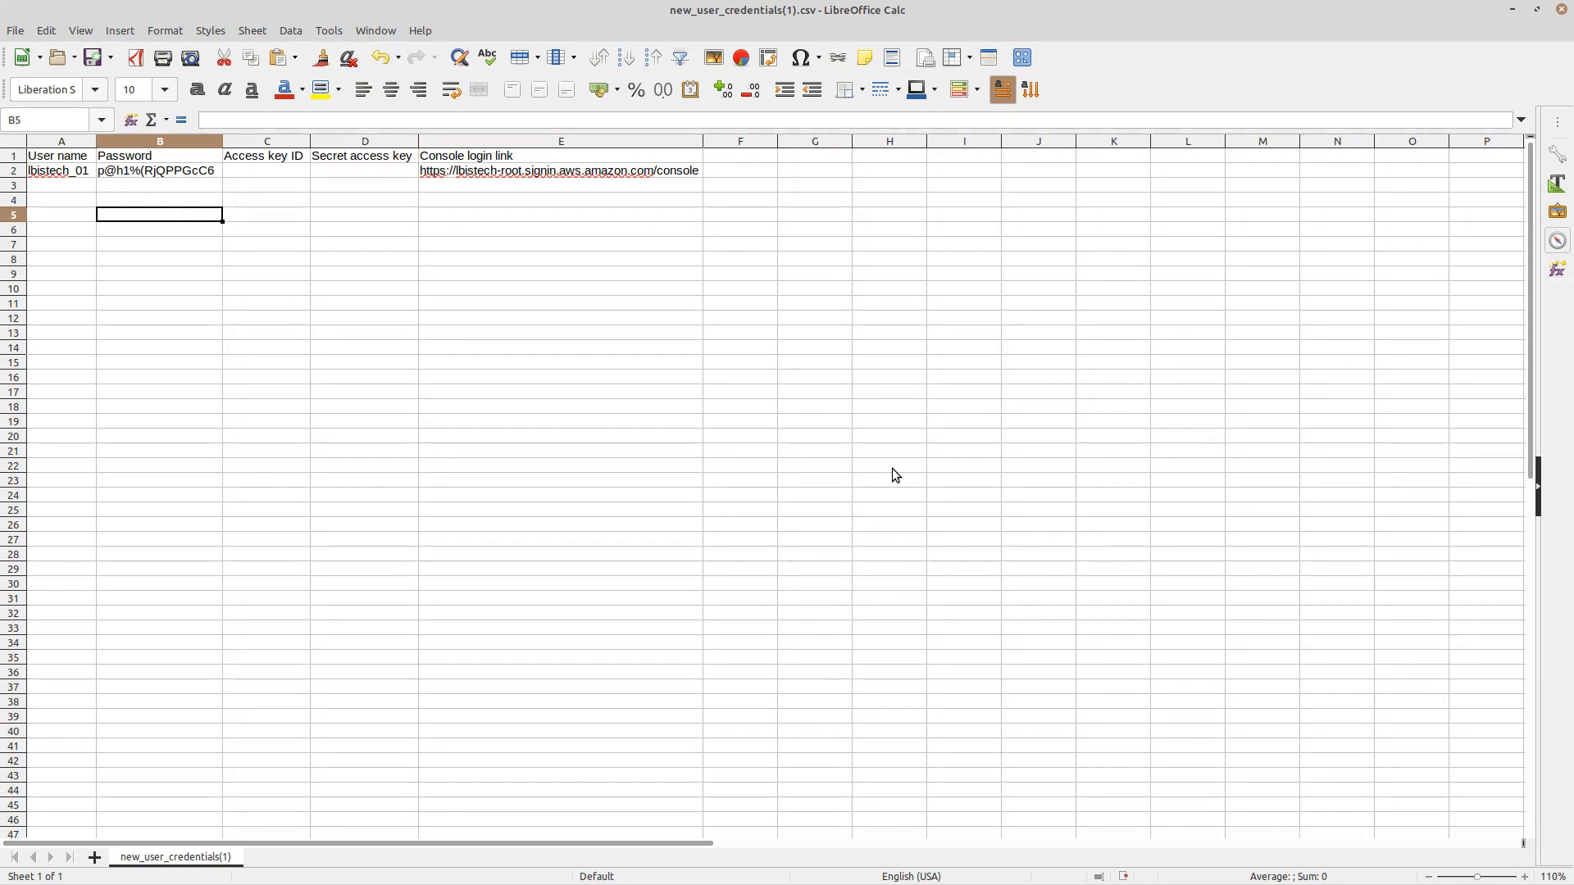
pyautogui.click(82, 172)
pyautogui.click(180, 292)
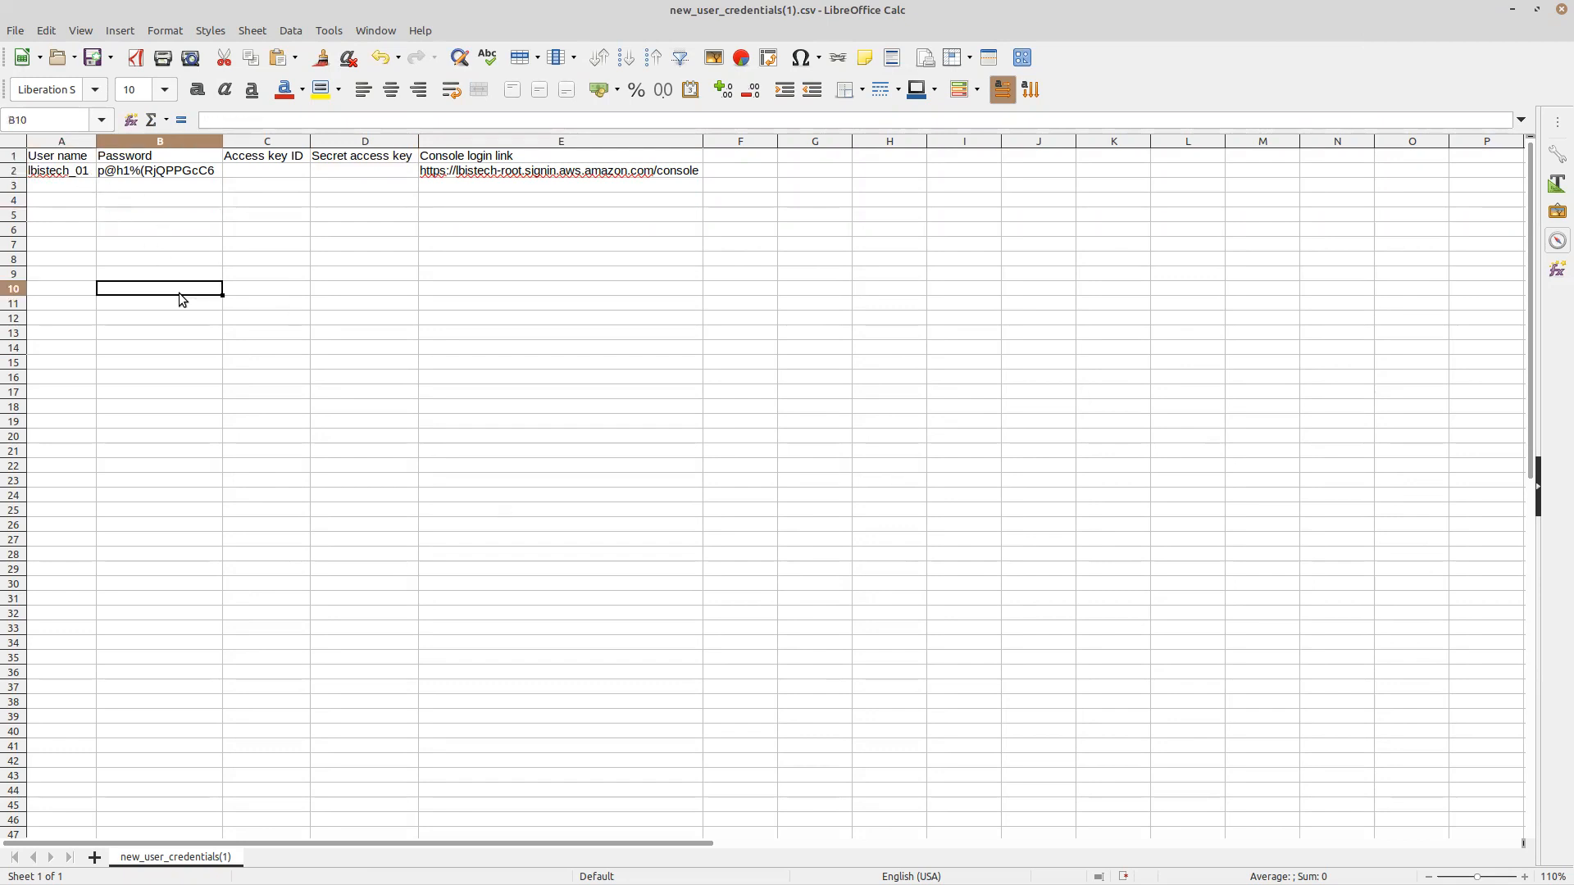
pyautogui.doubleClick(577, 172)
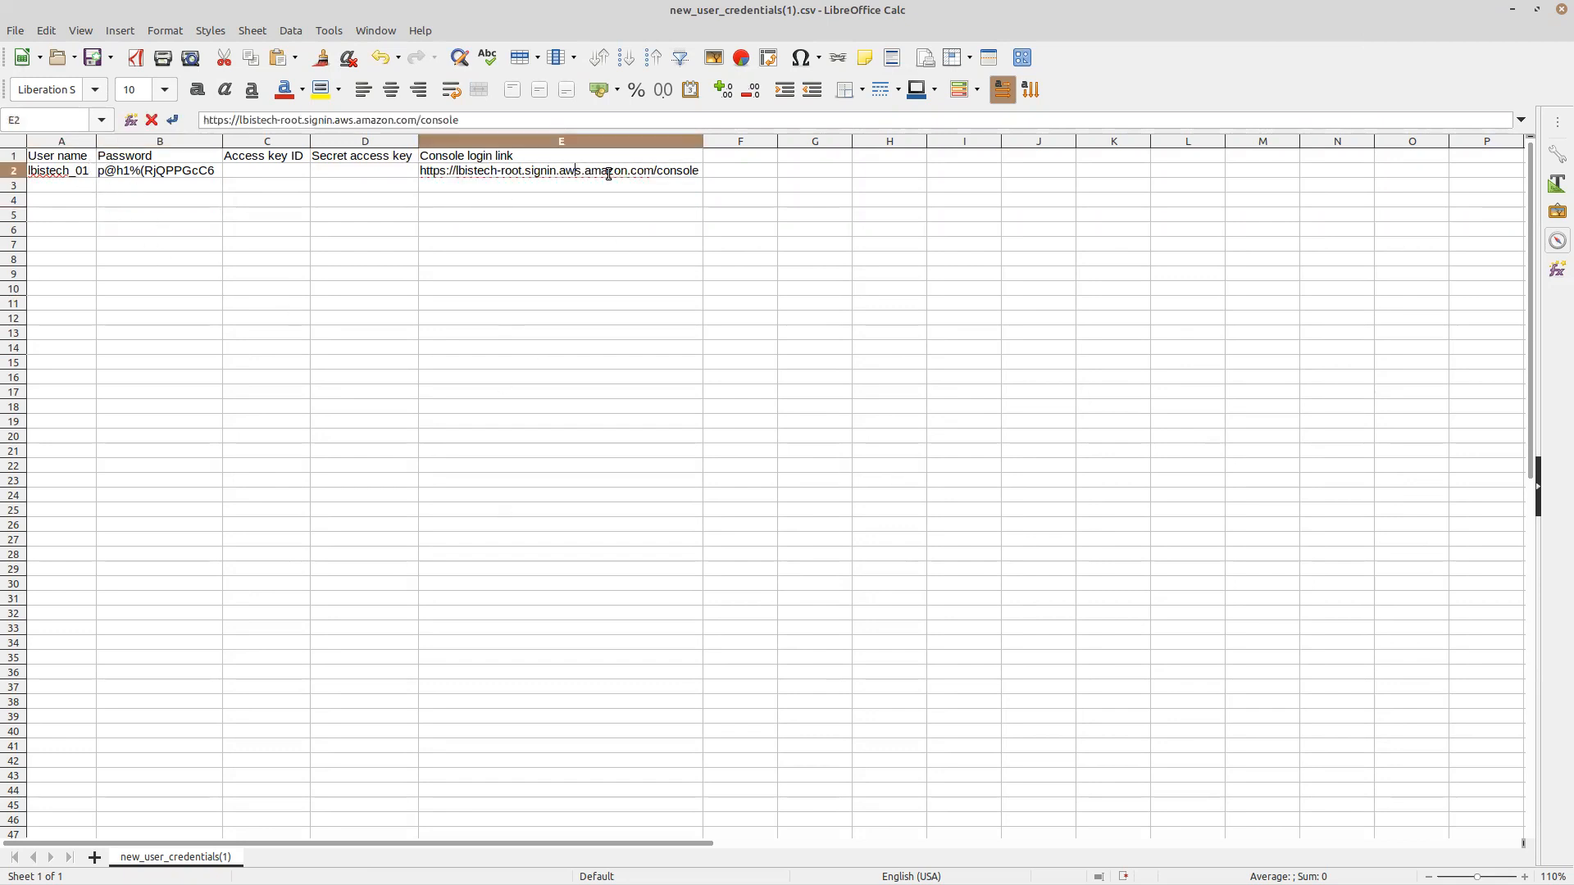
pyautogui.moveTo(701, 172); pyautogui.dragTo(360, 172)
pyautogui.hotkey('ctrl', 'c')
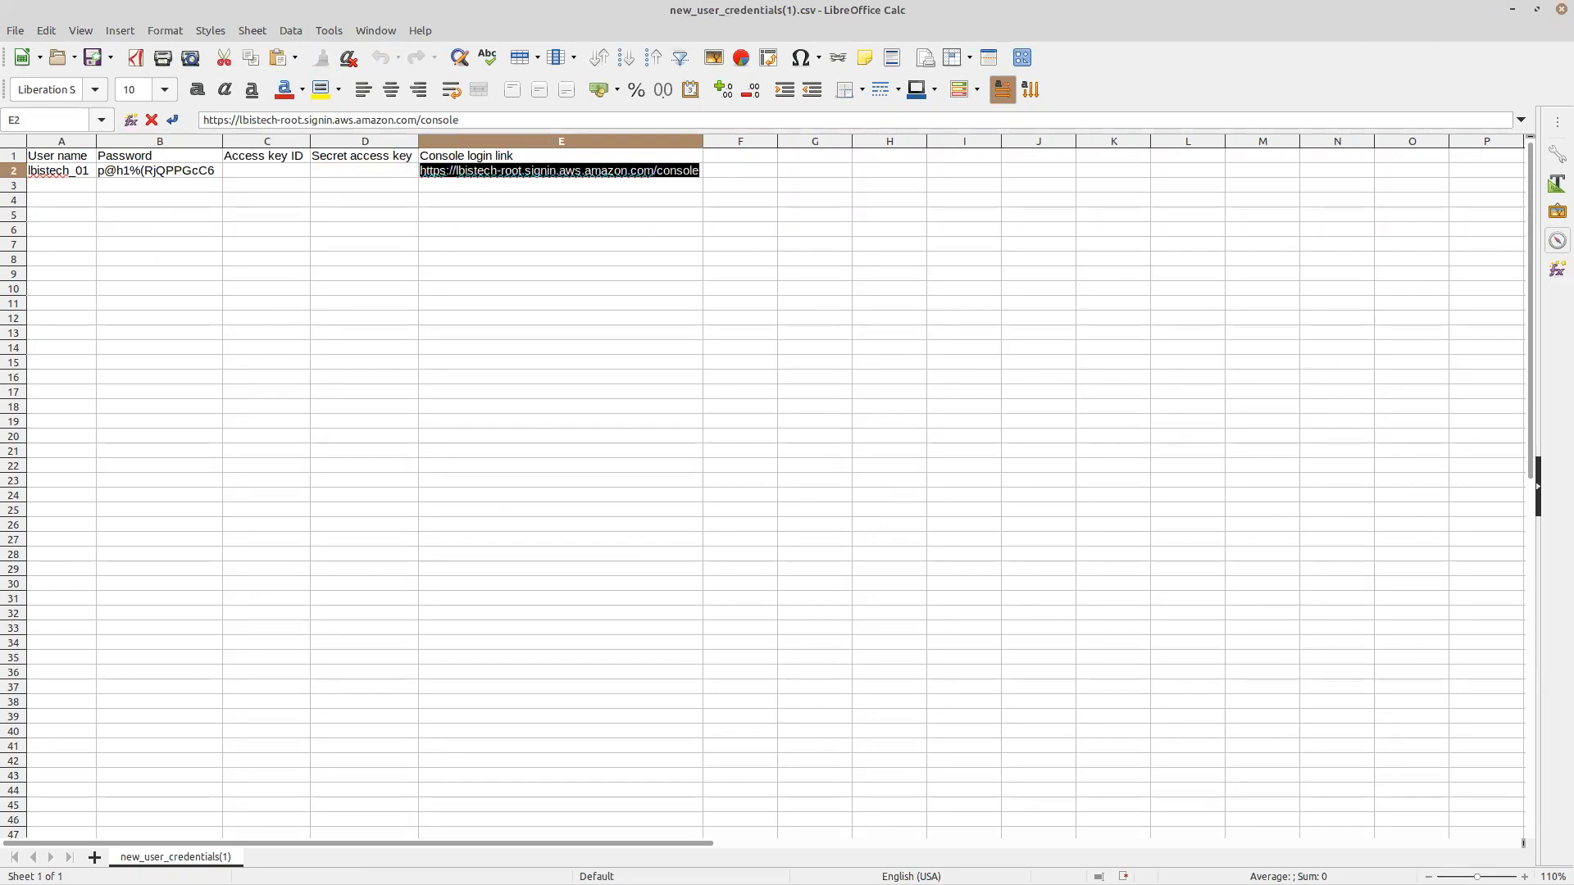
pyautogui.hotkey('alt', 'Tab')
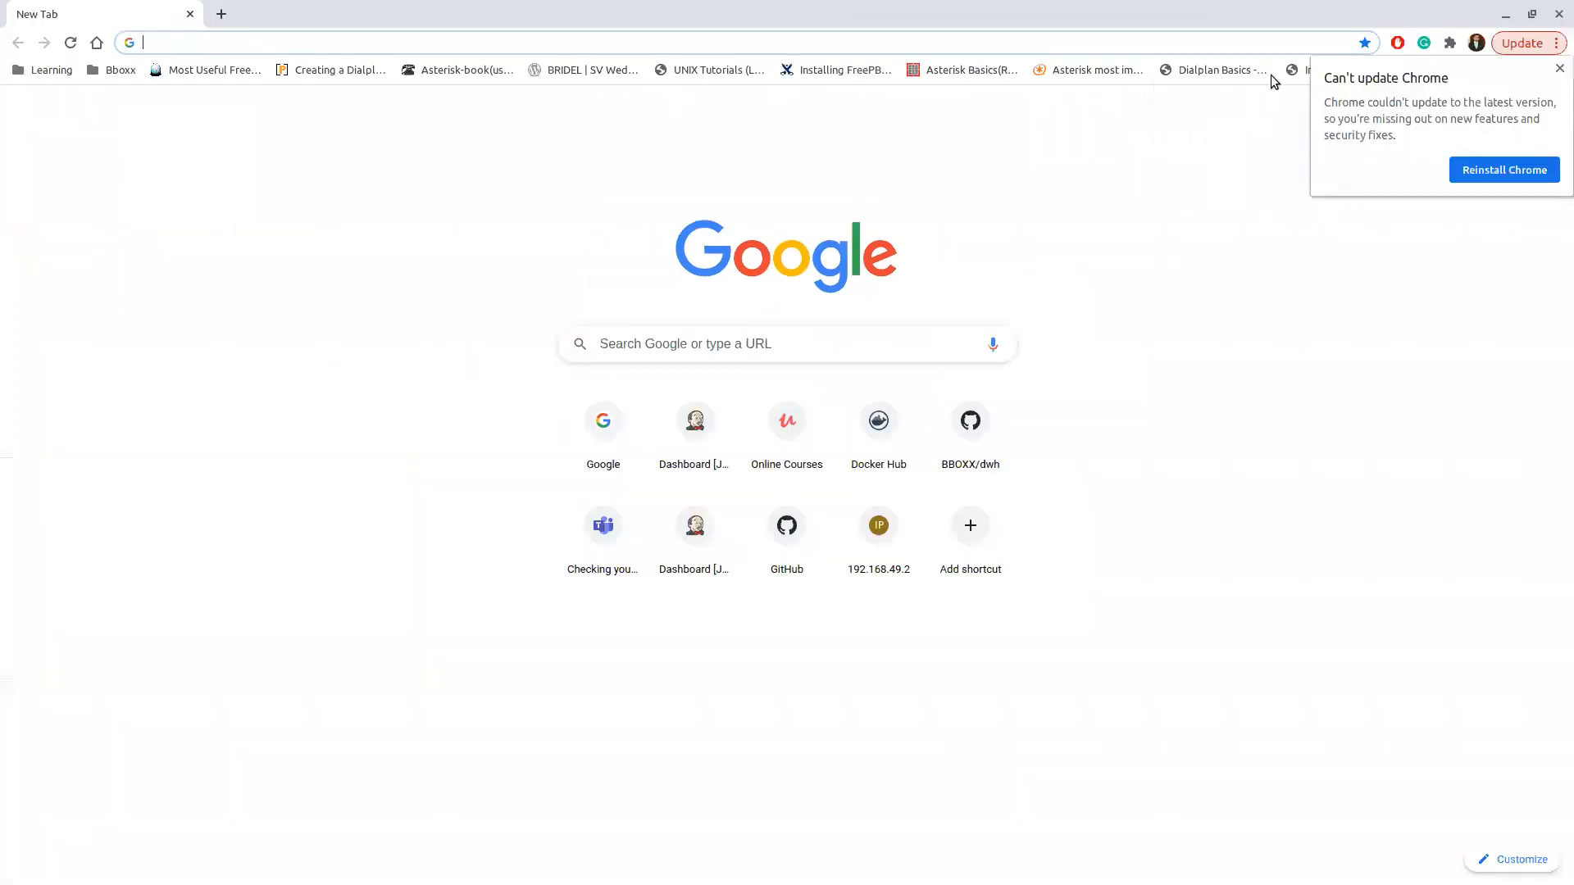
# Paste the console login link into the browser to load the IAM sign-in page.
pyautogui.click(710, 40)
pyautogui.hotkey('ctrl', 'v')
pyautogui.press('Return')
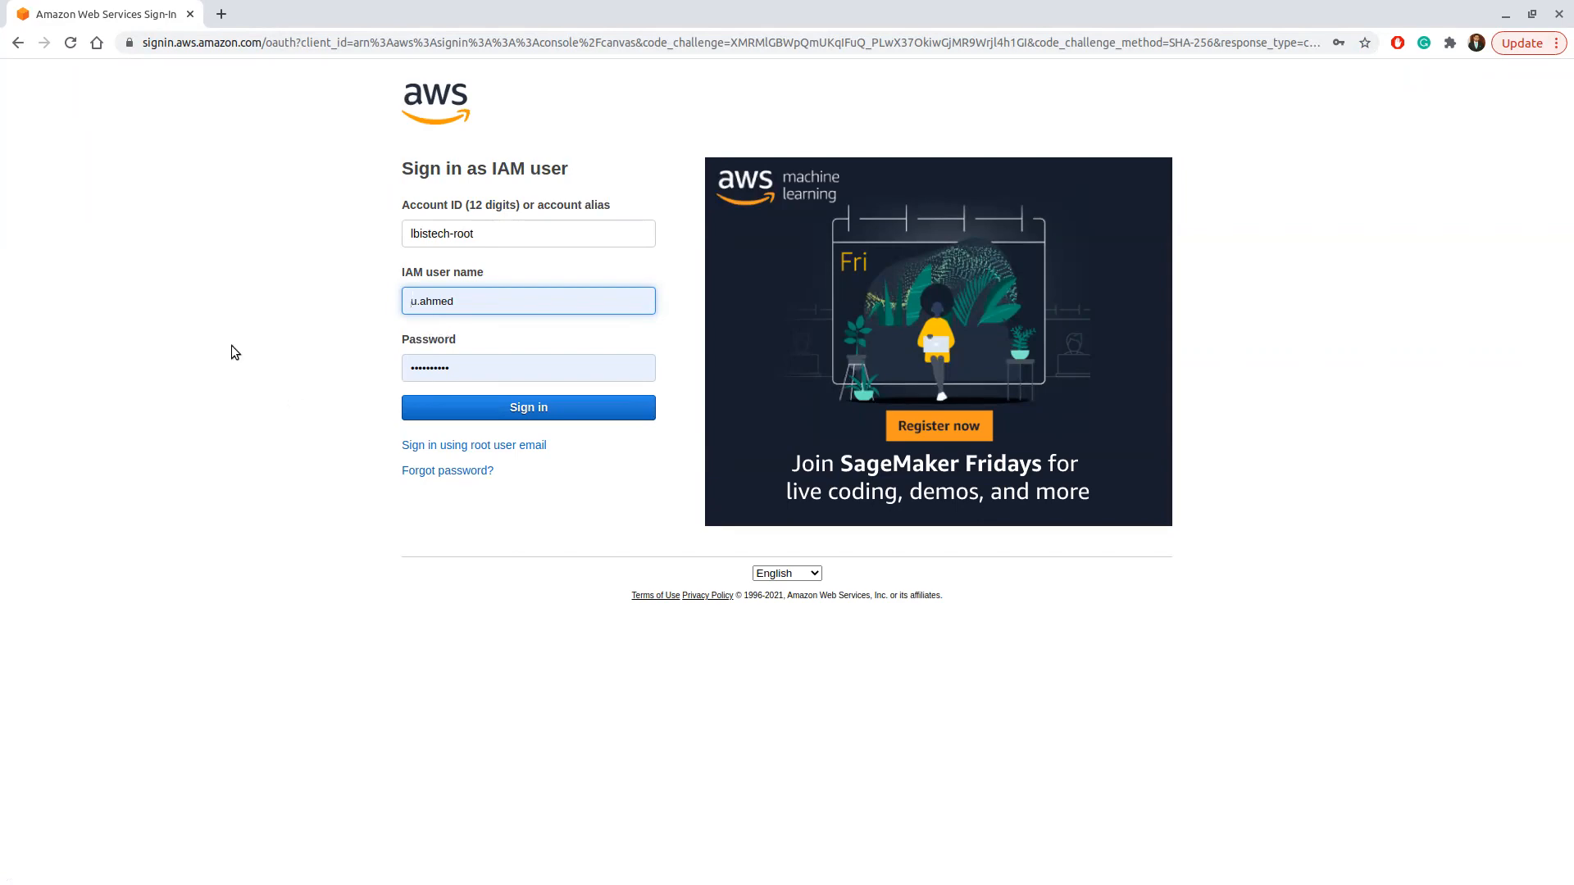
# Copy the user name from cell A2 into the sign-in form's user name field.
pyautogui.hotkey('alt', 'Tab')
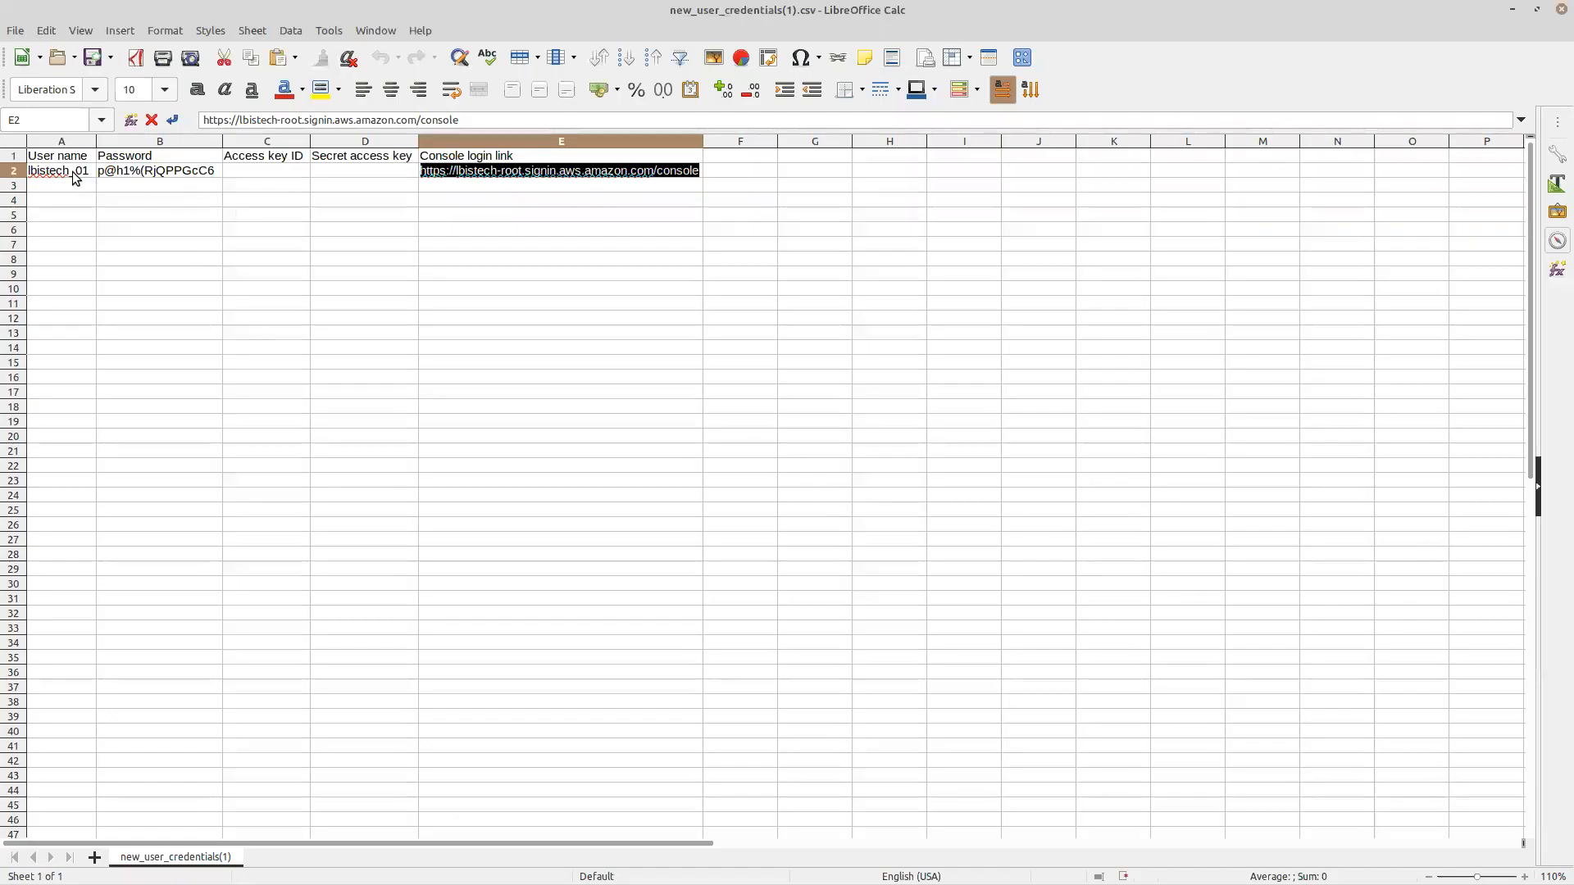
pyautogui.click(87, 173)
pyautogui.moveTo(90, 172); pyautogui.dragTo(11, 173)
pyautogui.press('Tab')
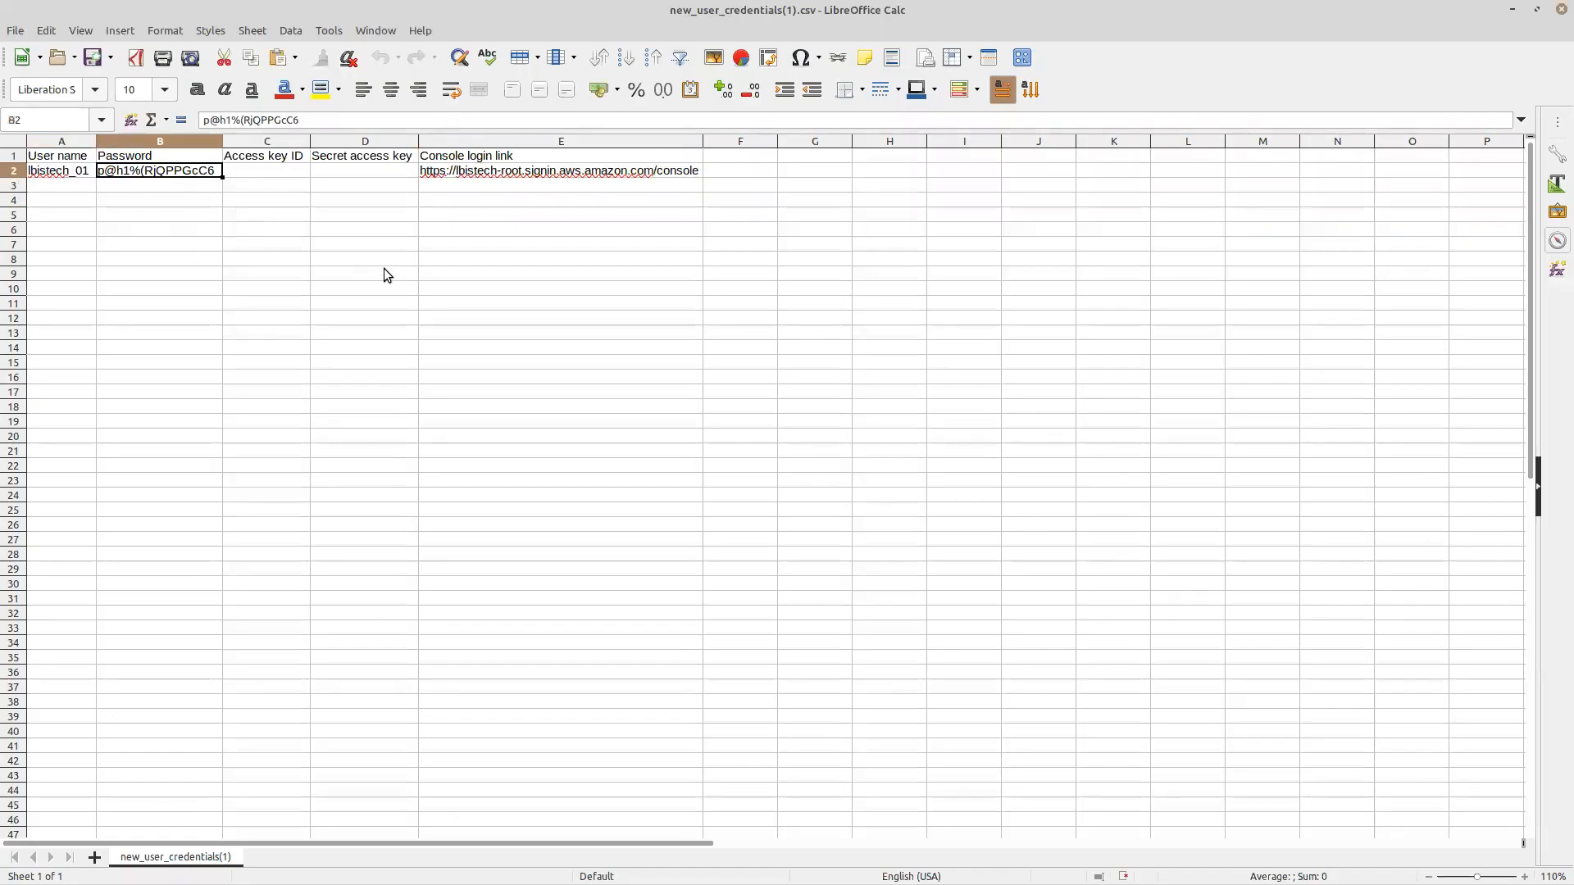
pyautogui.hotkey('alt', 'Tab')
pyautogui.hotkey('ctrl', 'a')
pyautogui.write('lbistech_01')
pyautogui.click(258, 309)
# Replace the prefilled password with the one from cell B2 and sign in.
pyautogui.hotkey('alt', 'Tab')
pyautogui.doubleClick(211, 178)
pyautogui.moveTo(210, 178); pyautogui.dragTo(78, 172)
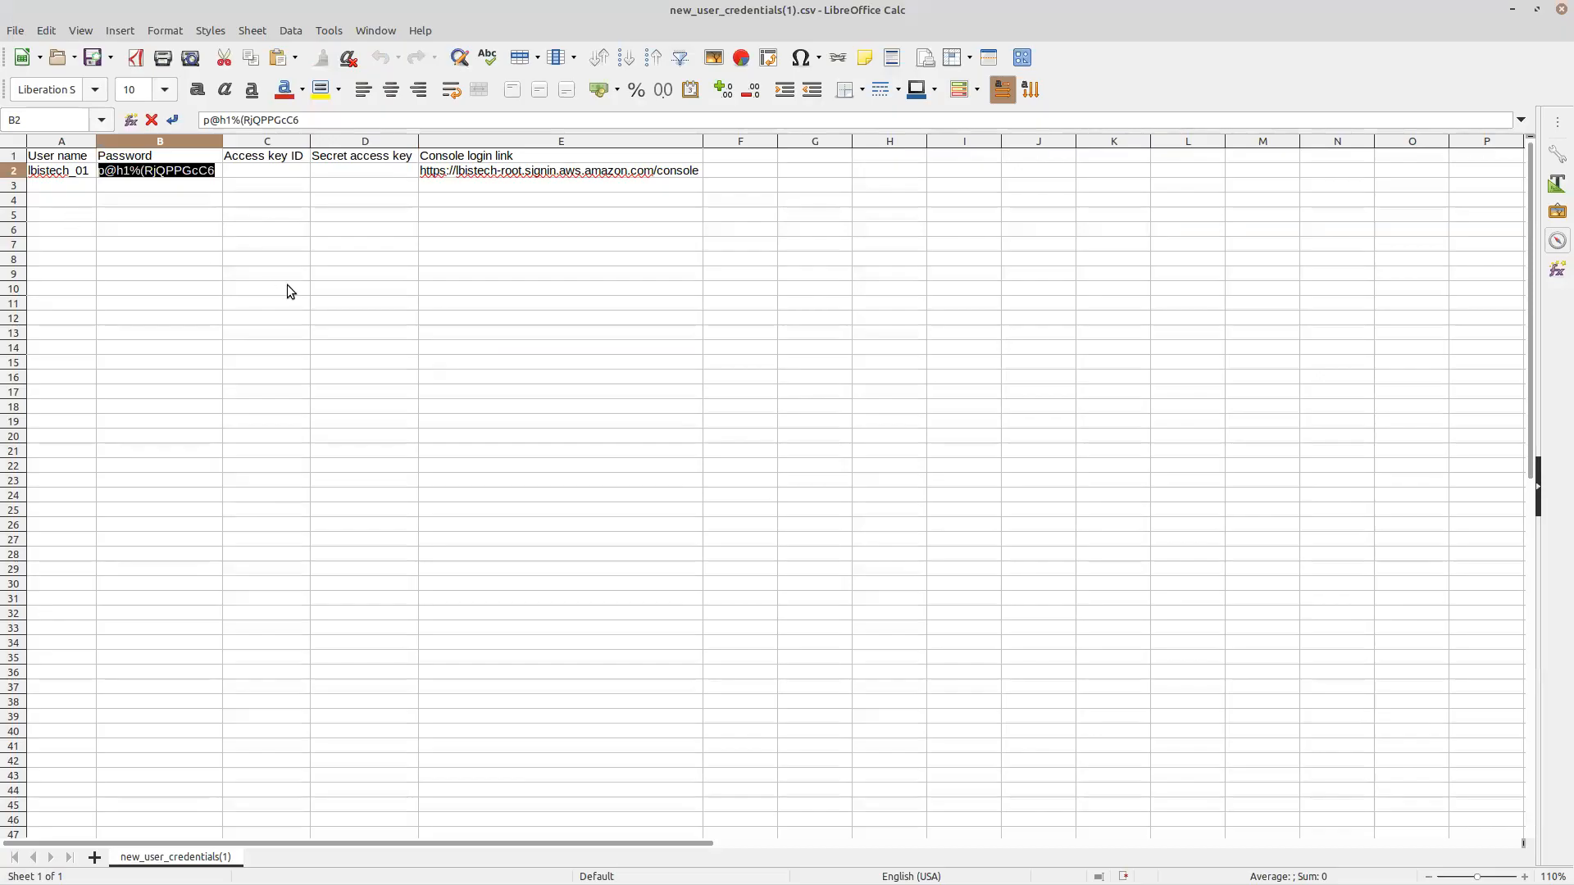
pyautogui.hotkey('alt', 'Tab')
pyautogui.moveTo(435, 367); pyautogui.dragTo(223, 363)
pyautogui.click(508, 367)
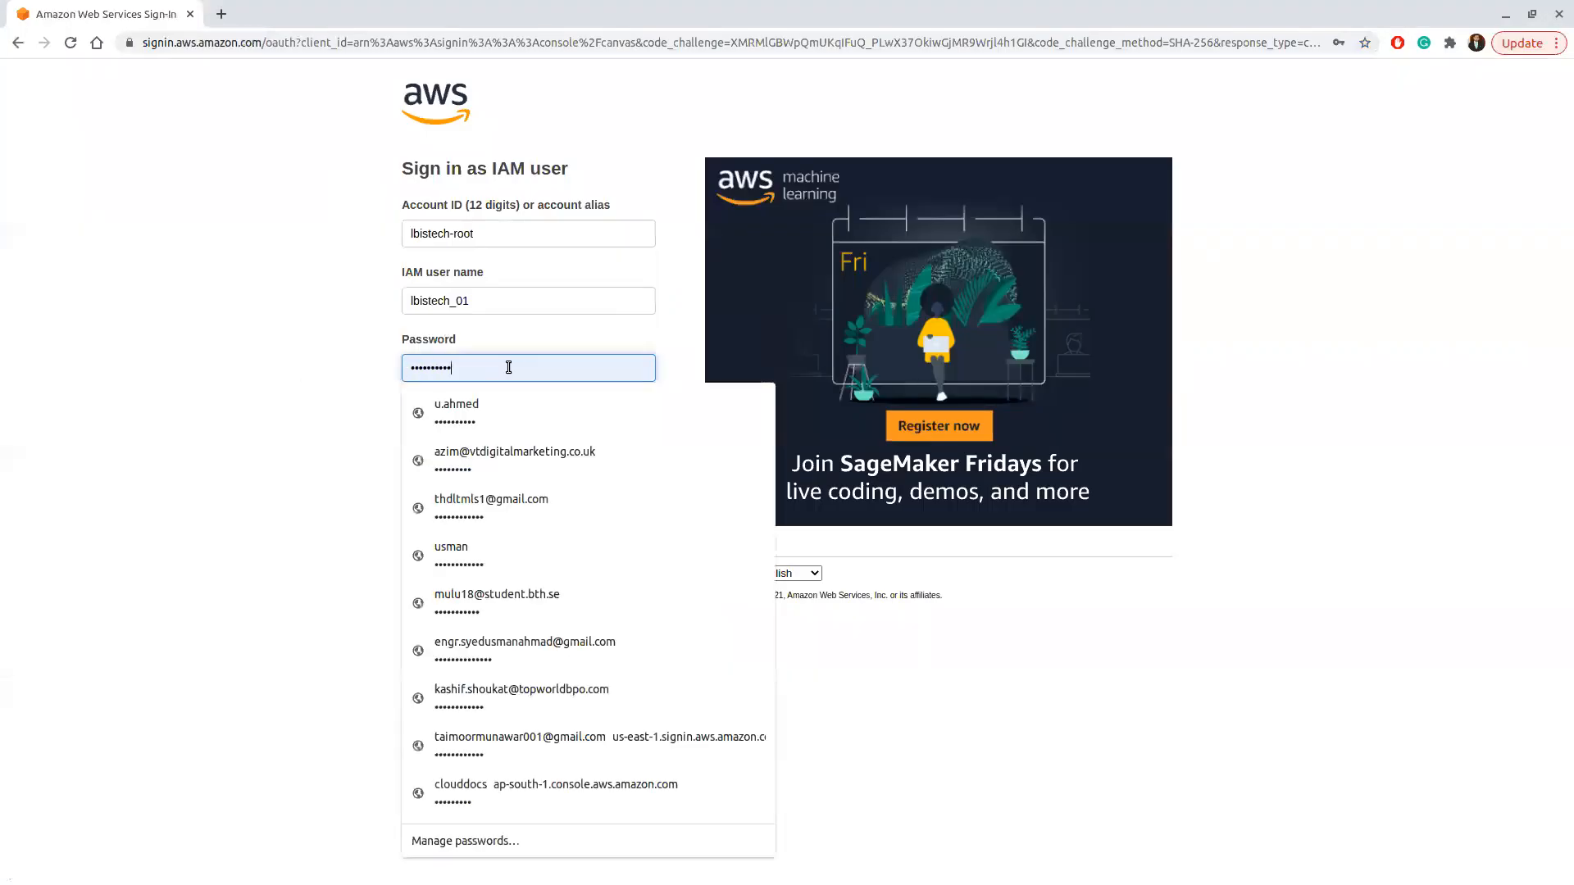
pyautogui.press('BackSpace')
pyautogui.press('BackSpace')
pyautogui.press('BackSpace')
pyautogui.press('BackSpace')
pyautogui.press('BackSpace')
pyautogui.press('BackSpace')
pyautogui.press('BackSpace')
pyautogui.press('BackSpace')
pyautogui.press('BackSpace')
pyautogui.press('BackSpace')
pyautogui.hotkey('ctrl', 'v')
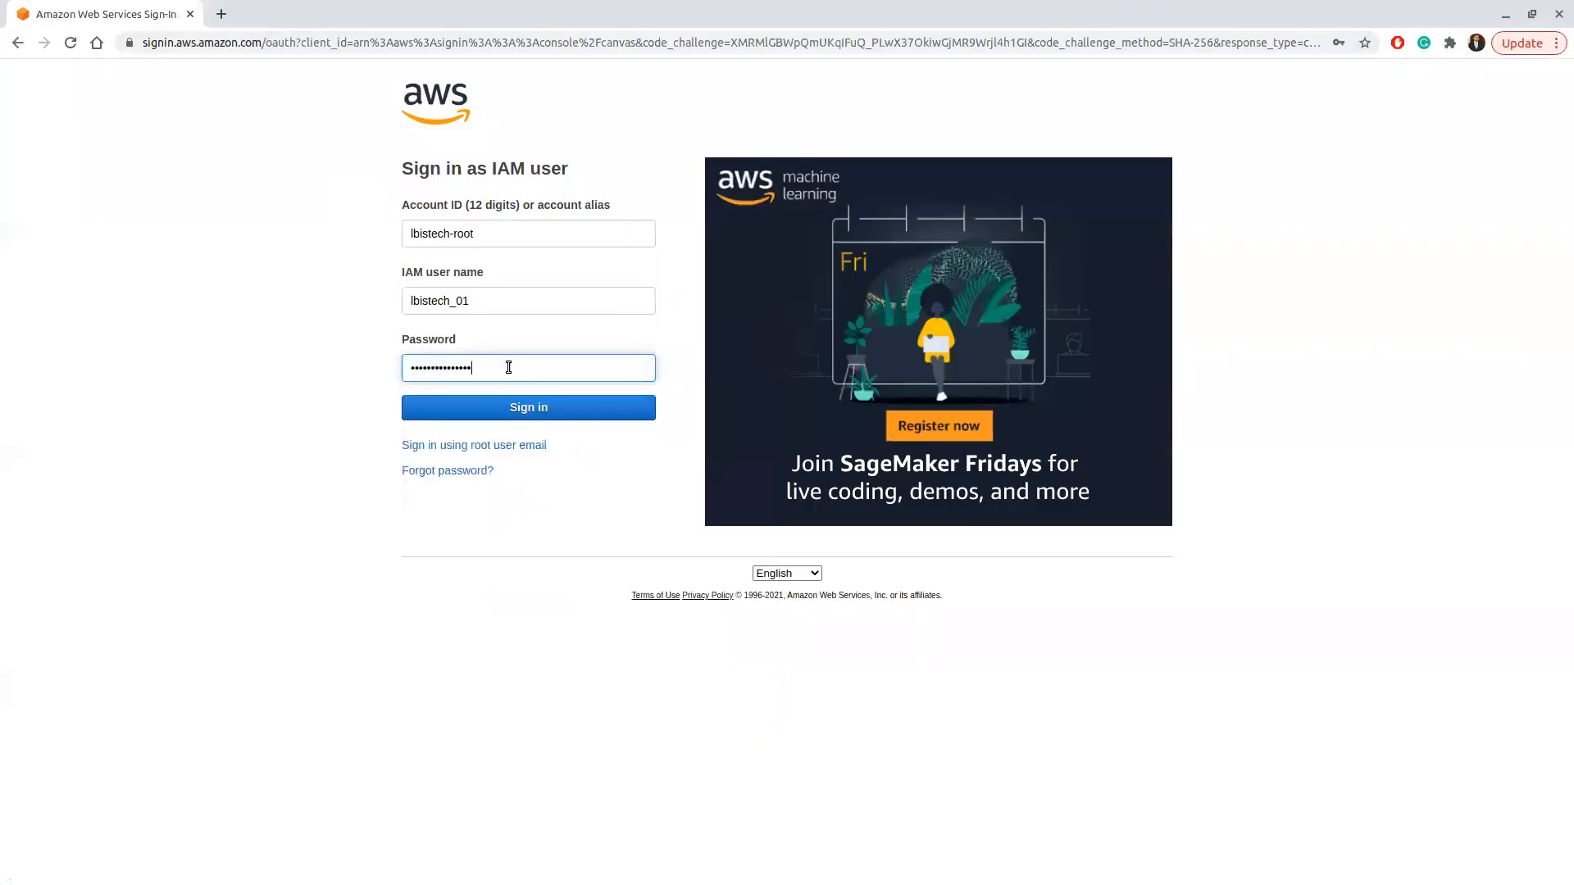
pyautogui.press('Return')
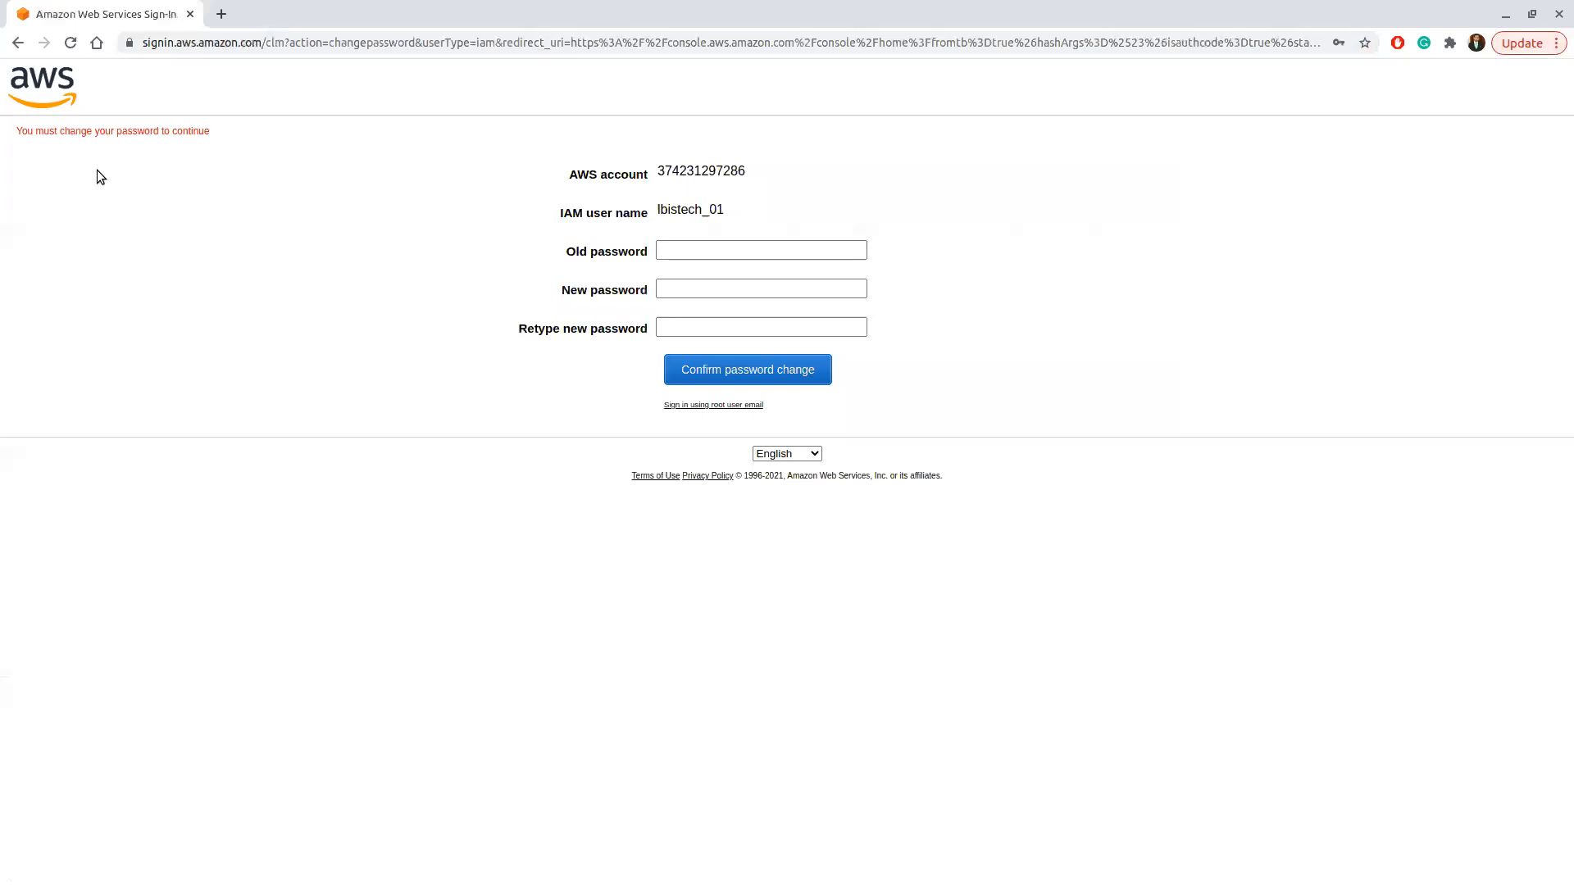
# Fill the old password field from the browser's saved passwords.
pyautogui.click(692, 251)
pyautogui.press('Down')
pyautogui.press('Down')
pyautogui.press('Down')
pyautogui.press('Return')
pyautogui.press('Tab')
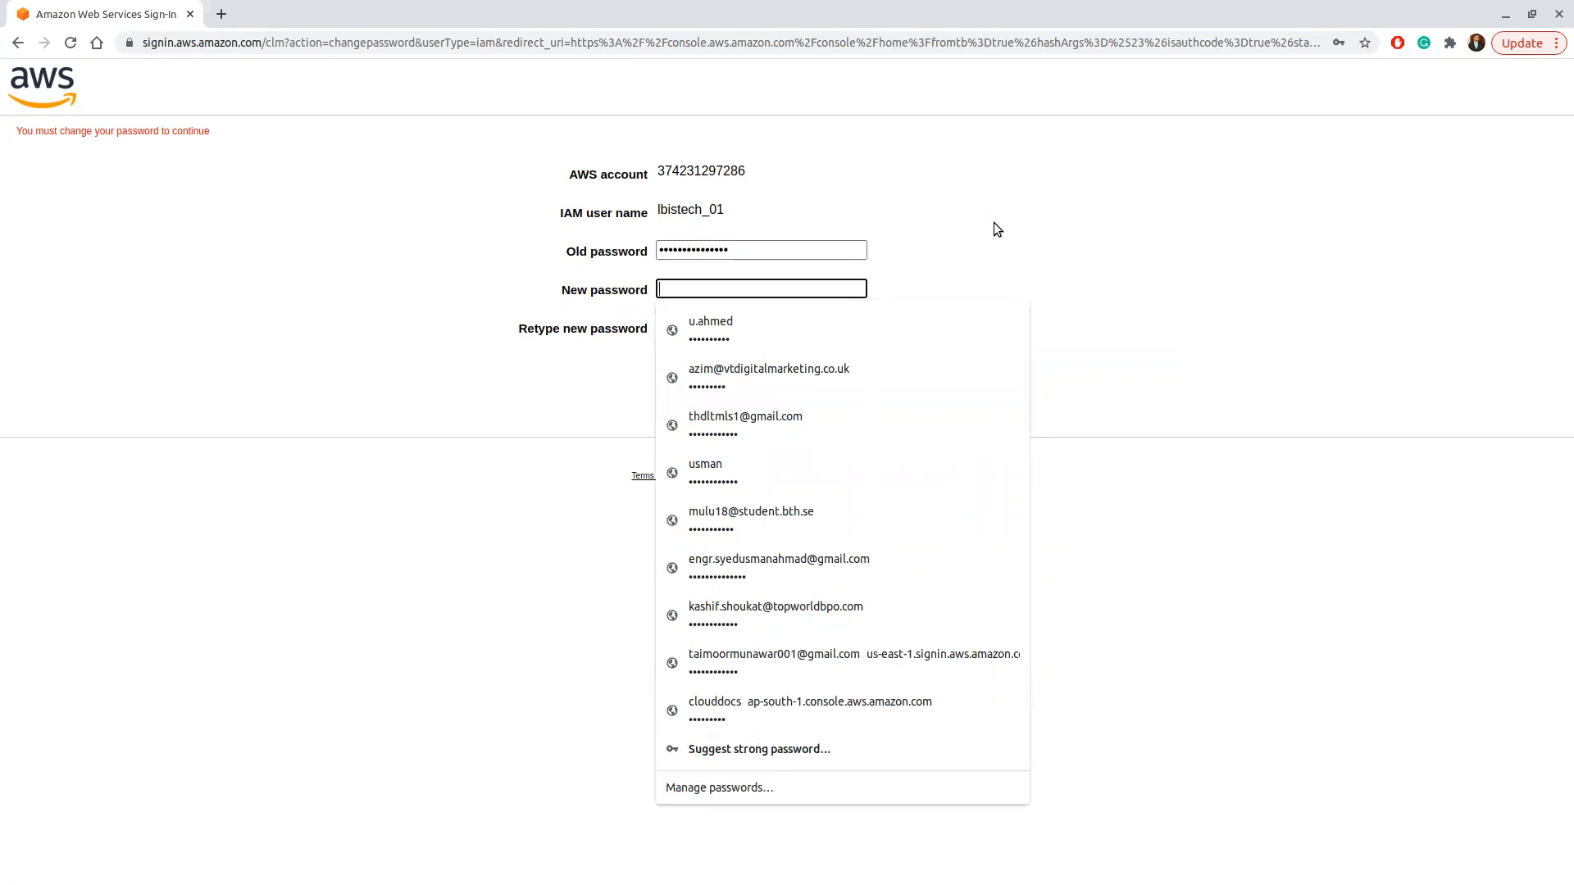
pyautogui.click(995, 227)
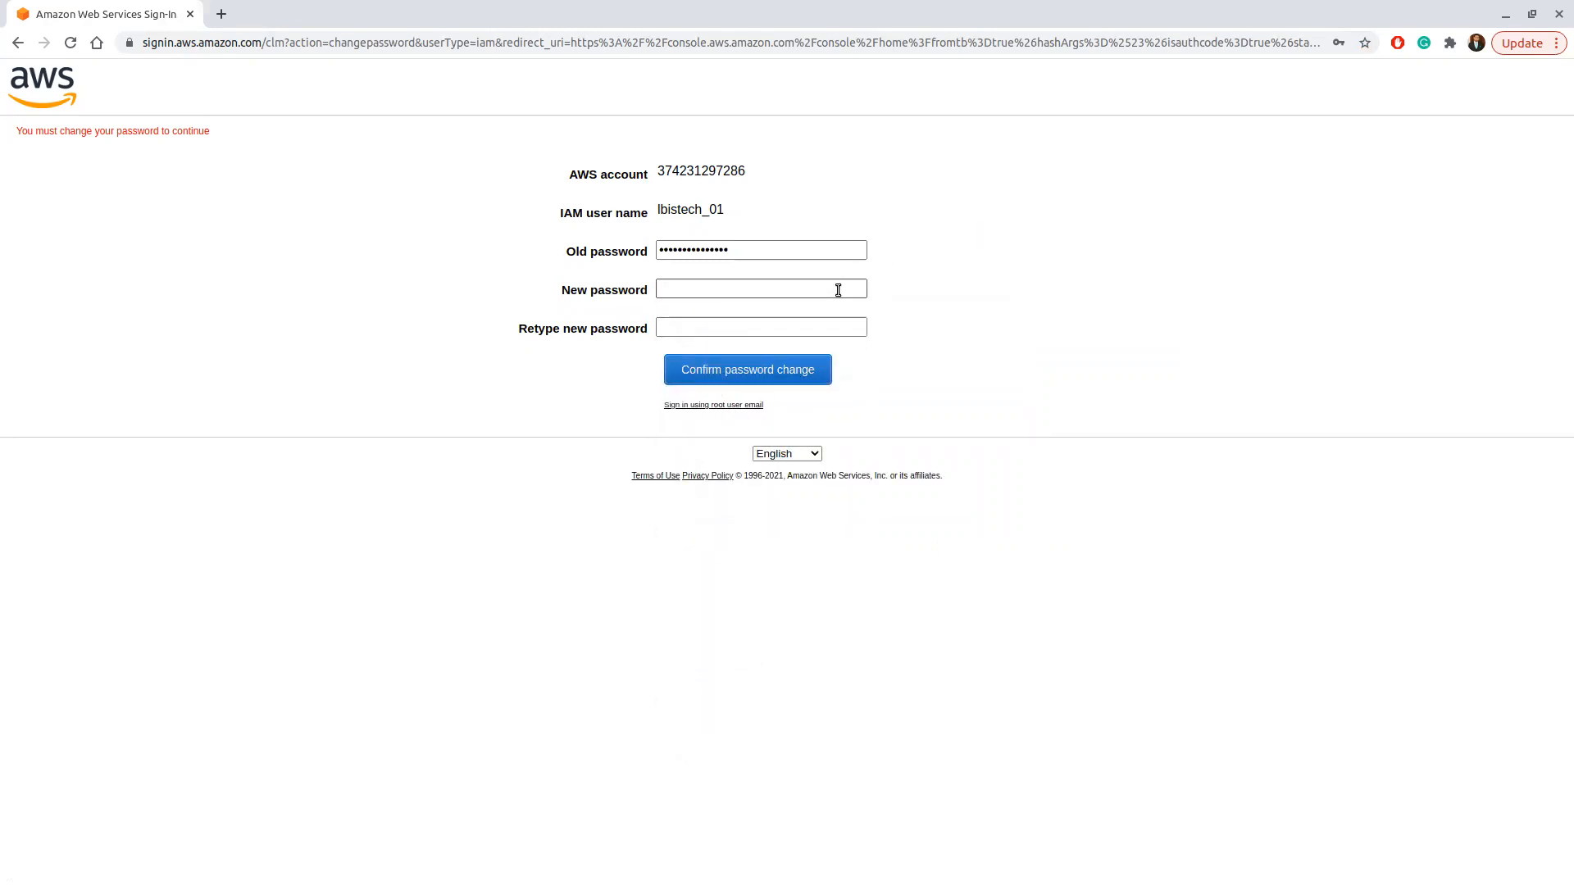
# Enter and retype a new password, then submit the password change.
pyautogui.click(838, 290)
pyautogui.write('••••••••')
pyautogui.press('Tab')
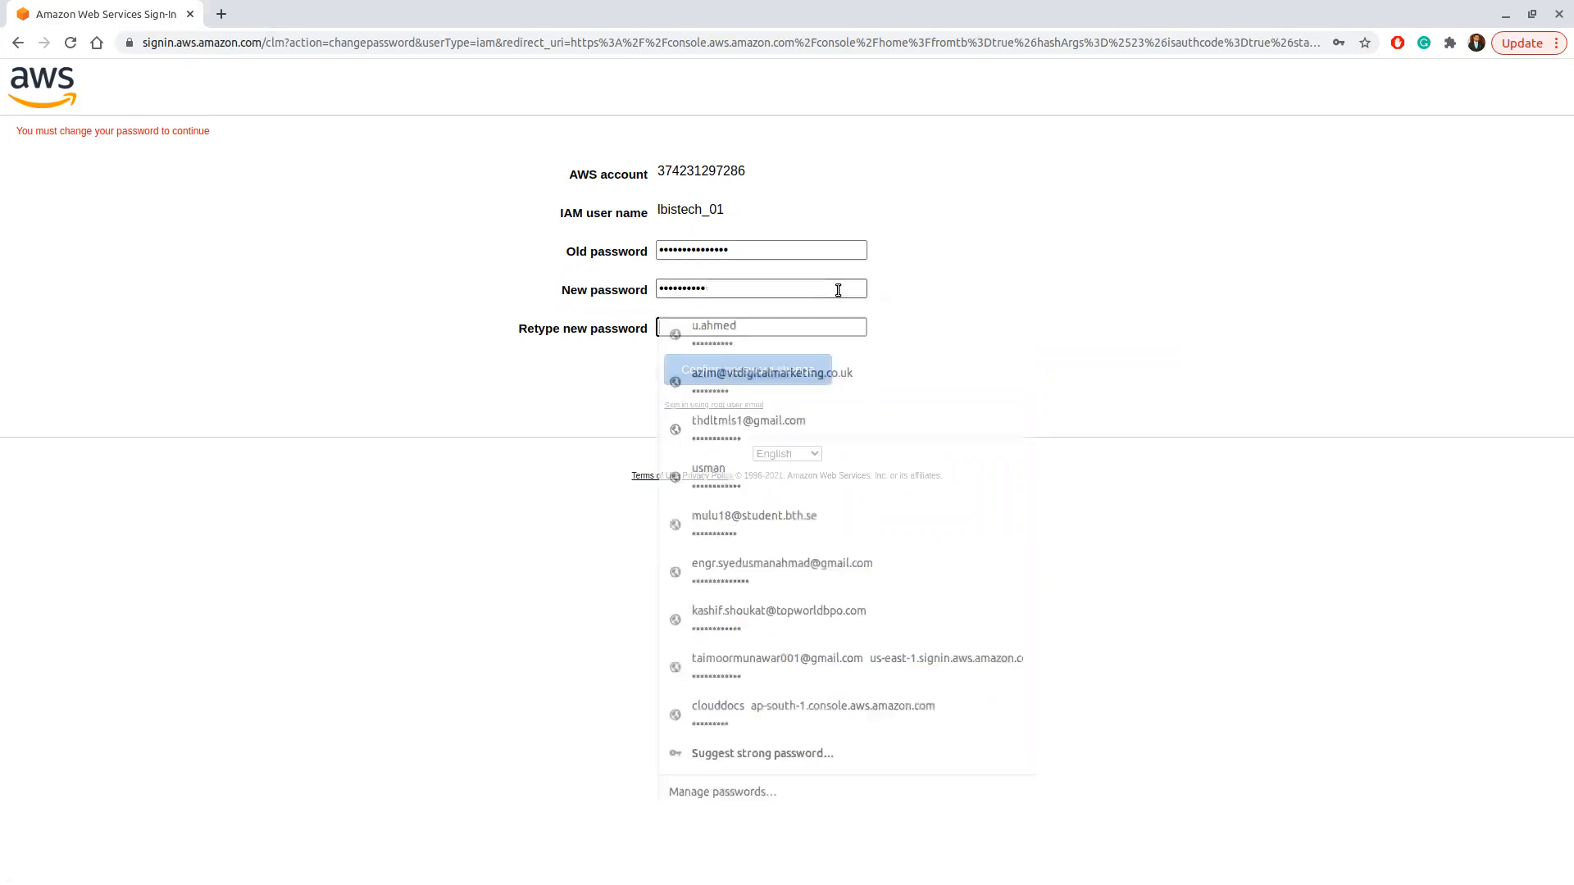
pyautogui.write('••••••••••')
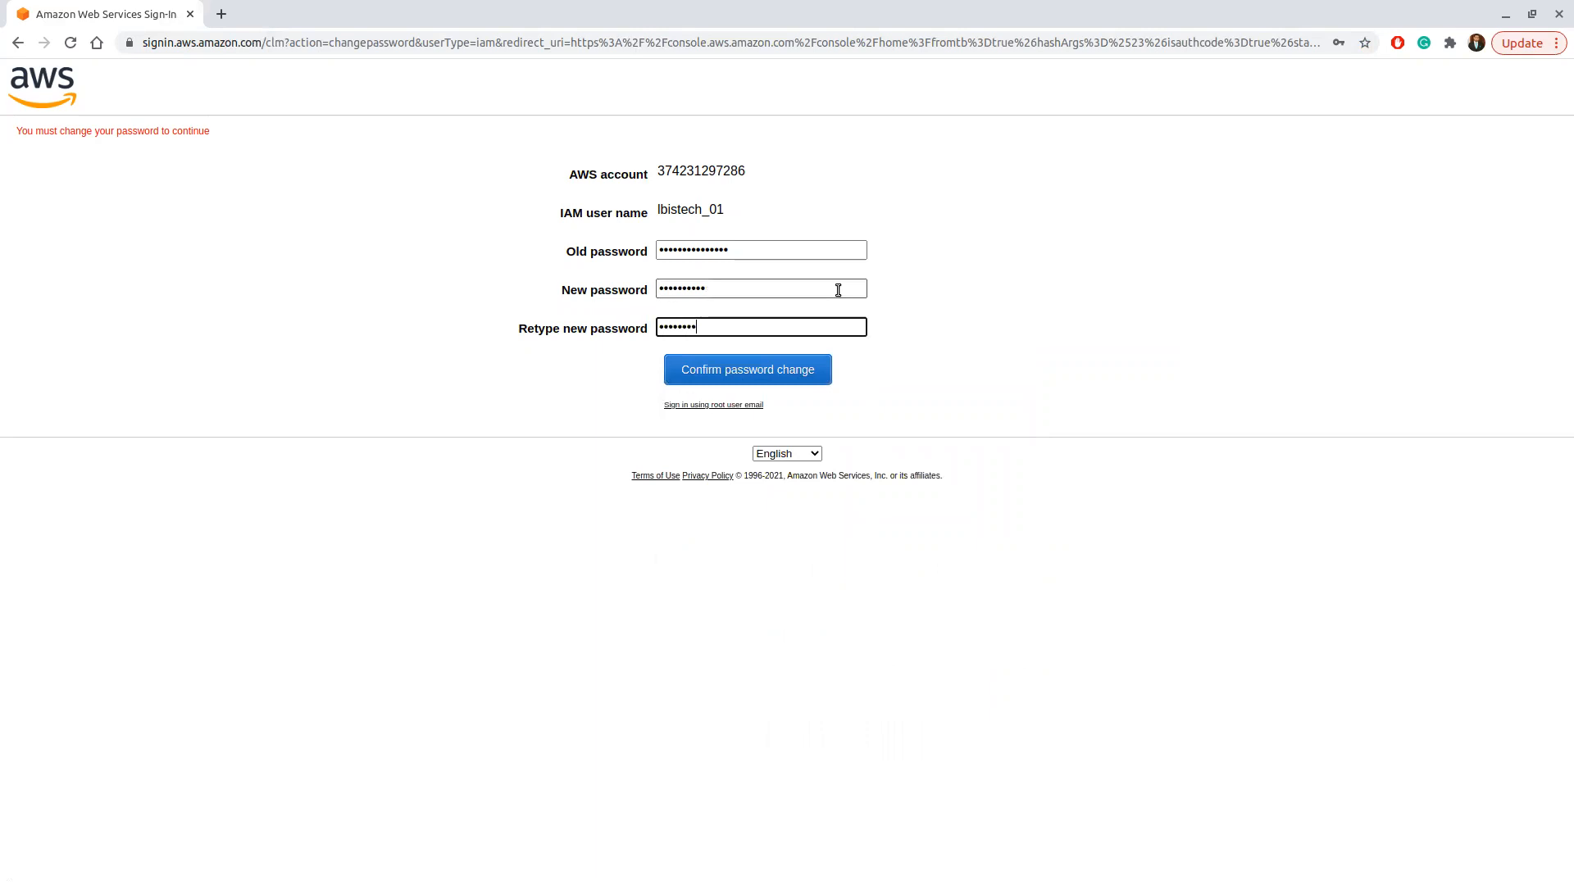
pyautogui.press('Tab')
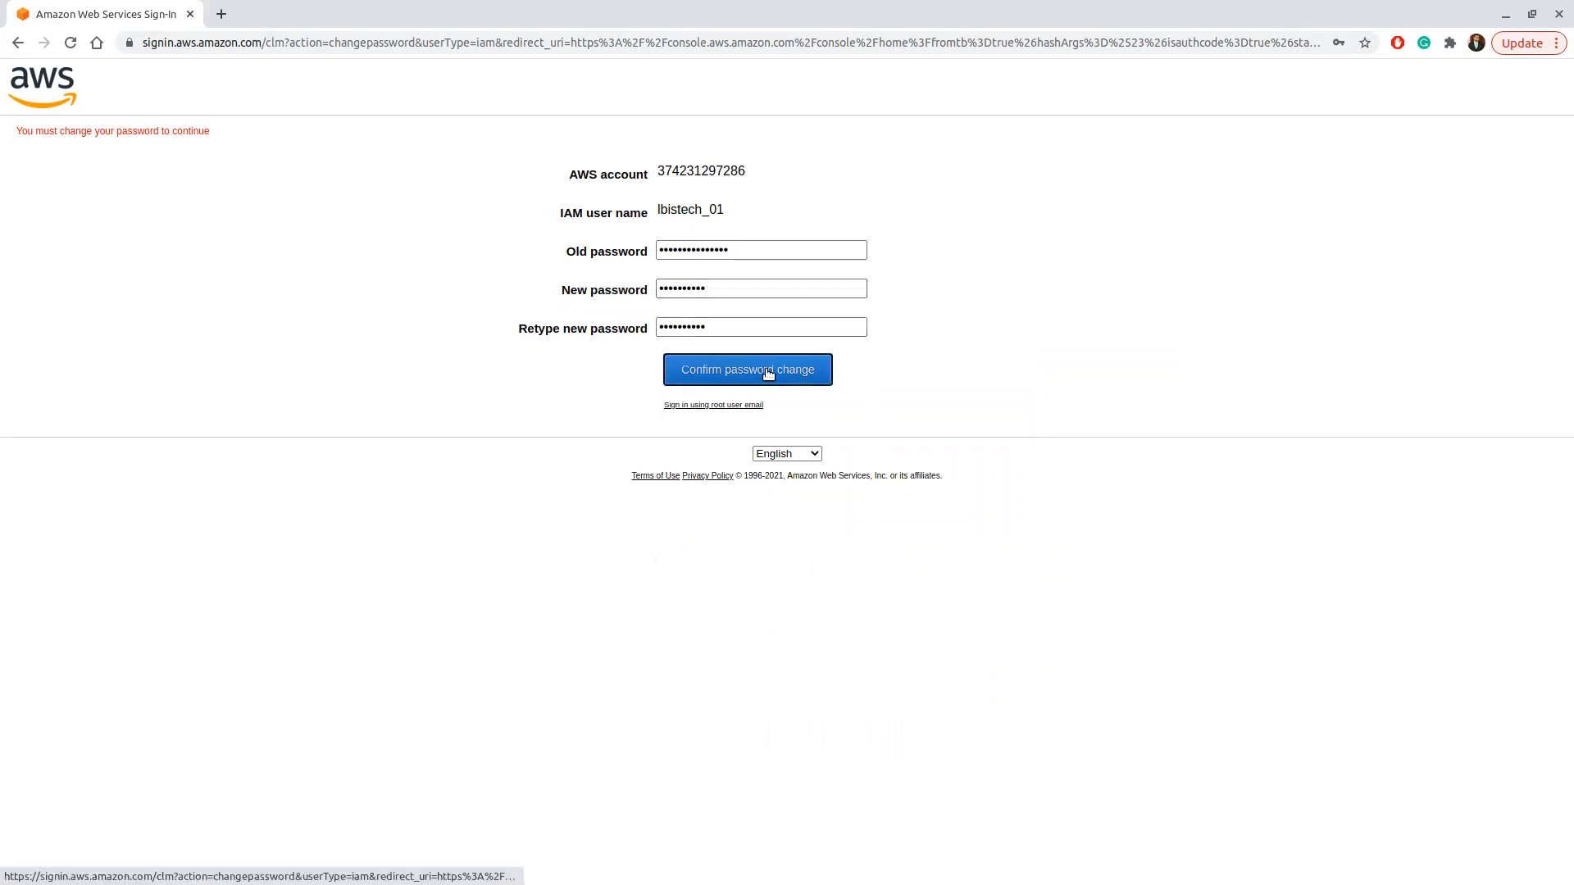
pyautogui.moveTo(720, 288); pyautogui.dragTo(530, 287)
pyautogui.write('•••••••')
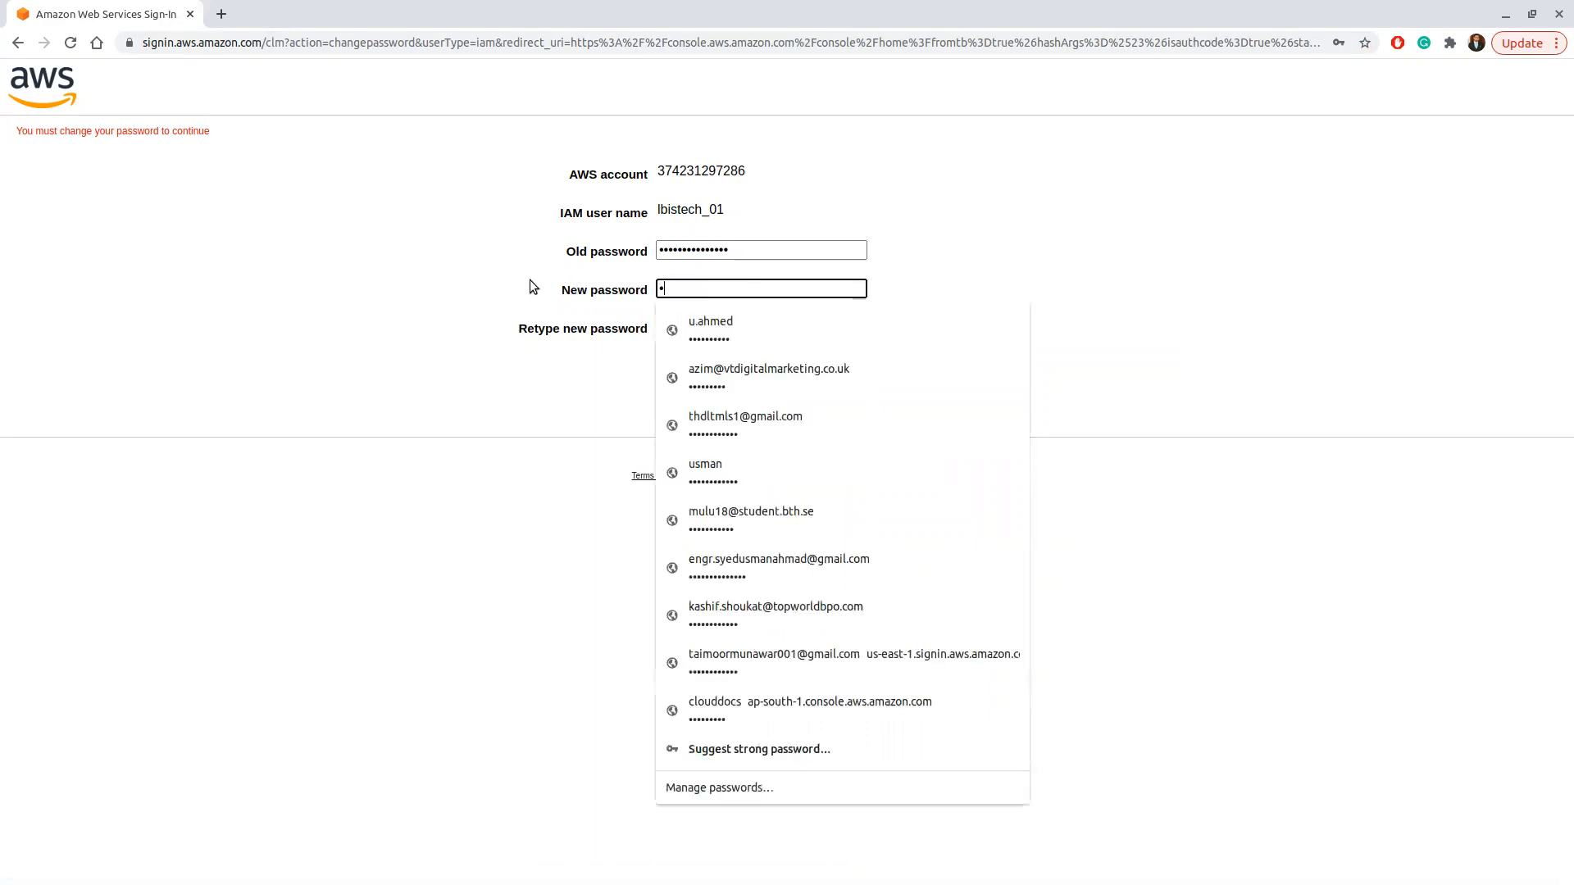
pyautogui.write('•••')
pyautogui.press('Tab')
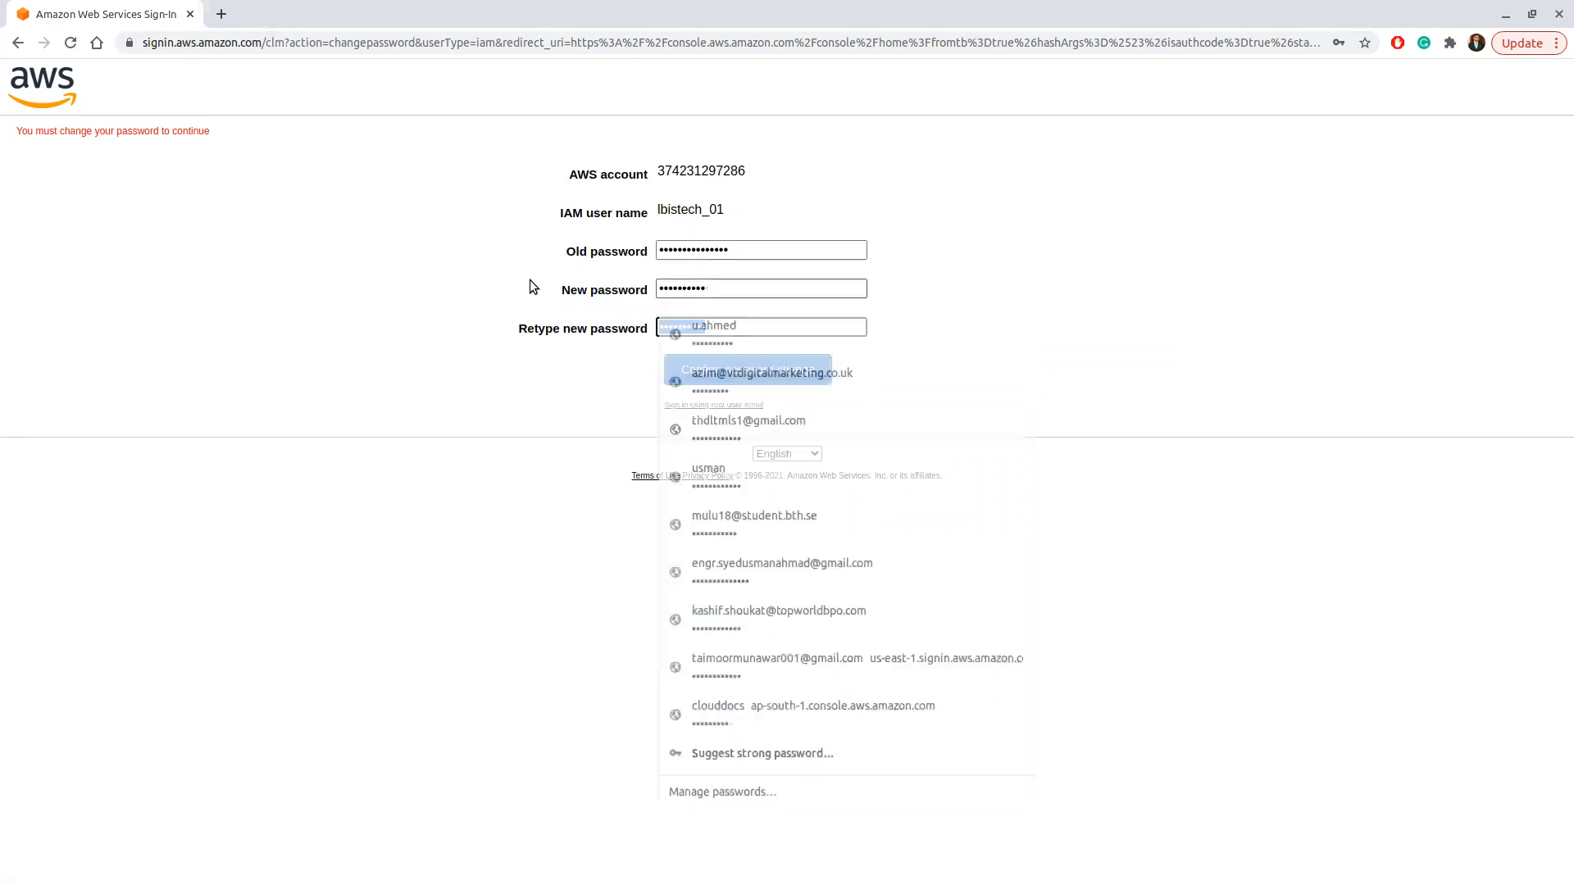
pyautogui.write('•••••••••')
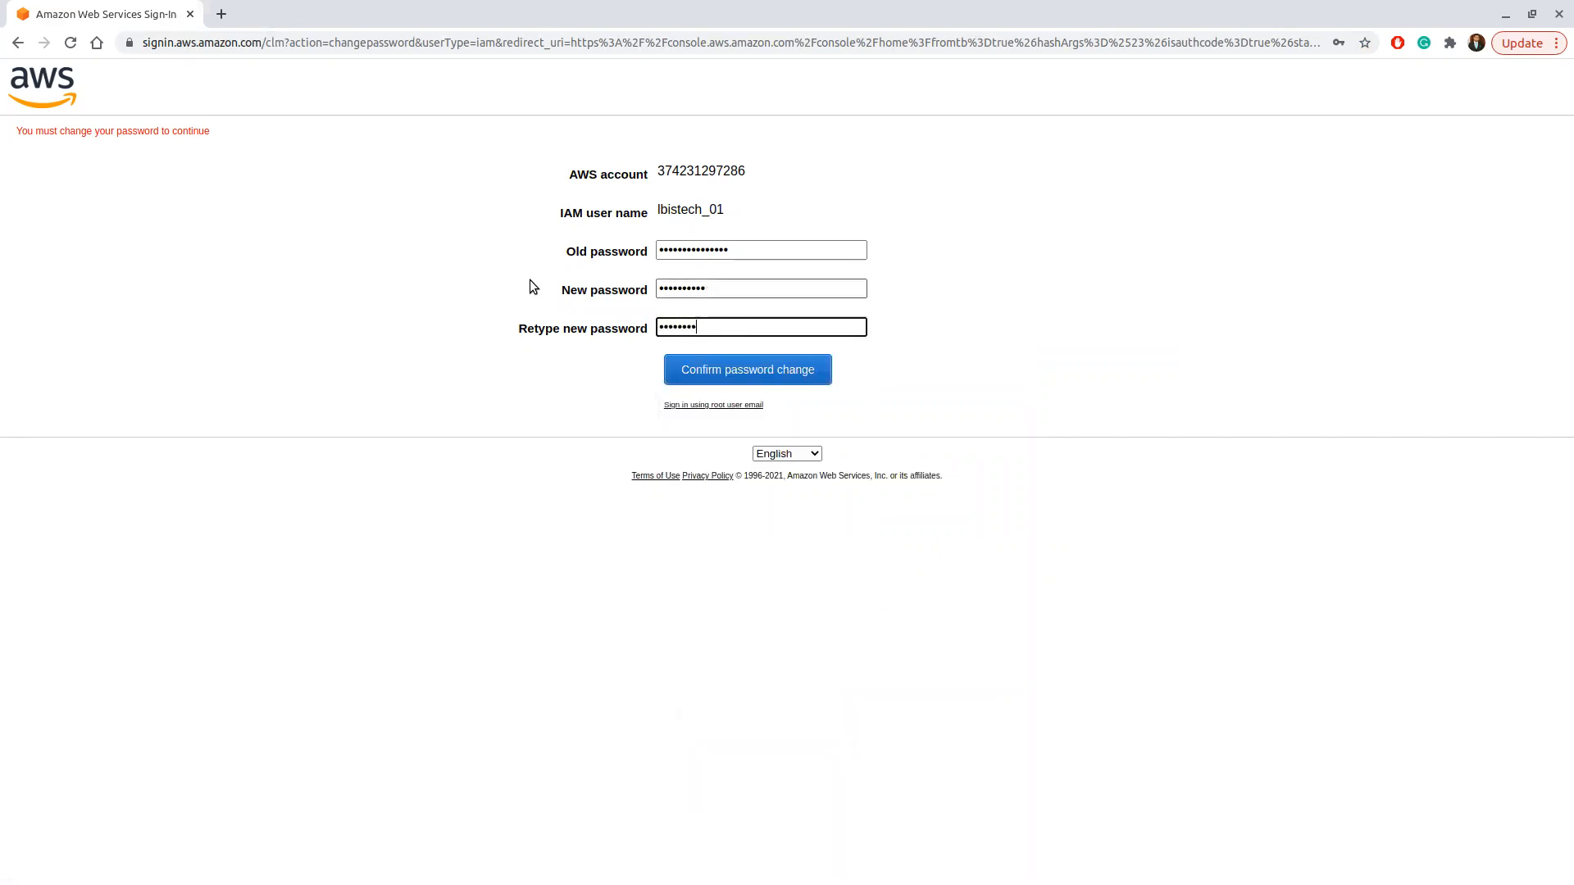
pyautogui.write('•')
pyautogui.press('Tab')
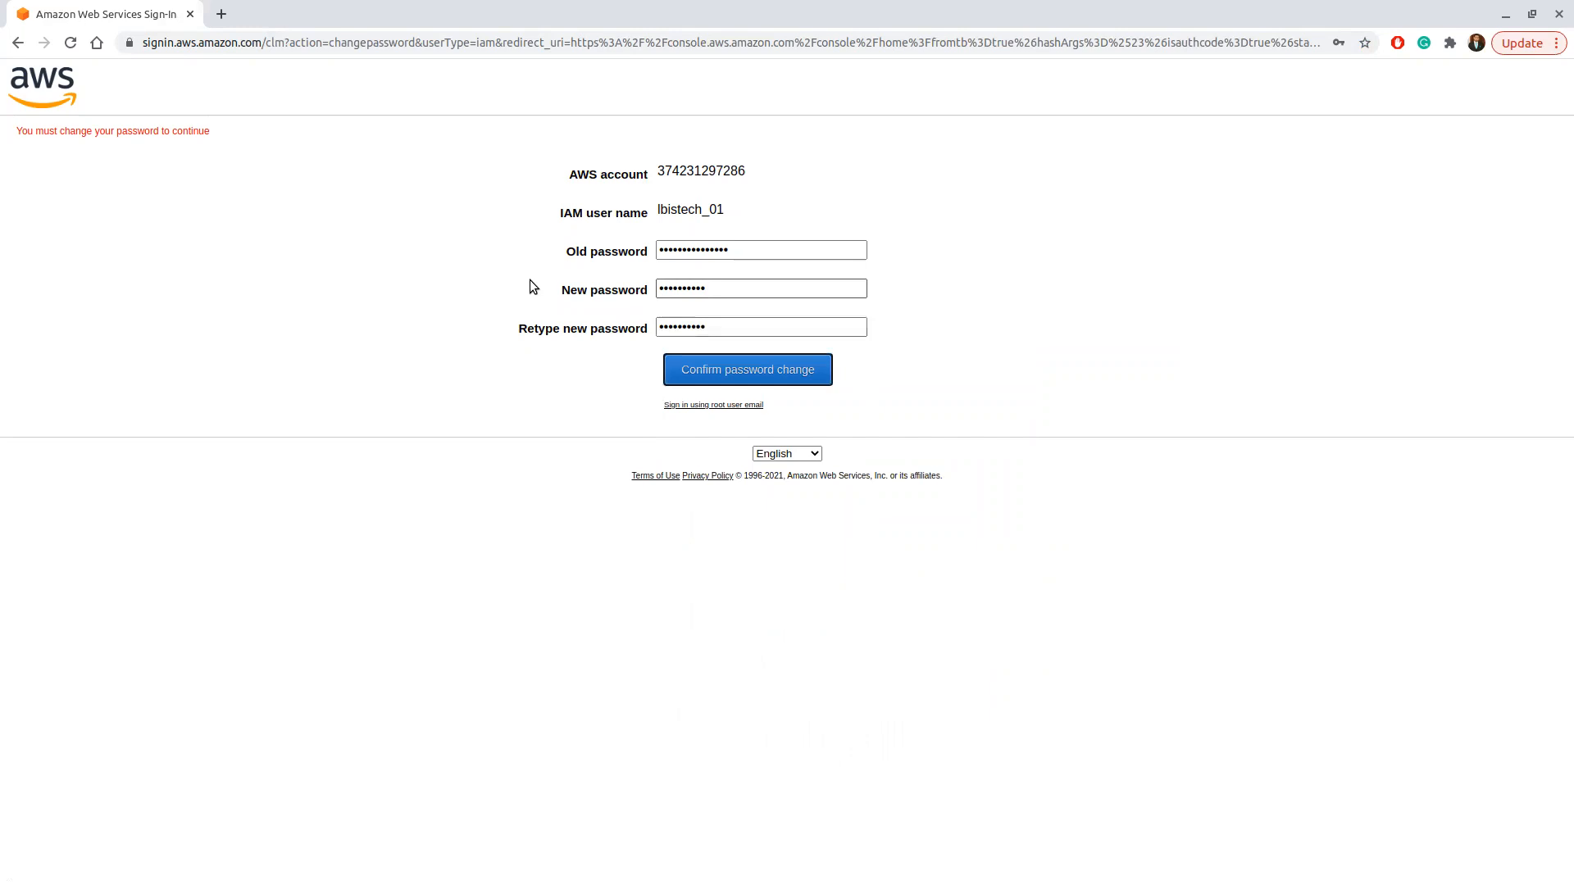
pyautogui.click(749, 378)
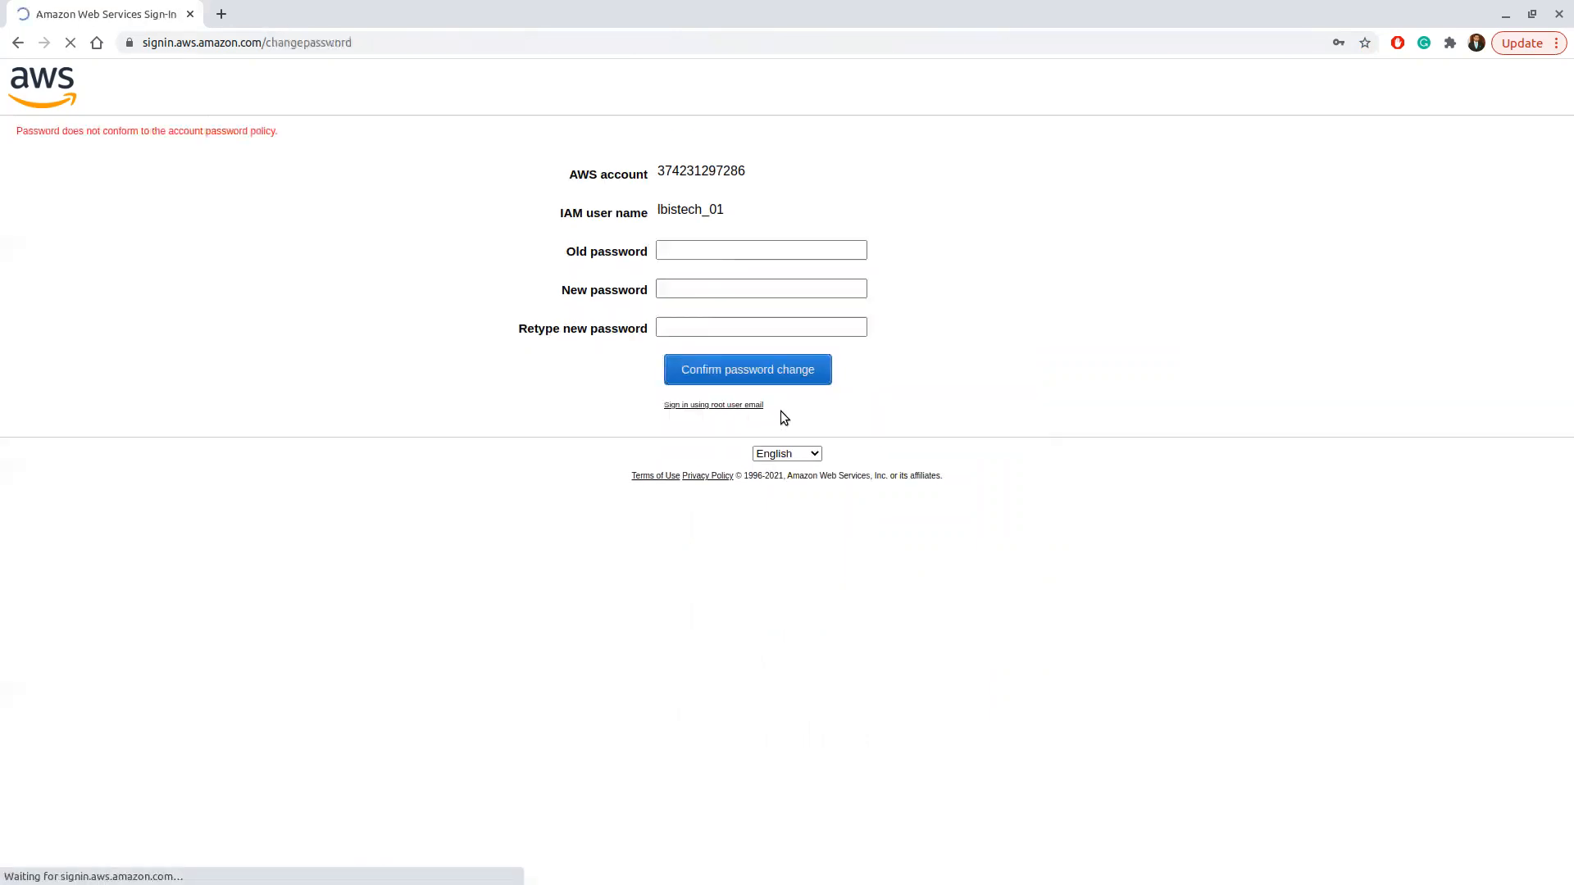
# Fill in the old password, checking it against the credentials spreadsheet.
pyautogui.click(711, 249)
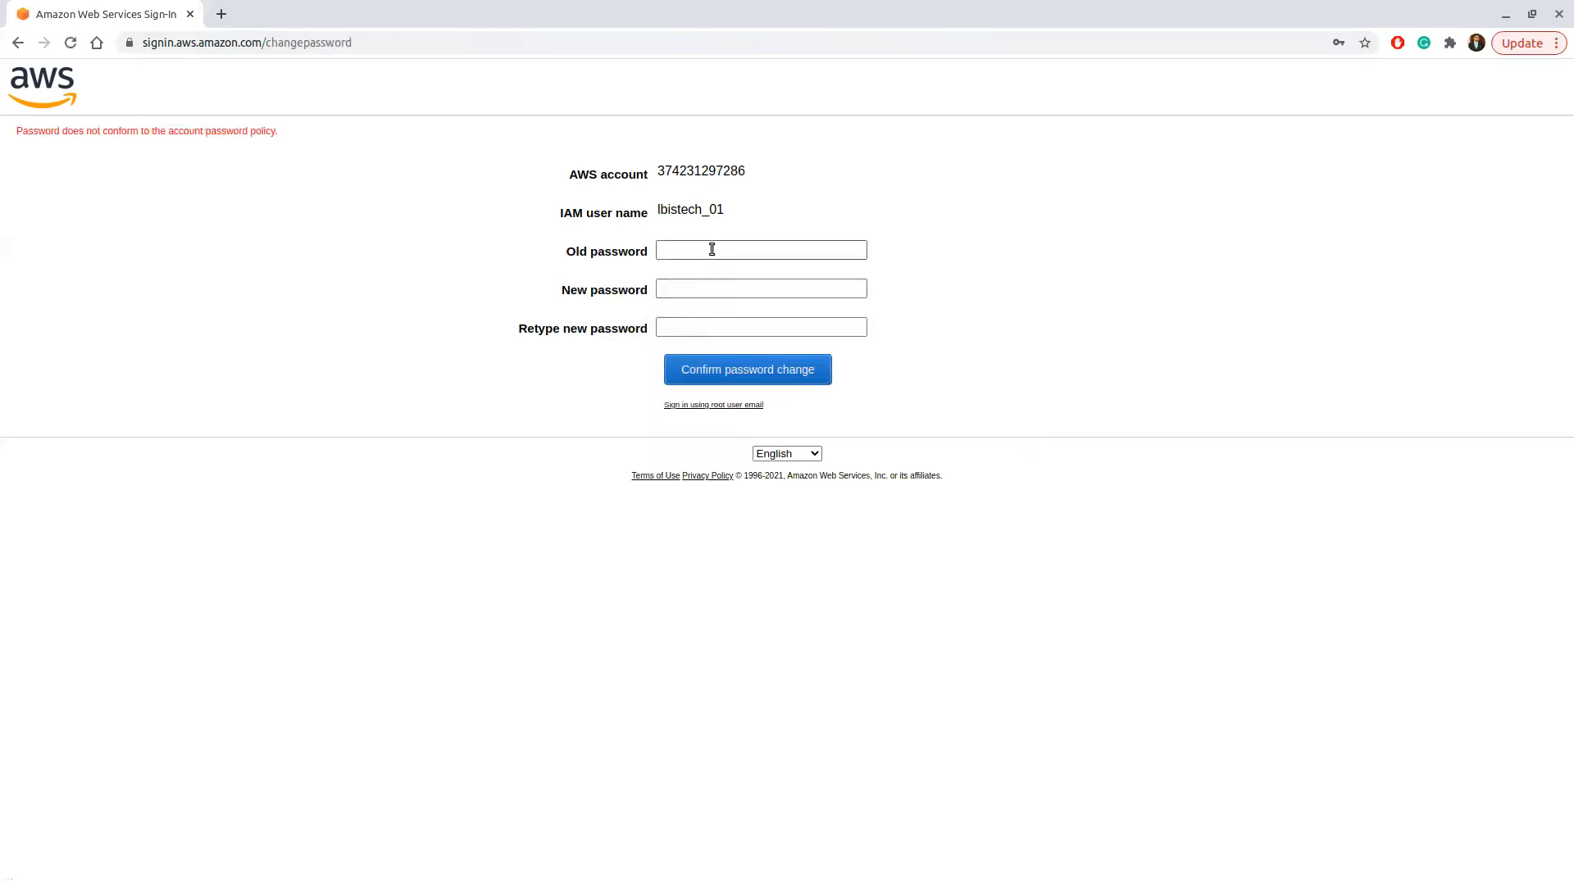
pyautogui.click(711, 250)
pyautogui.hotkey('ctrl', 'v')
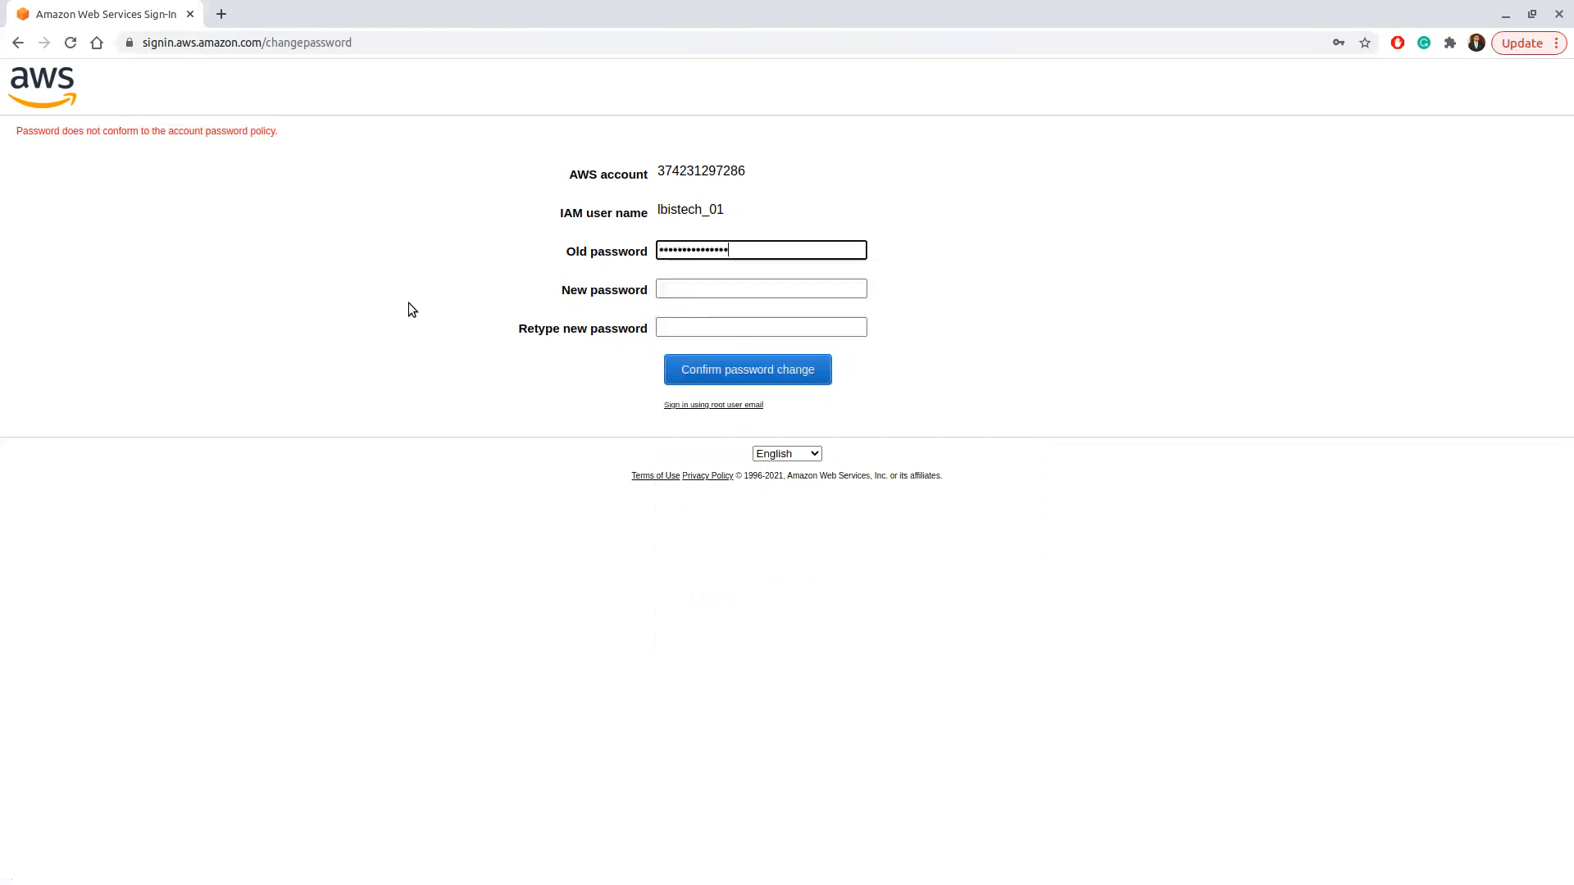
pyautogui.hotkey('alt', 'Tab')
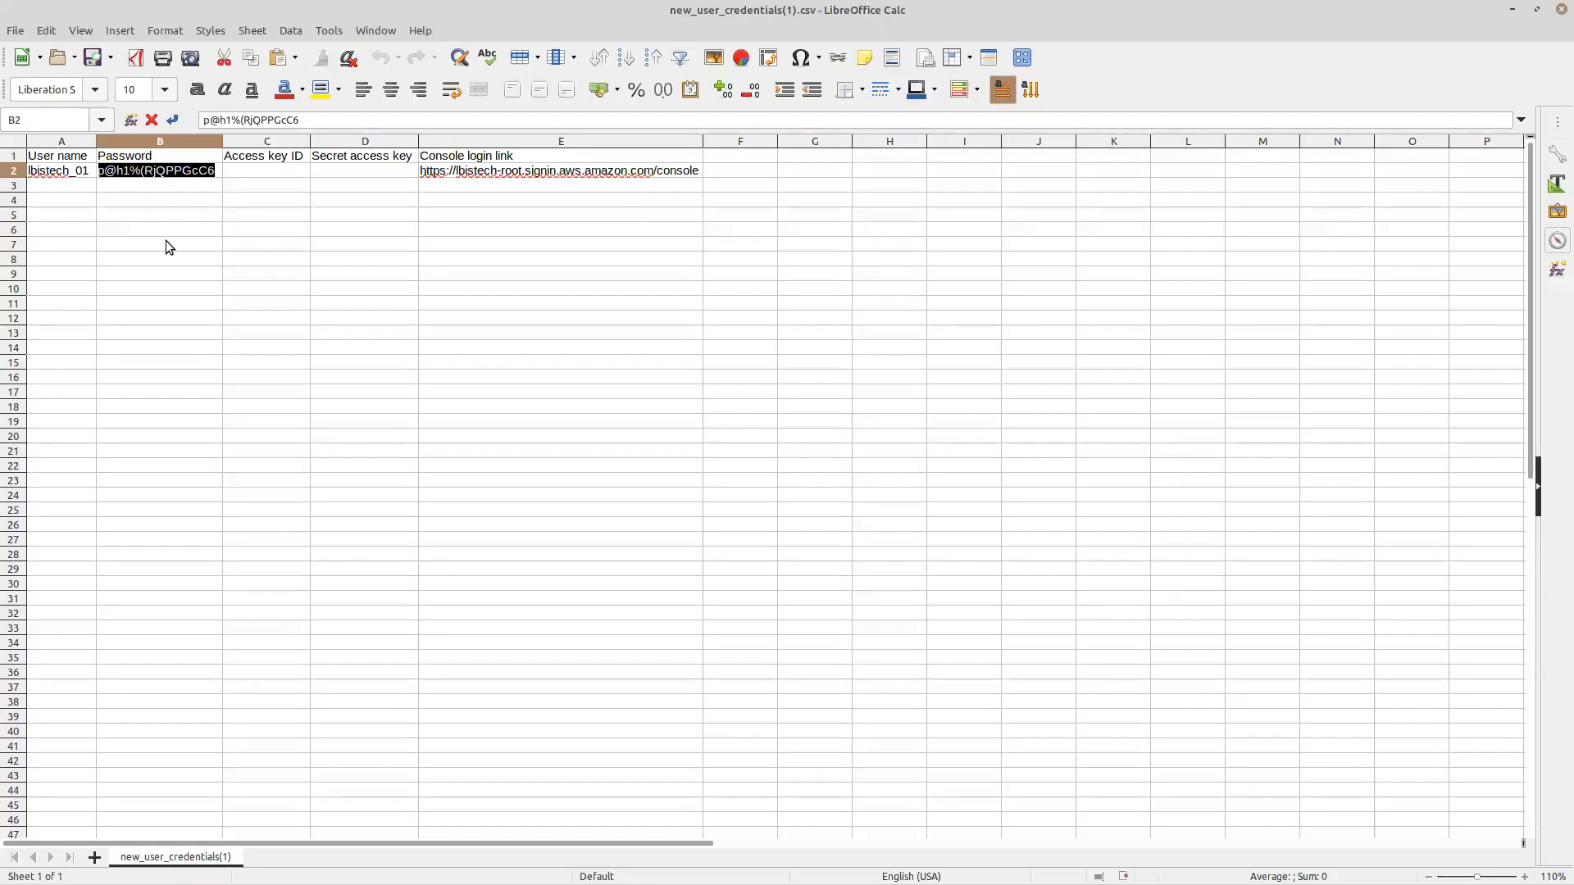
pyautogui.hotkey('alt', 'Tab')
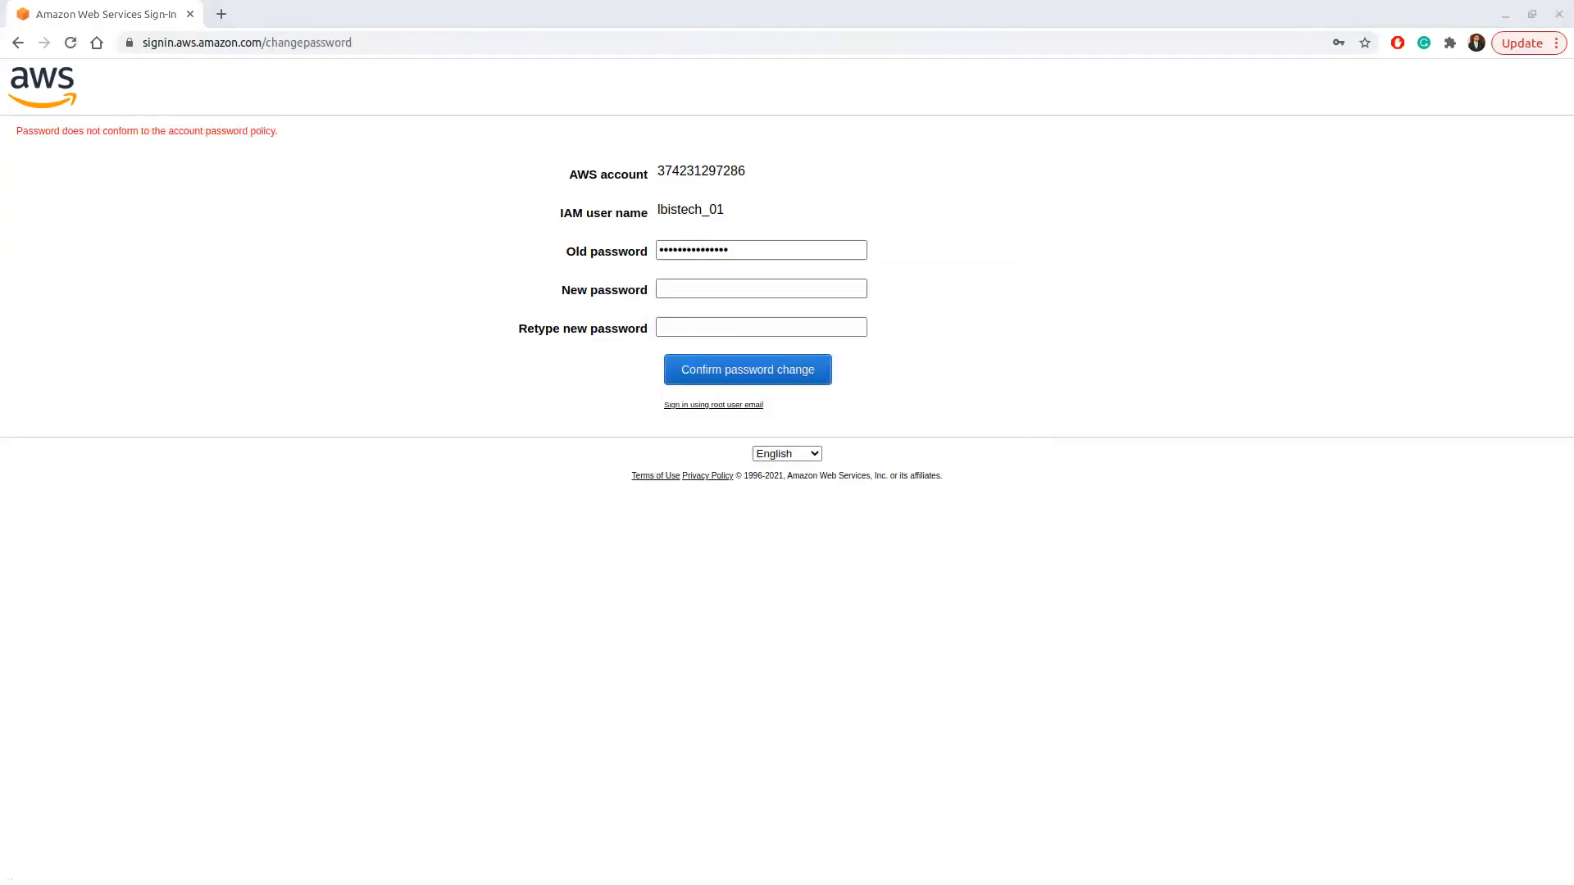
pyautogui.hotkey('alt', 'Tab')
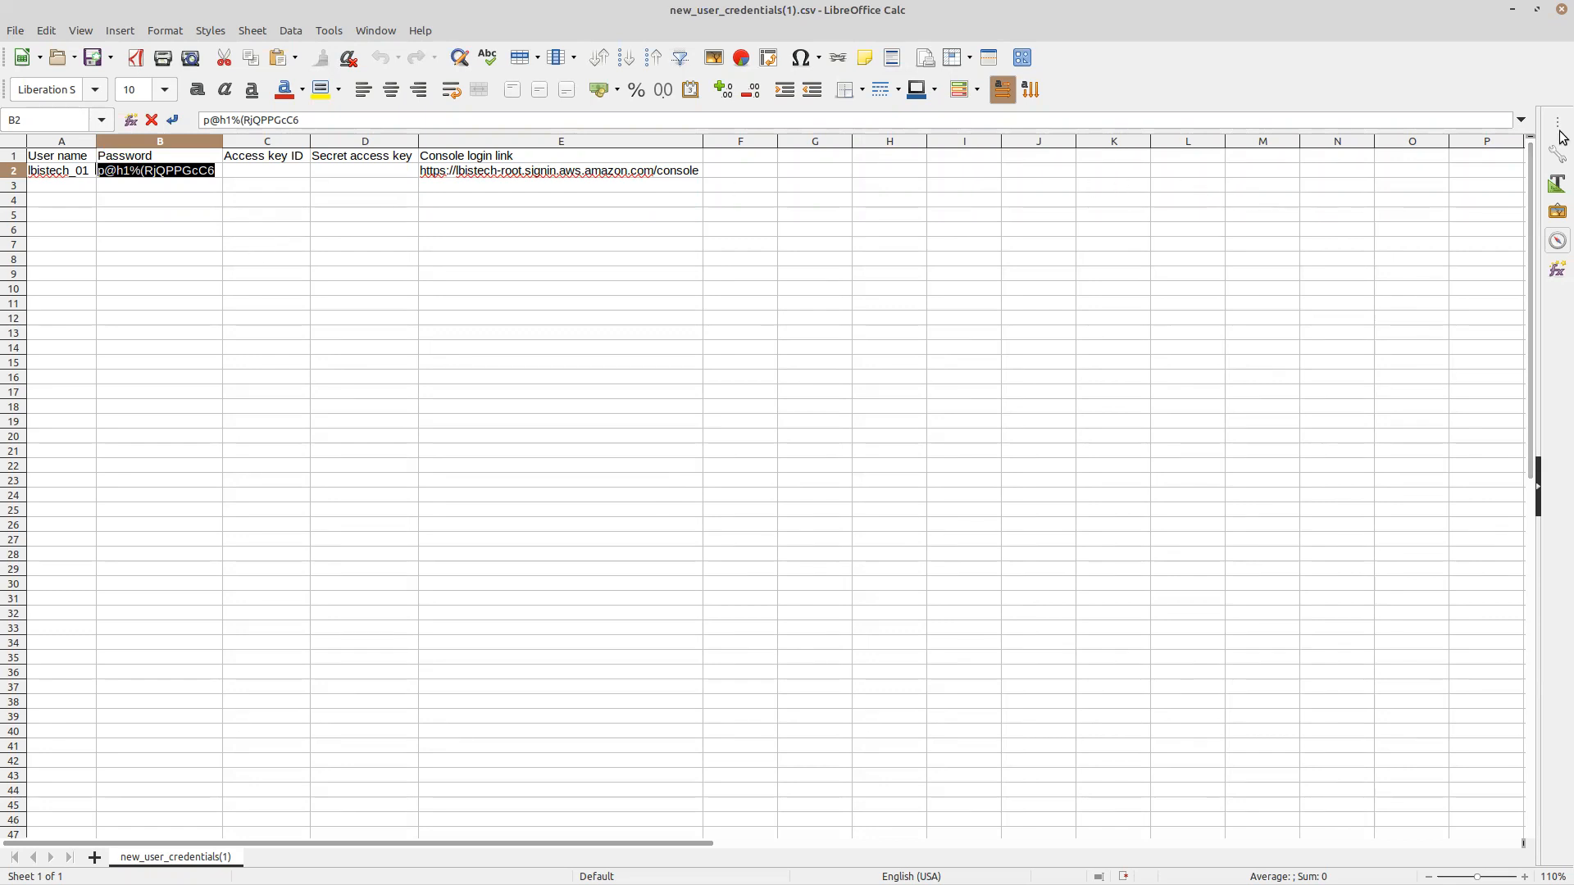
pyautogui.click(1512, 9)
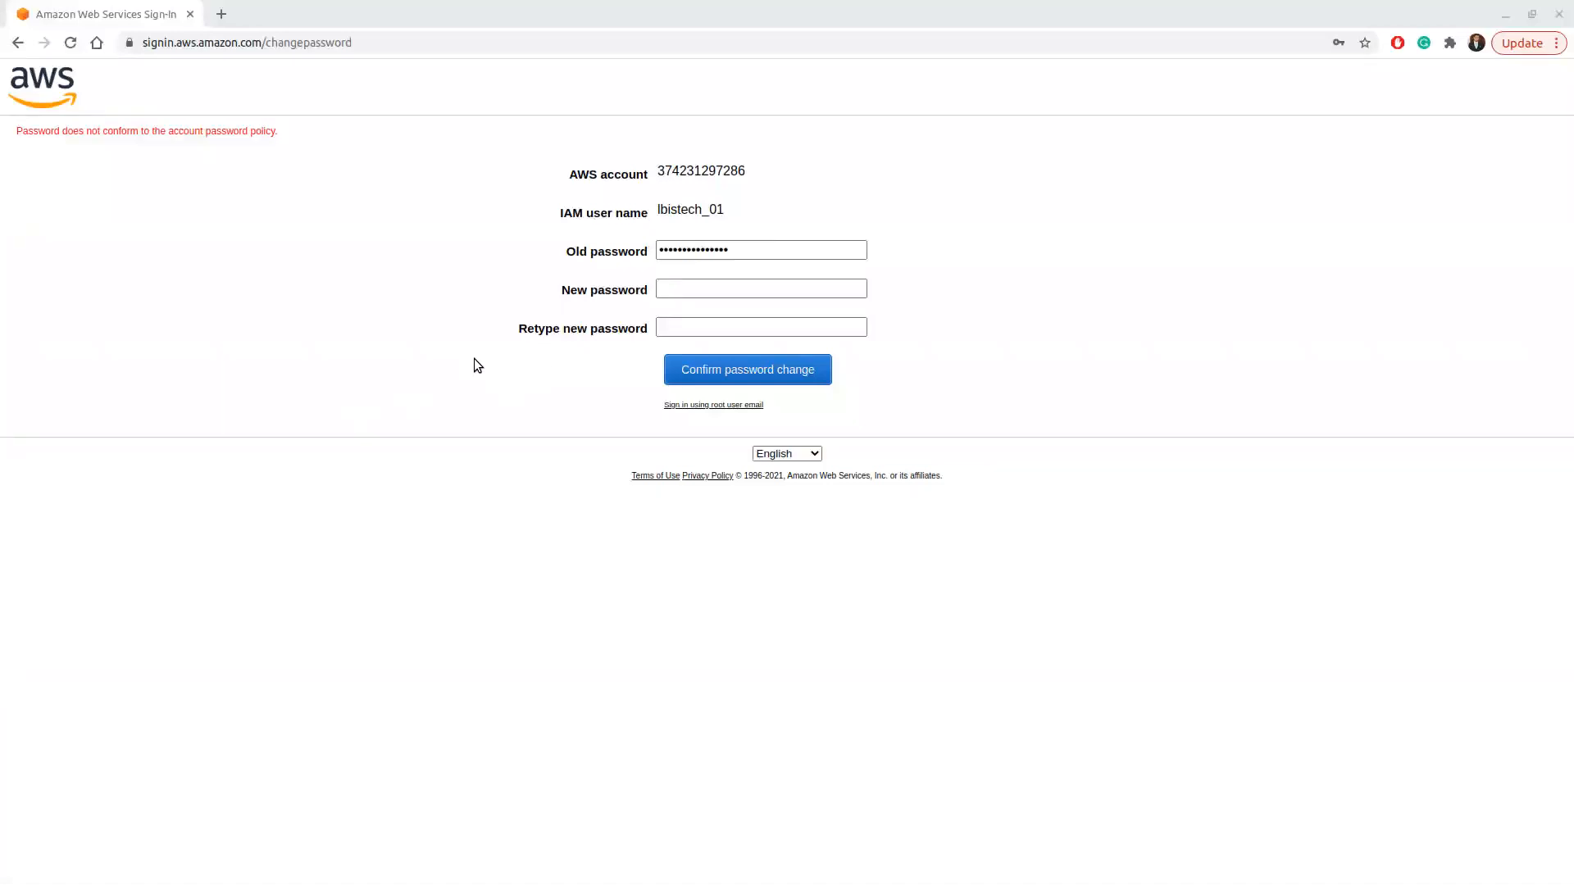
# Type a policy-compliant new password twice and submit the change.
pyautogui.click(833, 287)
pyautogui.write('••••••••')
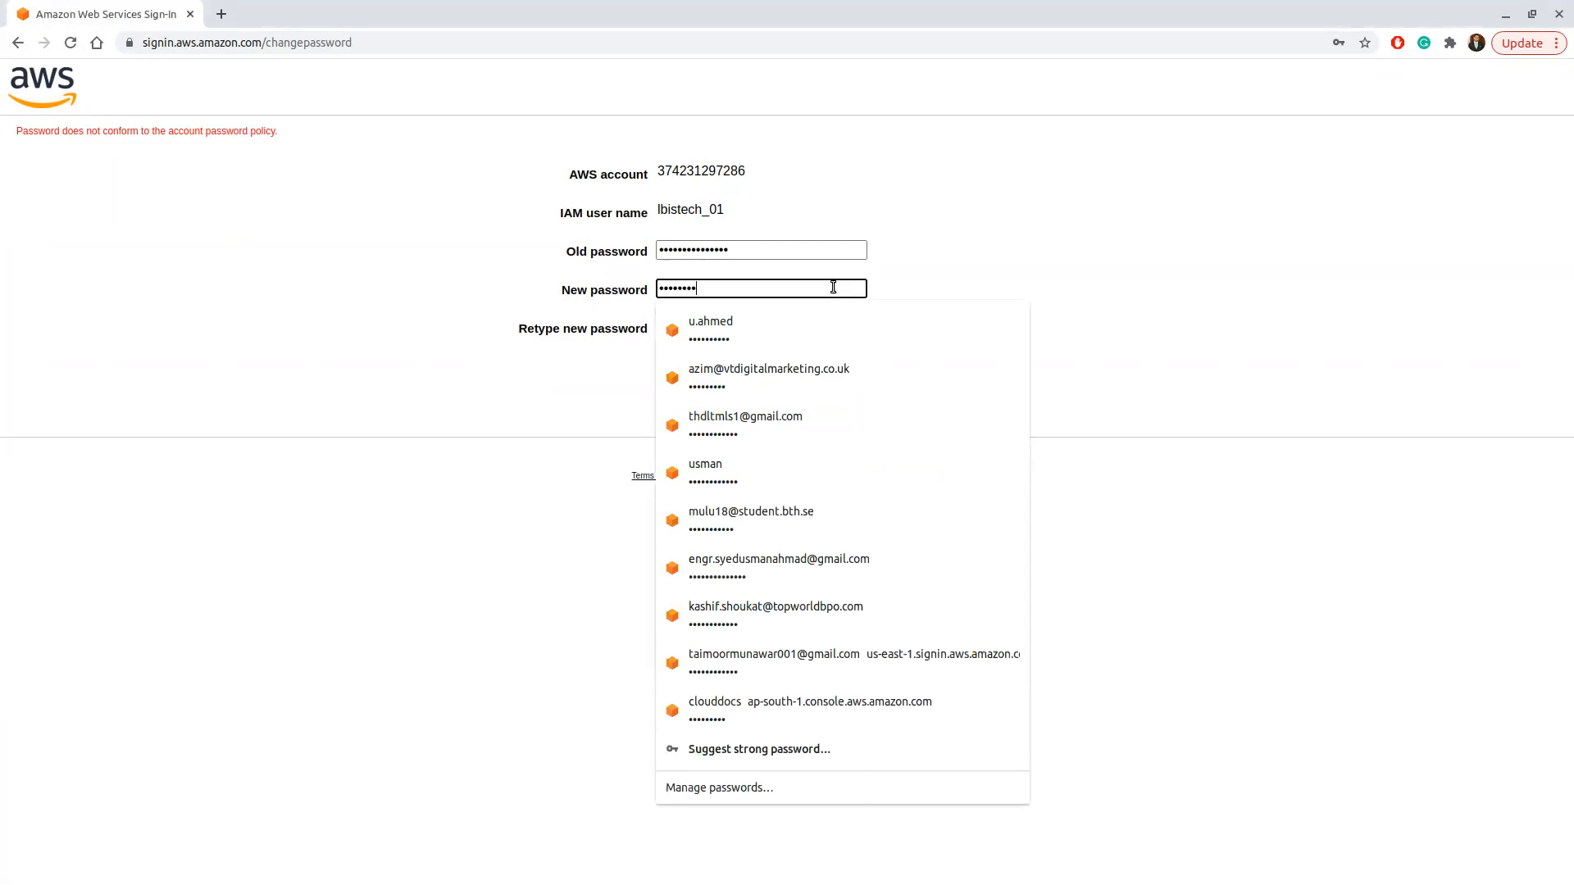
pyautogui.press('Tab')
pyautogui.write('•••••••••')
pyautogui.press('Tab')
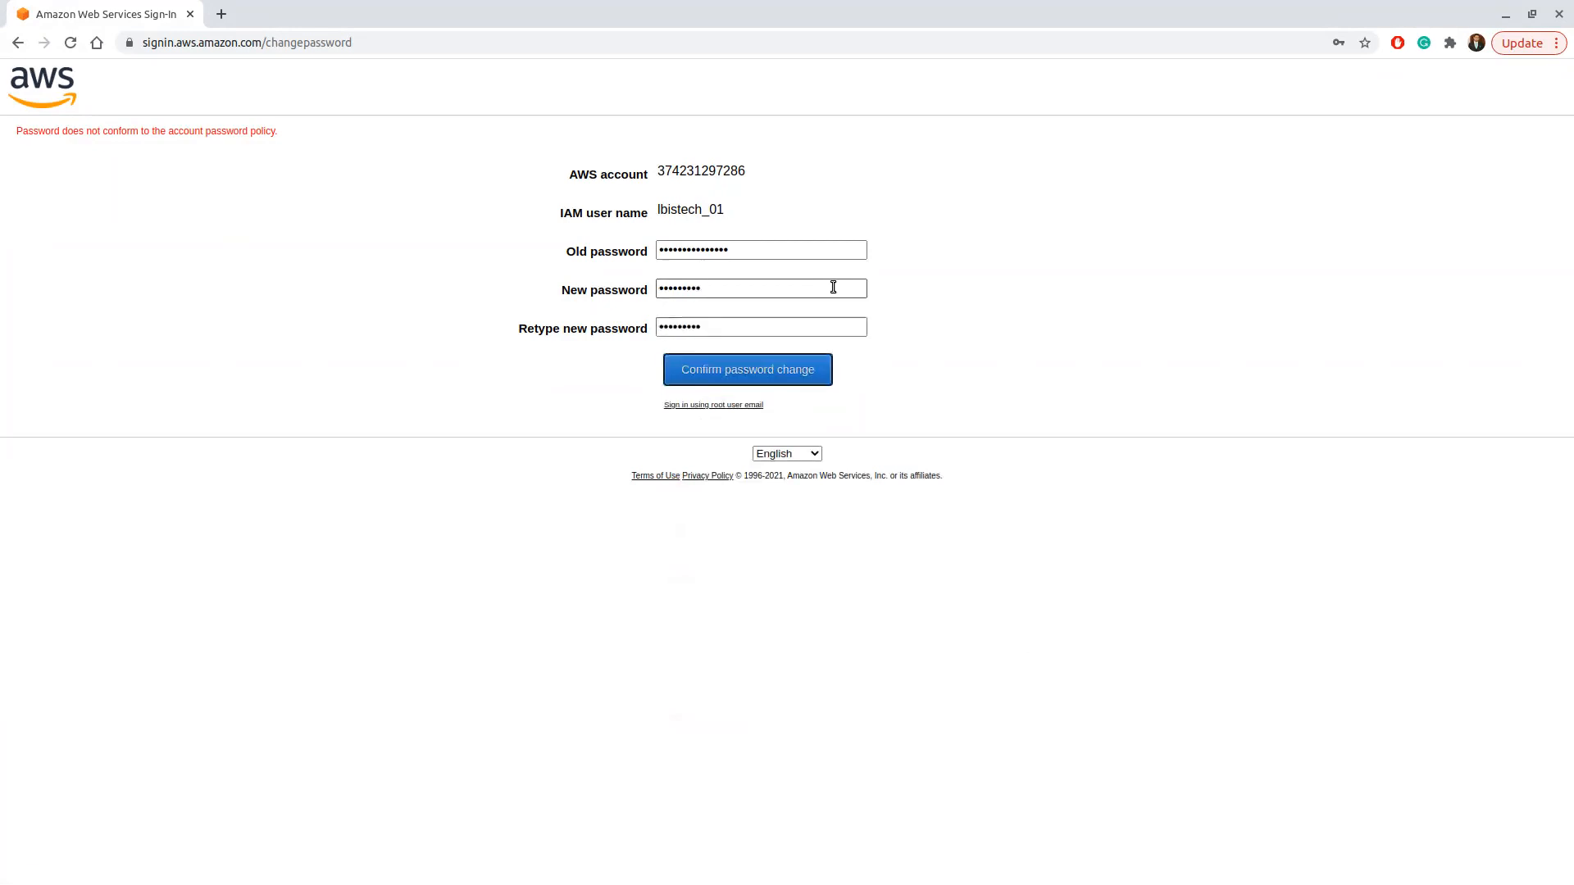
pyautogui.click(766, 377)
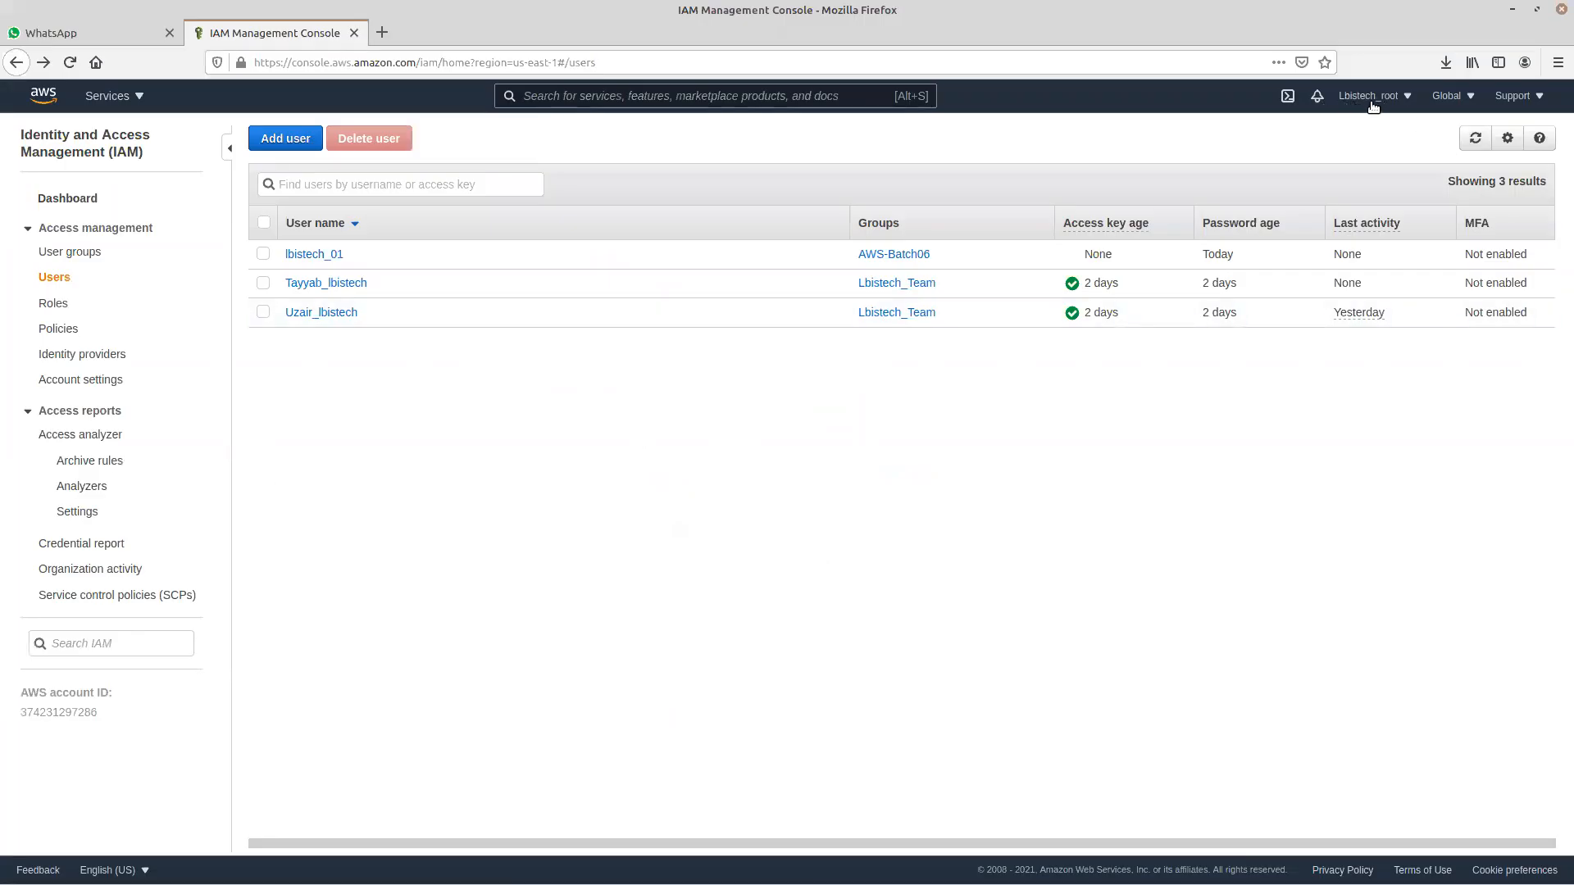
# Close the root account menu and dismiss the browser's save-password popup.
pyautogui.click(1381, 96)
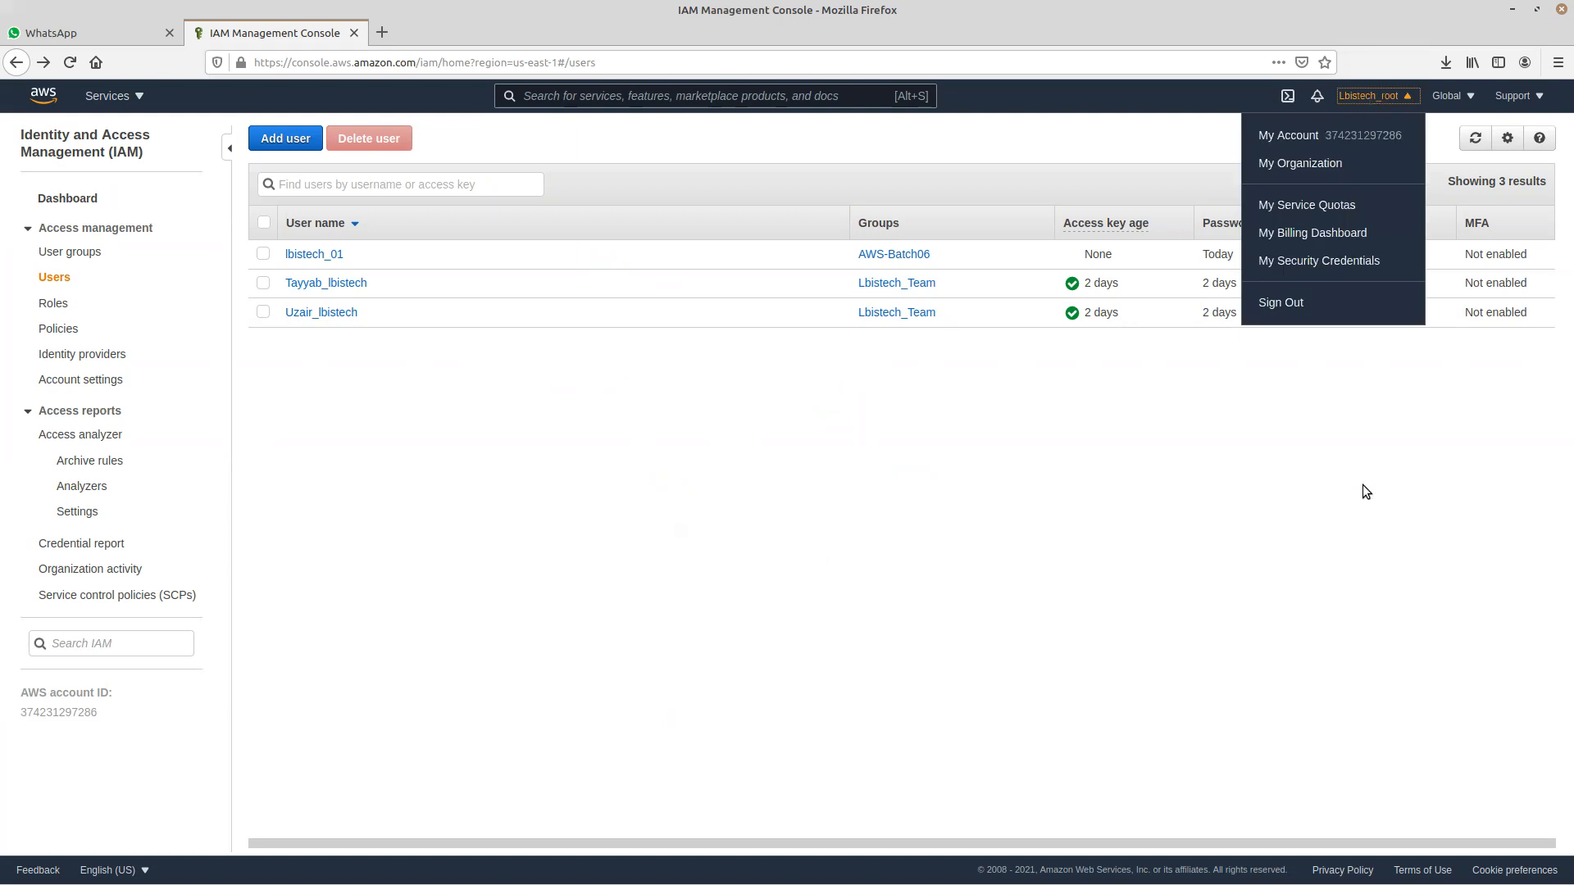
pyautogui.click(1334, 497)
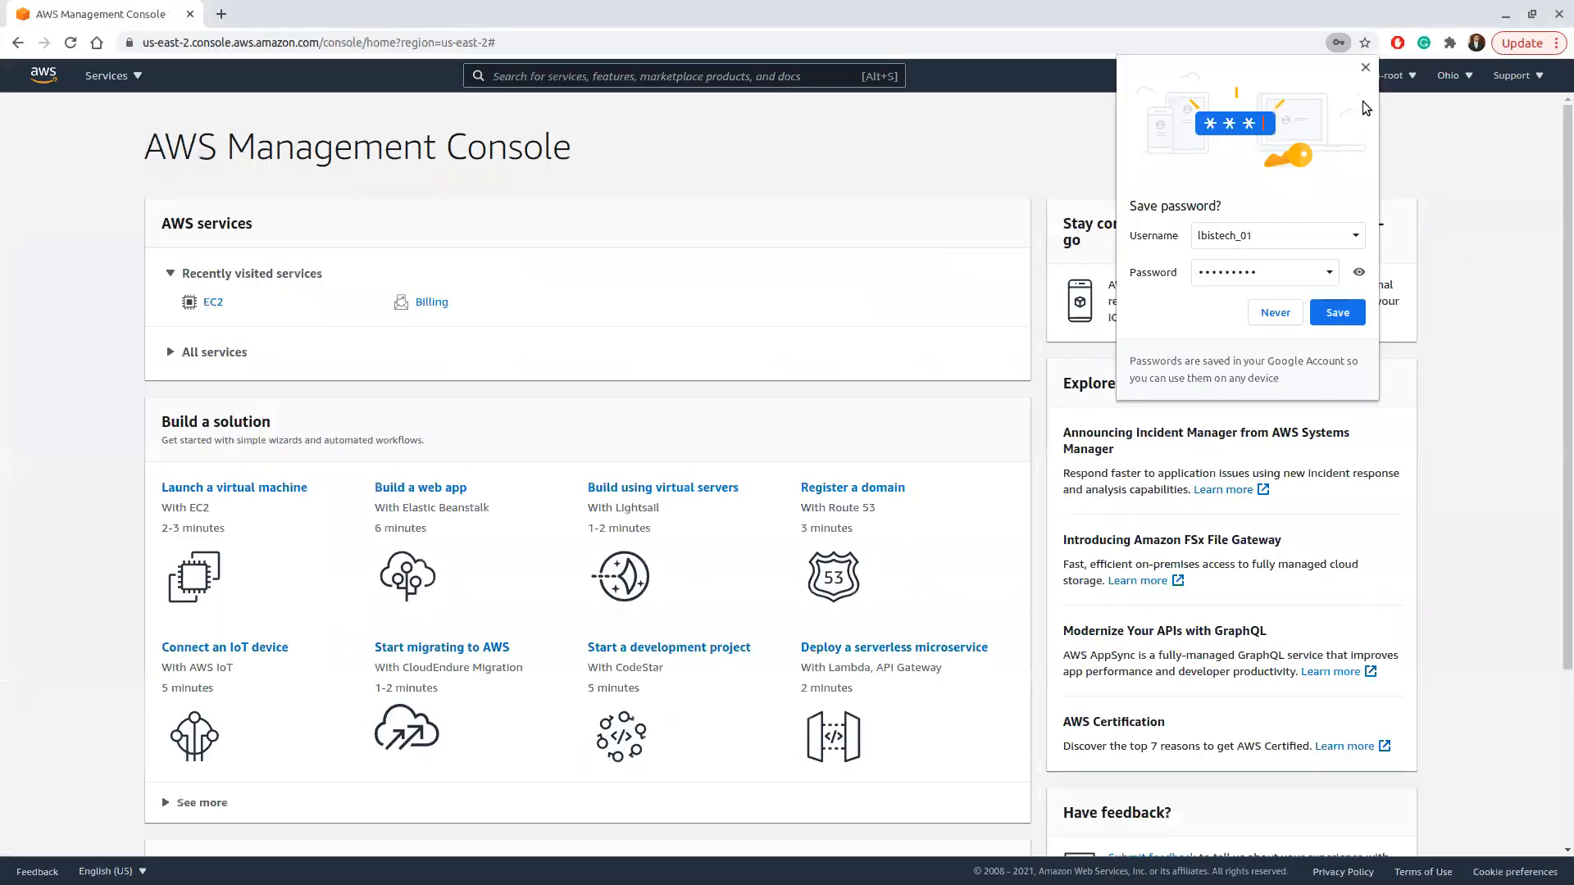
pyautogui.click(1299, 308)
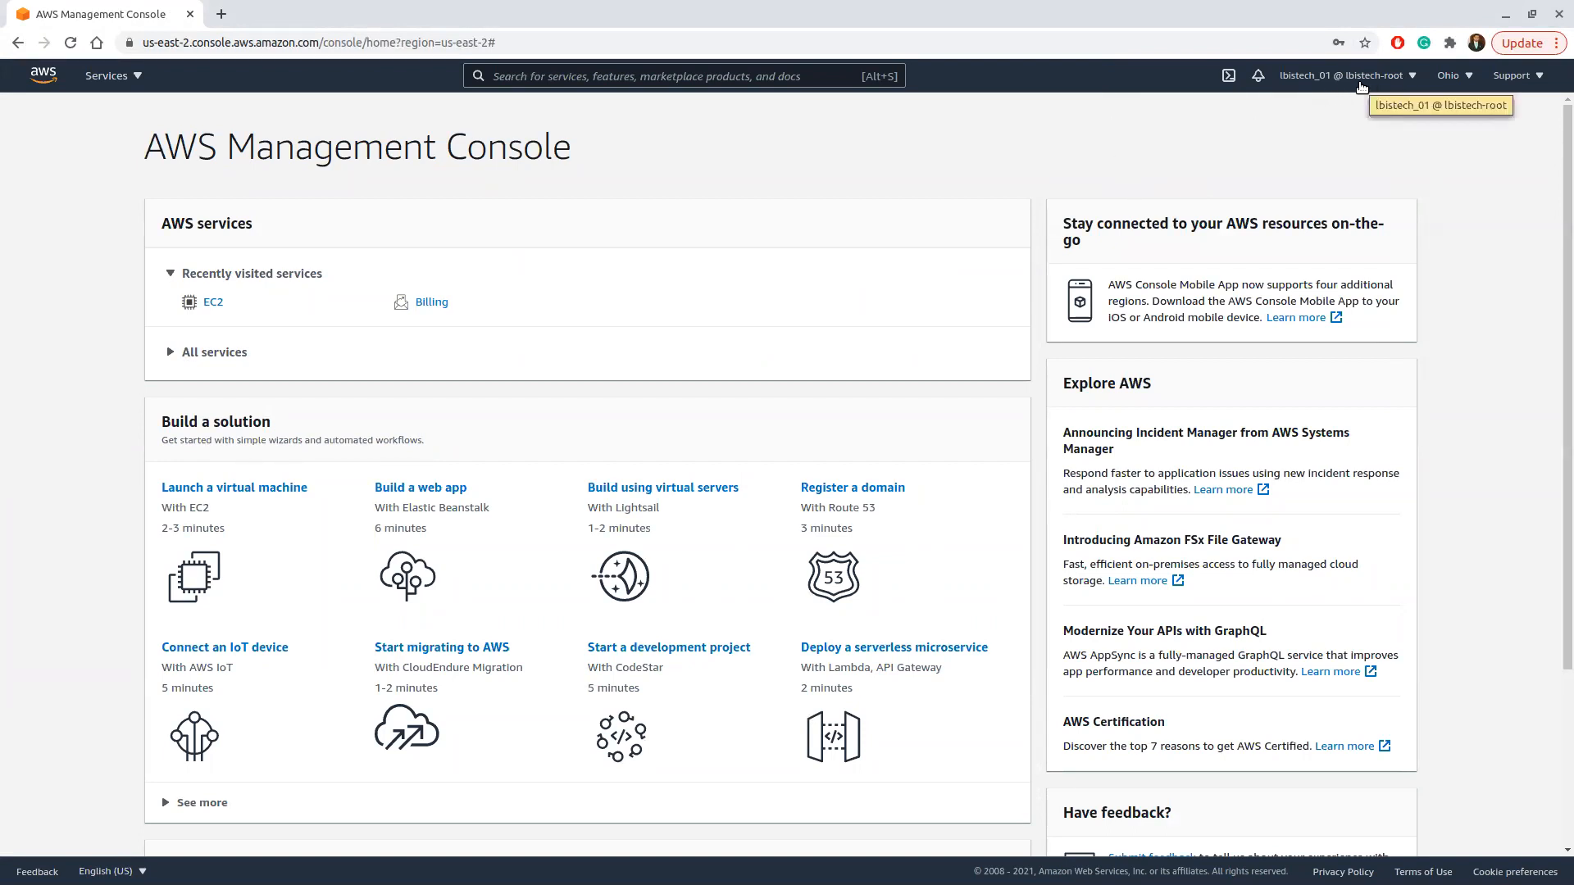
pyautogui.click(110, 76)
# Search the console for S3 and open the S3 service.
pyautogui.click(605, 74)
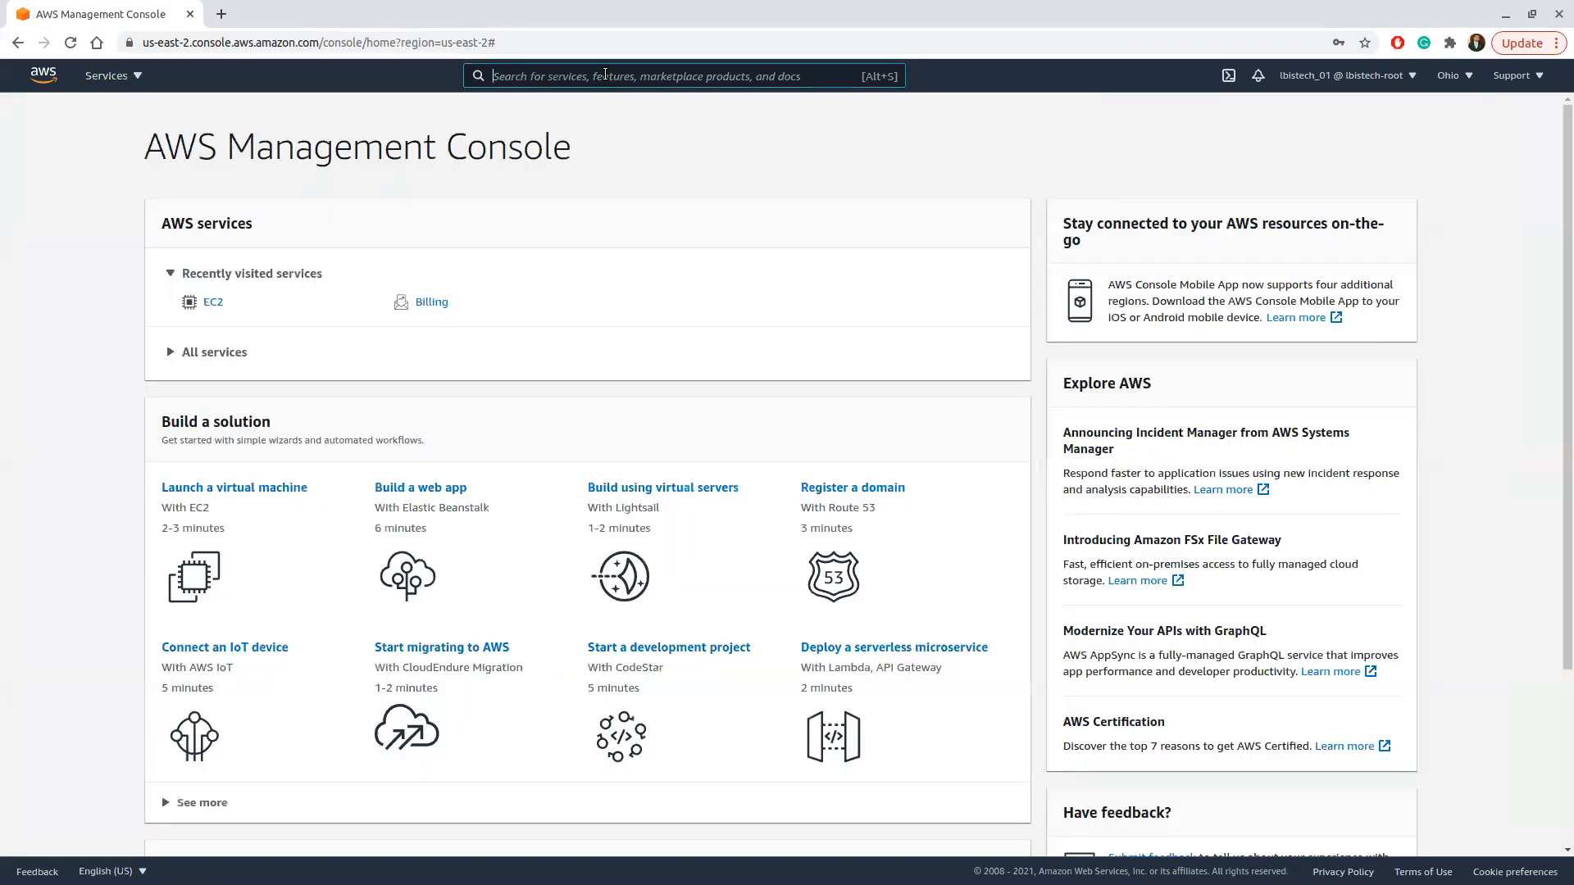
pyautogui.write('s2')
pyautogui.press('BackSpace')
pyautogui.write('3')
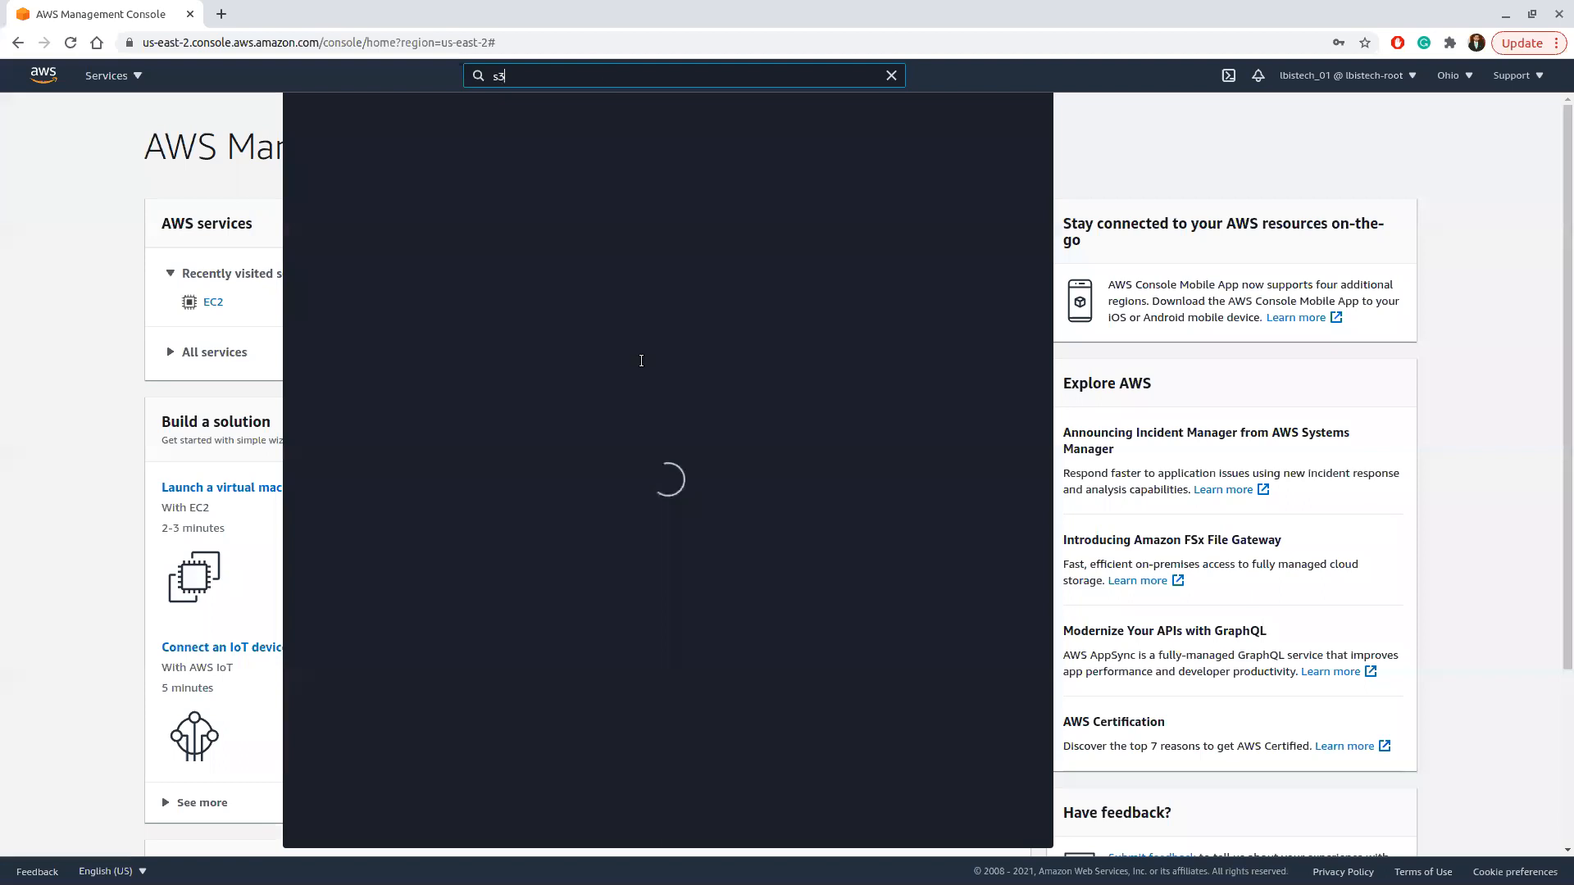
pyautogui.click(540, 210)
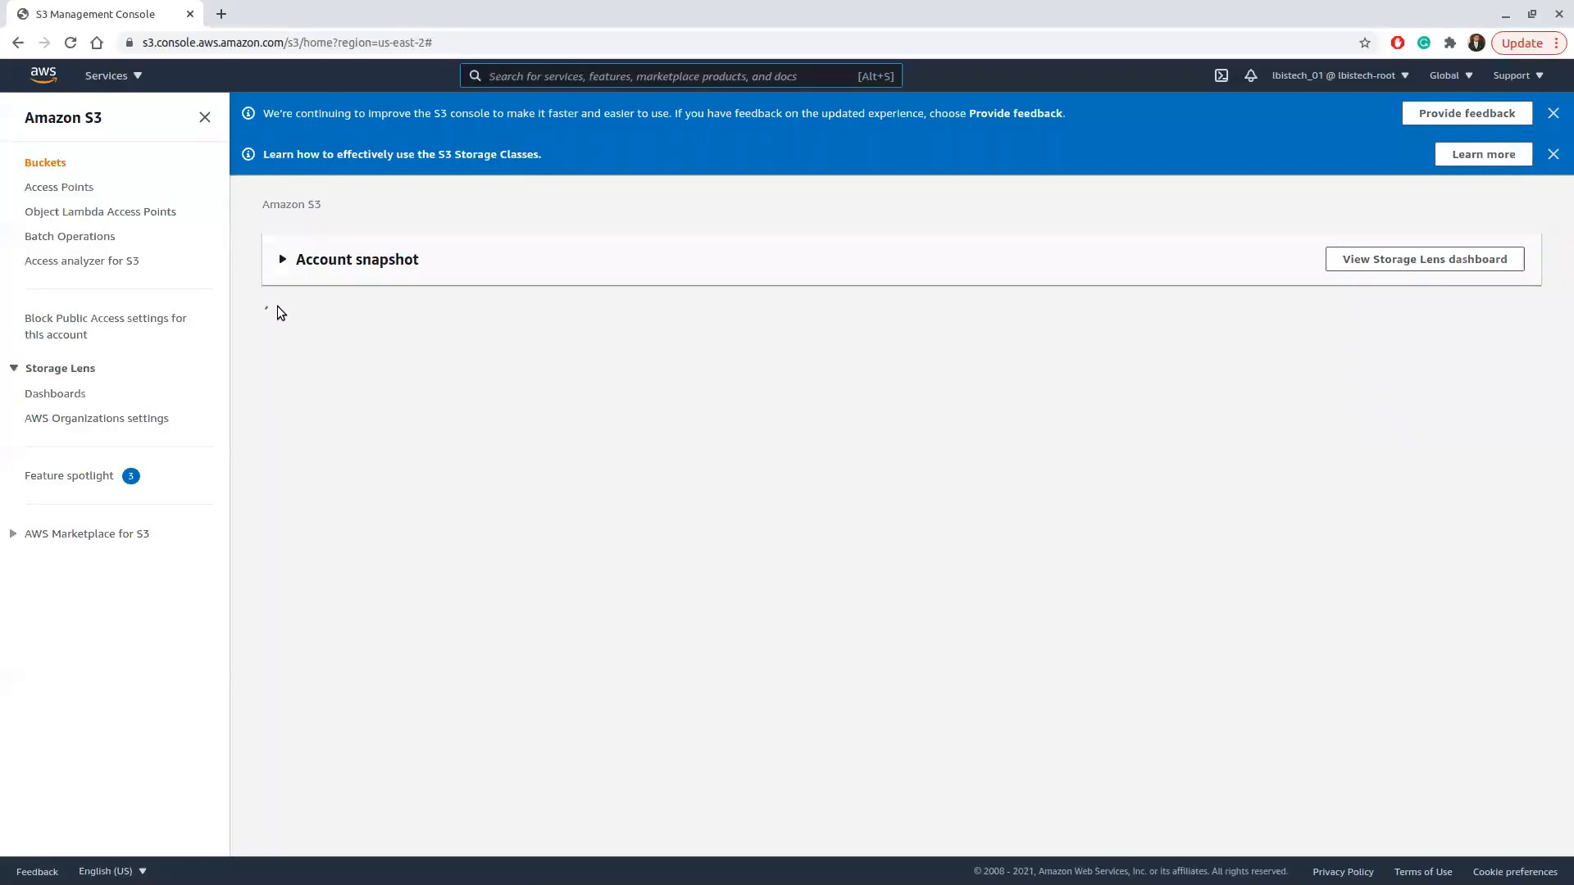
# Close the S3 banners and review the 'no permissions to list buckets' error.
pyautogui.click(1554, 115)
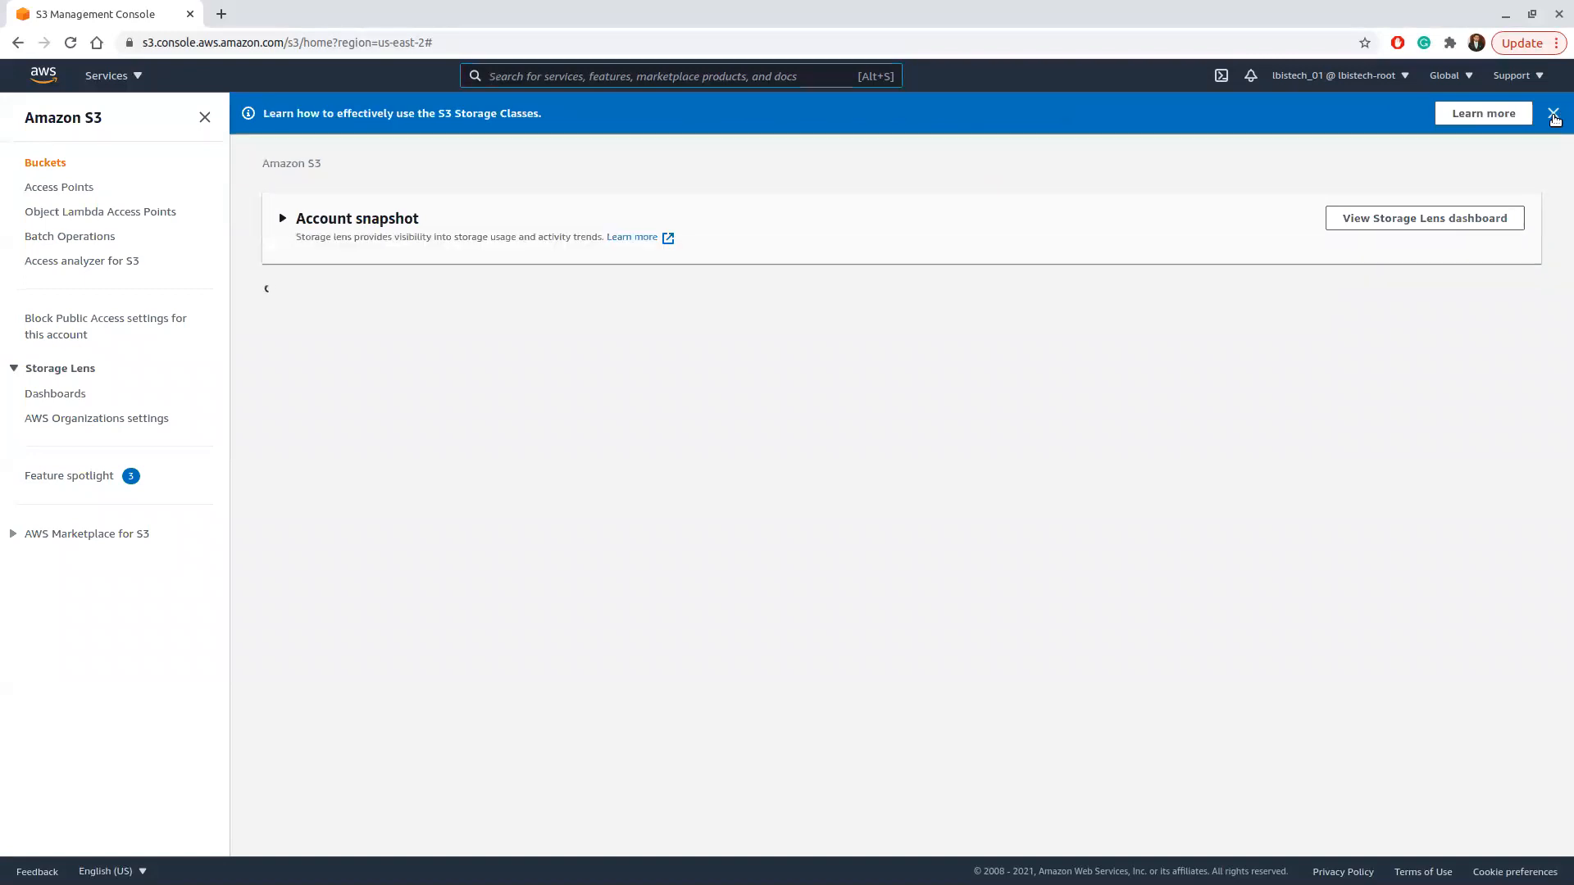
pyautogui.click(1555, 116)
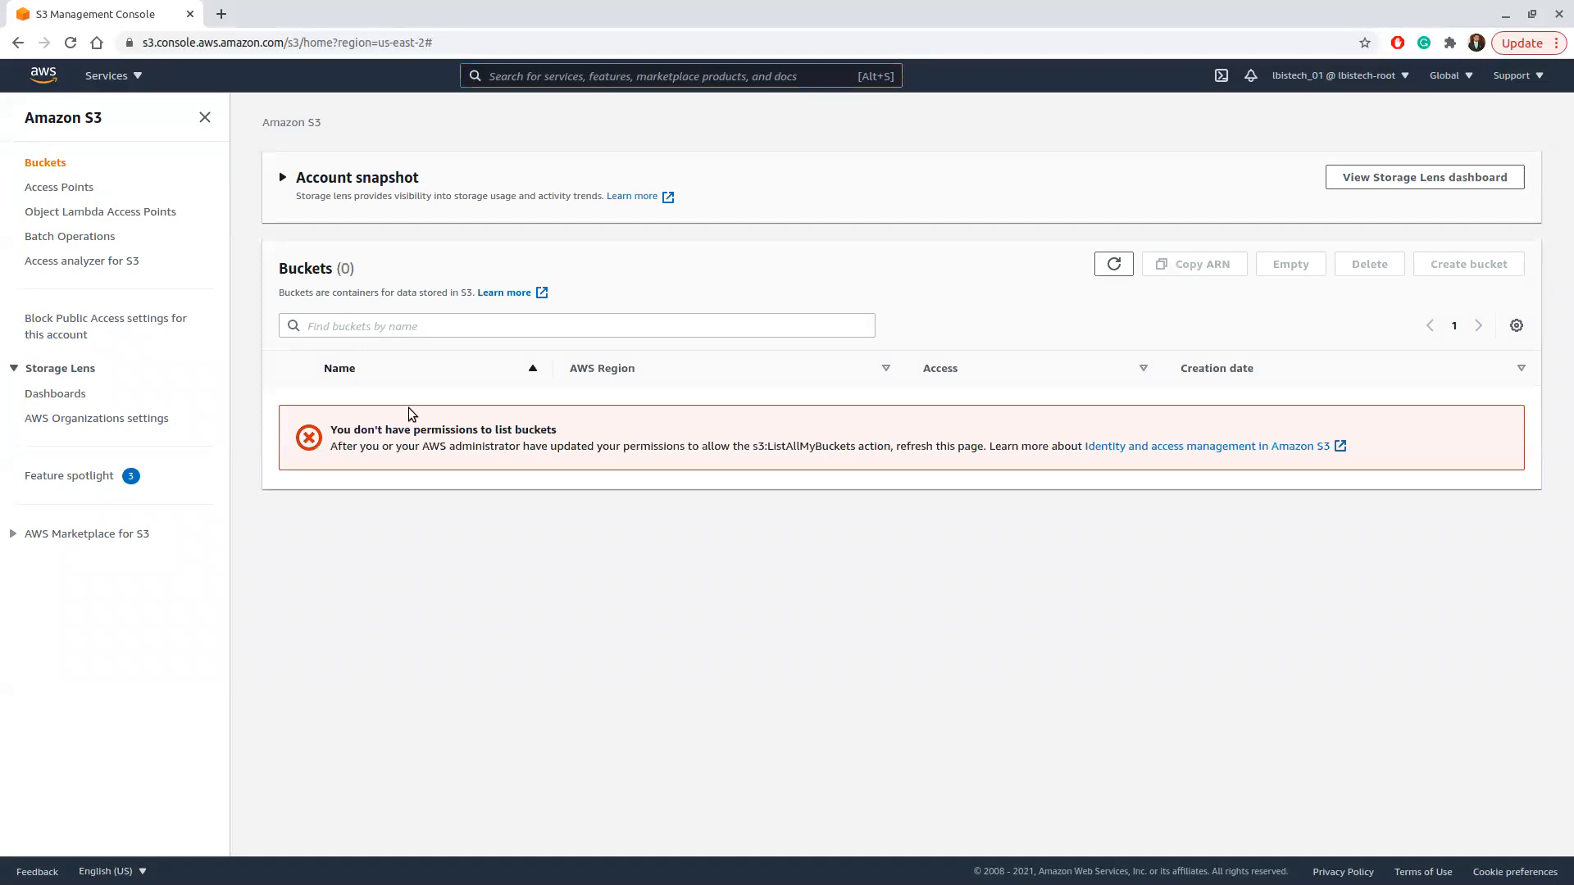
pyautogui.moveTo(330, 428); pyautogui.dragTo(734, 432)
pyautogui.click(789, 472)
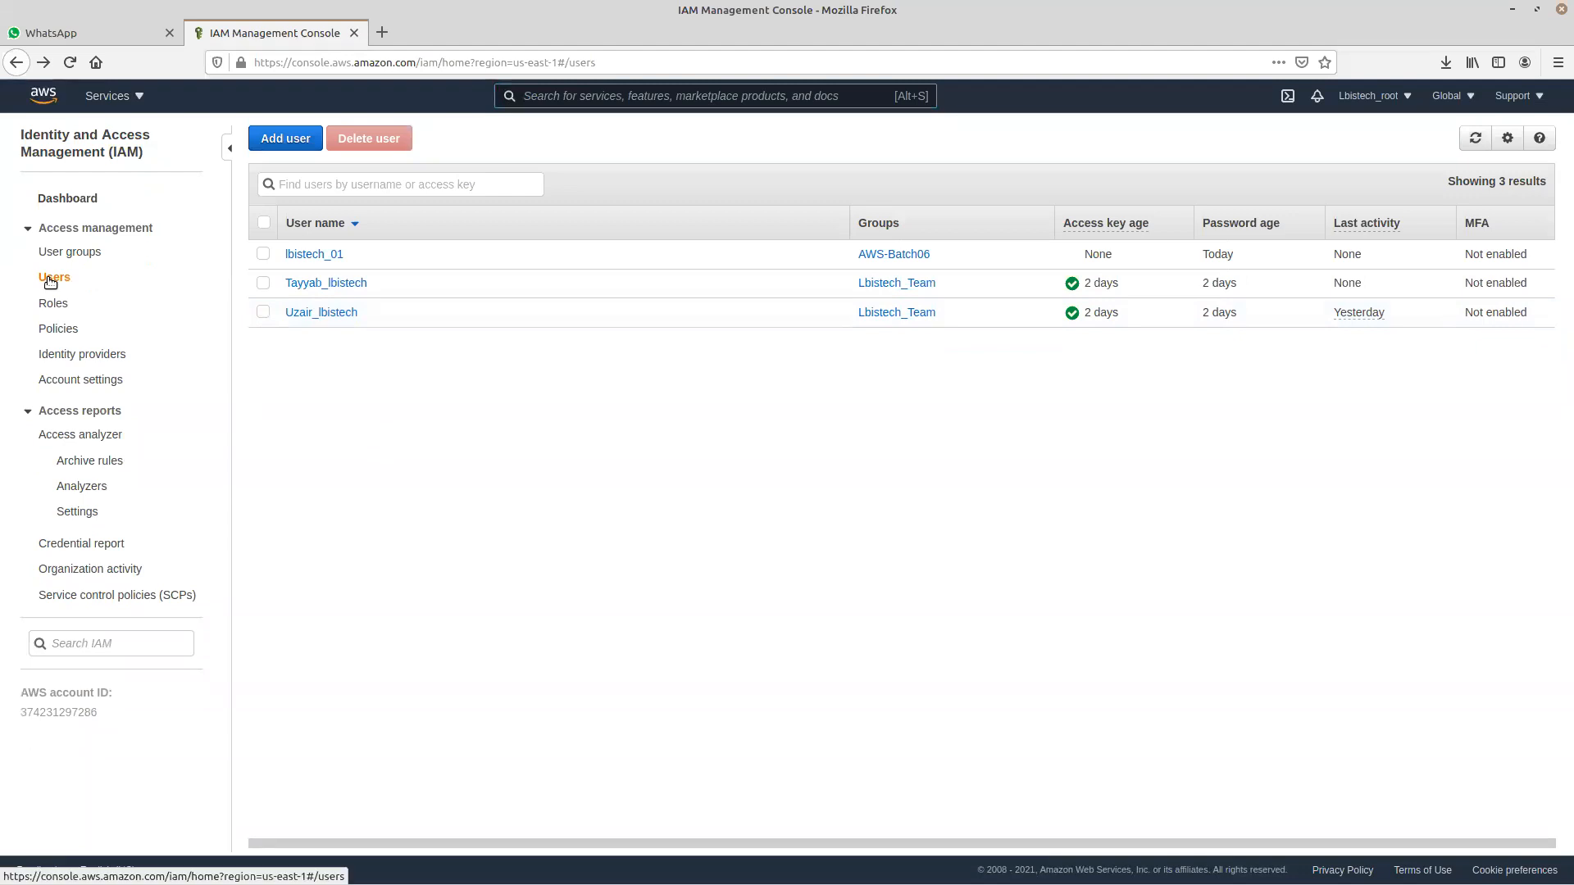
# Go from the new user to the AWS-Batch06 group's Permissions tab and open Add permissions.
pyautogui.click(316, 254)
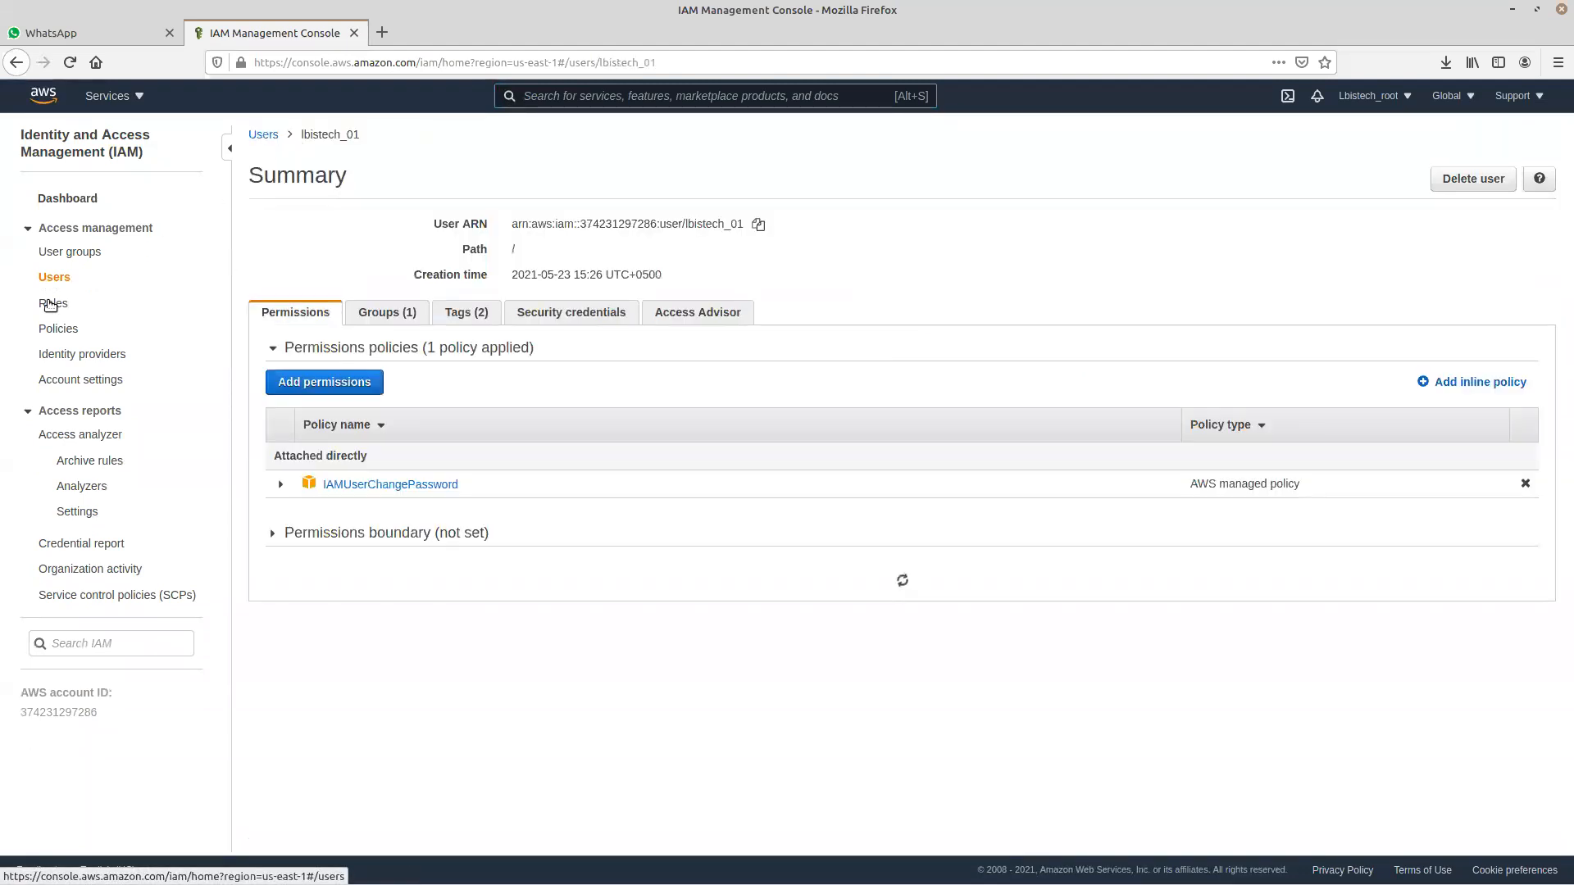
pyautogui.click(68, 253)
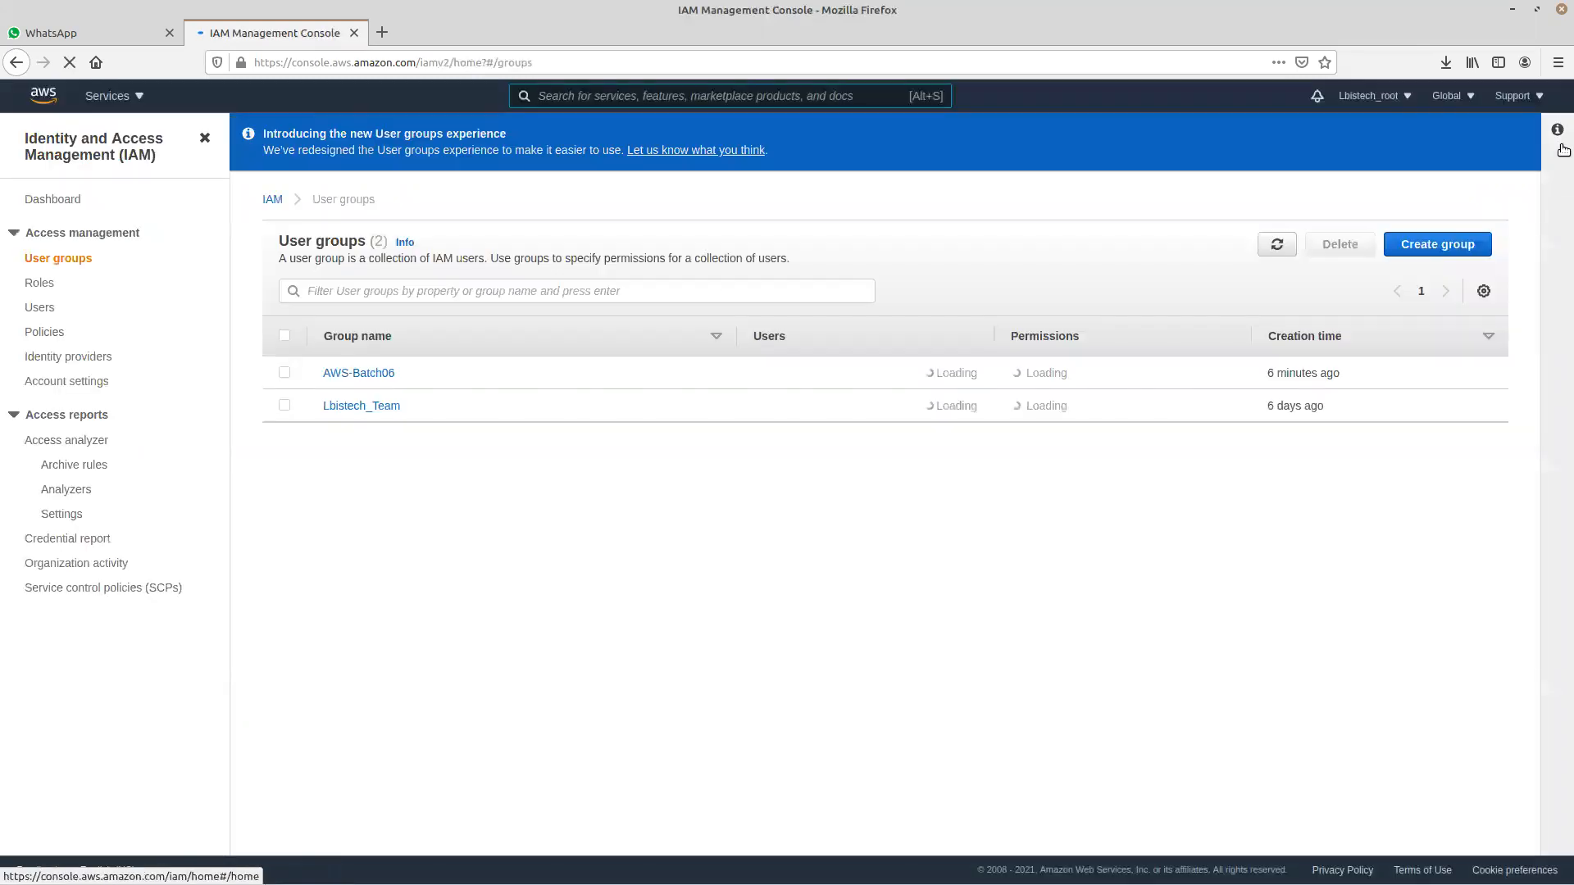
pyautogui.click(358, 373)
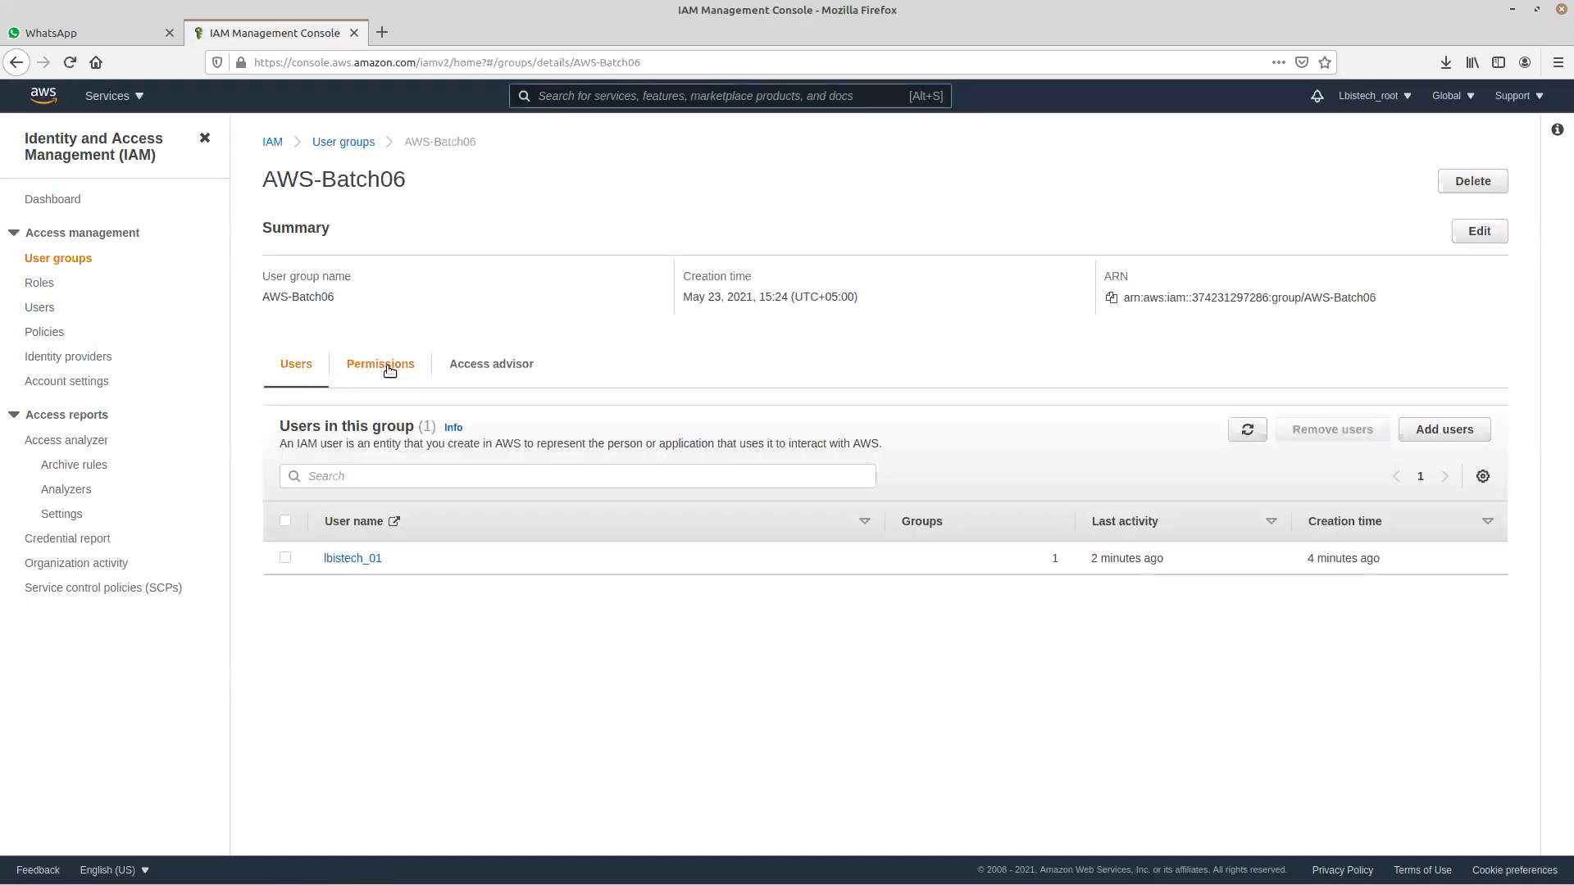
pyautogui.click(388, 369)
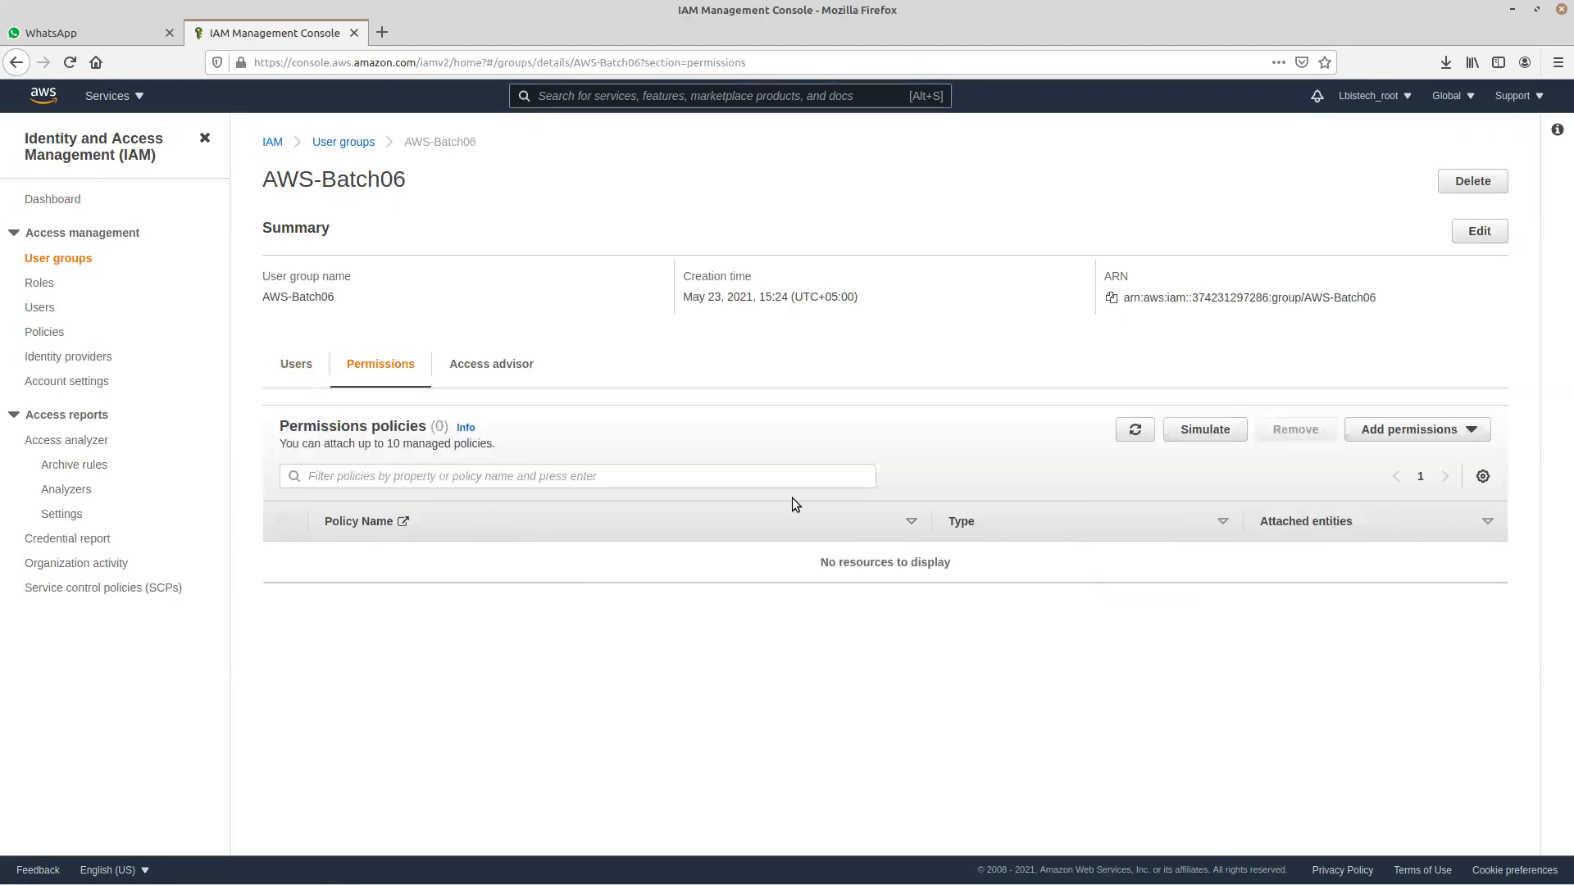
pyautogui.click(1441, 432)
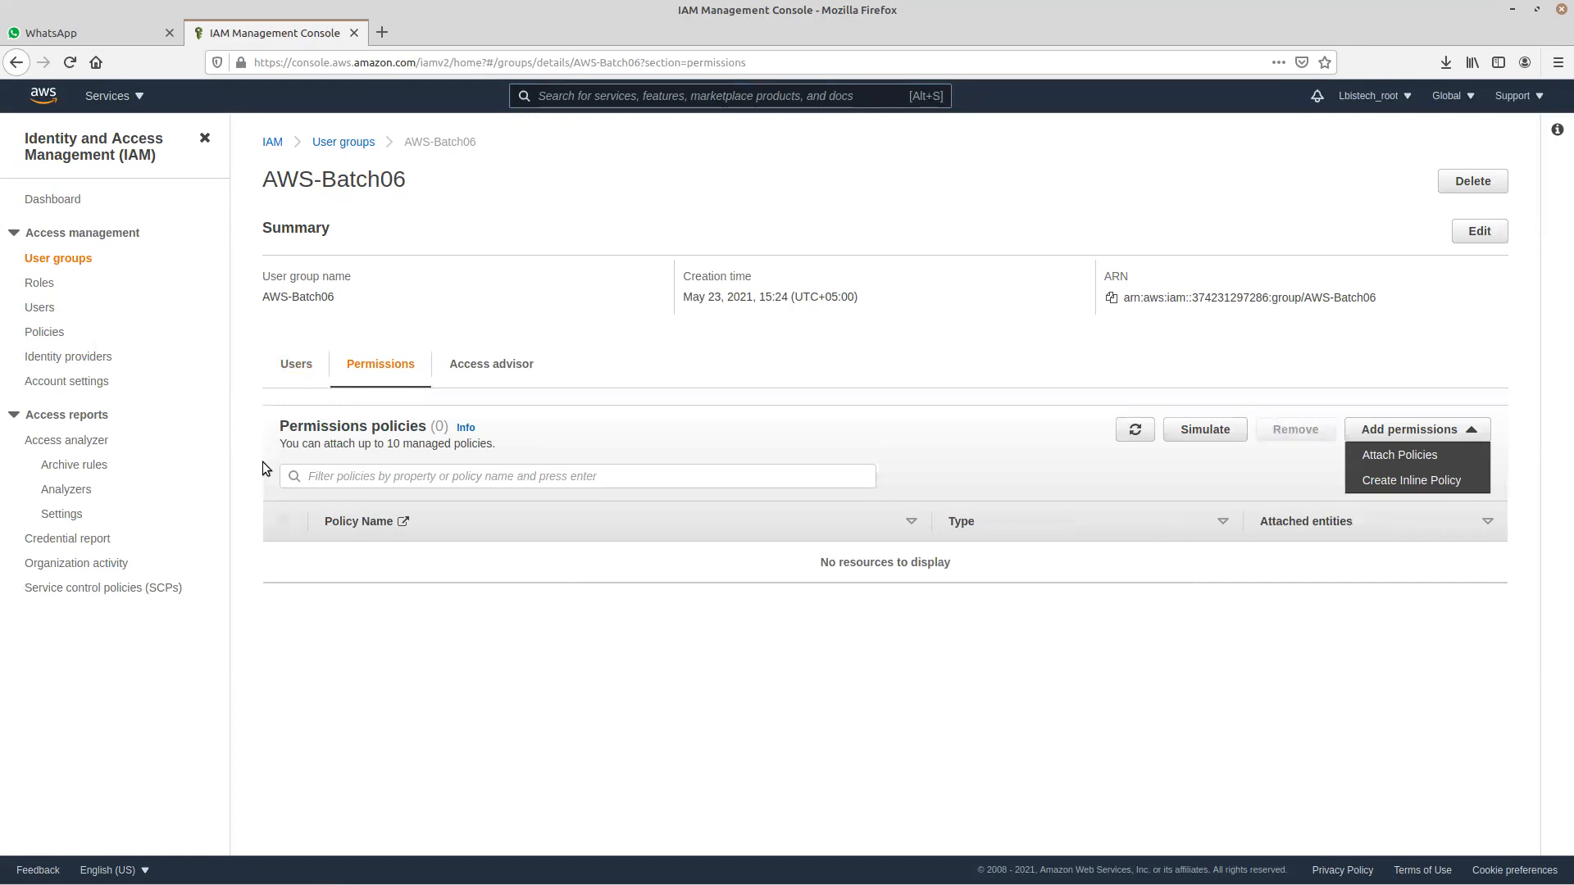
# Choose Attach Policies and start filtering the policy list for S3.
pyautogui.click(1380, 459)
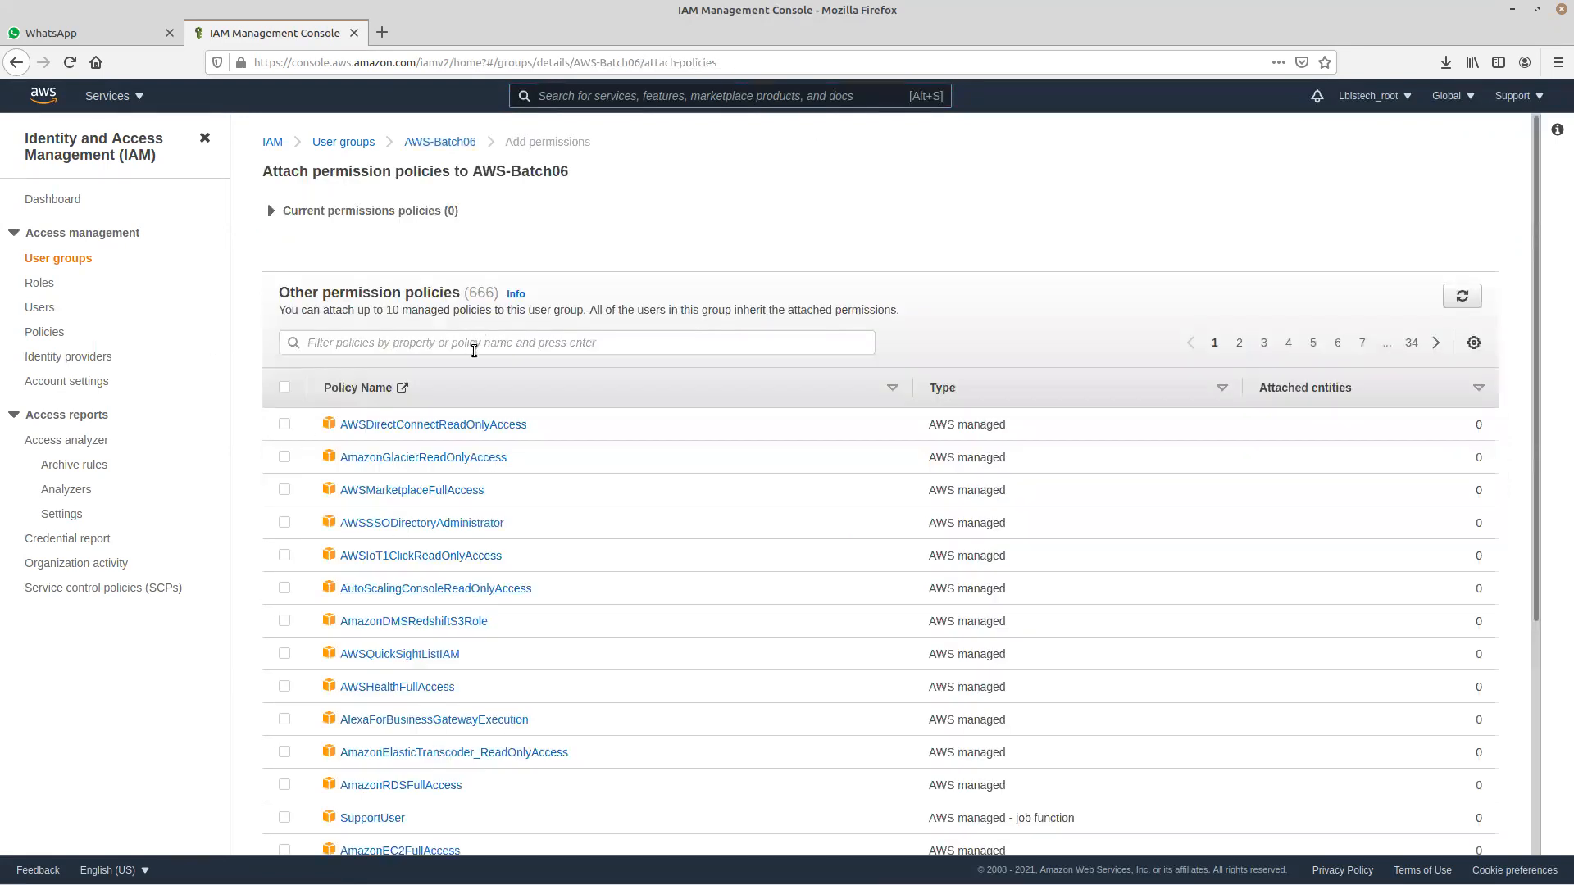
pyautogui.click(473, 352)
pyautogui.write('s3')
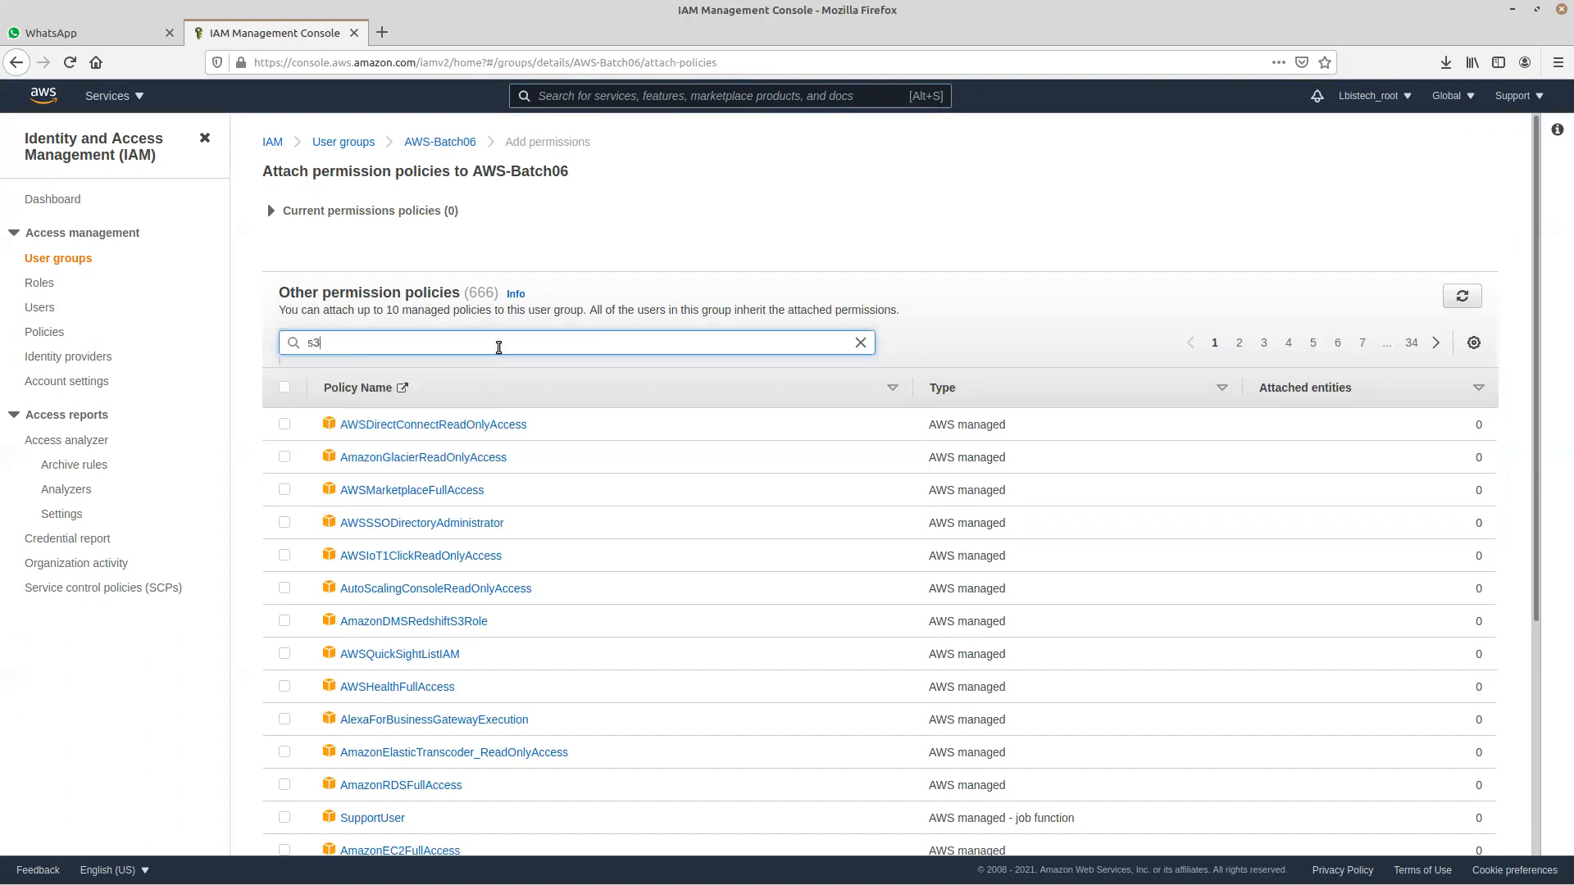
pyautogui.write('F')
pyautogui.scroll(-1, 401, 397)
pyautogui.scroll(1, 400, 391)
pyautogui.moveTo(356, 354); pyautogui.dragTo(335, 356)
# Filter by 'S3Full' and attach AmazonS3FullAccess to the AWS-Batch06 group.
pyautogui.click(426, 341)
pyautogui.press('BackSpace')
pyautogui.press('BackSpace')
pyautogui.press('BackSpace')
pyautogui.write('S3Full')
pyautogui.press('Return')
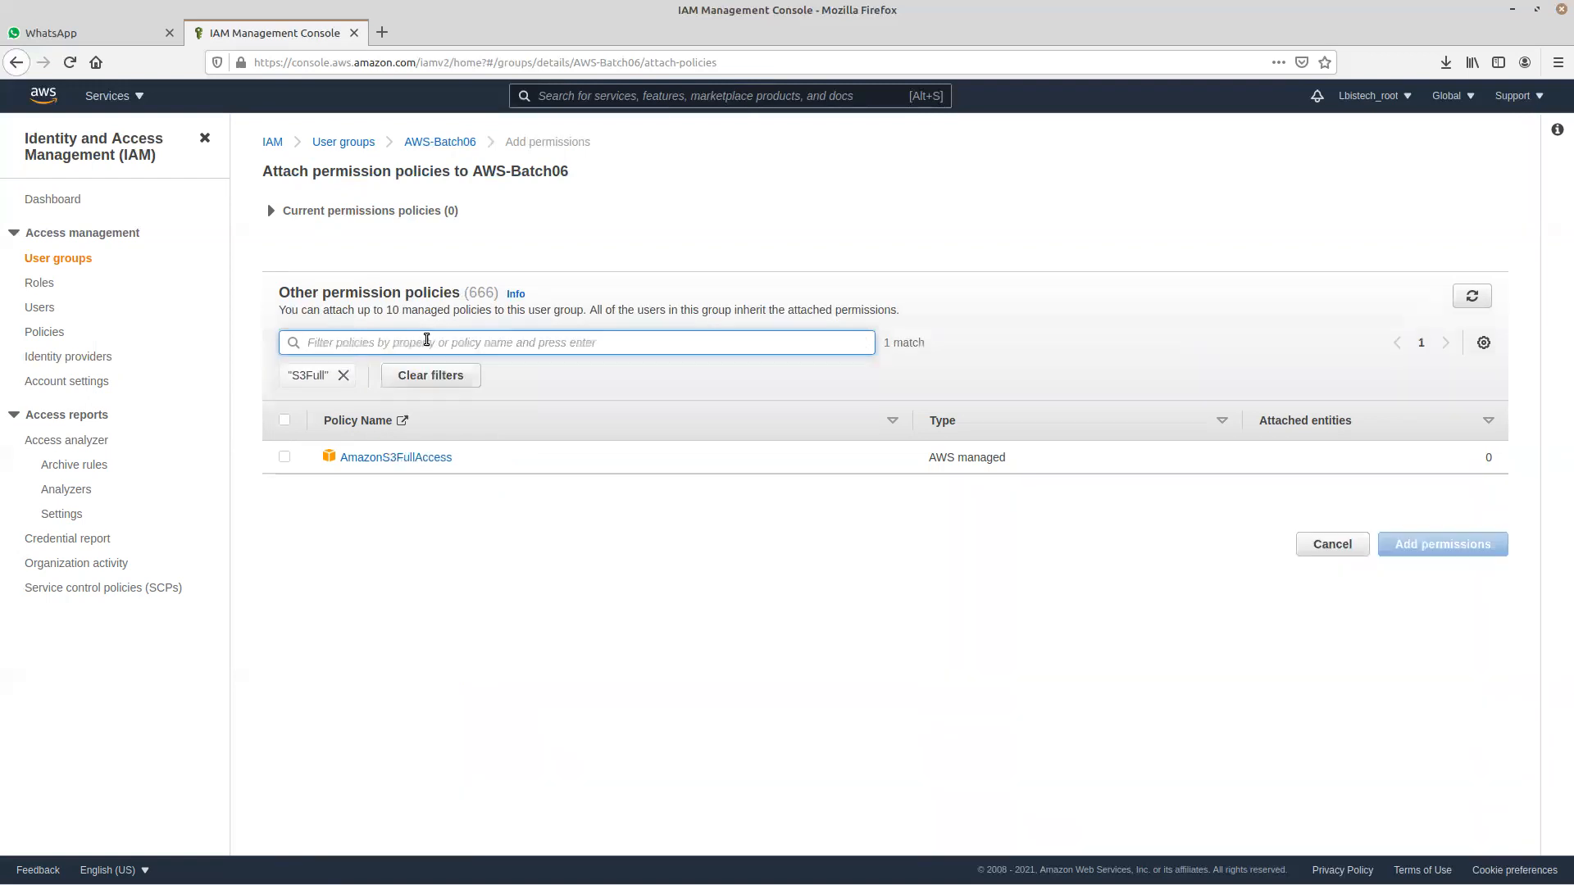
pyautogui.click(284, 457)
pyautogui.click(1430, 548)
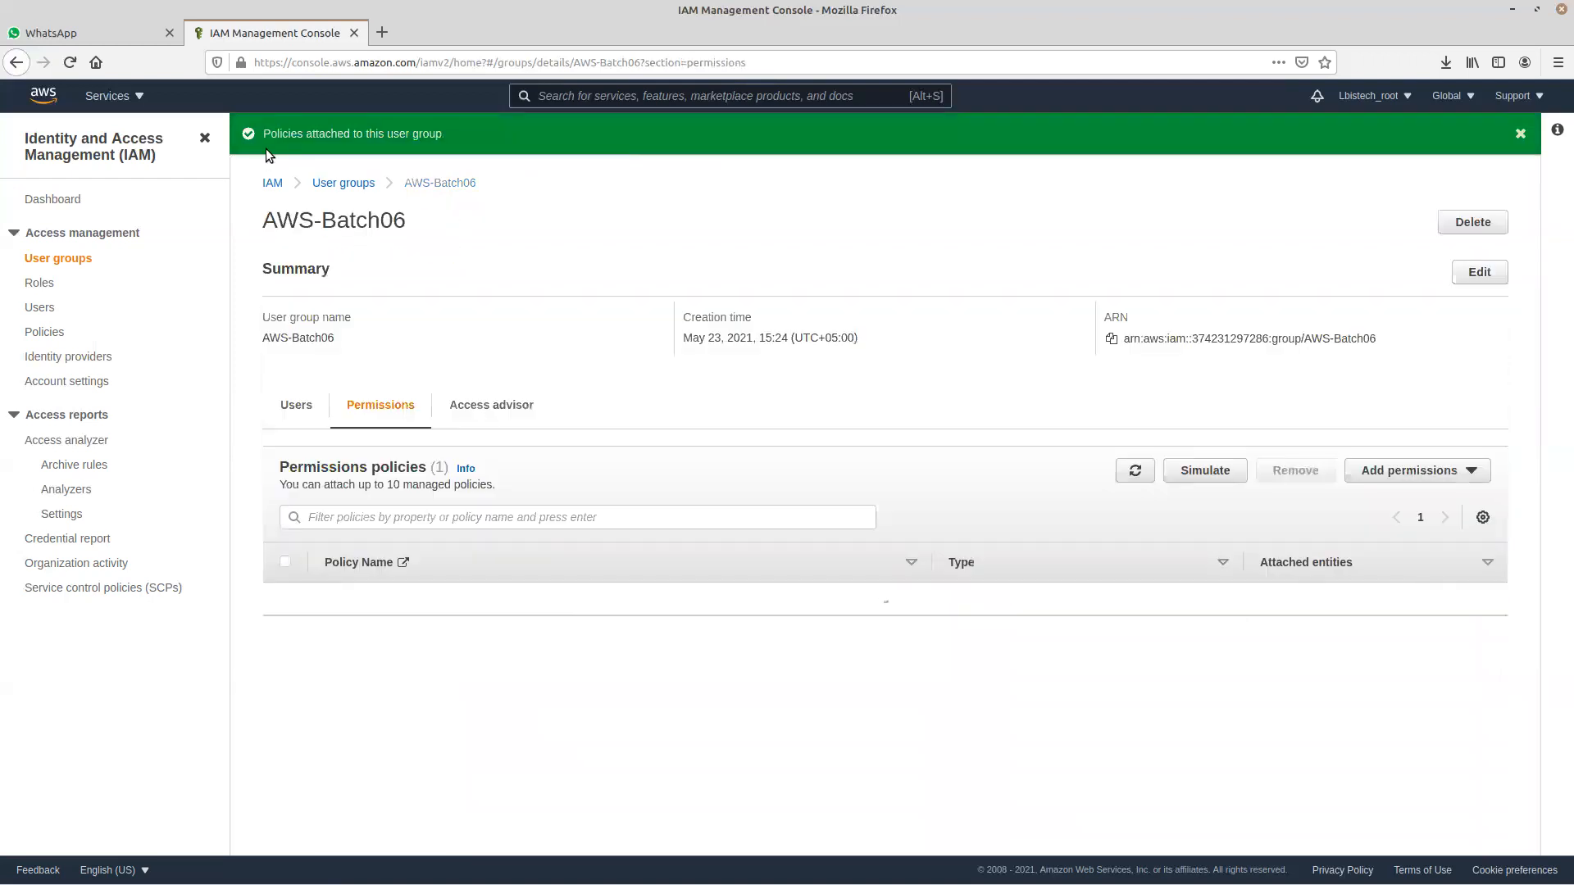
pyautogui.click(1509, 11)
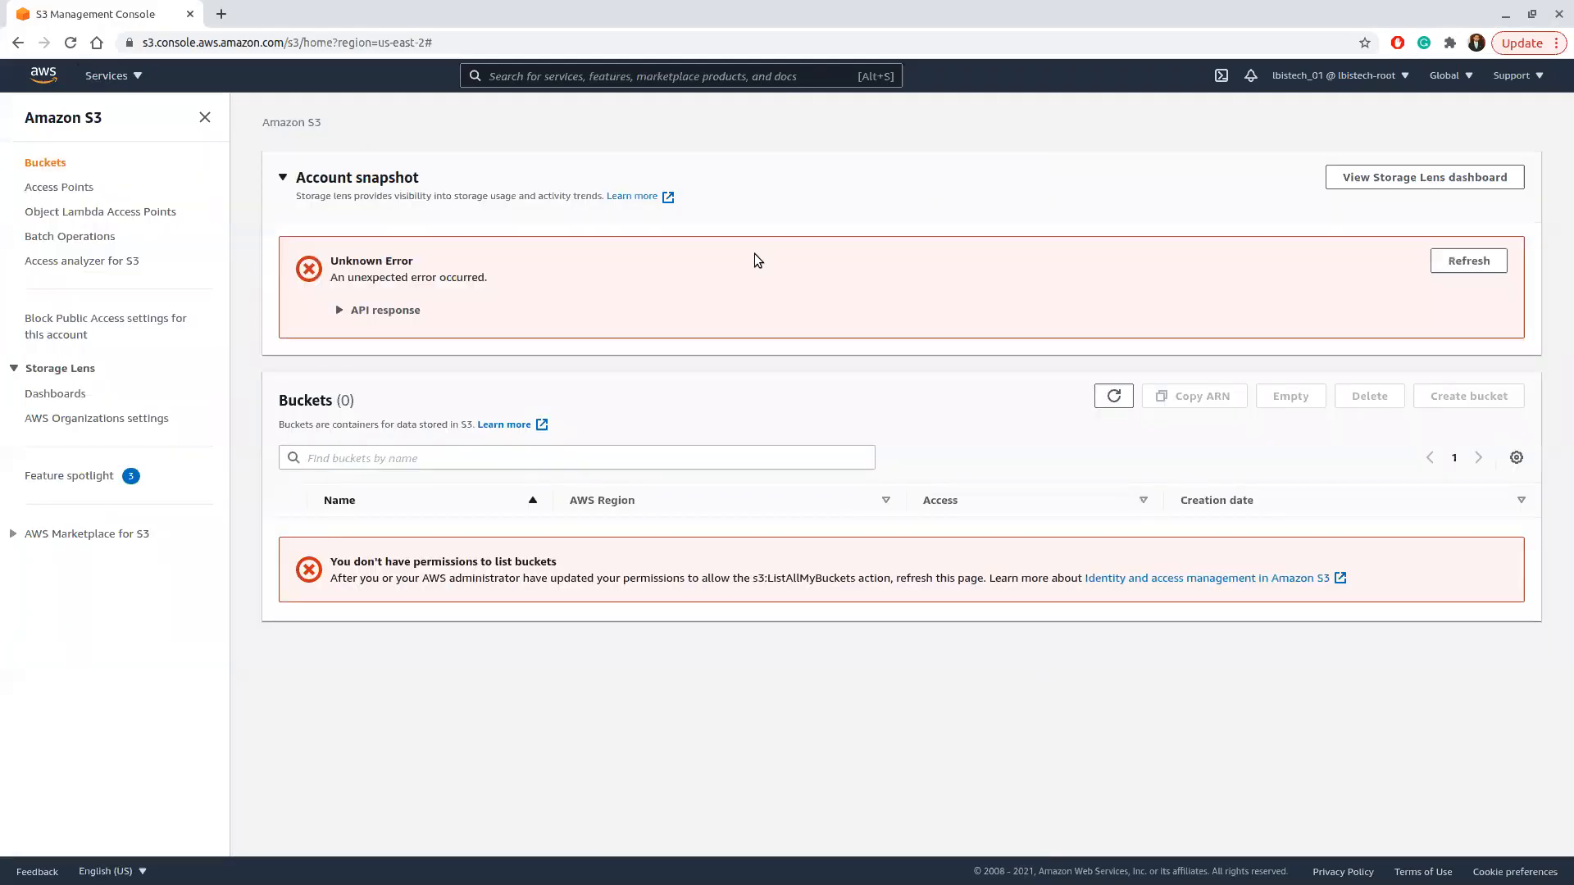
# Reload S3 to confirm bucket access, open Create bucket, then return to the buckets overview.
pyautogui.click(765, 187)
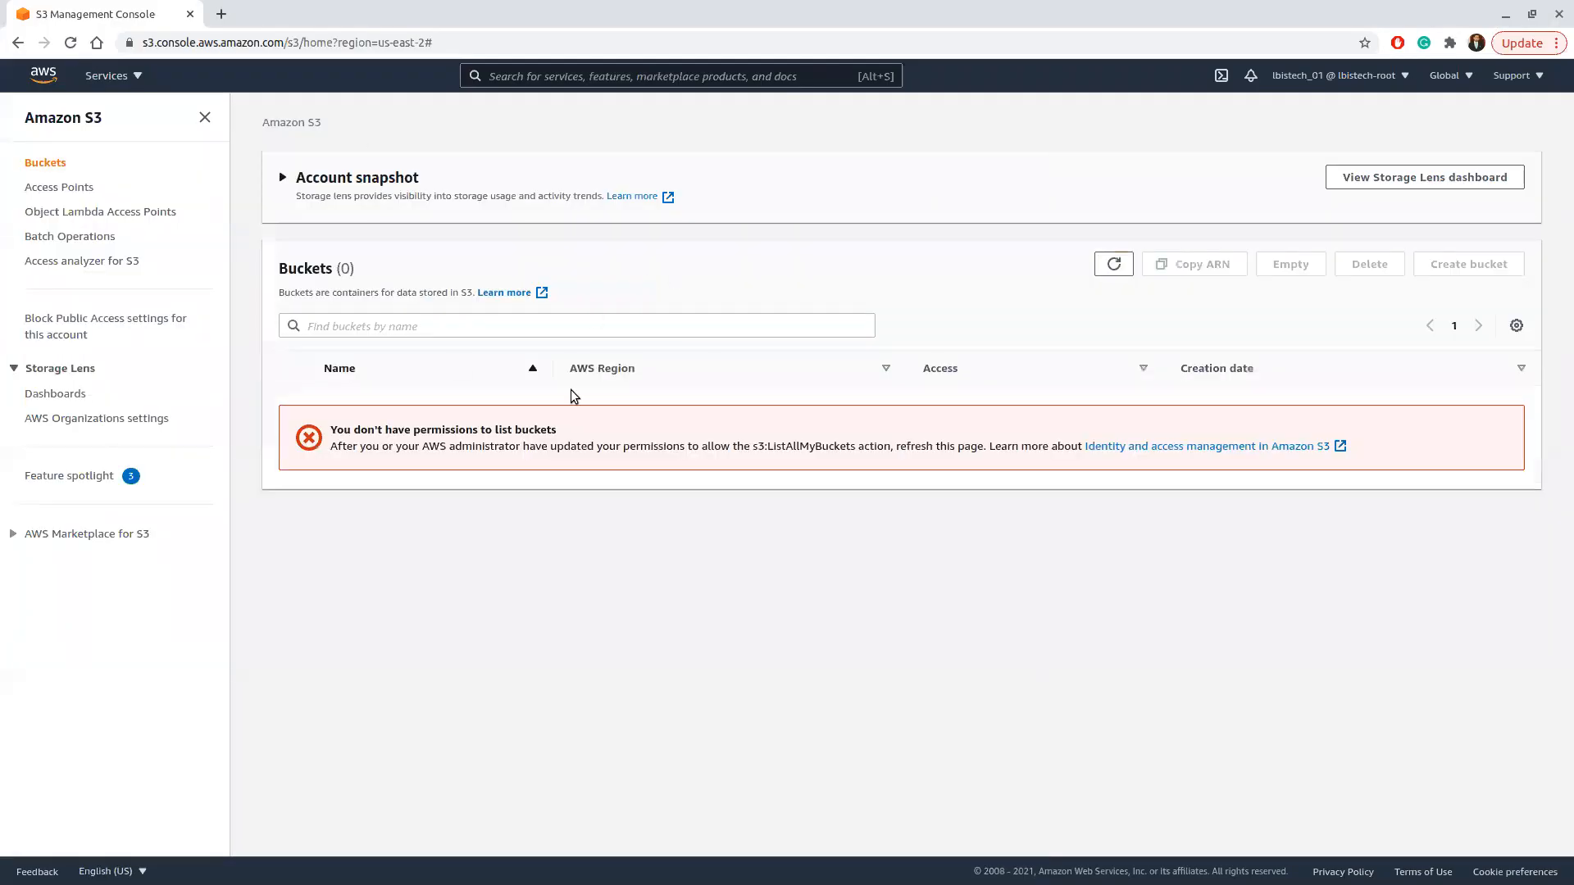
pyautogui.click(77, 47)
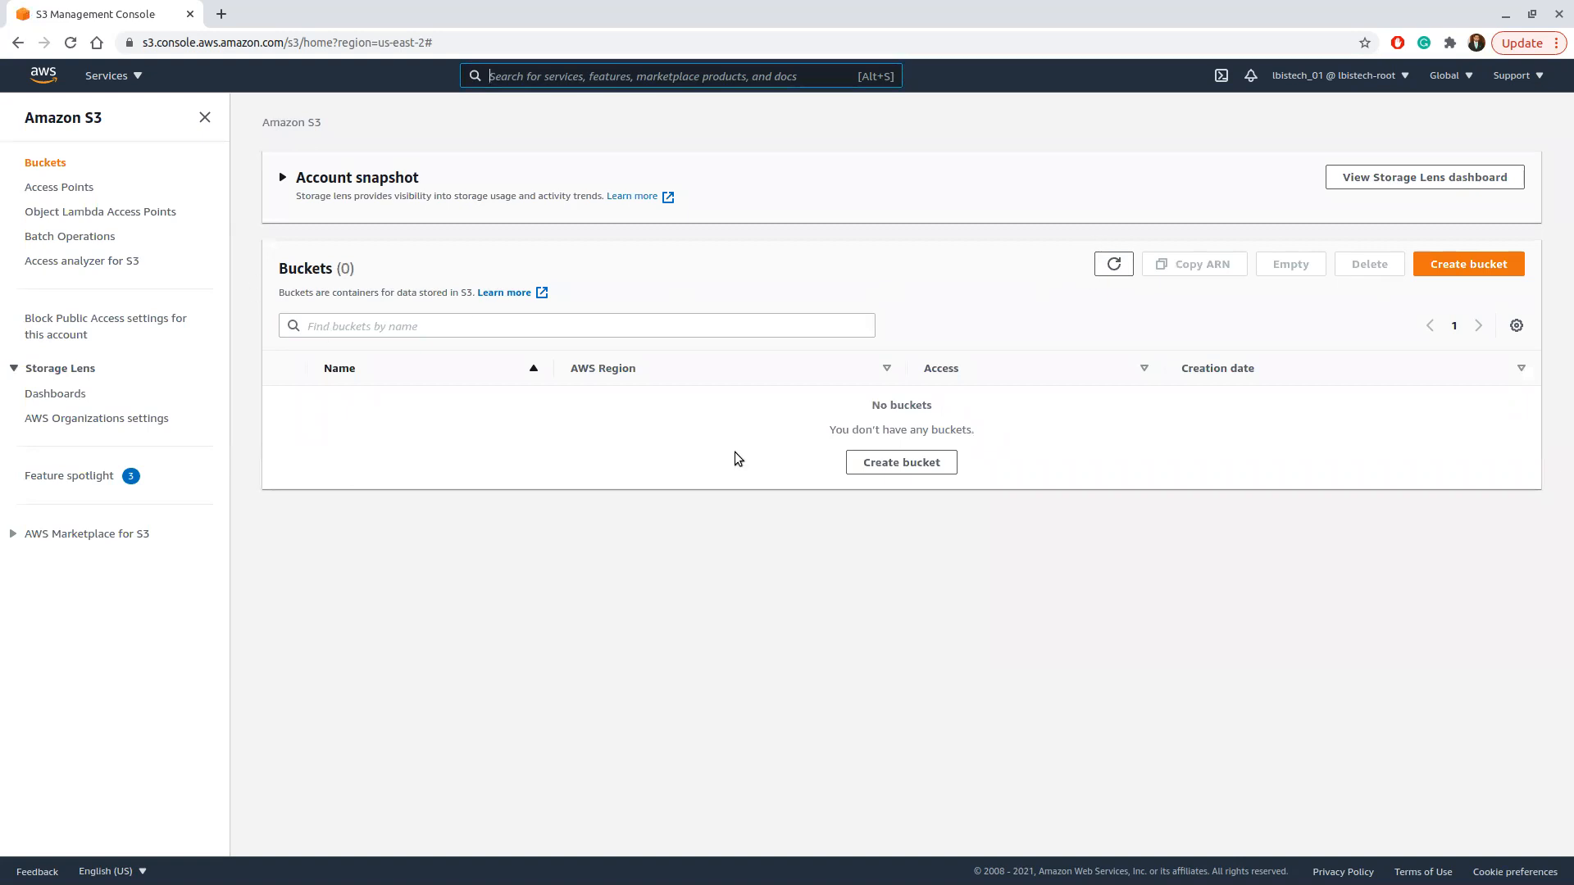
pyautogui.click(908, 484)
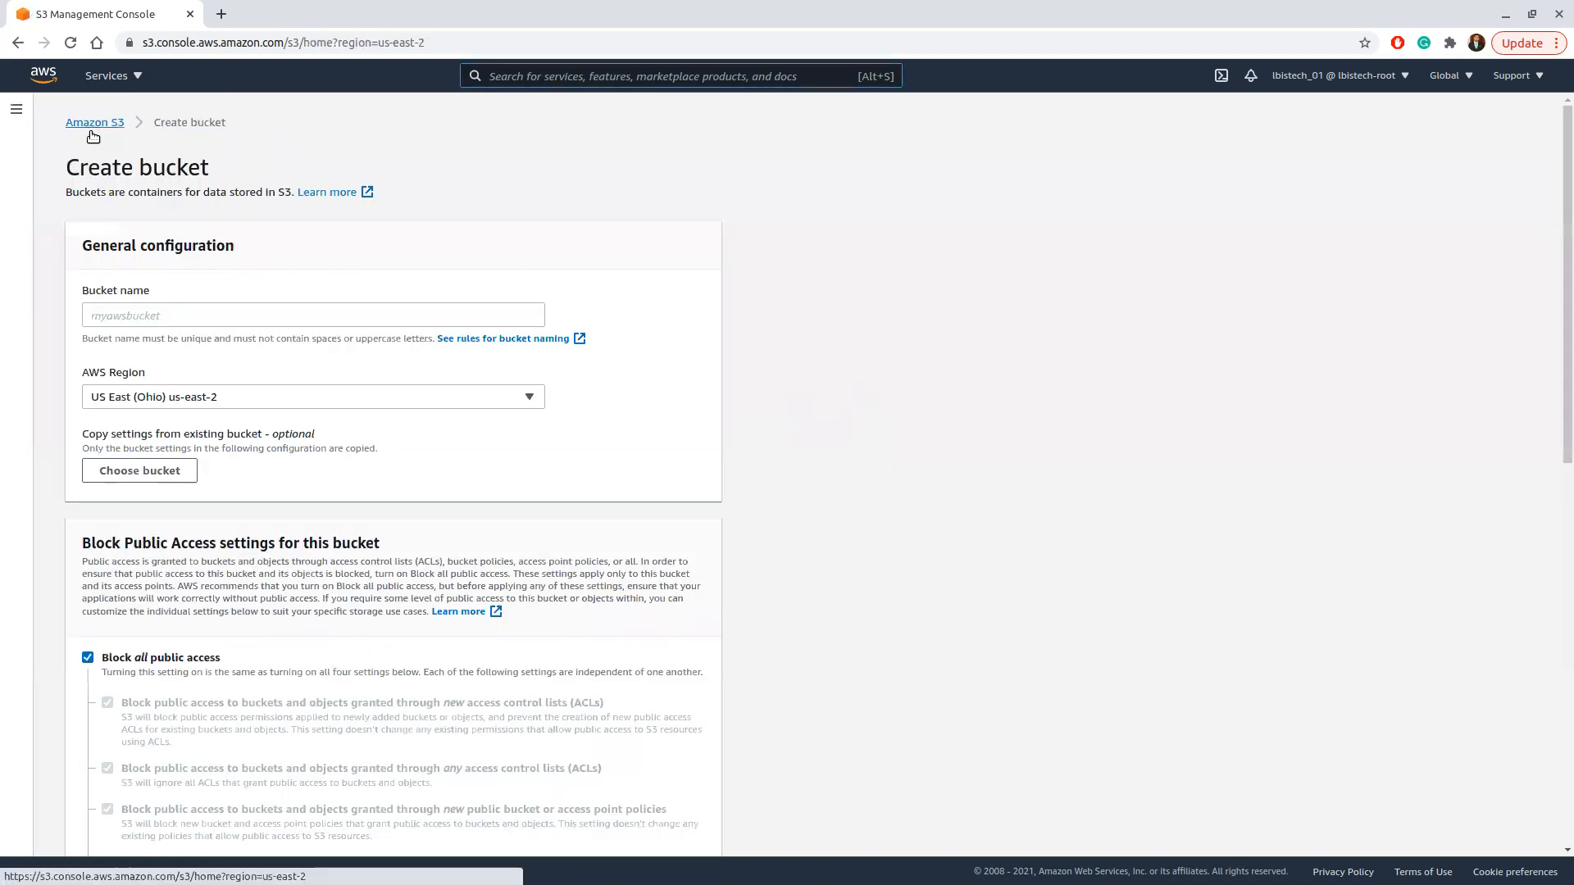
pyautogui.click(92, 124)
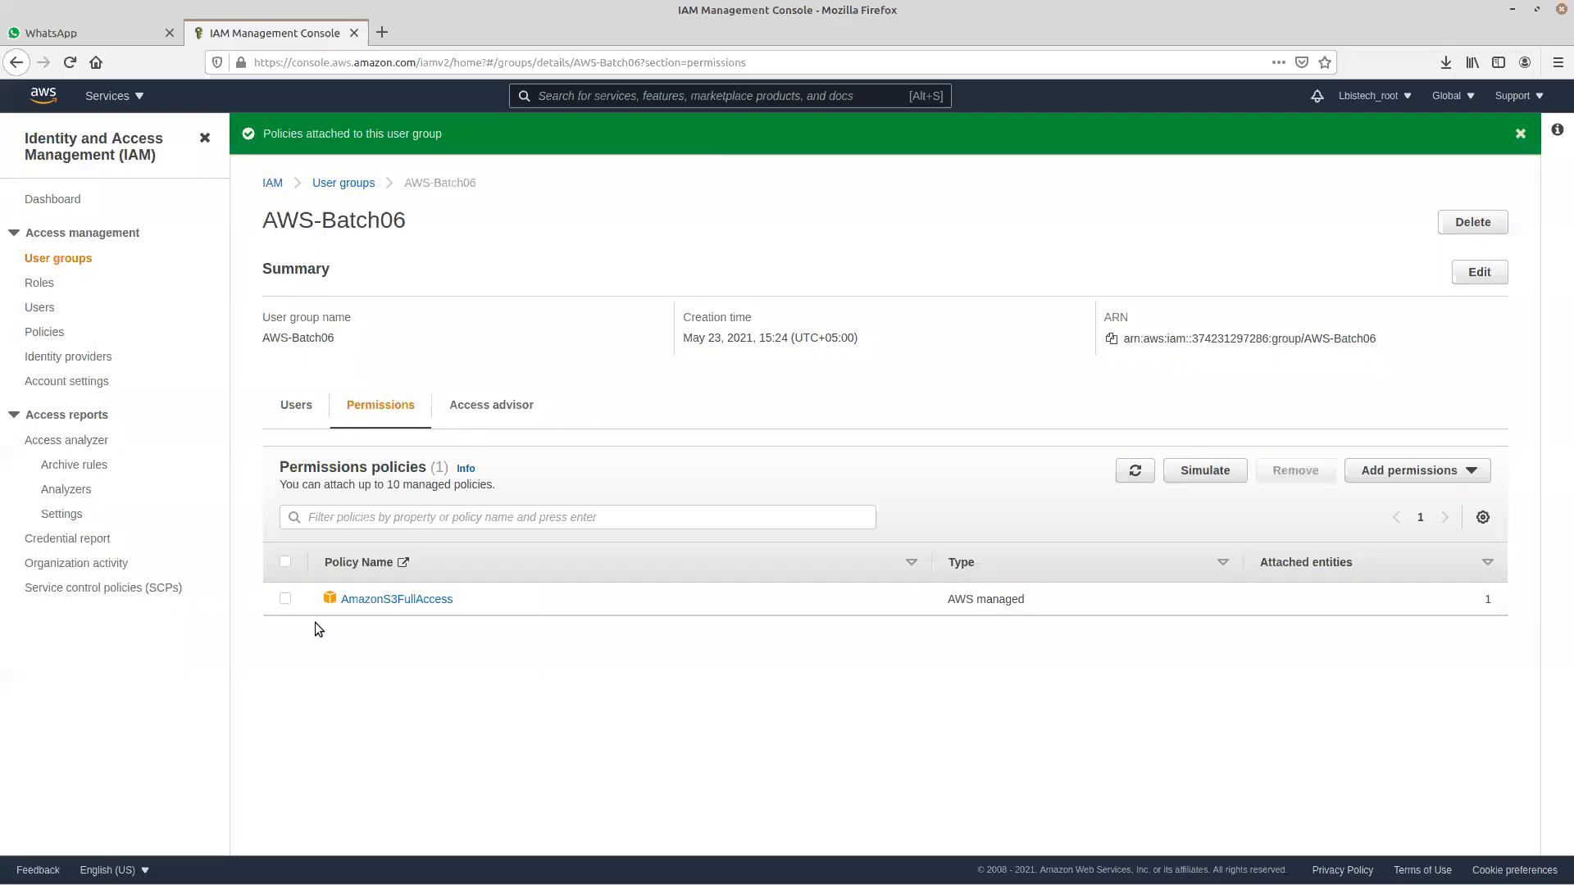
# Select AmazonS3FullAccess, remove it with confirmation, and go back to User groups.
pyautogui.click(285, 598)
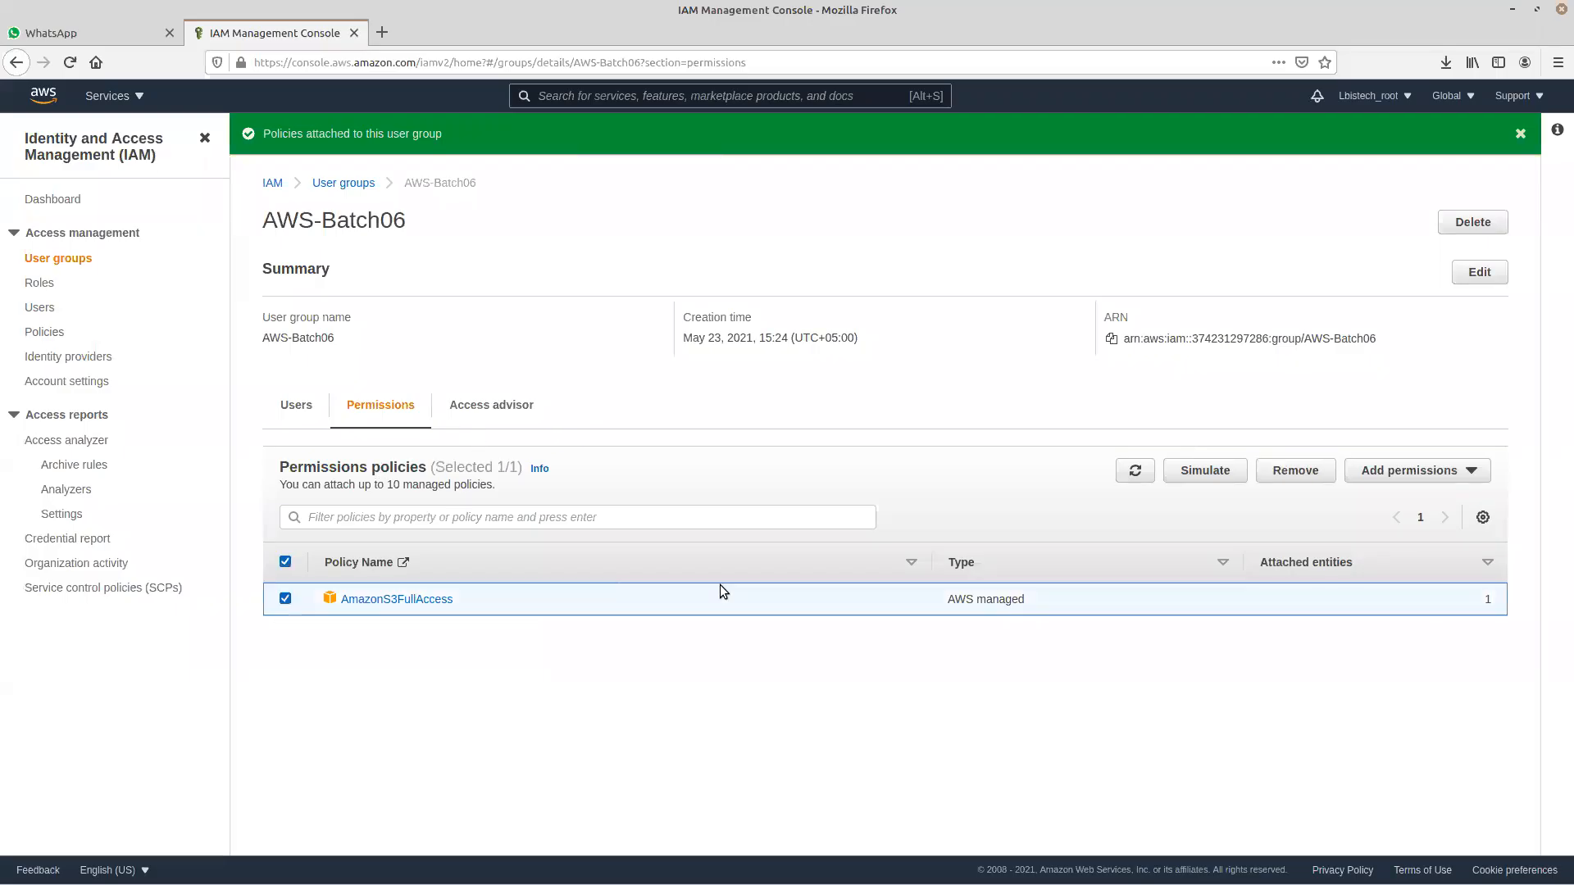
pyautogui.click(1296, 471)
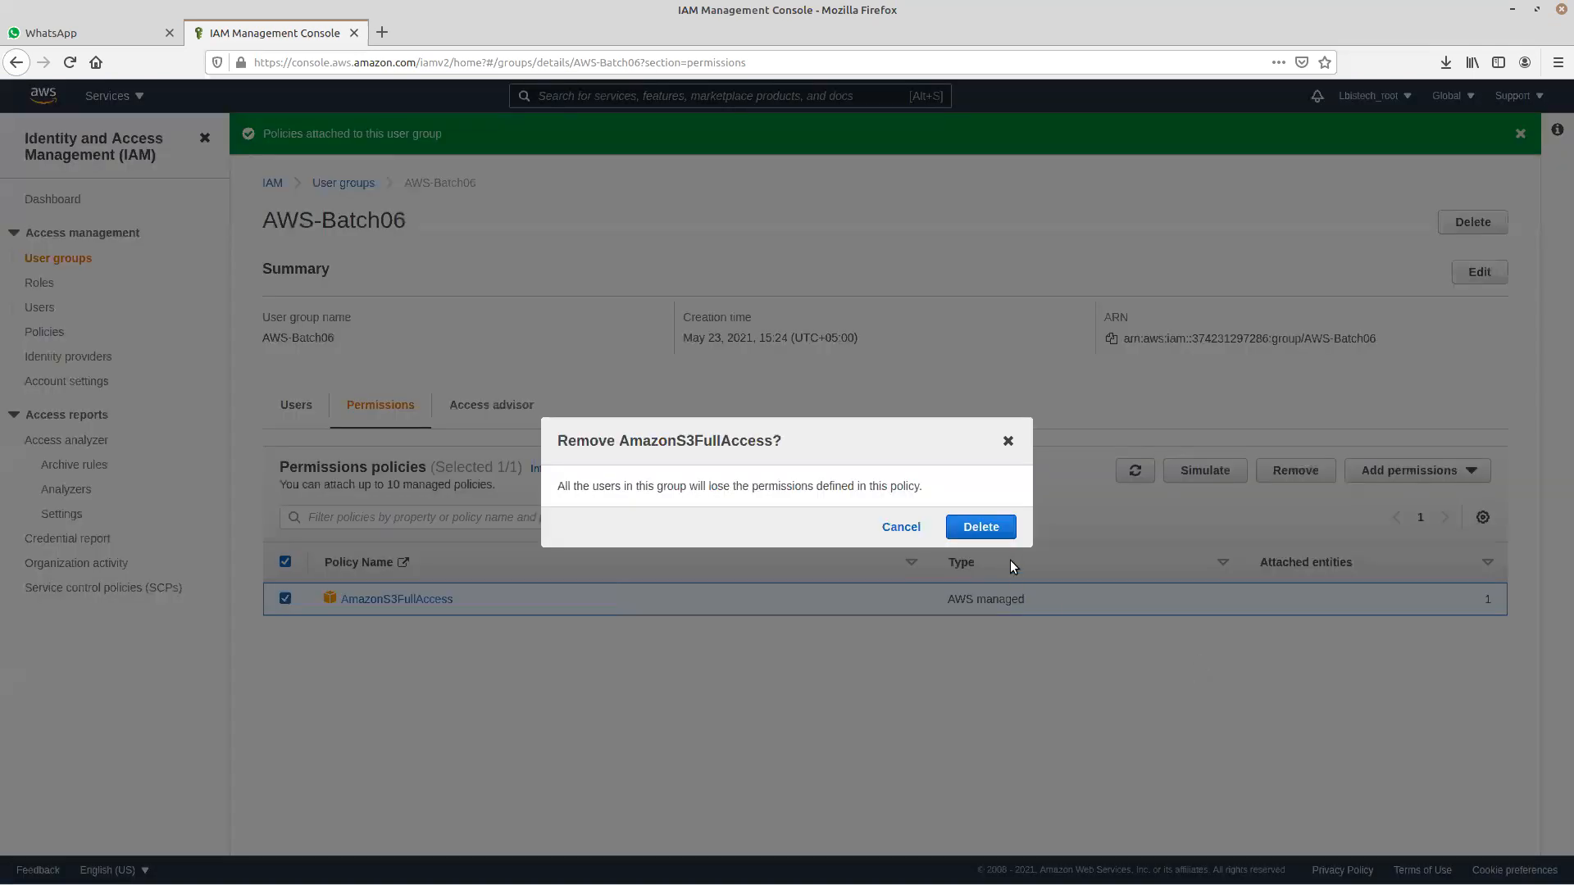
pyautogui.click(977, 527)
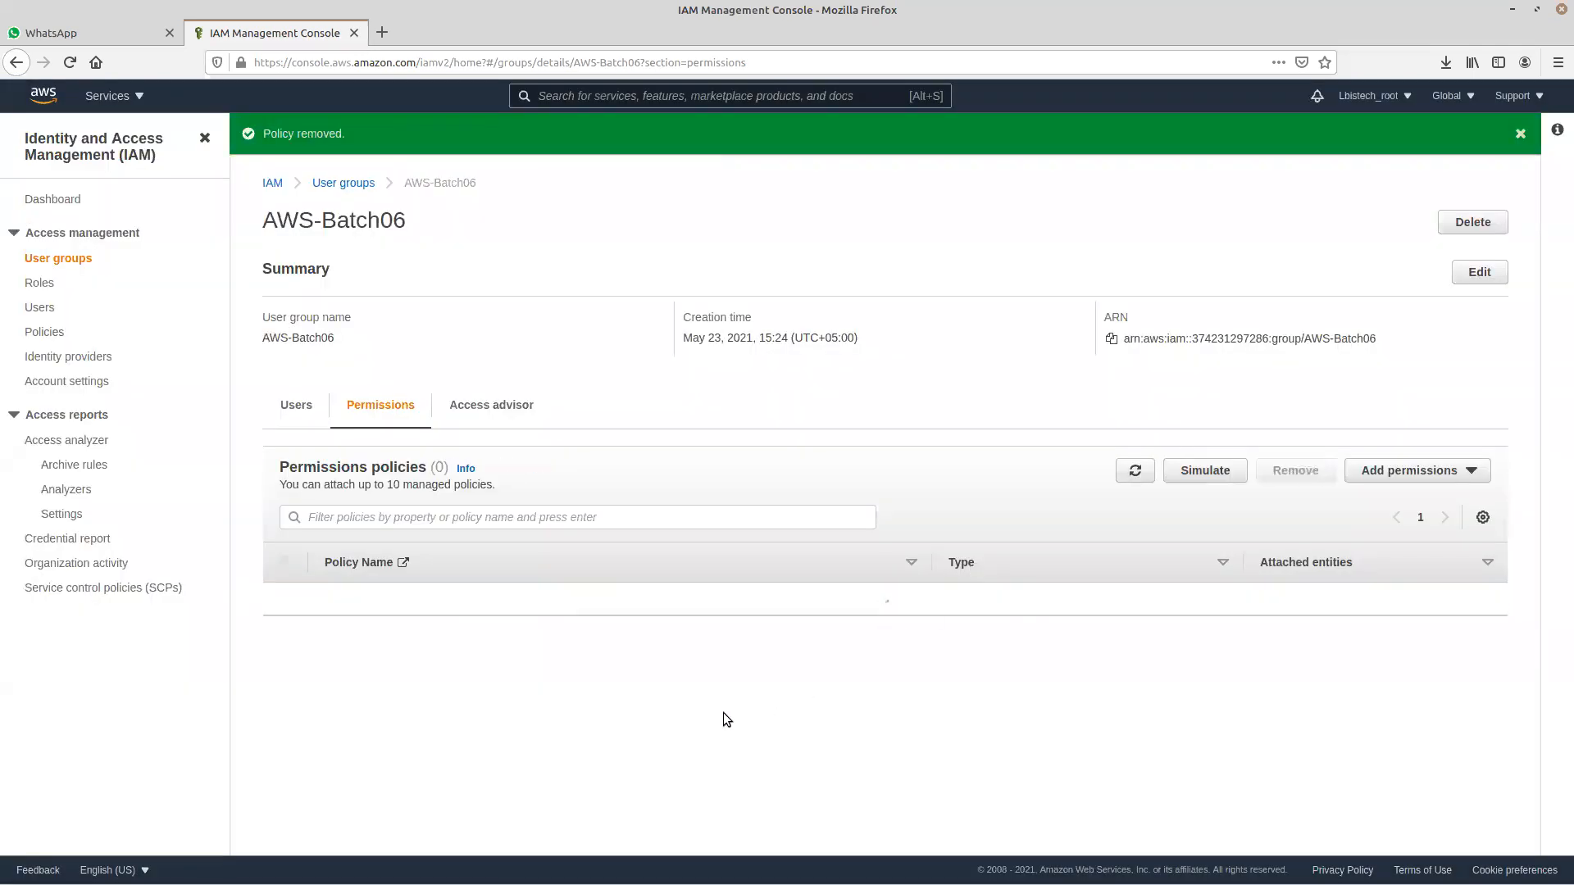
pyautogui.click(340, 184)
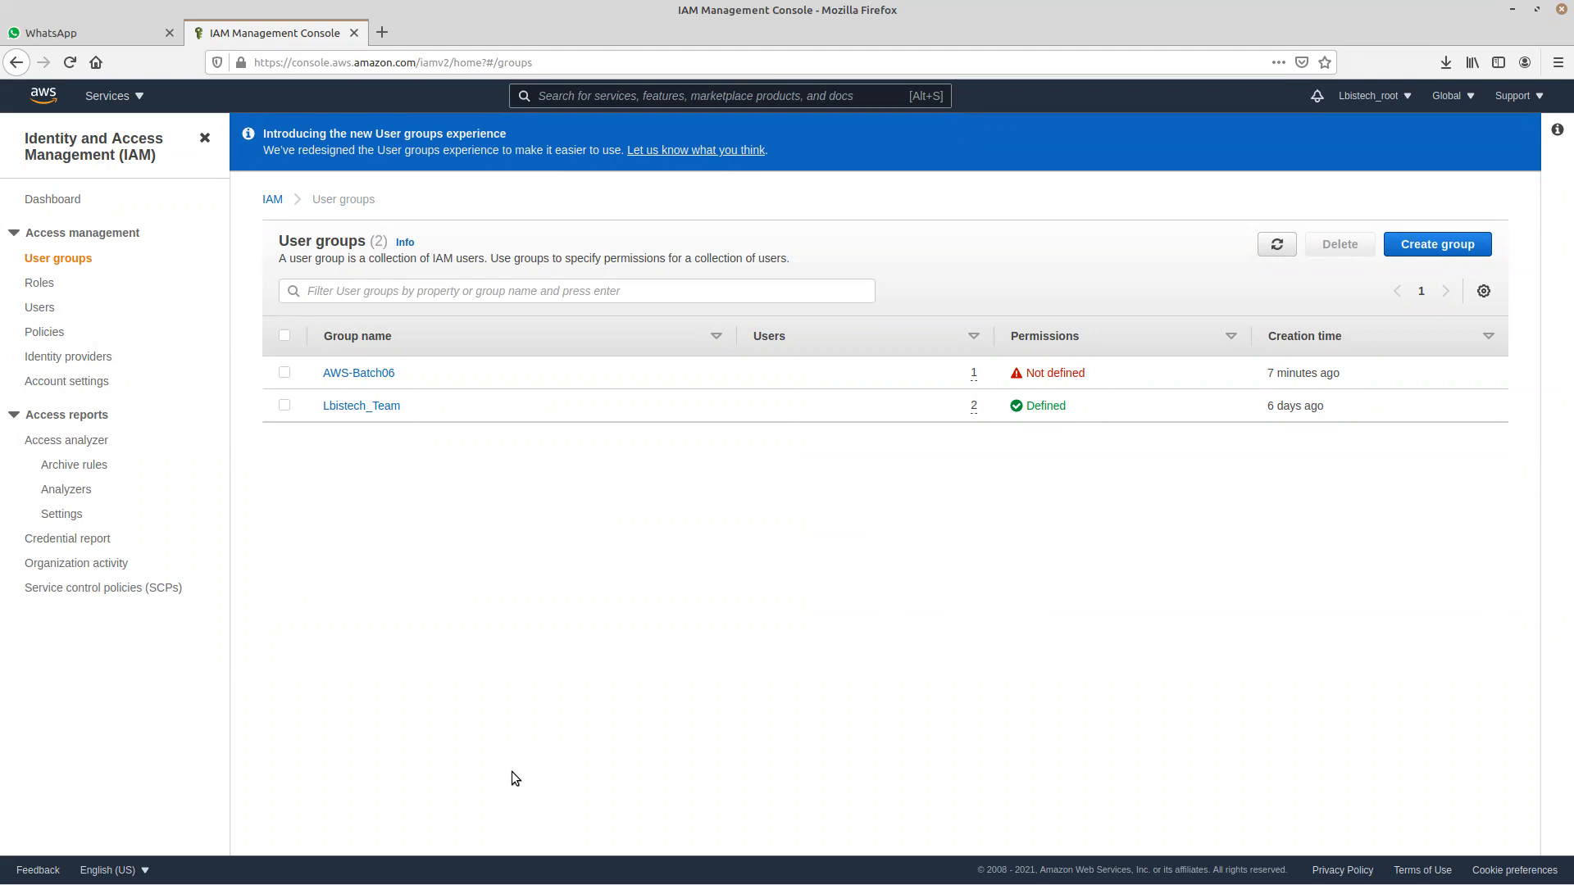
# Open IAM Account settings from the dashboard and collapse the Access reports section.
pyautogui.click(61, 202)
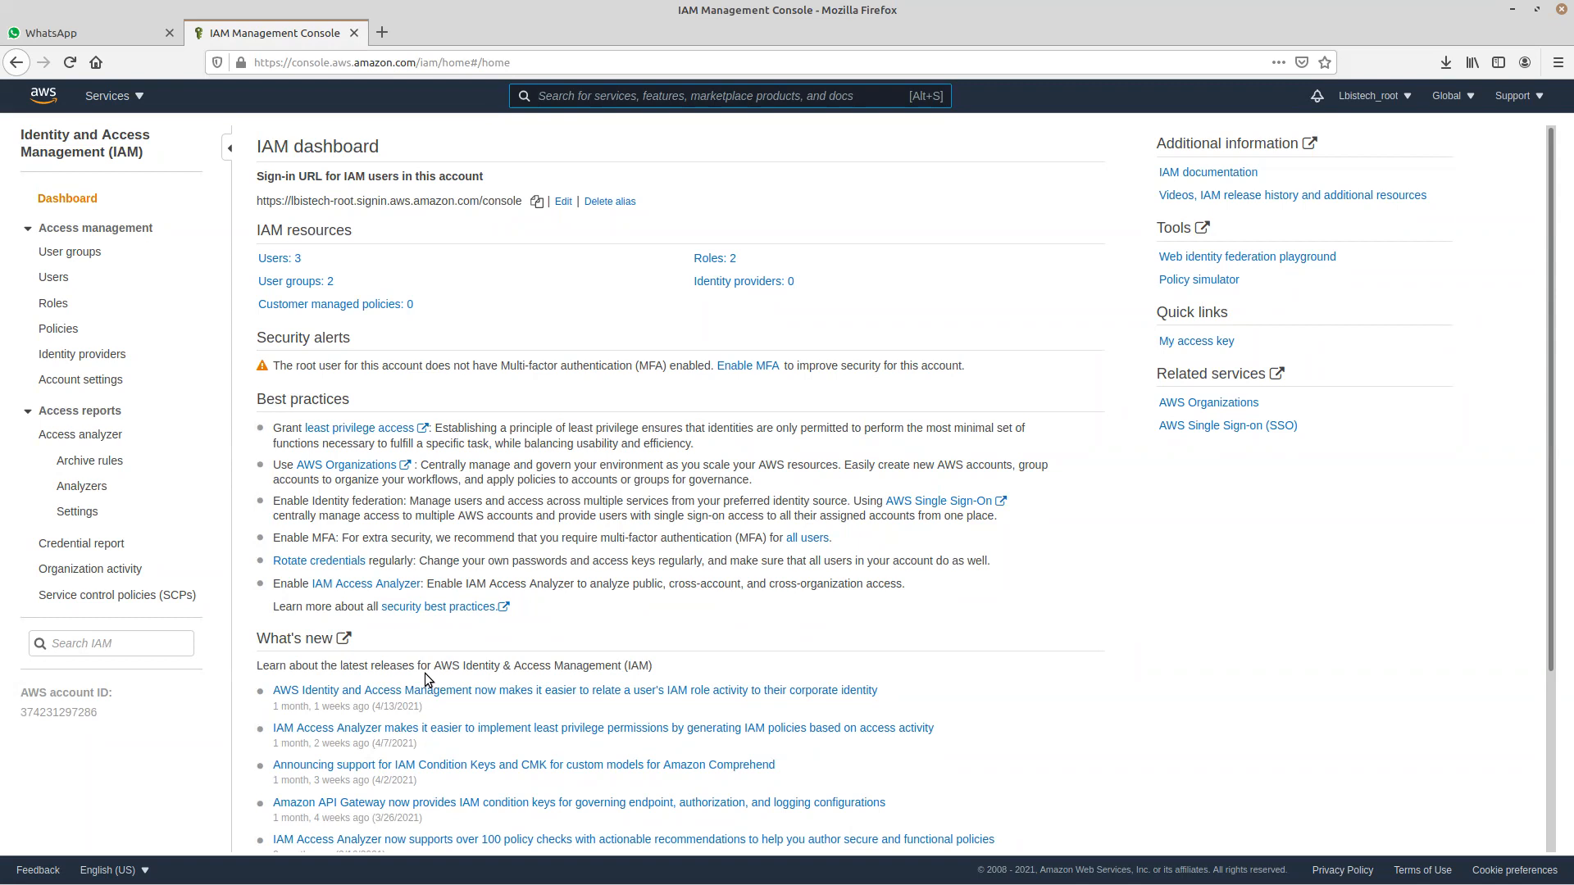
pyautogui.click(77, 511)
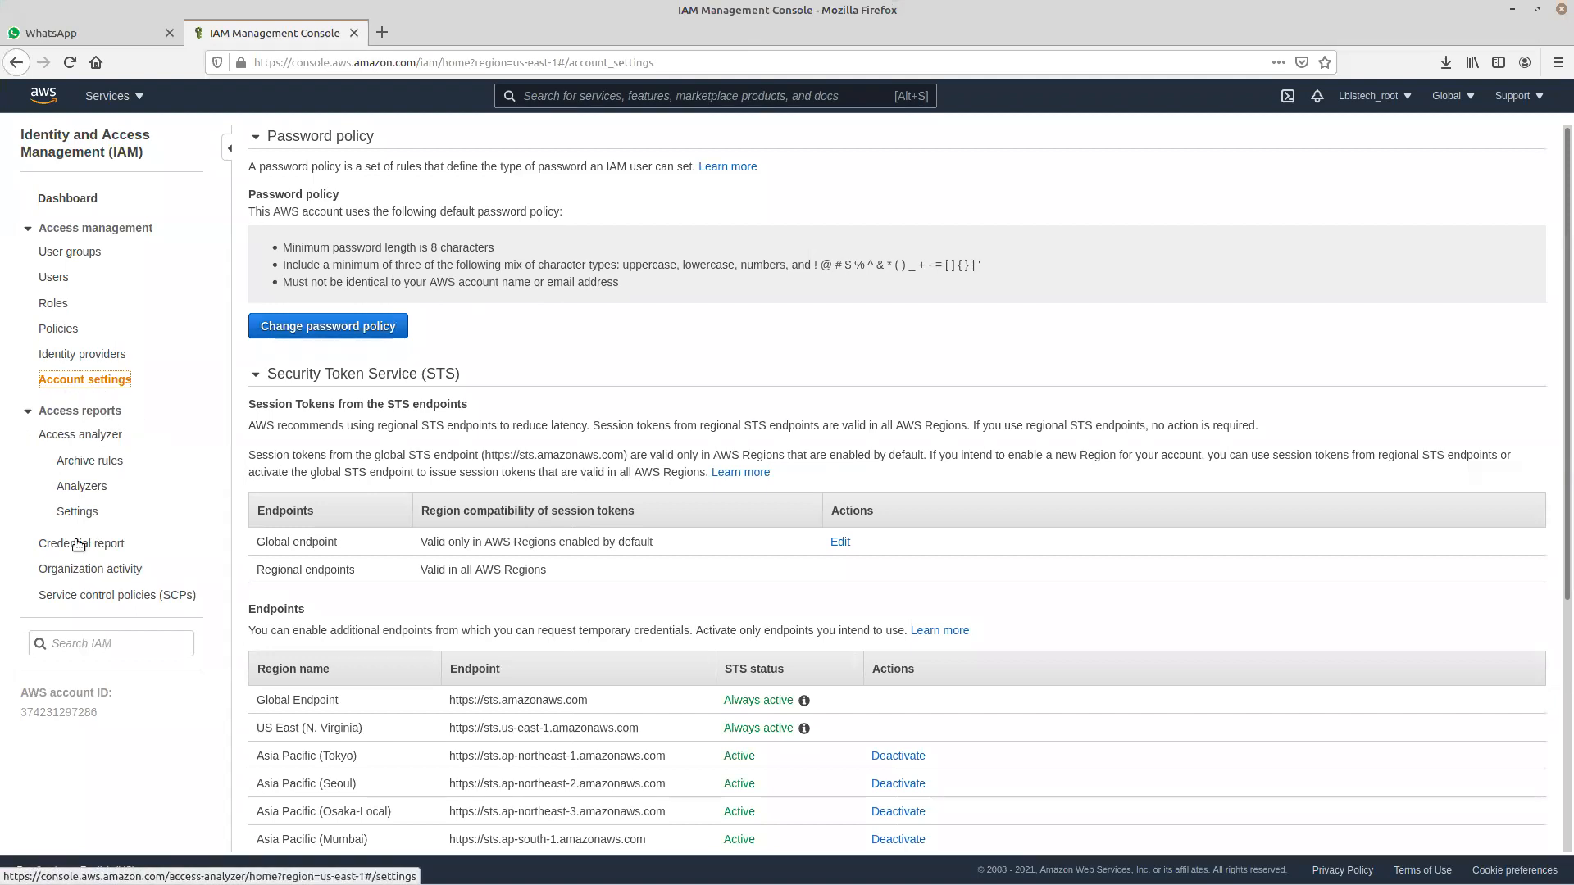
pyautogui.click(25, 416)
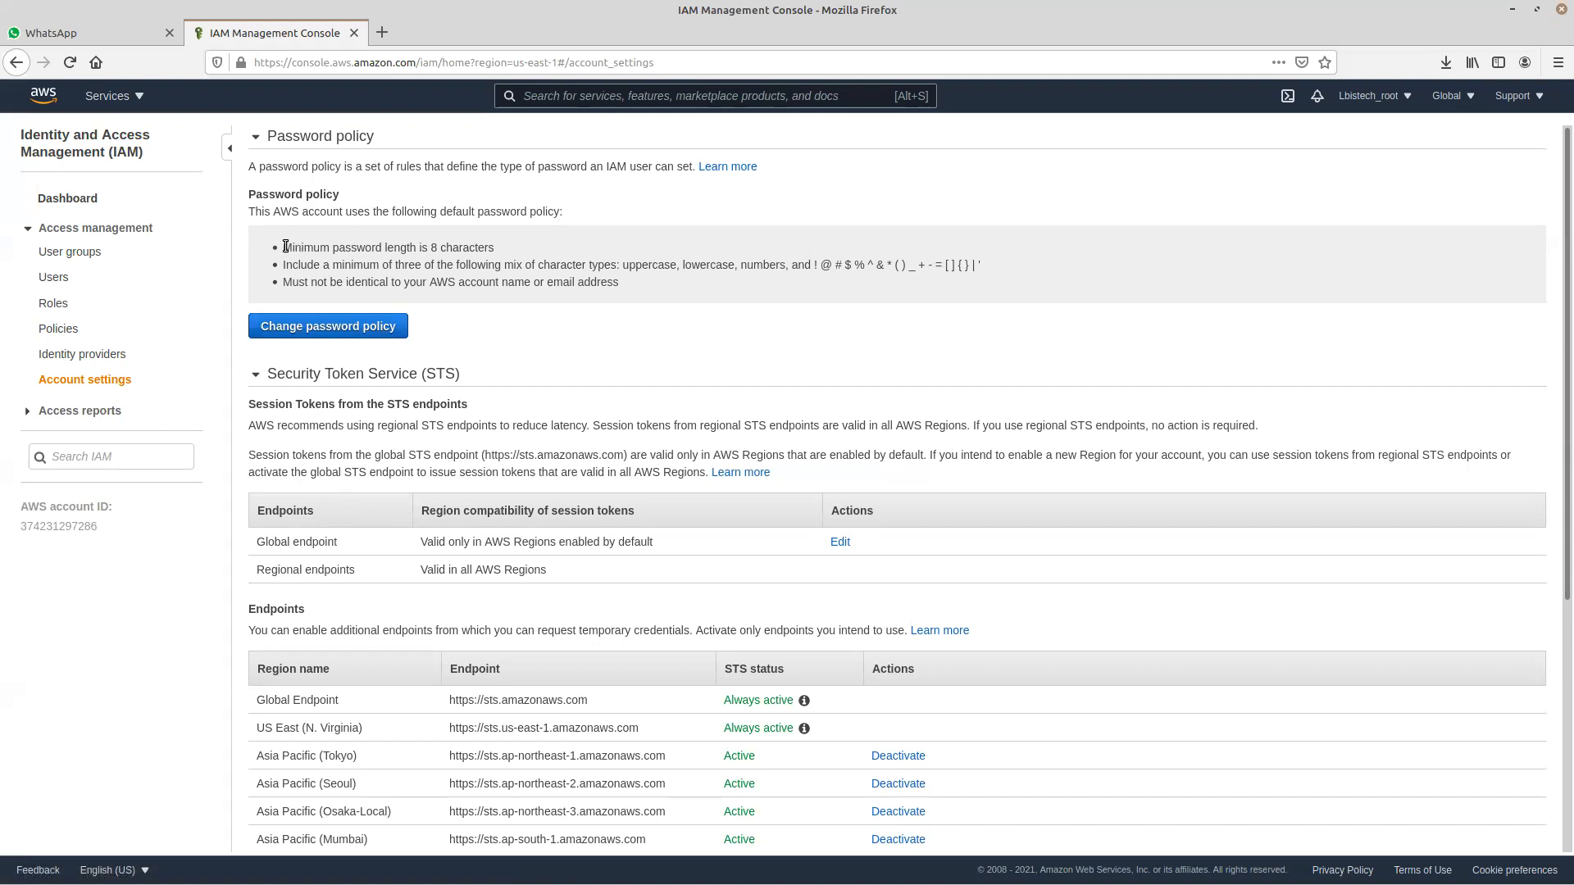
# Highlight the default policy rules: minimum length, character mix, and the account name/e-mail restriction.
pyautogui.moveTo(285, 247); pyautogui.dragTo(509, 250)
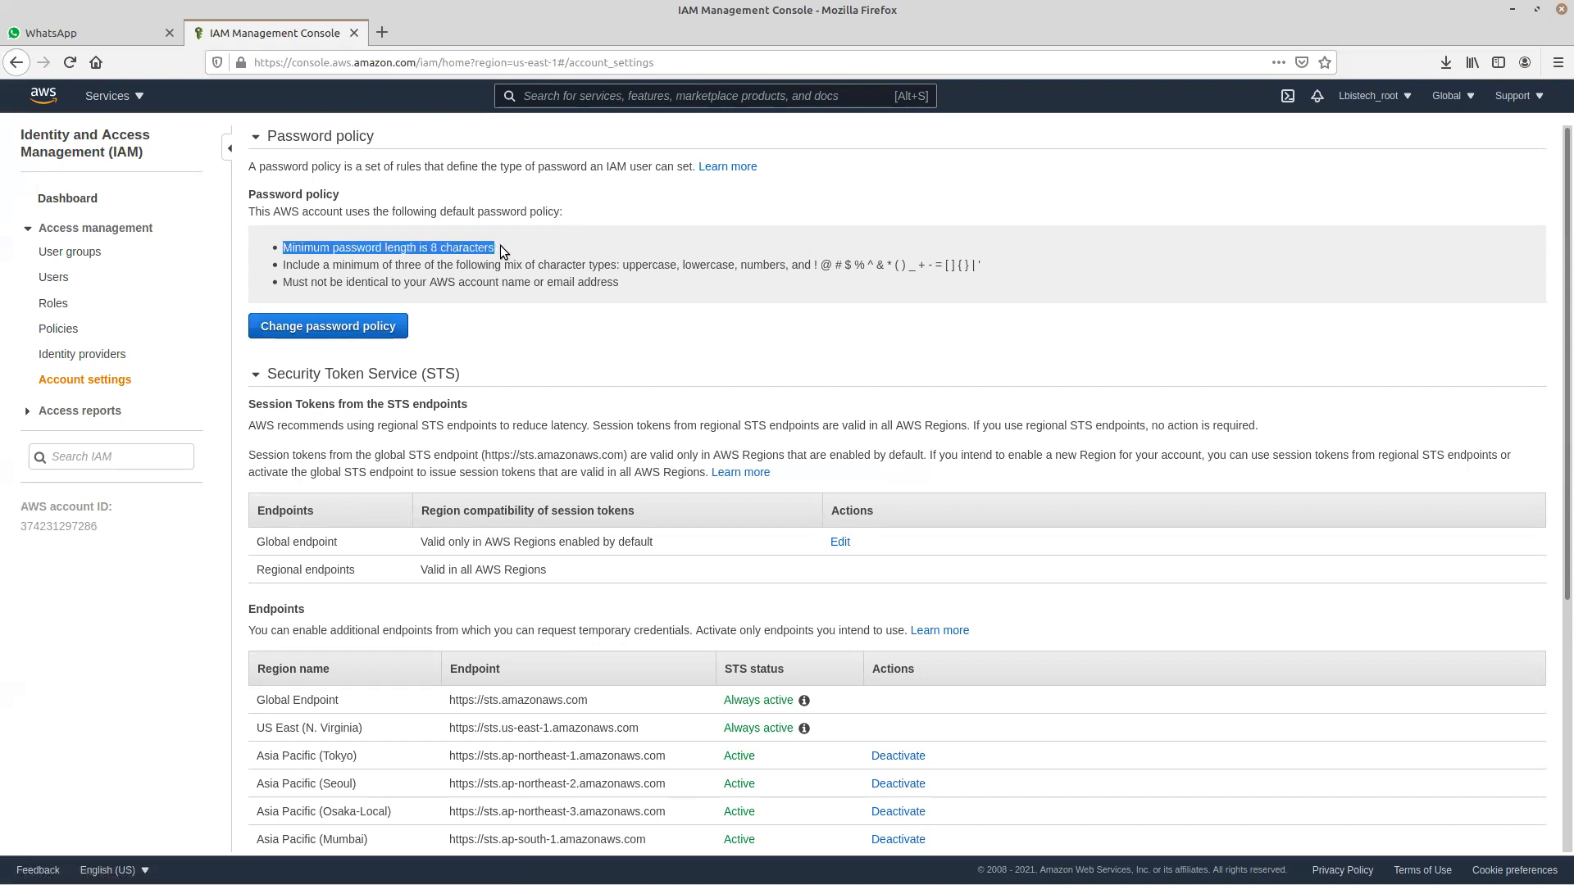
pyautogui.click(437, 246)
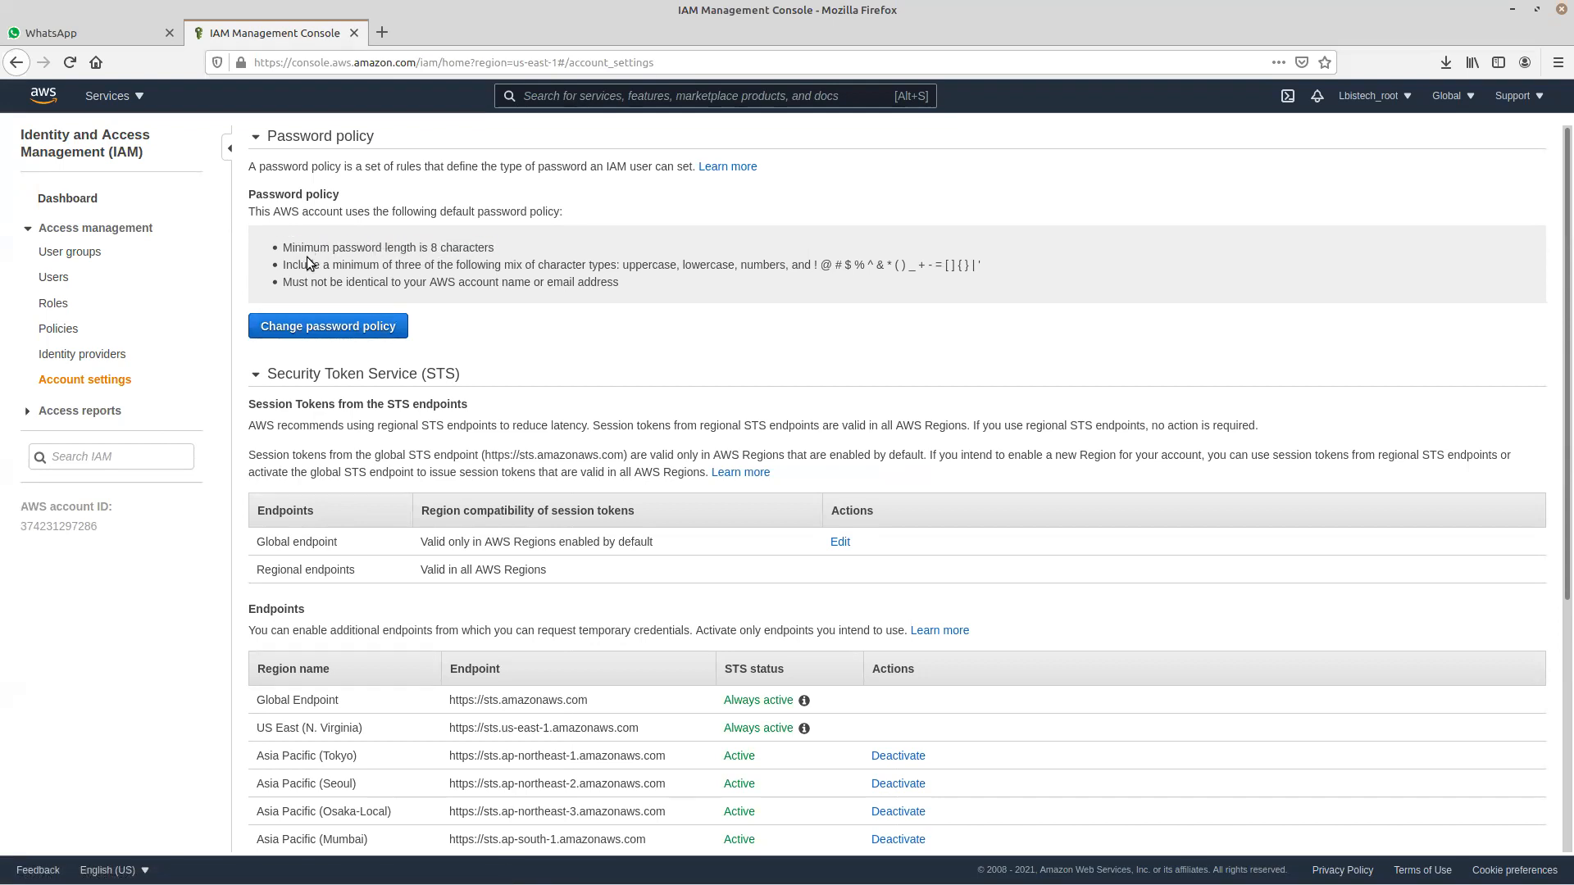
pyautogui.moveTo(283, 264); pyautogui.dragTo(820, 268)
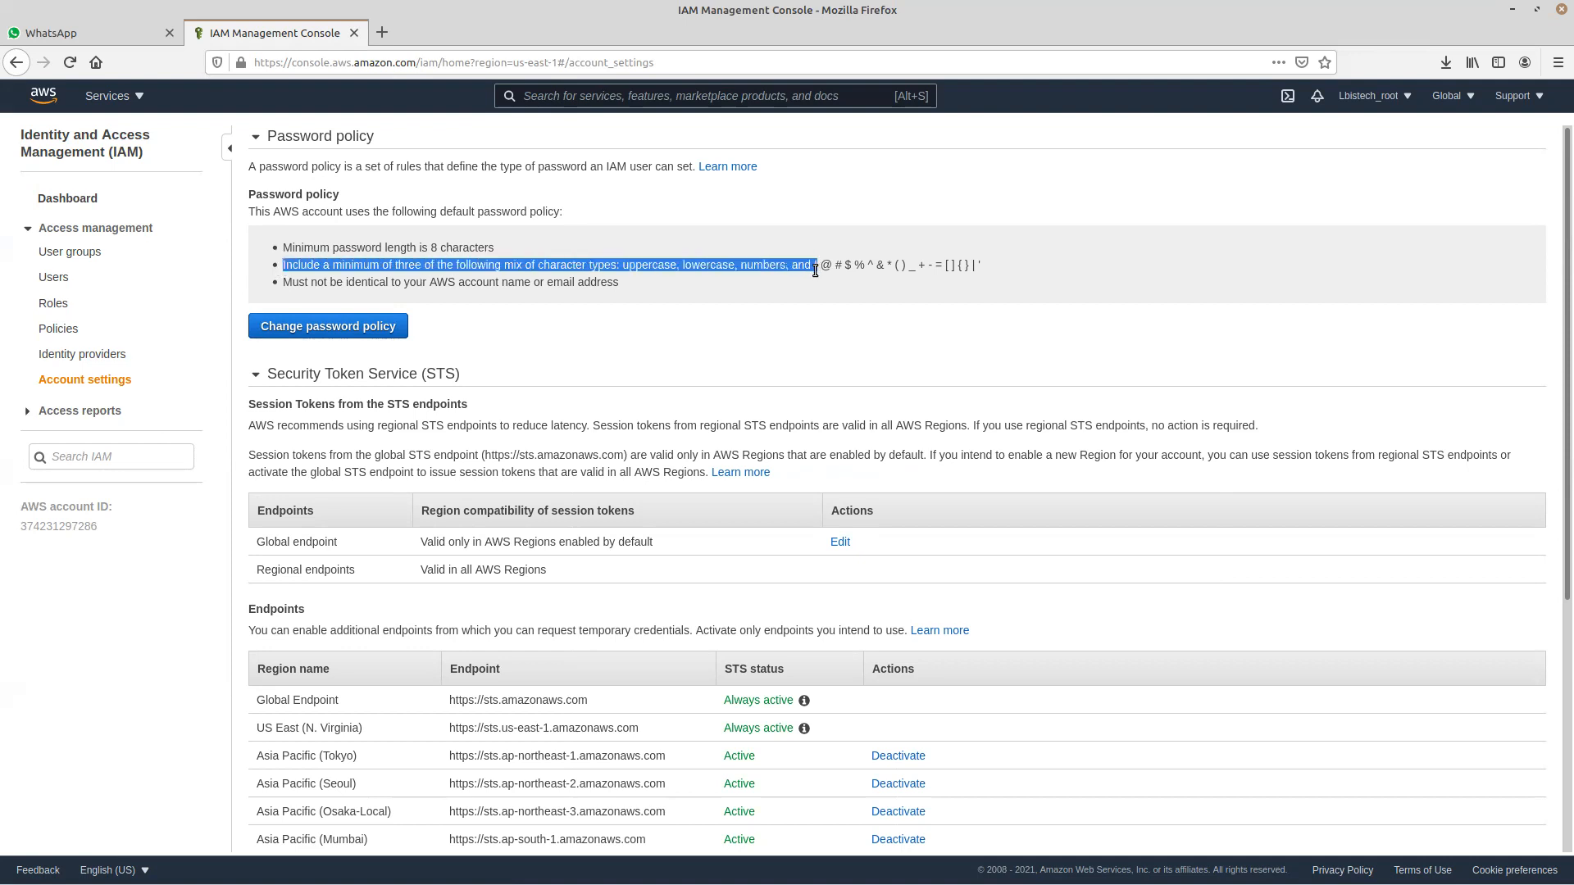
pyautogui.click(815, 273)
pyautogui.moveTo(438, 265); pyautogui.dragTo(790, 265)
pyautogui.click(500, 295)
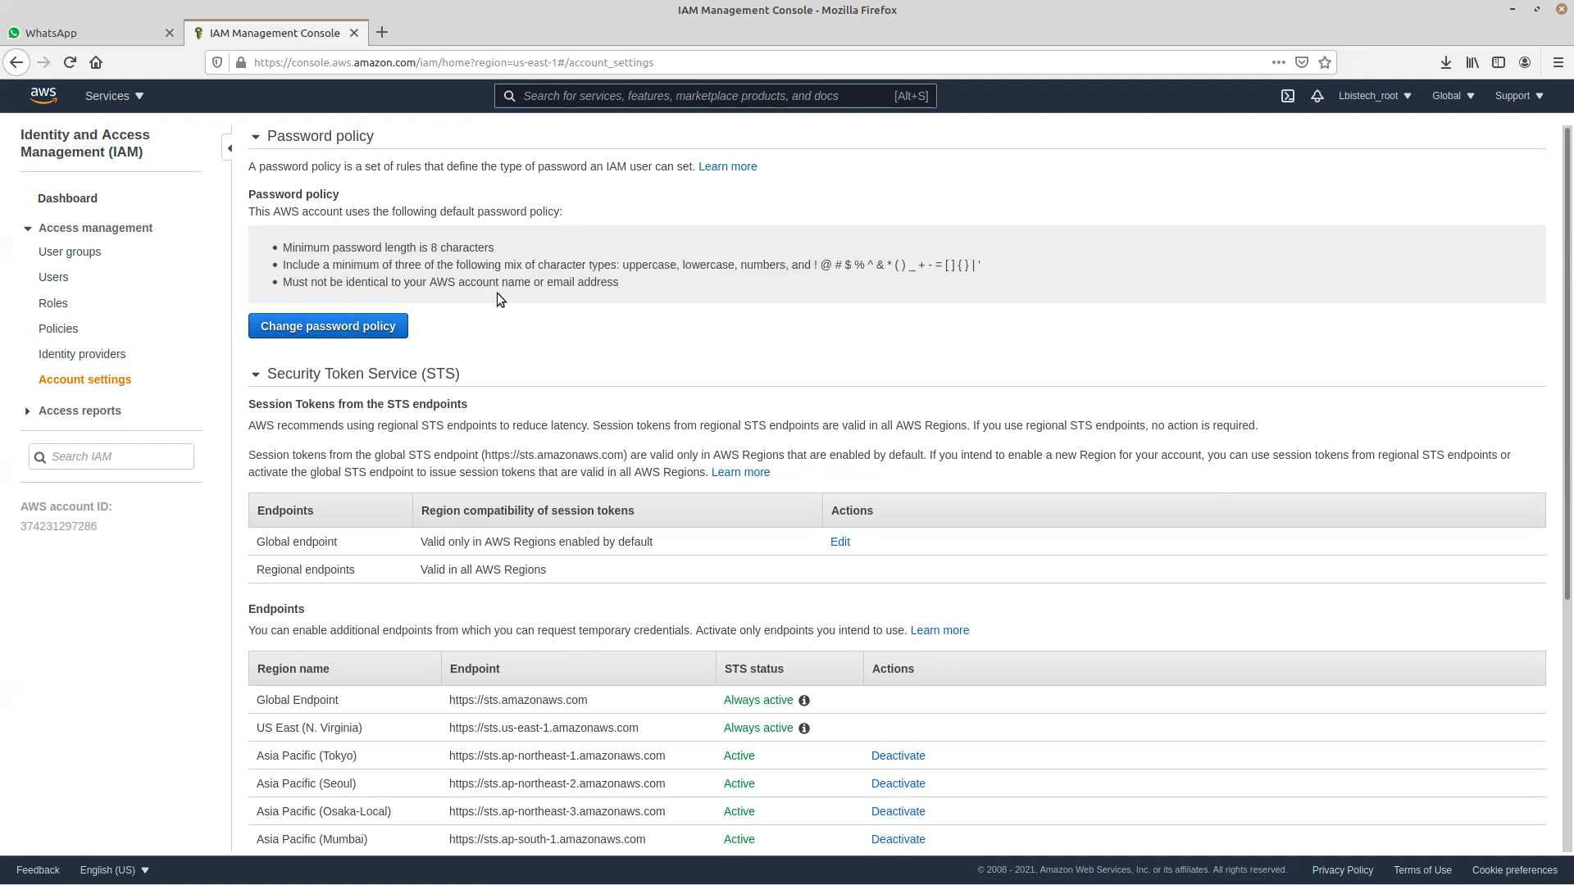
pyautogui.moveTo(299, 282); pyautogui.dragTo(576, 289)
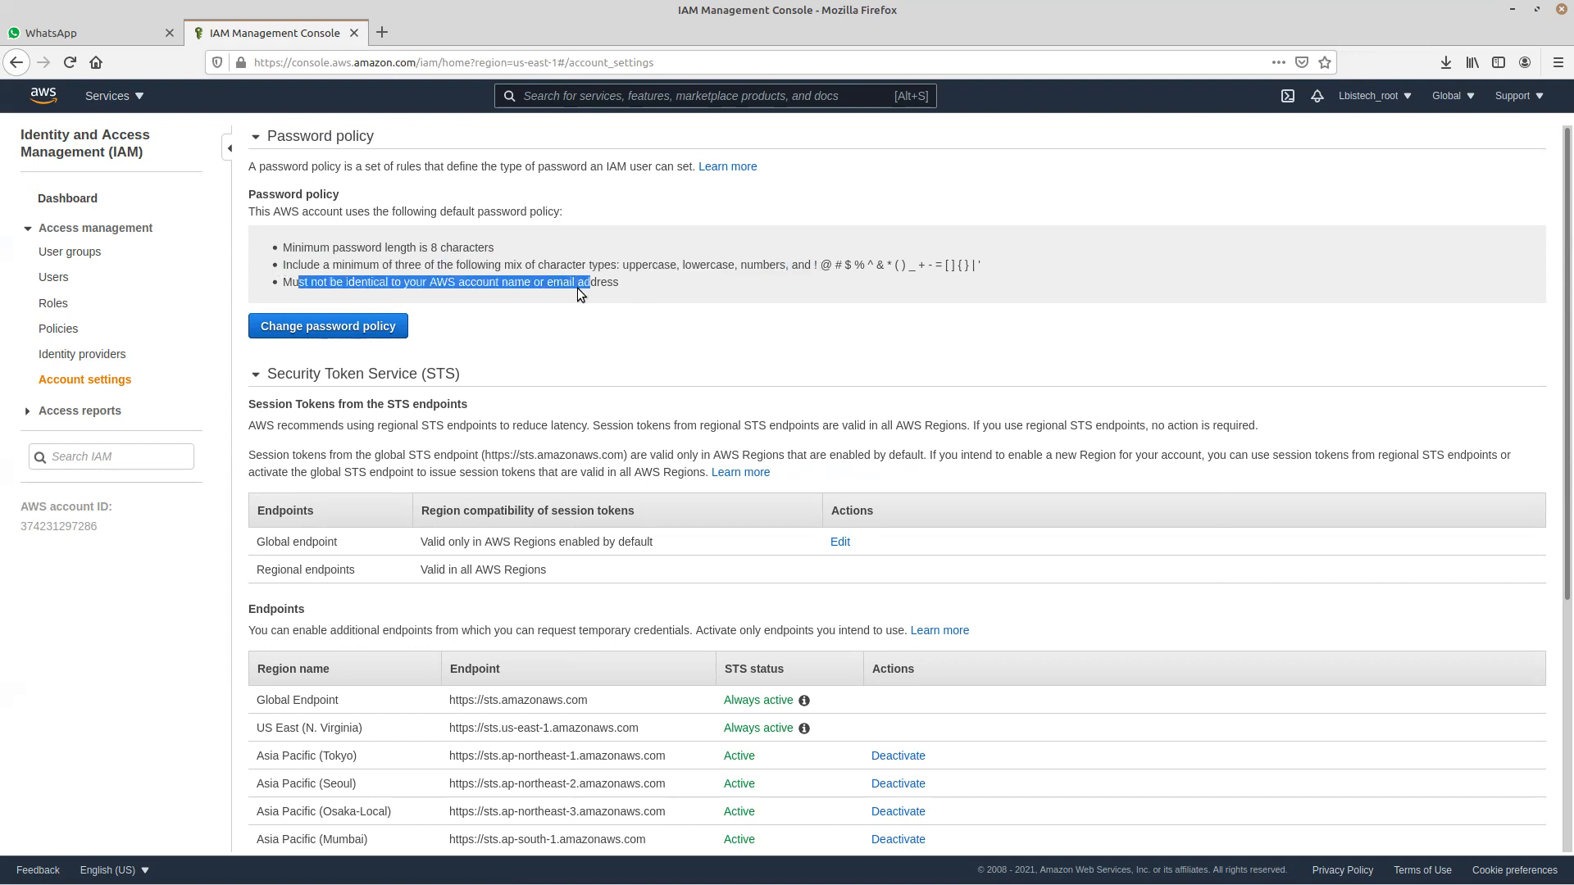
pyautogui.click(627, 312)
# Set minimum password length to 6 and require uppercase, lowercase, number and non-alphanumeric characters.
pyautogui.click(336, 328)
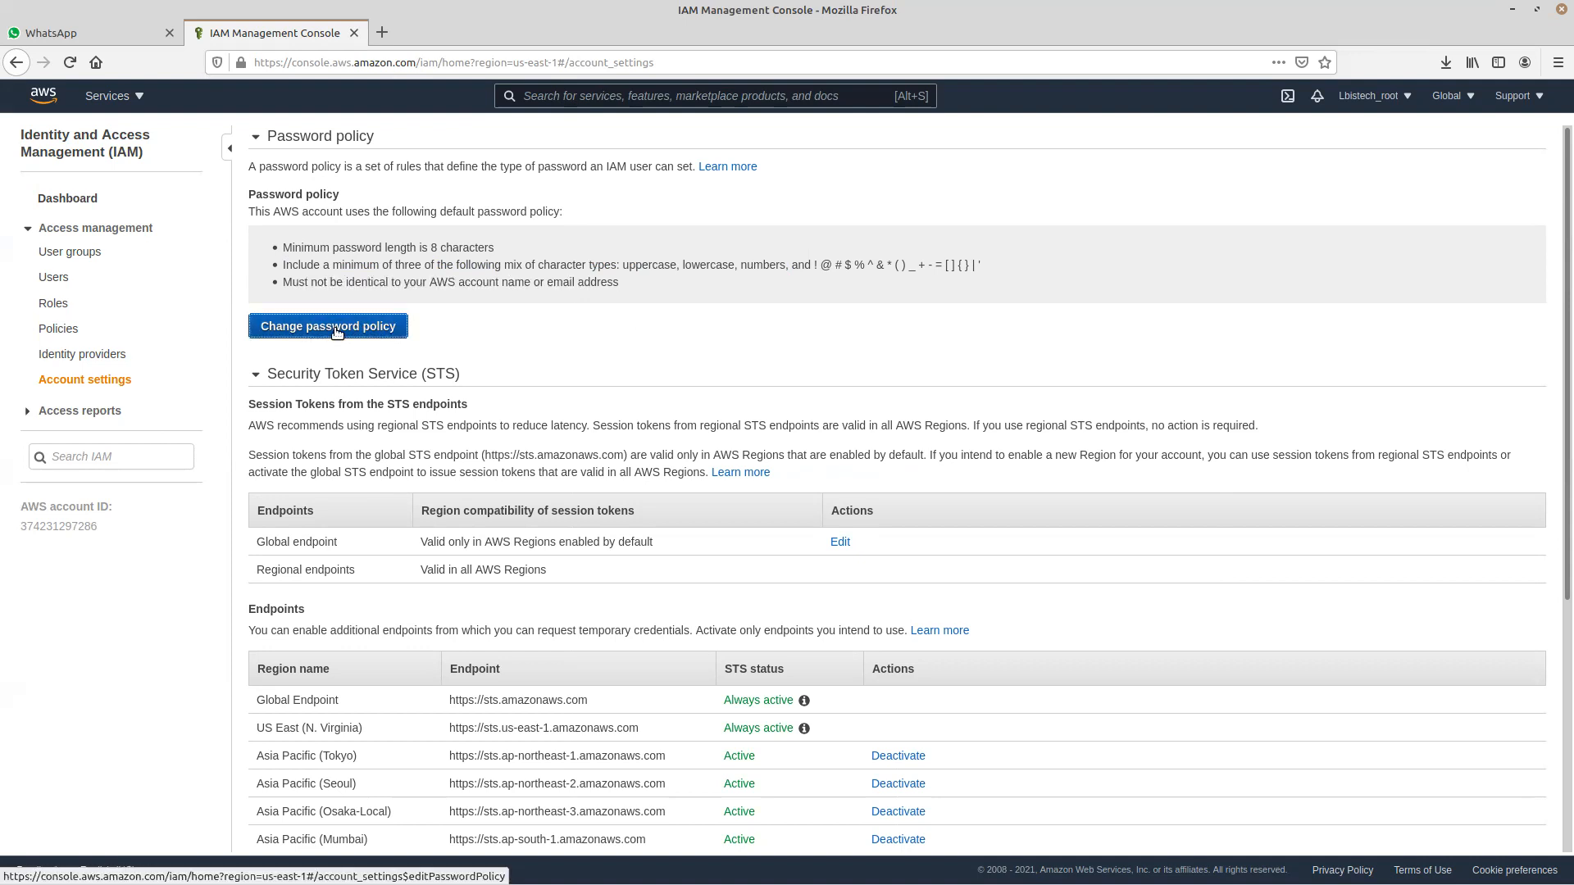
pyautogui.doubleClick(408, 259)
pyautogui.write('6')
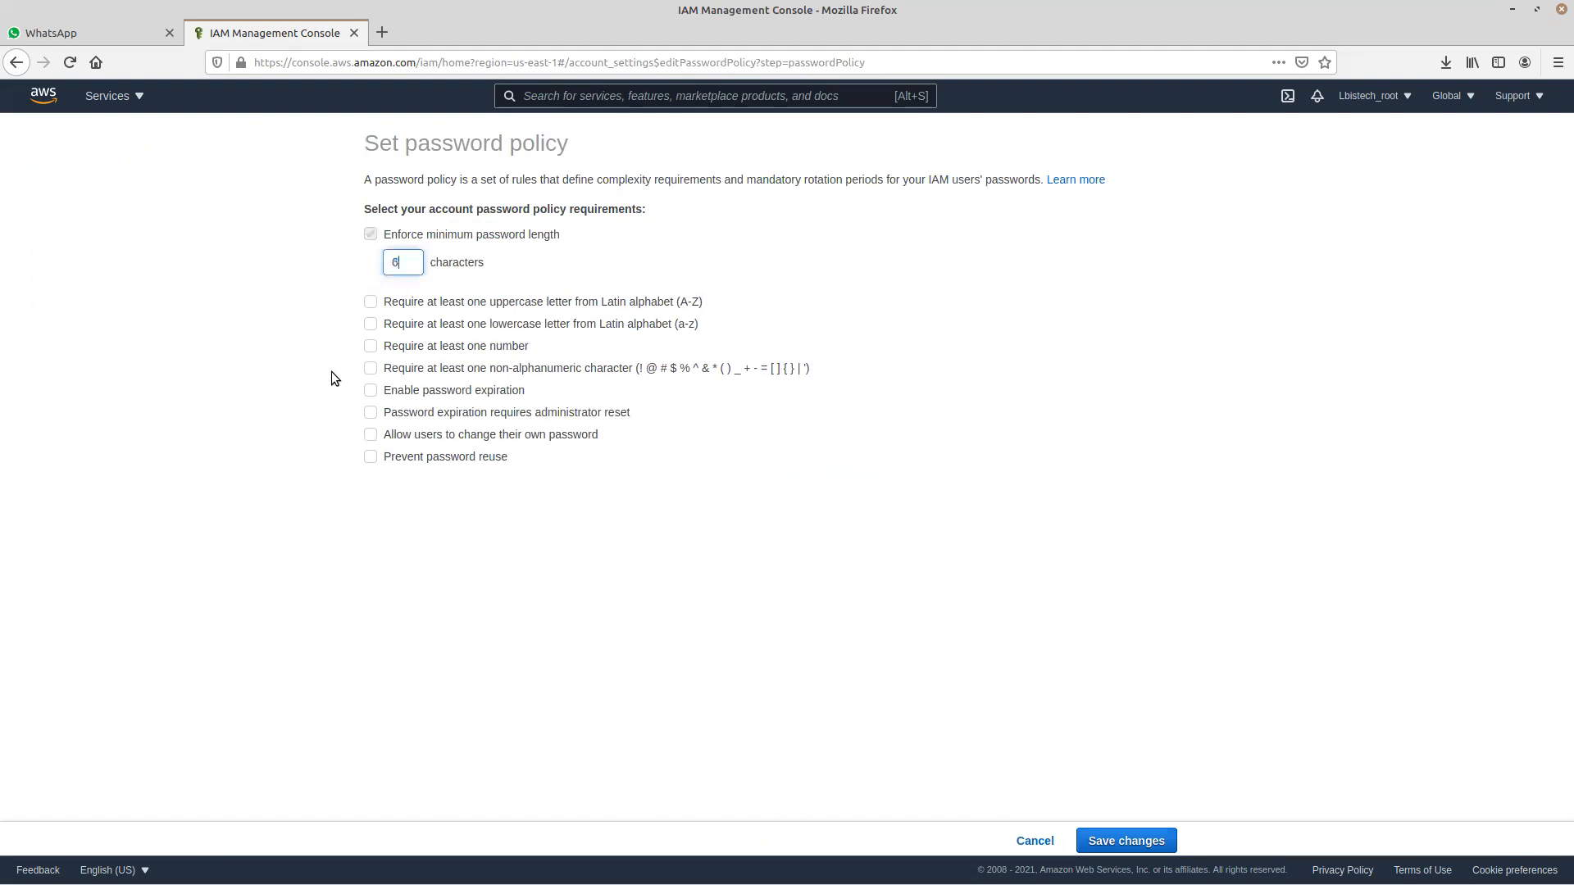
pyautogui.click(373, 305)
pyautogui.click(370, 328)
pyautogui.click(372, 349)
pyautogui.click(371, 371)
# Enable password expiration after 30 days.
pyautogui.moveTo(520, 392); pyautogui.dragTo(406, 394)
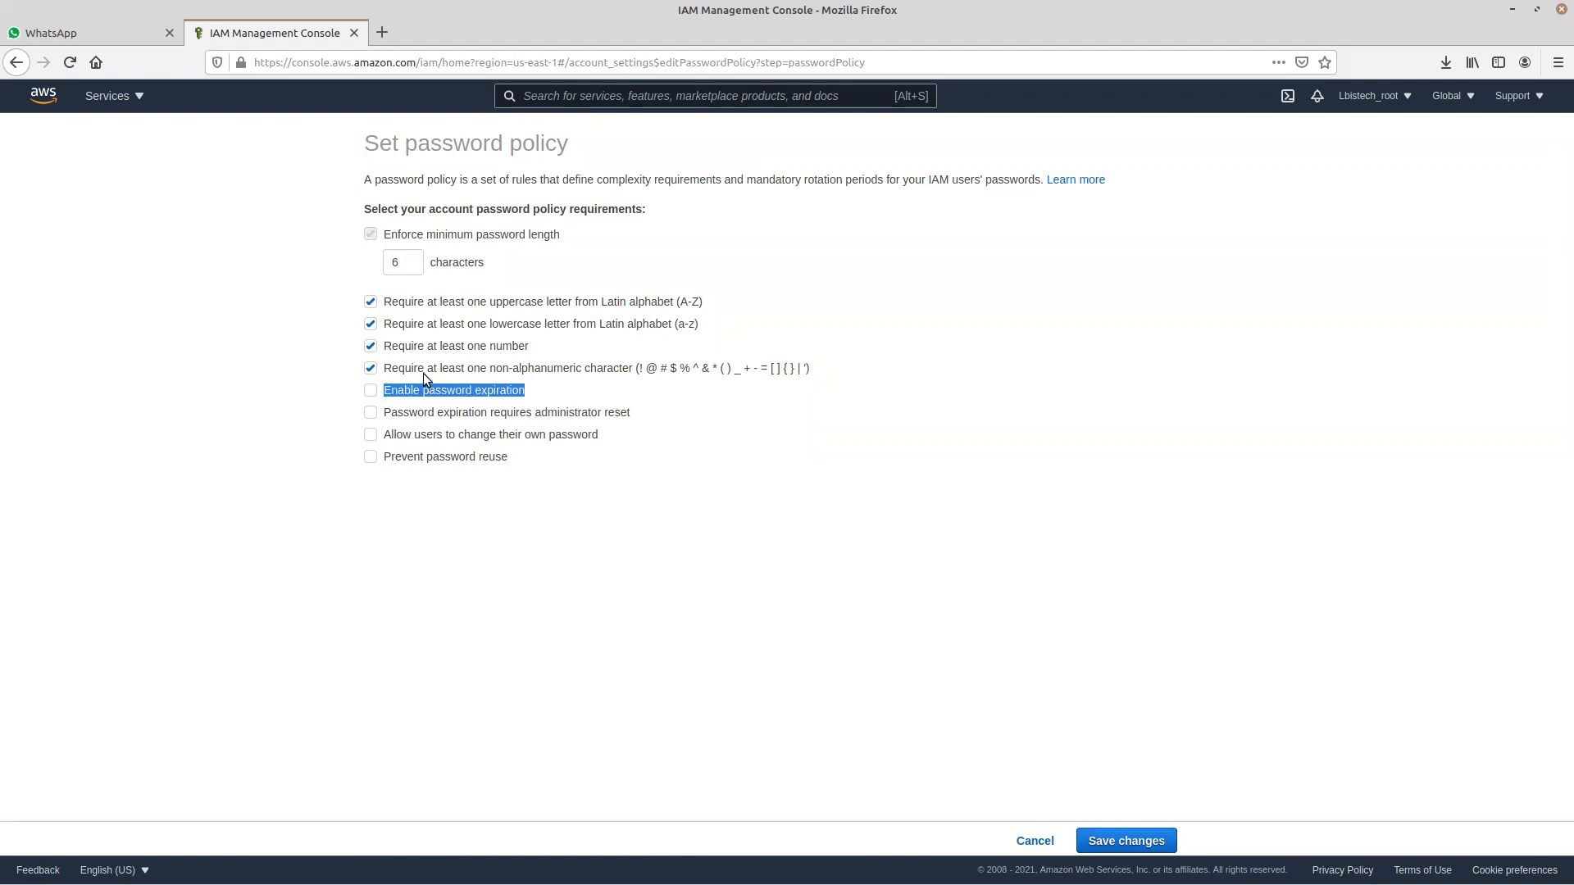
pyautogui.click(370, 392)
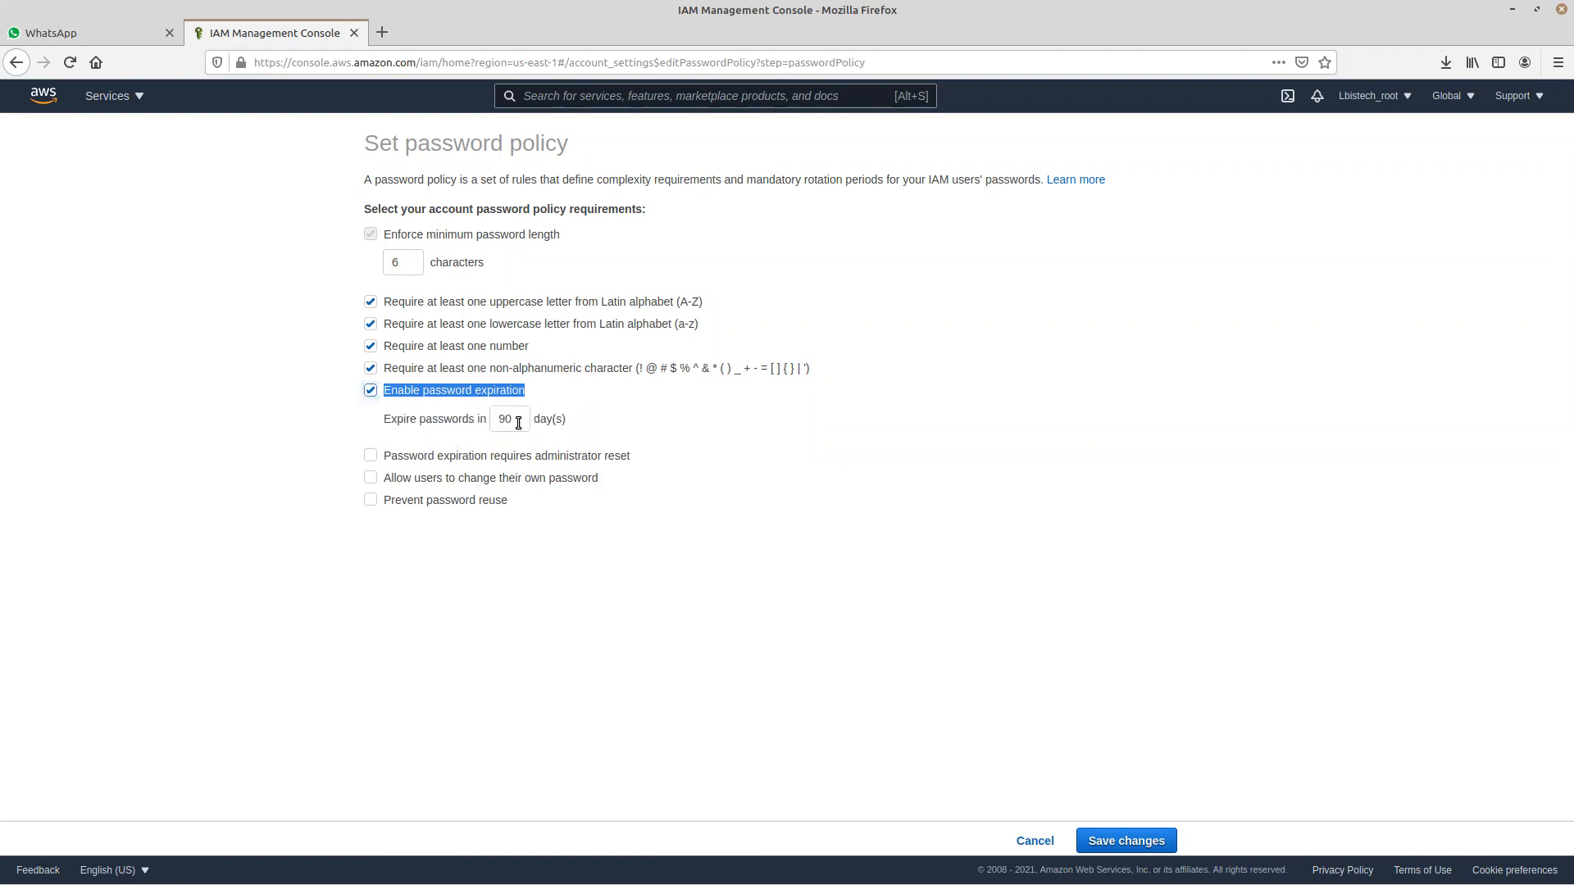
pyautogui.moveTo(516, 419); pyautogui.dragTo(481, 420)
pyautogui.write('30')
pyautogui.press('Tab')
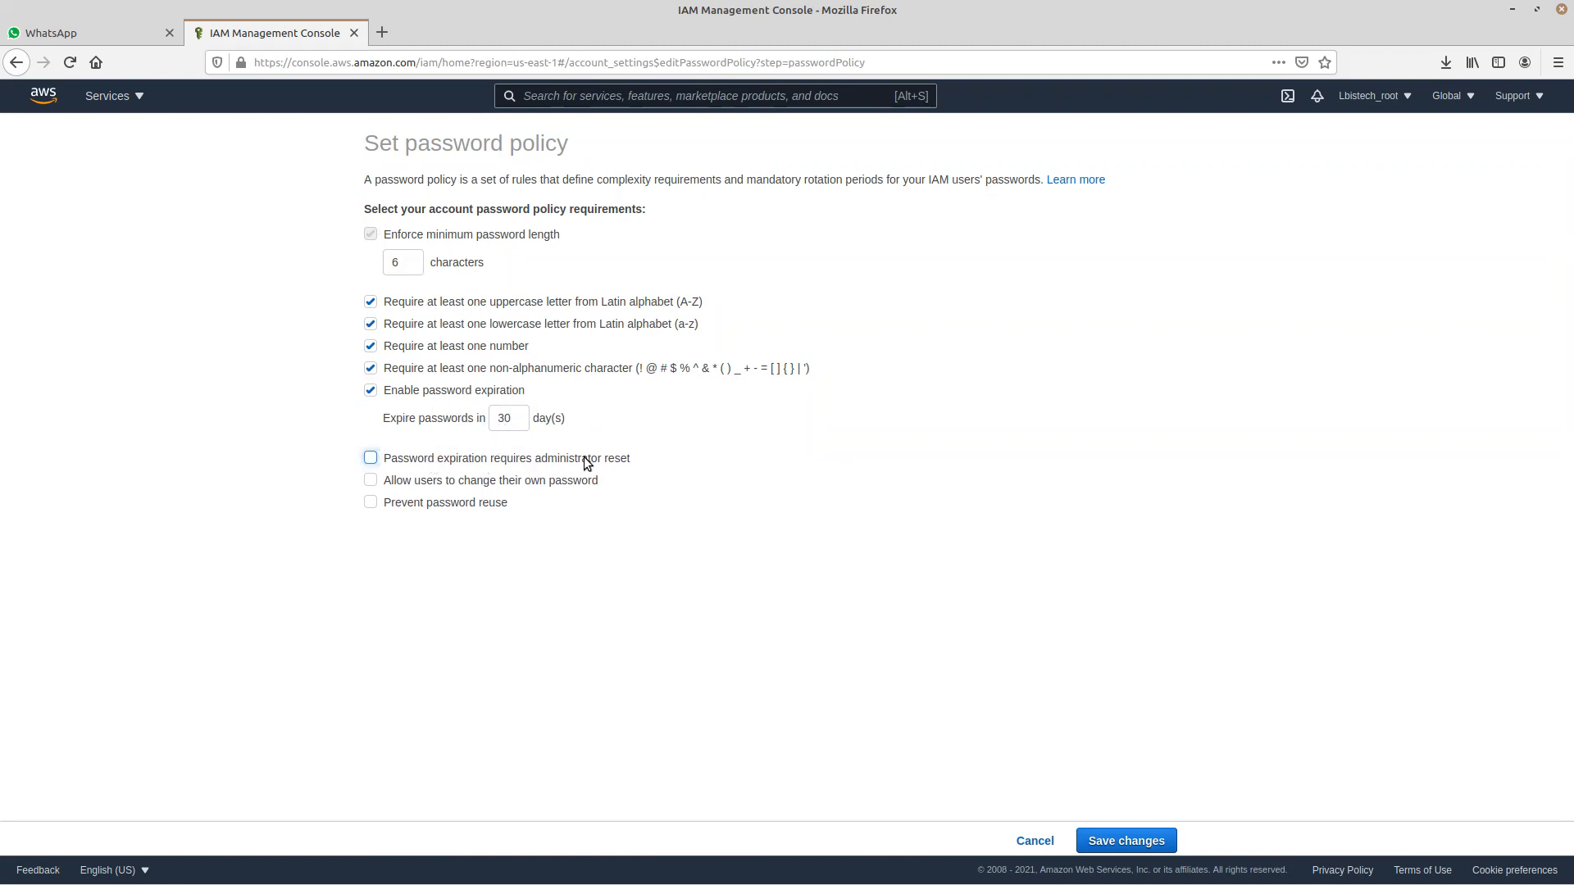
# Allow users to change their own password, leaving administrator reset for expired passwords off.
pyautogui.click(370, 459)
pyautogui.click(371, 460)
pyautogui.click(371, 482)
# Turn on password reuse prevention, remembering the last 2 passwords.
pyautogui.click(370, 507)
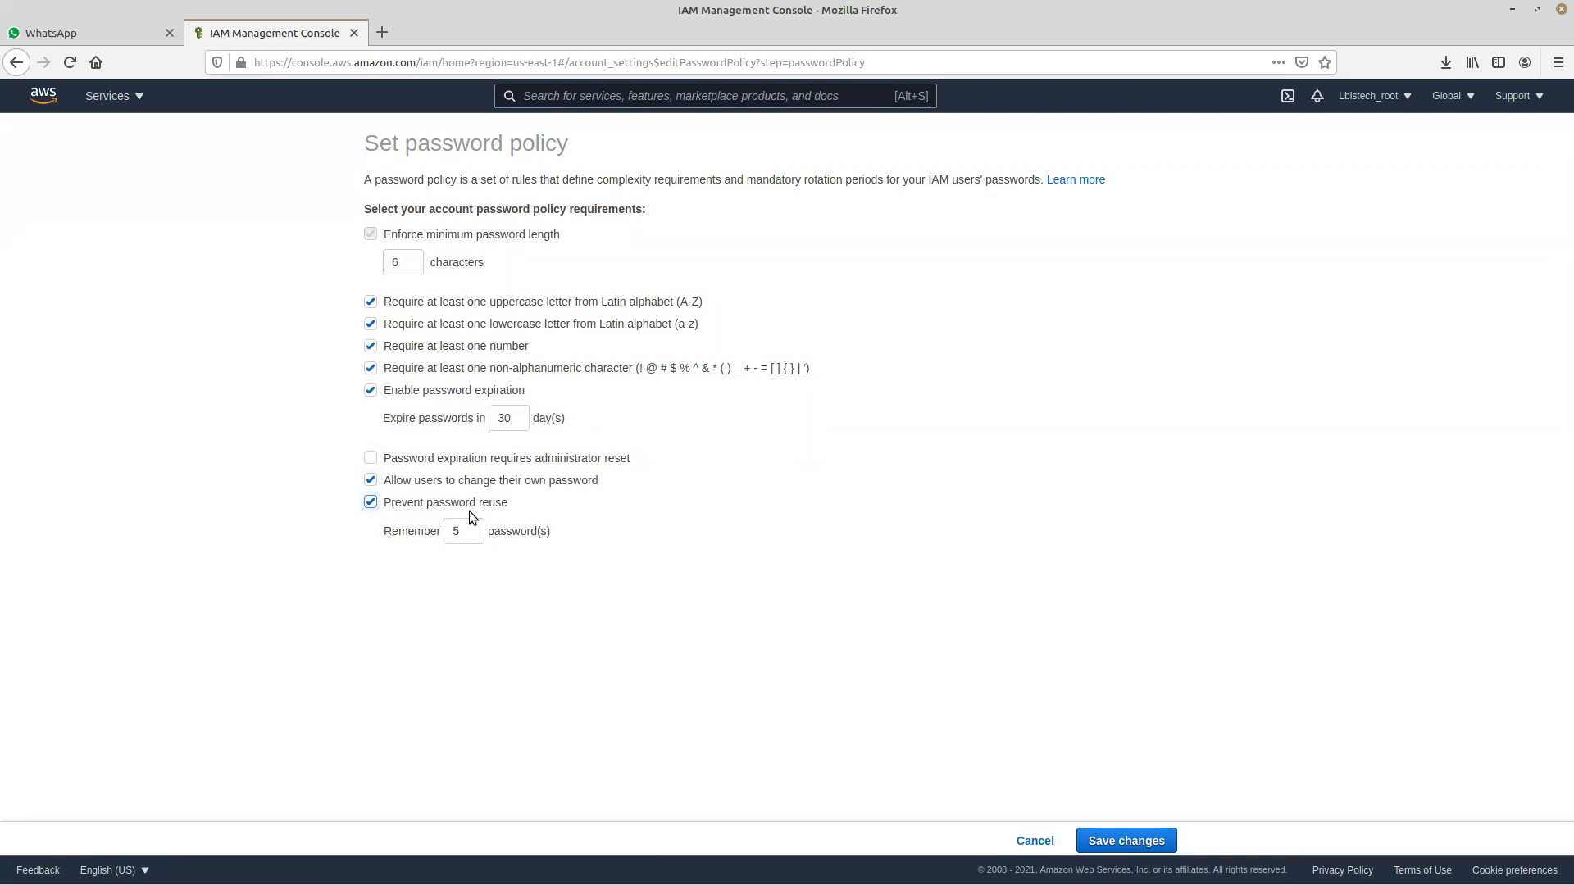
pyautogui.click(455, 530)
pyautogui.doubleClick(455, 530)
pyautogui.write('1')
pyautogui.press('Tab')
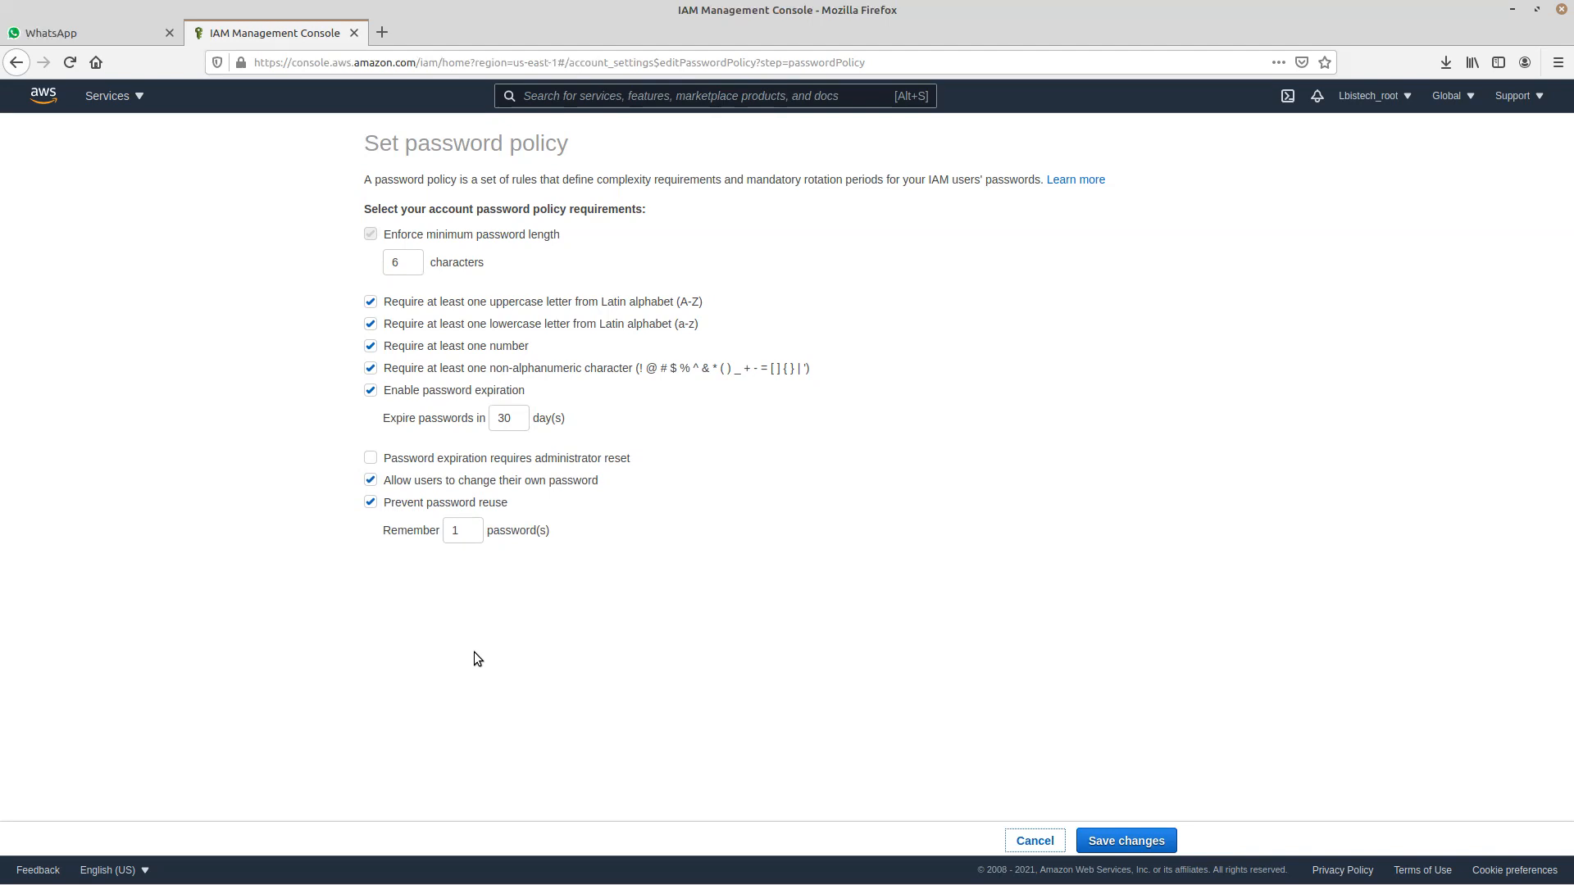
pyautogui.click(476, 529)
pyautogui.write('0')
pyautogui.click(379, 506)
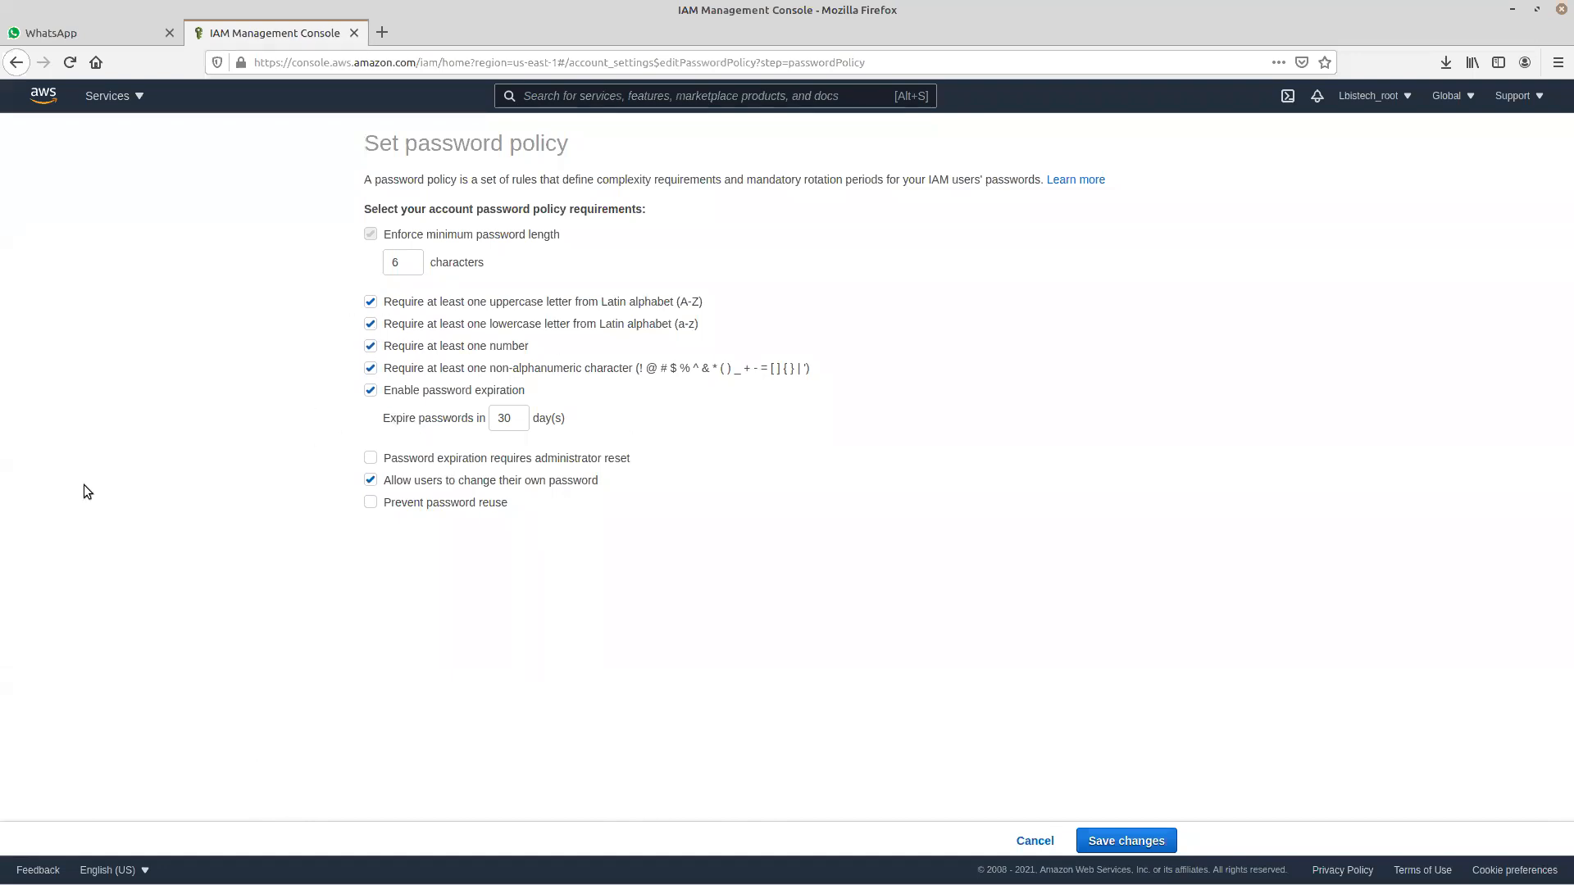
pyautogui.click(371, 504)
pyautogui.moveTo(476, 533); pyautogui.dragTo(436, 533)
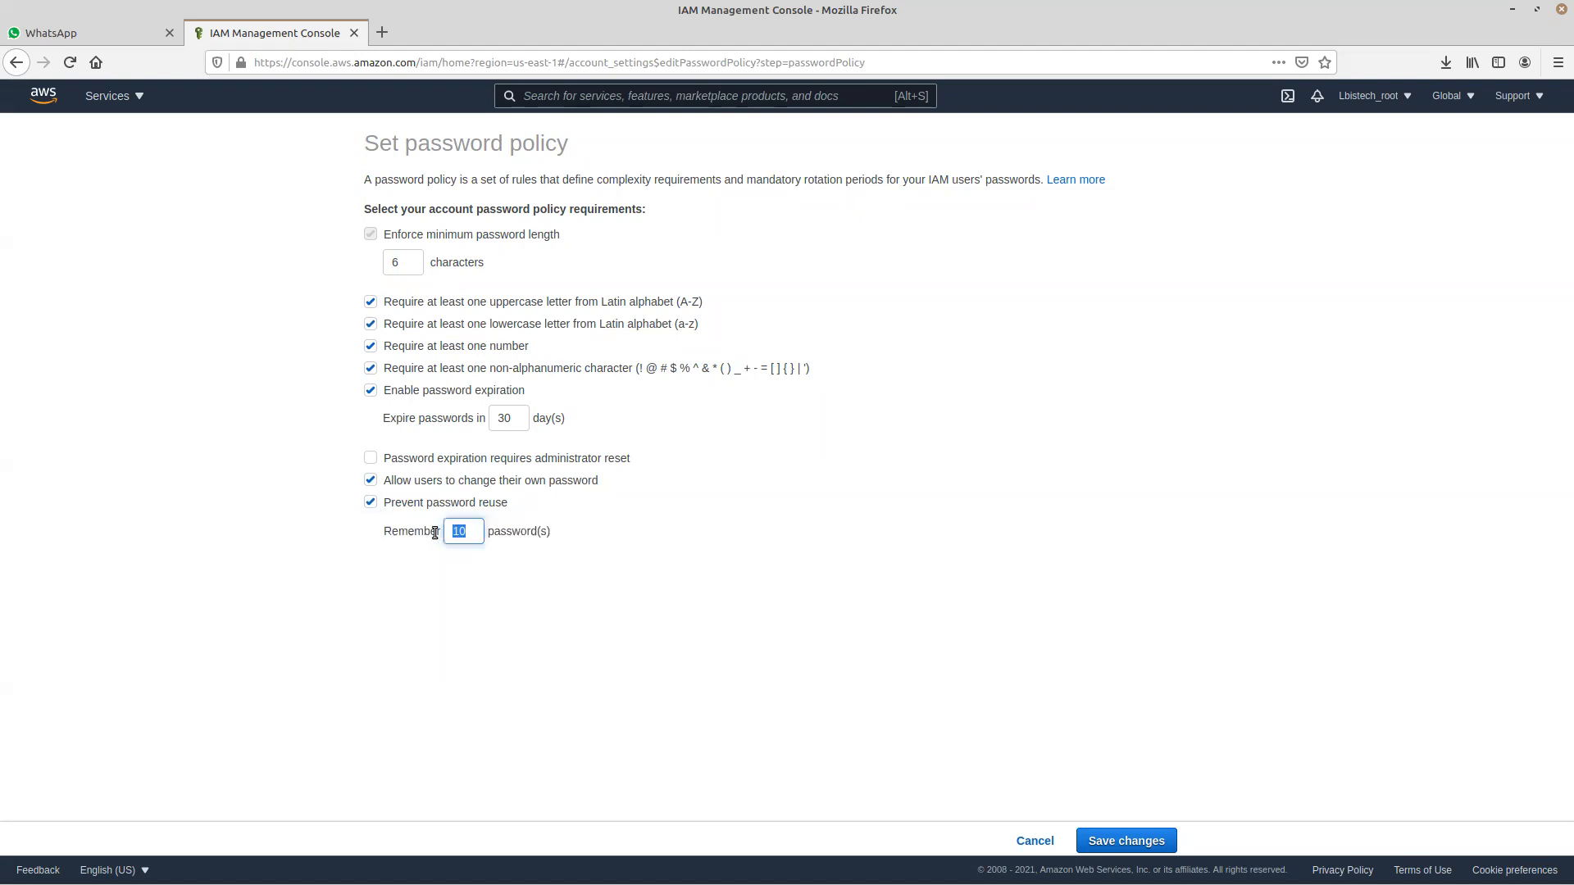
pyautogui.write('2')
pyautogui.press('Tab')
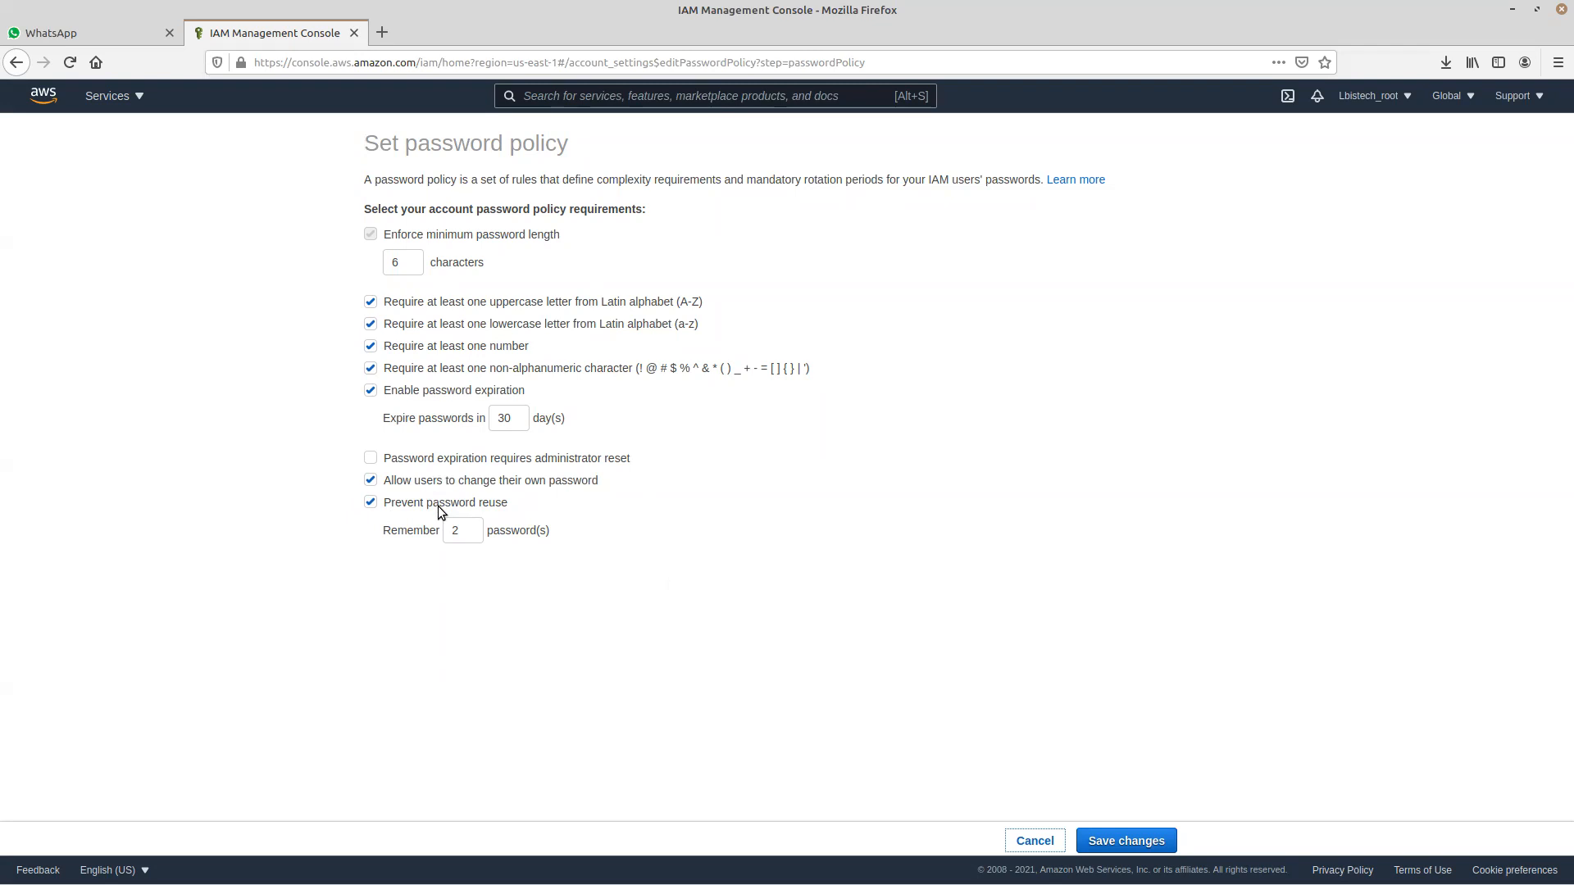
# Save the updated password policy and review the new rules.
pyautogui.click(1115, 842)
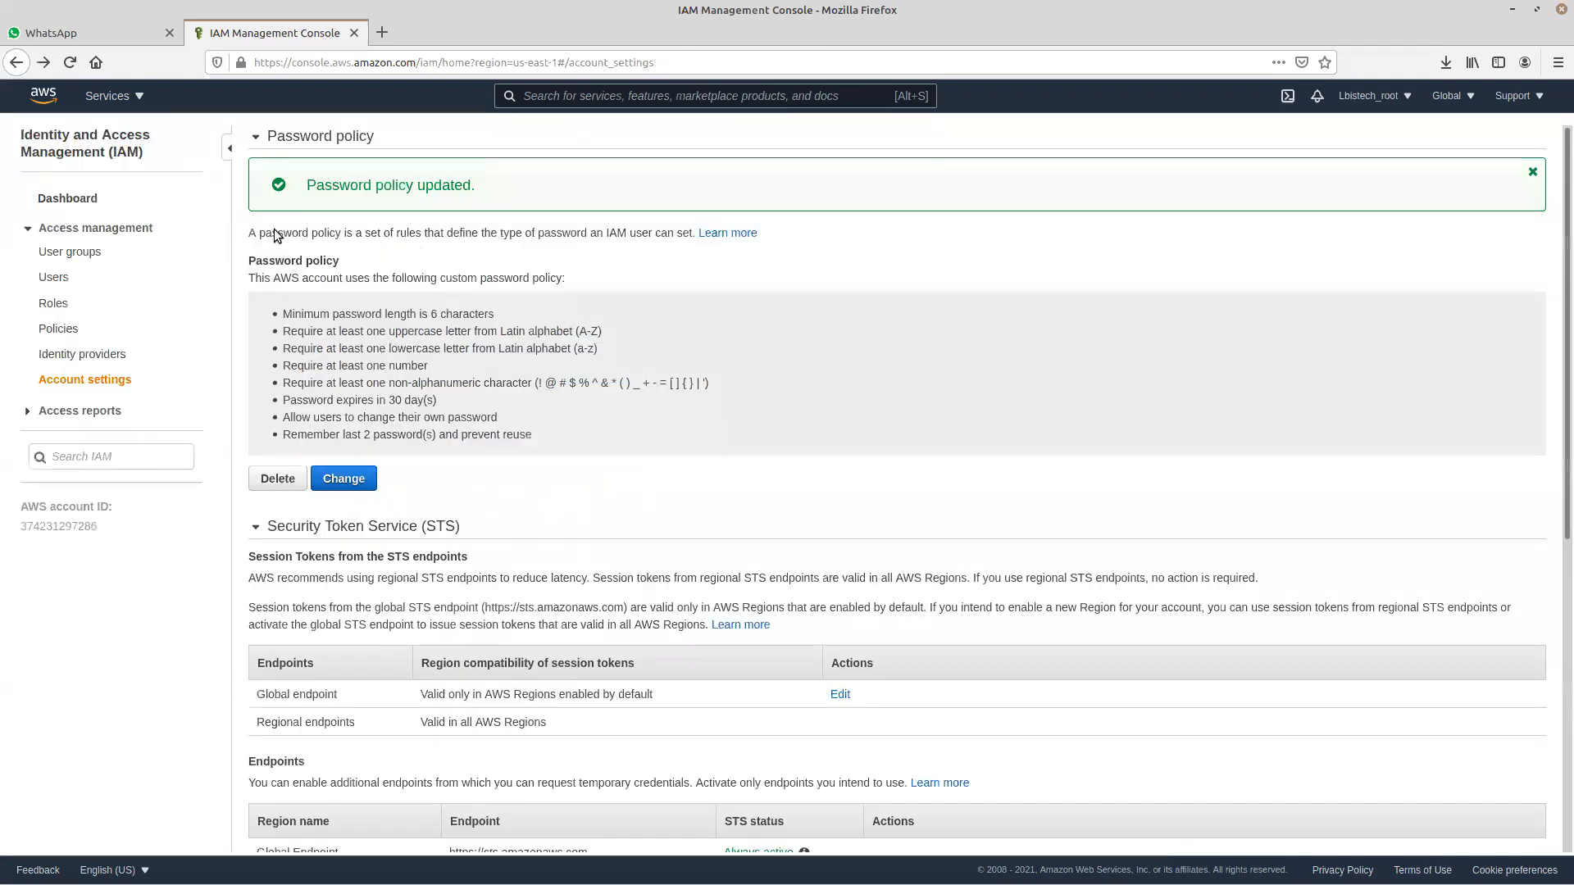
pyautogui.moveTo(283, 314); pyautogui.dragTo(604, 443)
pyautogui.click(602, 437)
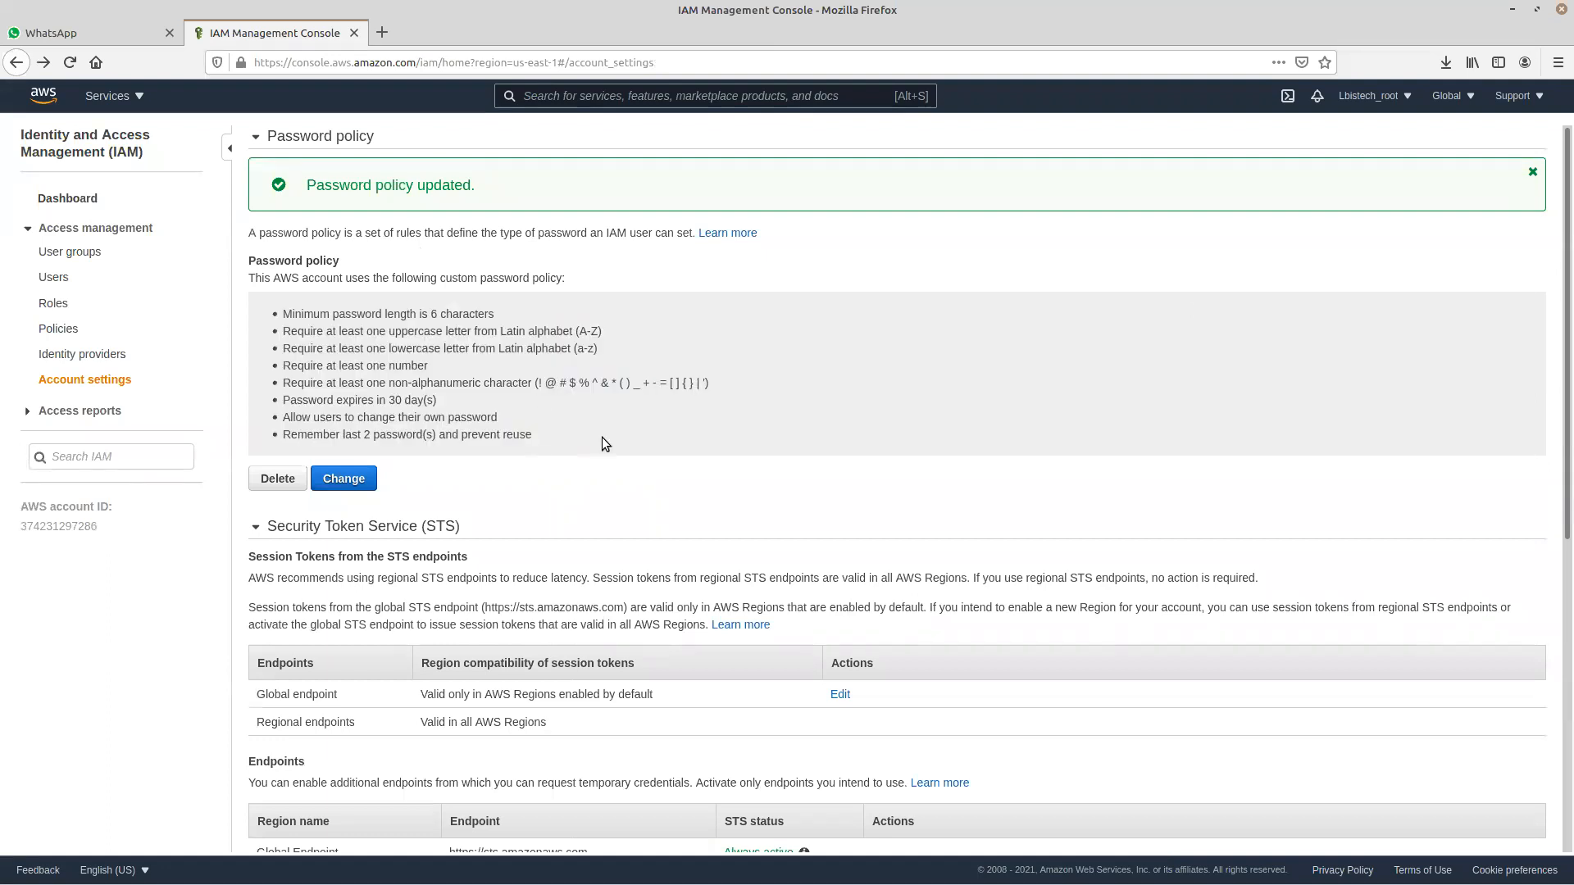
# Start a new user named lbistech_02 with programmatic and console access.
pyautogui.click(54, 279)
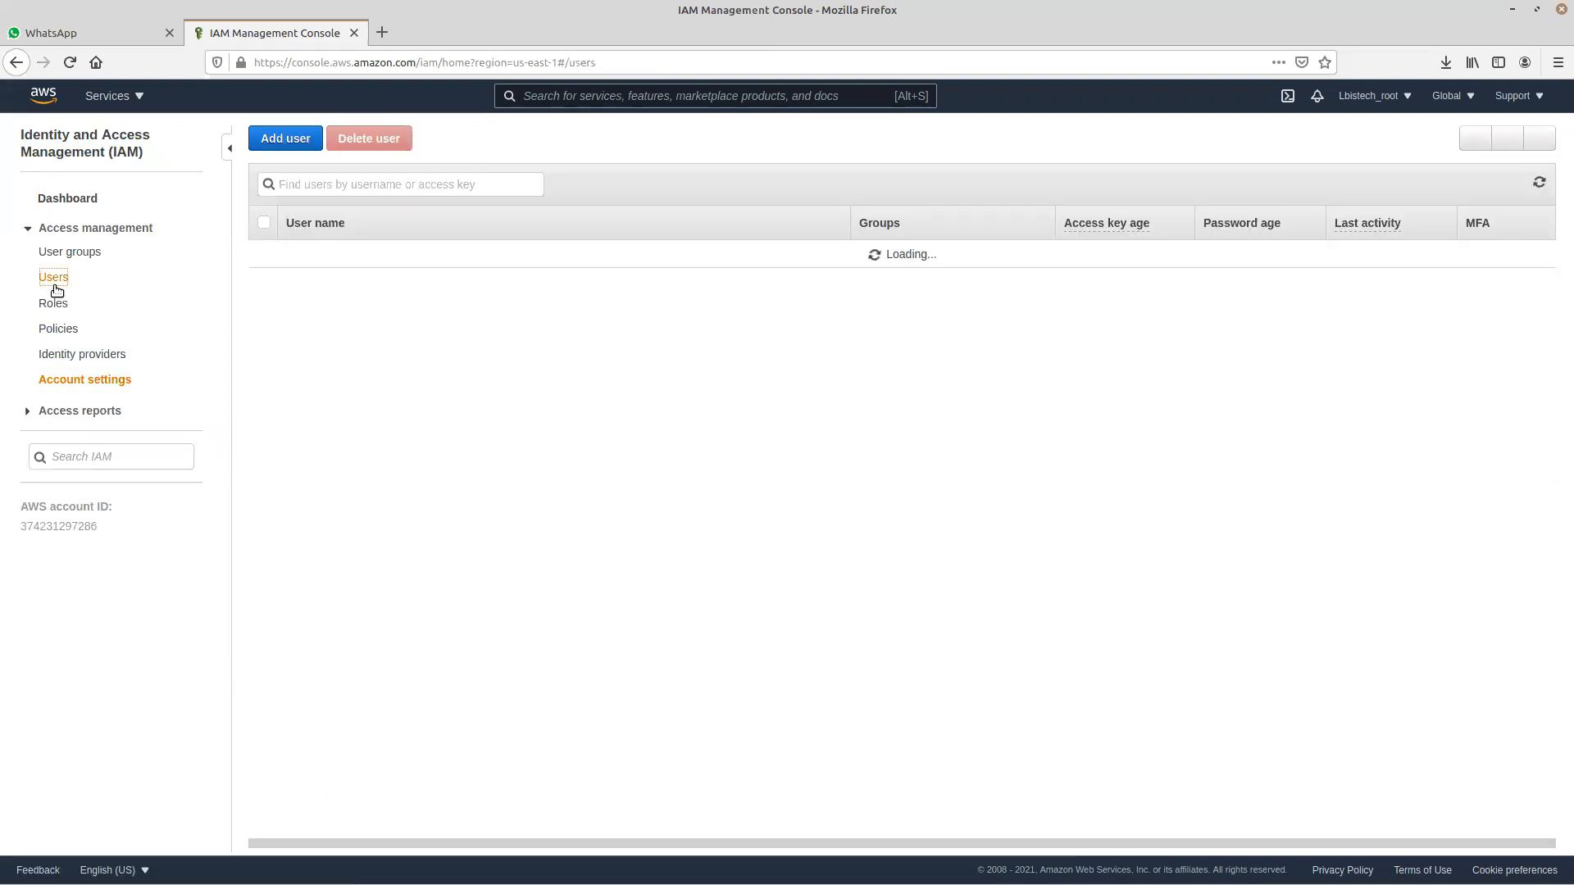
pyautogui.click(289, 144)
pyautogui.write('lbistech_02')
pyautogui.click(601, 401)
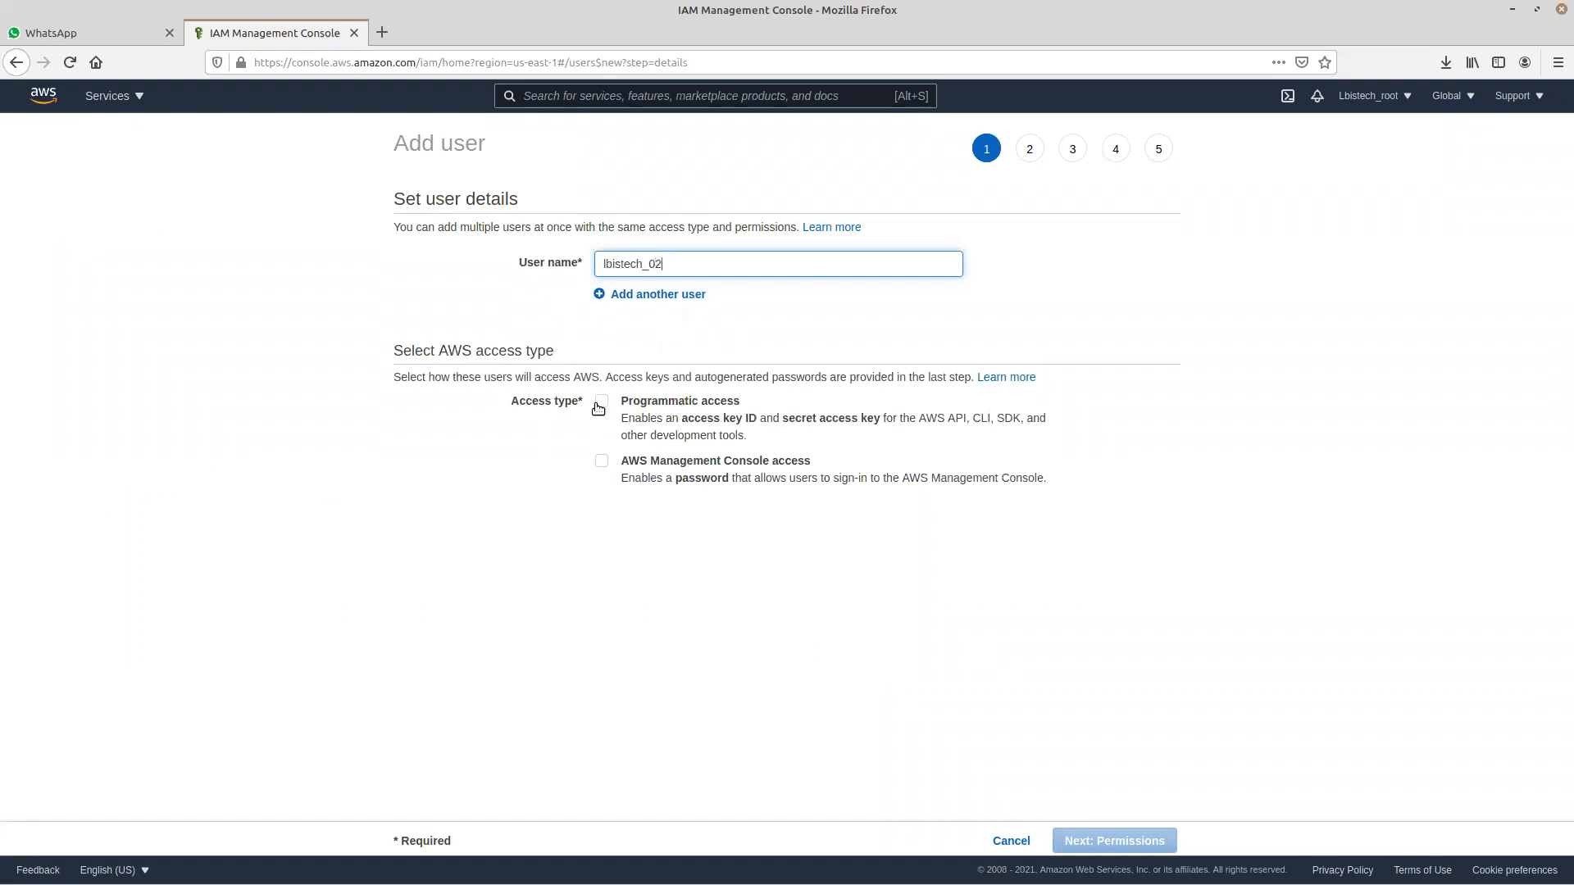
pyautogui.click(603, 464)
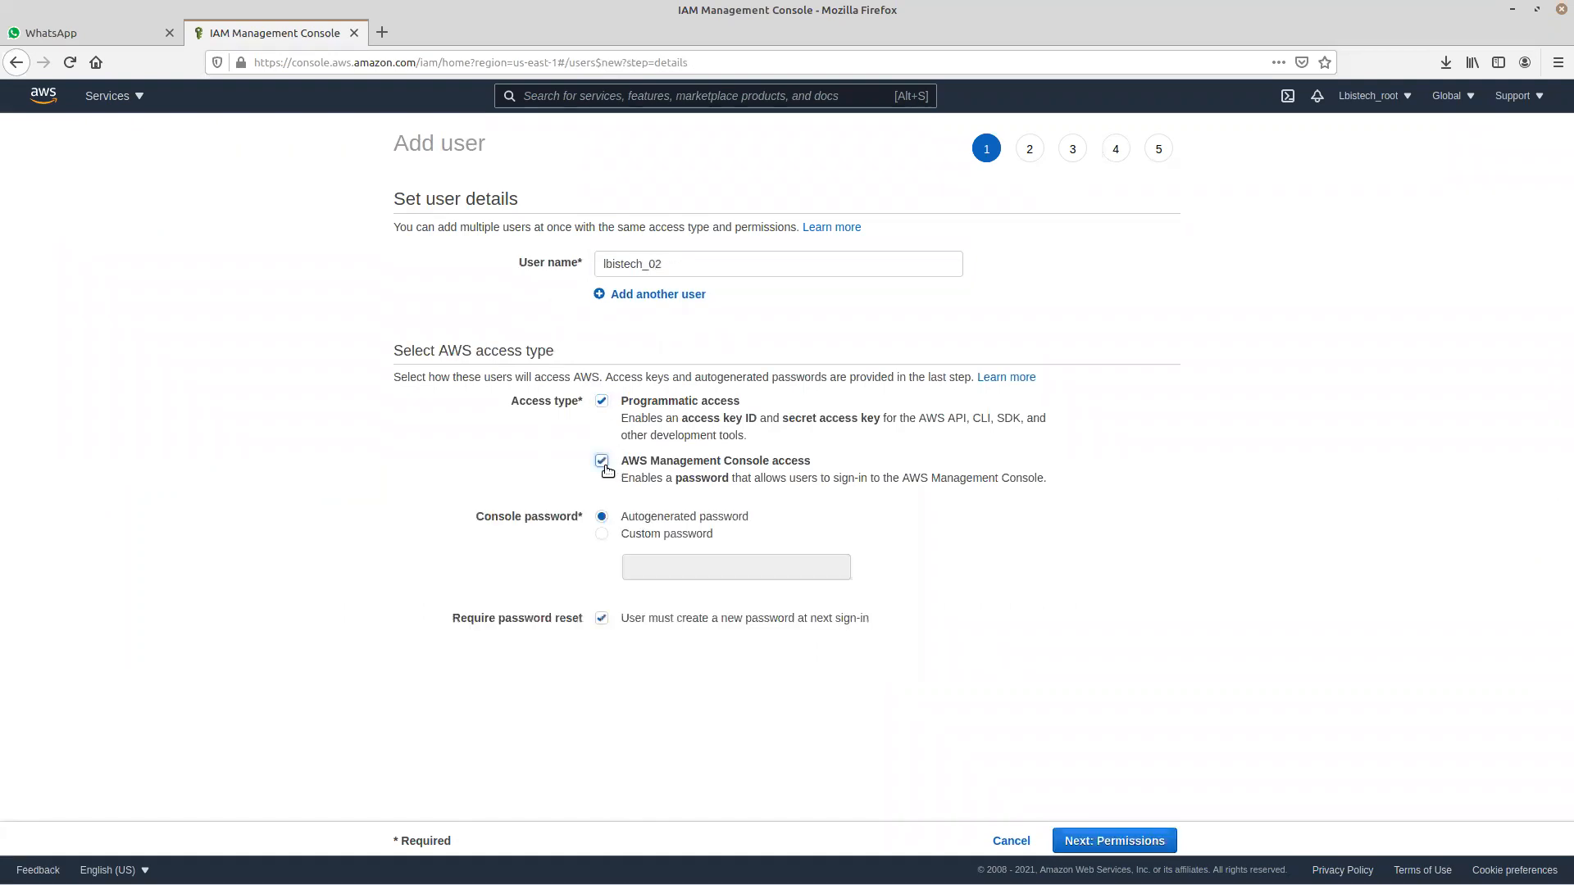
# Choose a custom console password and enter one that lacks a special character.
pyautogui.click(602, 537)
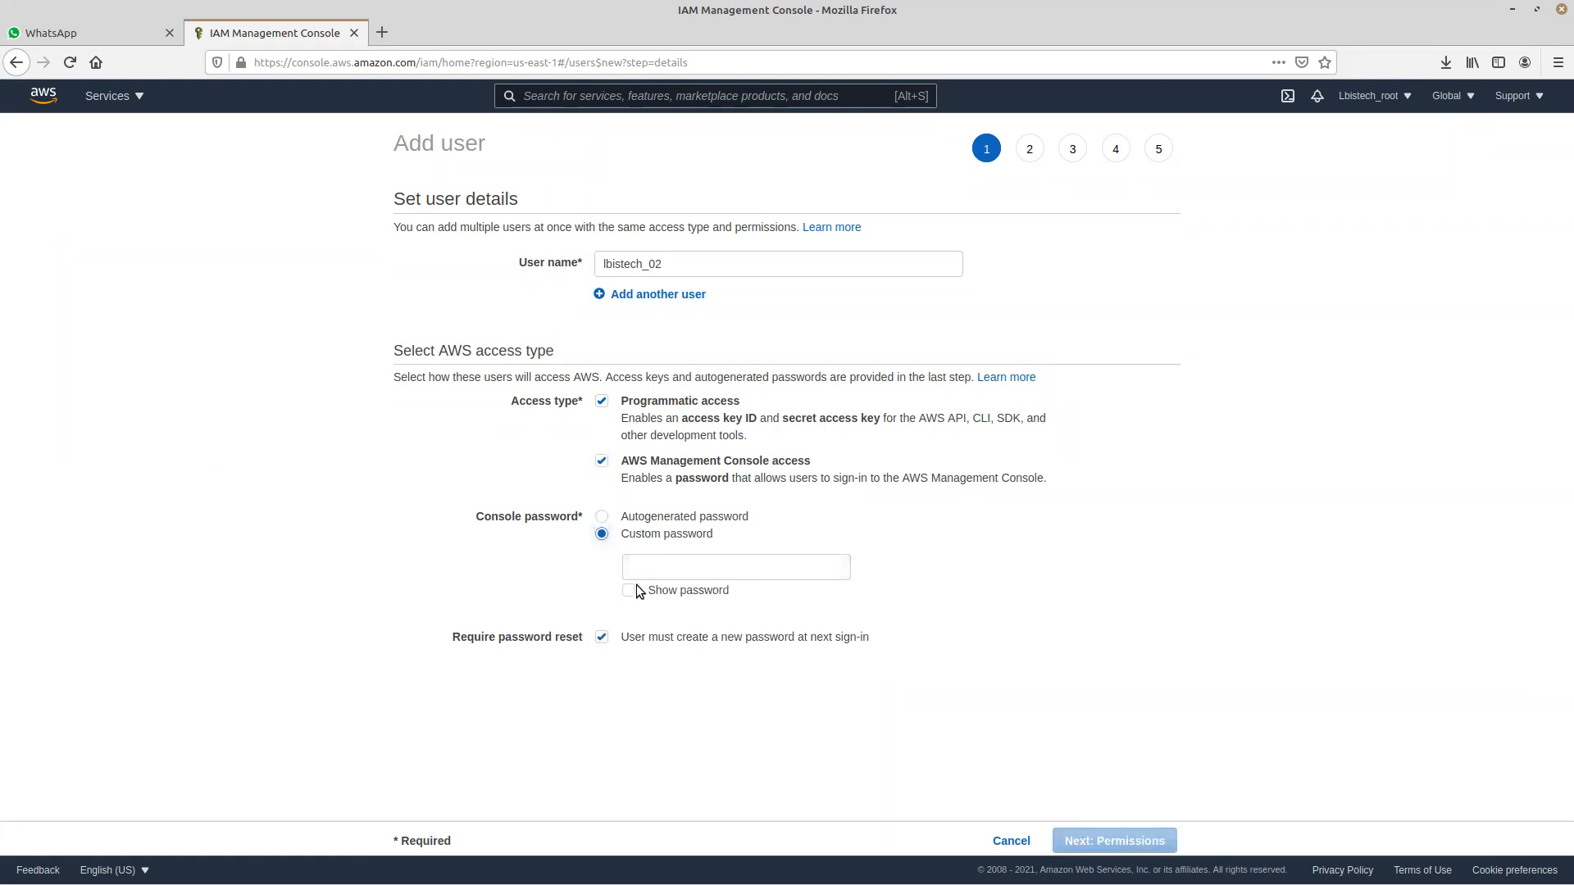
pyautogui.click(664, 567)
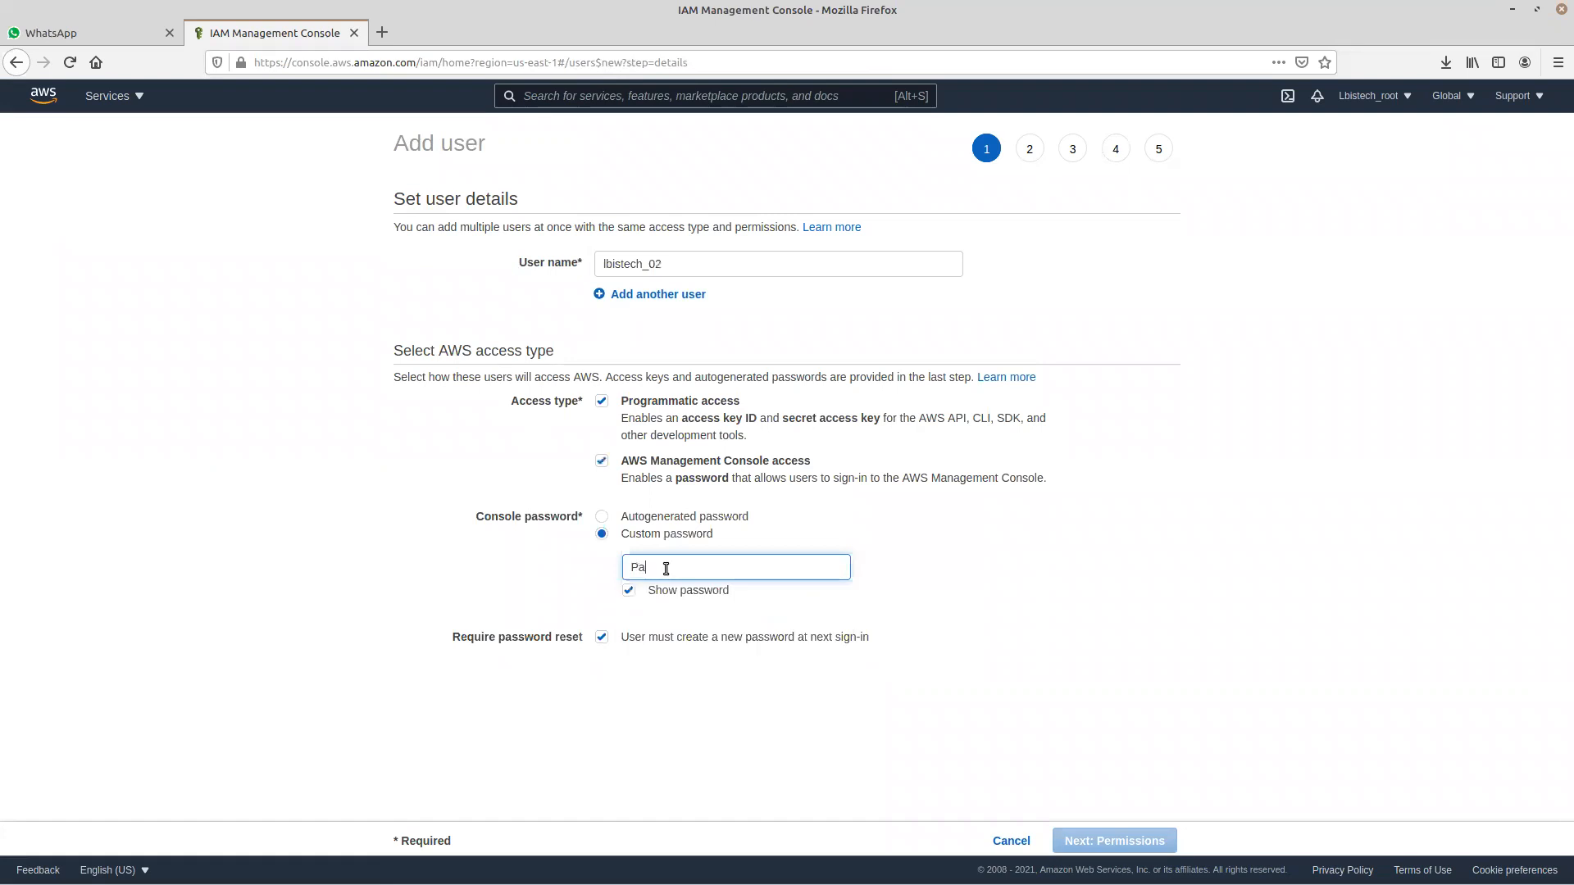
pyautogui.press('Tab')
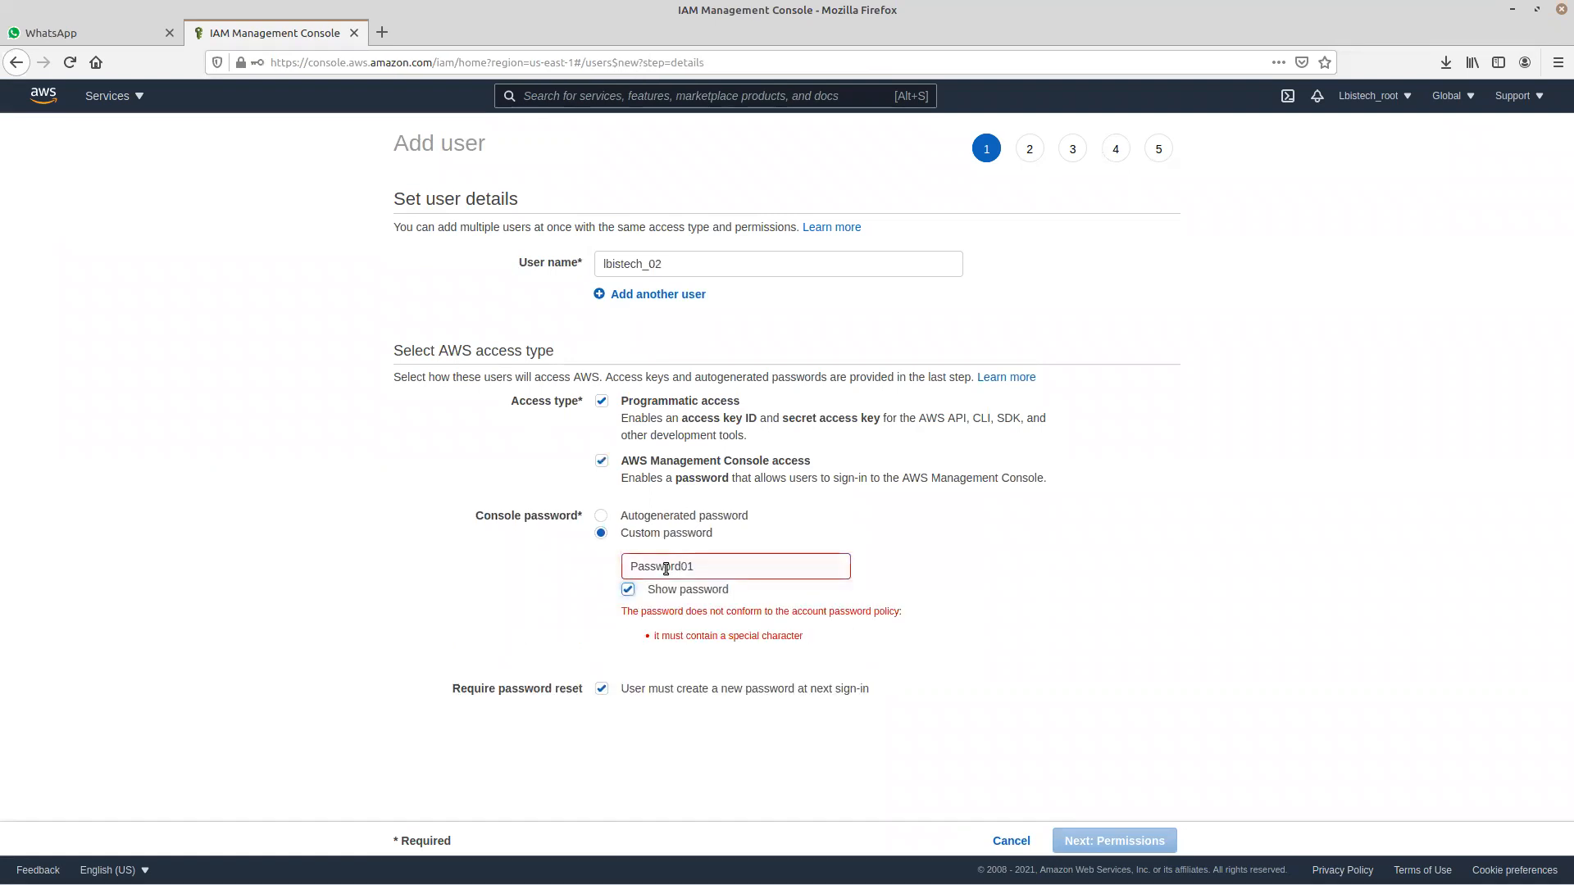
# Replace the rejected custom password with one containing a special character.
pyautogui.moveTo(720, 565); pyautogui.dragTo(589, 565)
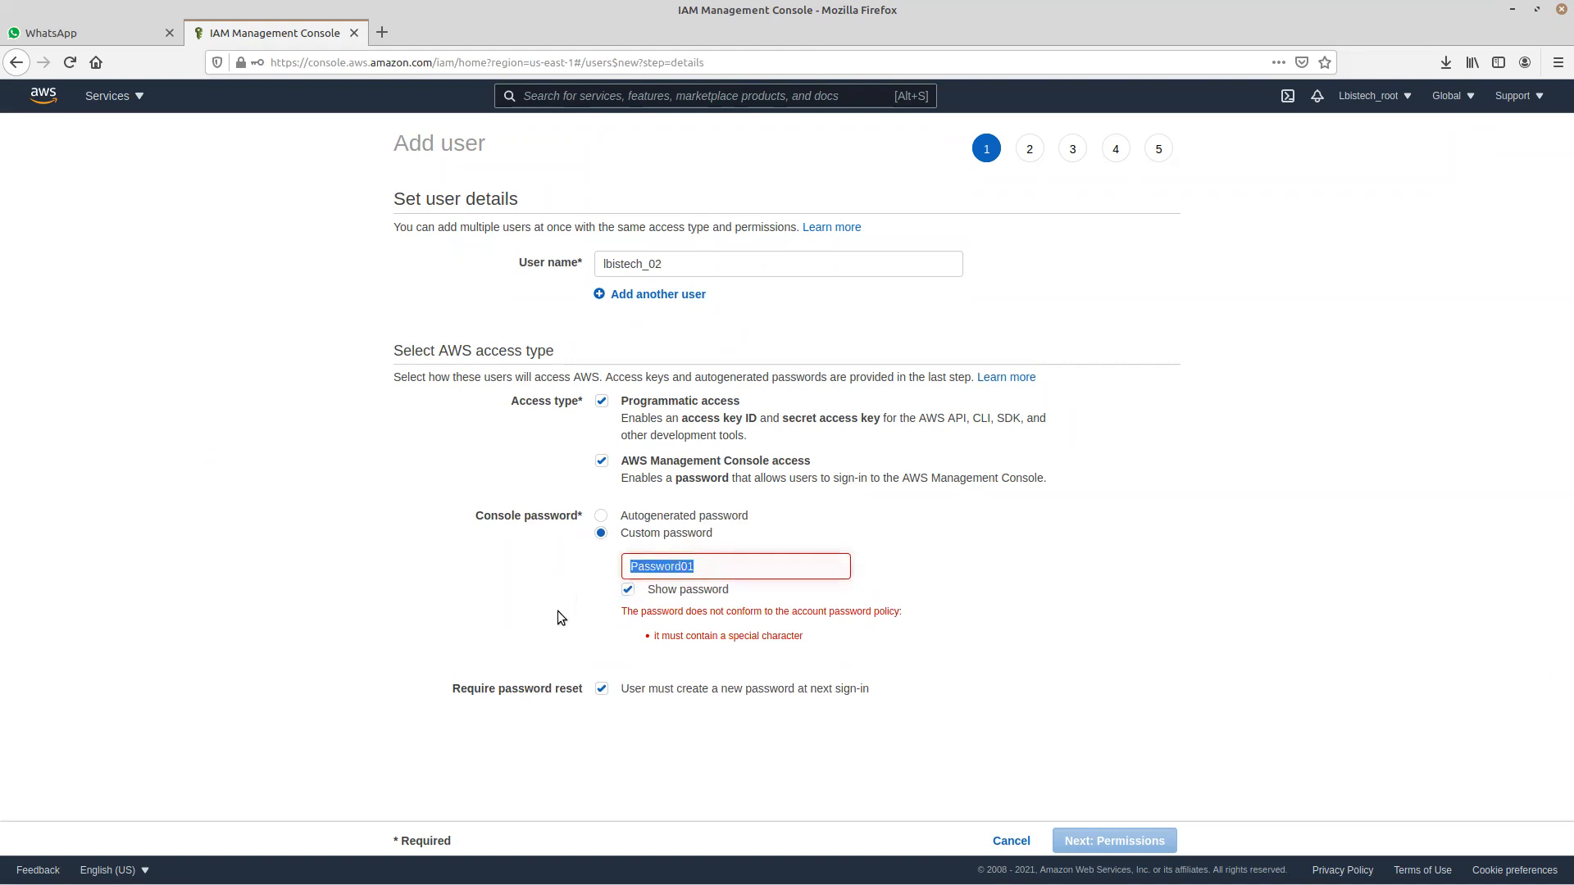
pyautogui.write('Pass')
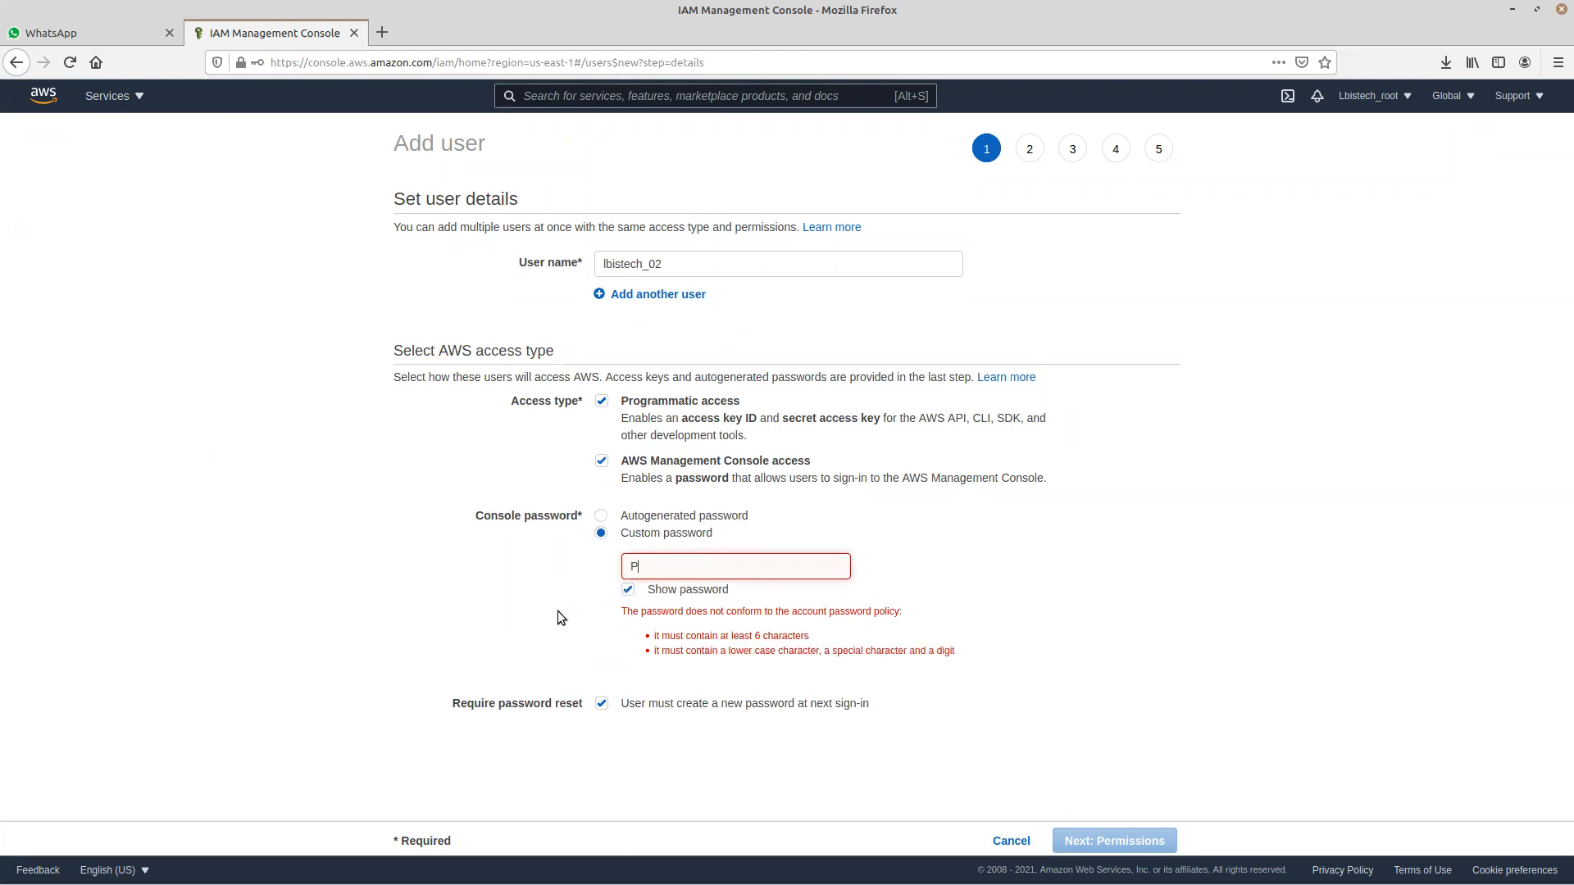
pyautogui.press('BackSpace')
pyautogui.press('BackSpace')
pyautogui.press('BackSpace')
pyautogui.press('BackSpace')
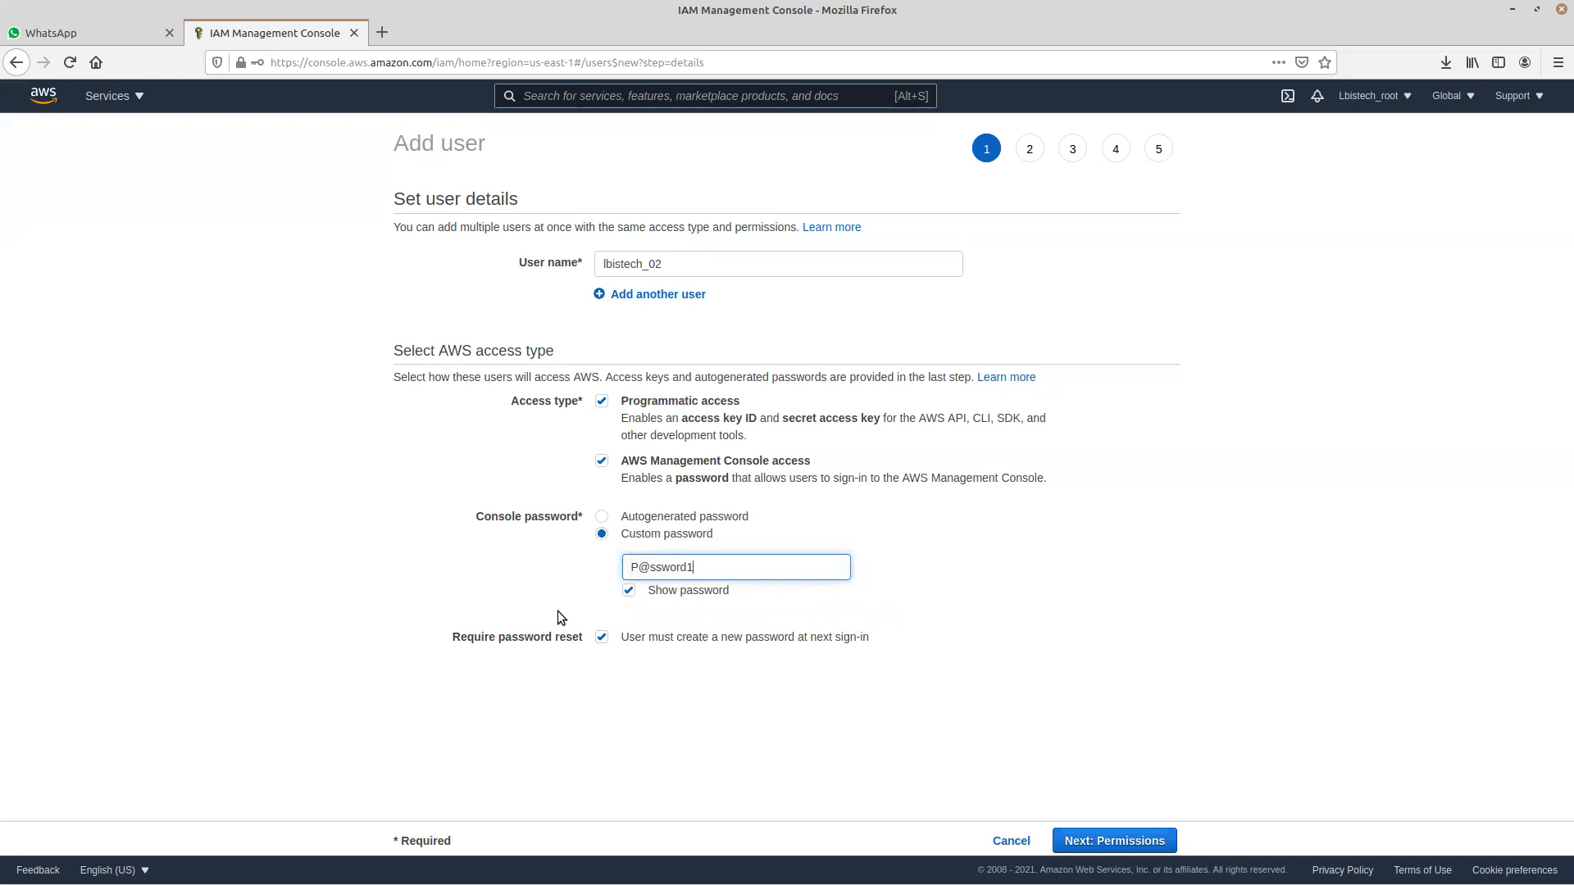
pyautogui.press('Tab')
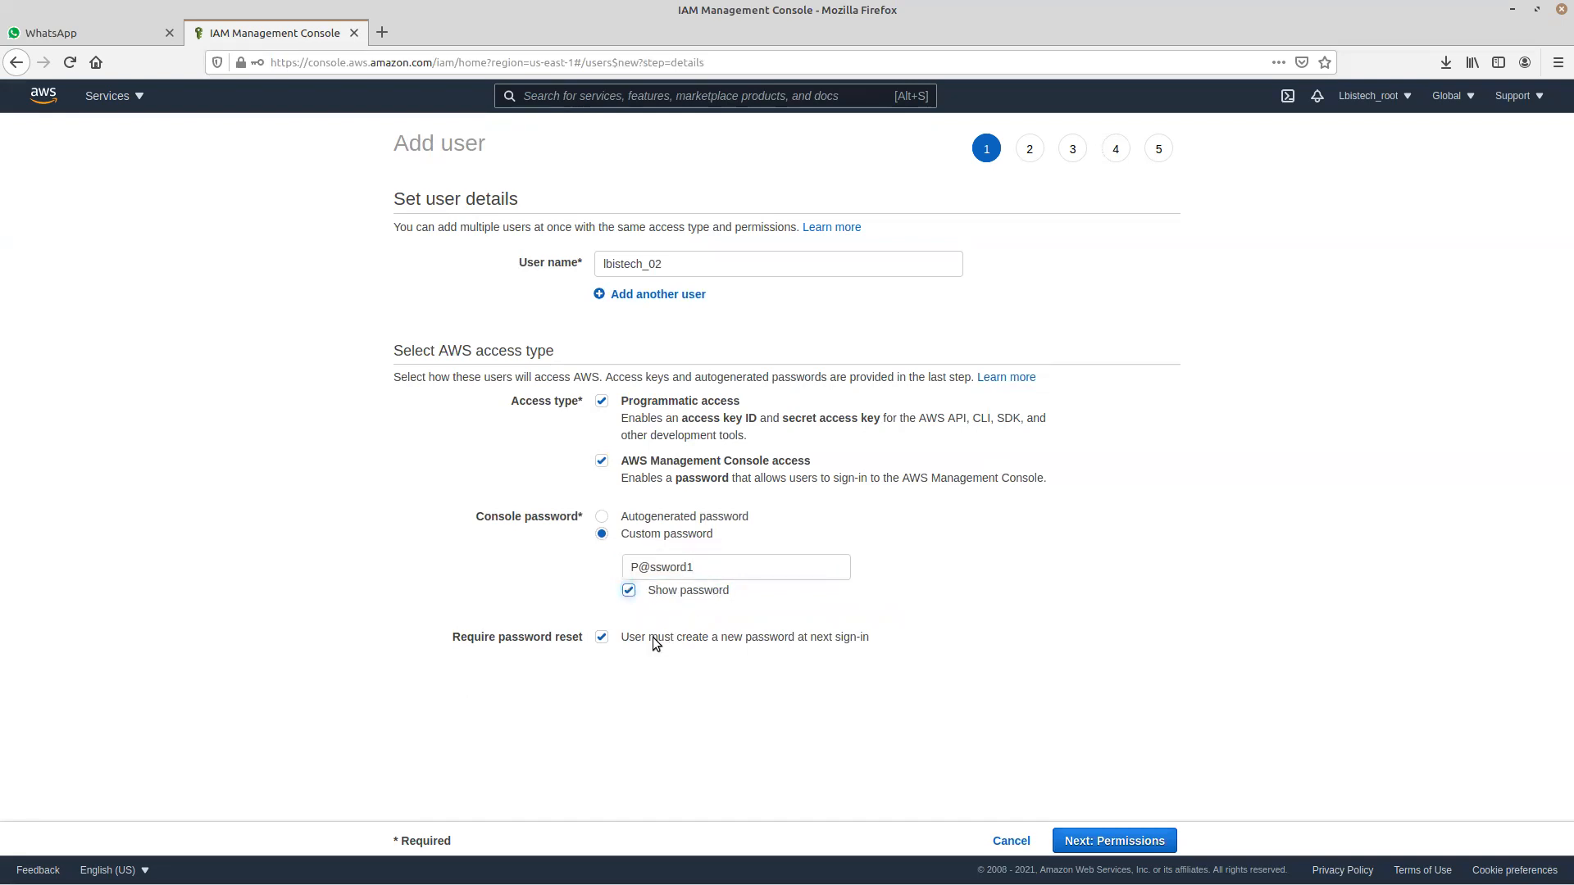
pyautogui.moveTo(703, 564); pyautogui.dragTo(541, 561)
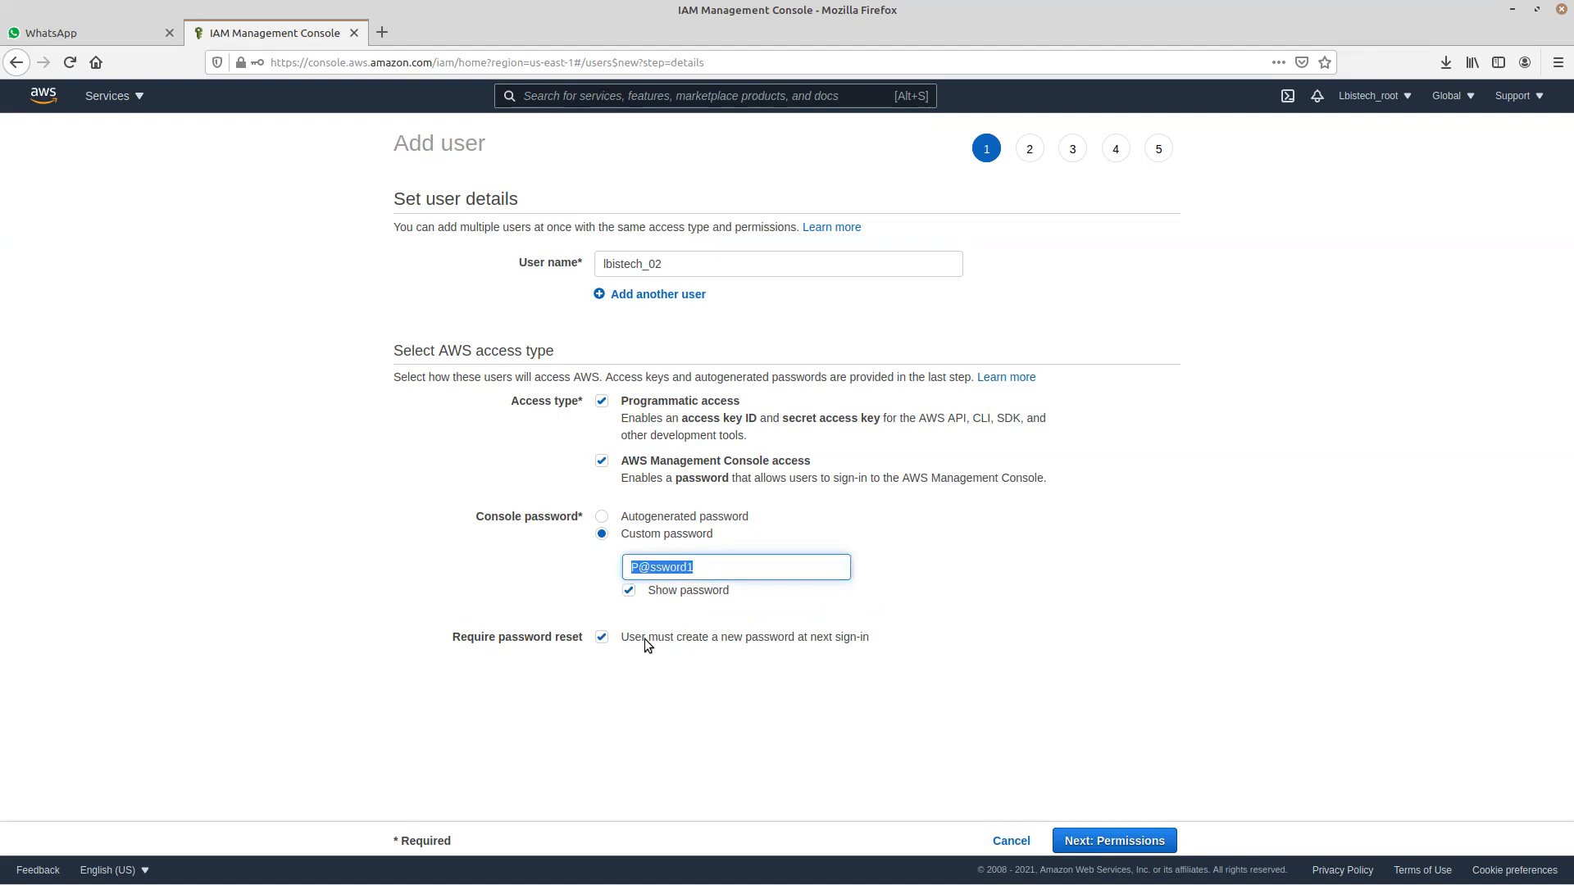
# Untick Require password reset, continue to permissions, and dismiss Firefox's save-login prompt.
pyautogui.click(604, 640)
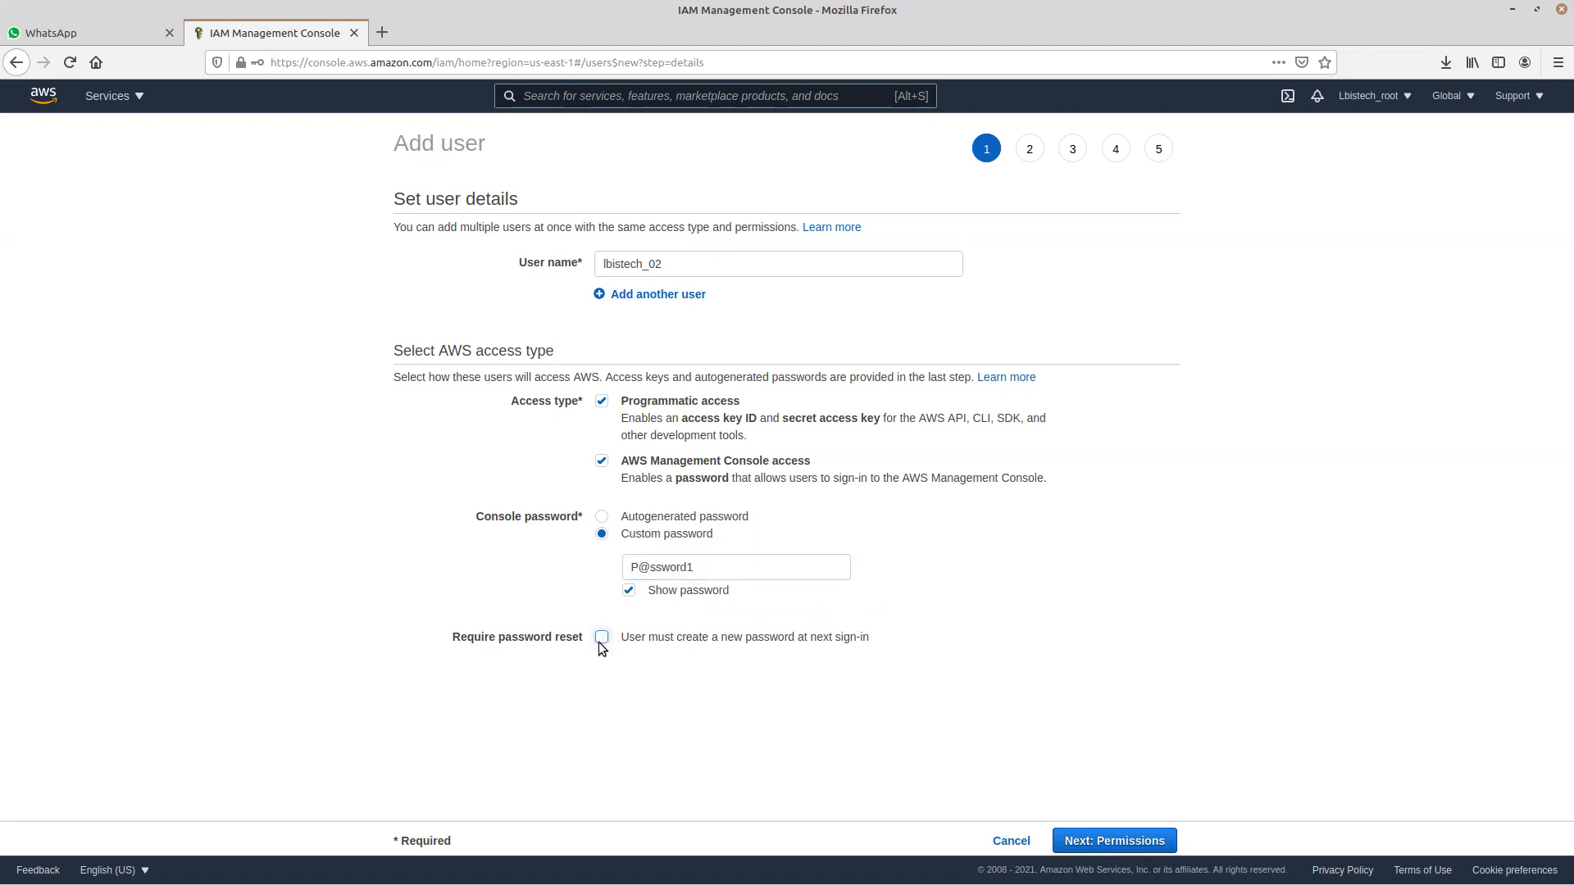
pyautogui.click(1137, 848)
pyautogui.click(308, 222)
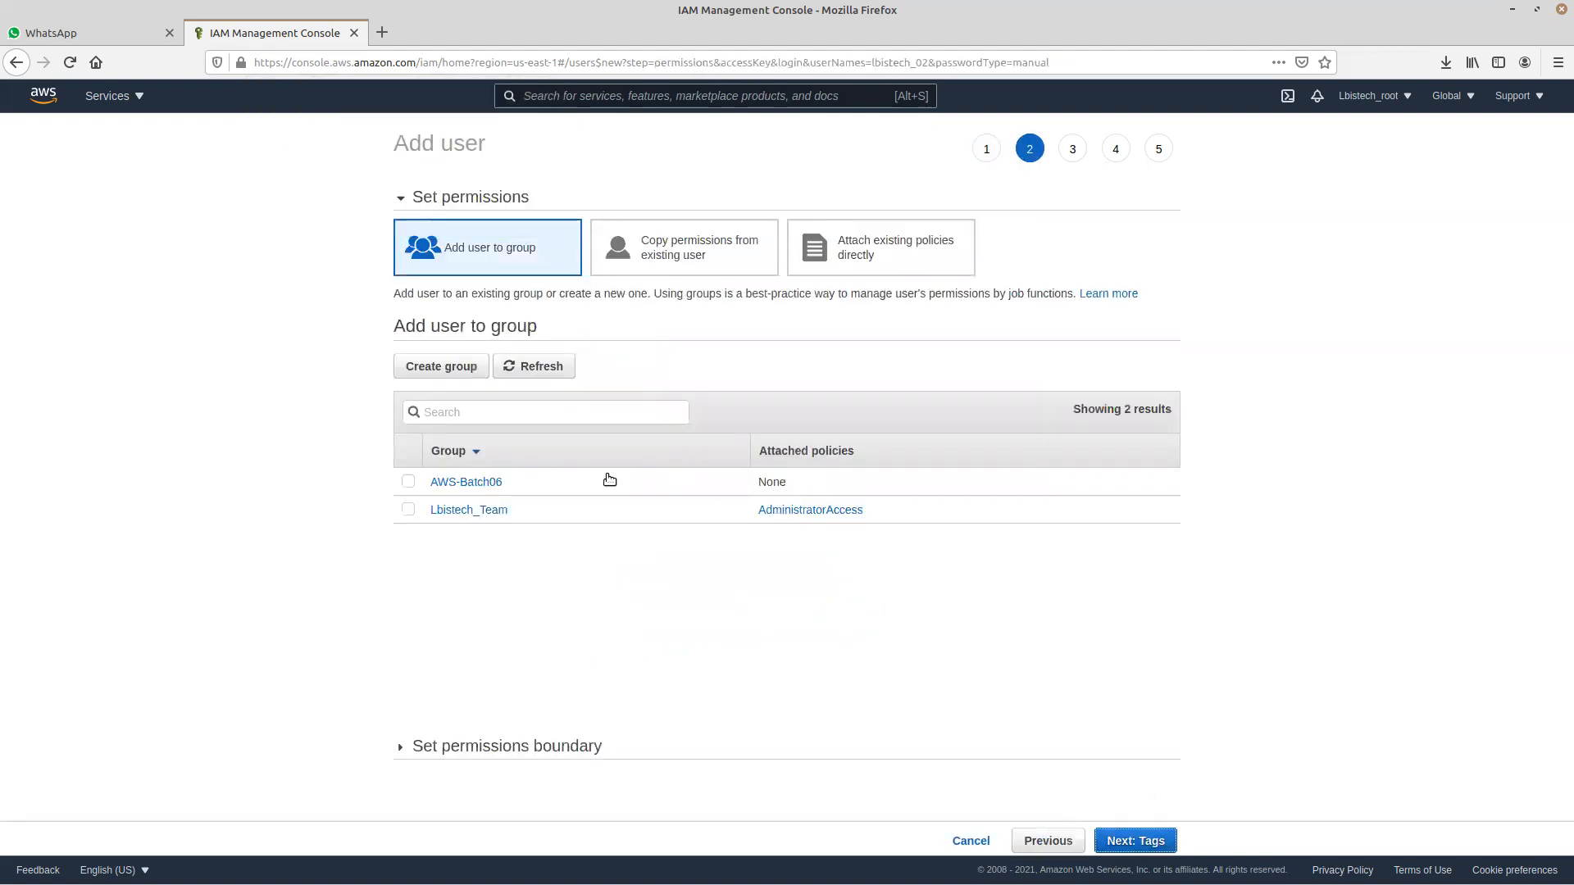
# Add lbistech_02 to the AWS-Batch06 group and create the user.
pyautogui.click(408, 481)
pyautogui.click(1136, 841)
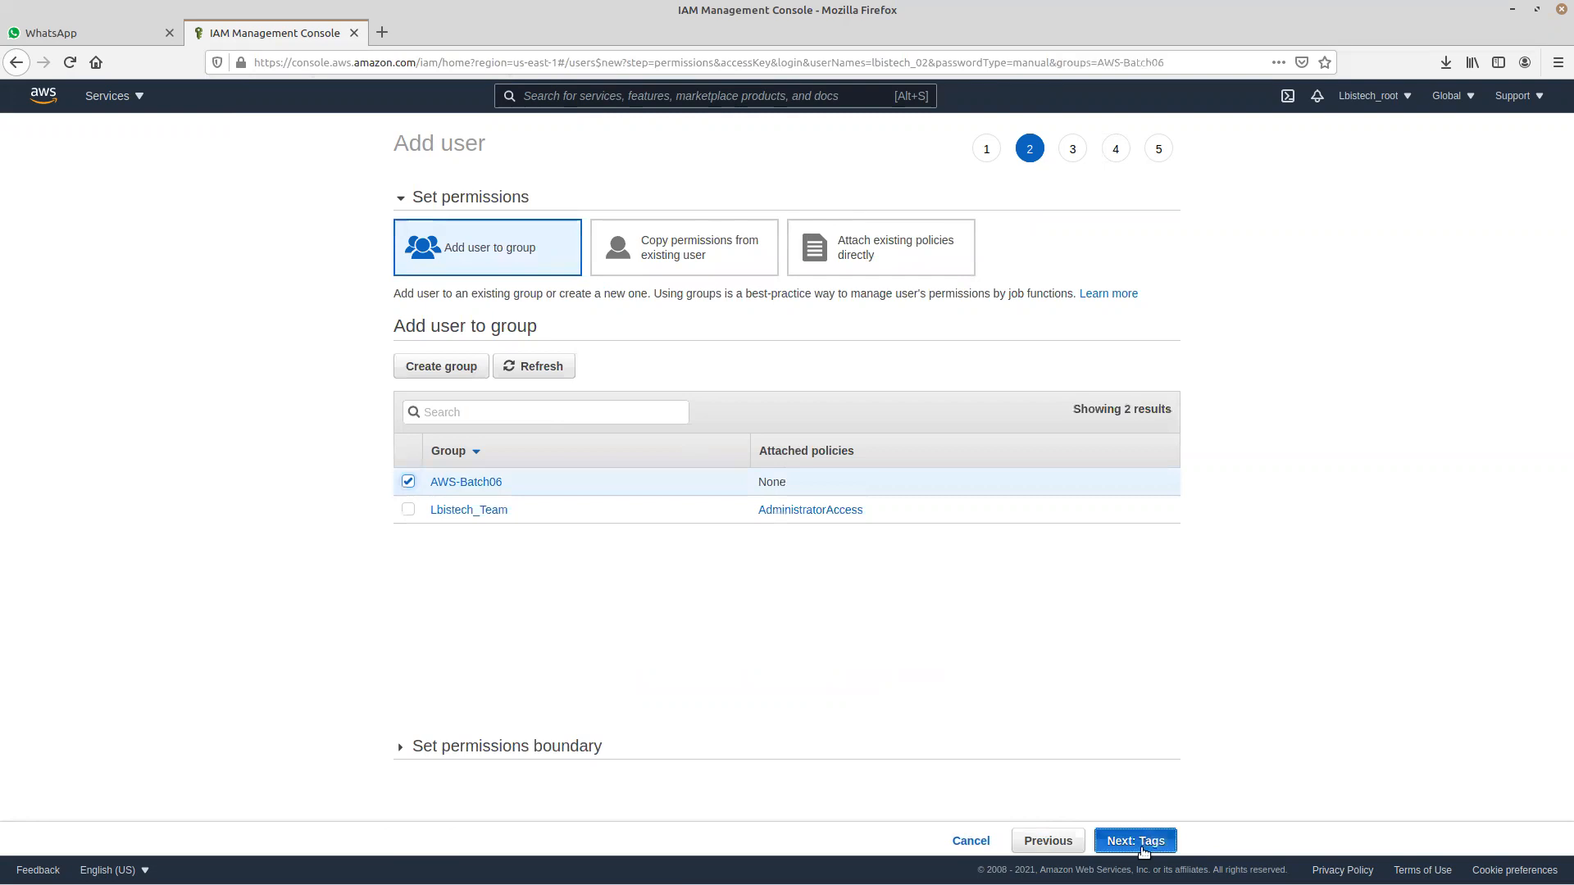
pyautogui.click(1136, 841)
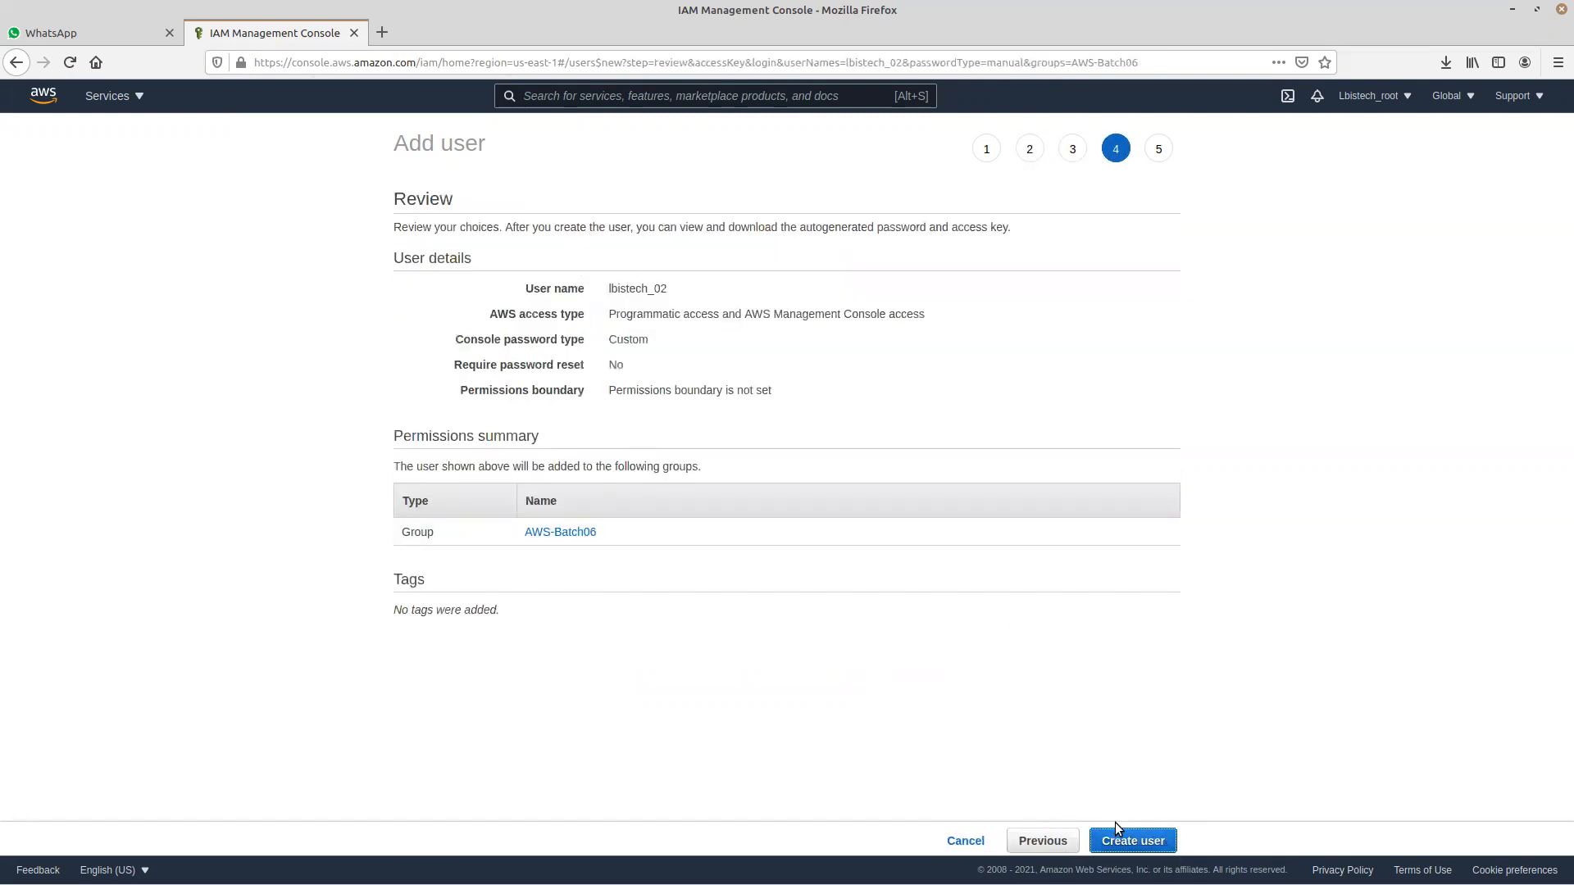
pyautogui.click(1119, 840)
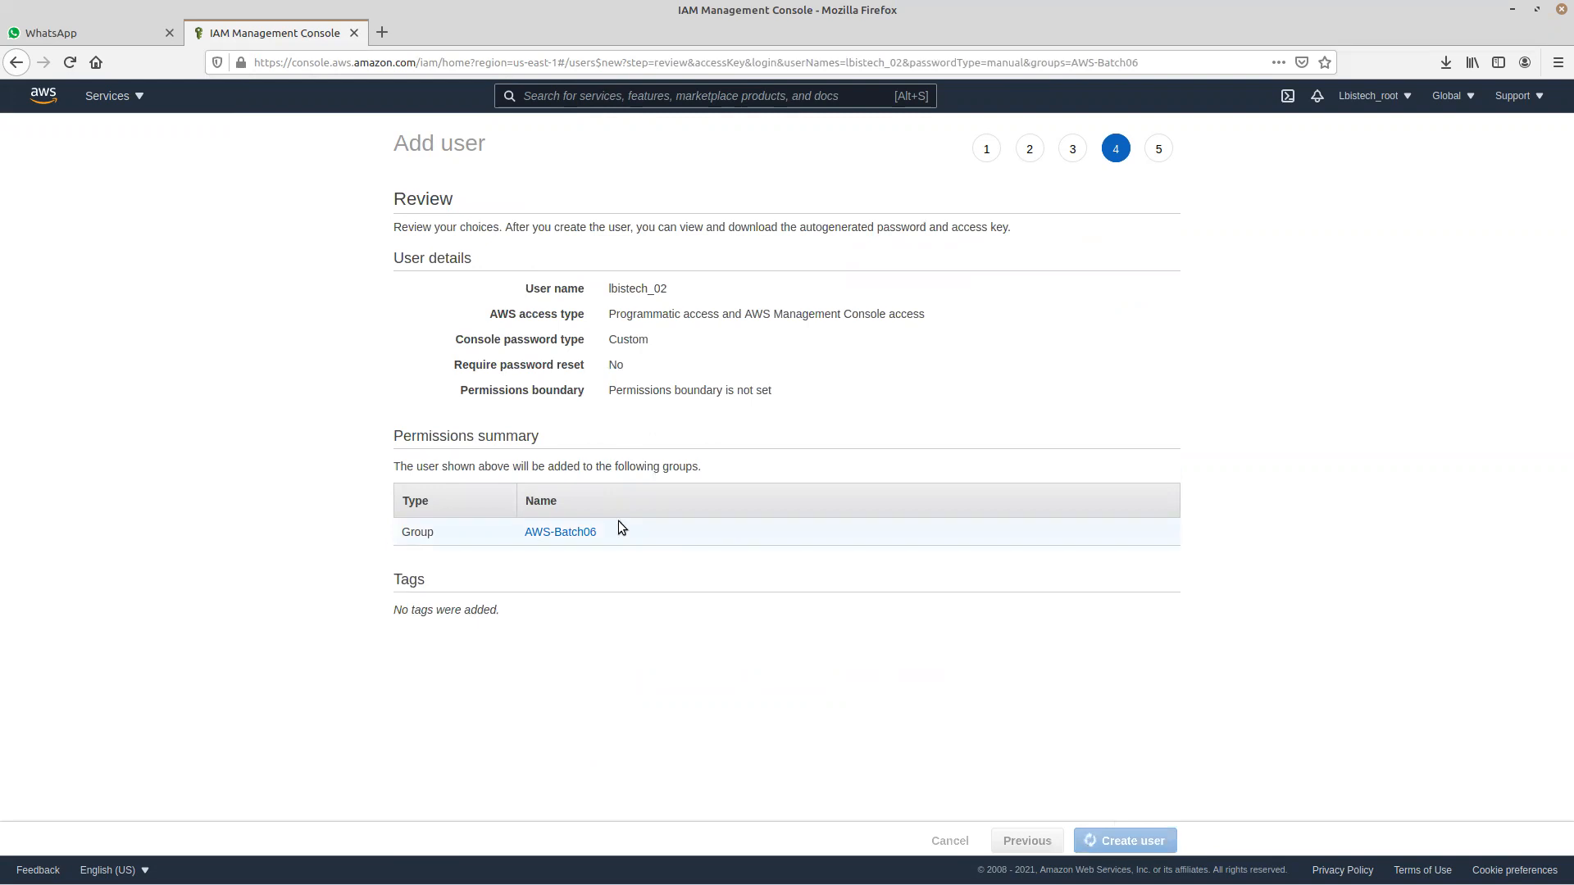
# Download the user's credentials as new_user_credentials(2).csv.
pyautogui.click(460, 361)
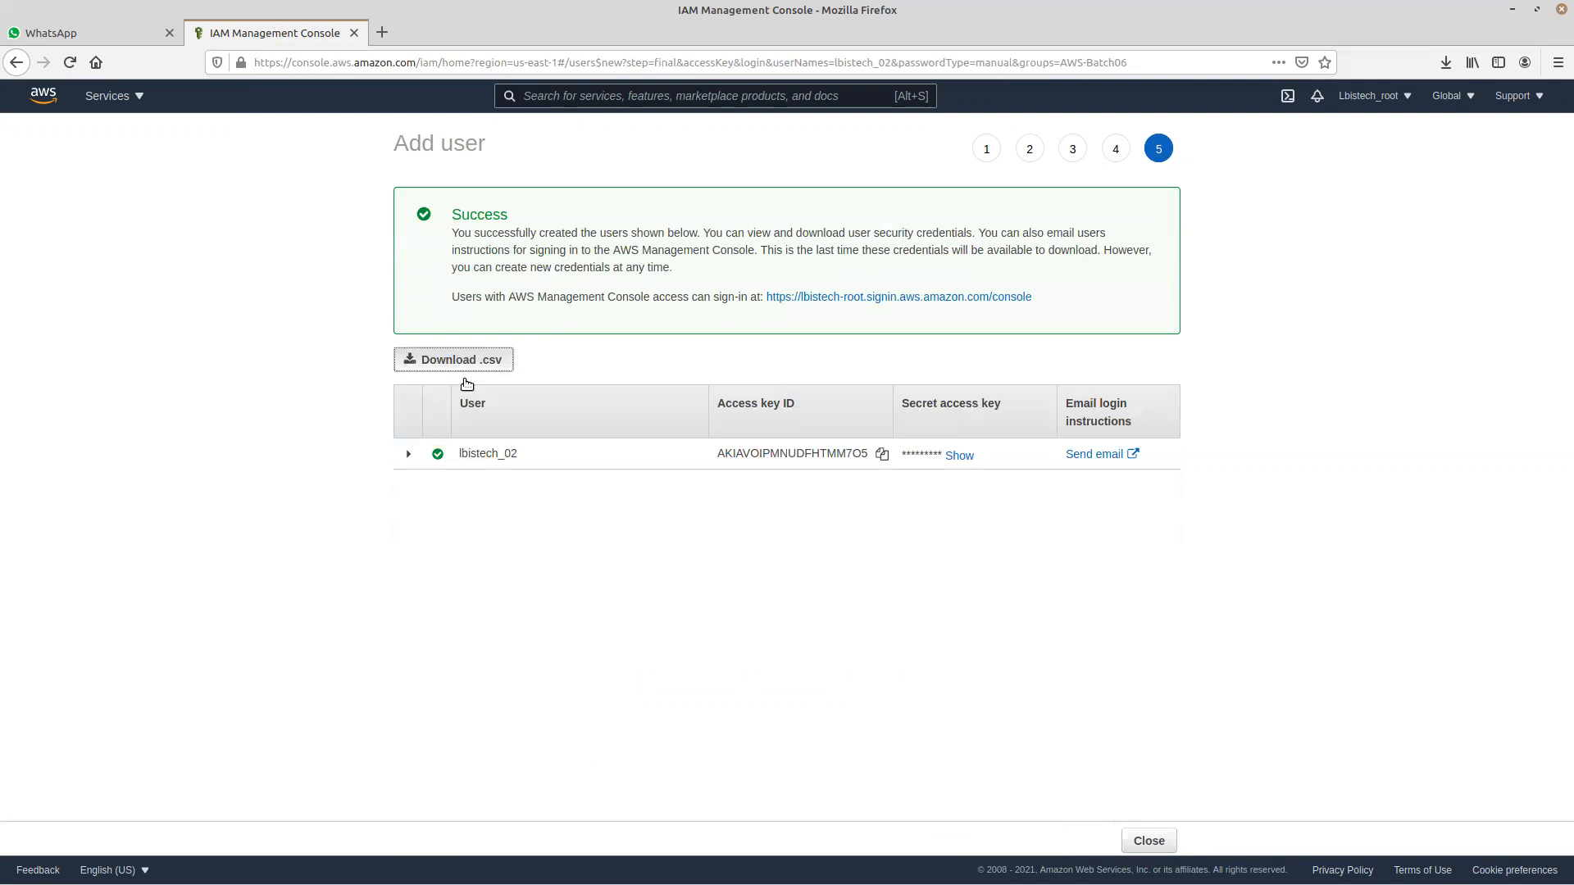
pyautogui.click(679, 515)
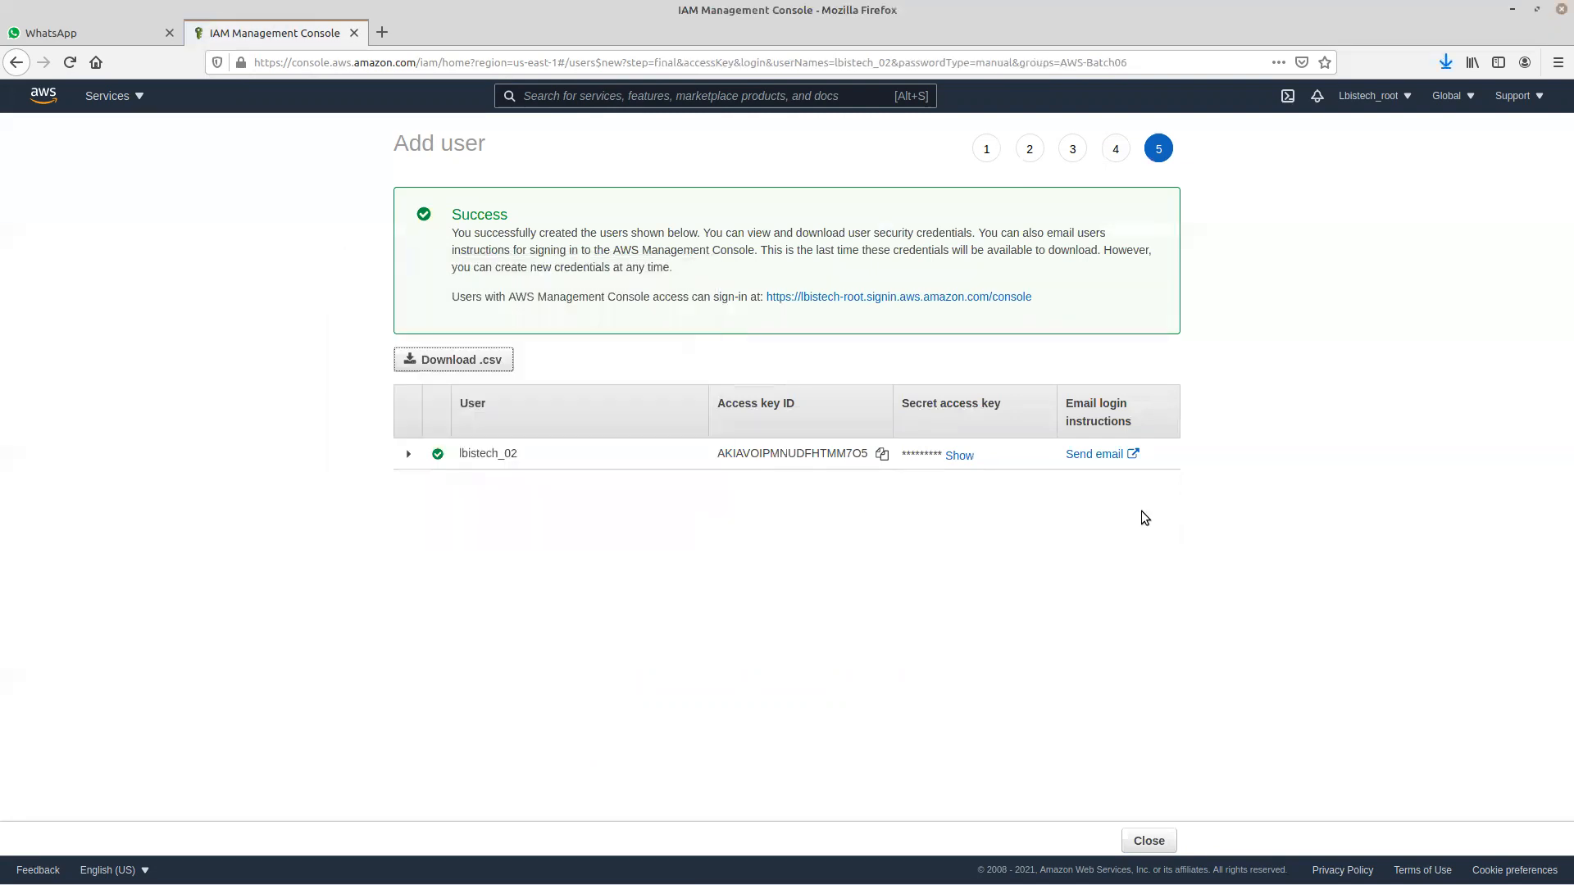
pyautogui.click(1149, 840)
# Open new_user_credentials(2).csv from the Downloads folder in LibreOffice Calc with default import settings.
pyautogui.click(1444, 66)
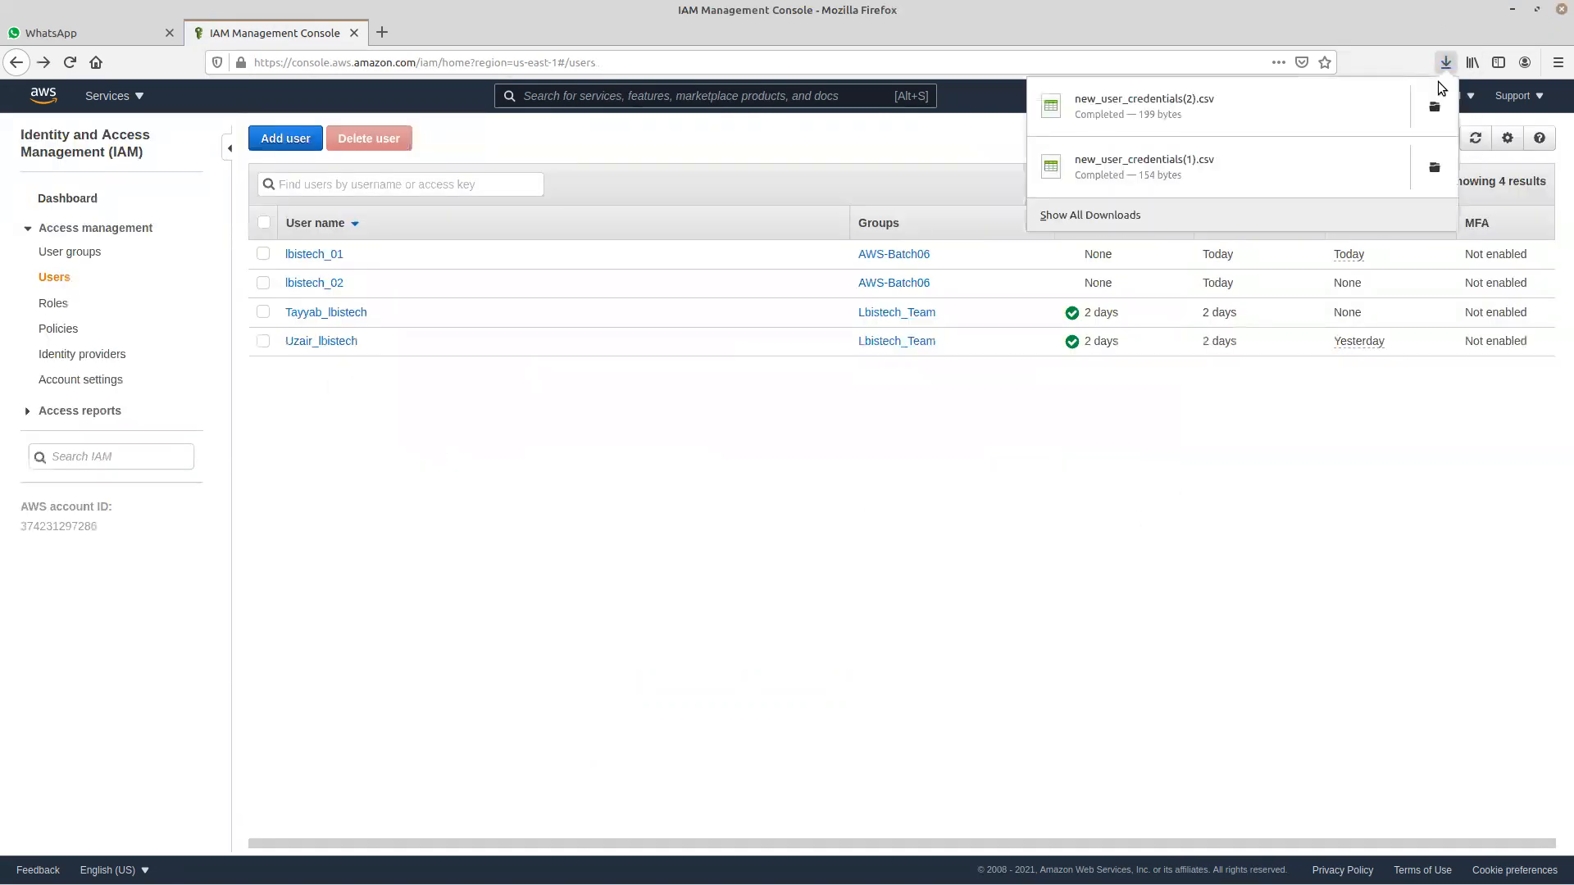
pyautogui.click(1425, 110)
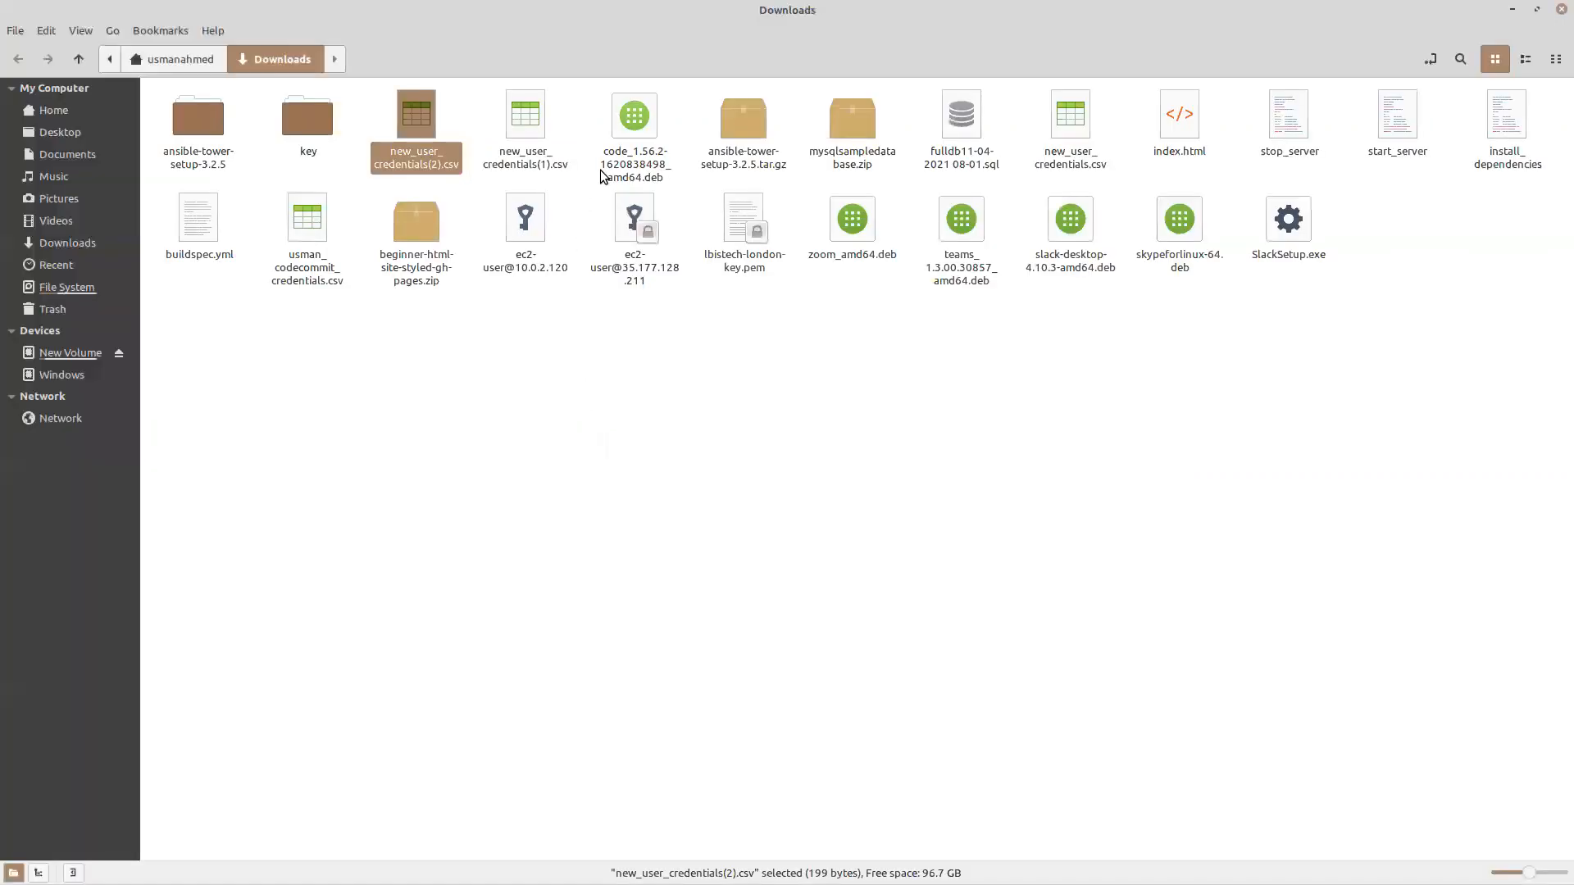
pyautogui.doubleClick(421, 125)
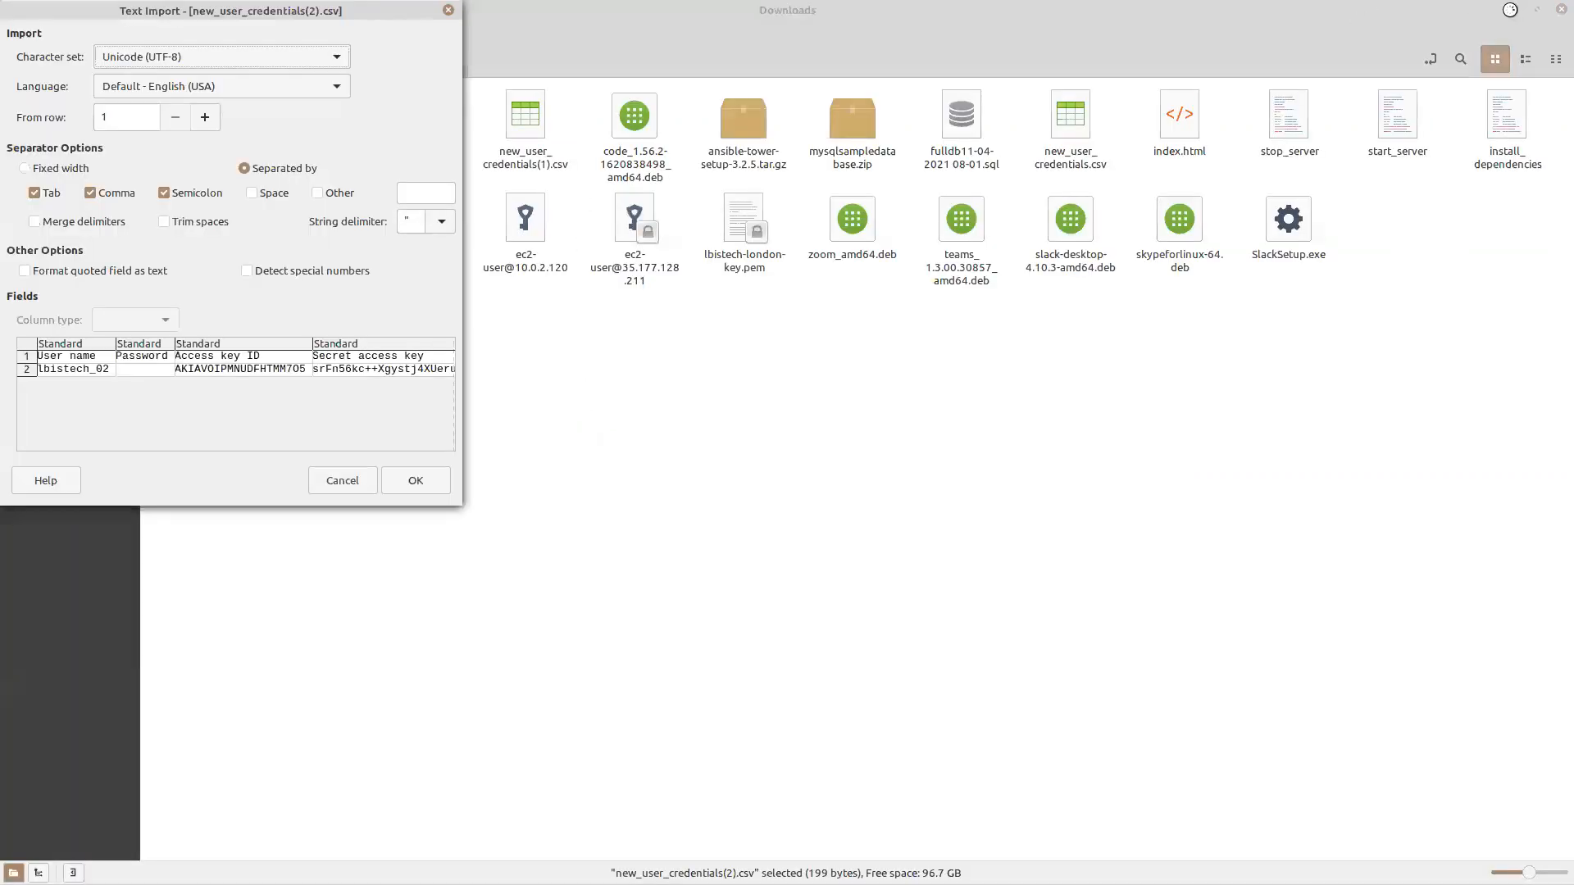
pyautogui.click(413, 480)
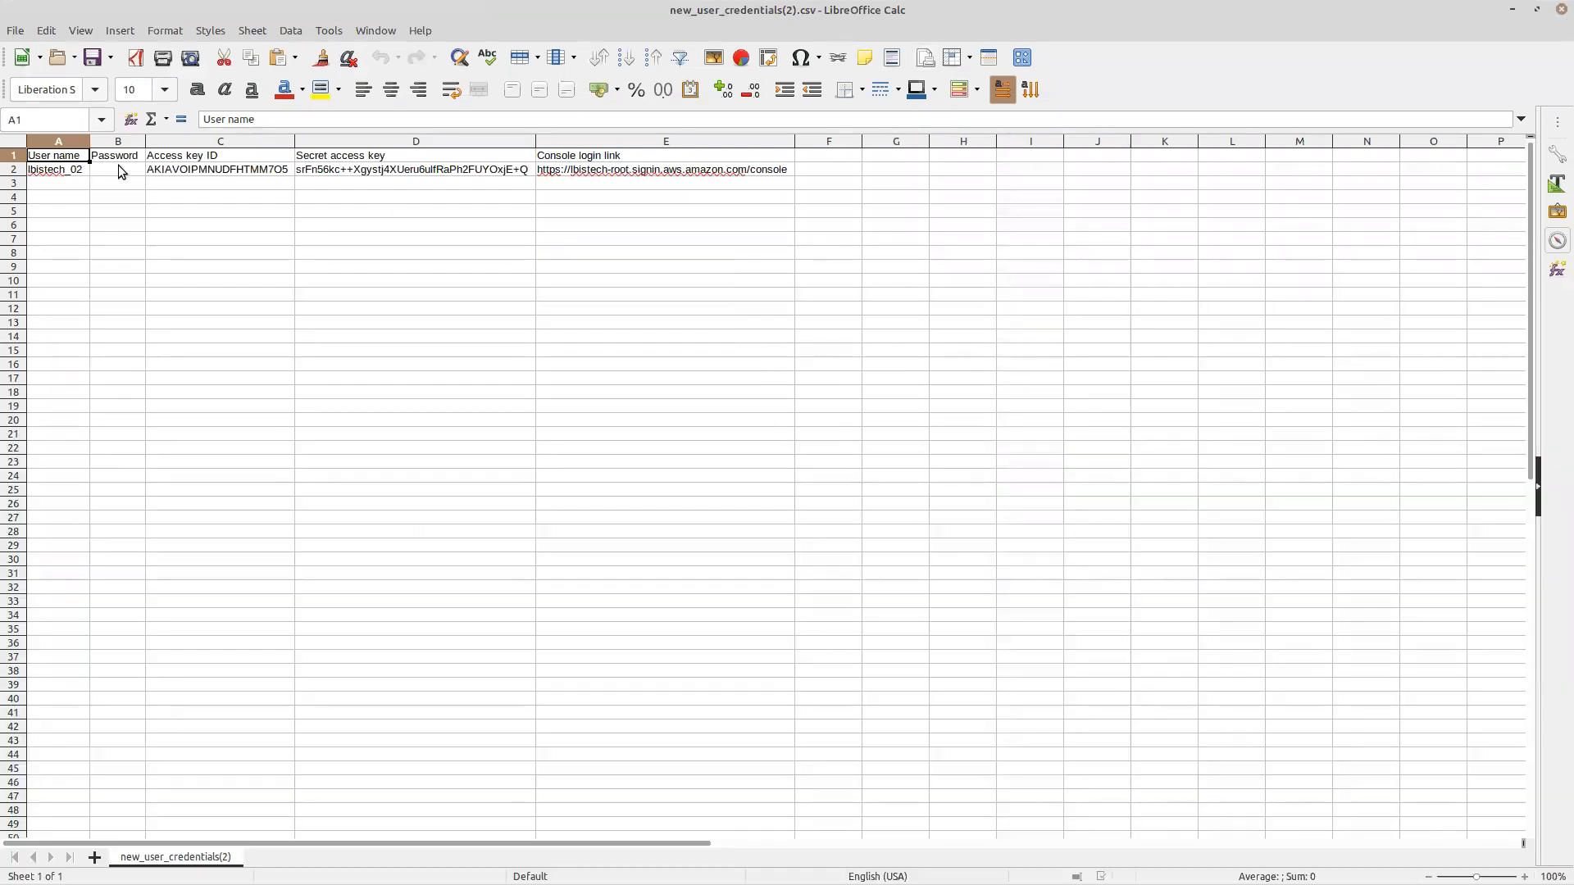
# Enter the user's password in cell B2 and autofit column B.
pyautogui.click(123, 169)
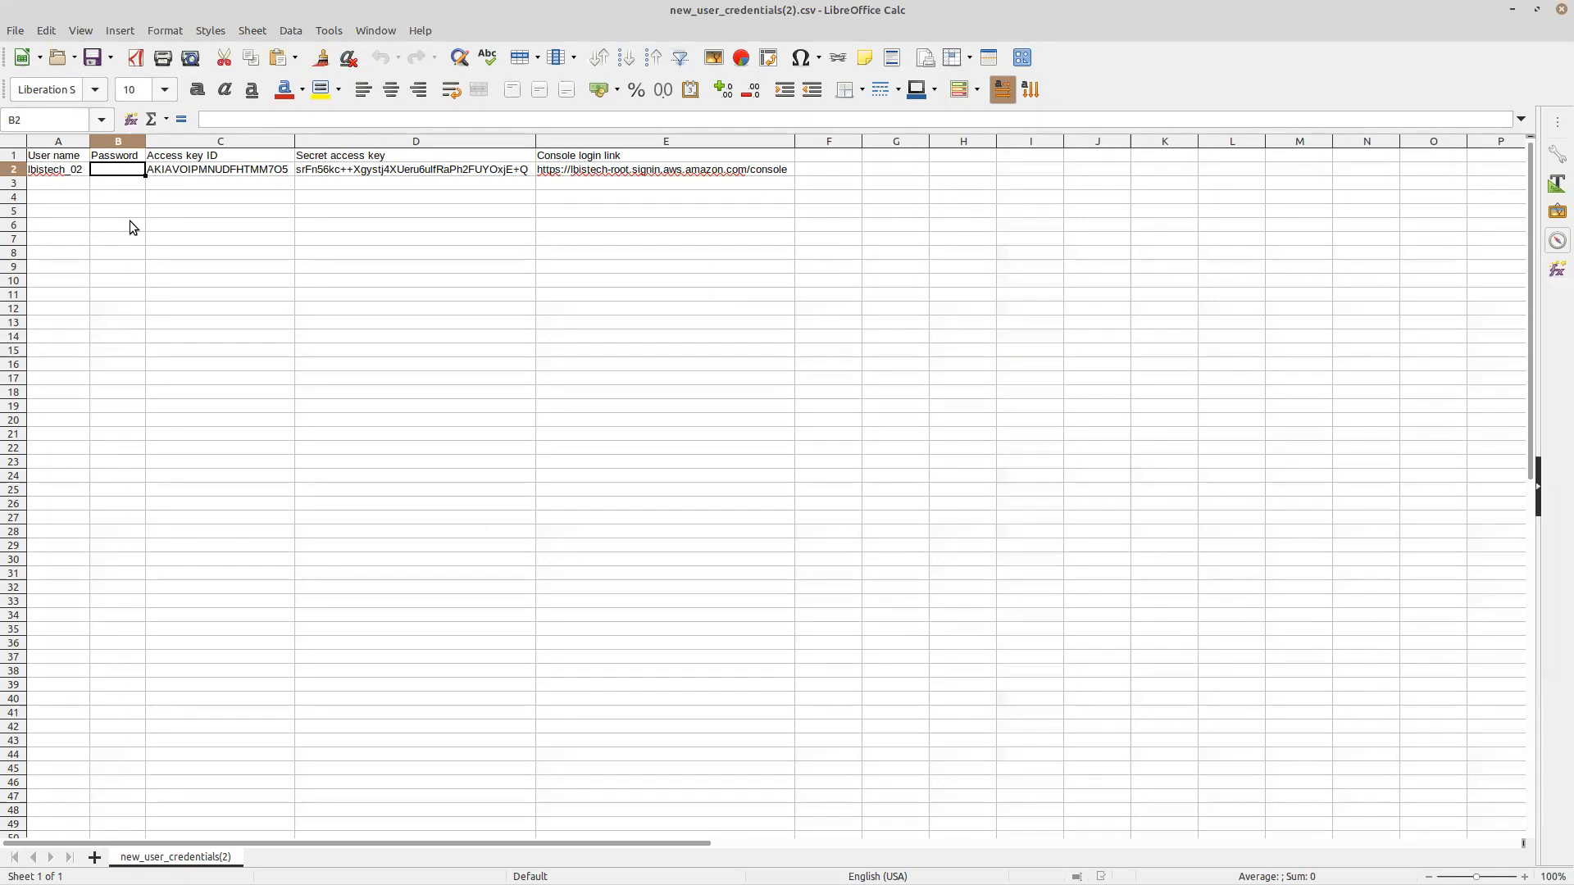
pyautogui.doubleClick(123, 170)
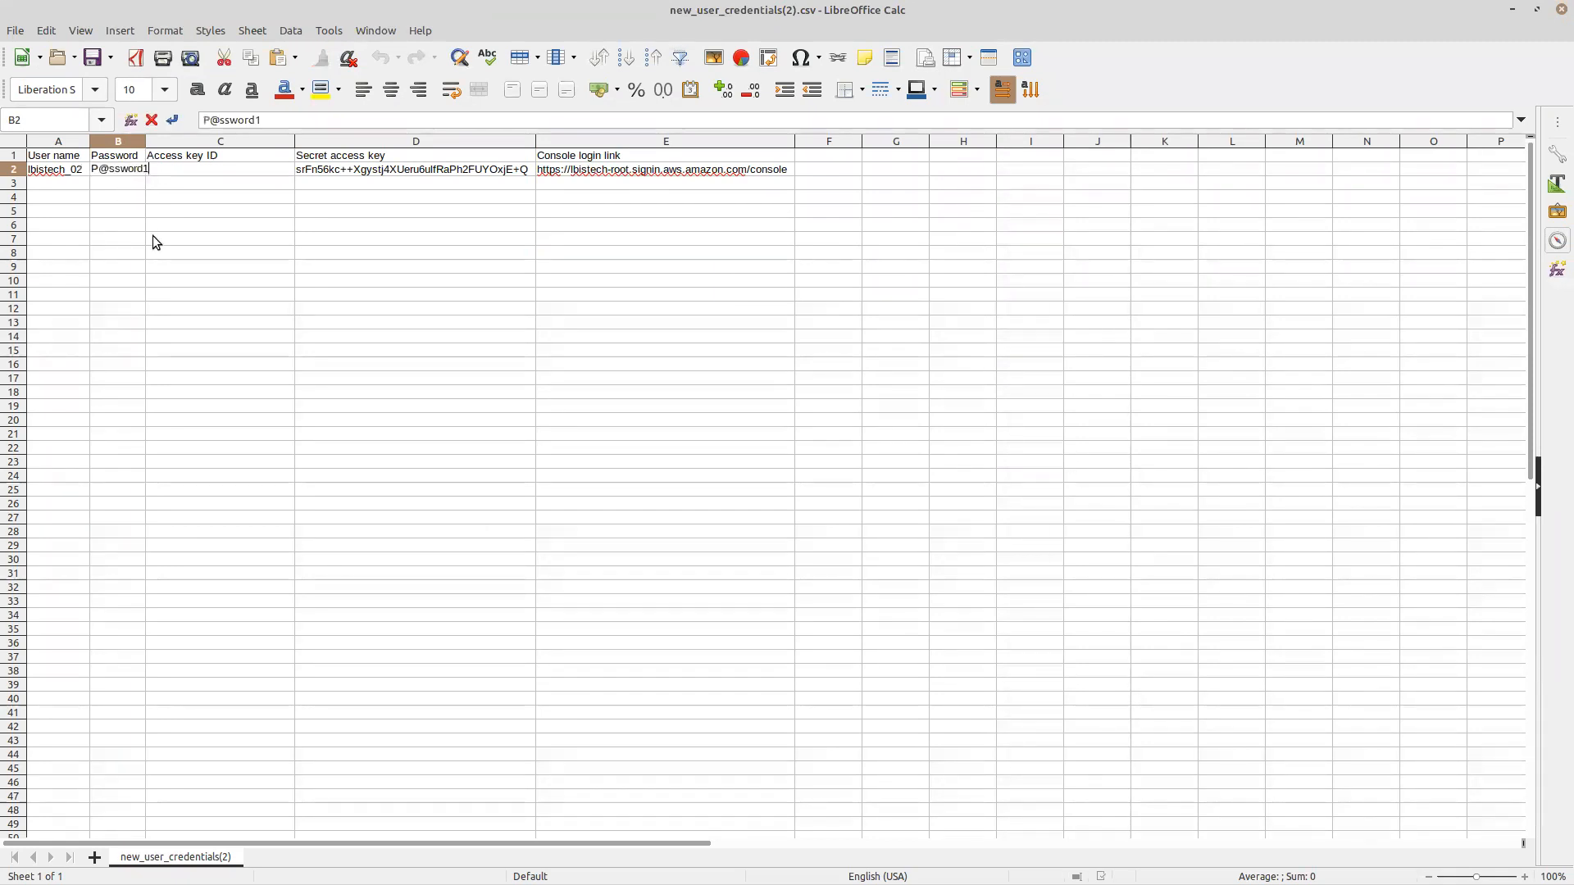
pyautogui.click(153, 242)
pyautogui.doubleClick(145, 141)
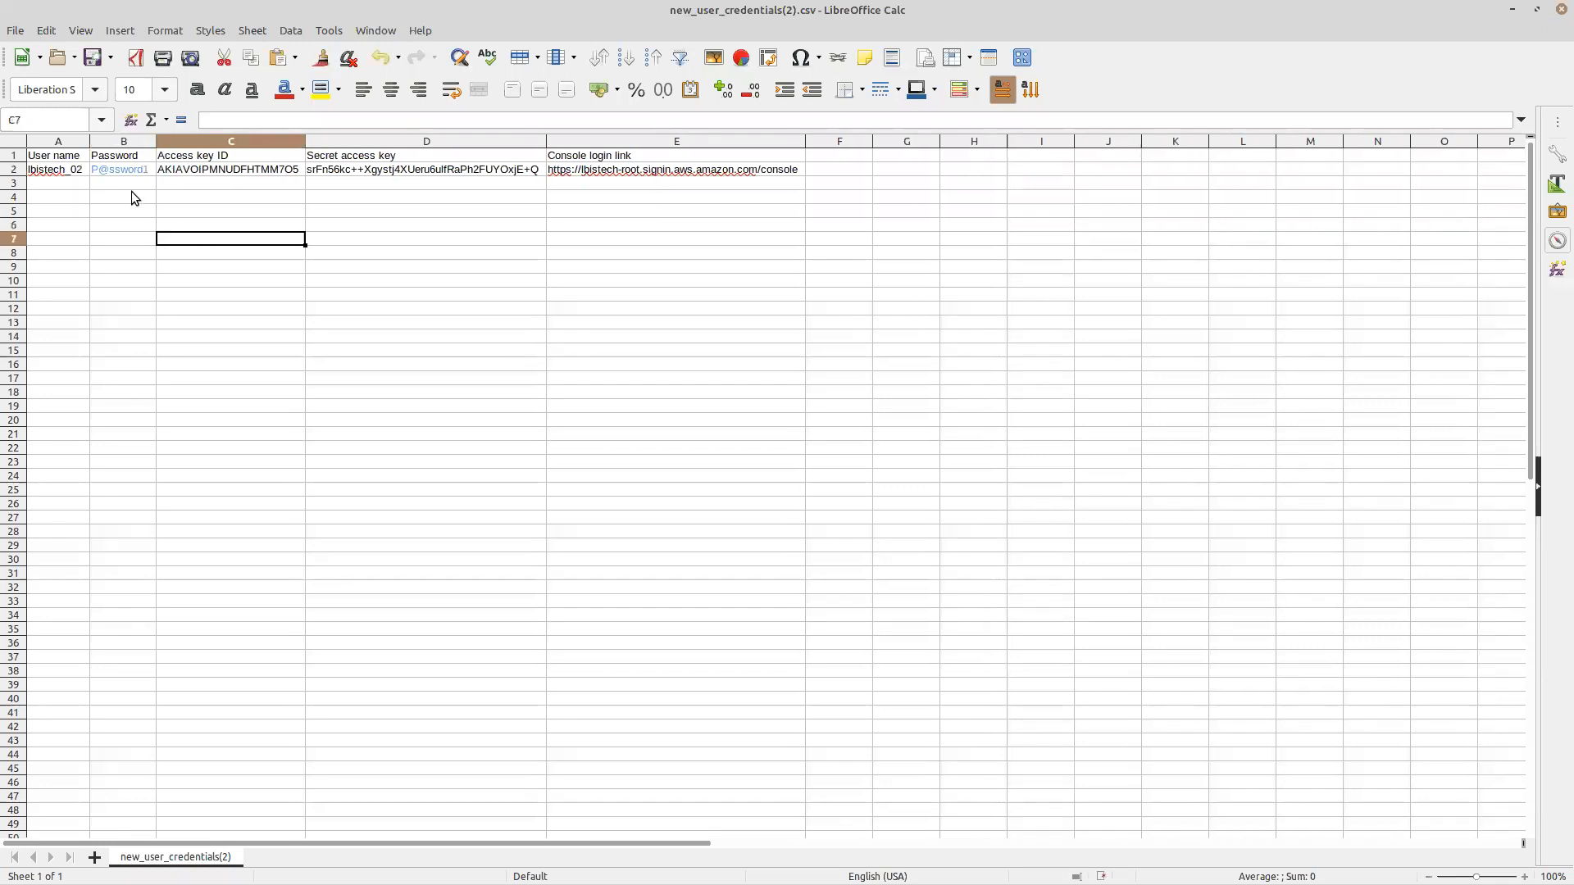
# Select the full console login link text in cell E2.
pyautogui.click(71, 170)
pyautogui.keyDown('ctrl'); pyautogui.scroll(1, 220, 170); pyautogui.keyUp('ctrl')
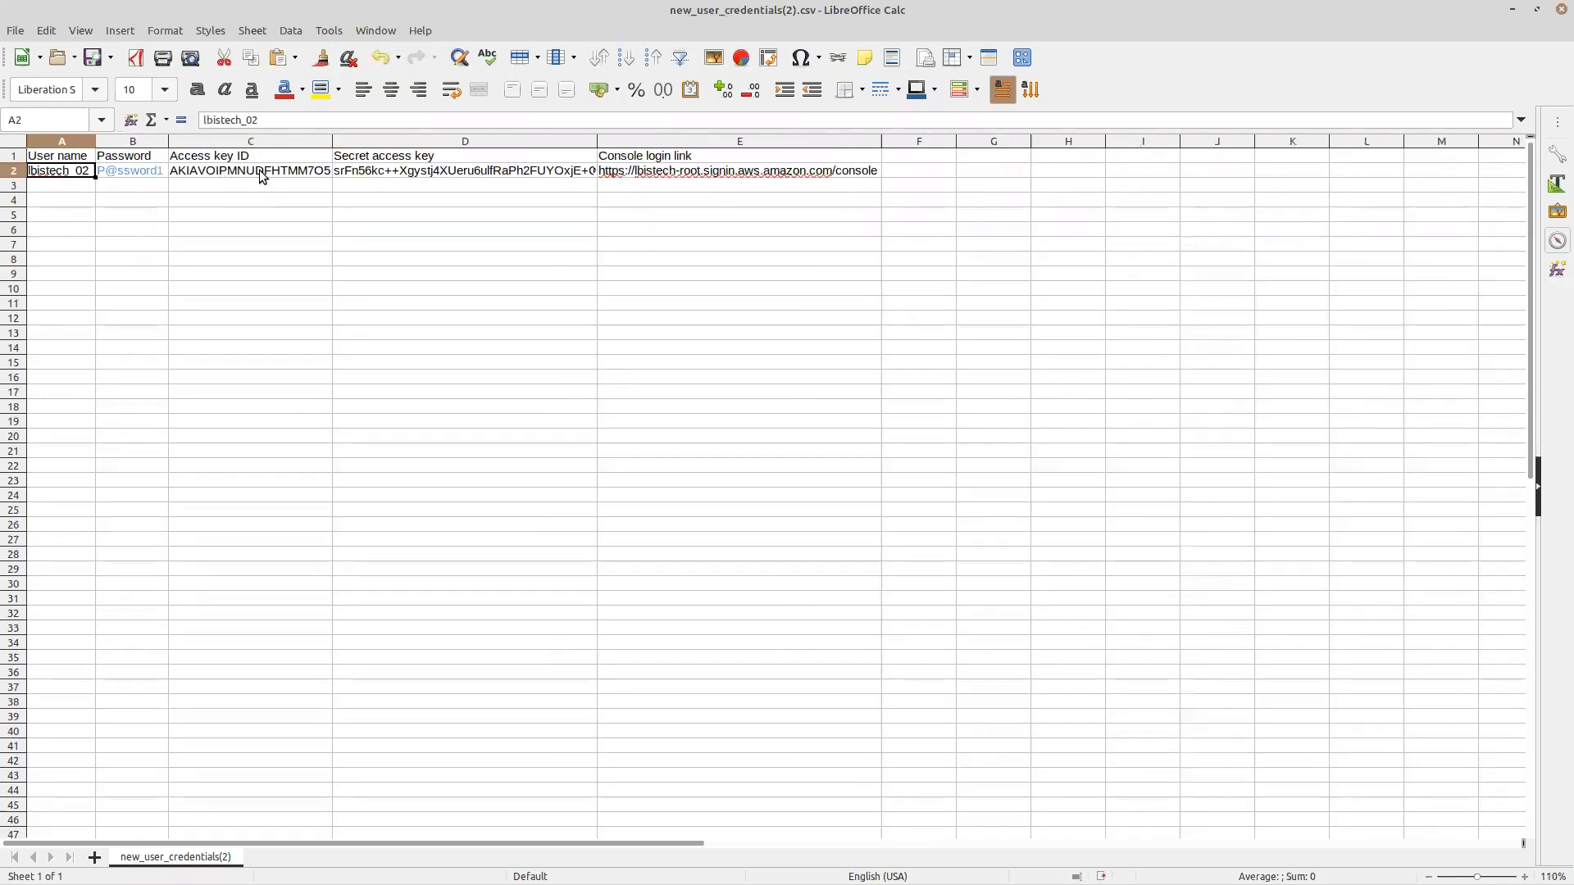
pyautogui.click(259, 170)
pyautogui.click(461, 145)
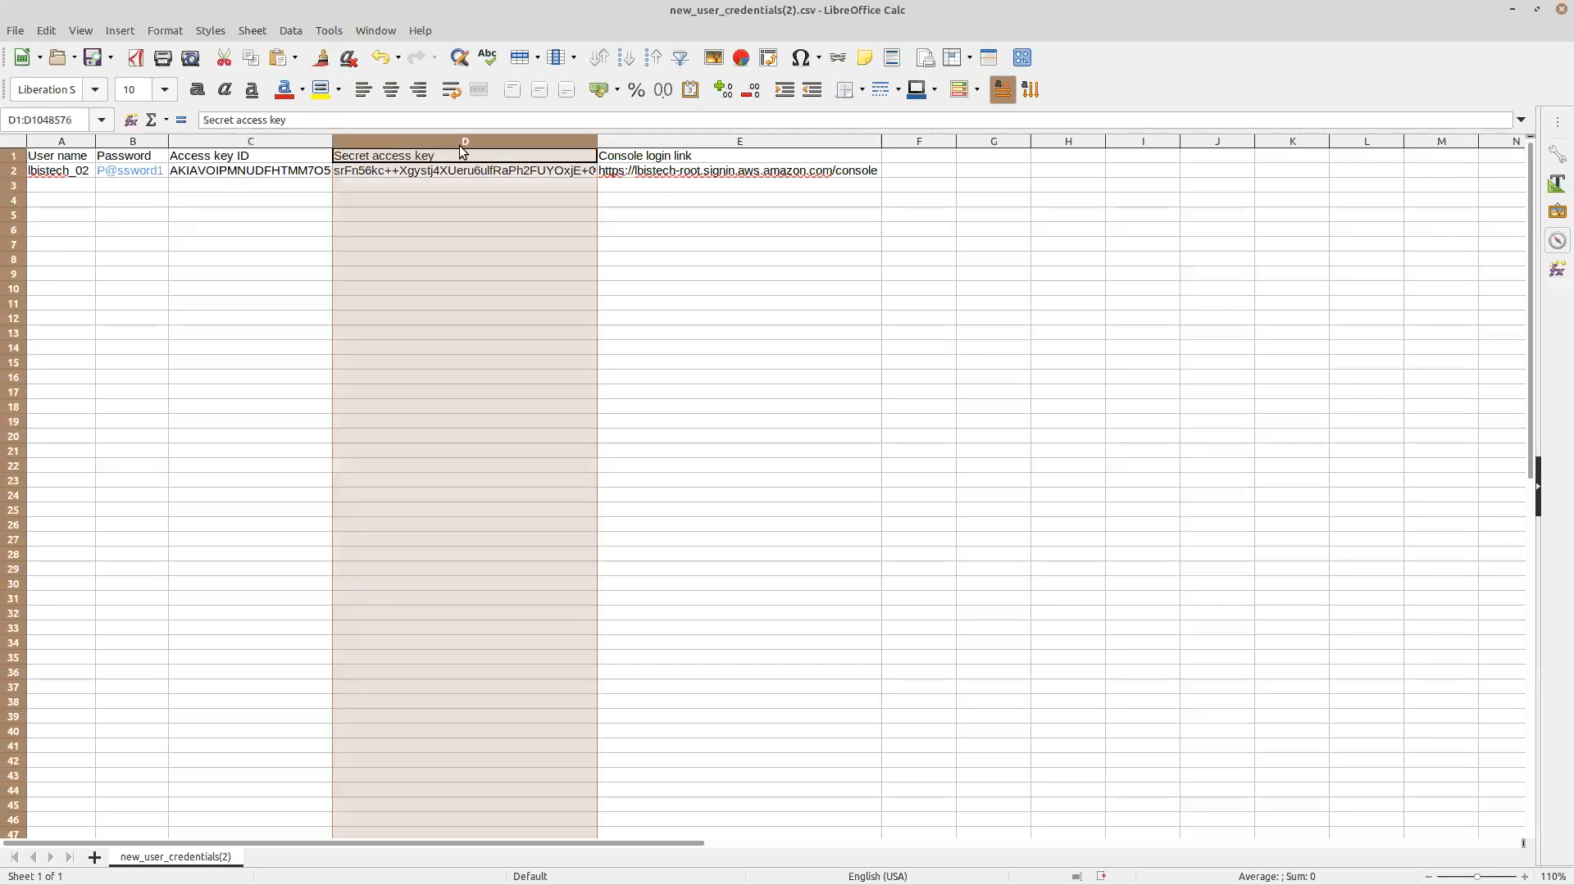
pyautogui.click(562, 195)
pyautogui.click(631, 173)
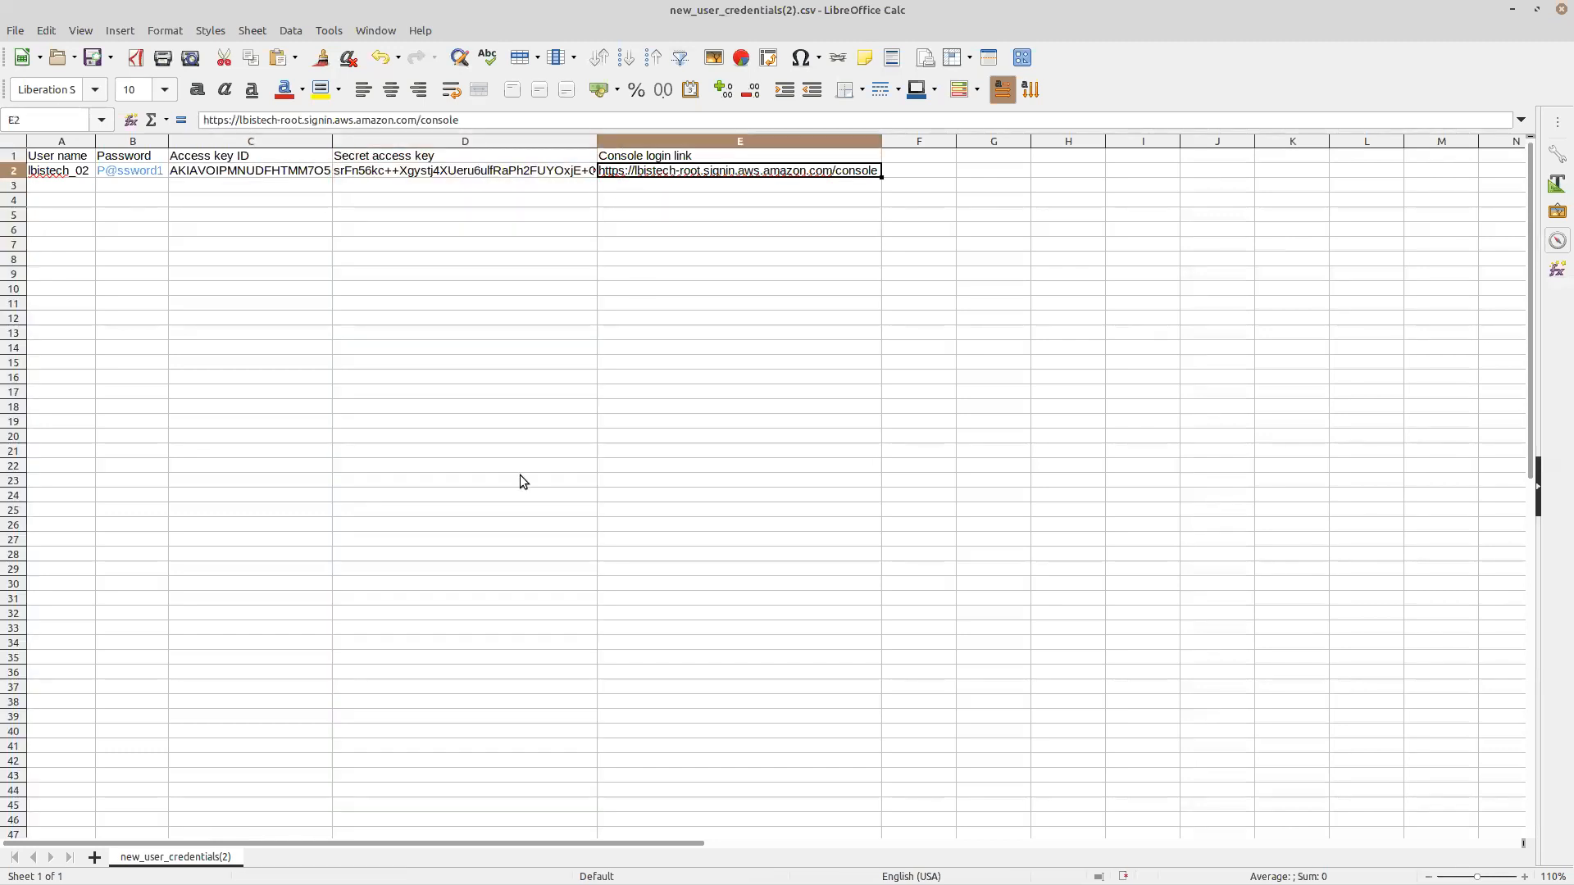
pyautogui.tripleClick(699, 169)
pyautogui.hotkey('ctrl', 'c')
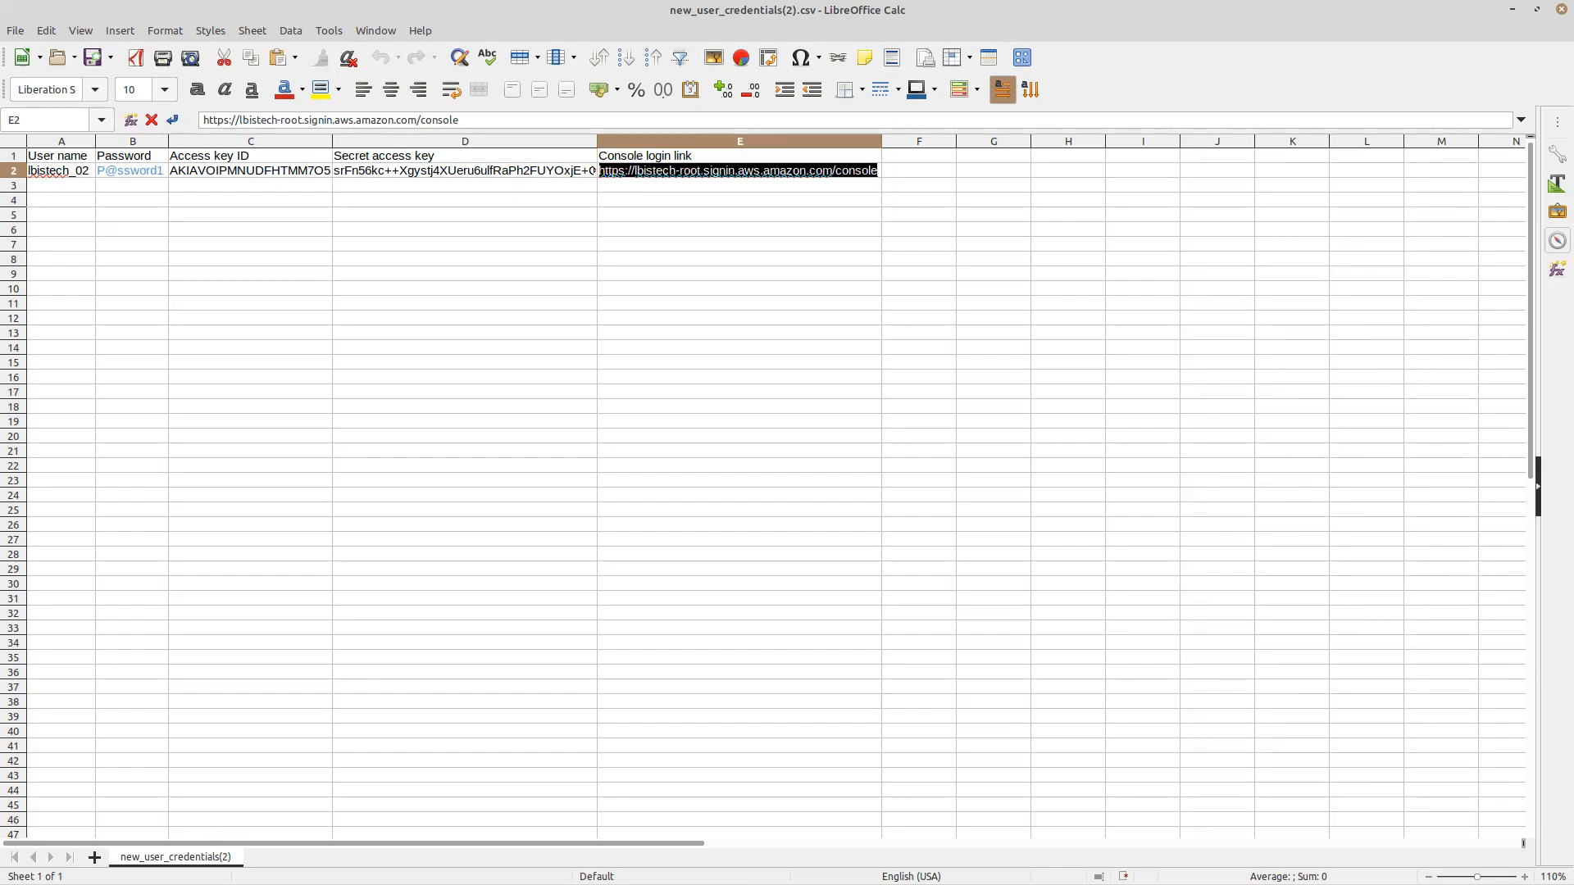
# Load the console login link in a new private browser window.
pyautogui.hotkey('alt', 'Tab')
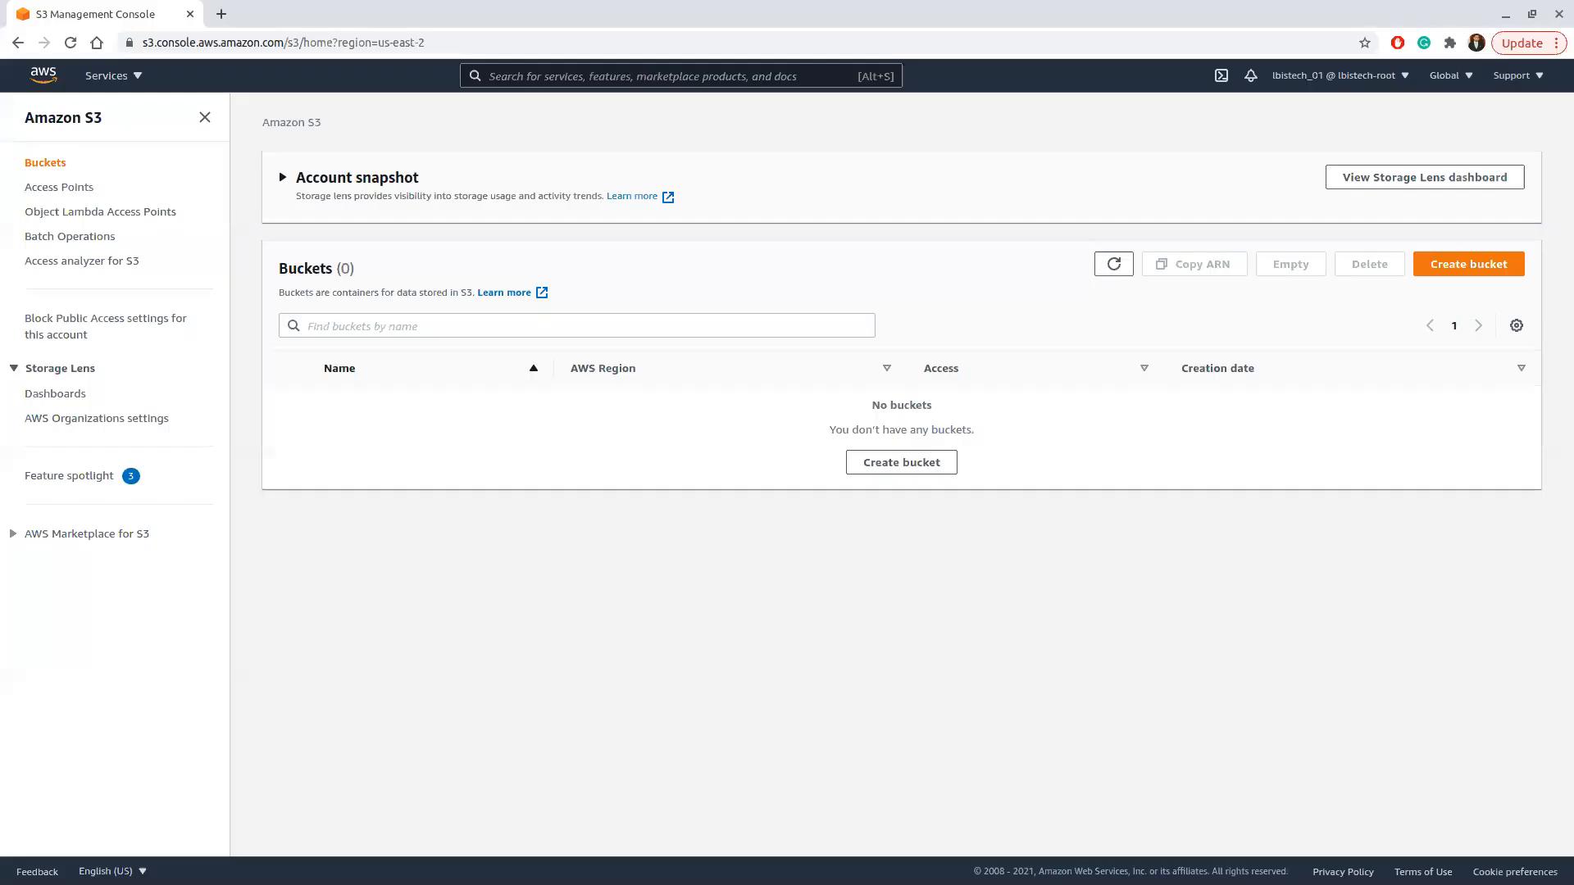
pyautogui.click(1555, 44)
pyautogui.click(1440, 133)
pyautogui.hotkey('ctrl', 'v')
pyautogui.press('Return')
pyautogui.hotkey('alt', 'Tab')
pyautogui.hotkey('alt', 'Tab')
pyautogui.hotkey('alt', 'Tab')
pyautogui.hotkey('alt', 'Tab')
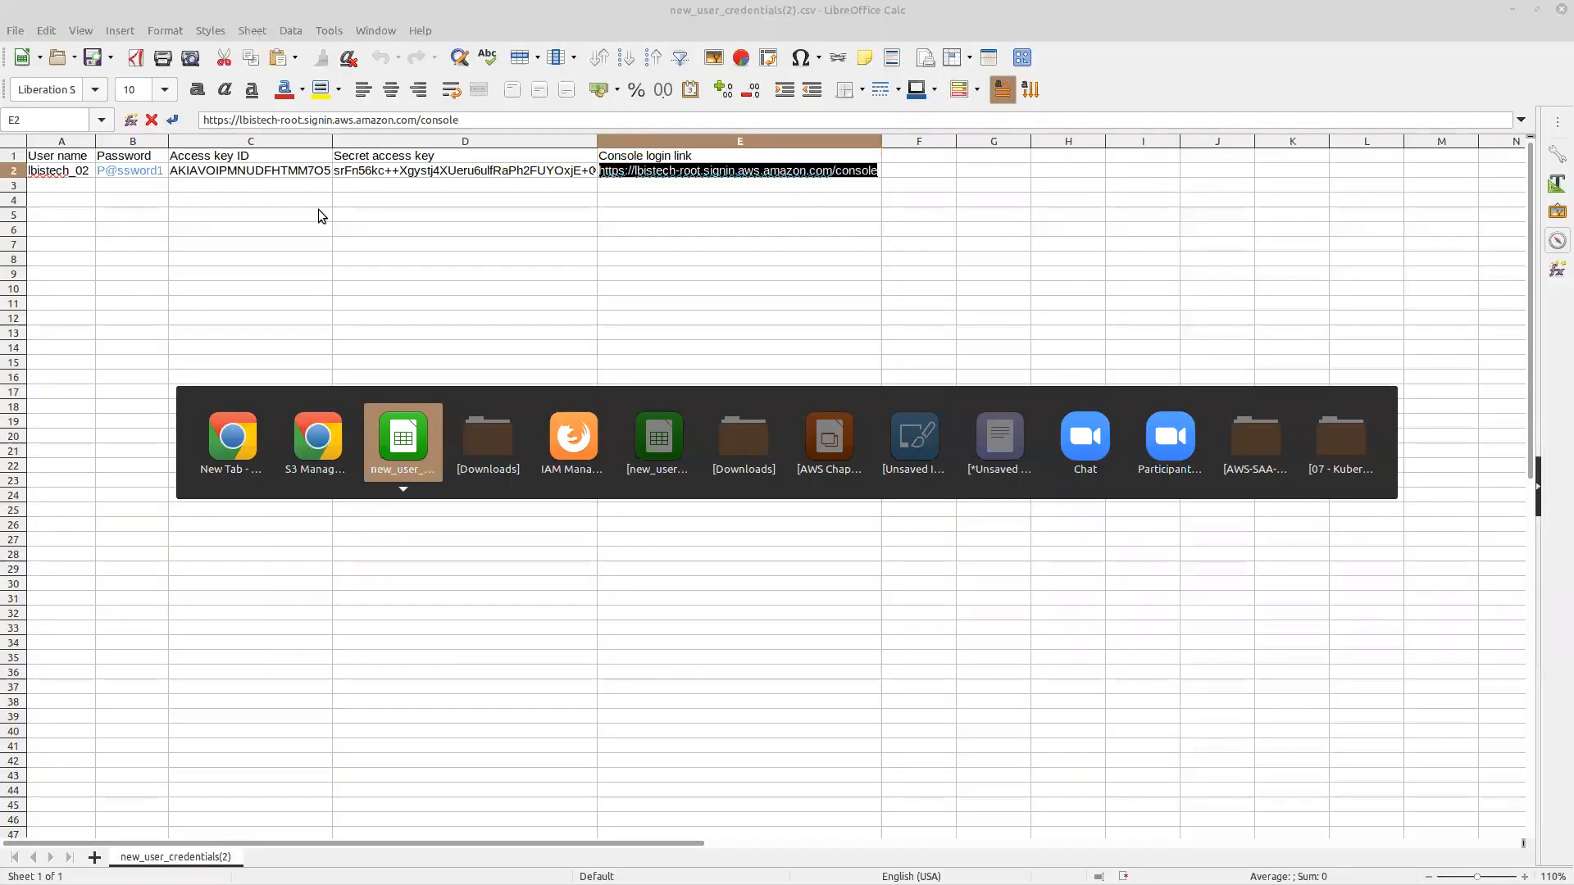
pyautogui.click(69, 178)
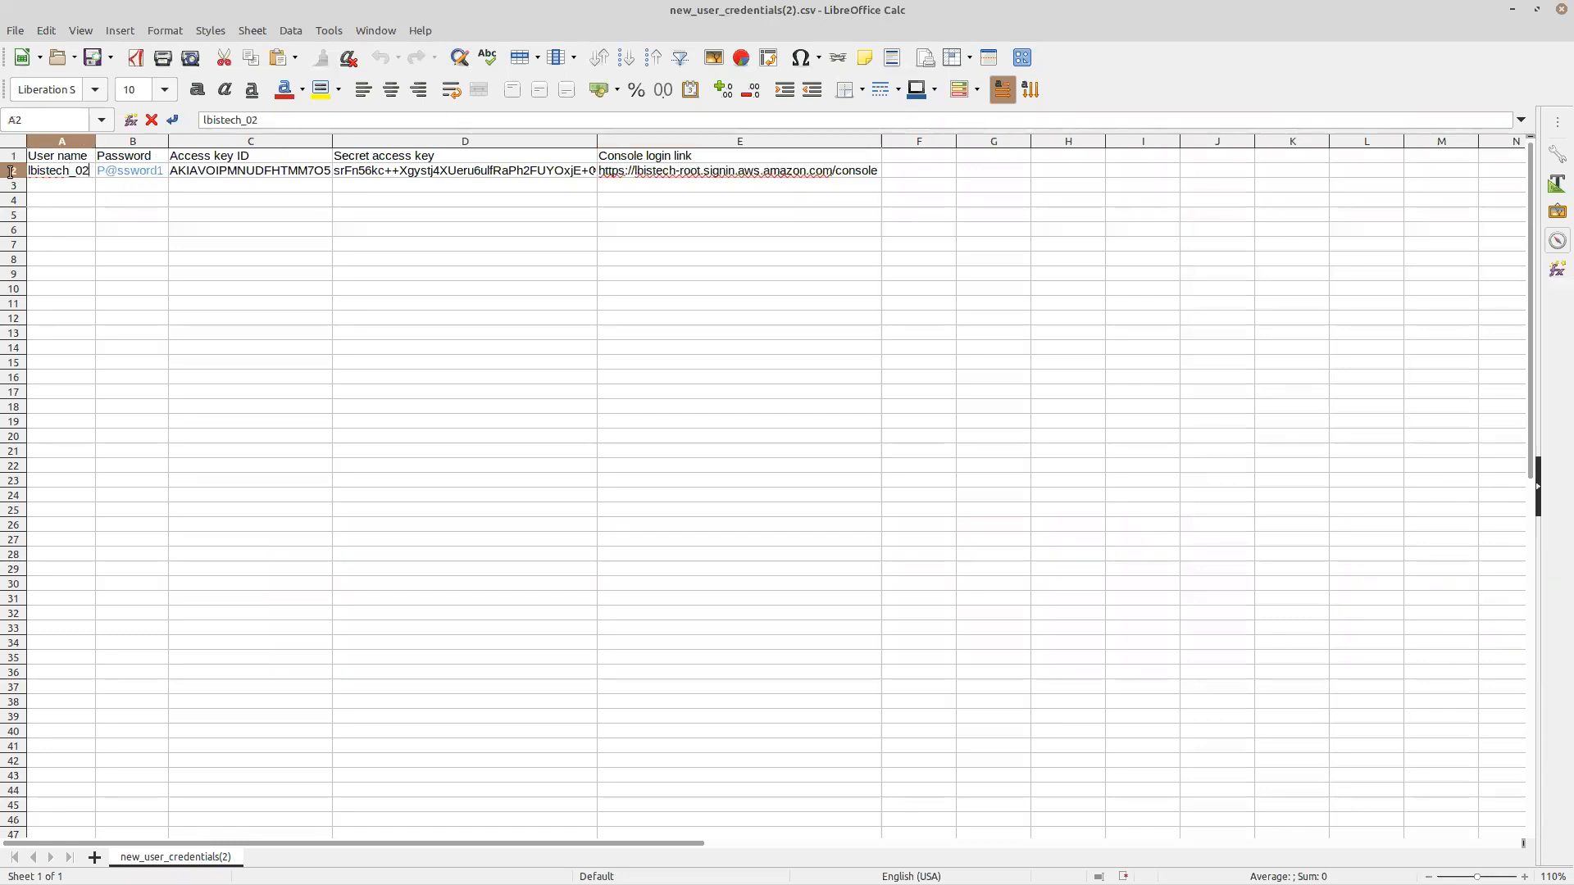
pyautogui.hotkey('alt', 'Tab')
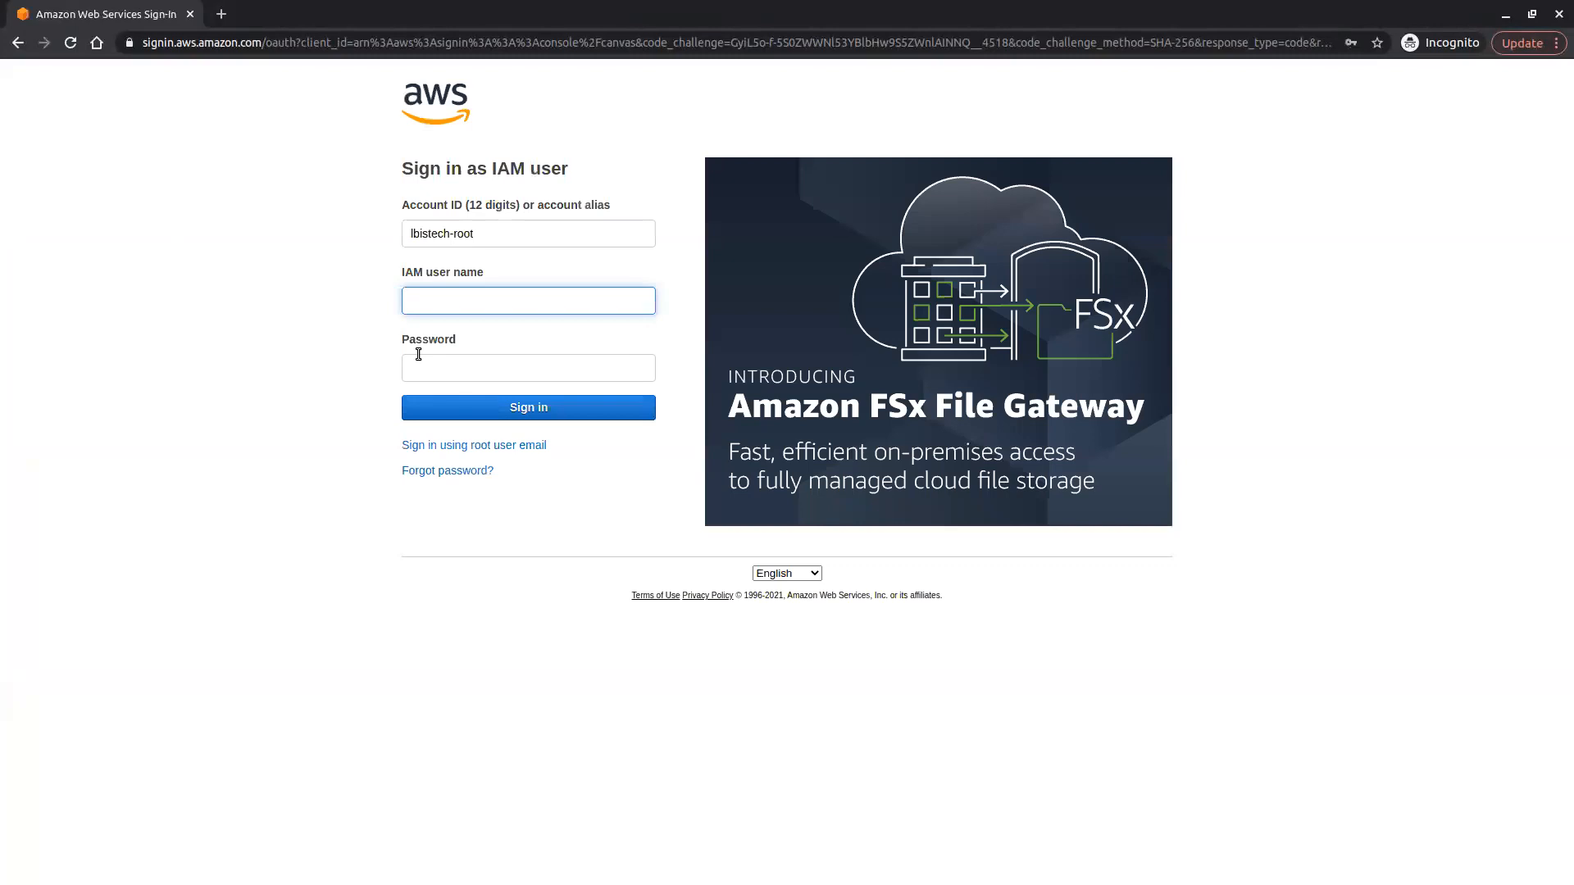
# Sign in with IAM user name lbistech_02 and its password.
pyautogui.write('lbistech_02')
pyautogui.press('Tab')
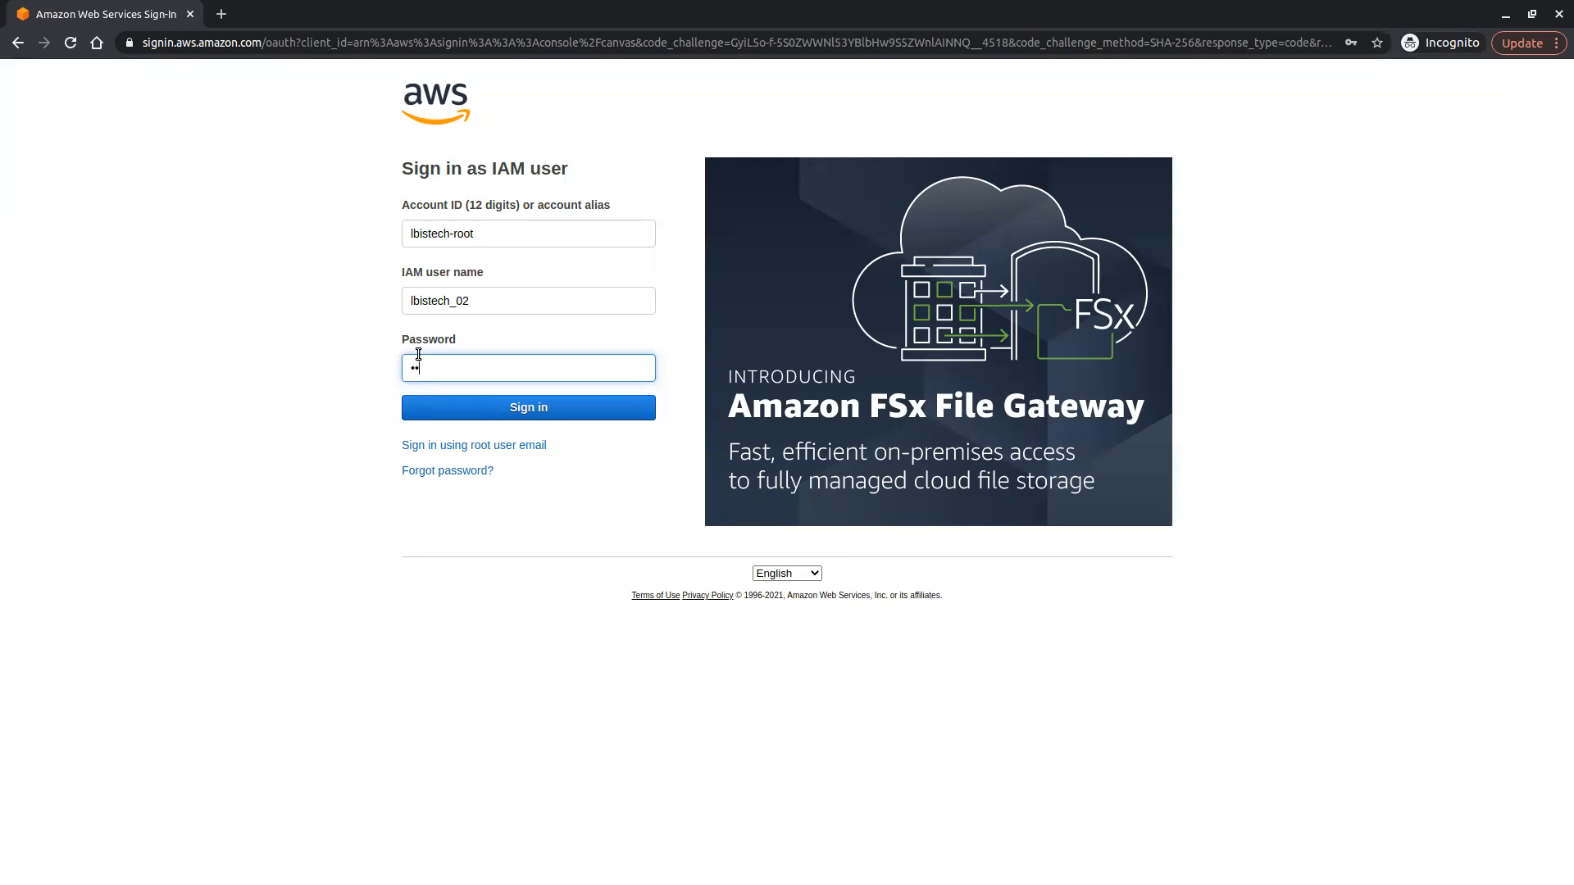
pyautogui.write('•••••••')
pyautogui.press('Return')
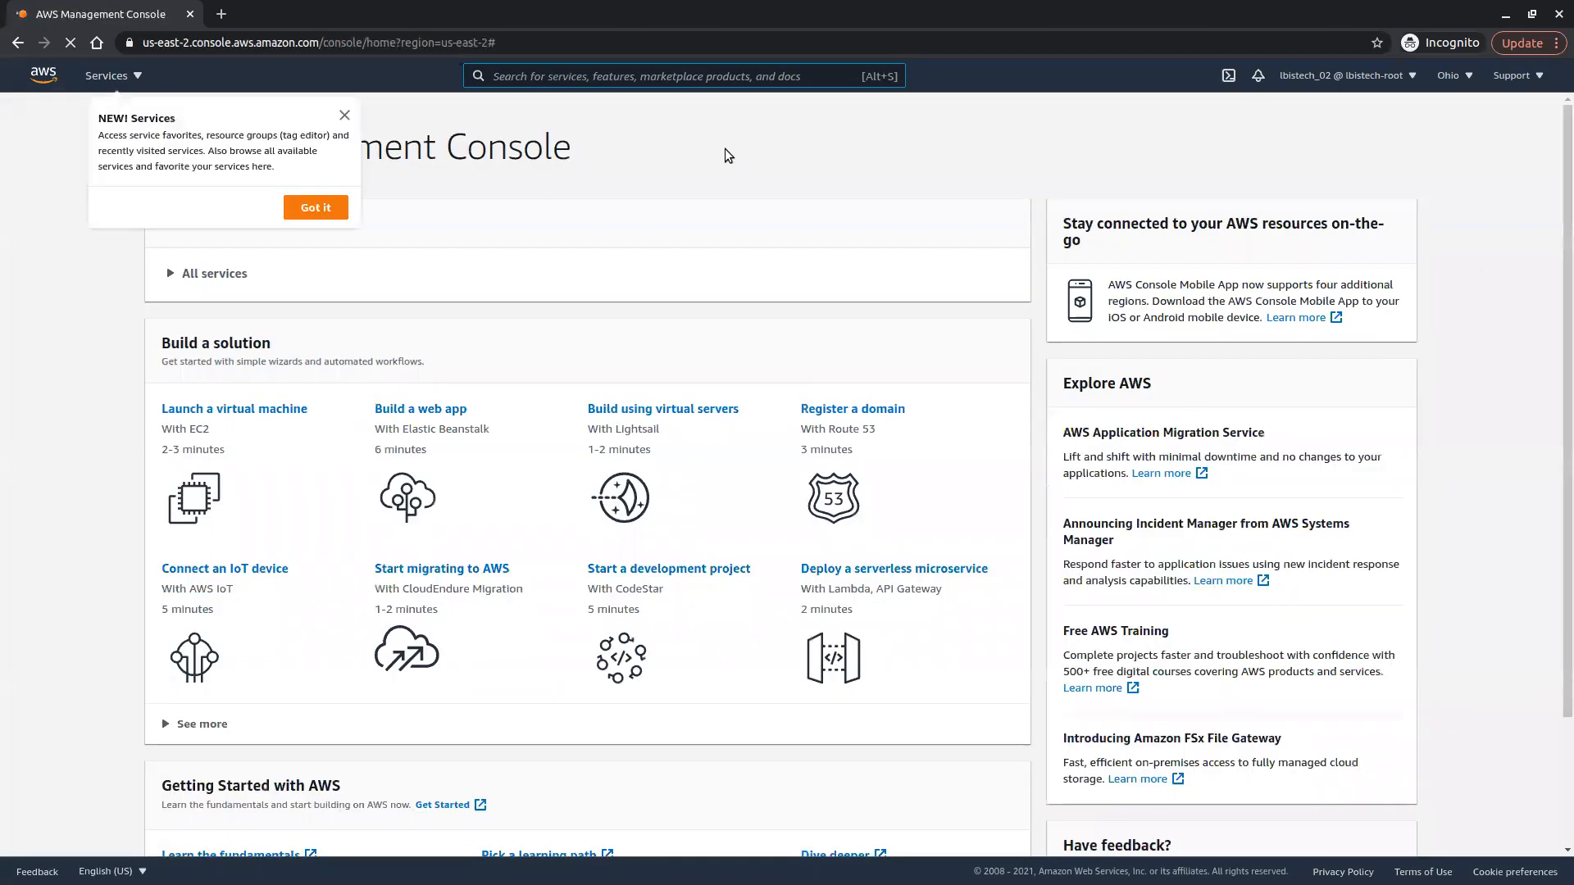
# Dismiss the new-services and unified-search tips, then open lbistech_02's user summary as root.
pyautogui.click(318, 207)
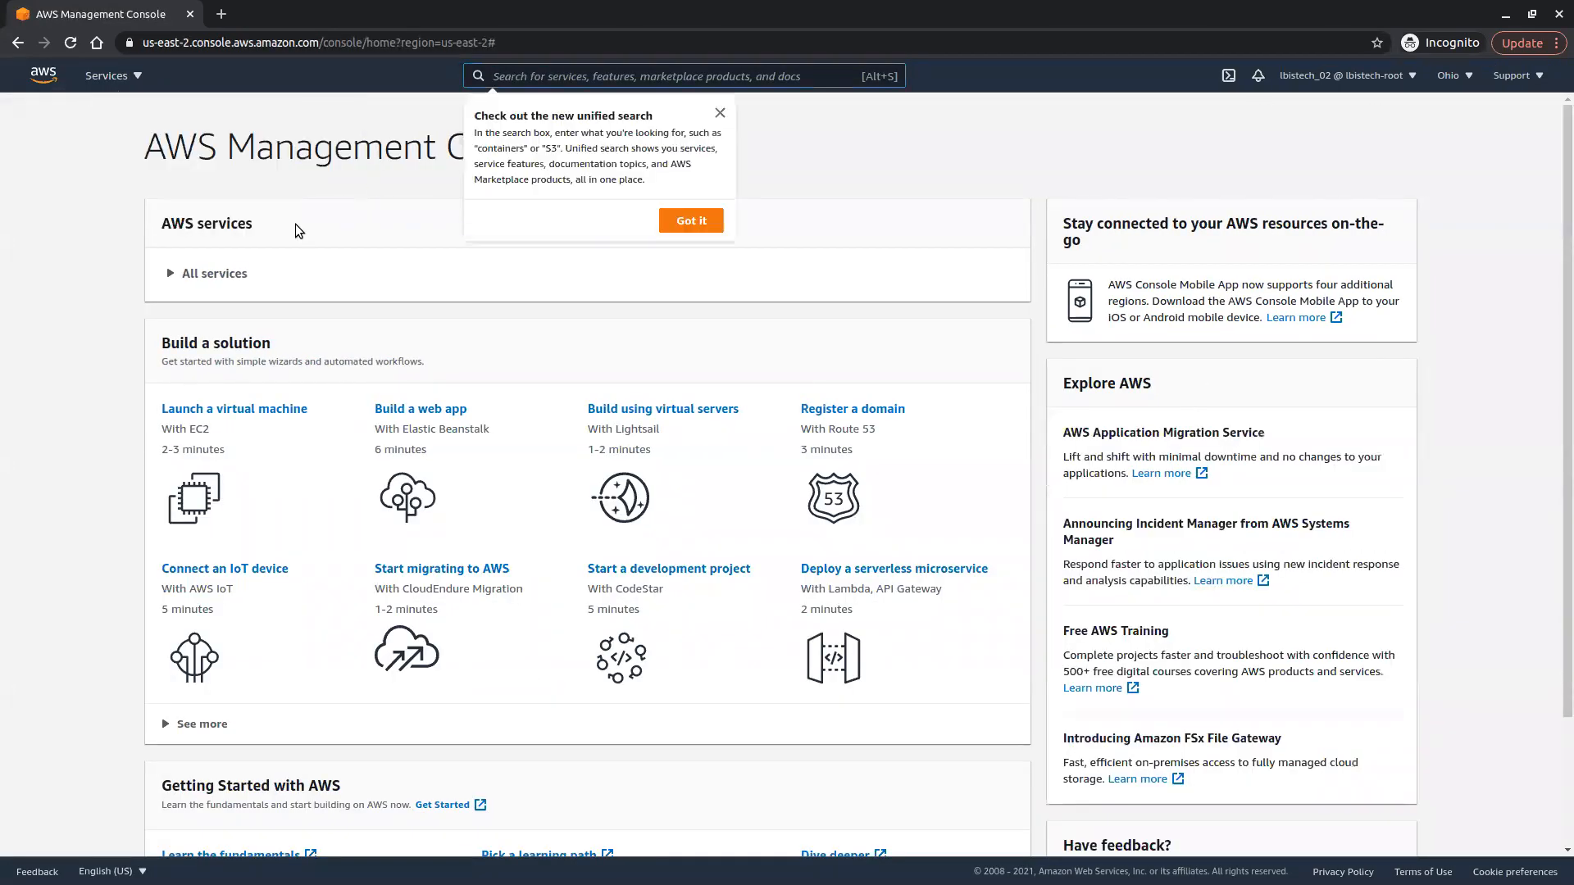
pyautogui.click(697, 222)
pyautogui.click(1420, 80)
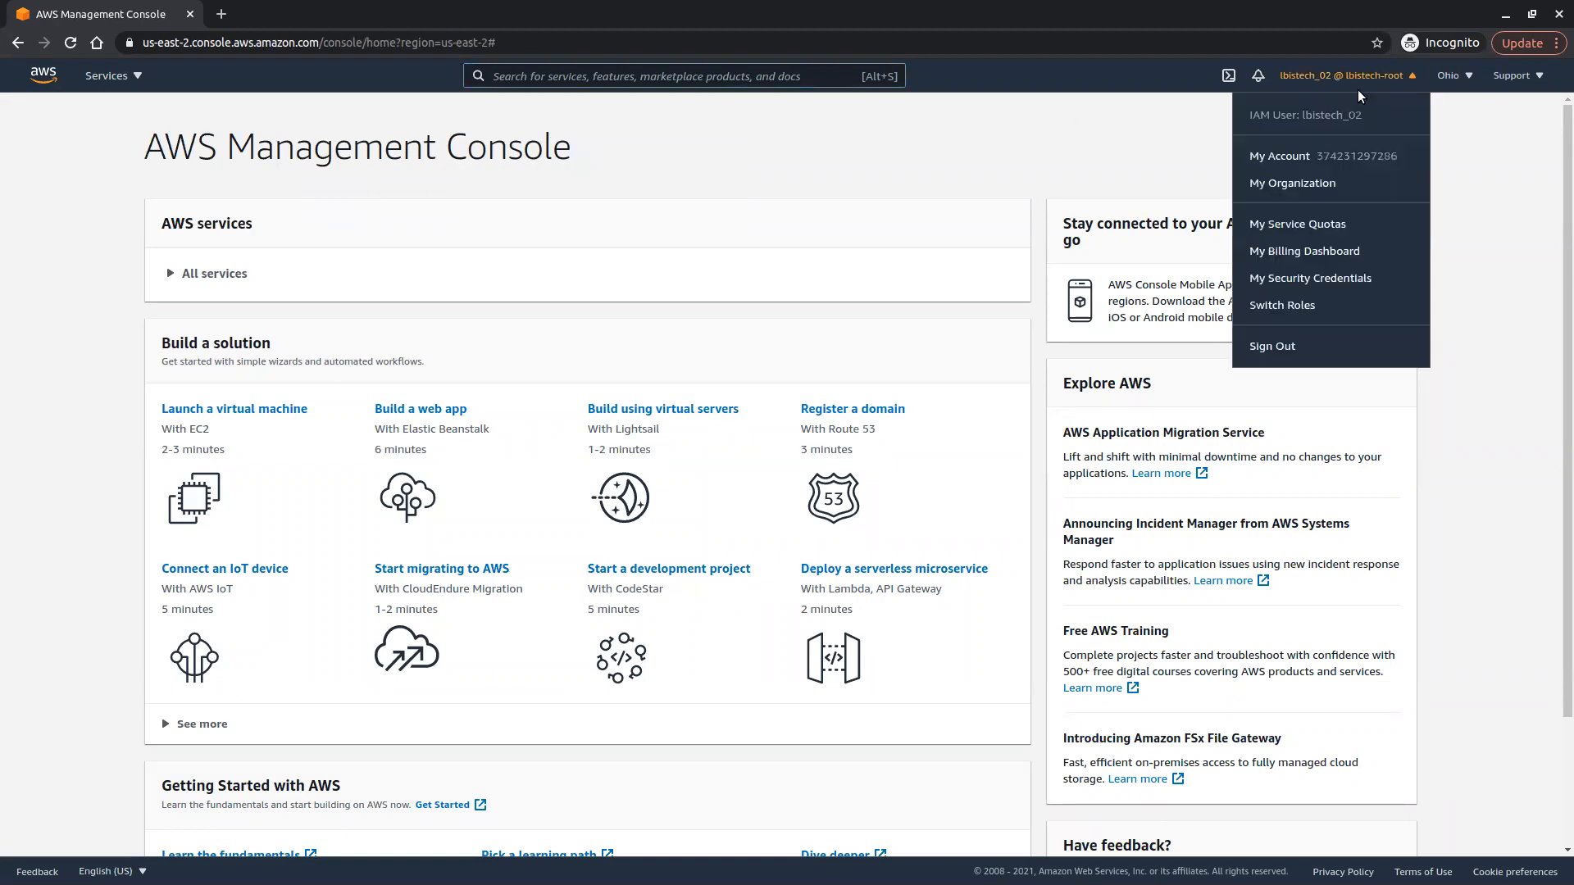
pyautogui.click(1349, 80)
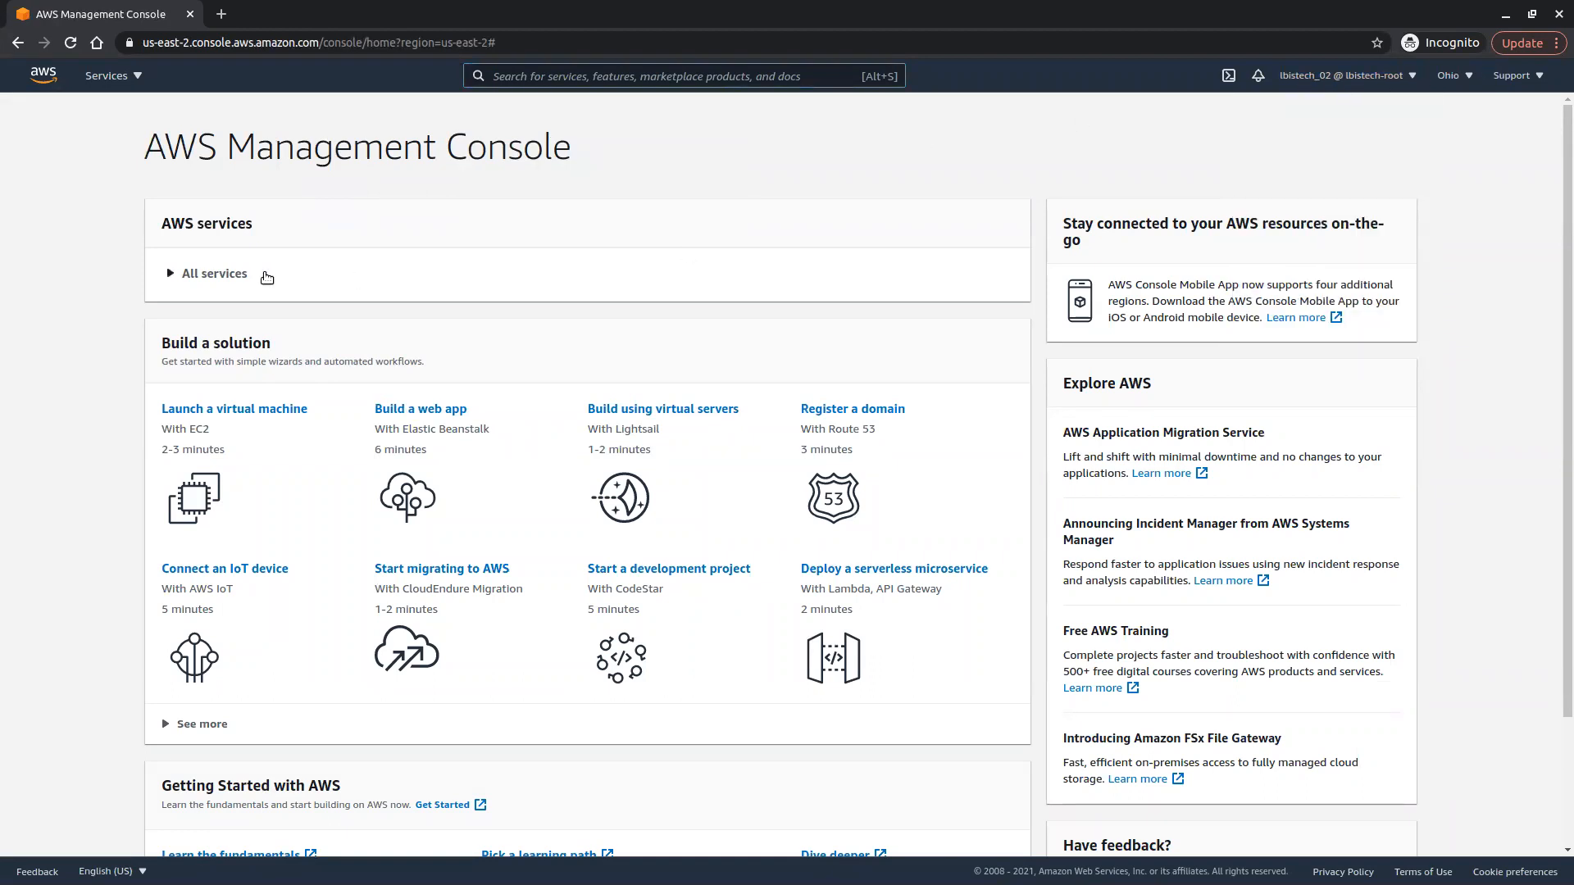
pyautogui.click(218, 277)
pyautogui.click(217, 277)
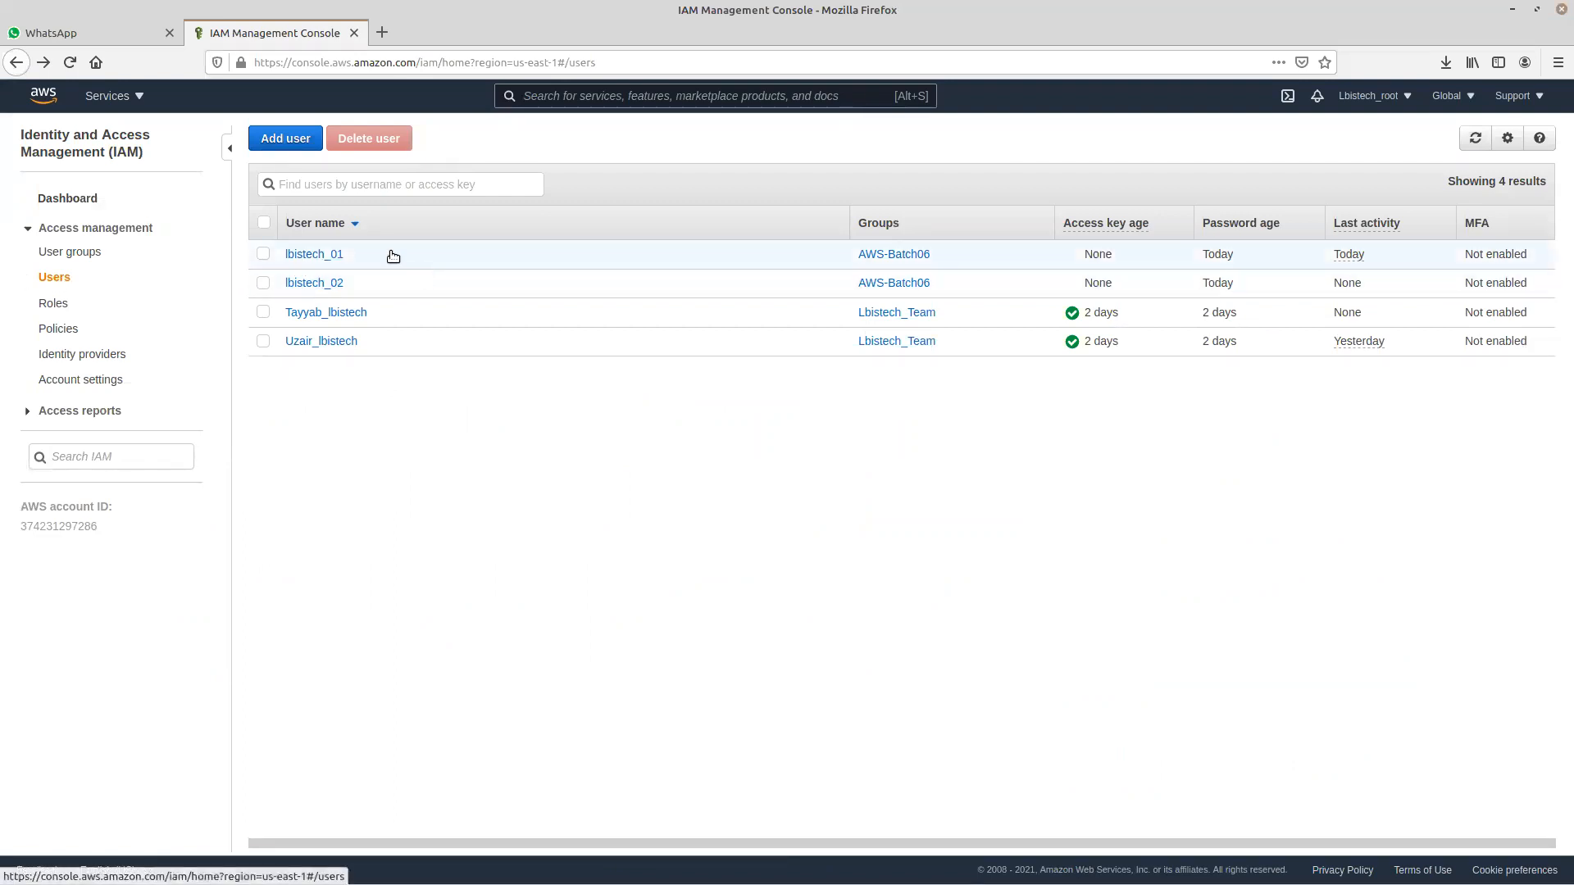
pyautogui.click(321, 285)
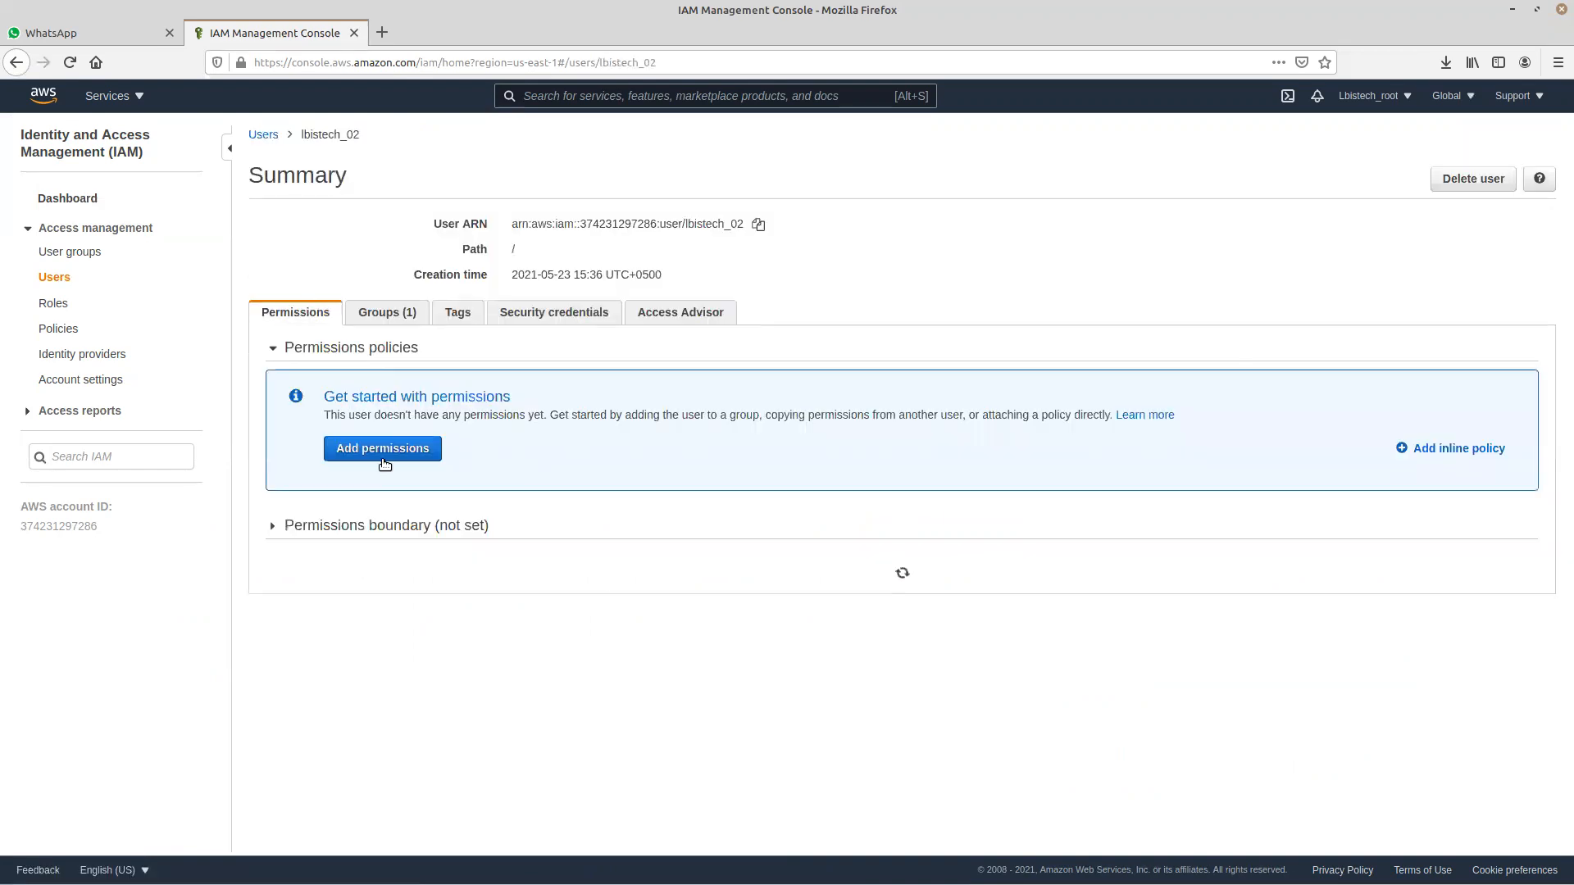
# Browse the existing policies for lbistech_02, filter them by 's3', then cancel without attaching any.
pyautogui.click(384, 453)
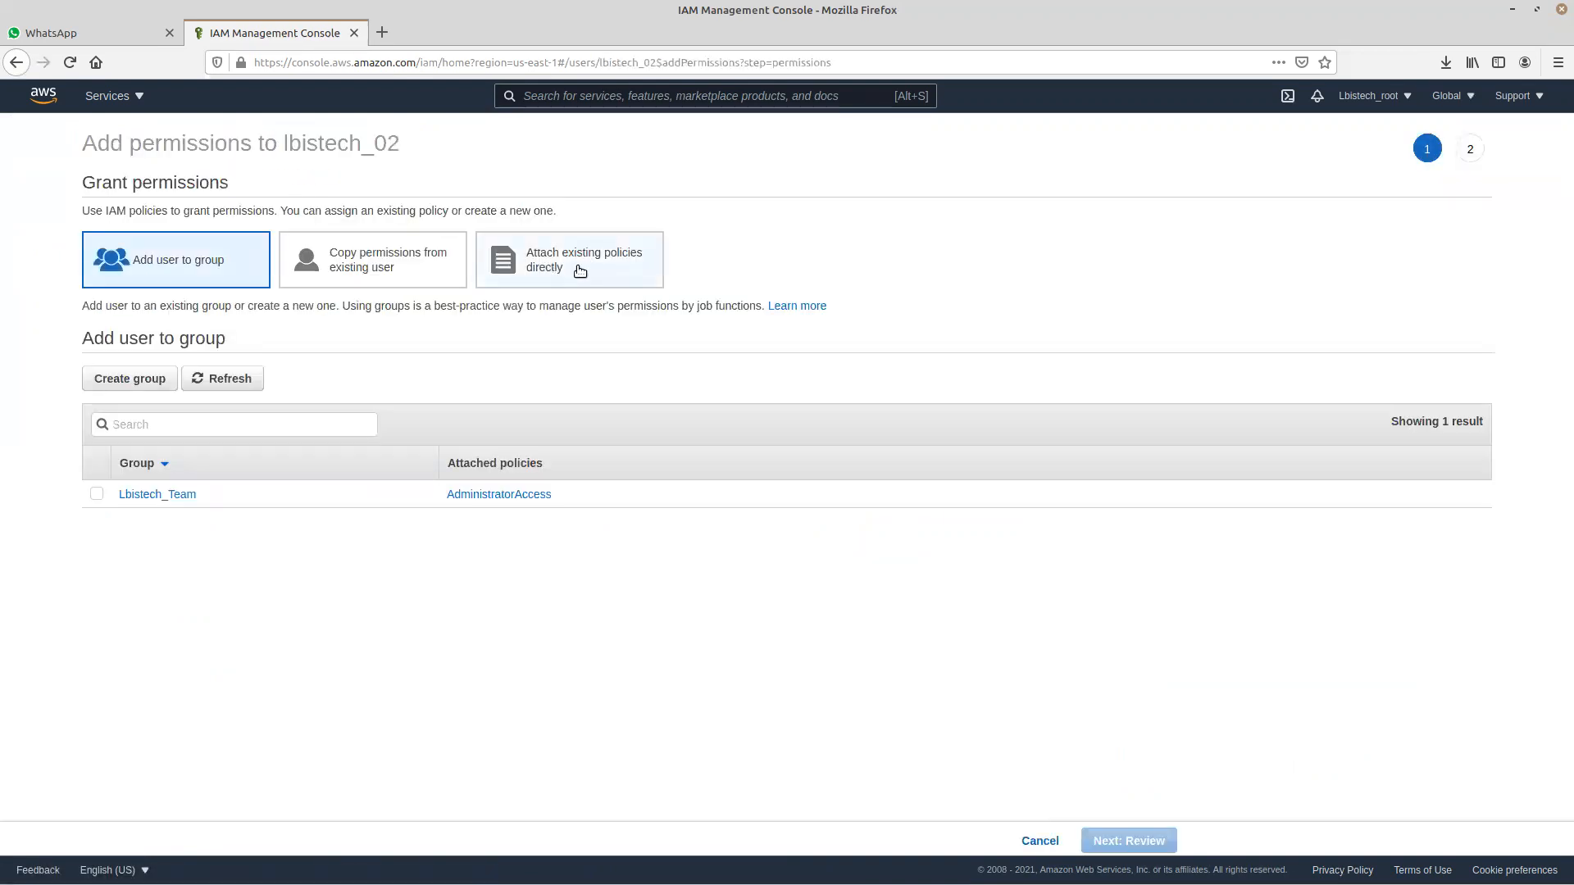
pyautogui.click(617, 273)
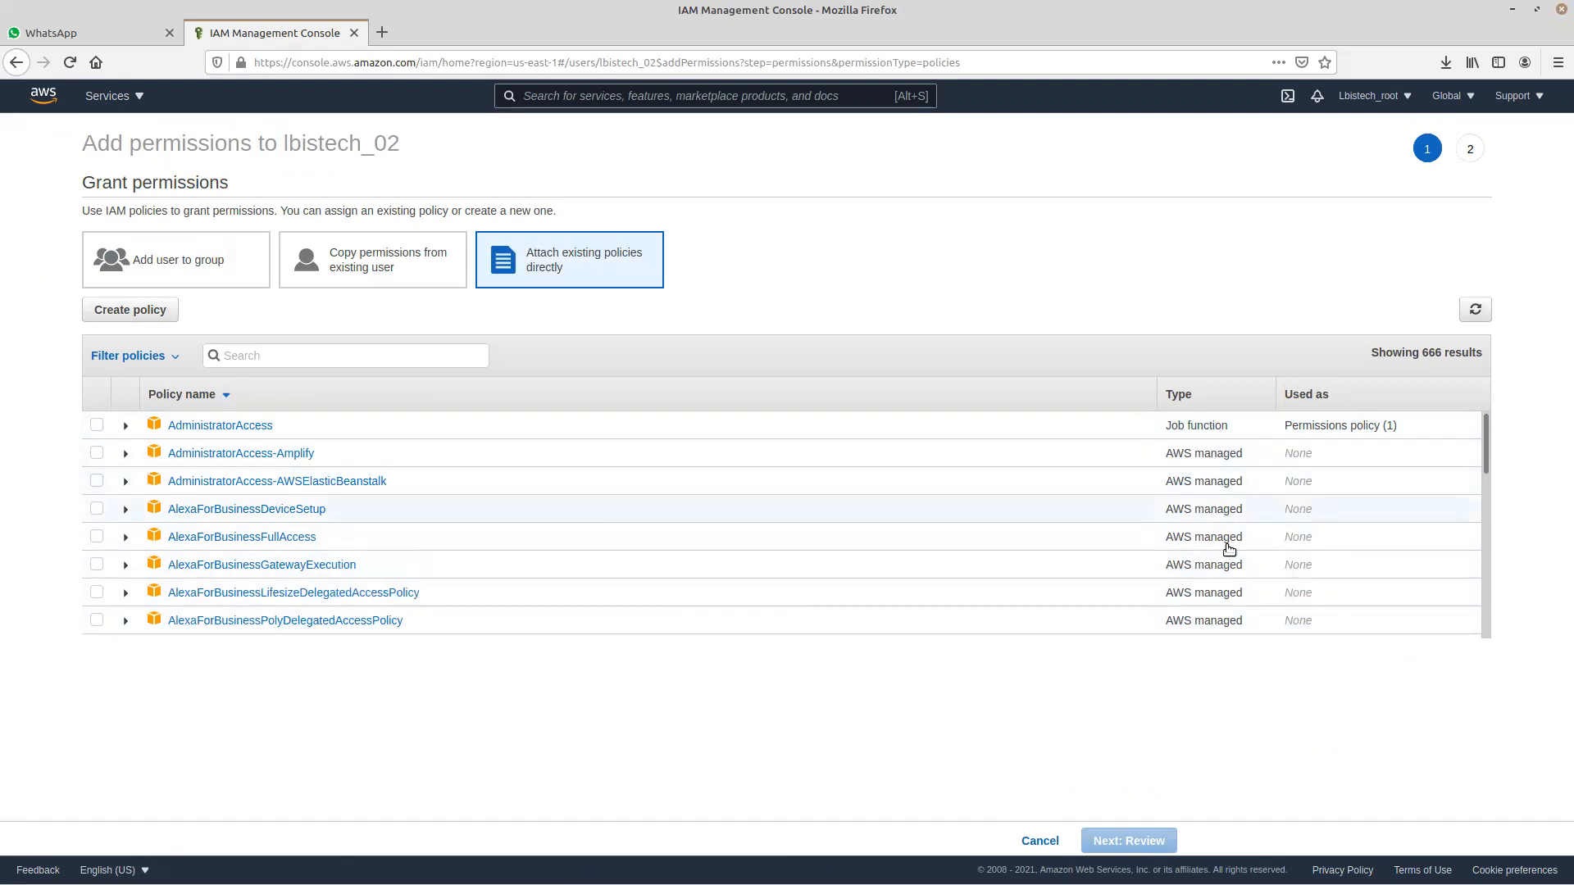
pyautogui.scroll(-2, 943, 460)
pyautogui.scroll(-10, 947, 492)
pyautogui.scroll(1, 946, 519)
pyautogui.scroll(-1, 946, 519)
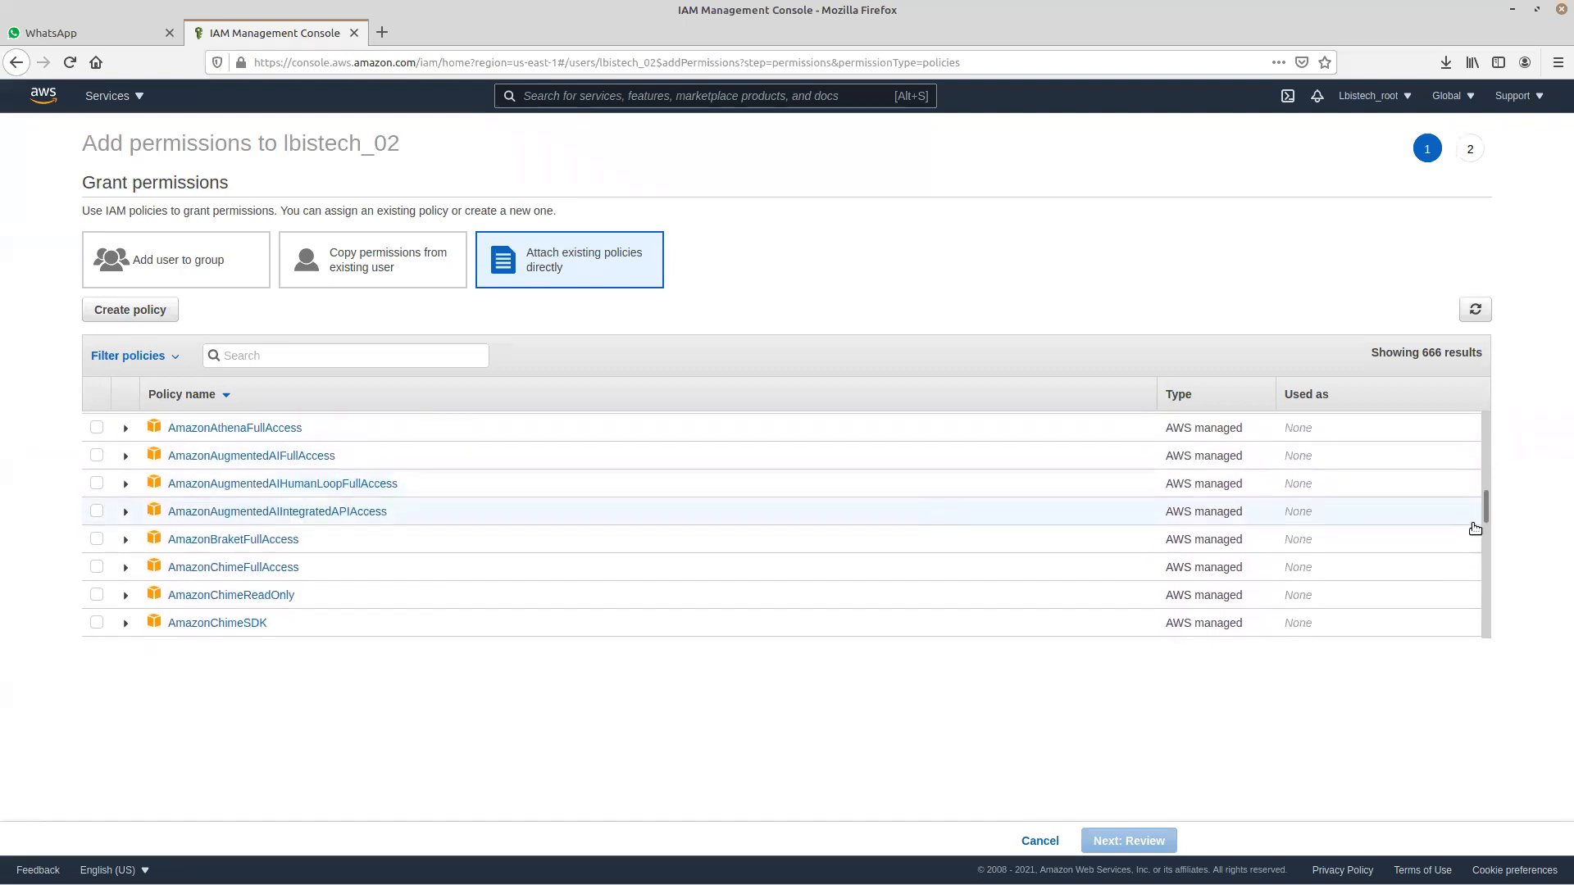
pyautogui.scroll(-5, 1475, 528)
pyautogui.scroll(5, 875, 572)
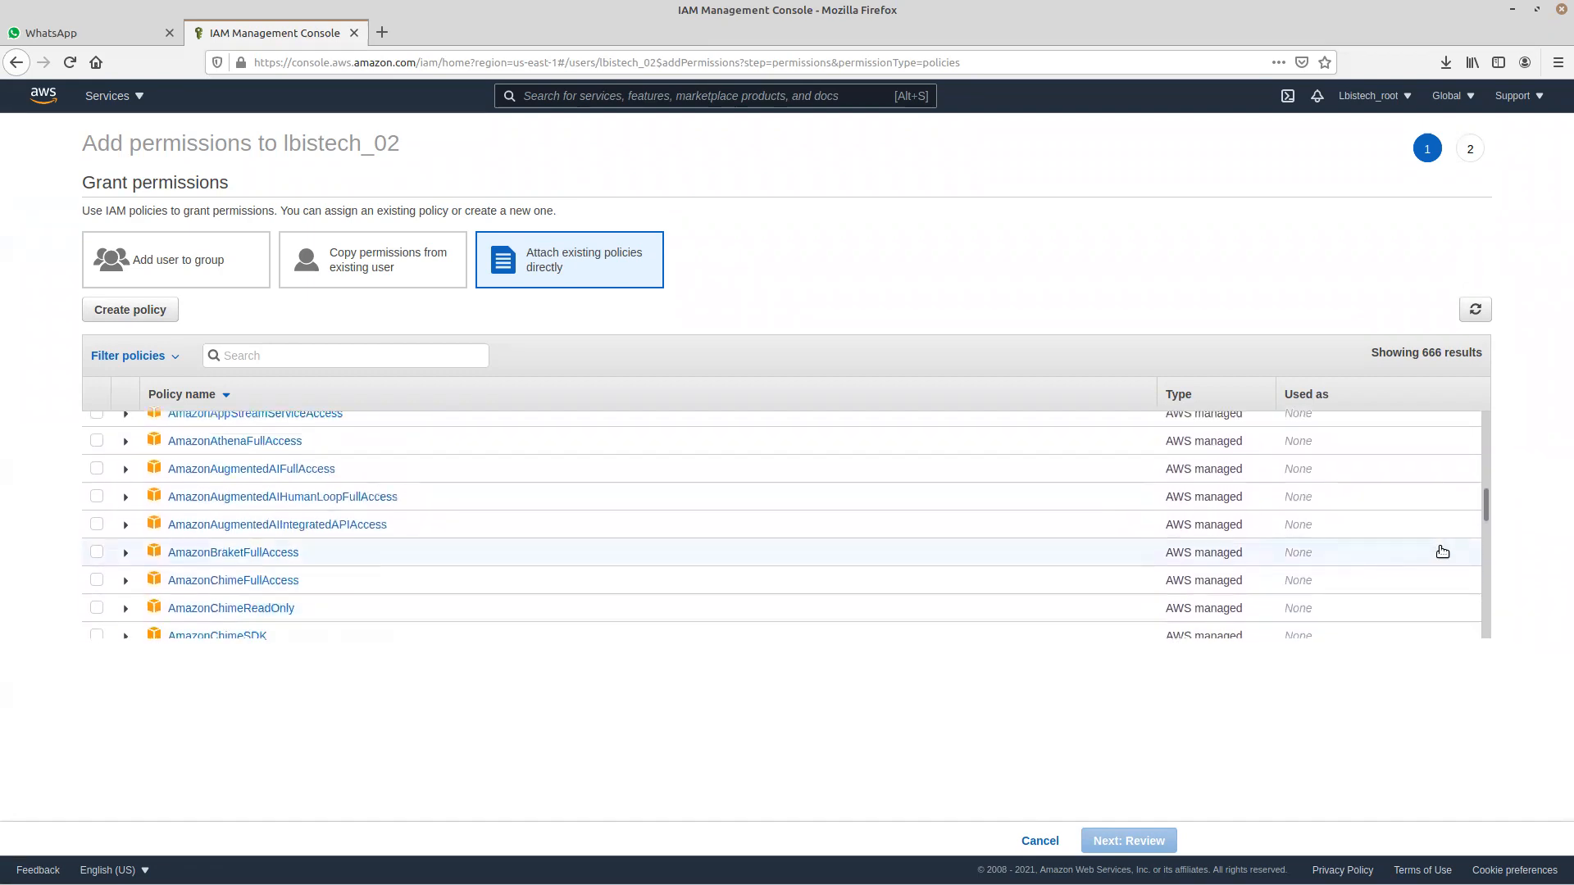
pyautogui.moveTo(1485, 509); pyautogui.dragTo(1487, 418)
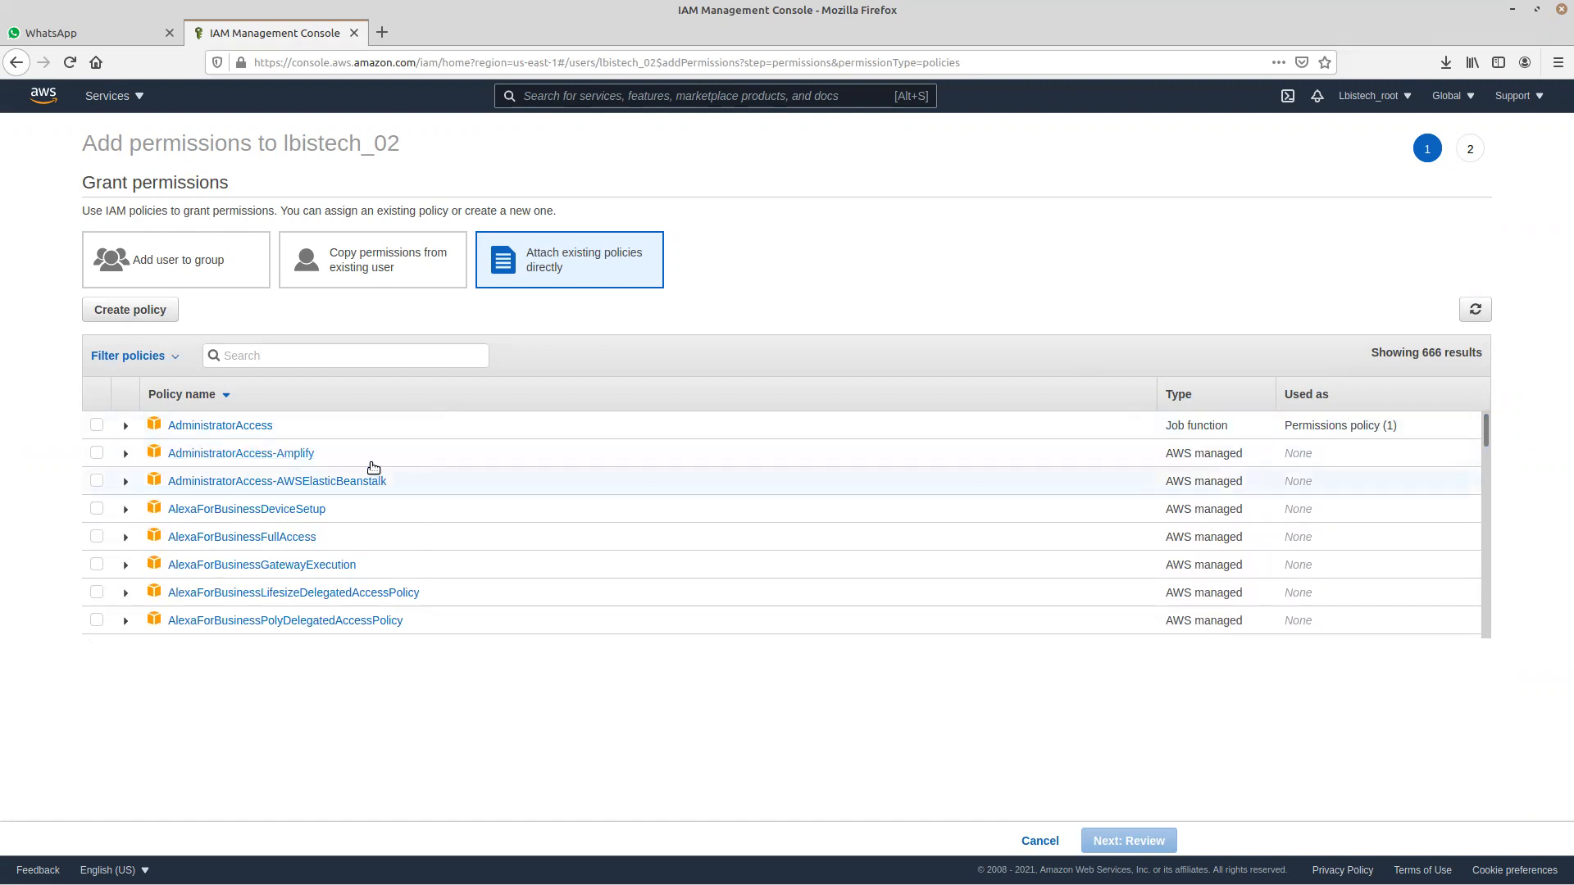
pyautogui.write('s3')
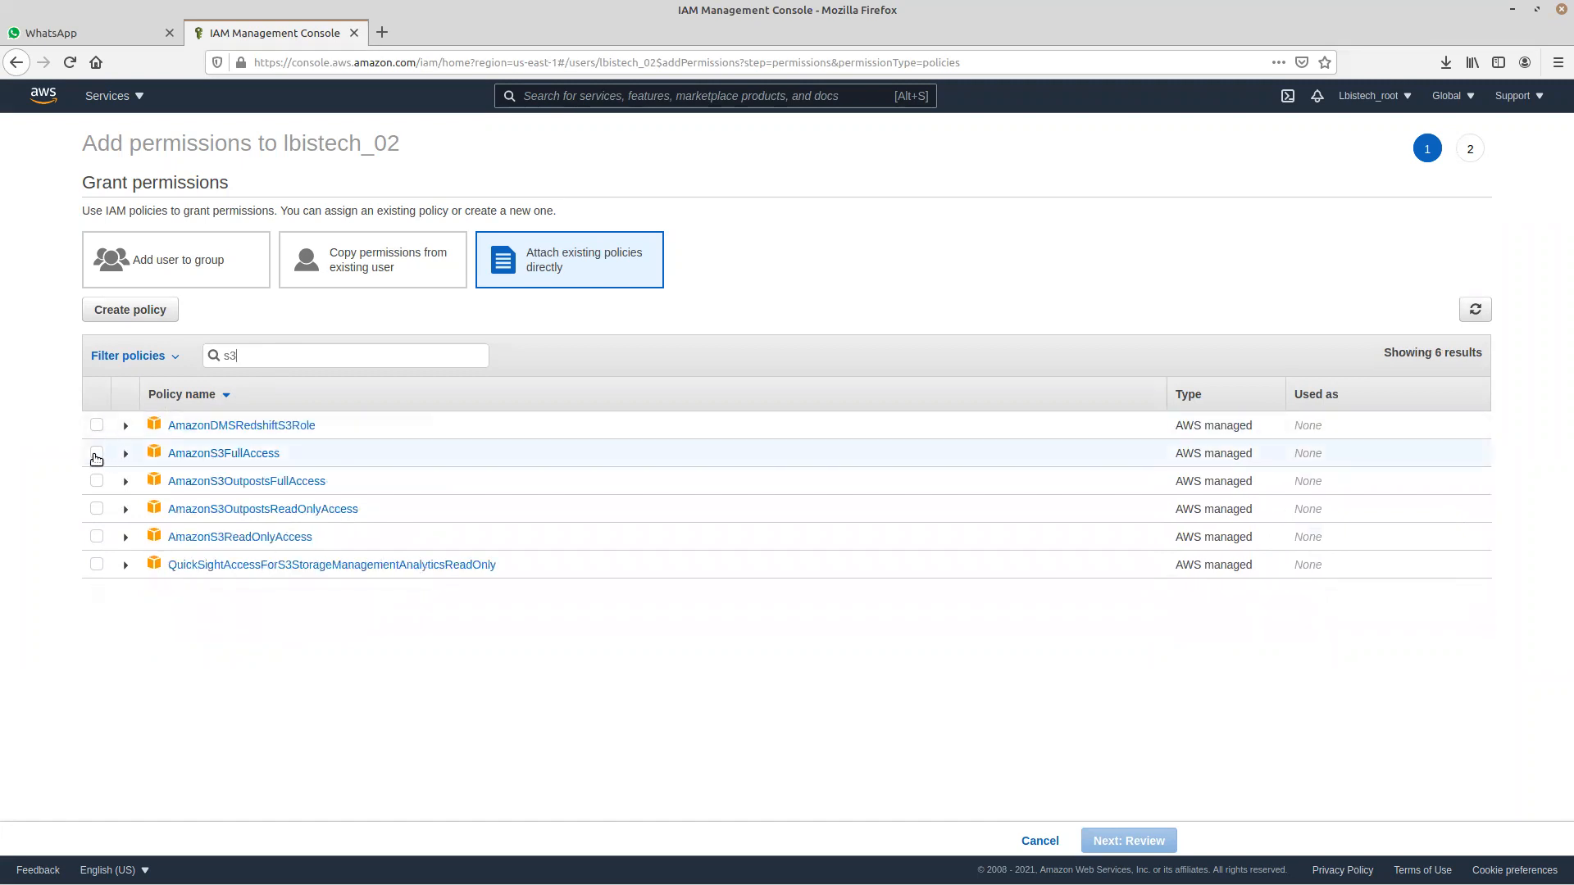
pyautogui.click(1038, 842)
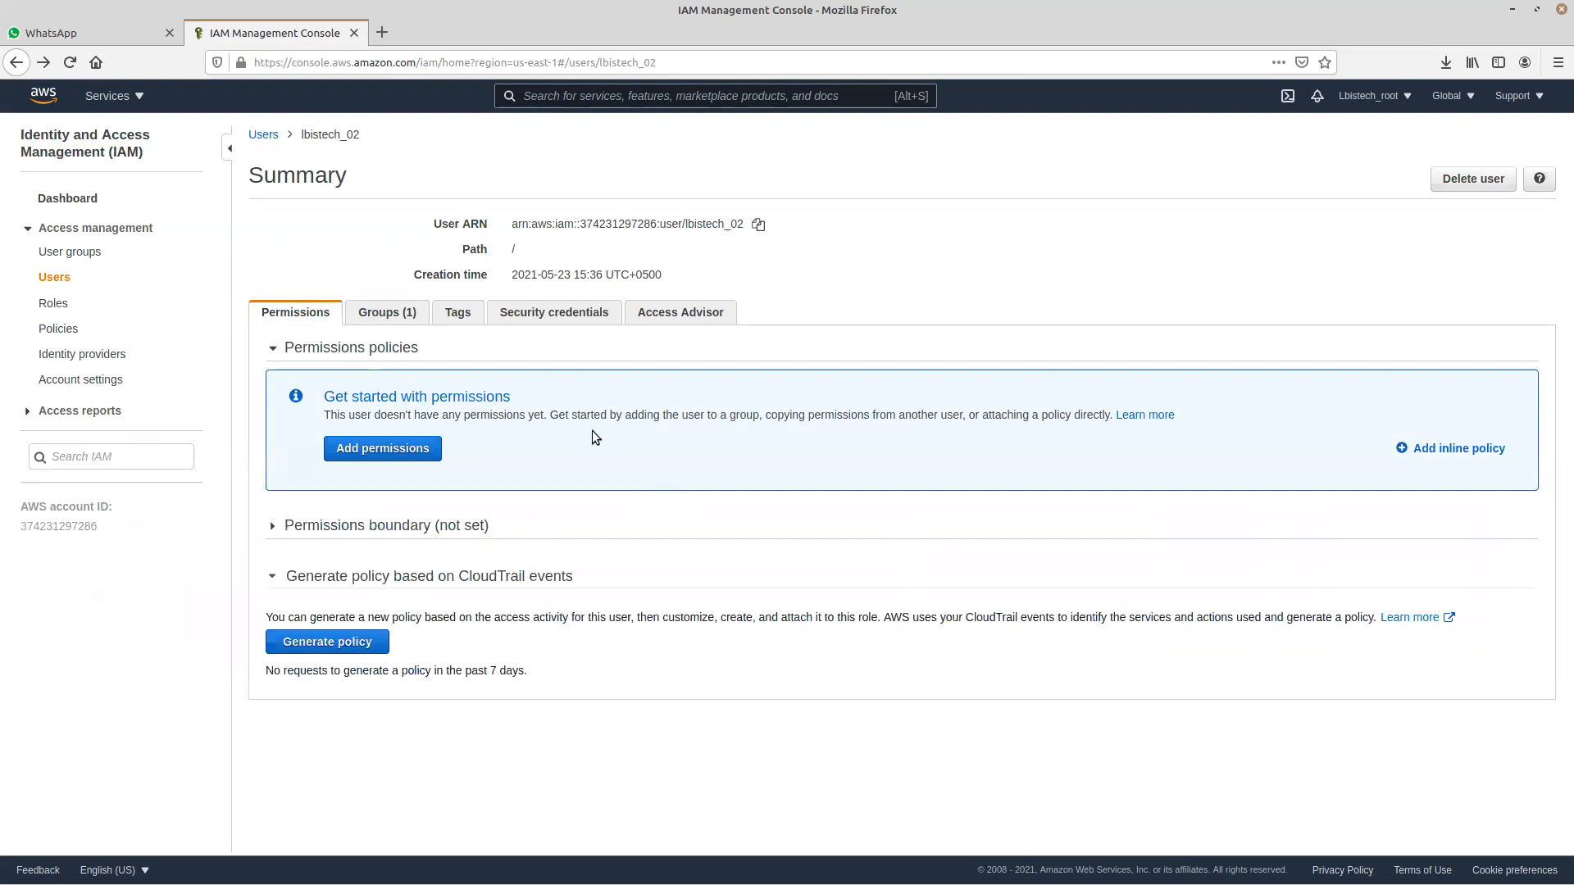
# Close the LibreOffice Calc credentials sheet with Don't Save and switch back to Firefox's IAM dashboard.
pyautogui.click(78, 200)
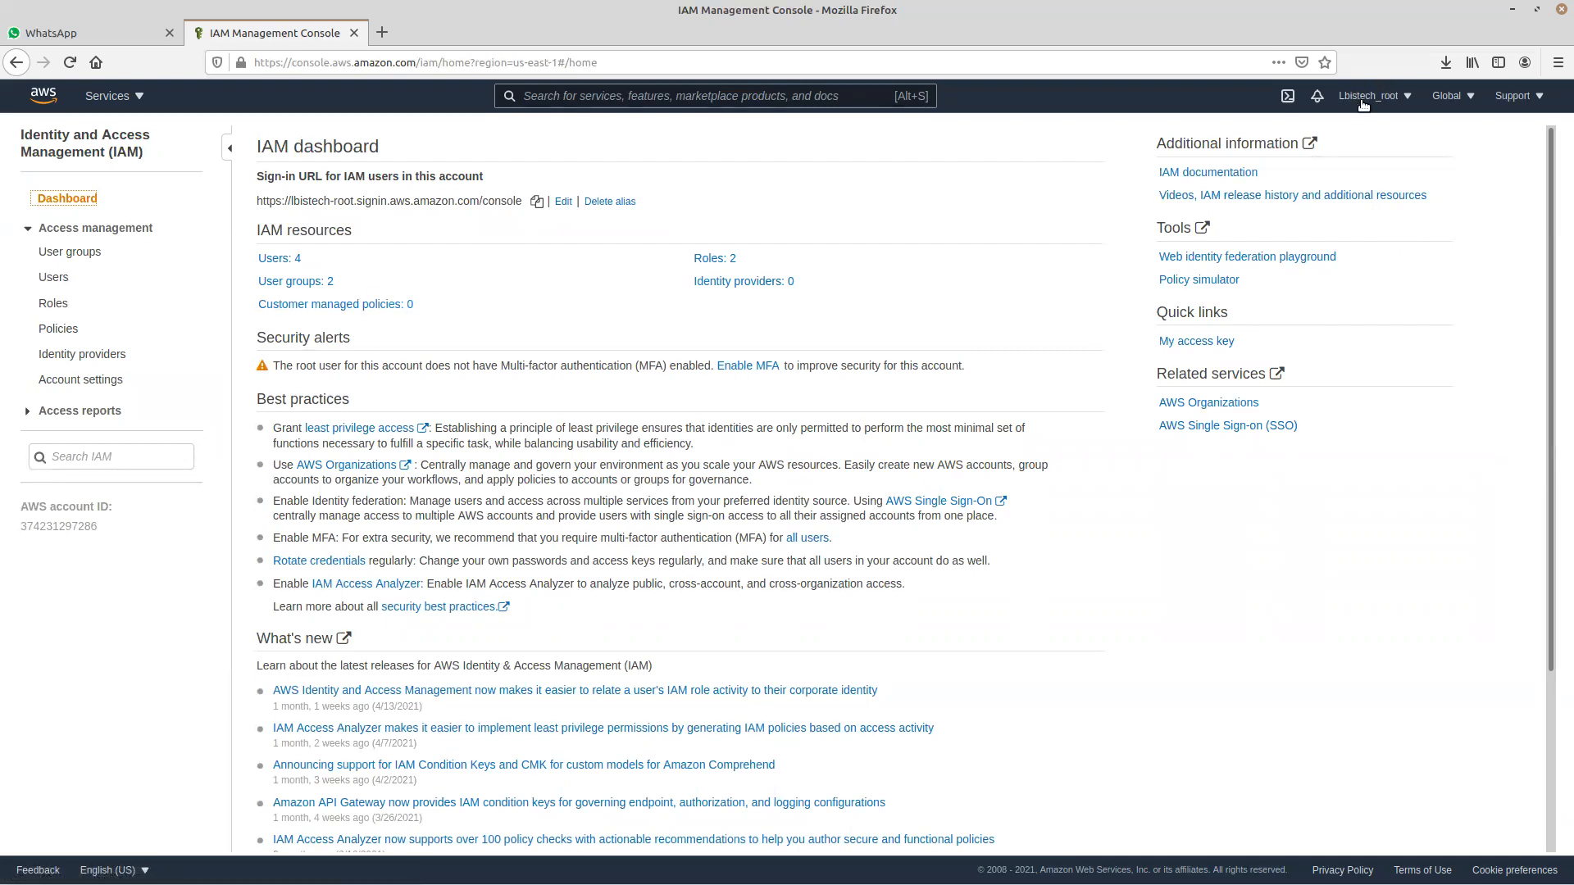
pyautogui.click(1513, 11)
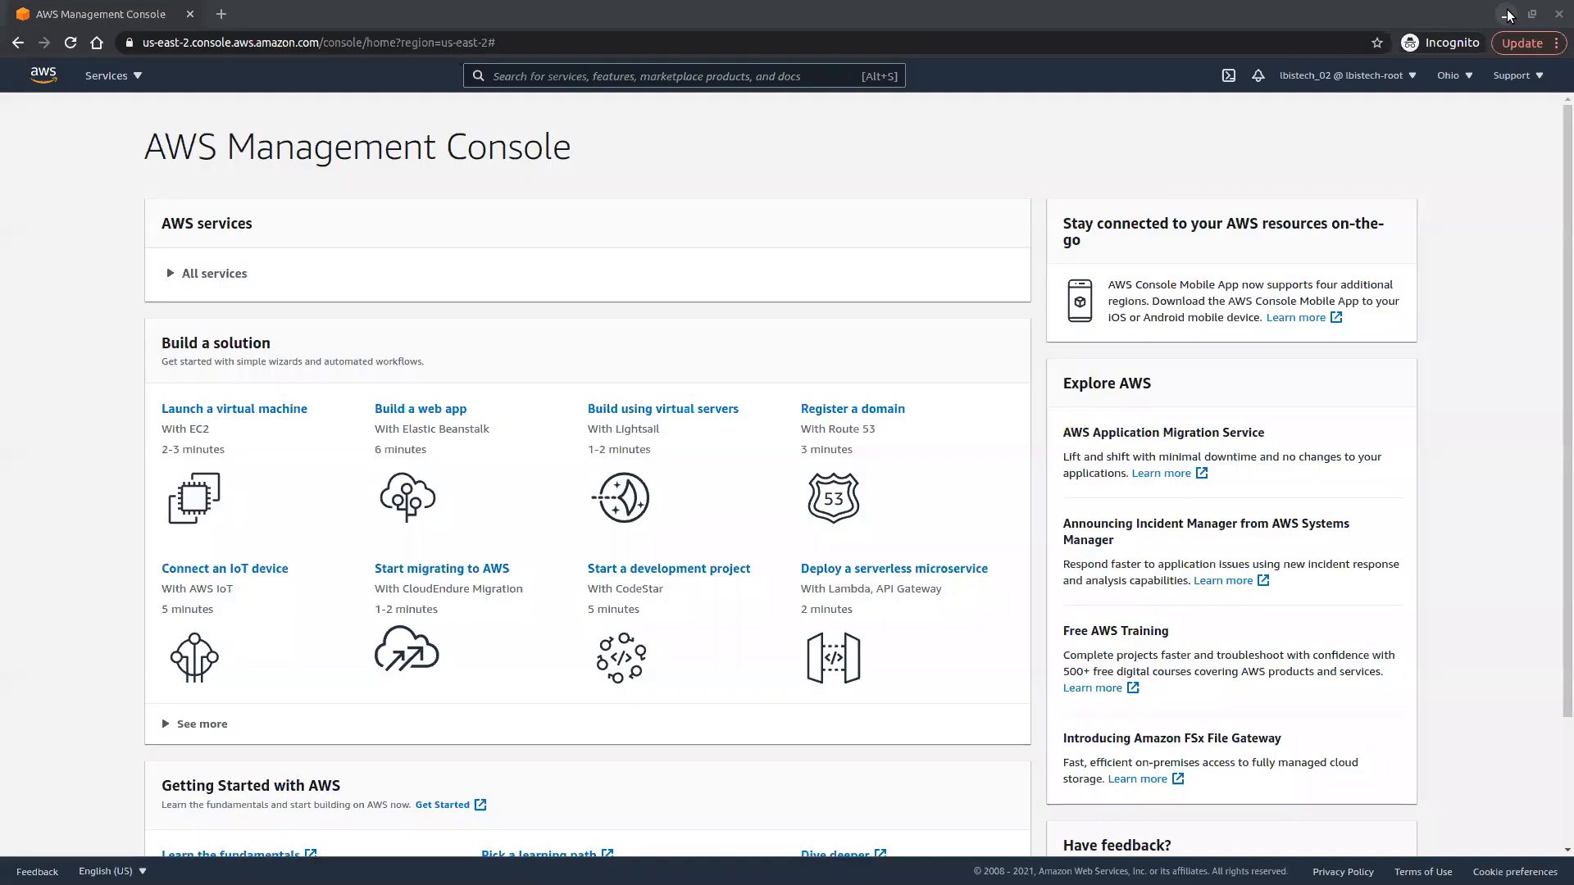
pyautogui.click(1513, 11)
pyautogui.click(1562, 10)
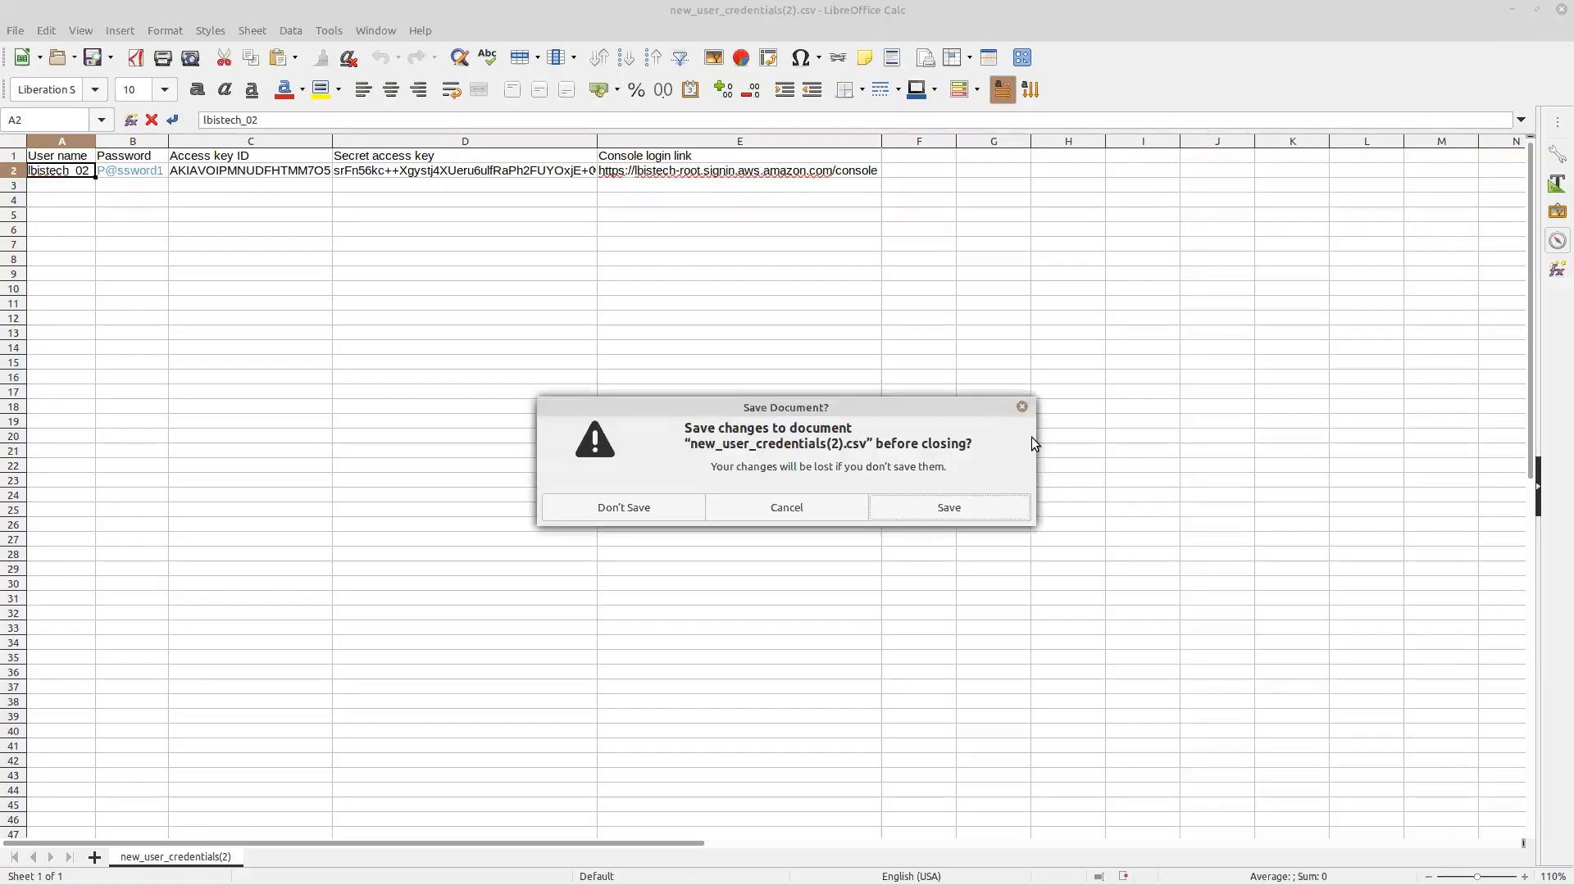
pyautogui.click(625, 508)
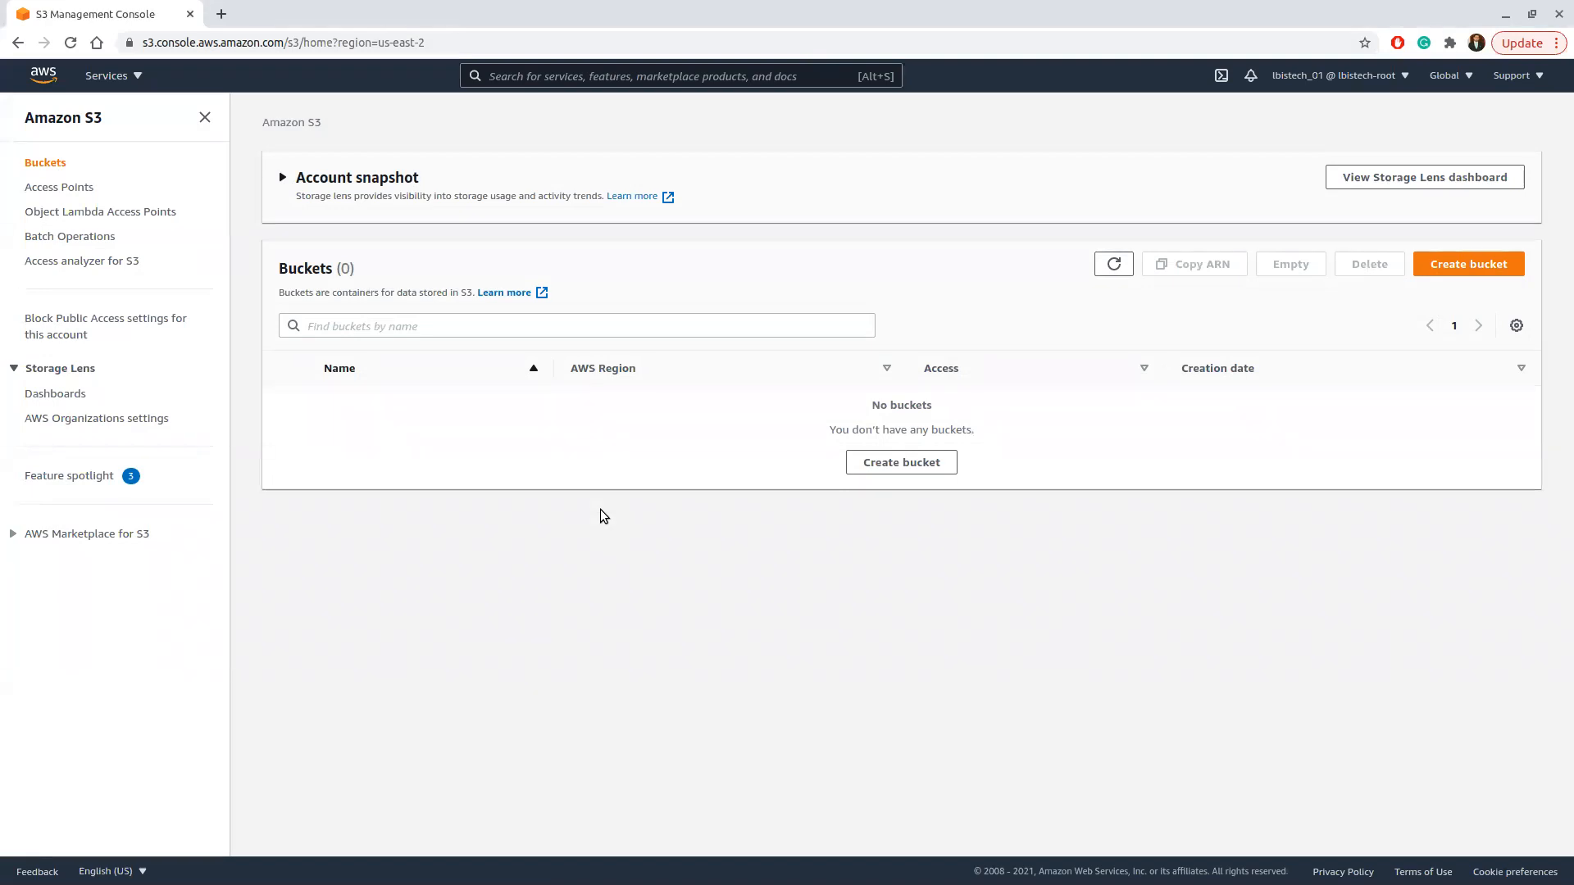
pyautogui.hotkey('alt', 'Tab')
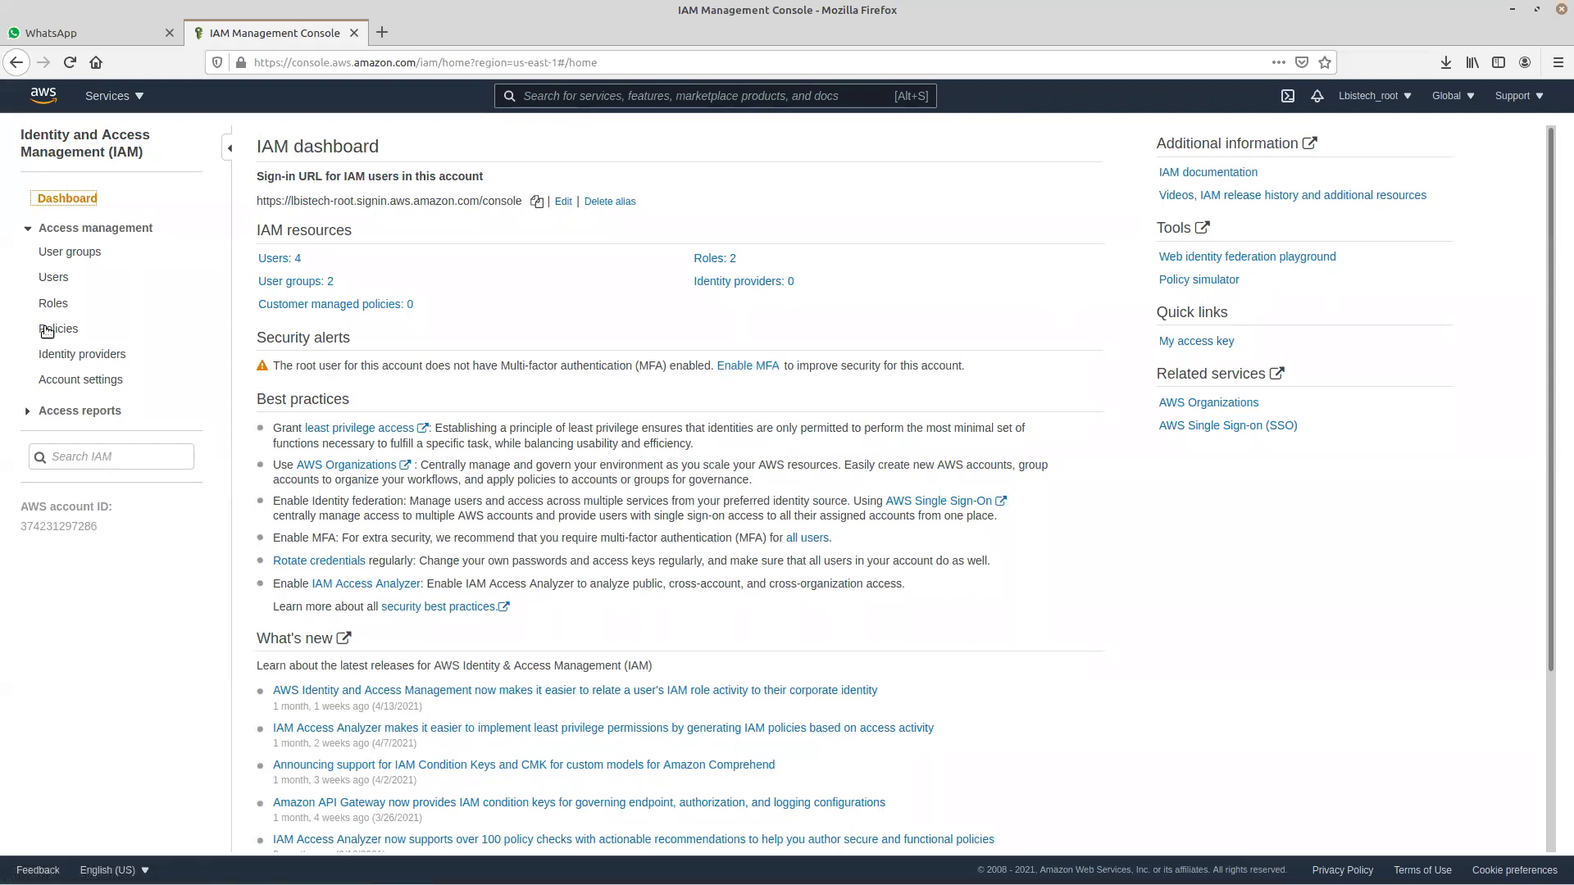
pyautogui.click(69, 385)
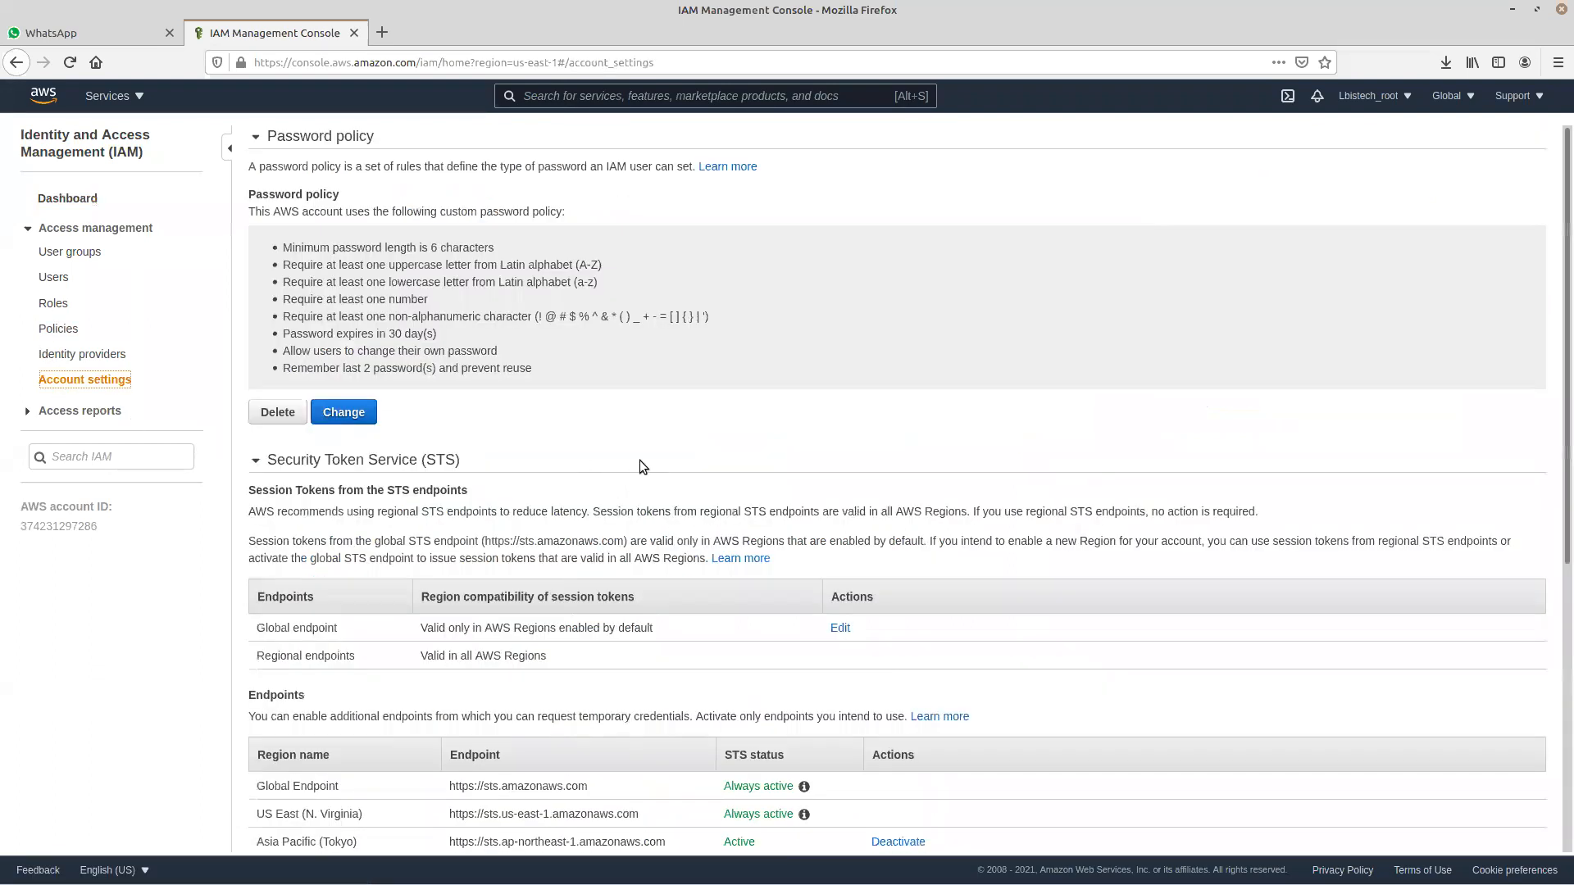
pyautogui.scroll(-5, 640, 460)
pyautogui.scroll(-2, 681, 508)
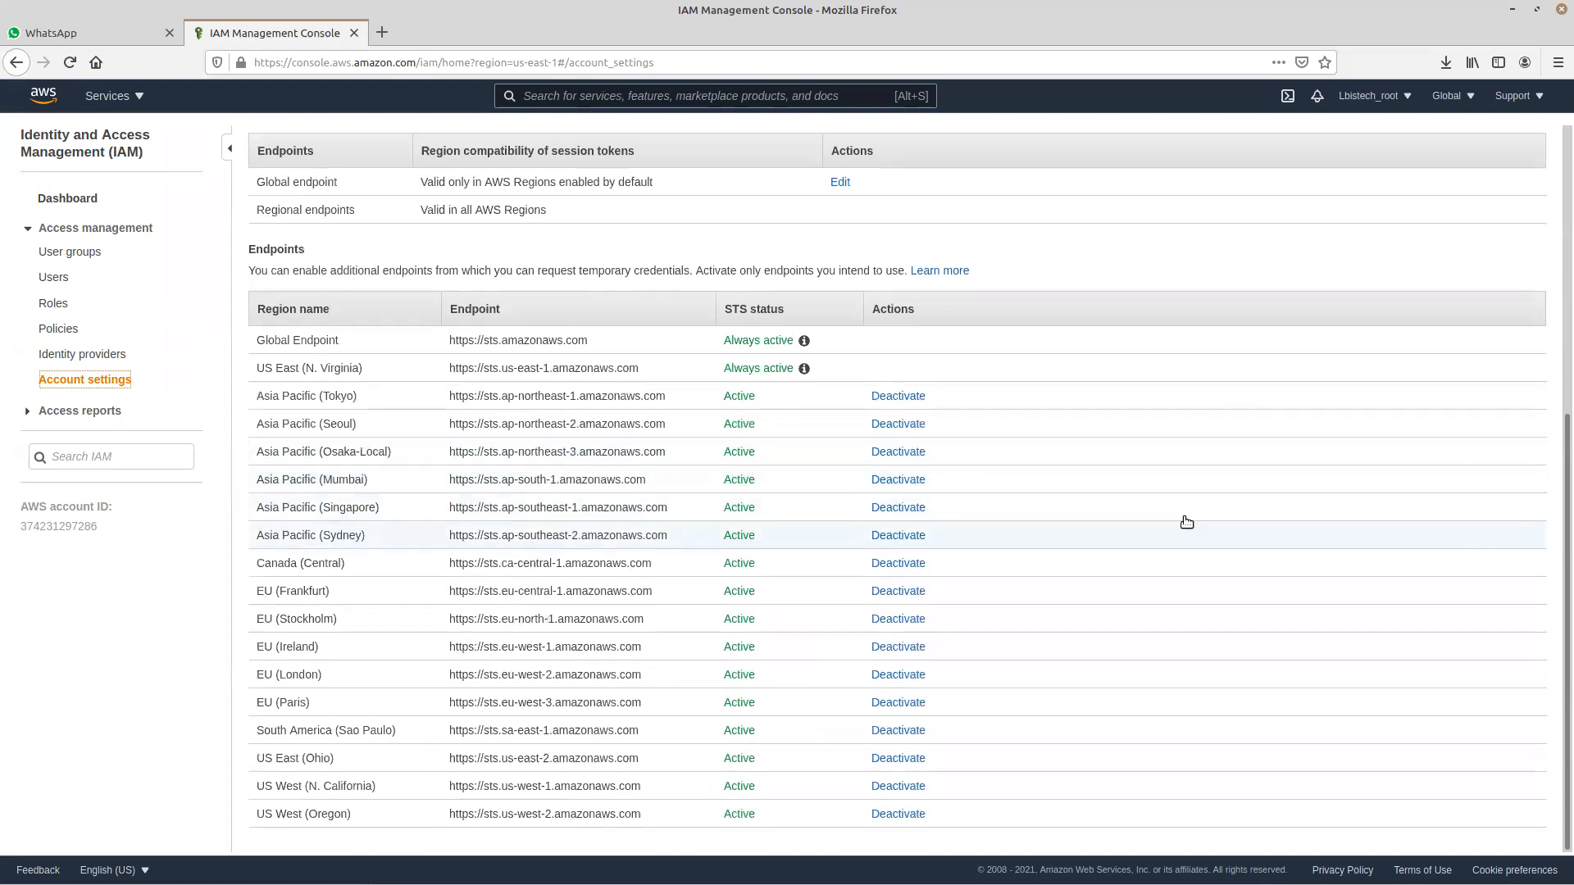
pyautogui.scroll(3, 902, 435)
pyautogui.scroll(4, 524, 373)
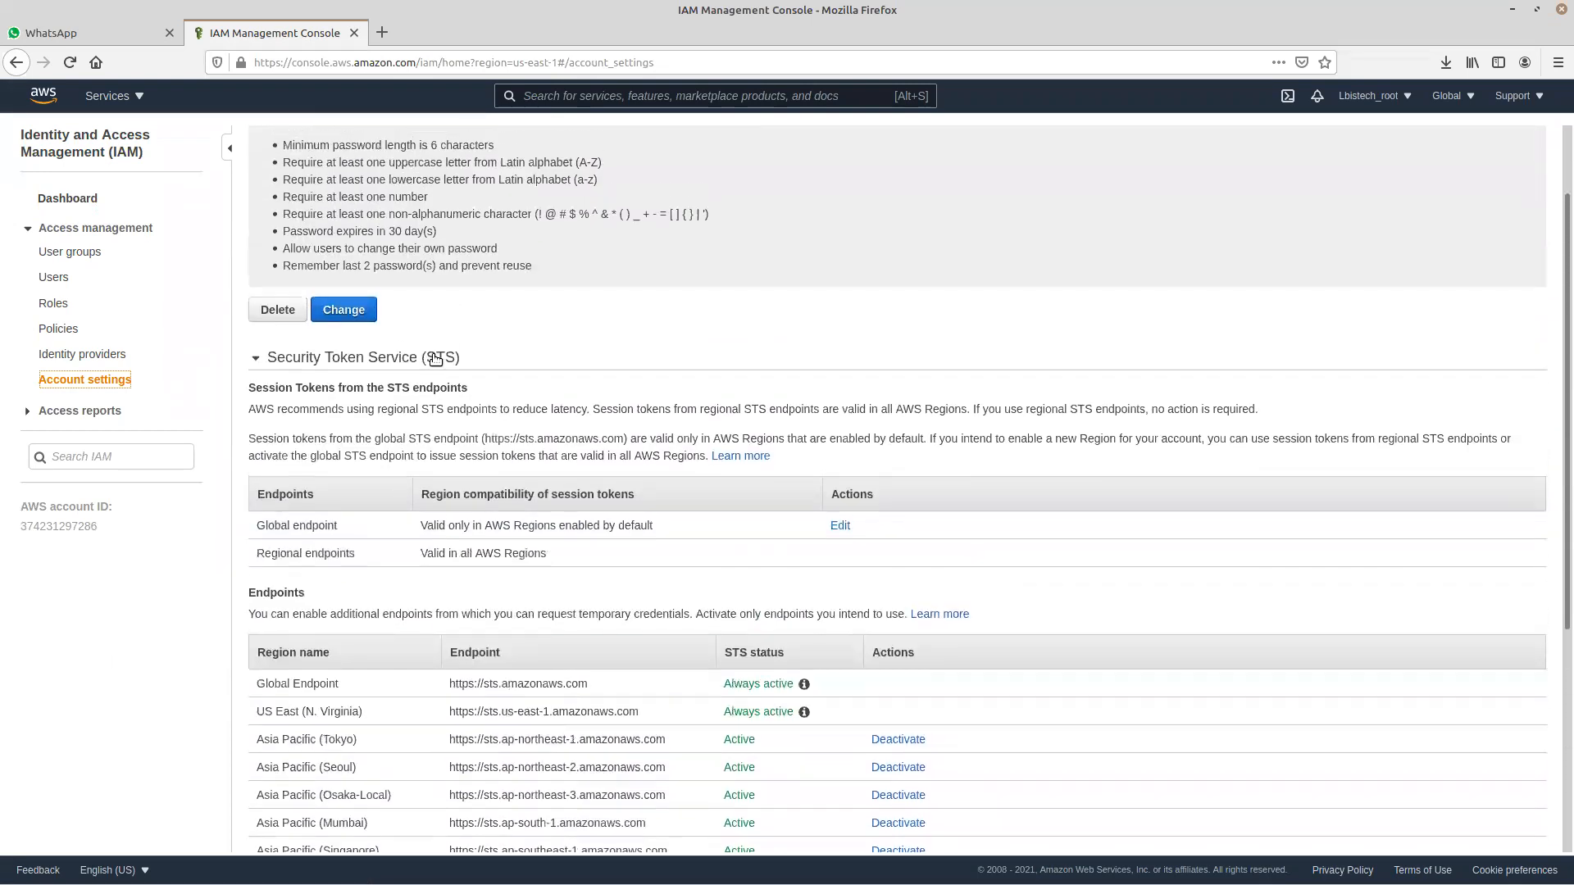
pyautogui.click(67, 198)
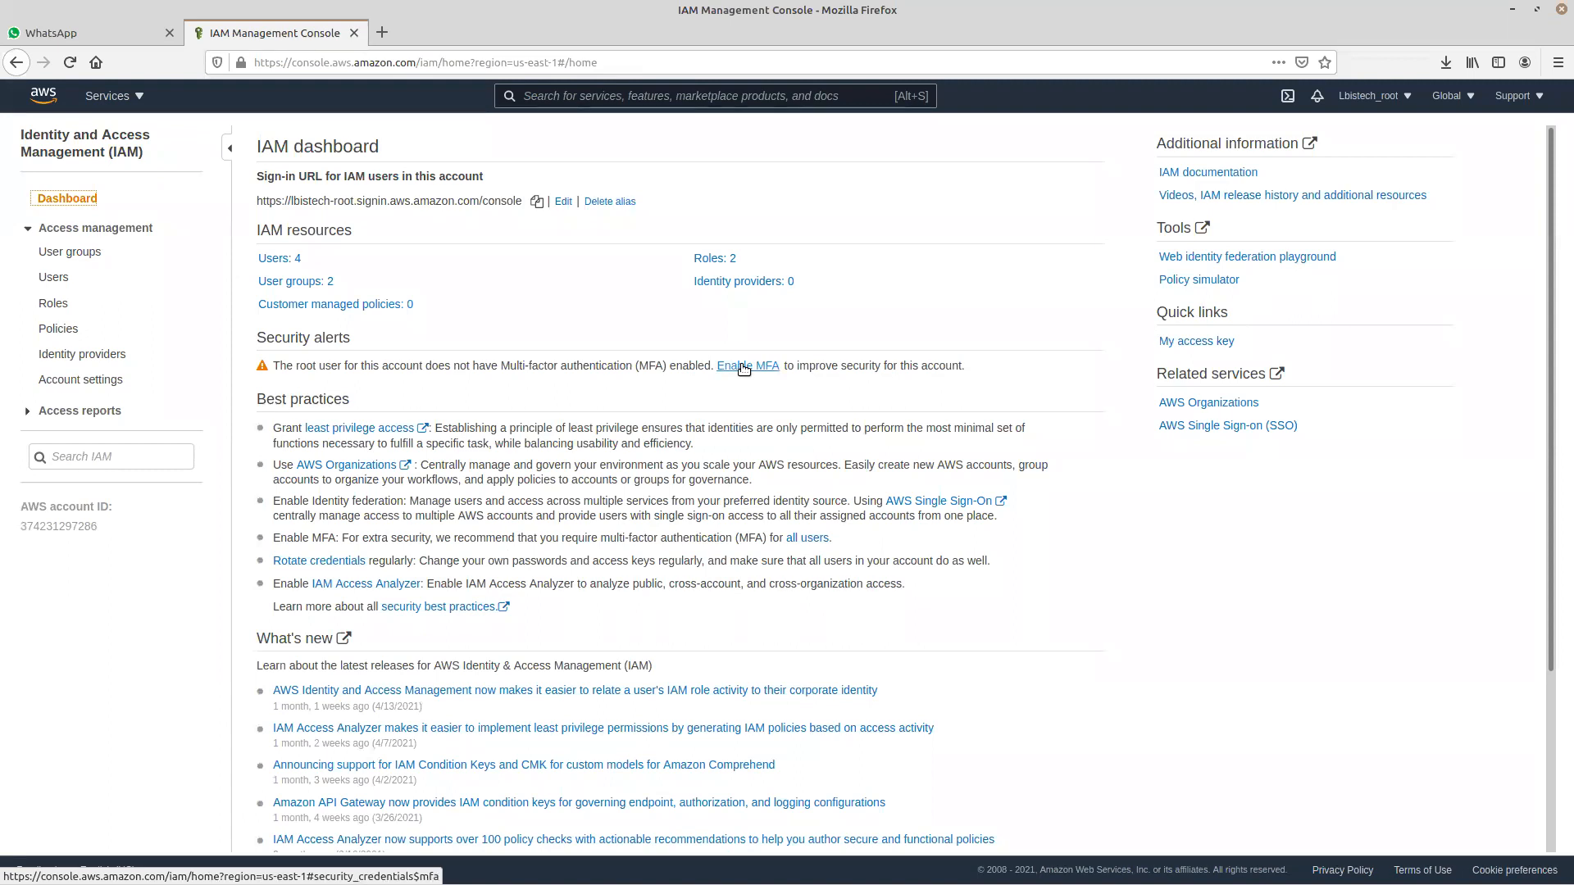
# Go to the root account's MFA settings through the Enable MFA alert, then open a new tab.
pyautogui.click(744, 366)
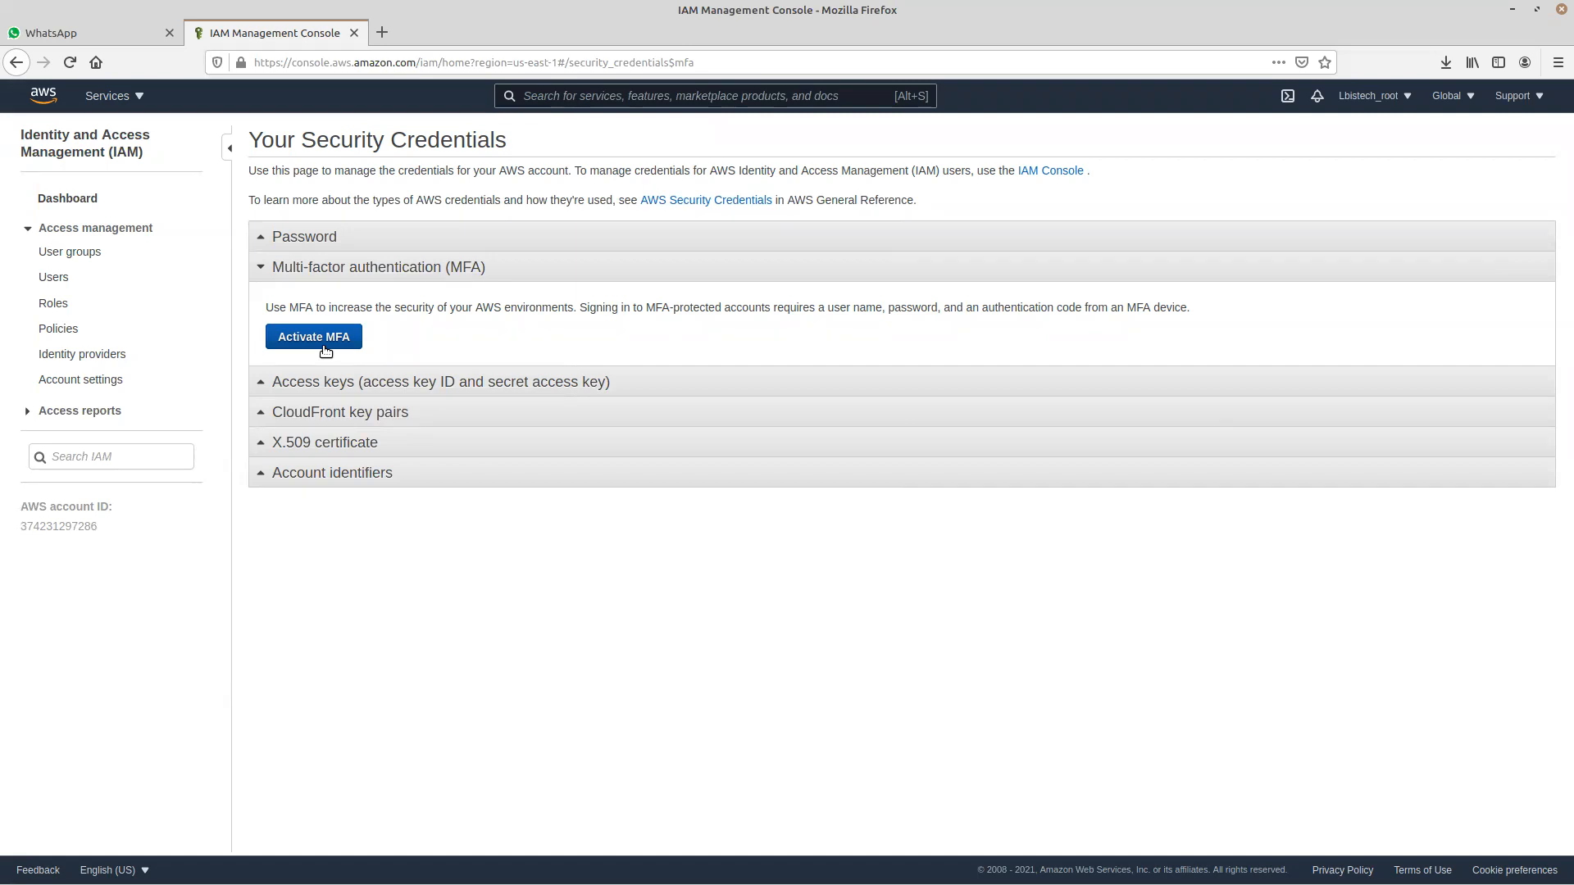
pyautogui.click(382, 32)
# Load Google and search for 'google authenticator'.
pyautogui.write('g')
pyautogui.press('Return')
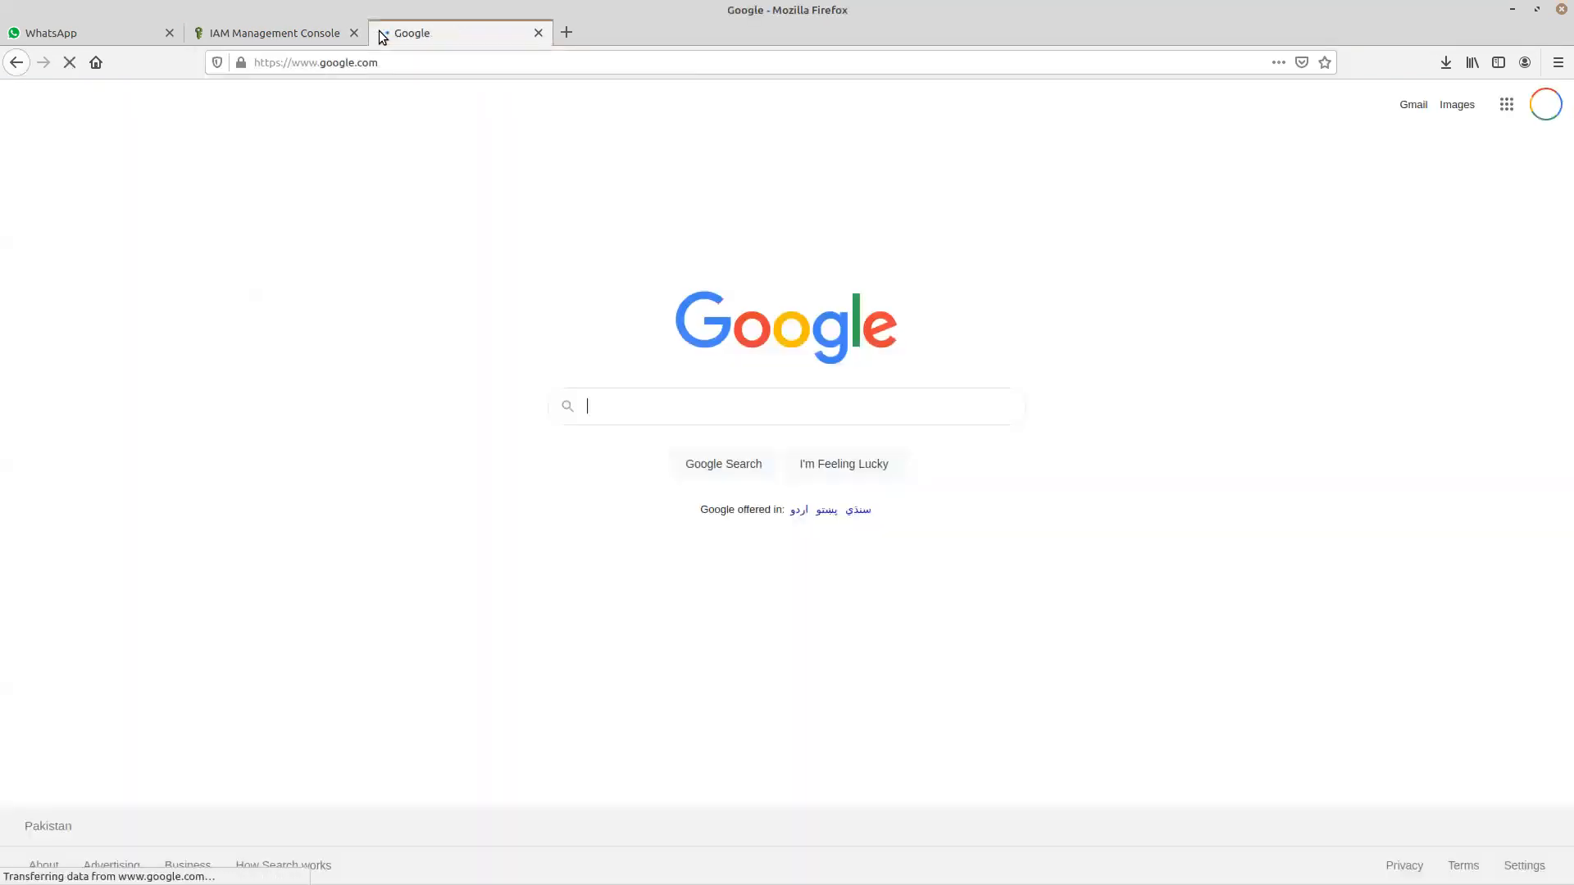
pyautogui.write('g')
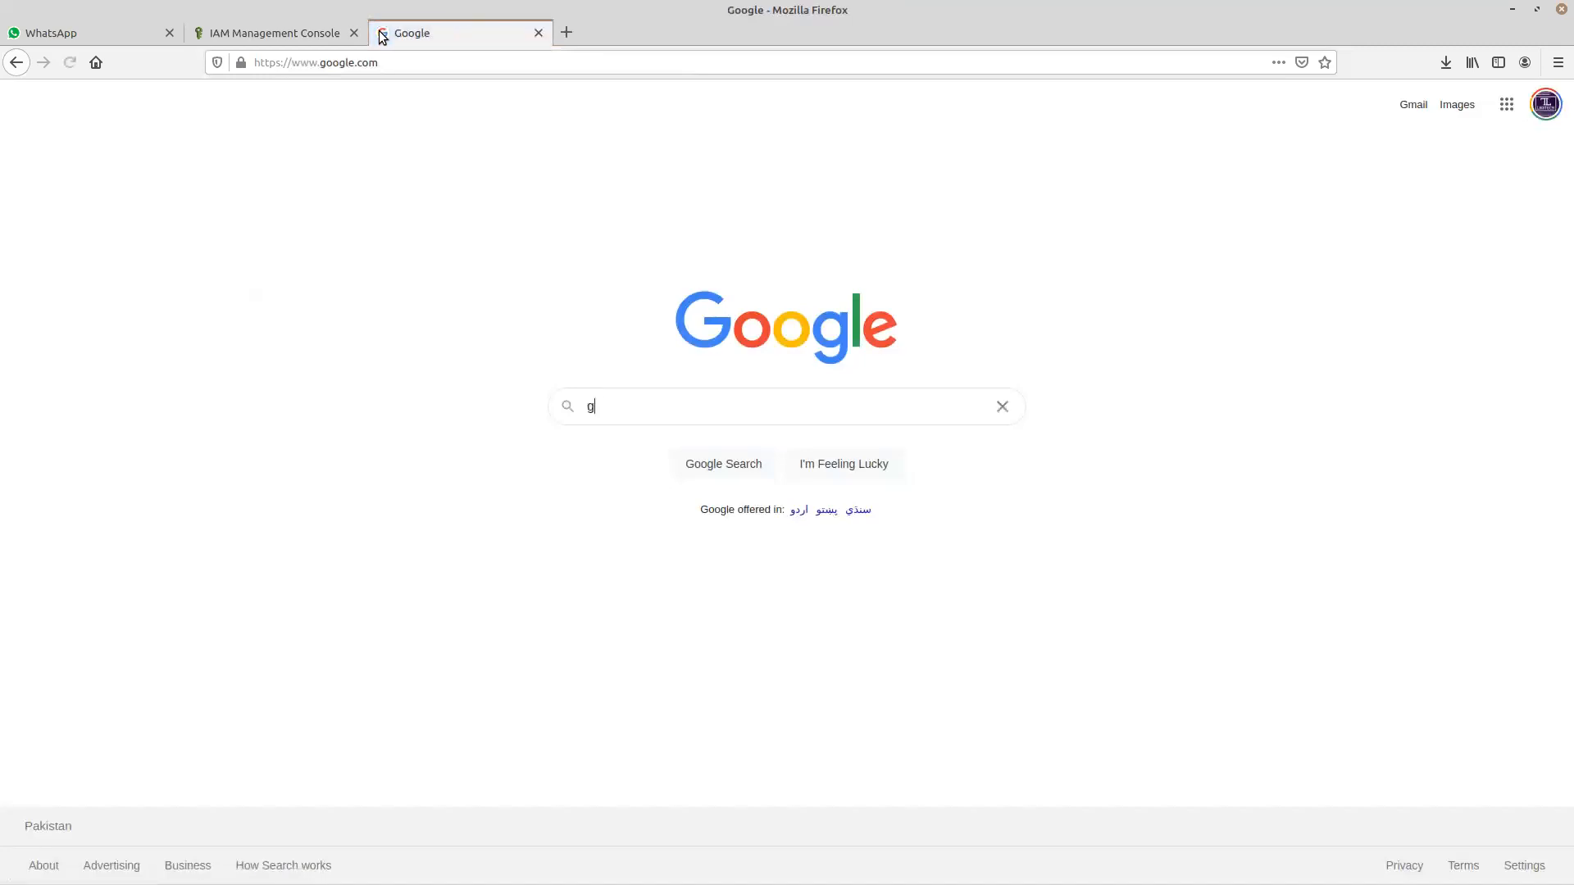
pyautogui.write('oogle au')
pyautogui.press('Down')
pyautogui.press('Return')
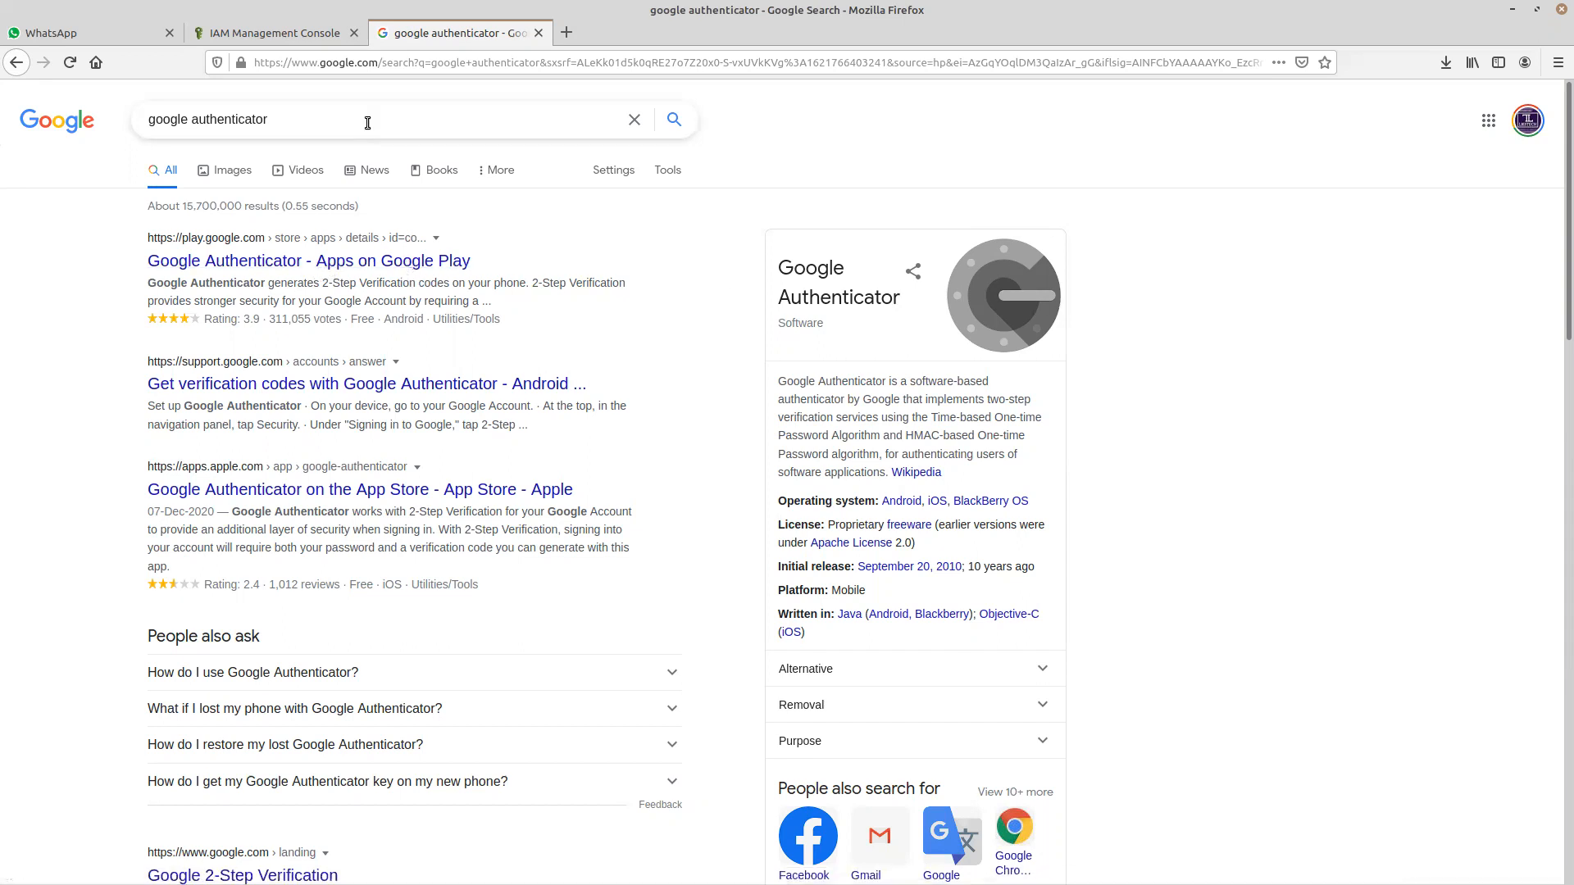
# Search next for 'microsoft authenticator', then for 'authy authenticator'.
pyautogui.doubleClick(184, 122)
pyautogui.write('micro')
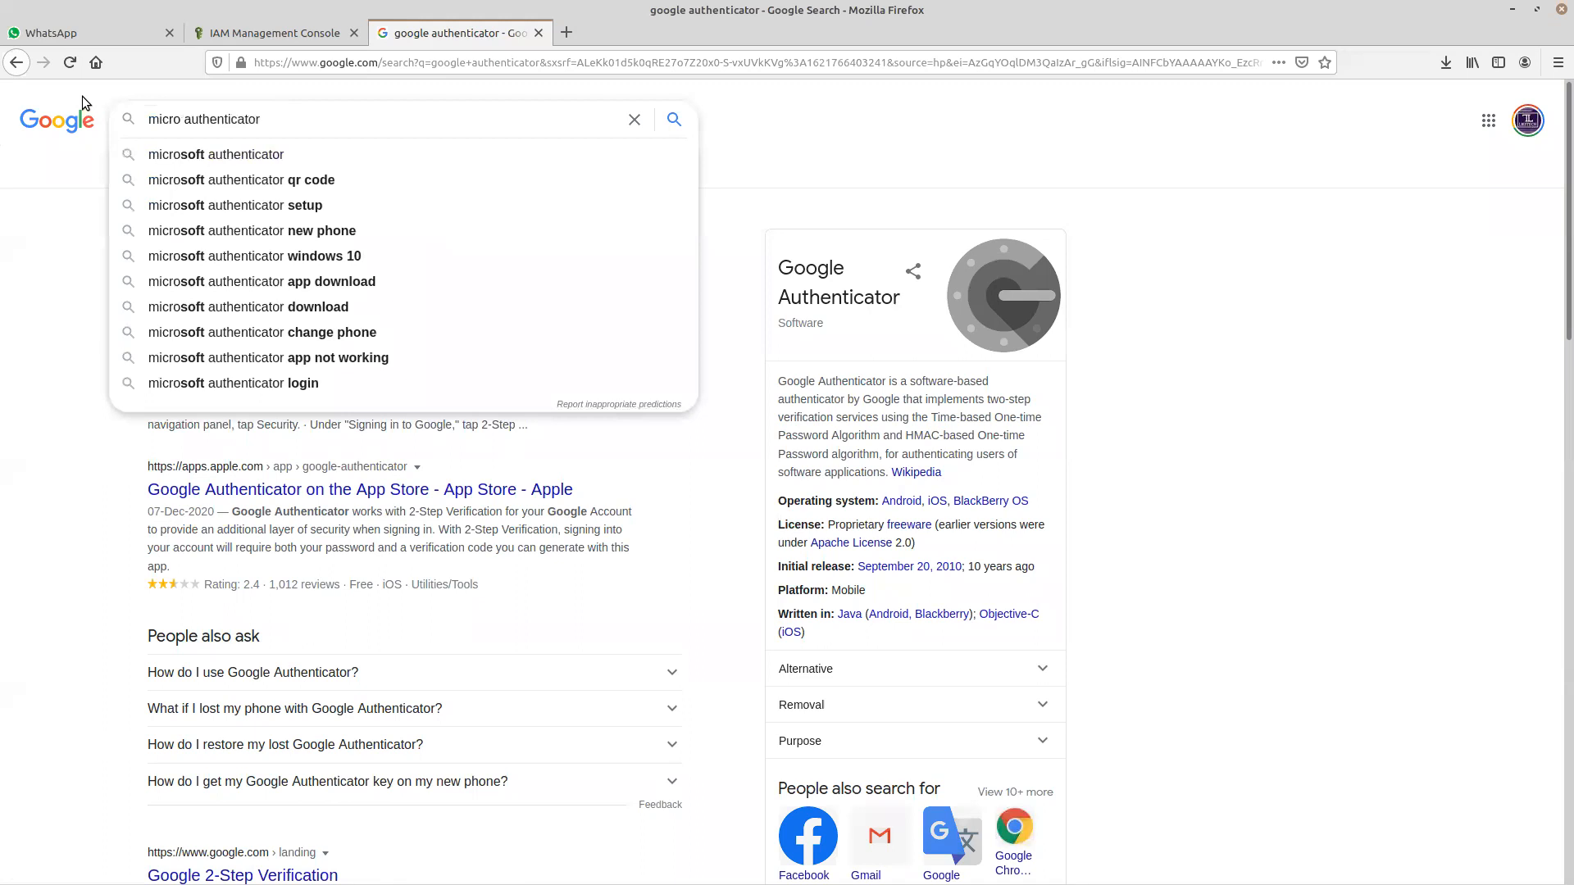
pyautogui.press('Down')
pyautogui.press('Return')
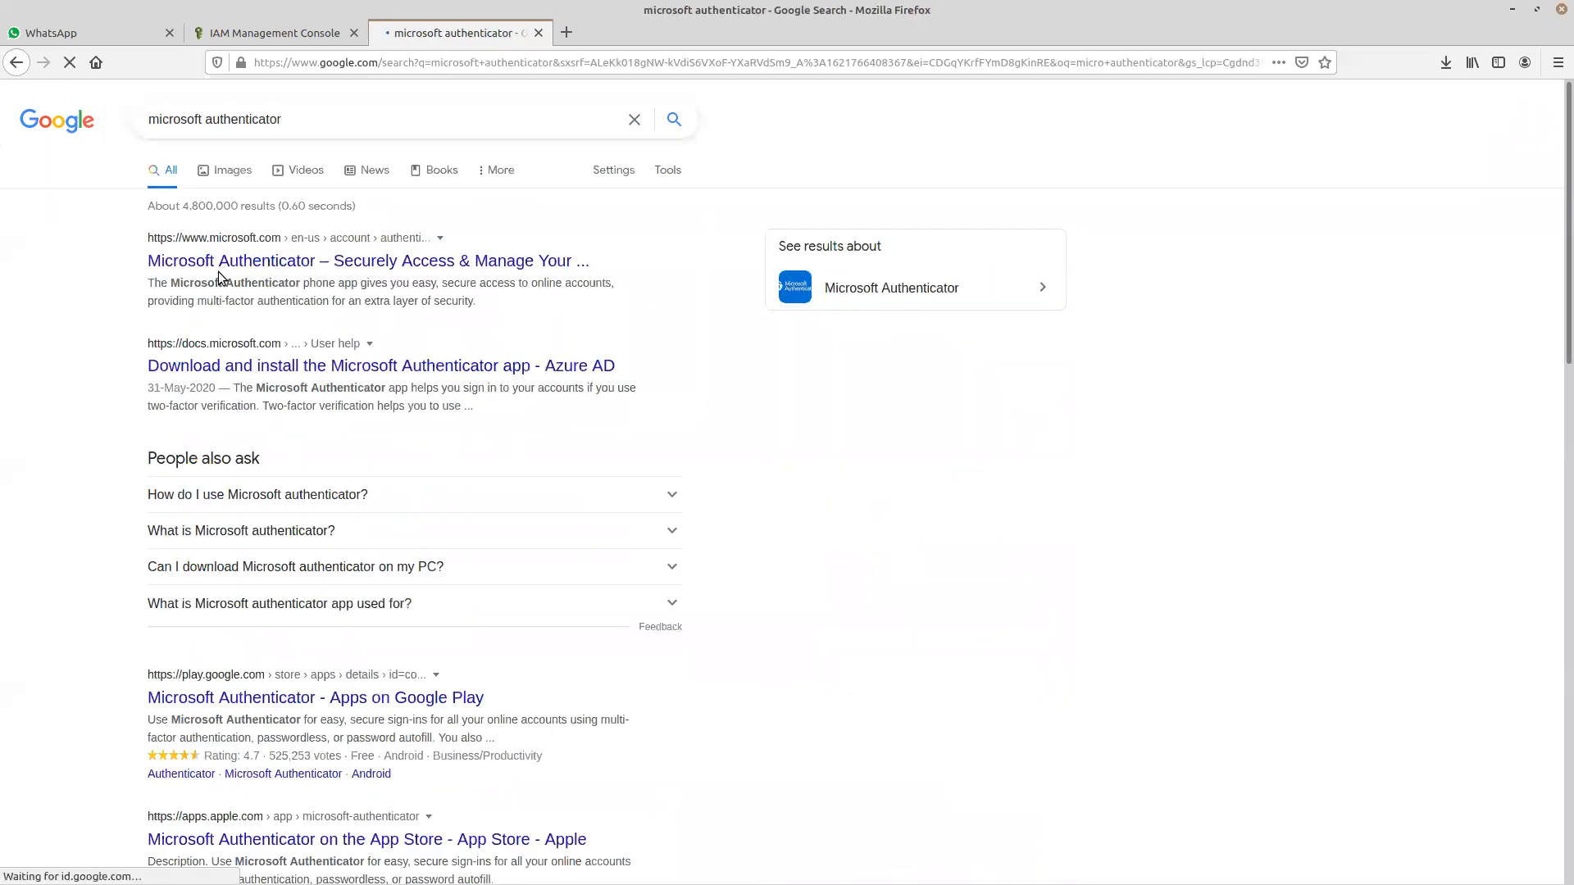
pyautogui.doubleClick(181, 119)
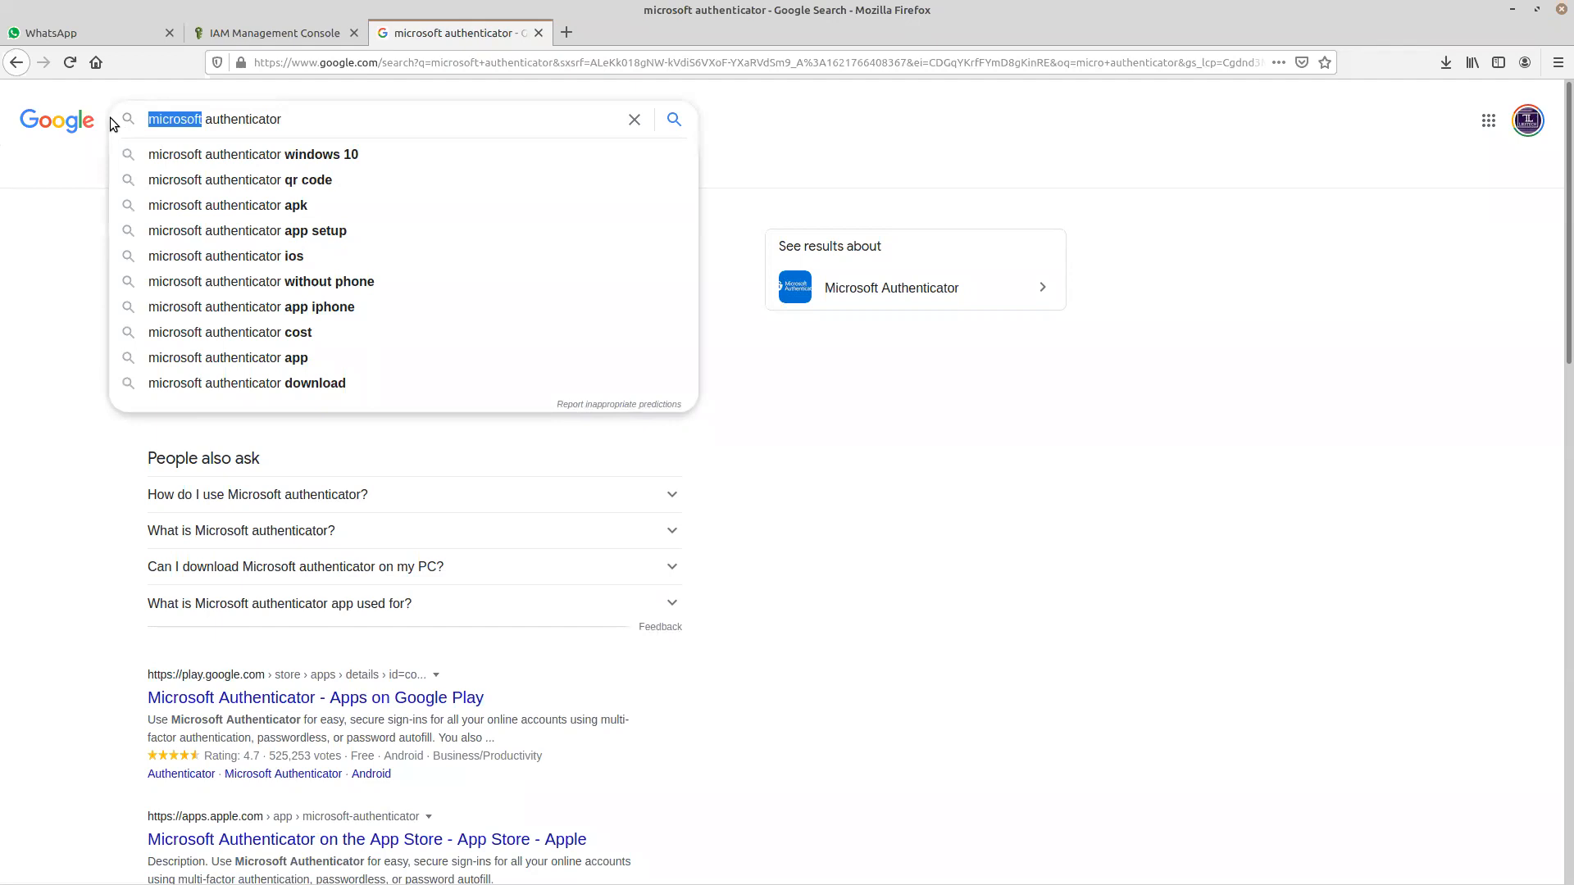
pyautogui.write('auth')
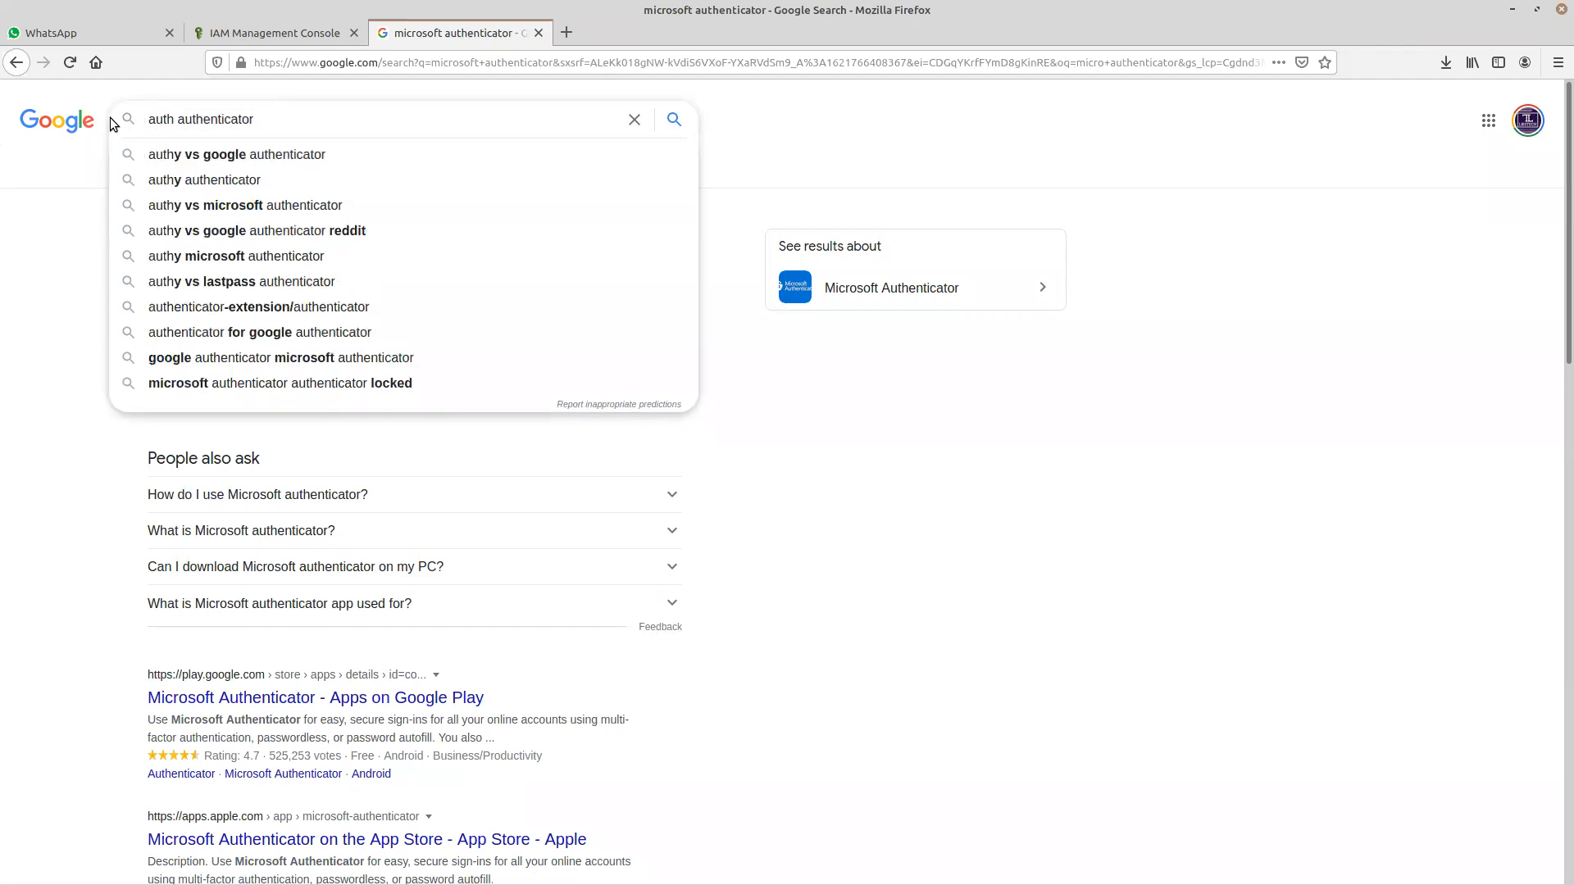
pyautogui.write('y')
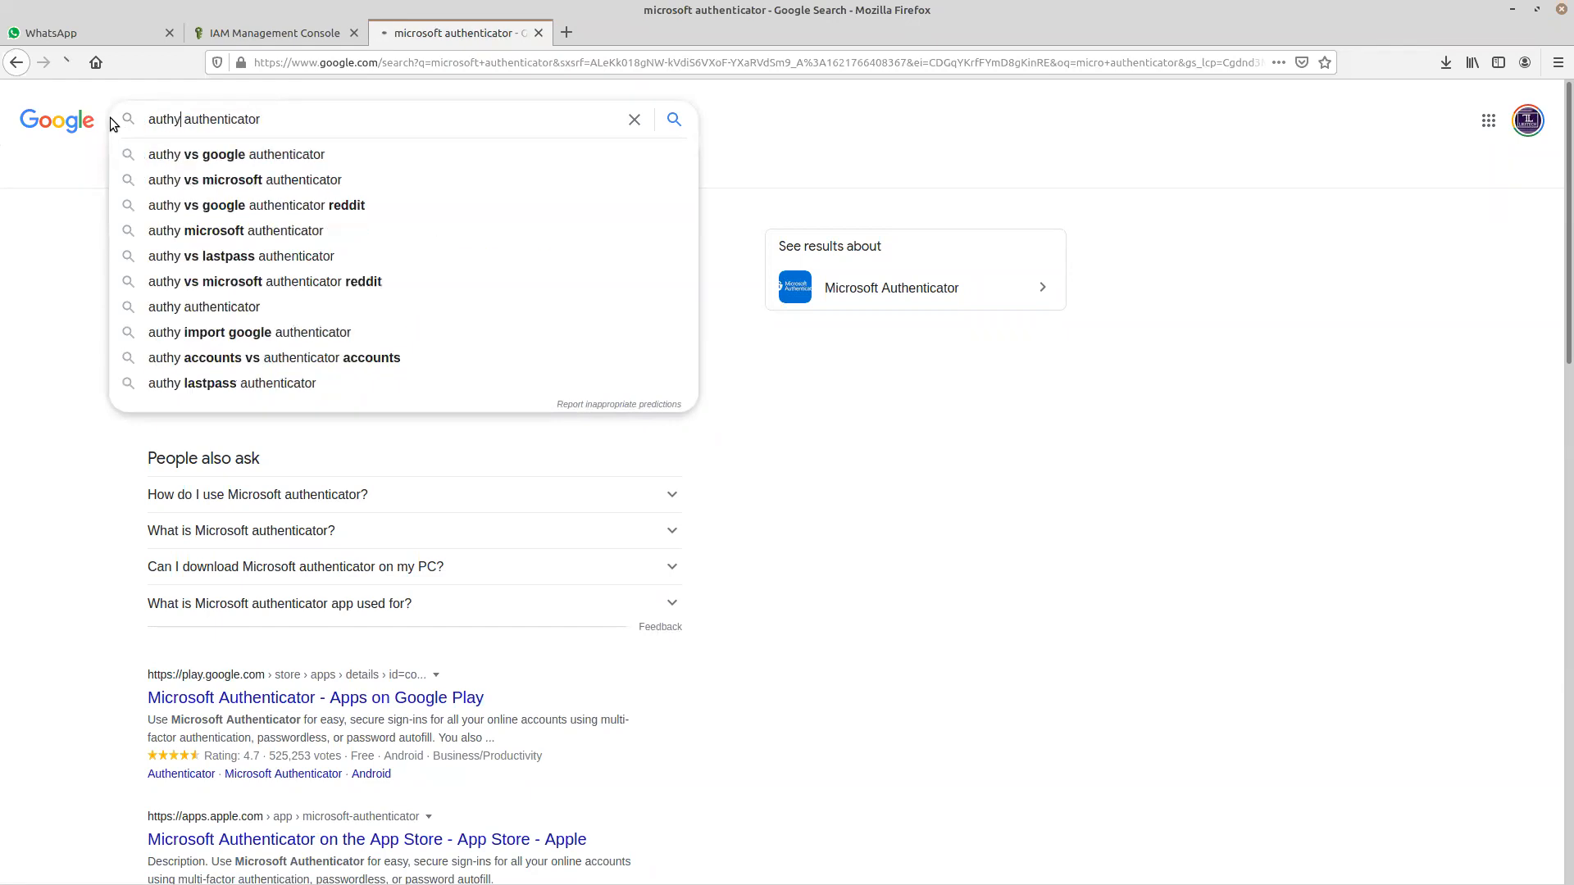
pyautogui.press('Return')
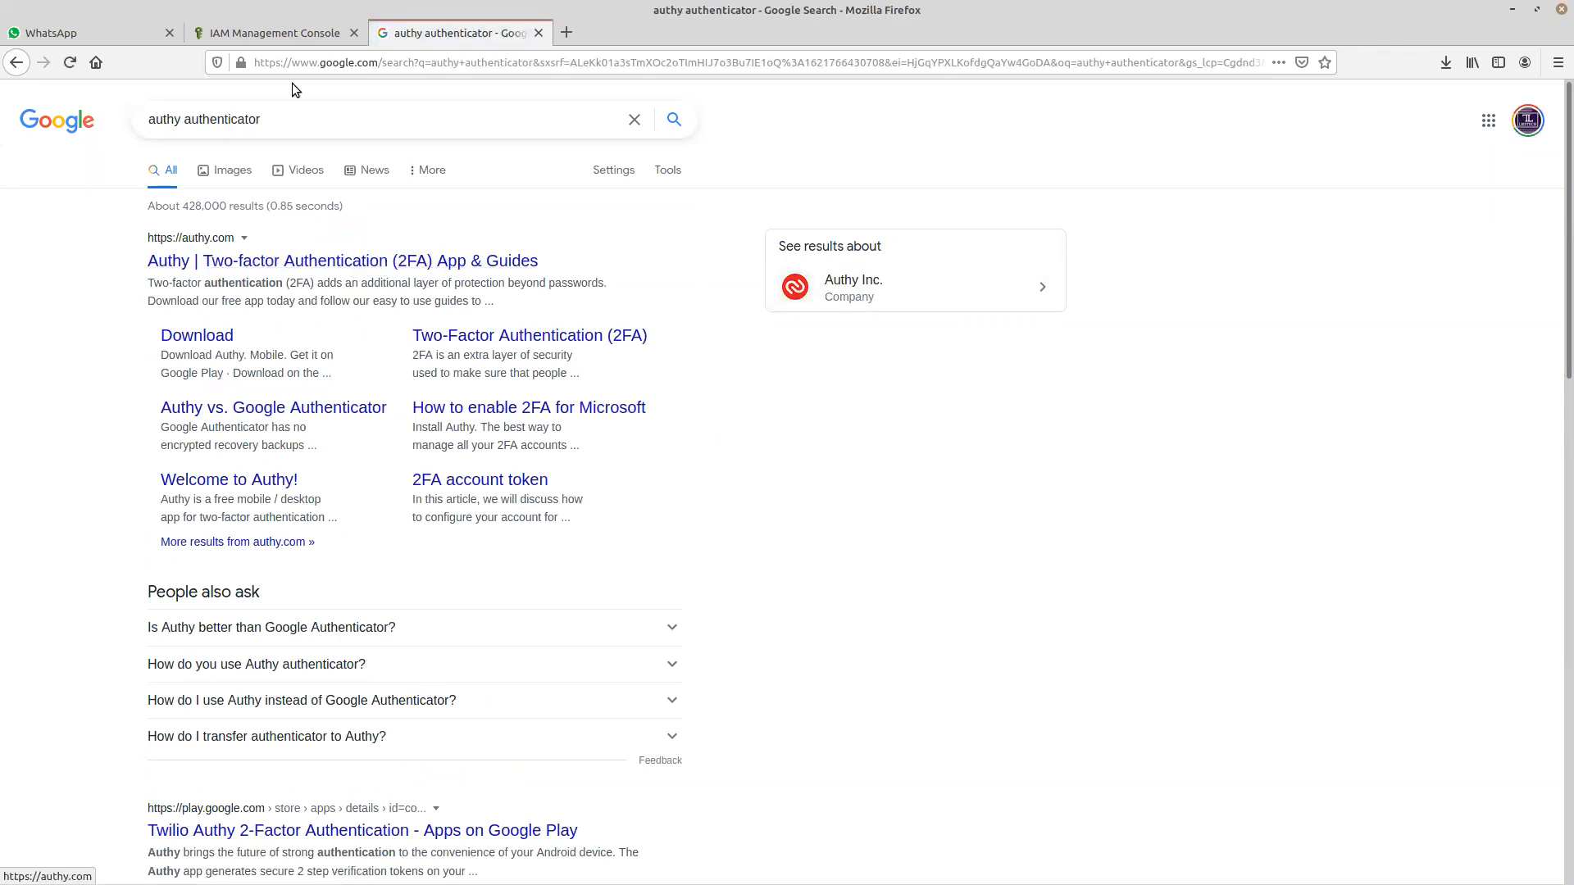
# Open the Manage MFA device dialog with Activate MFA and read the Virtual MFA device description.
pyautogui.click(289, 32)
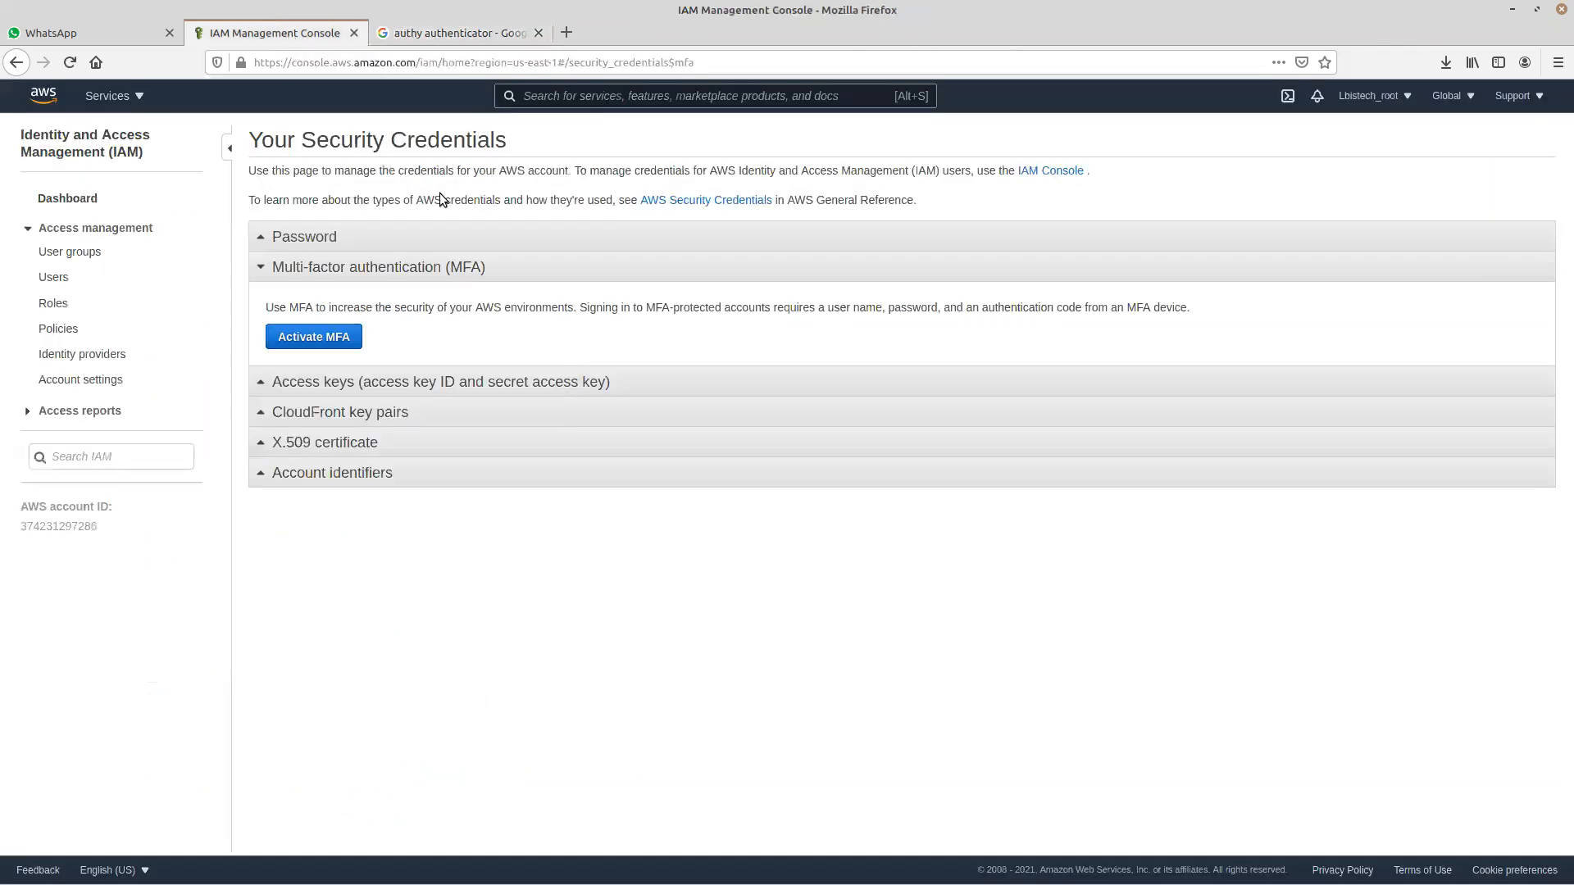
pyautogui.click(315, 337)
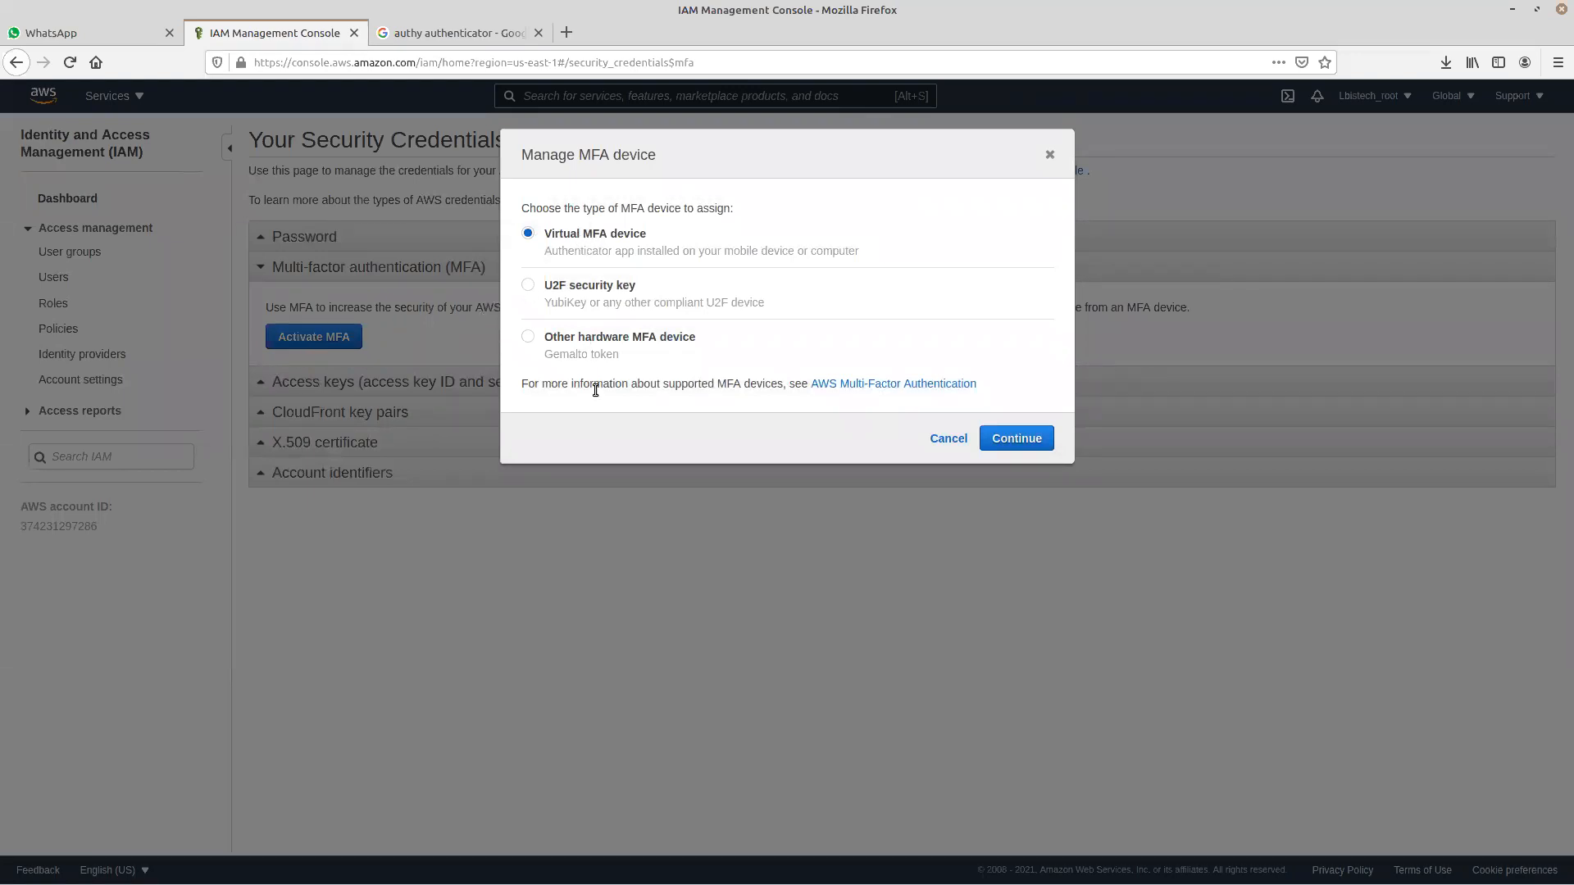
pyautogui.moveTo(542, 237); pyautogui.dragTo(648, 235)
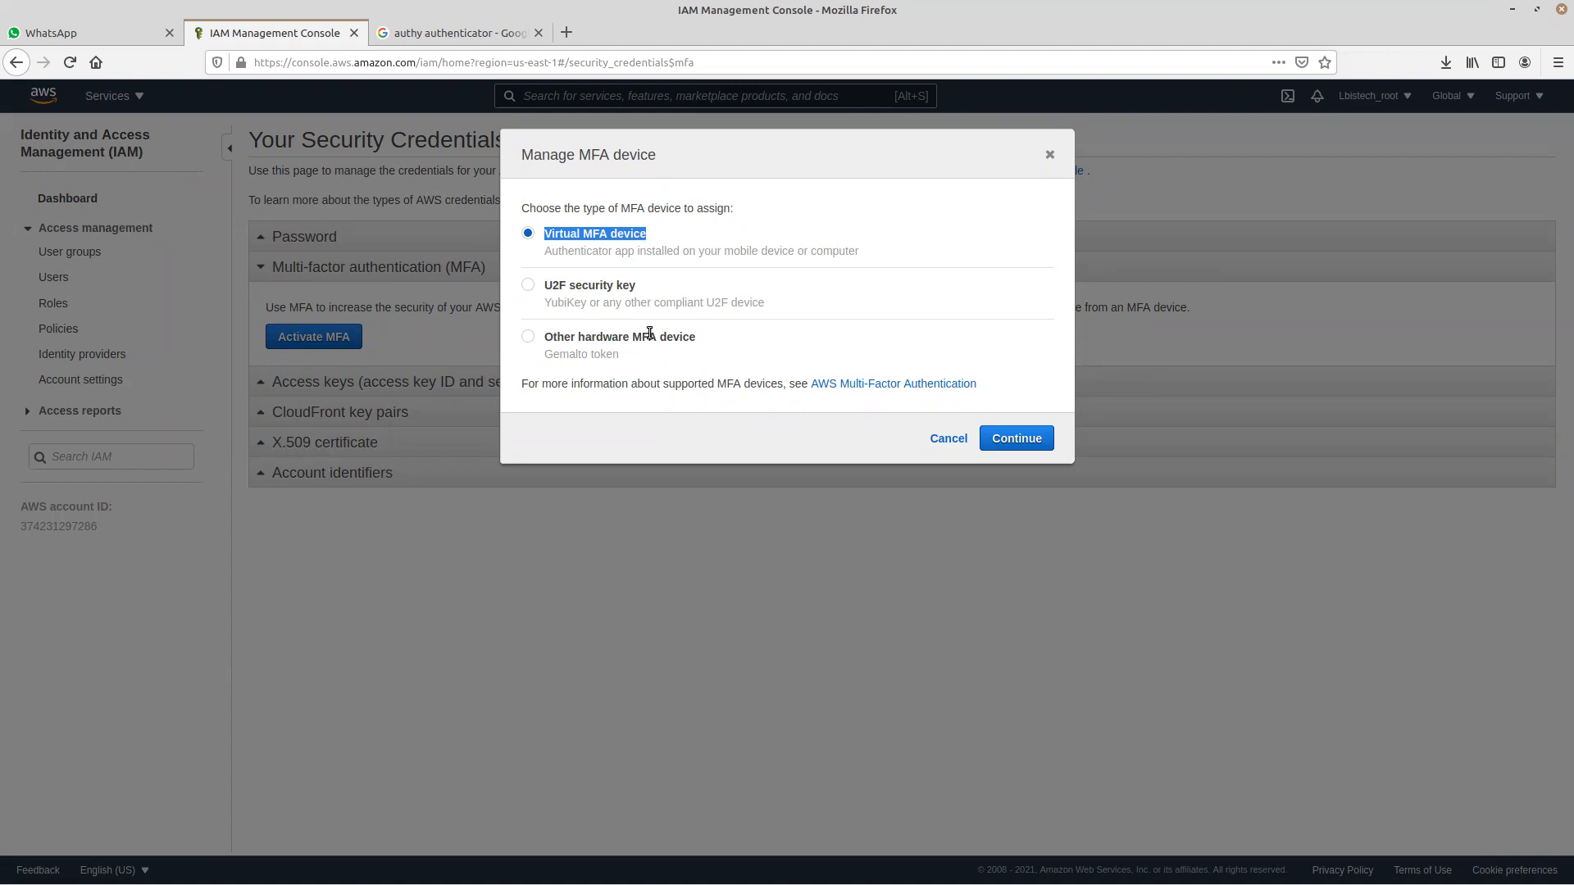
pyautogui.click(592, 241)
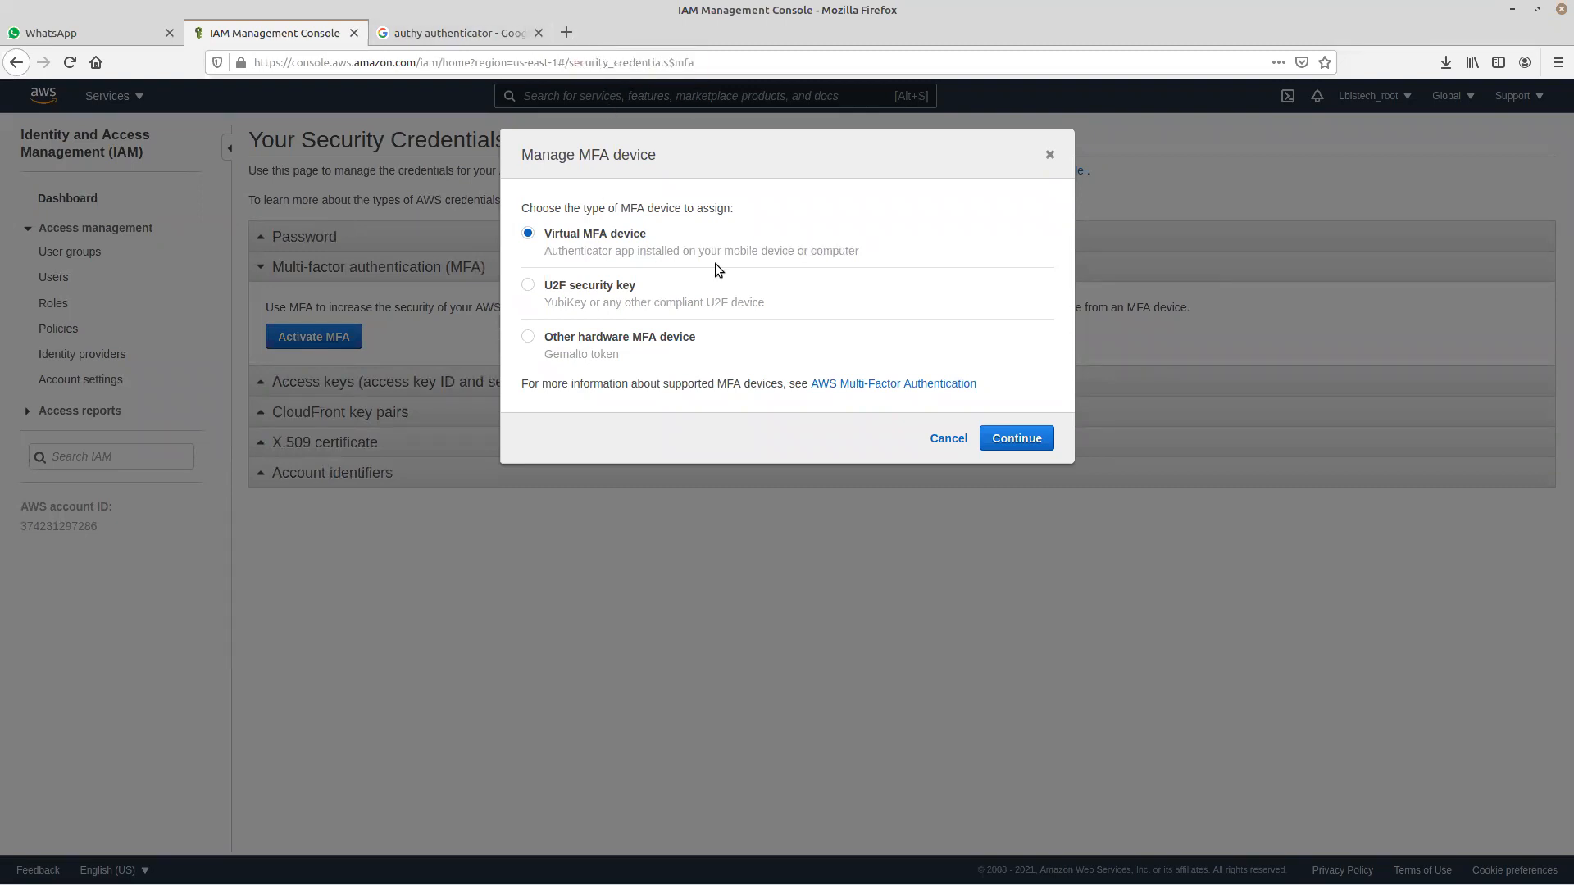
pyautogui.doubleClick(829, 250)
pyautogui.click(891, 254)
pyautogui.doubleClick(858, 251)
pyautogui.doubleClick(741, 250)
pyautogui.click(740, 251)
# Replace the Google query with 'u2f' and show its Images results.
pyautogui.click(507, 26)
pyautogui.moveTo(266, 119); pyautogui.dragTo(105, 100)
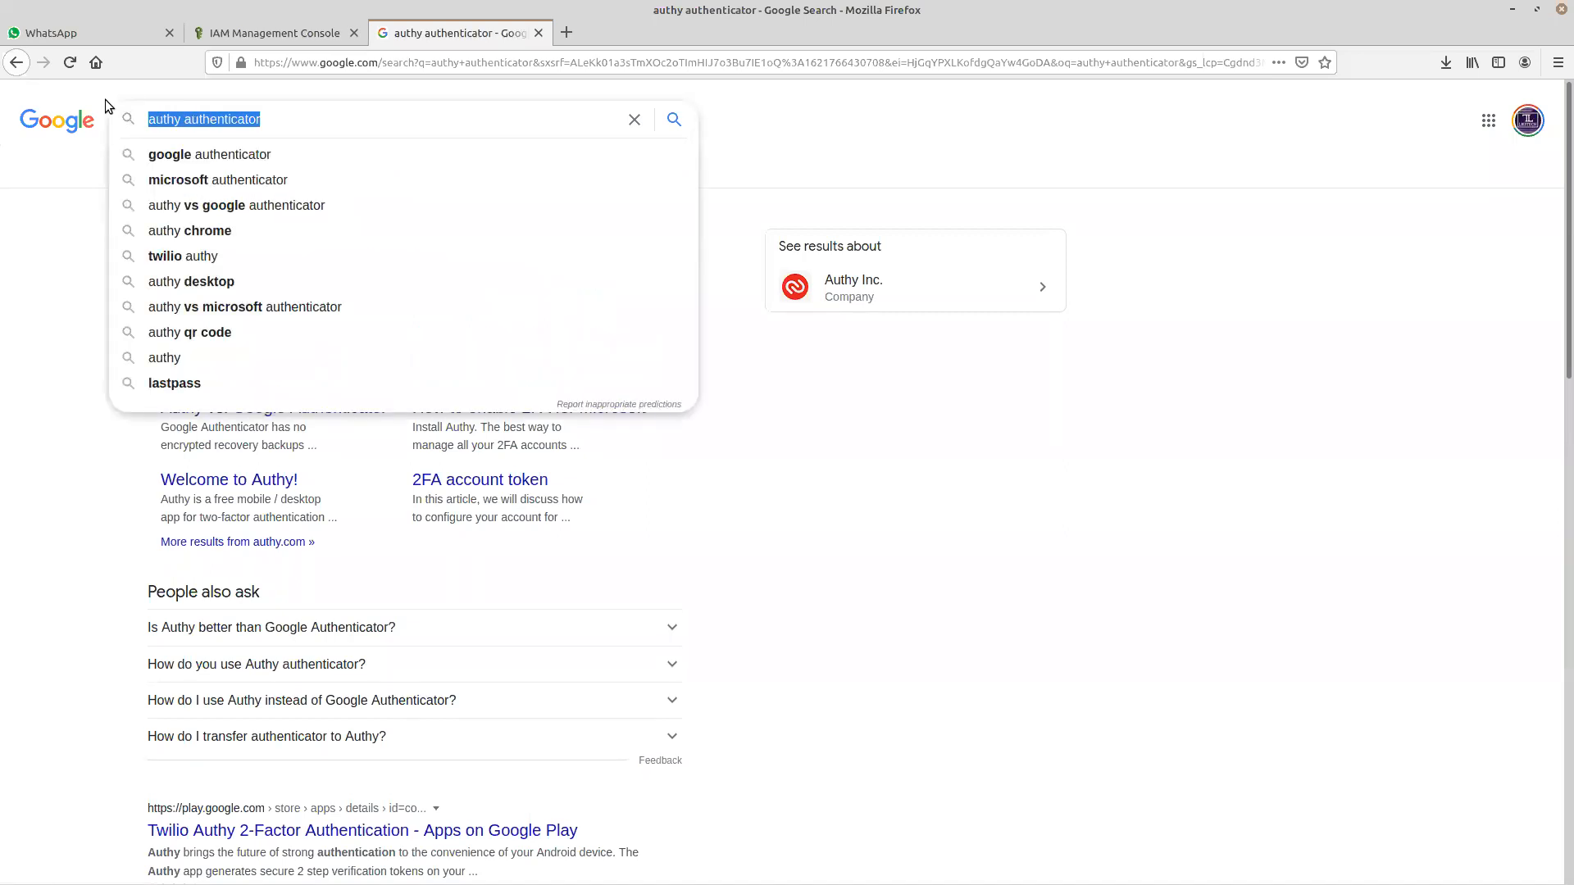
pyautogui.write('u2f')
pyautogui.press('Return')
pyautogui.click(232, 170)
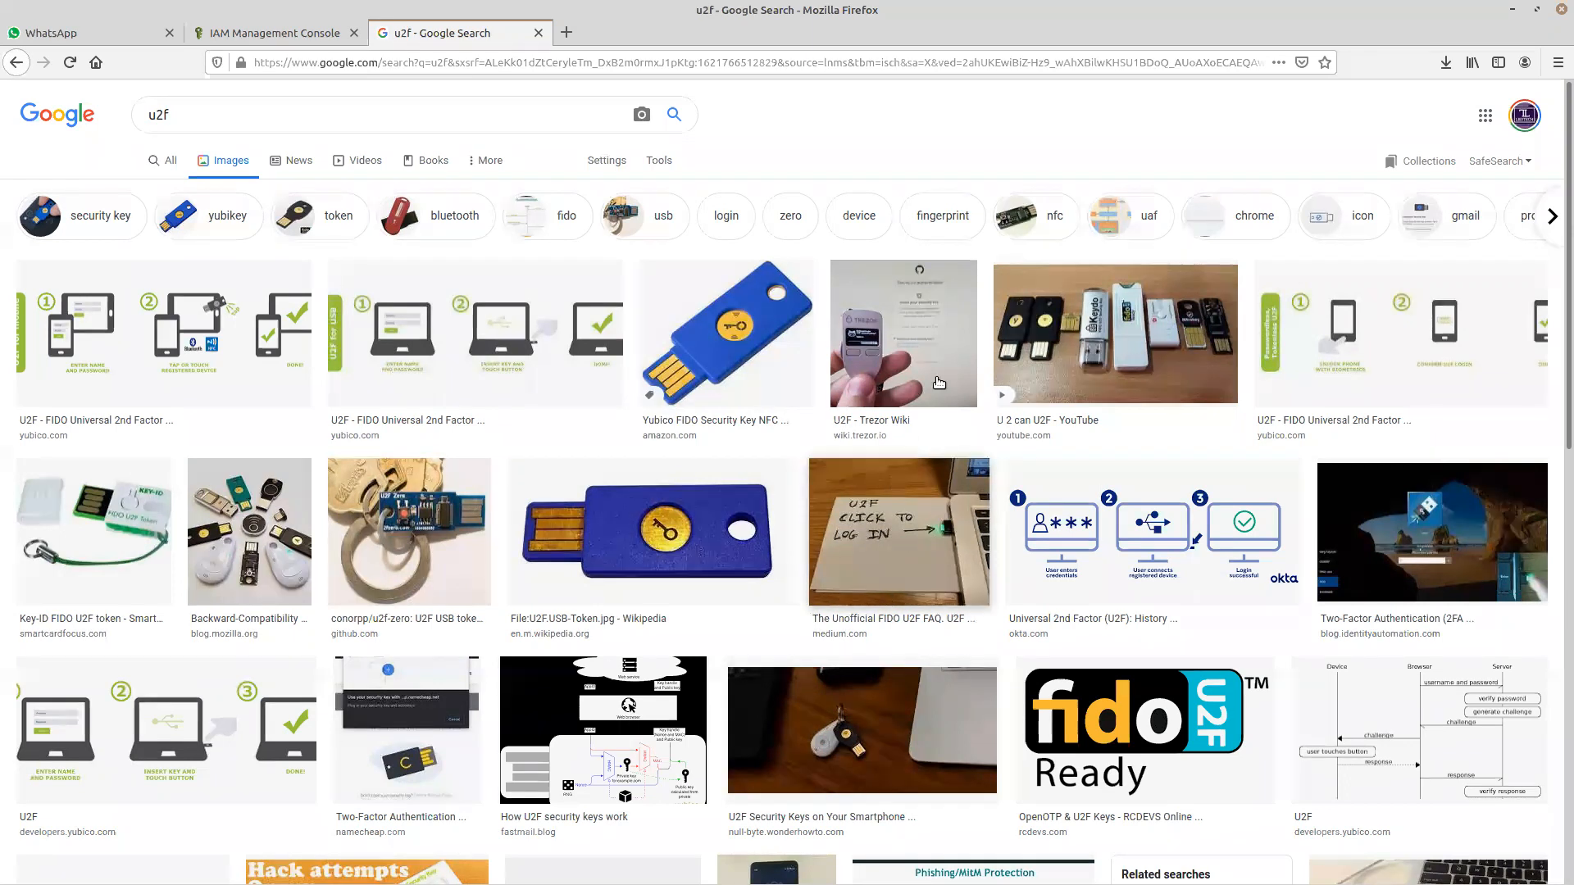
# Select Virtual MFA device in the Manage MFA device dialog and continue to its setup.
pyautogui.click(284, 32)
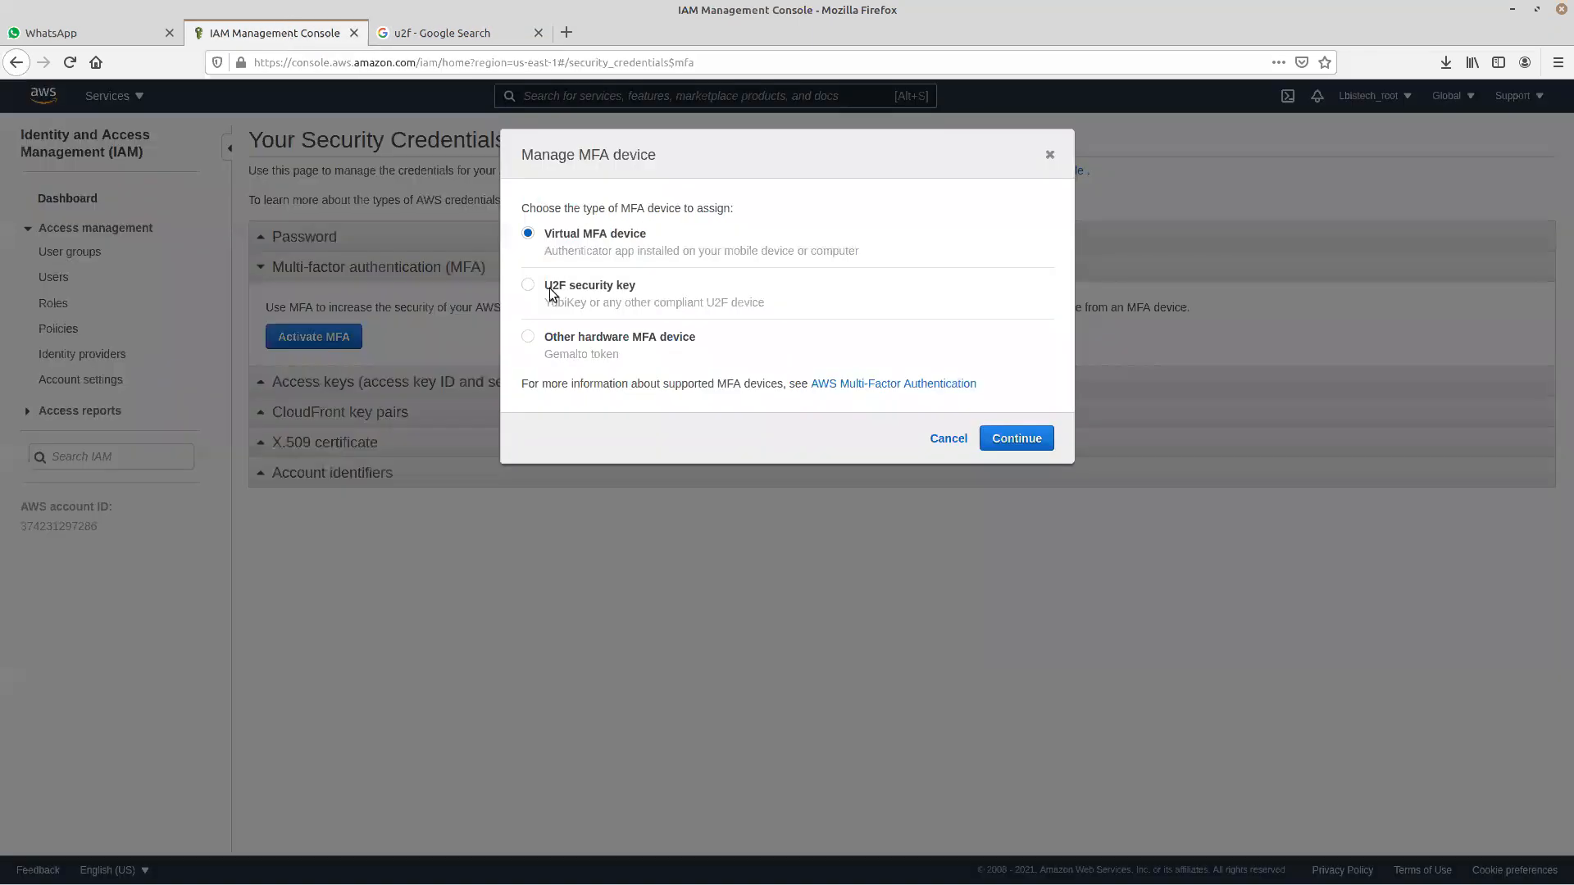
pyautogui.doubleClick(561, 355)
pyautogui.click(528, 235)
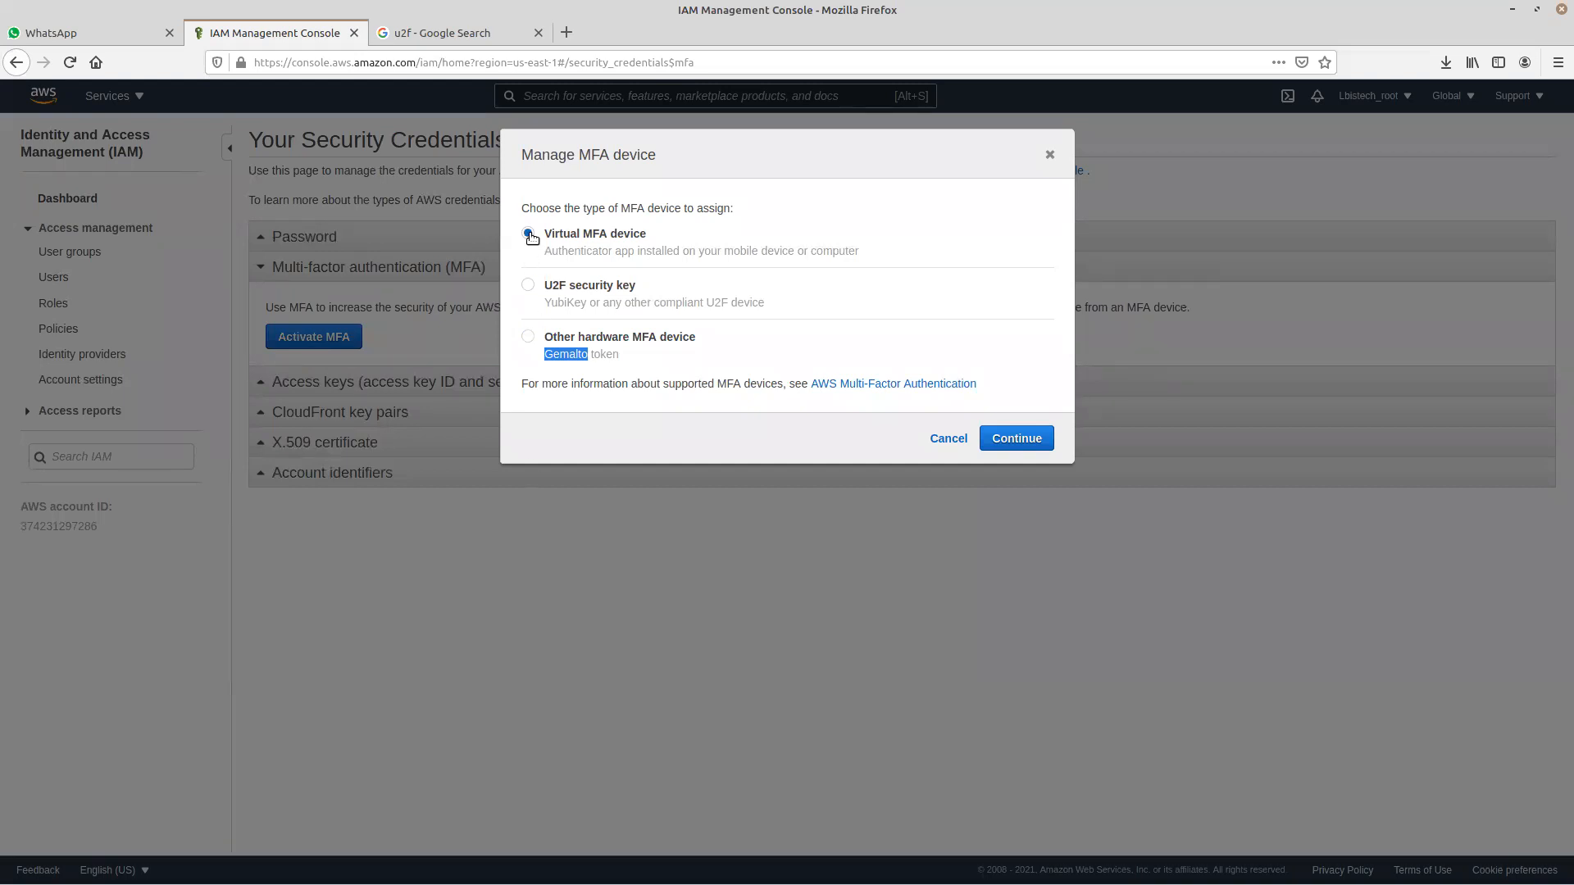
pyautogui.click(1016, 438)
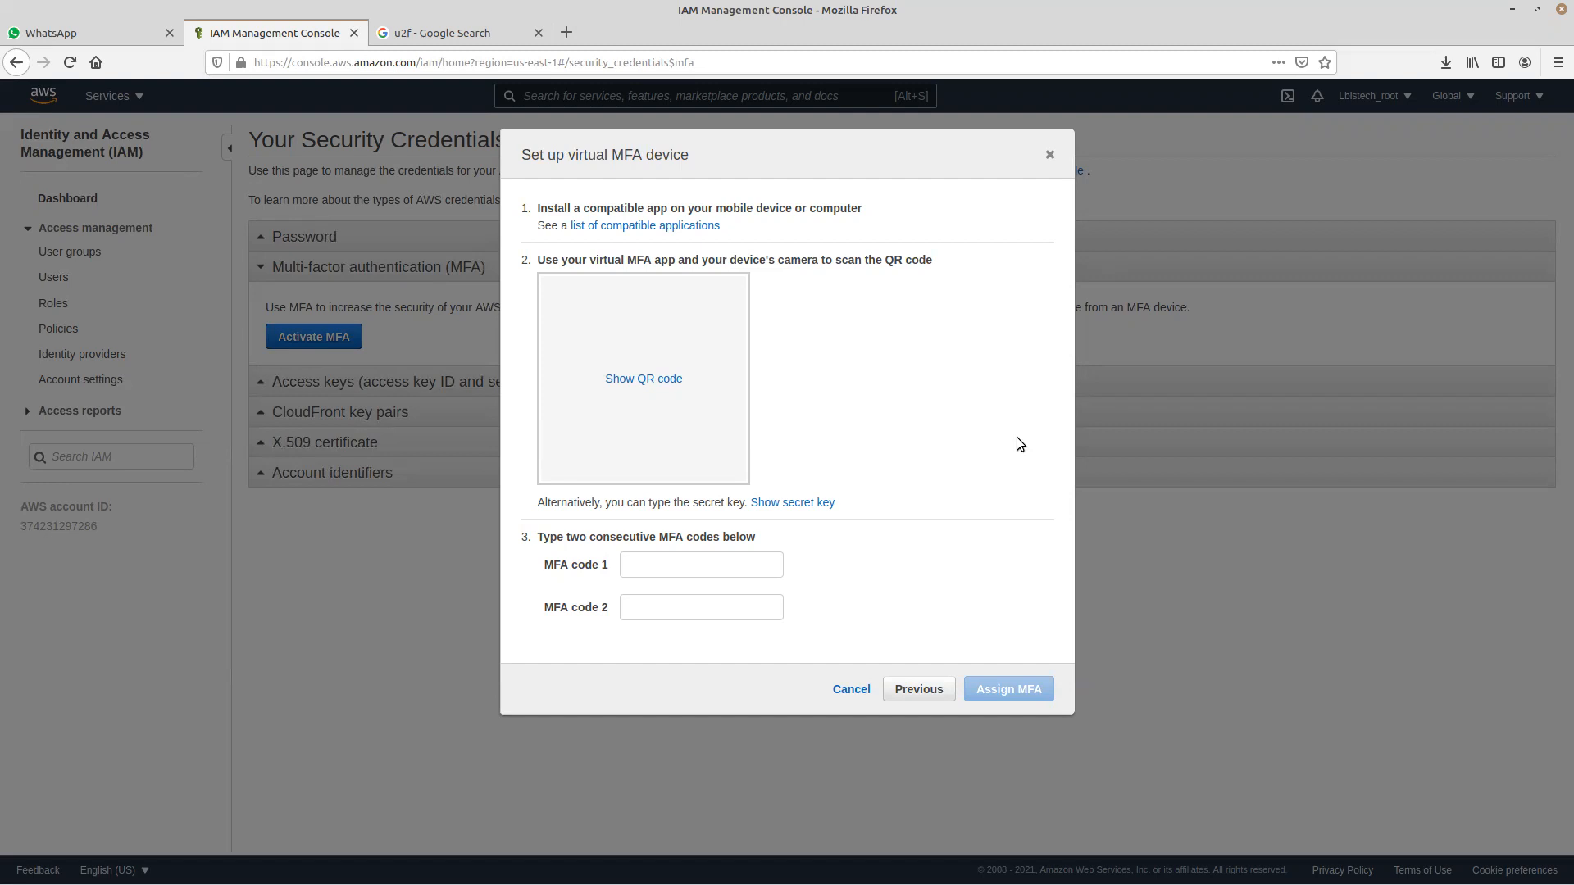
# Show the QR code, enter two consecutive MFA codes from the app, and assign the virtual MFA device.
pyautogui.click(644, 381)
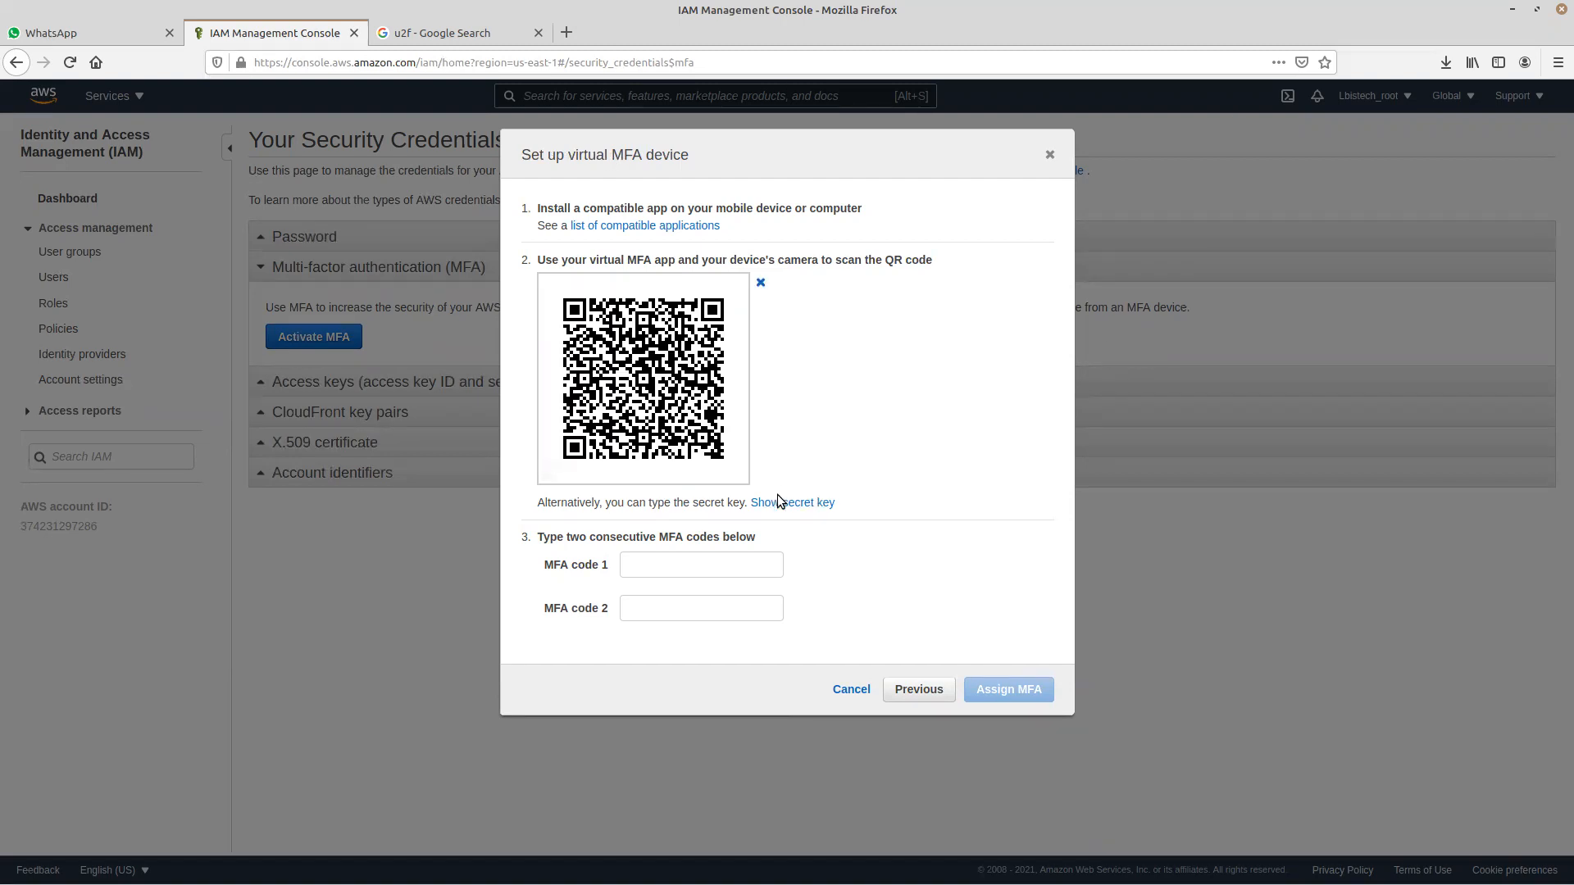
pyautogui.click(739, 563)
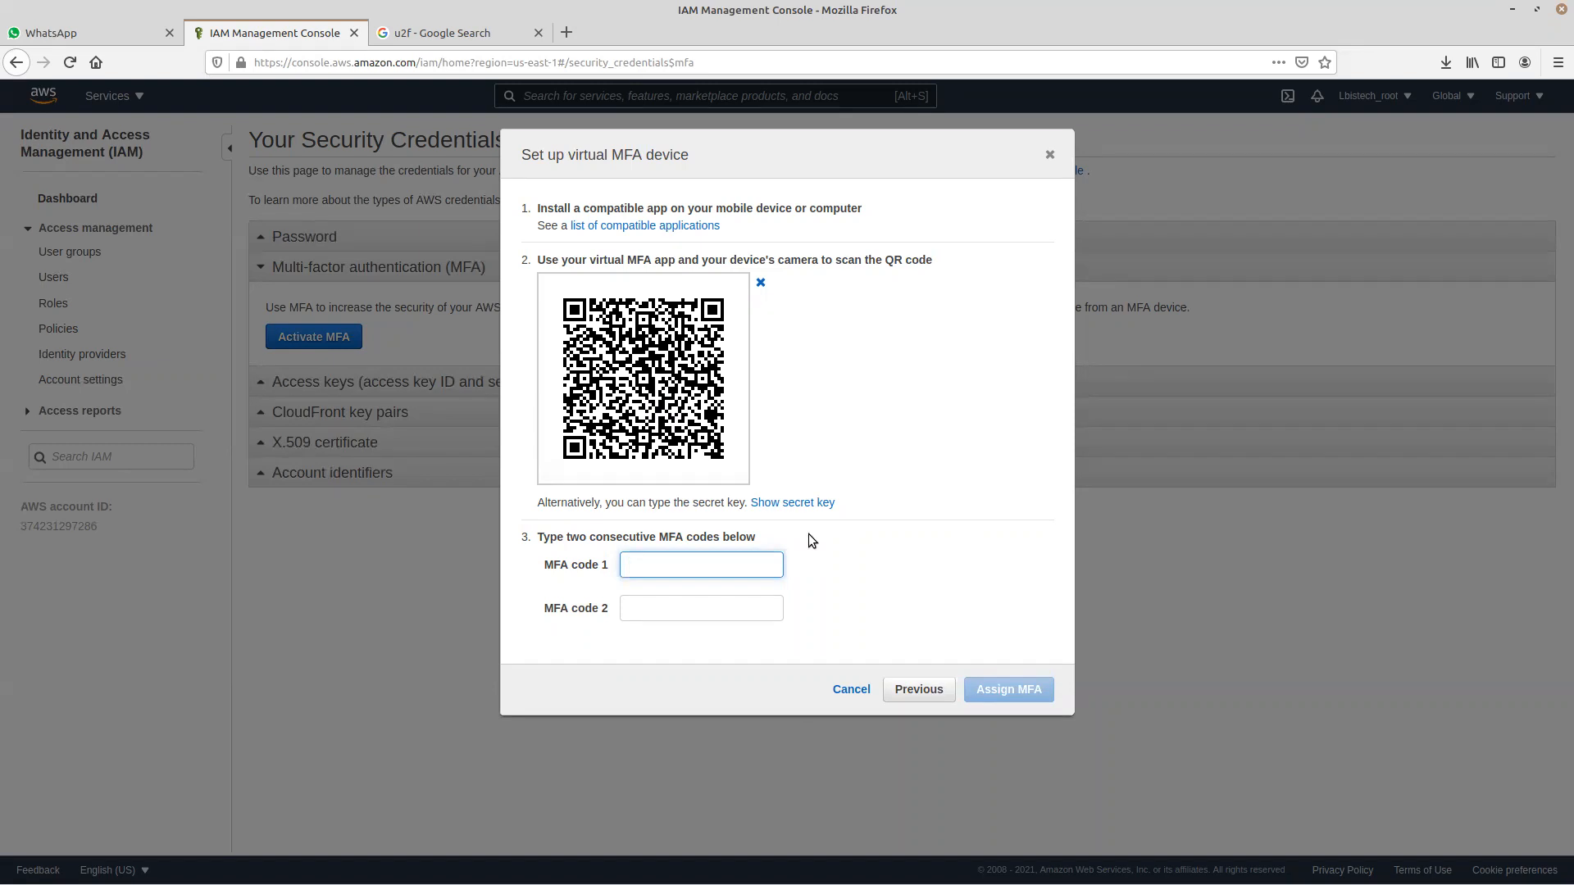
pyautogui.press('Tab')
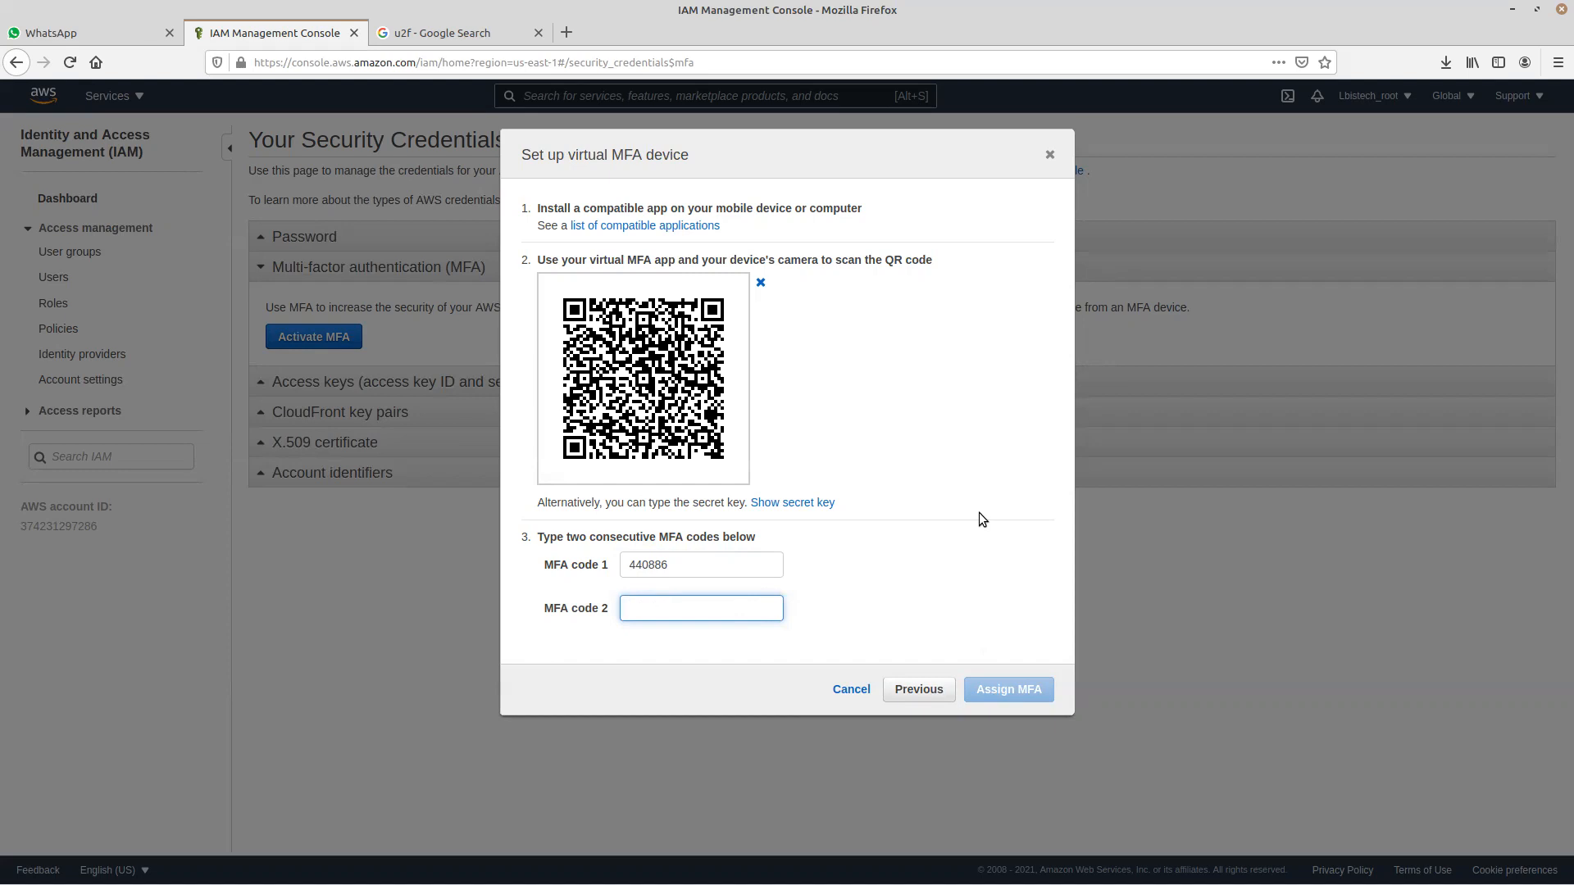
pyautogui.click(1020, 691)
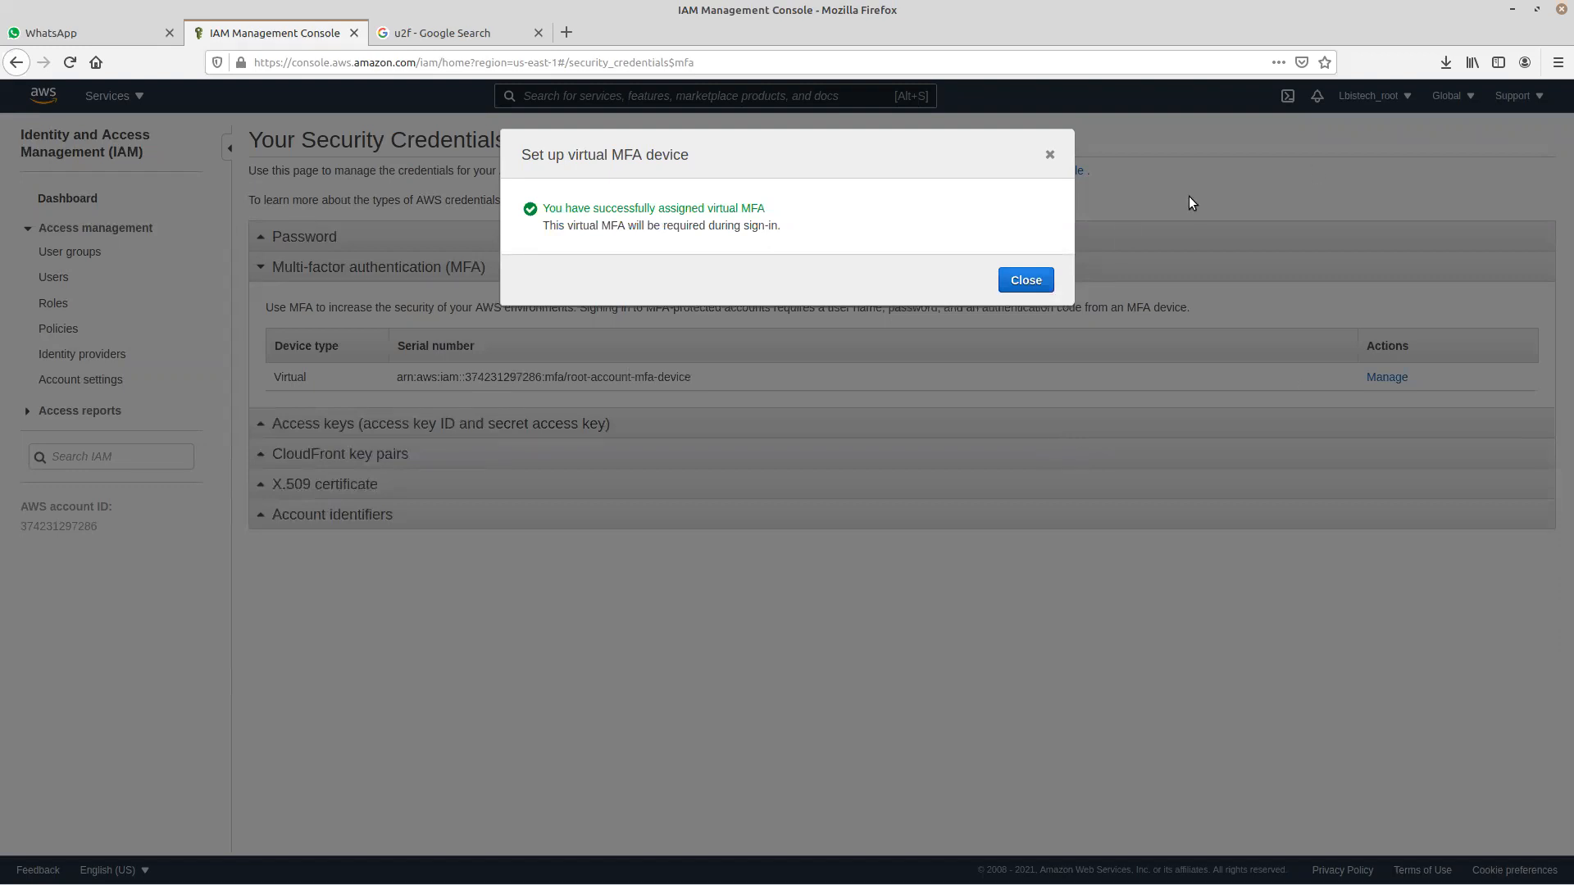
# Close the success message, sign out of the root account, and log back in as the IAM user.
pyautogui.click(1024, 281)
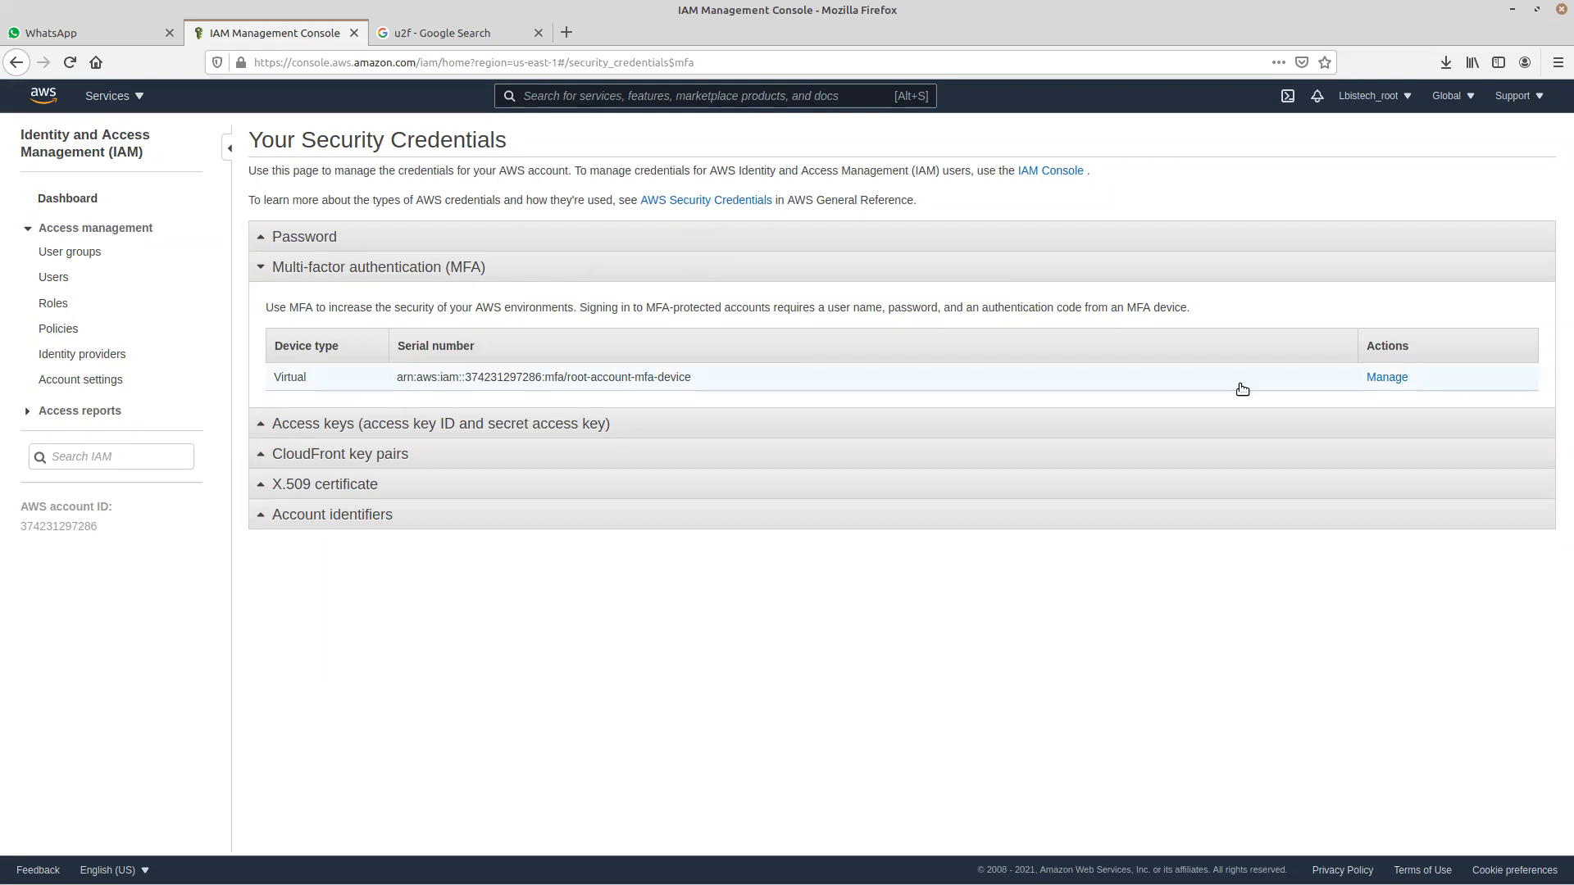
pyautogui.click(1402, 96)
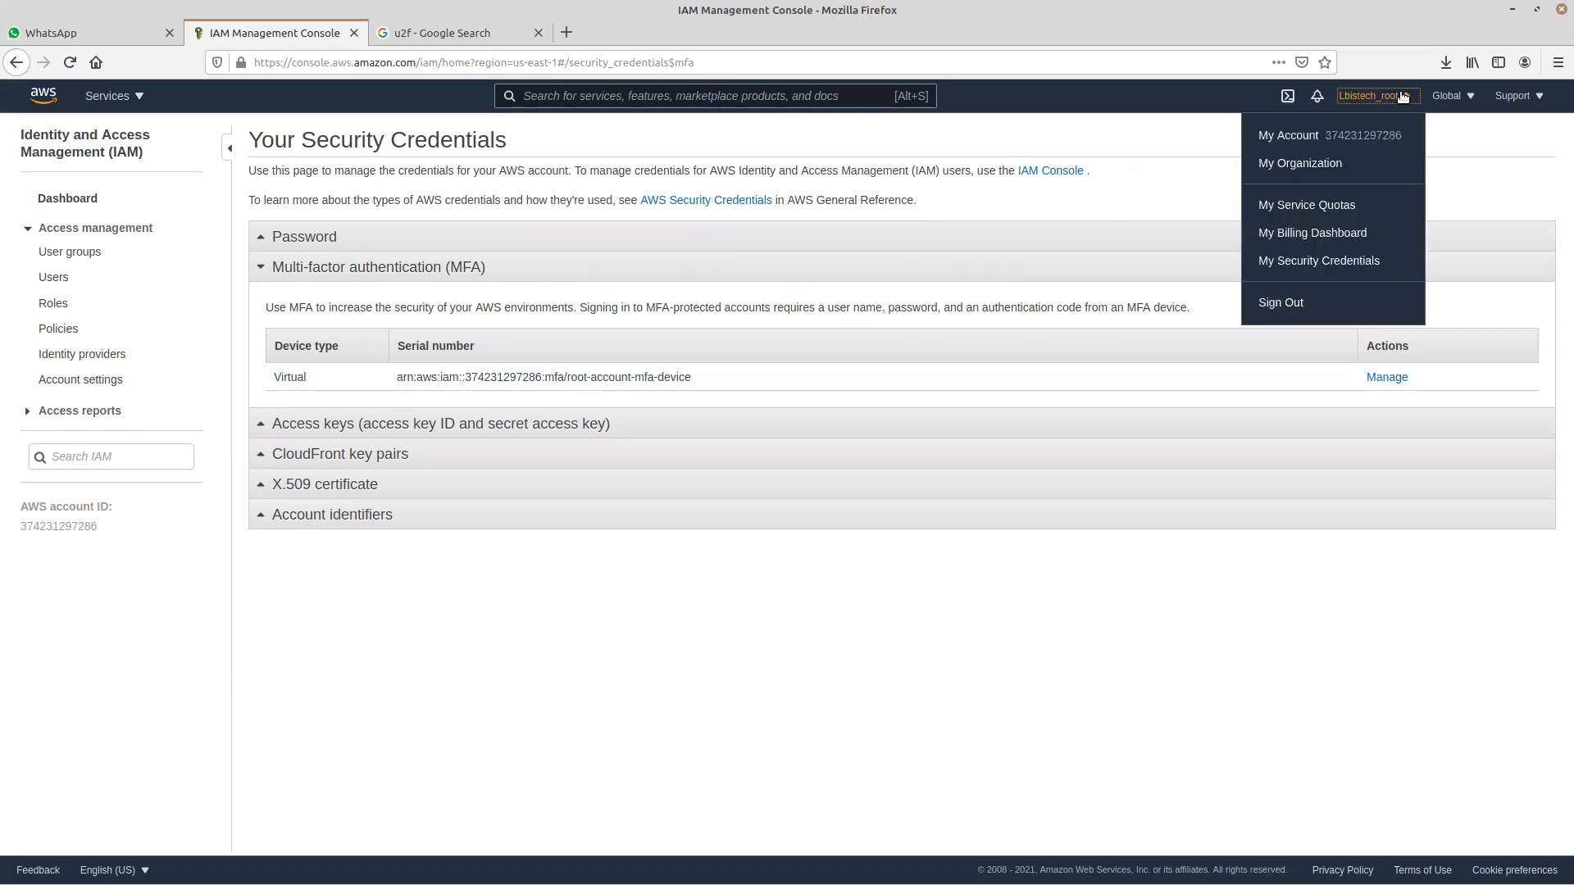
pyautogui.click(1305, 313)
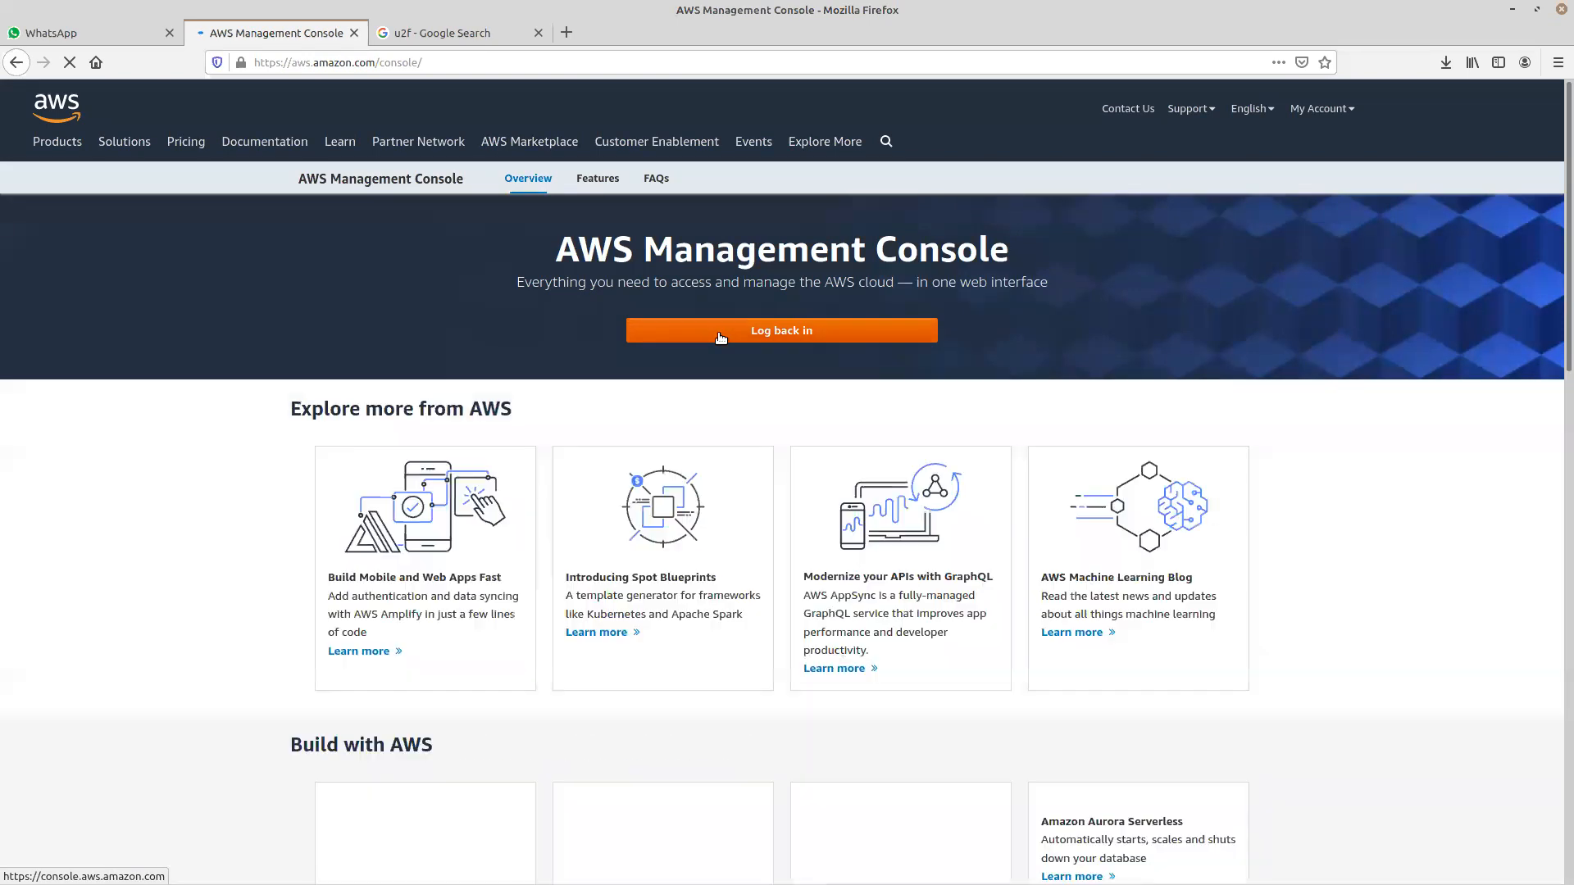
pyautogui.click(720, 332)
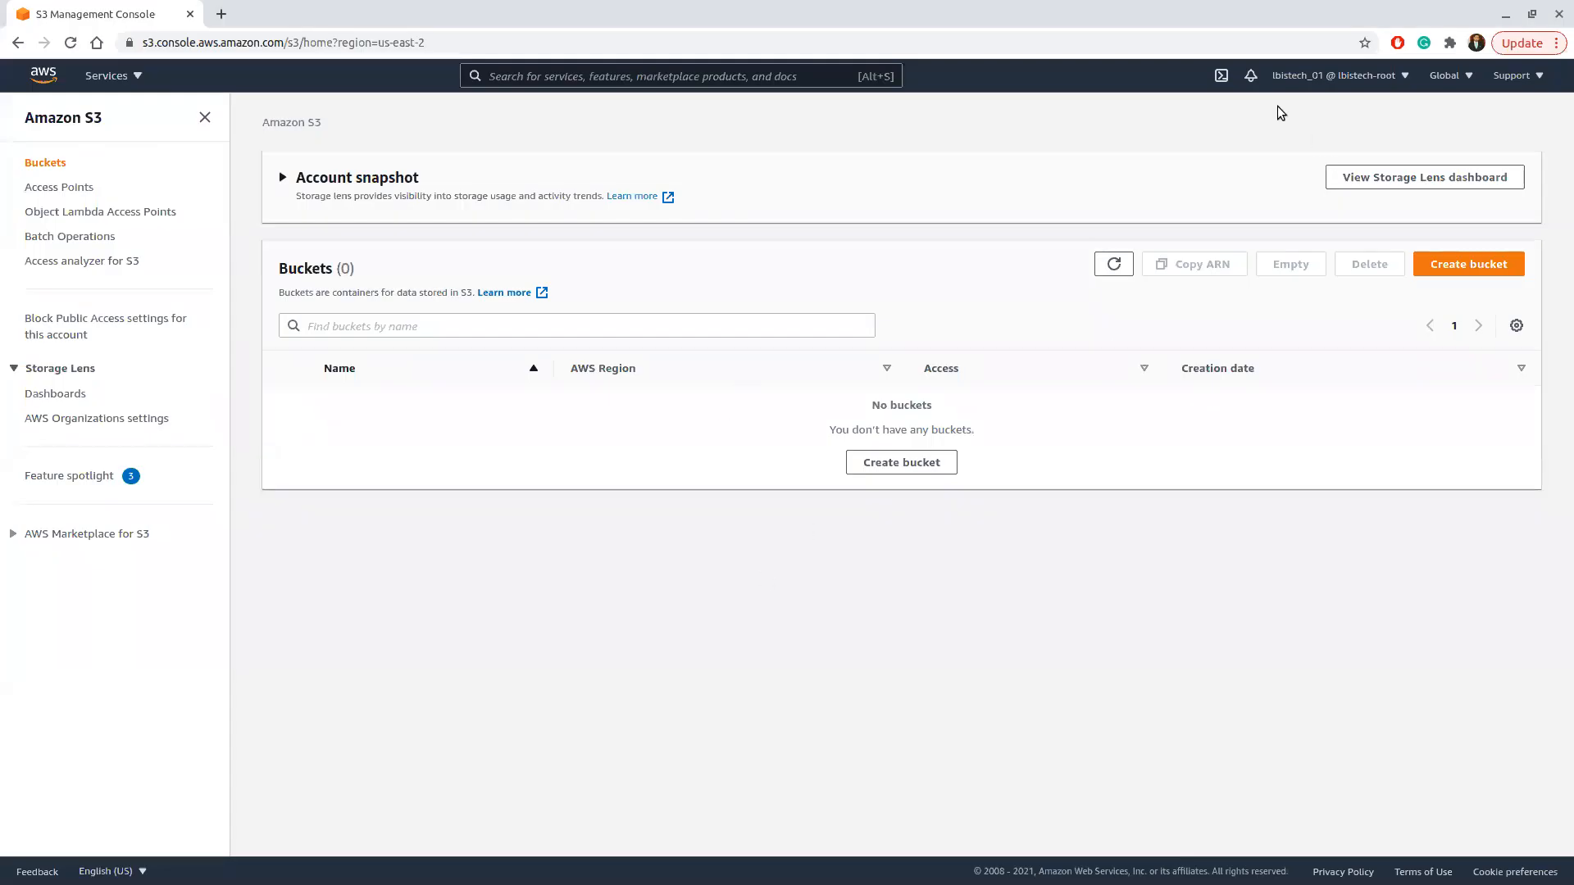
# Go to the console home and open My Security Credentials from the account menu.
pyautogui.click(106, 75)
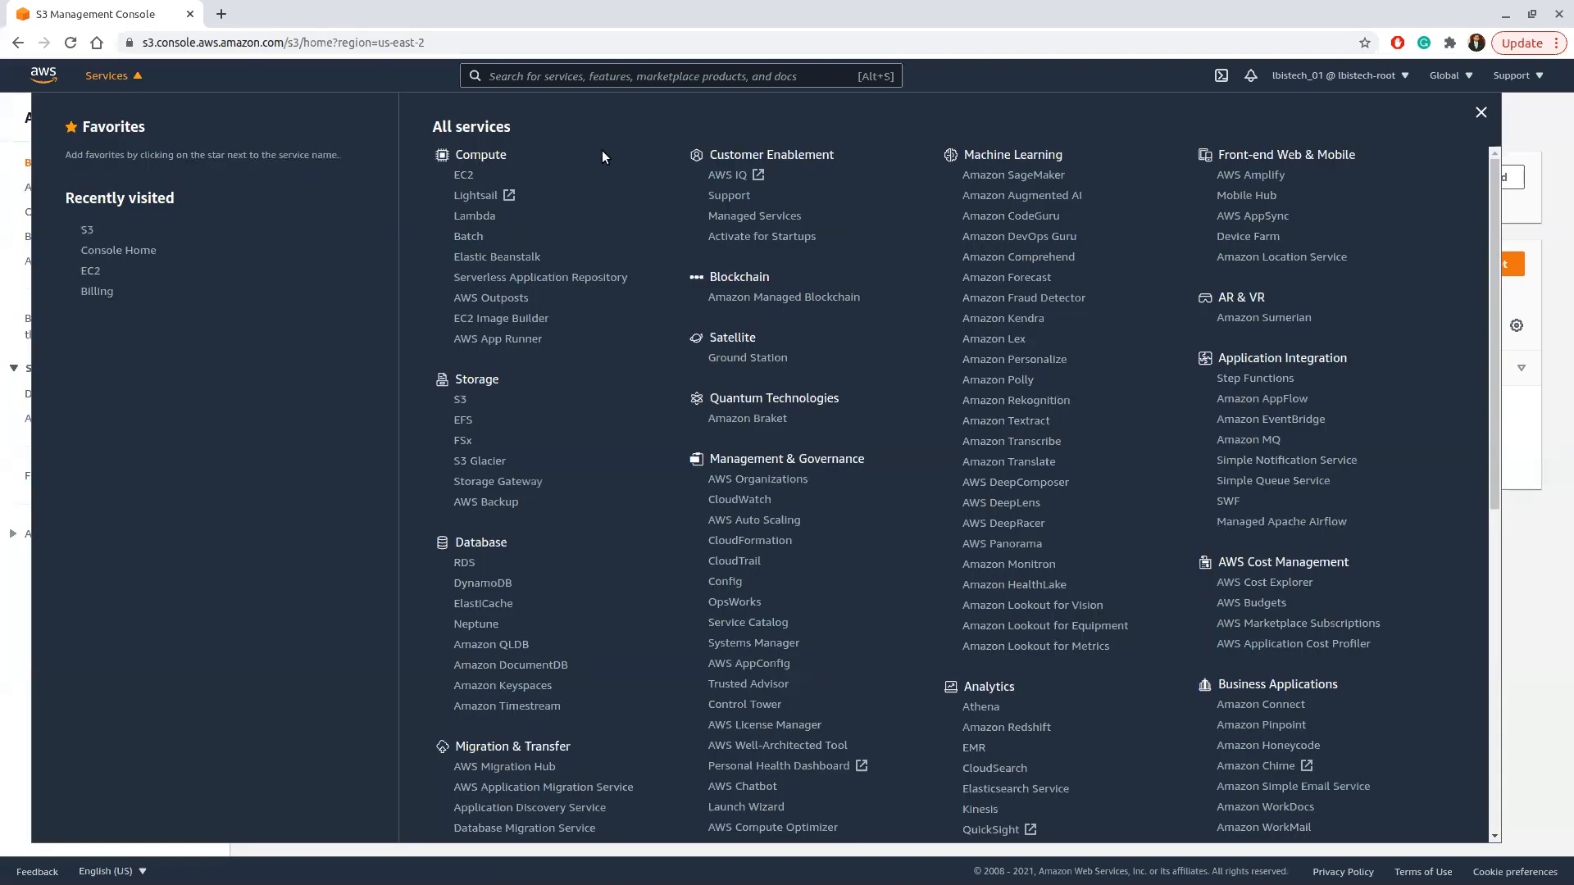
pyautogui.click(651, 86)
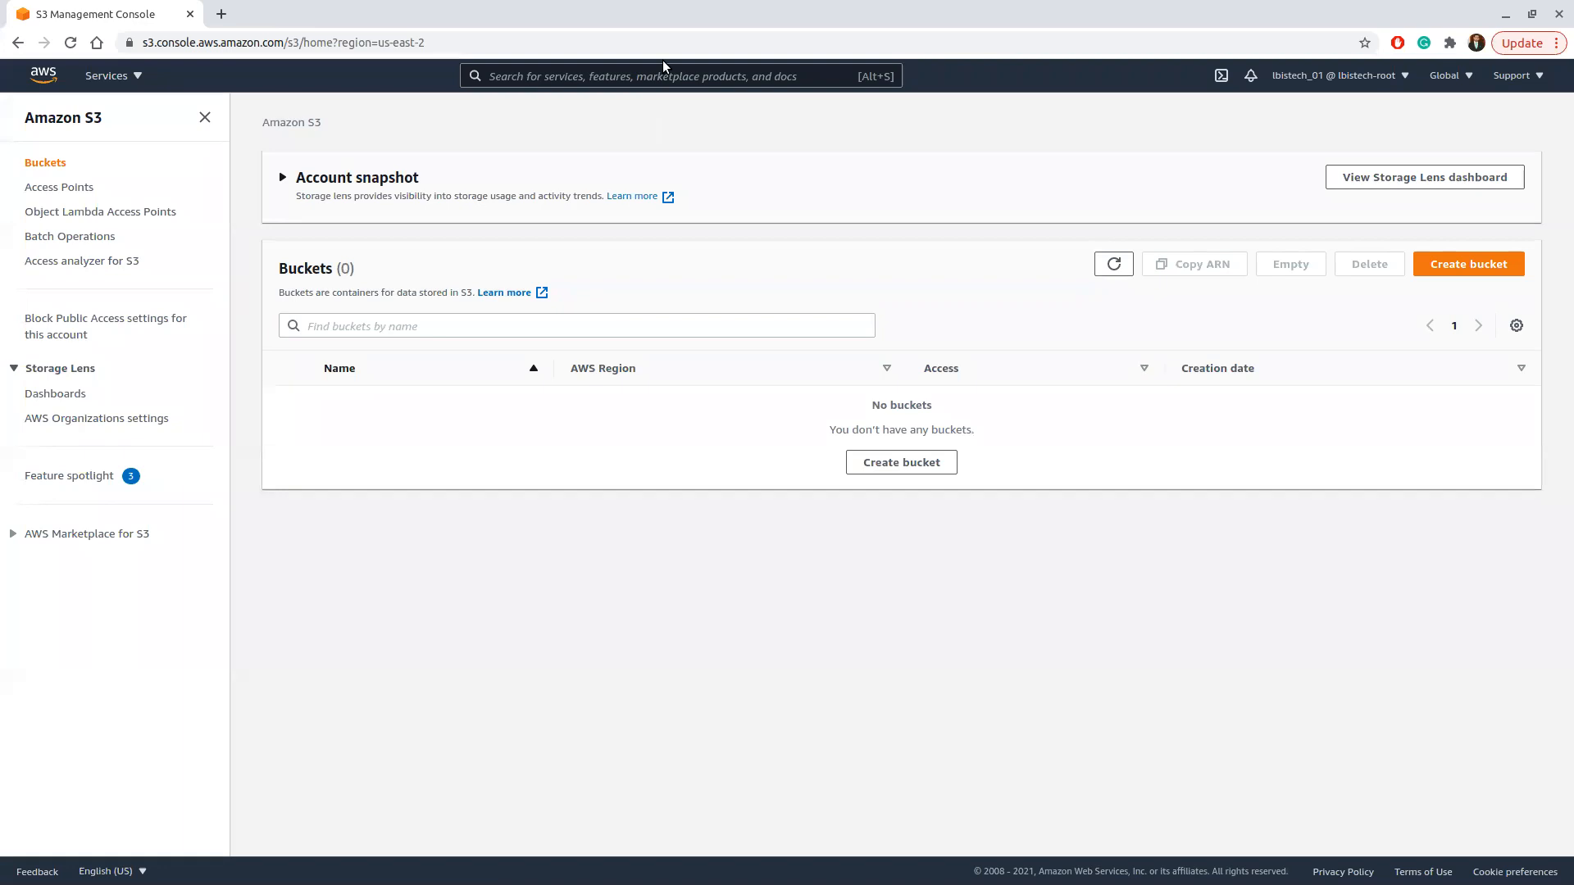
pyautogui.click(662, 67)
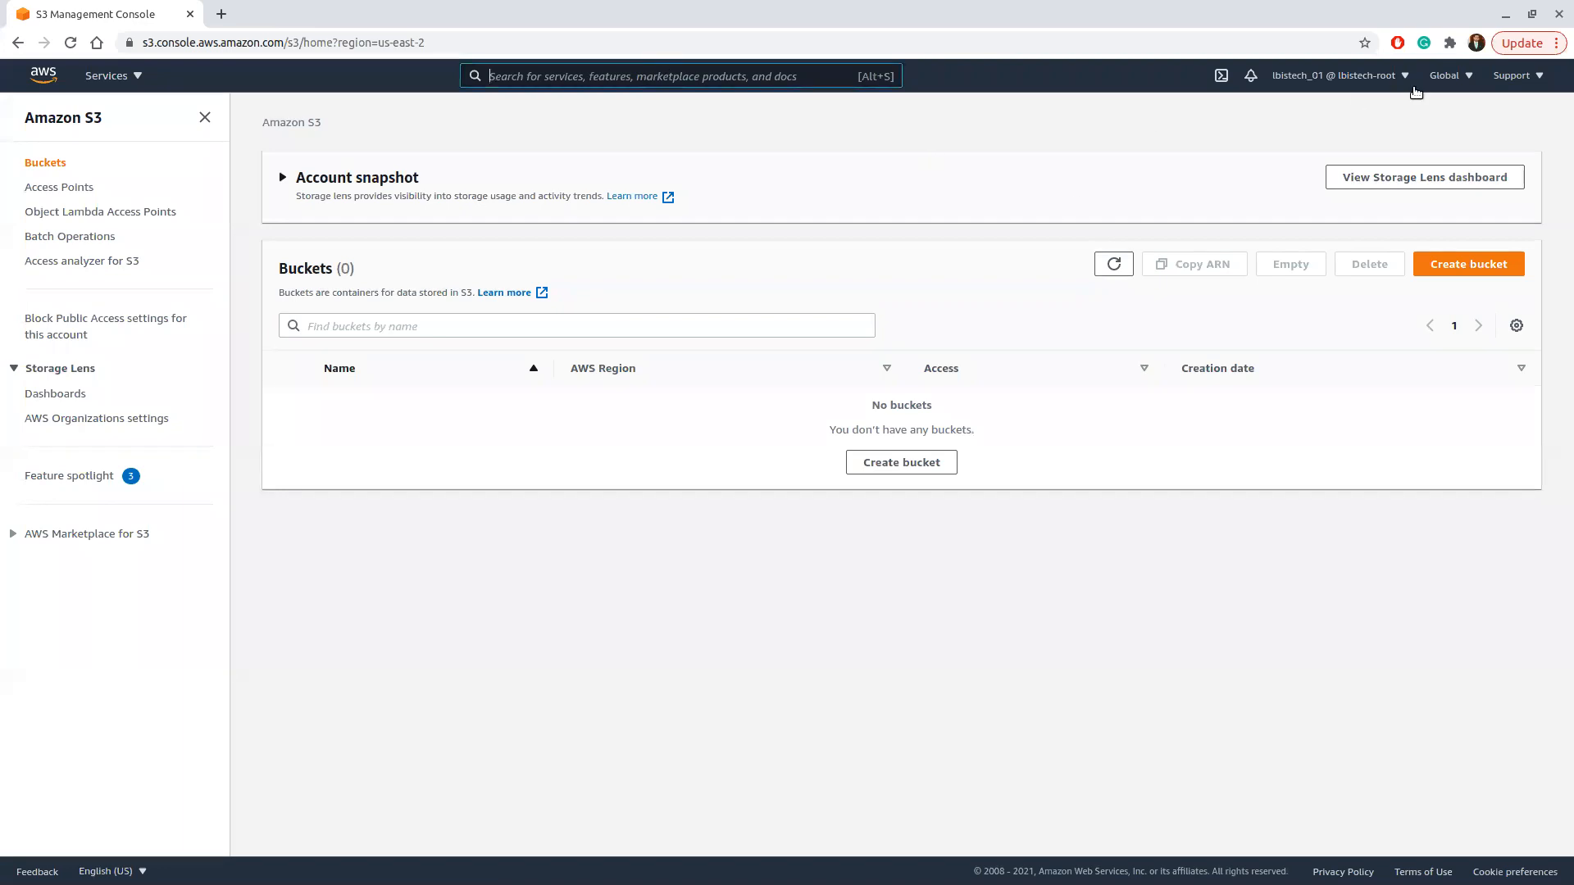
pyautogui.click(1387, 79)
pyautogui.click(41, 77)
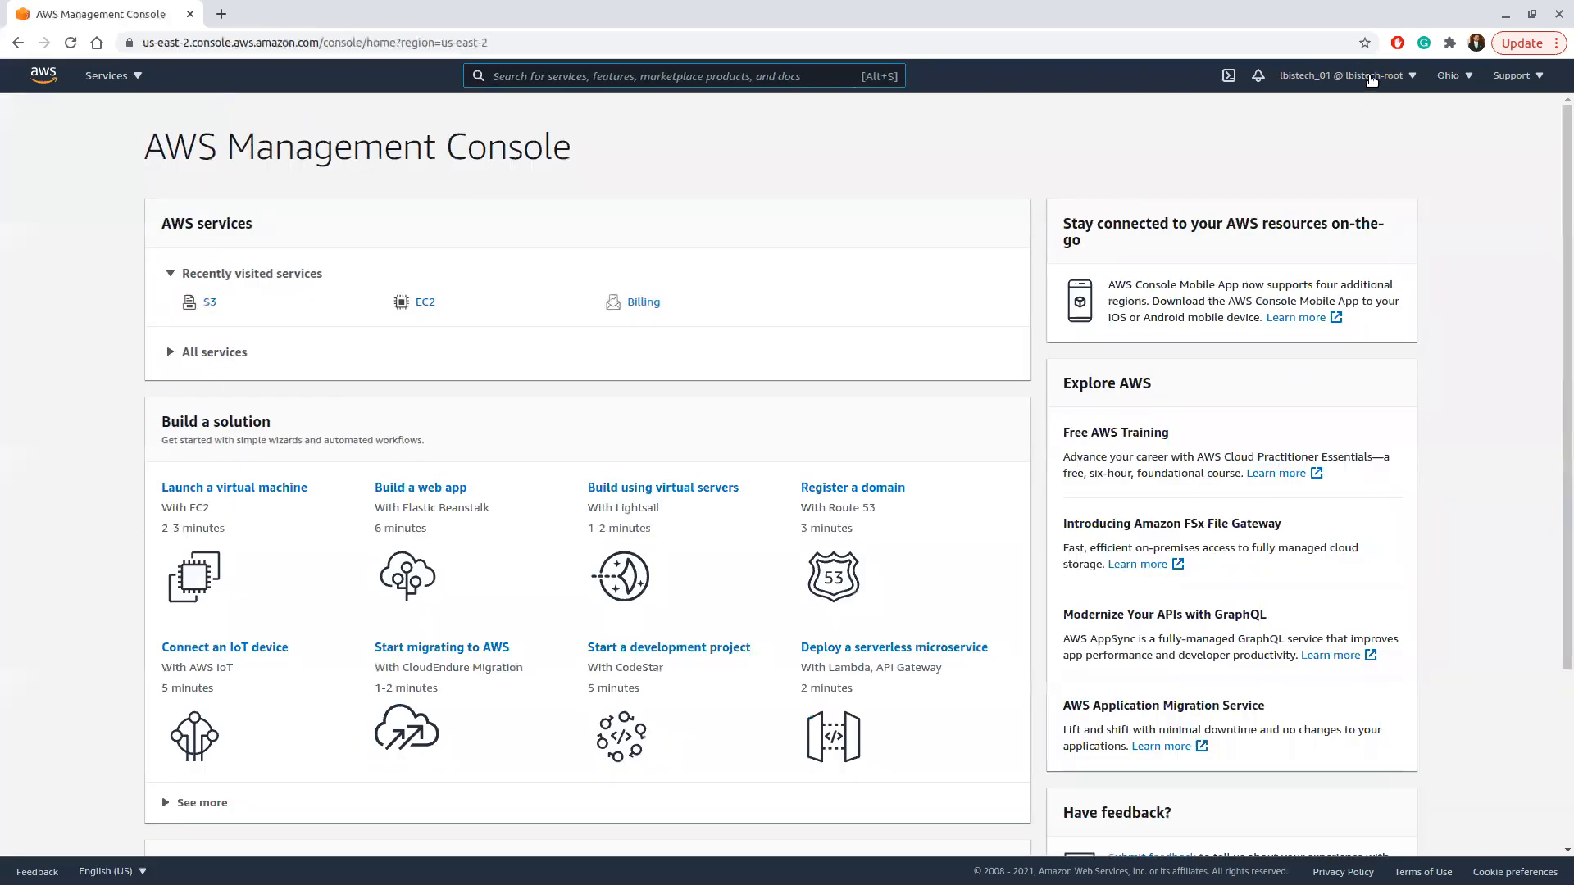
pyautogui.click(1371, 77)
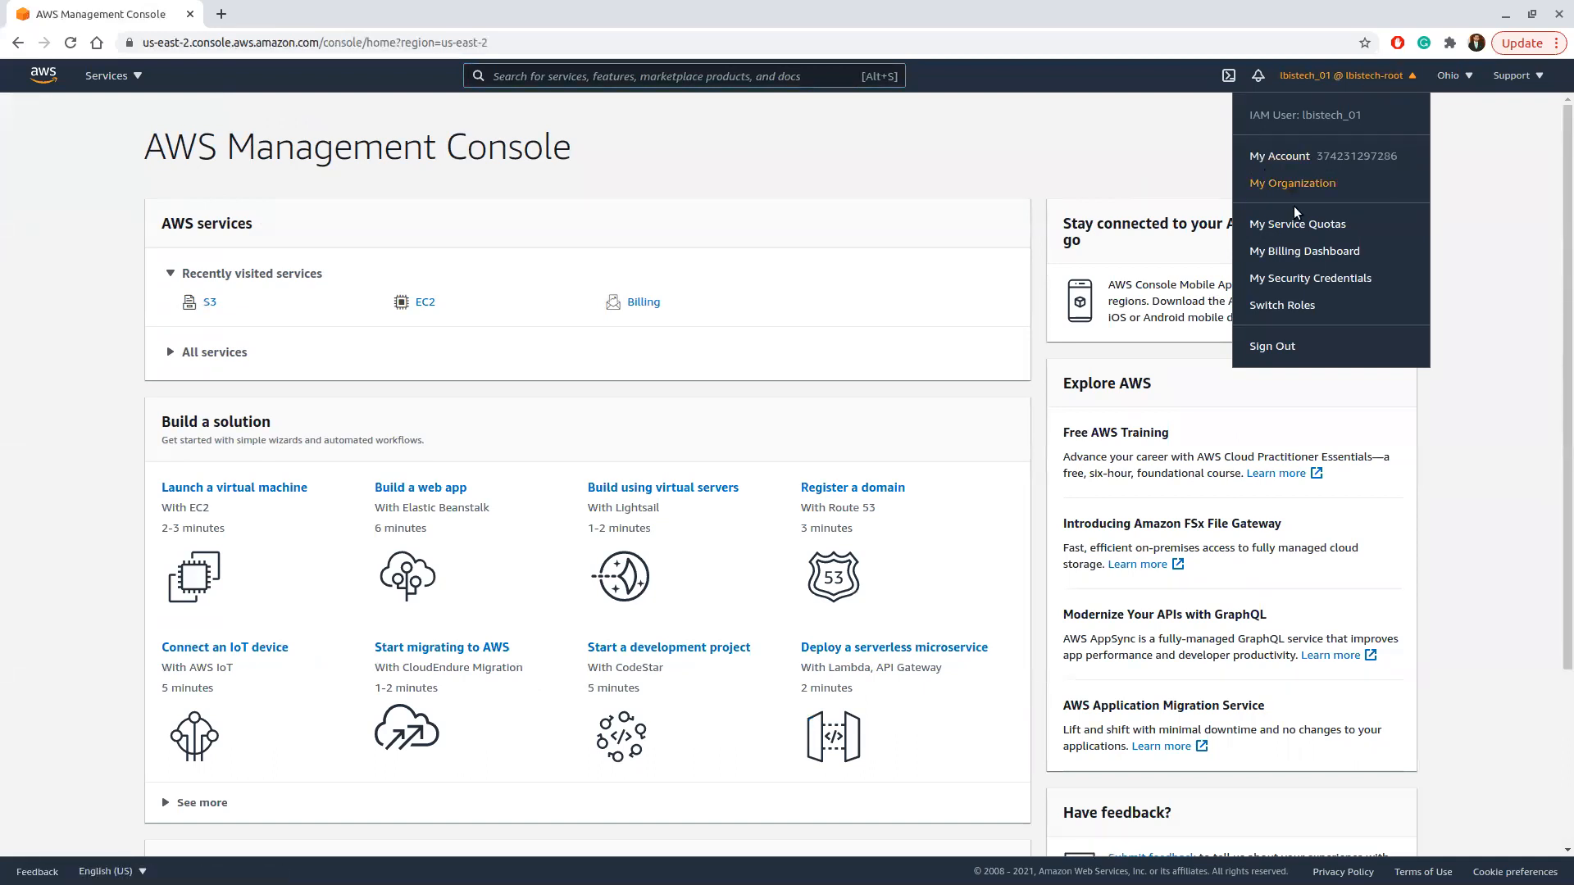
pyautogui.click(1320, 280)
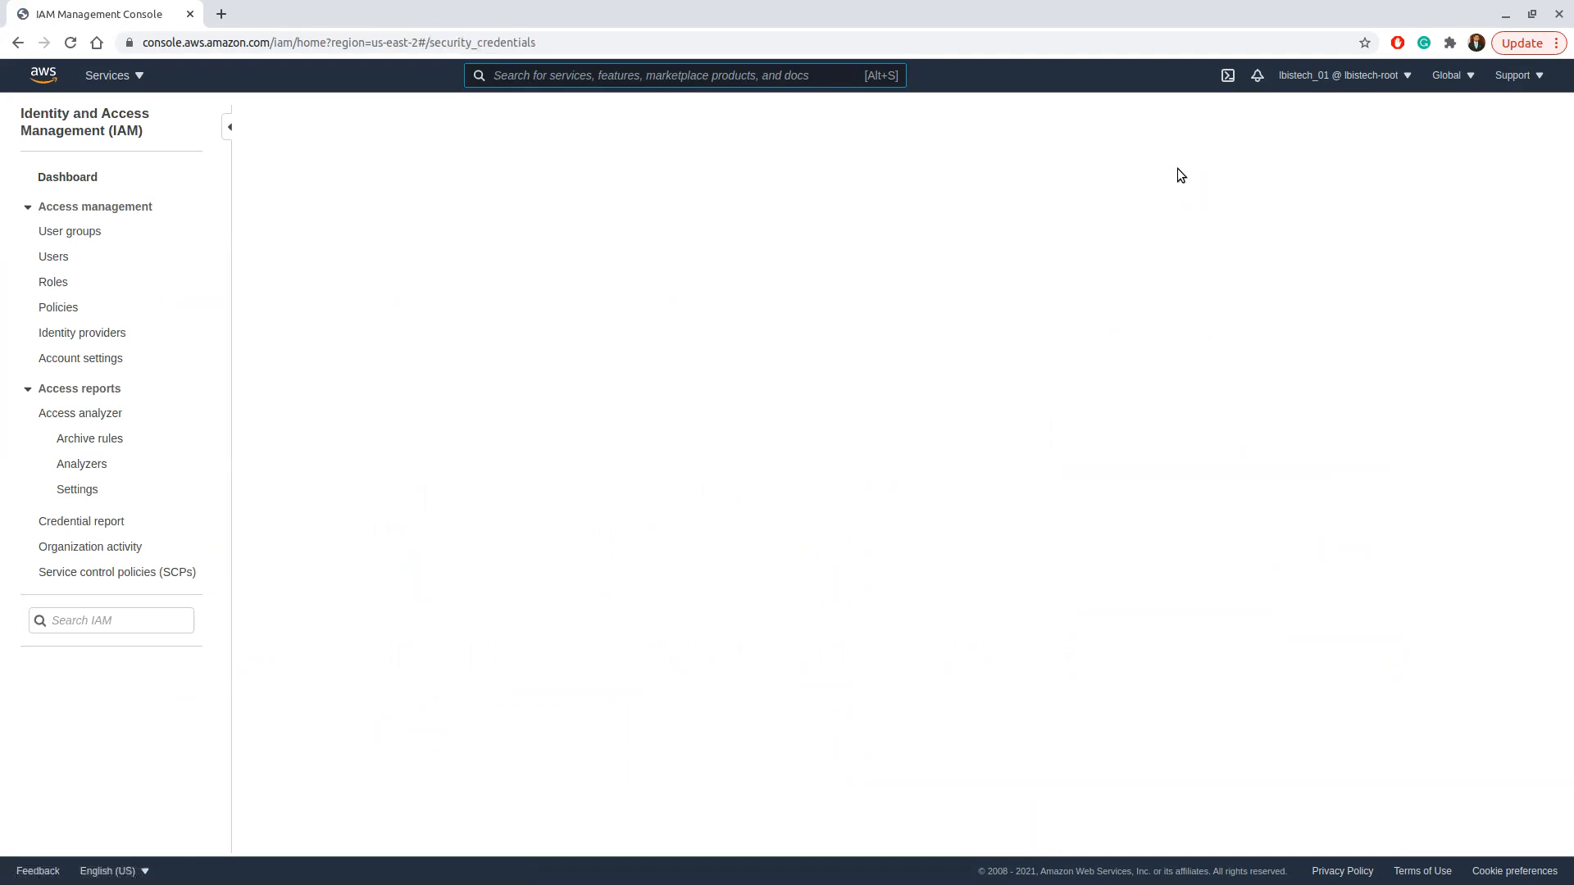
# Scroll to the MFA section and highlight the ListMFADevices permission error and its user name.
pyautogui.scroll(-3, 420, 308)
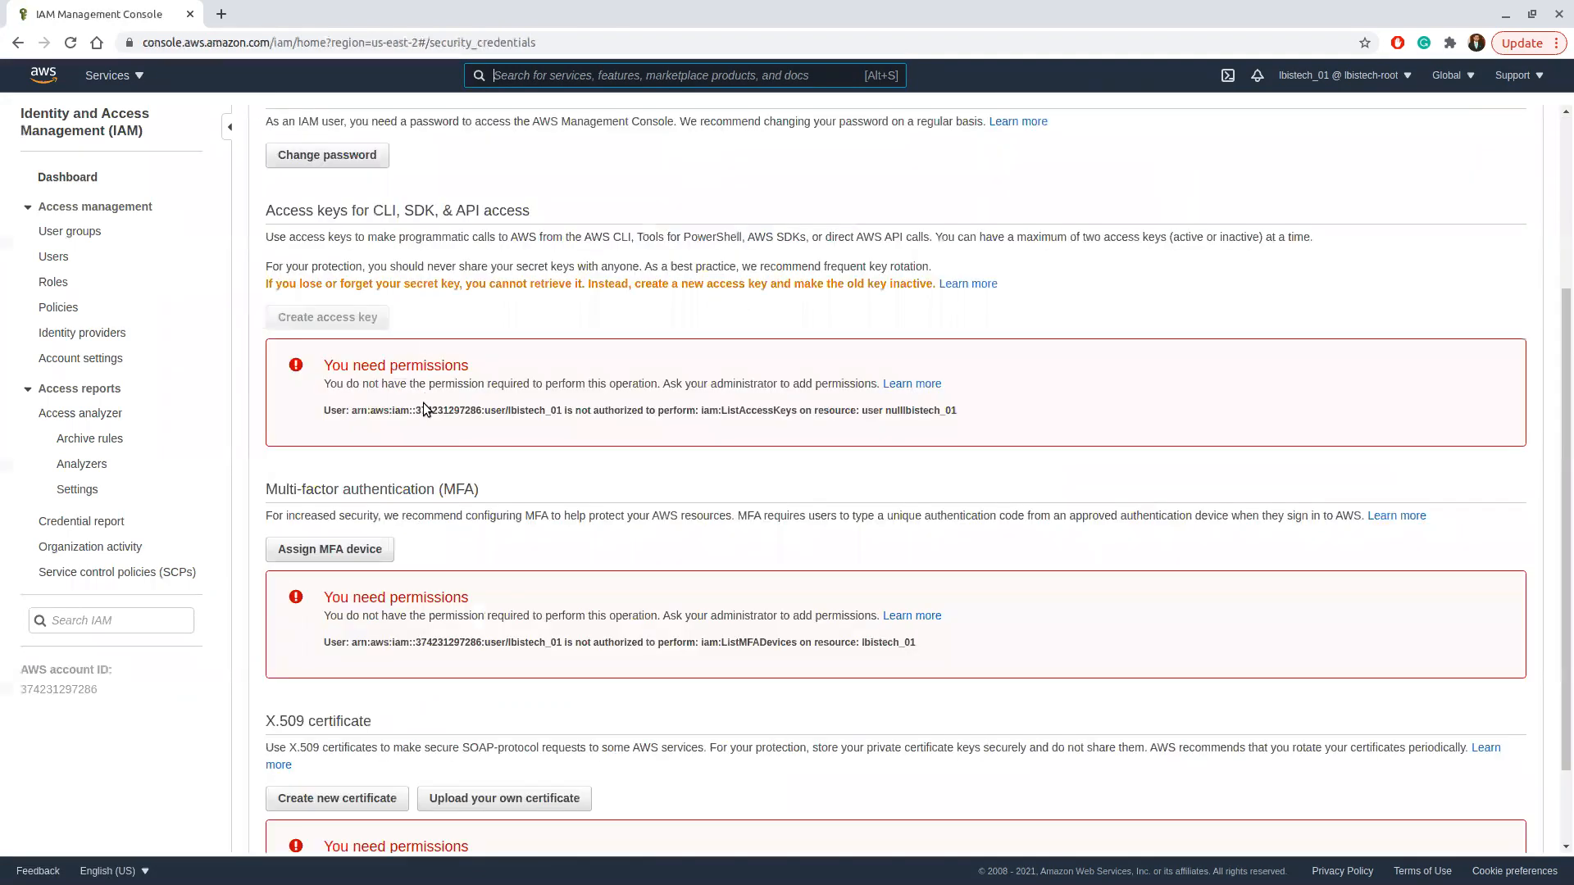
pyautogui.scroll(3, 453, 395)
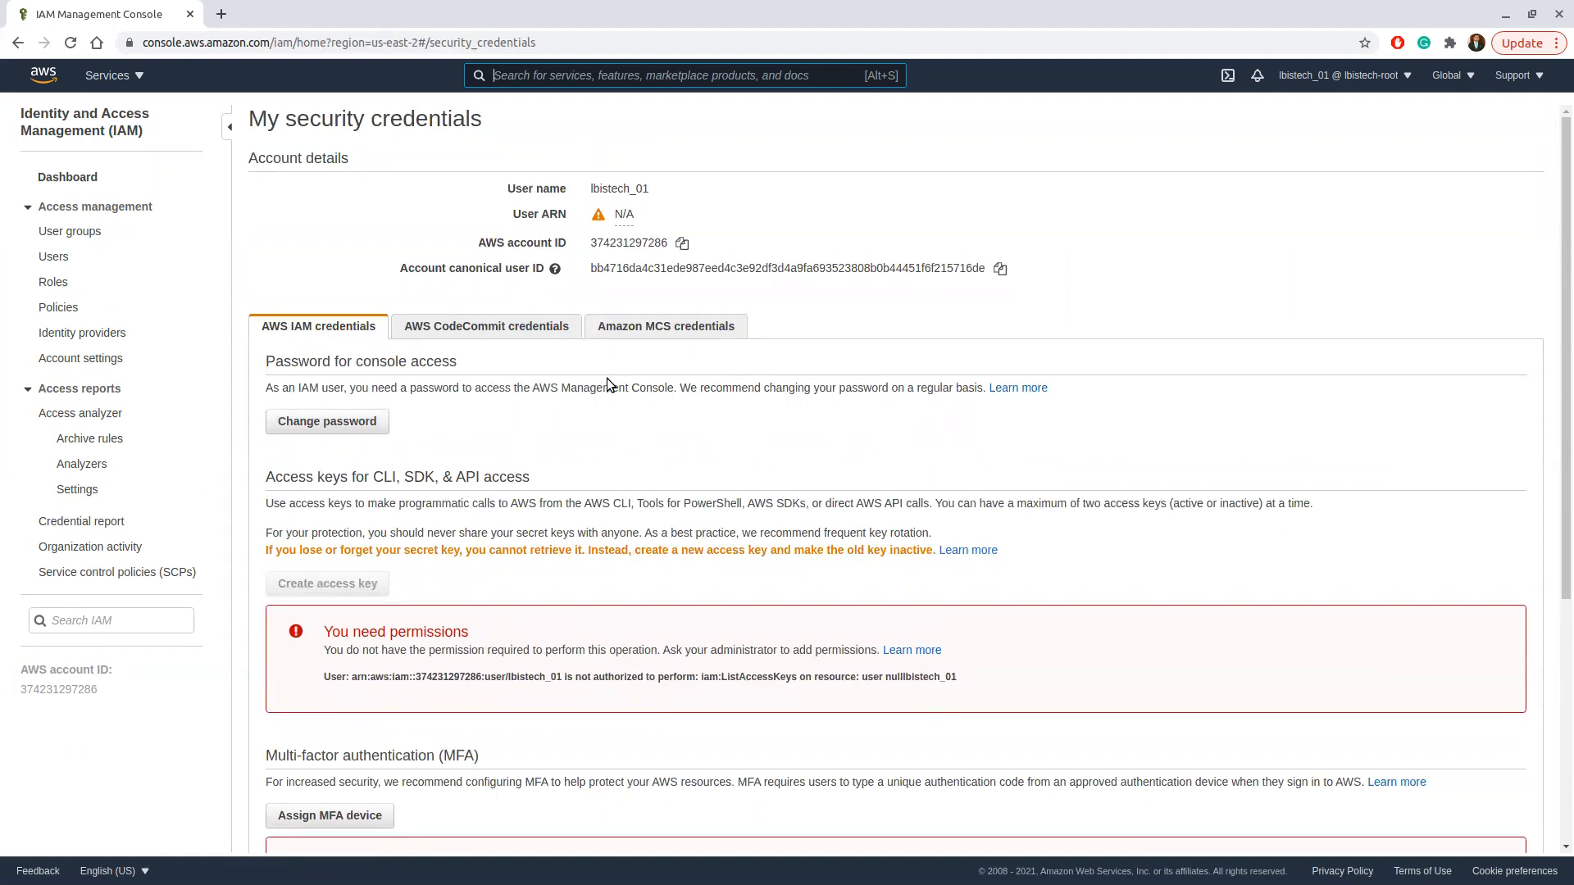
pyautogui.scroll(-3, 712, 386)
pyautogui.scroll(-1, 564, 484)
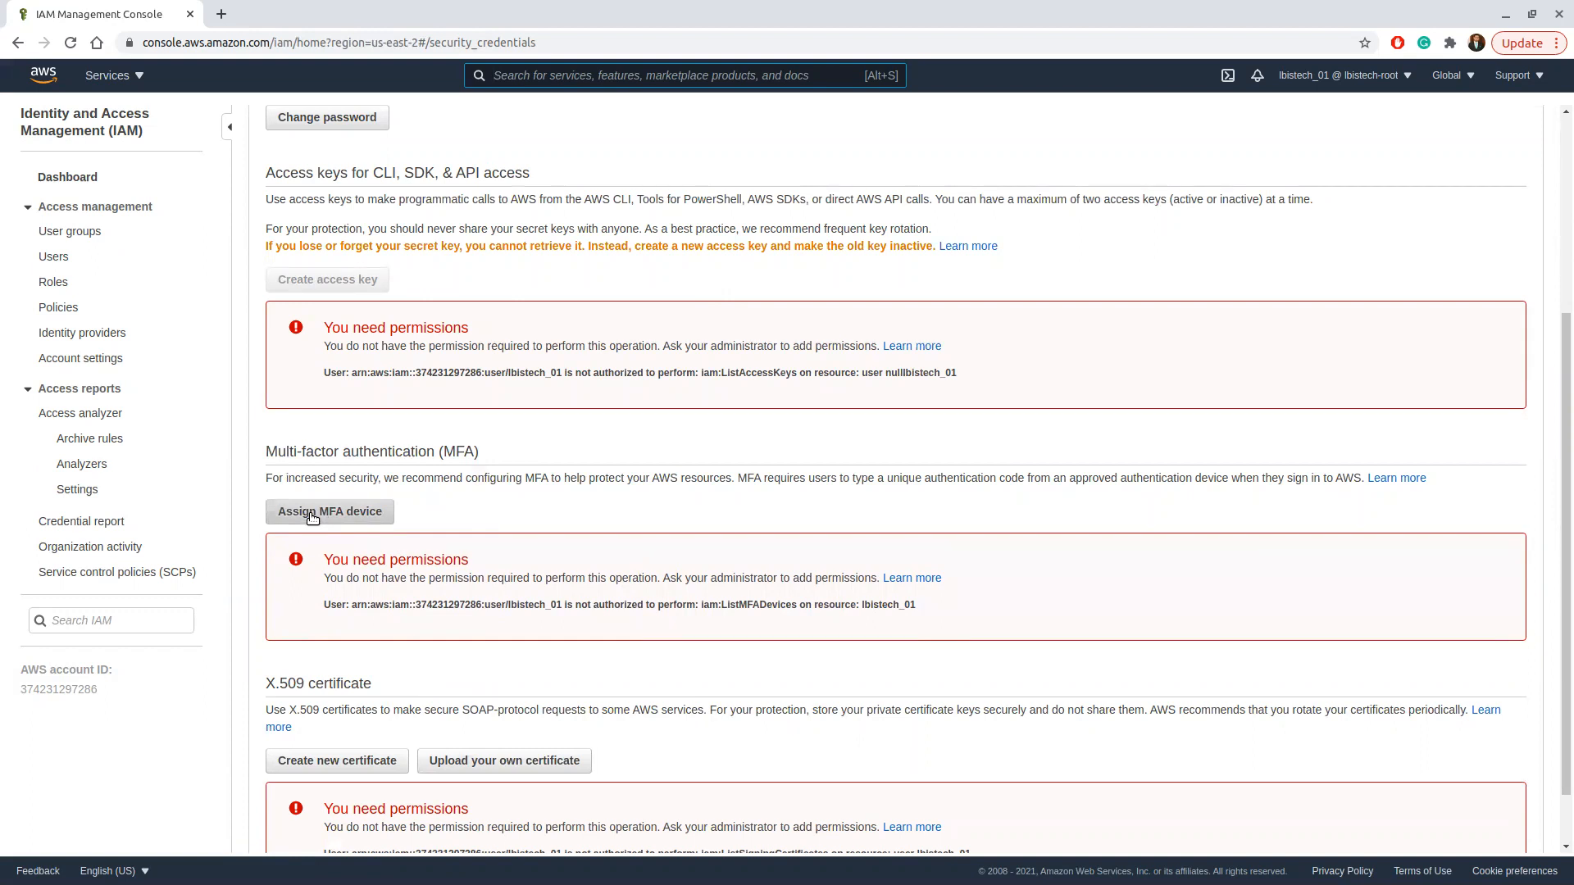
pyautogui.moveTo(323, 604); pyautogui.dragTo(946, 608)
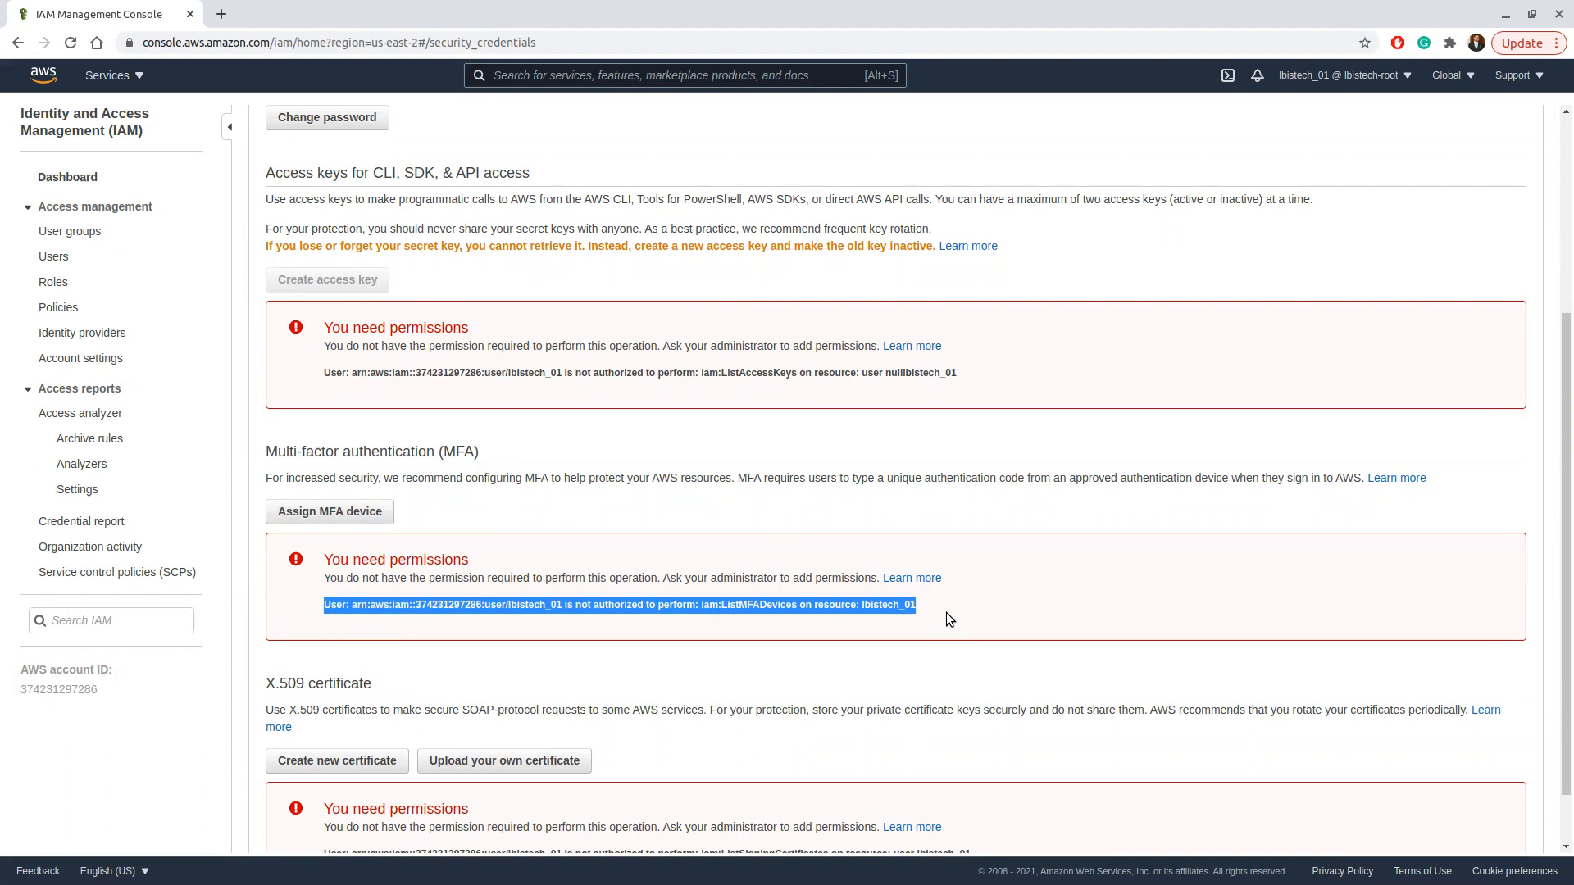
pyautogui.scroll(1, 946, 618)
pyautogui.click(508, 647)
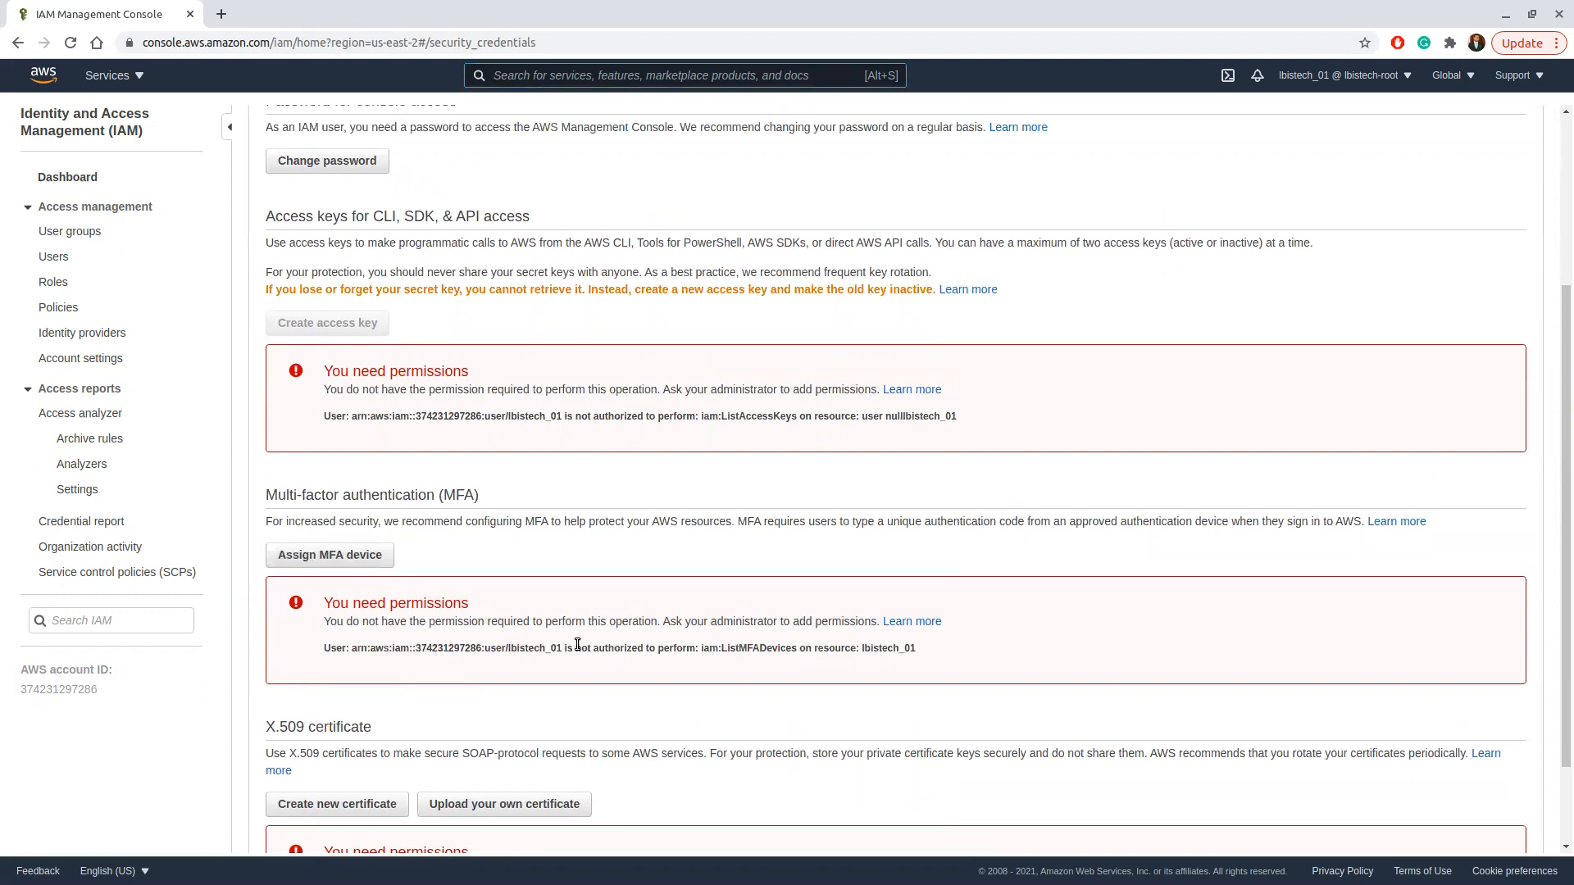
pyautogui.moveTo(509, 648); pyautogui.dragTo(564, 648)
pyautogui.click(426, 655)
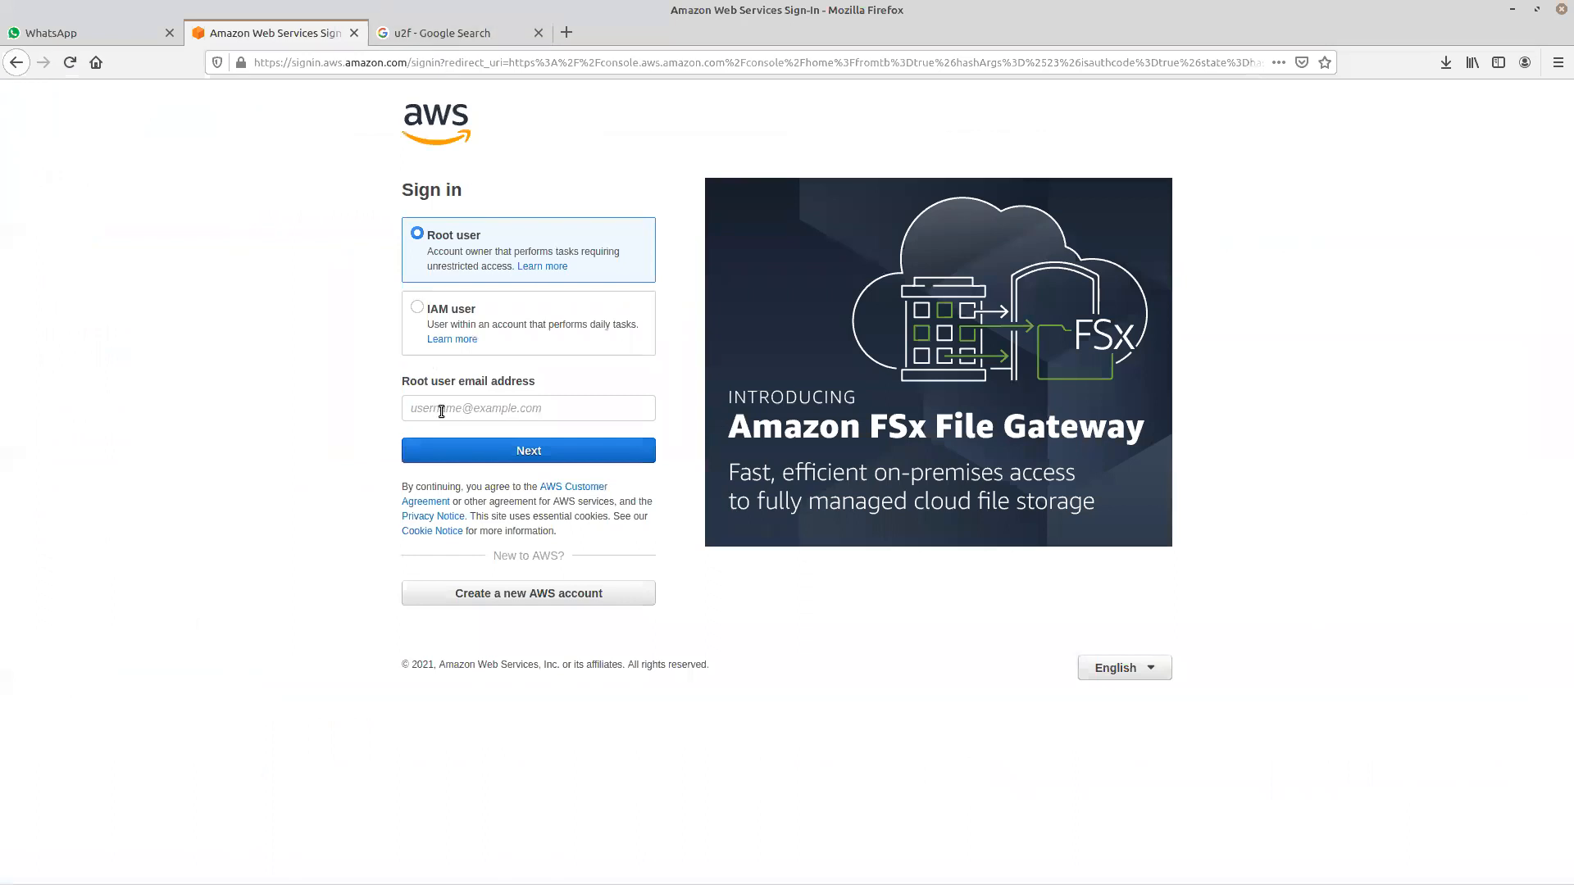
# Sign in as the root user with the saved email, the security check characters and the saved password.
pyautogui.click(441, 410)
pyautogui.click(436, 474)
pyautogui.click(442, 455)
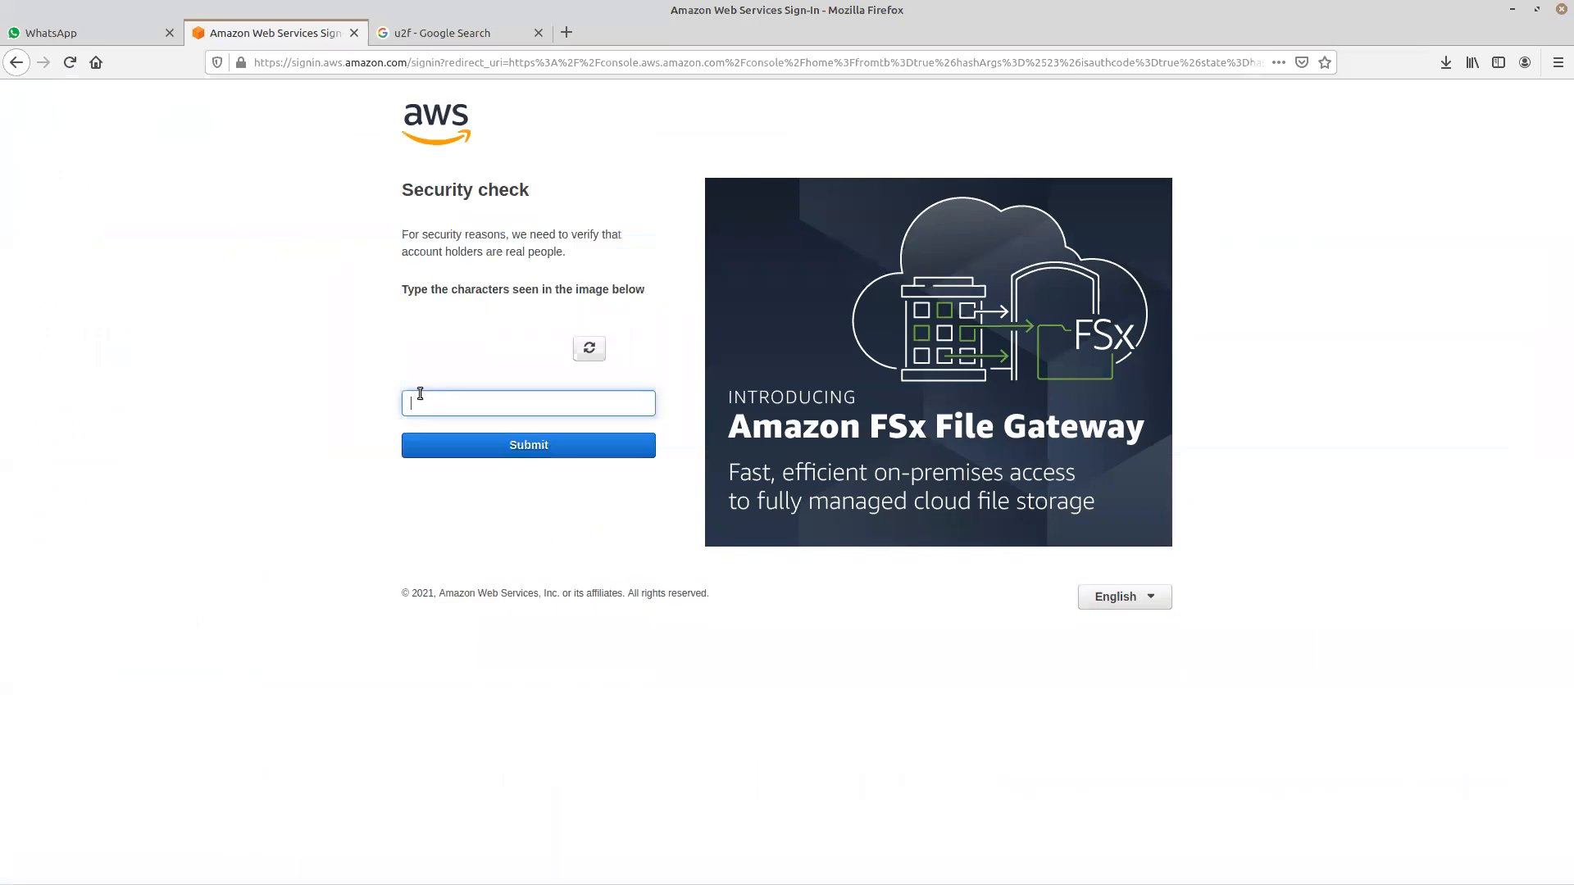
pyautogui.write('6')
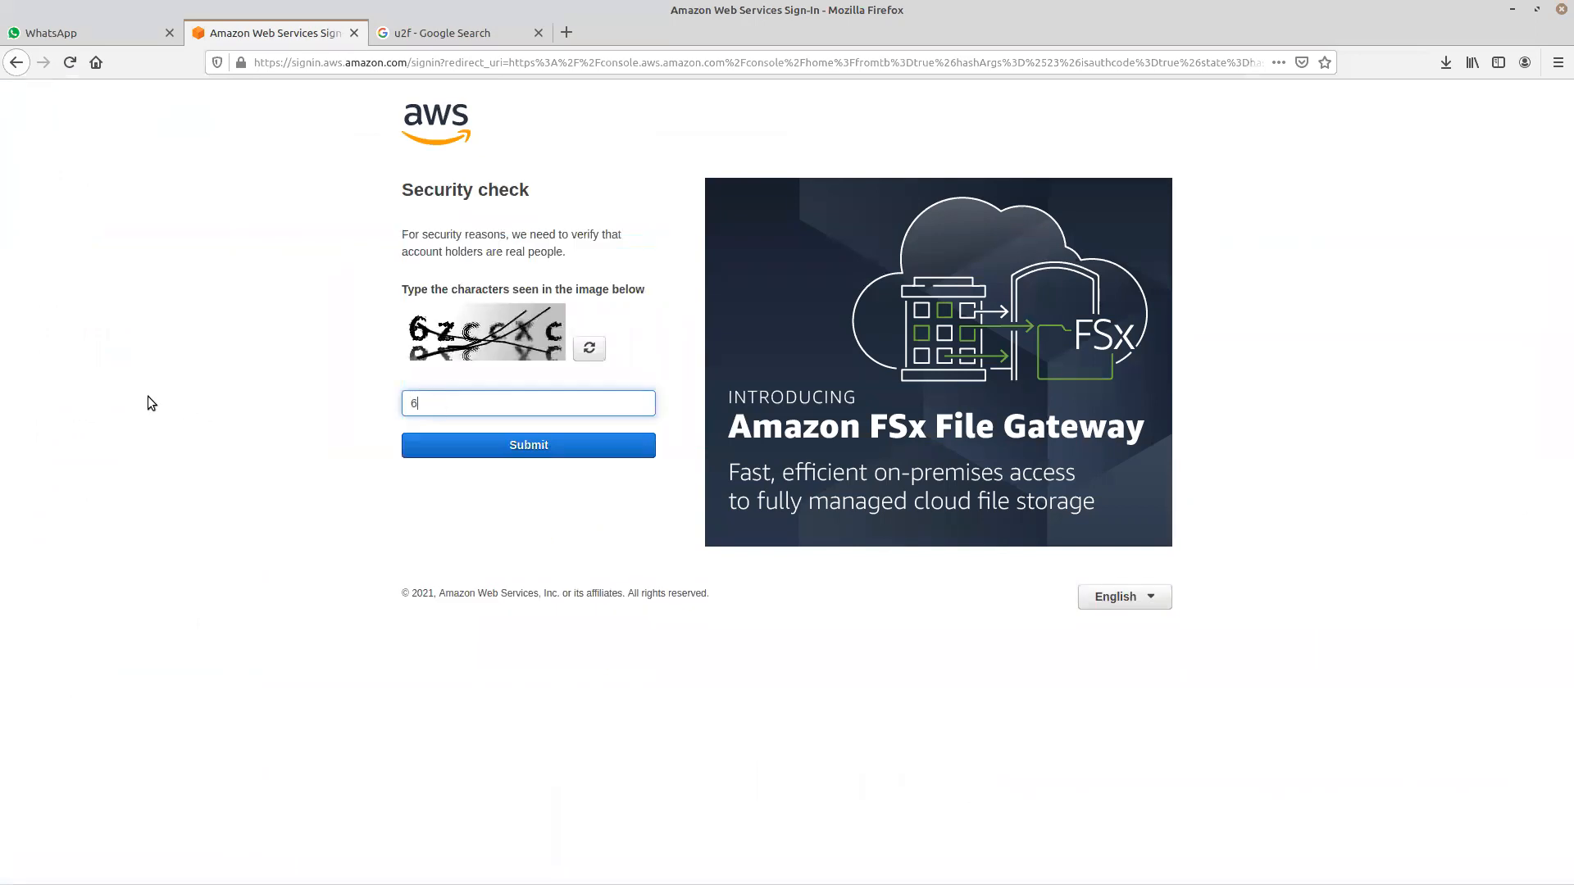
pyautogui.write('zccxc')
pyautogui.press('Return')
pyautogui.click(453, 353)
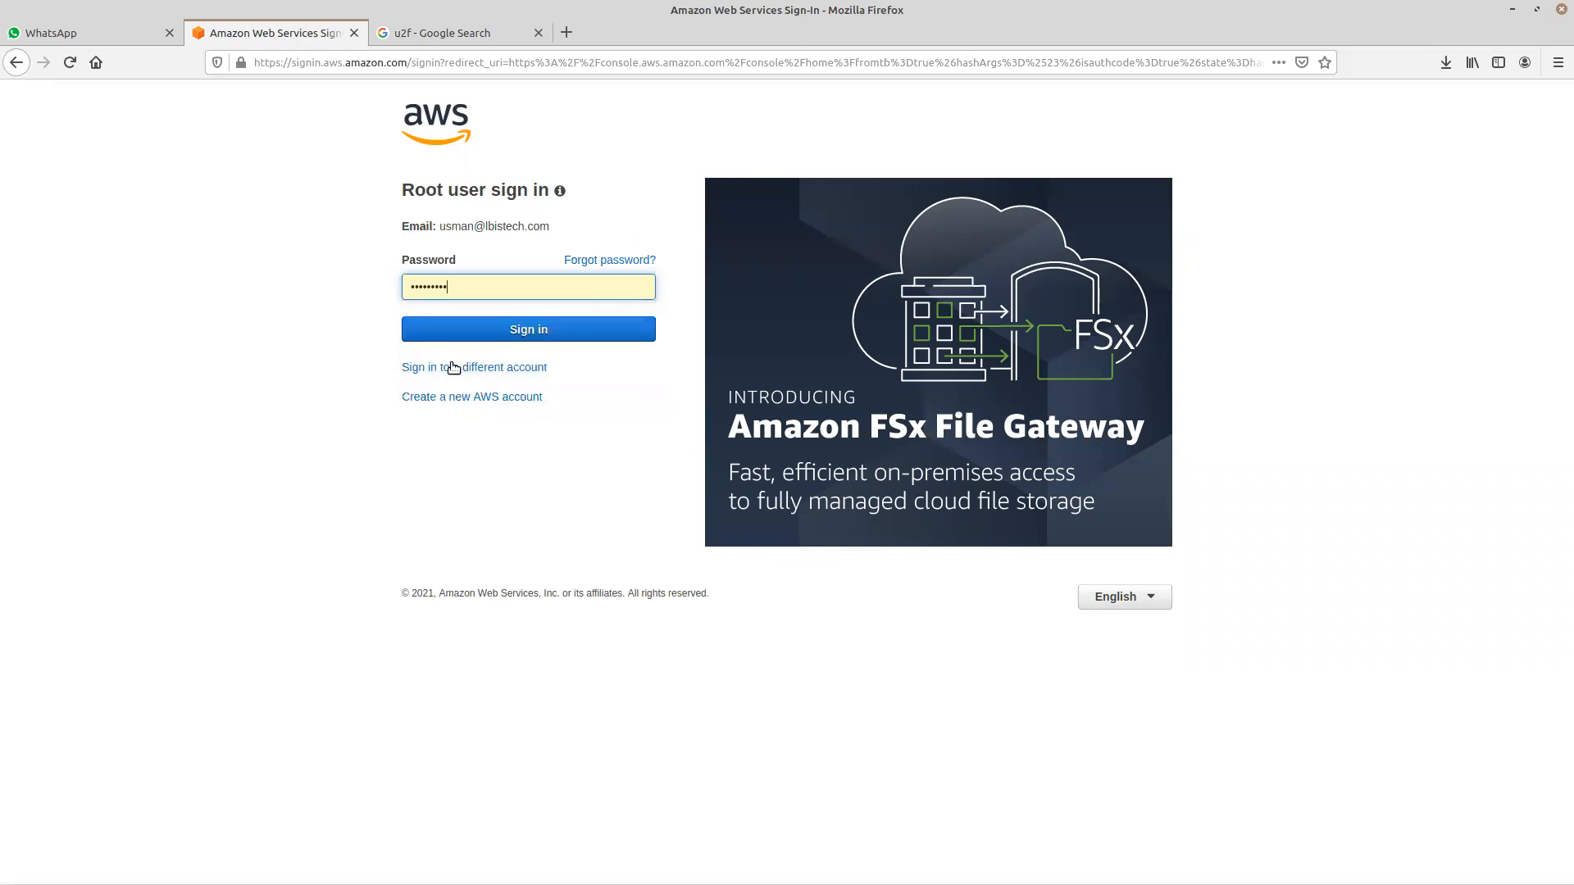
pyautogui.click(444, 332)
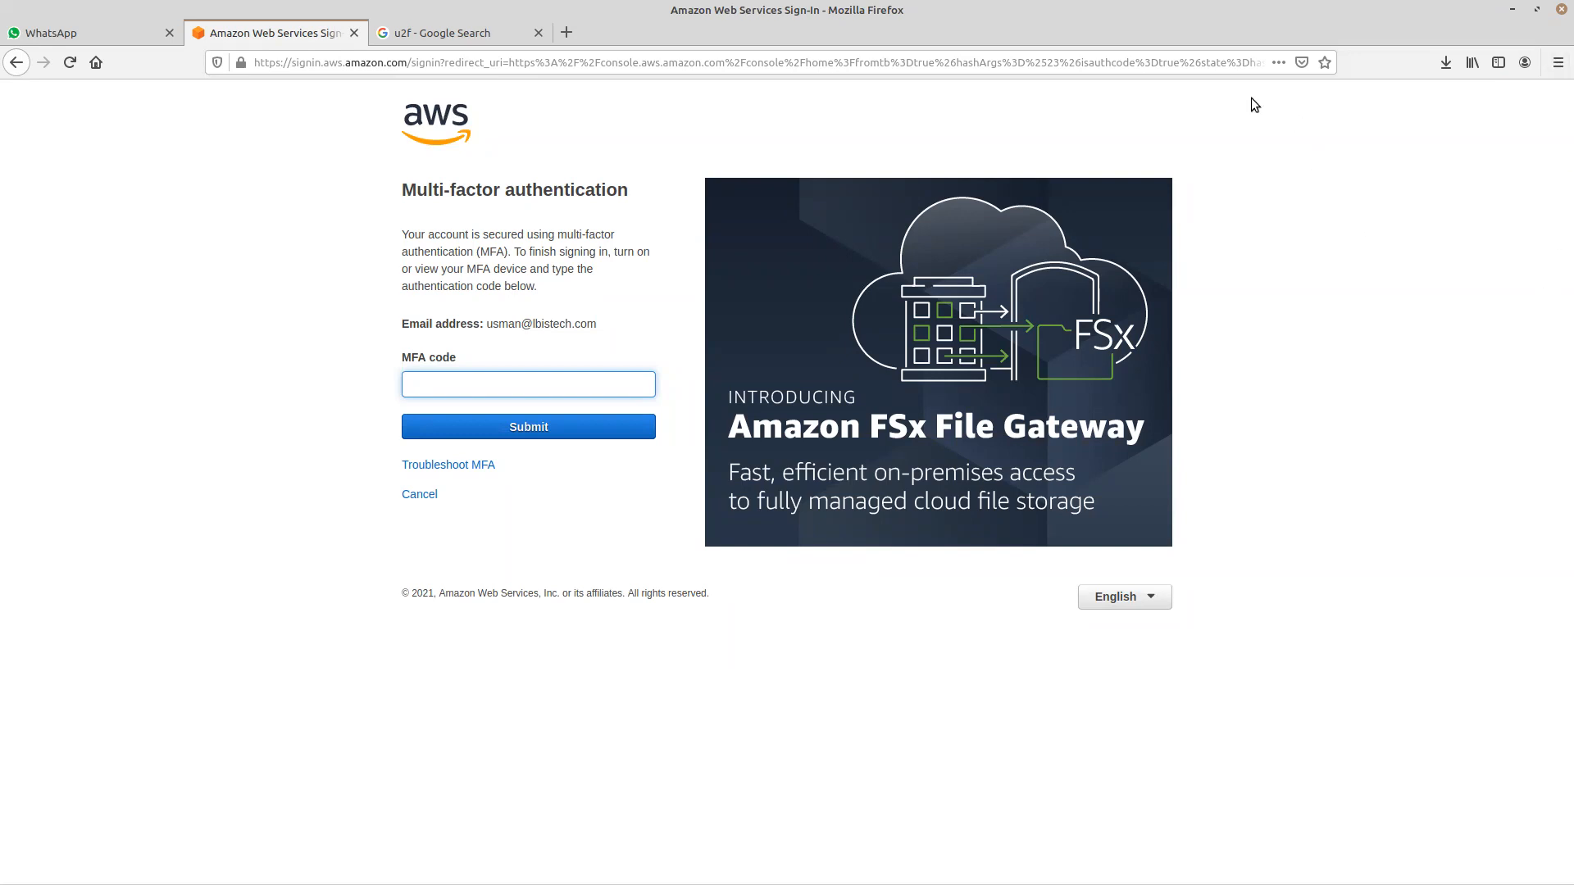
# Submit the root account's MFA code and open the IAM console.
pyautogui.press('Return')
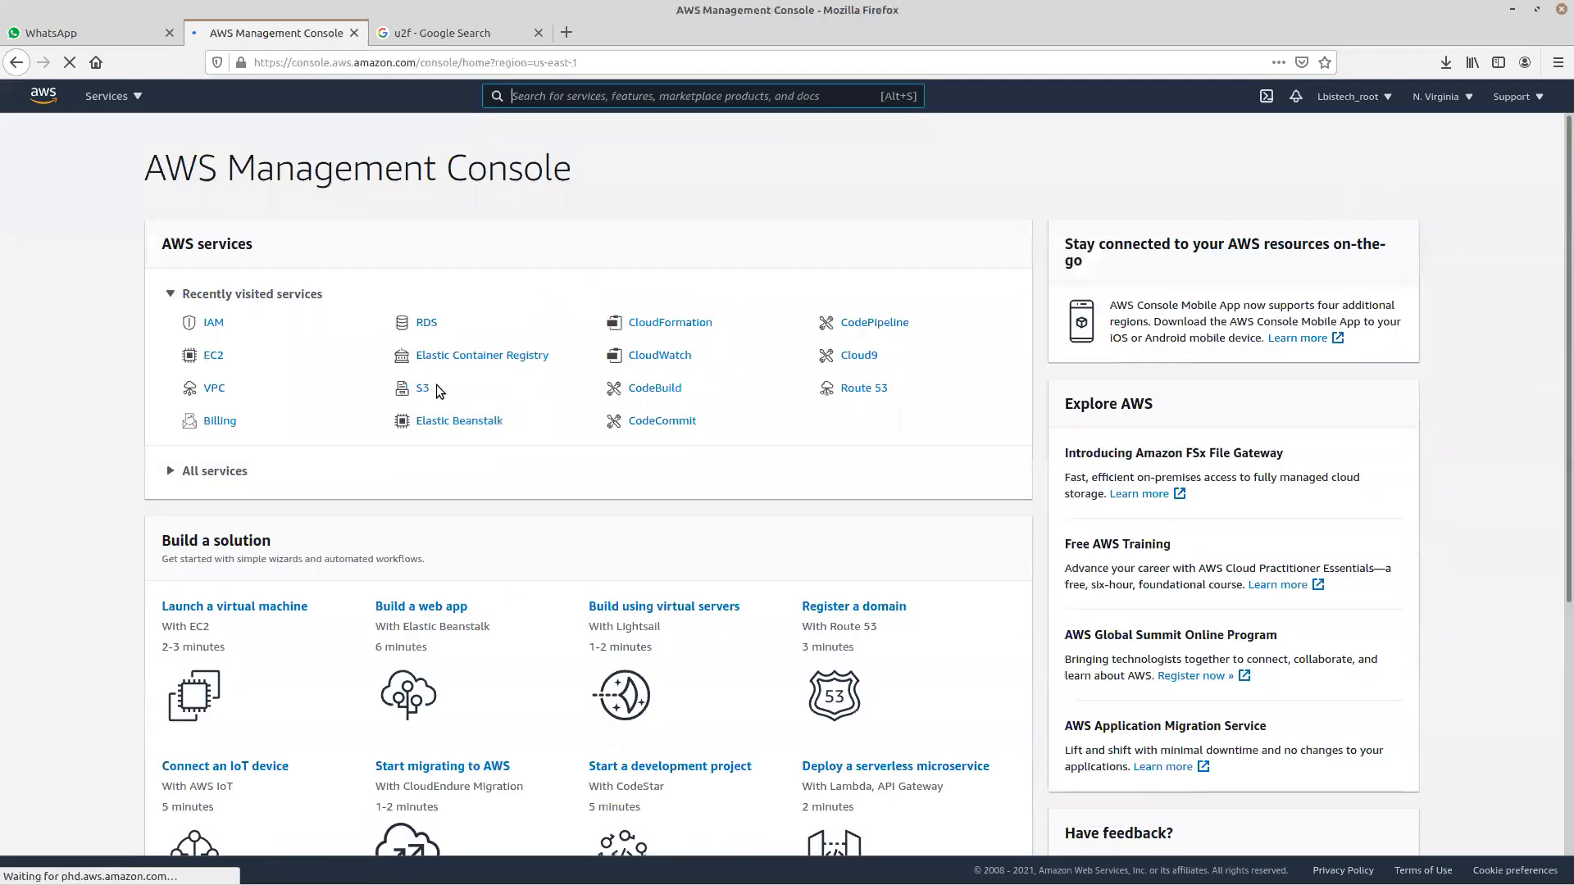
pyautogui.click(213, 324)
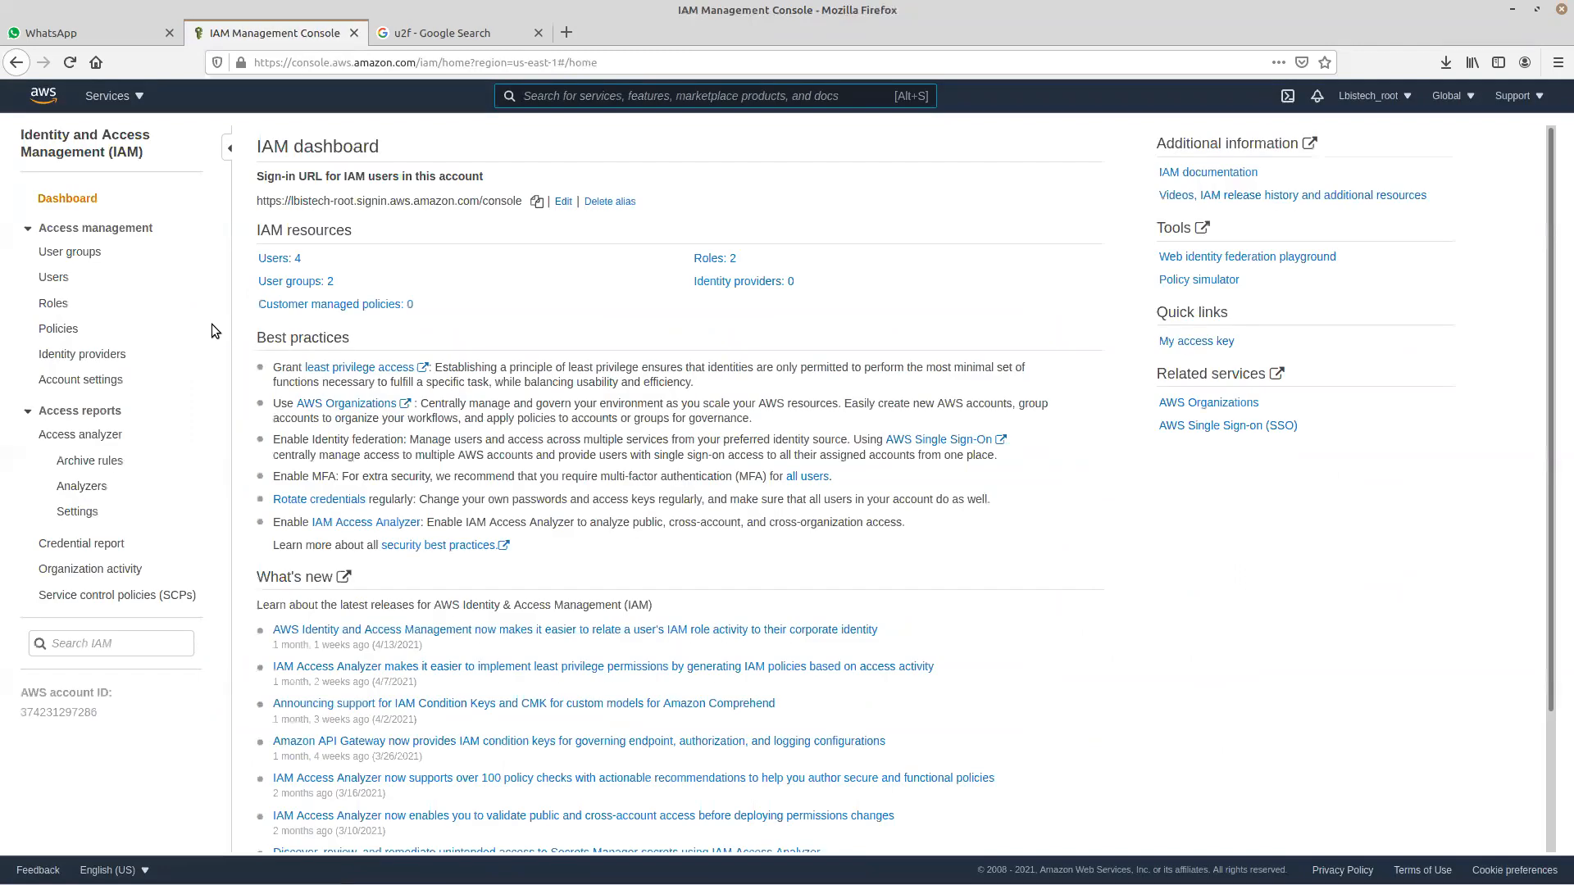
# From the IAM Policies list of 824 policies, open the Create policy editor.
pyautogui.click(54, 331)
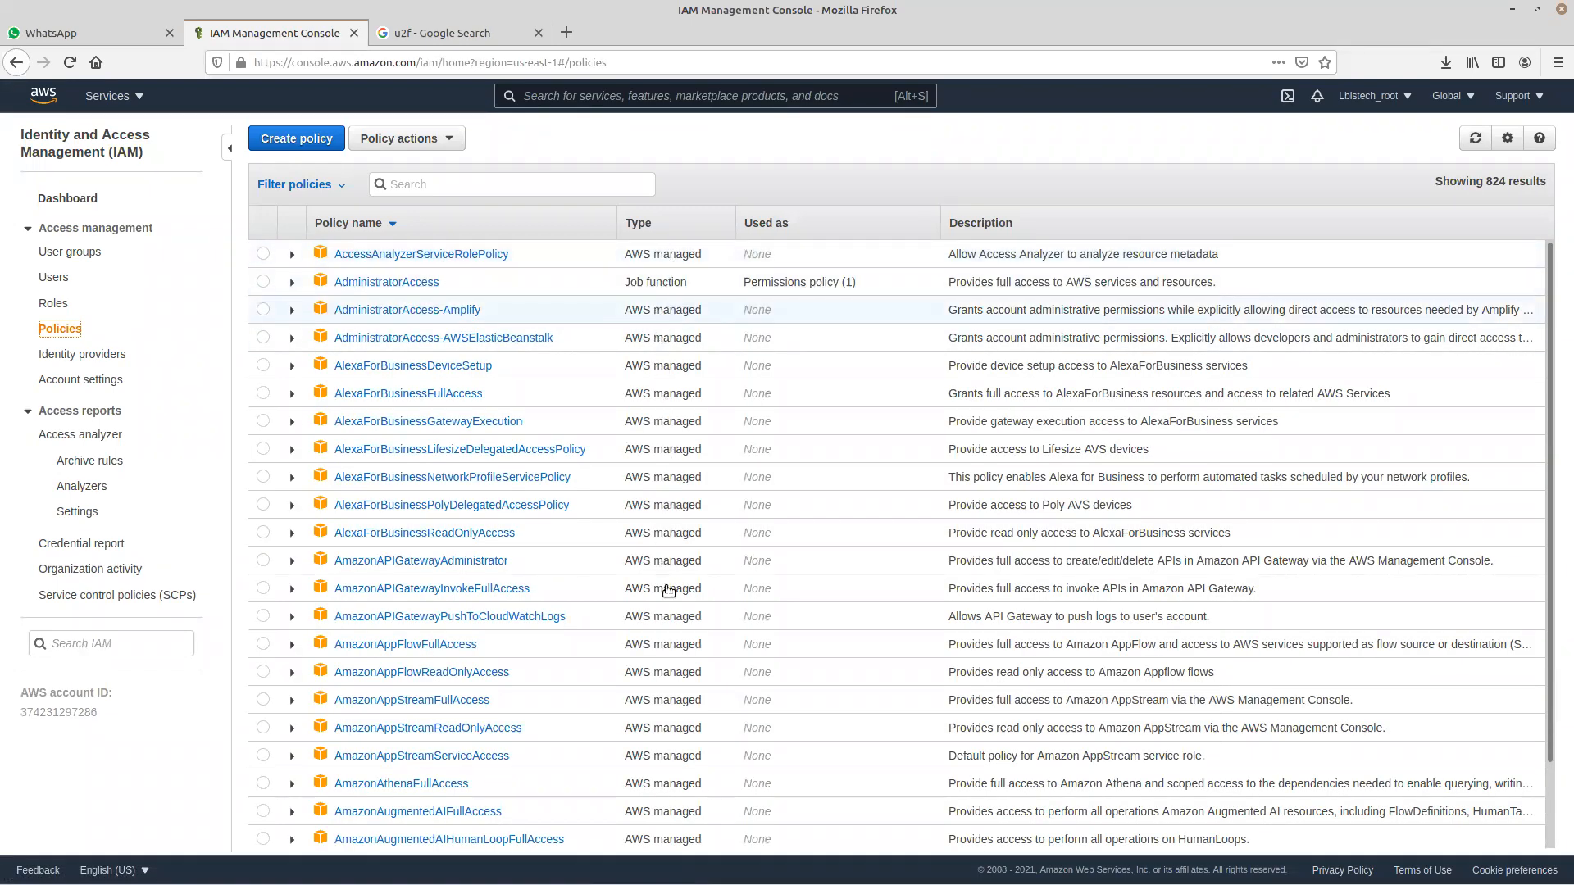
pyautogui.scroll(-2, 669, 599)
pyautogui.scroll(2, 418, 276)
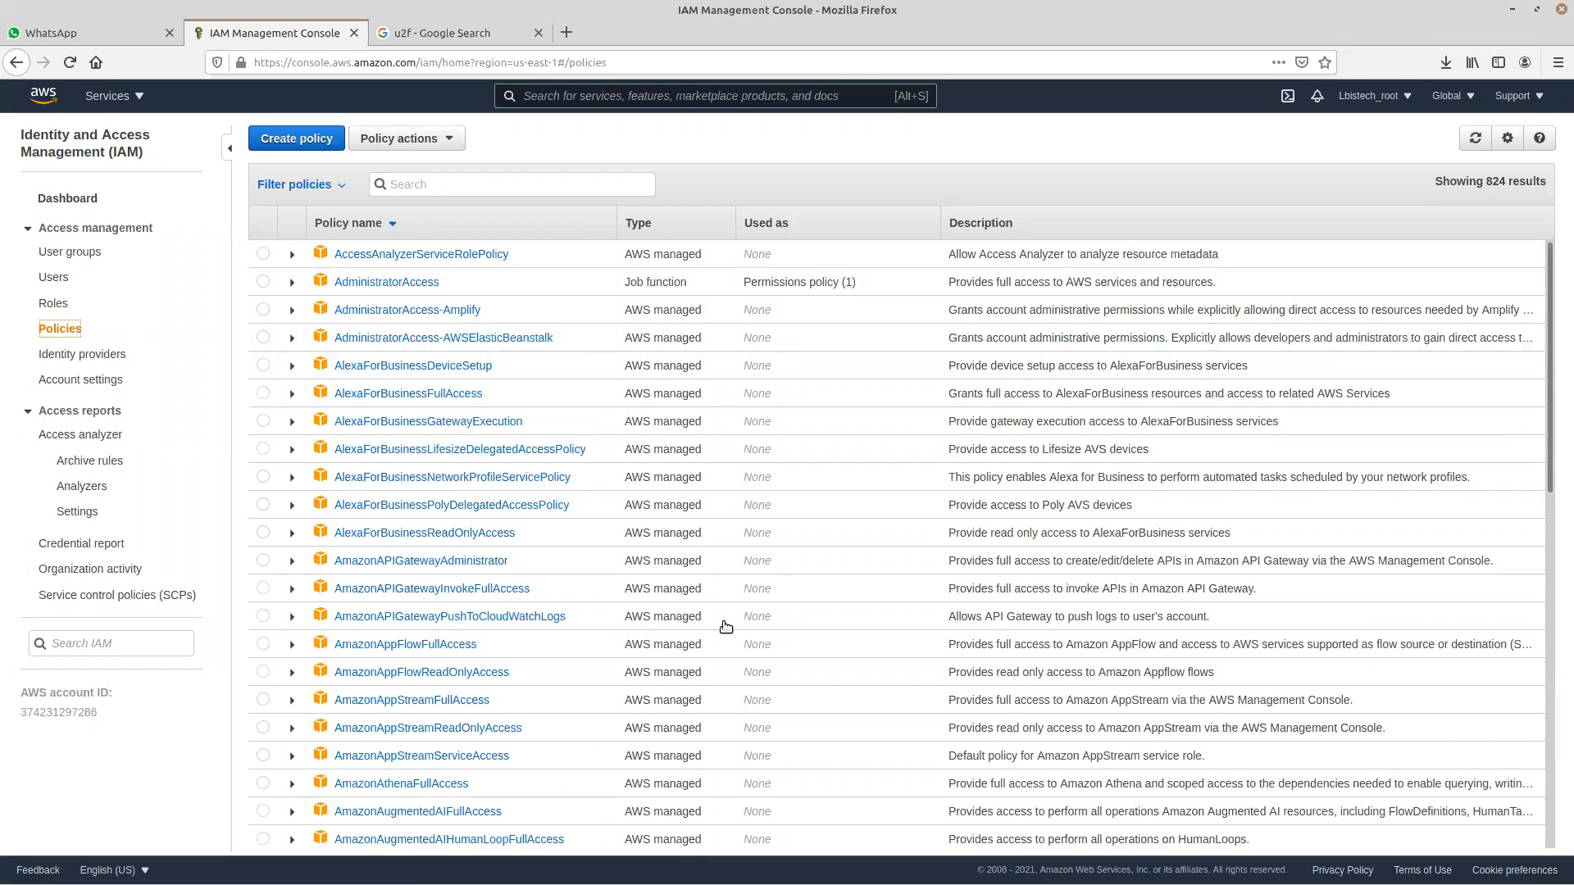
pyautogui.click(307, 149)
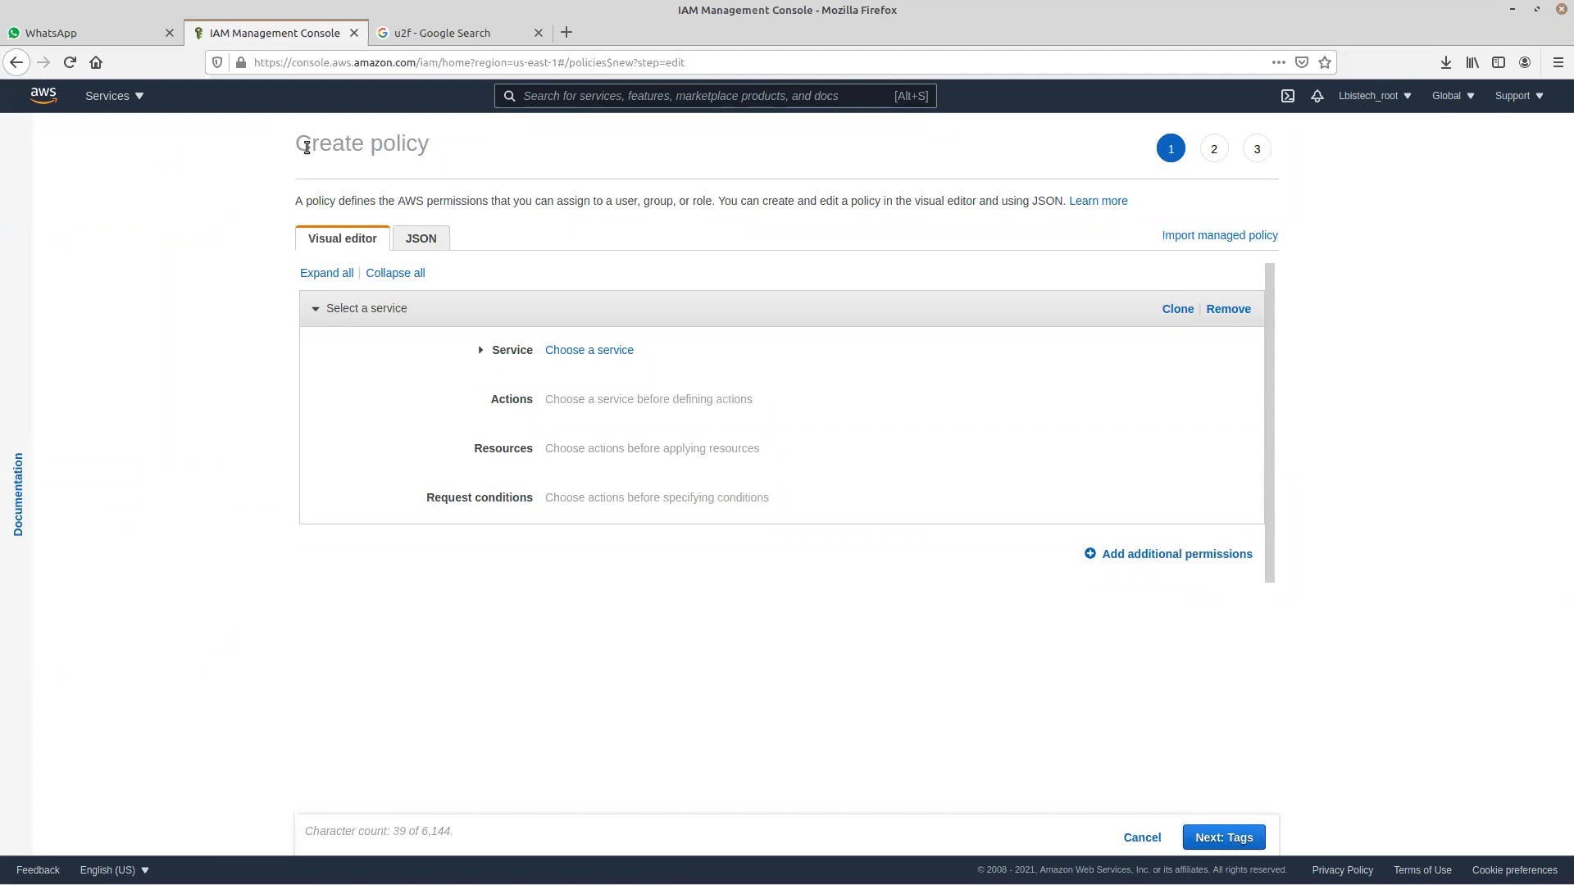
# Review the default JSON policy, then return to the Visual editor's Choose a service list.
pyautogui.click(416, 241)
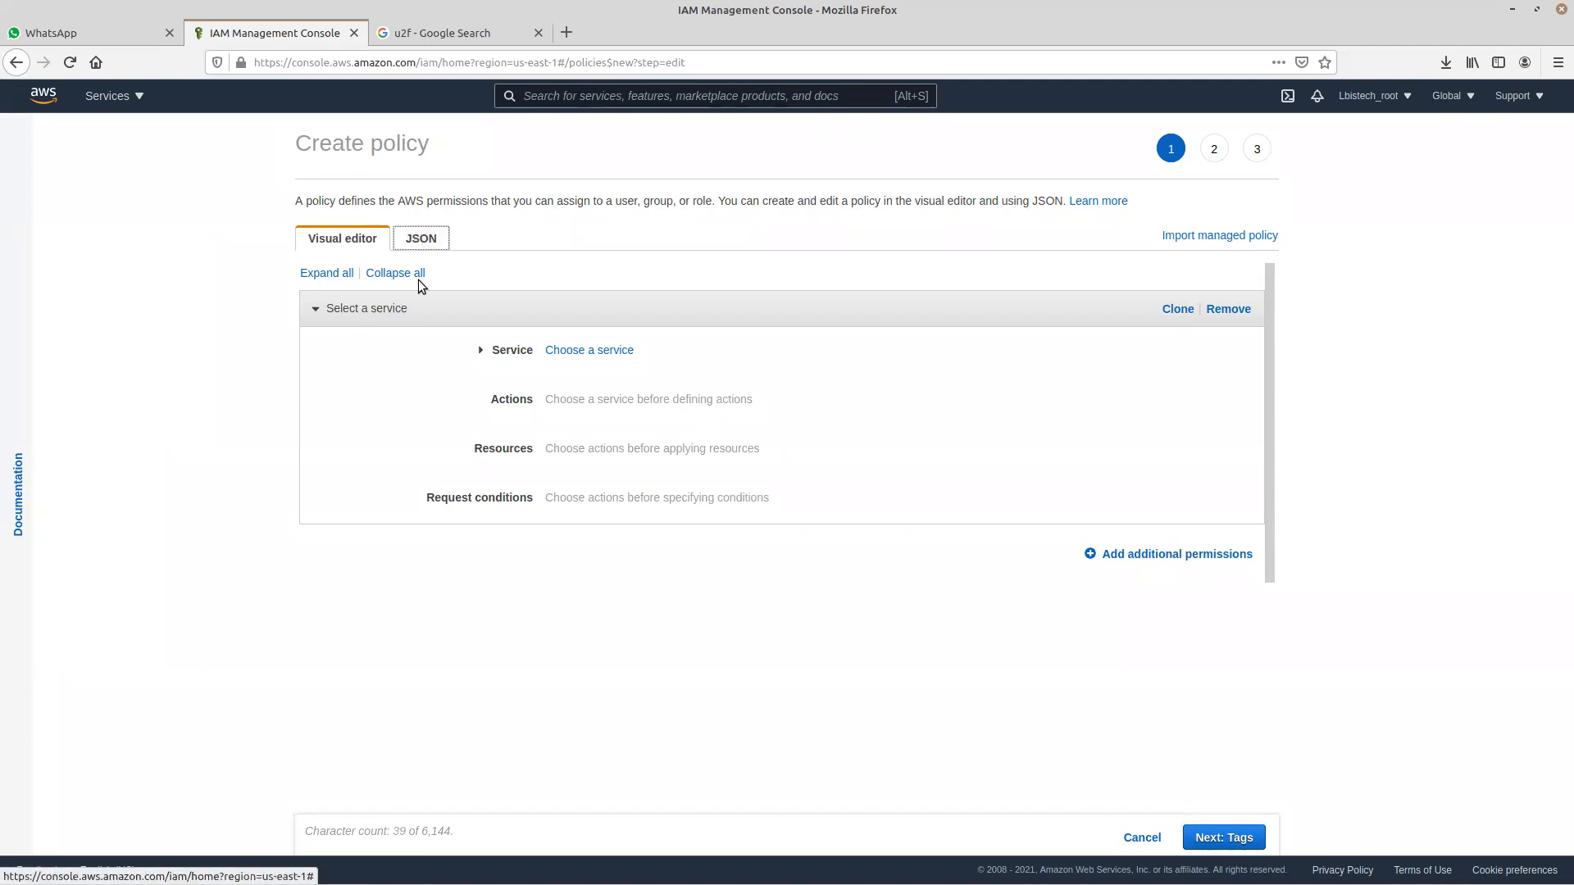
pyautogui.moveTo(400, 394); pyautogui.dragTo(285, 194)
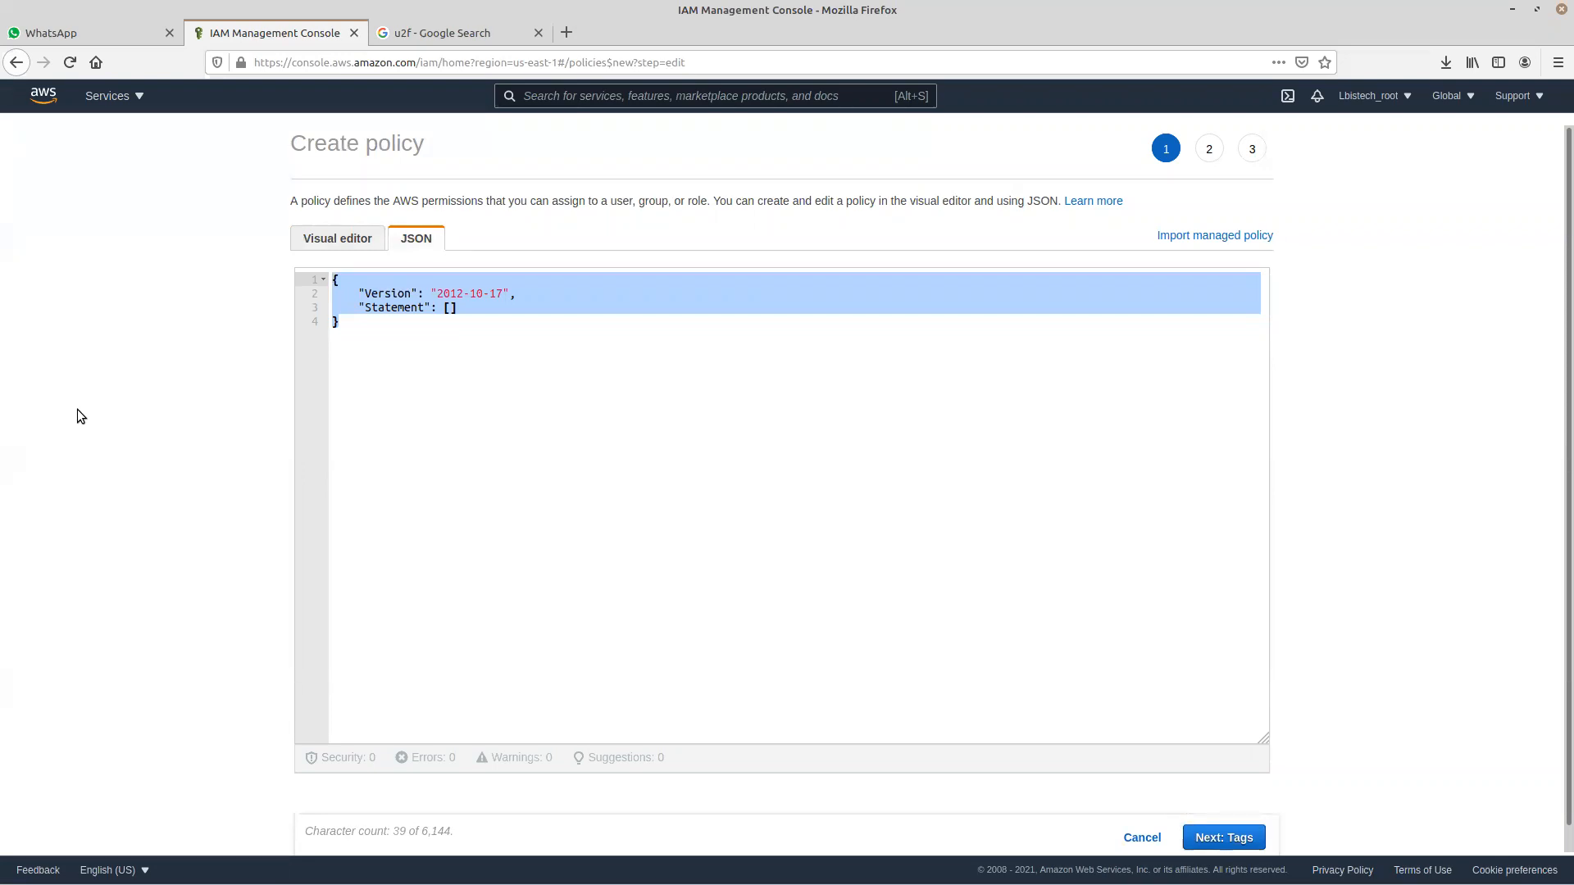
pyautogui.click(357, 243)
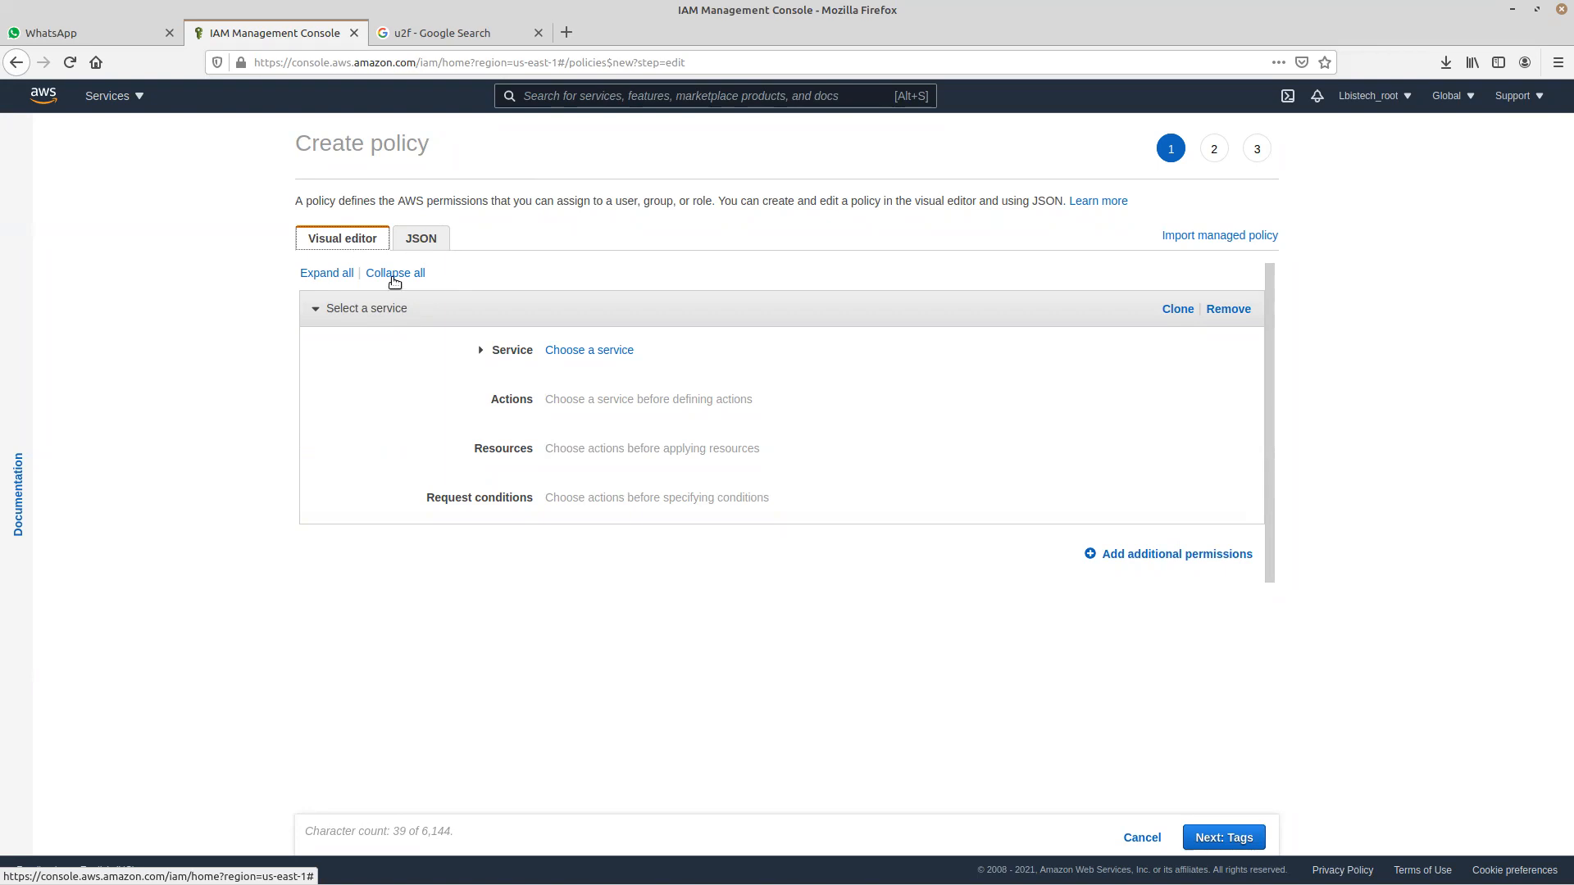
pyautogui.click(614, 350)
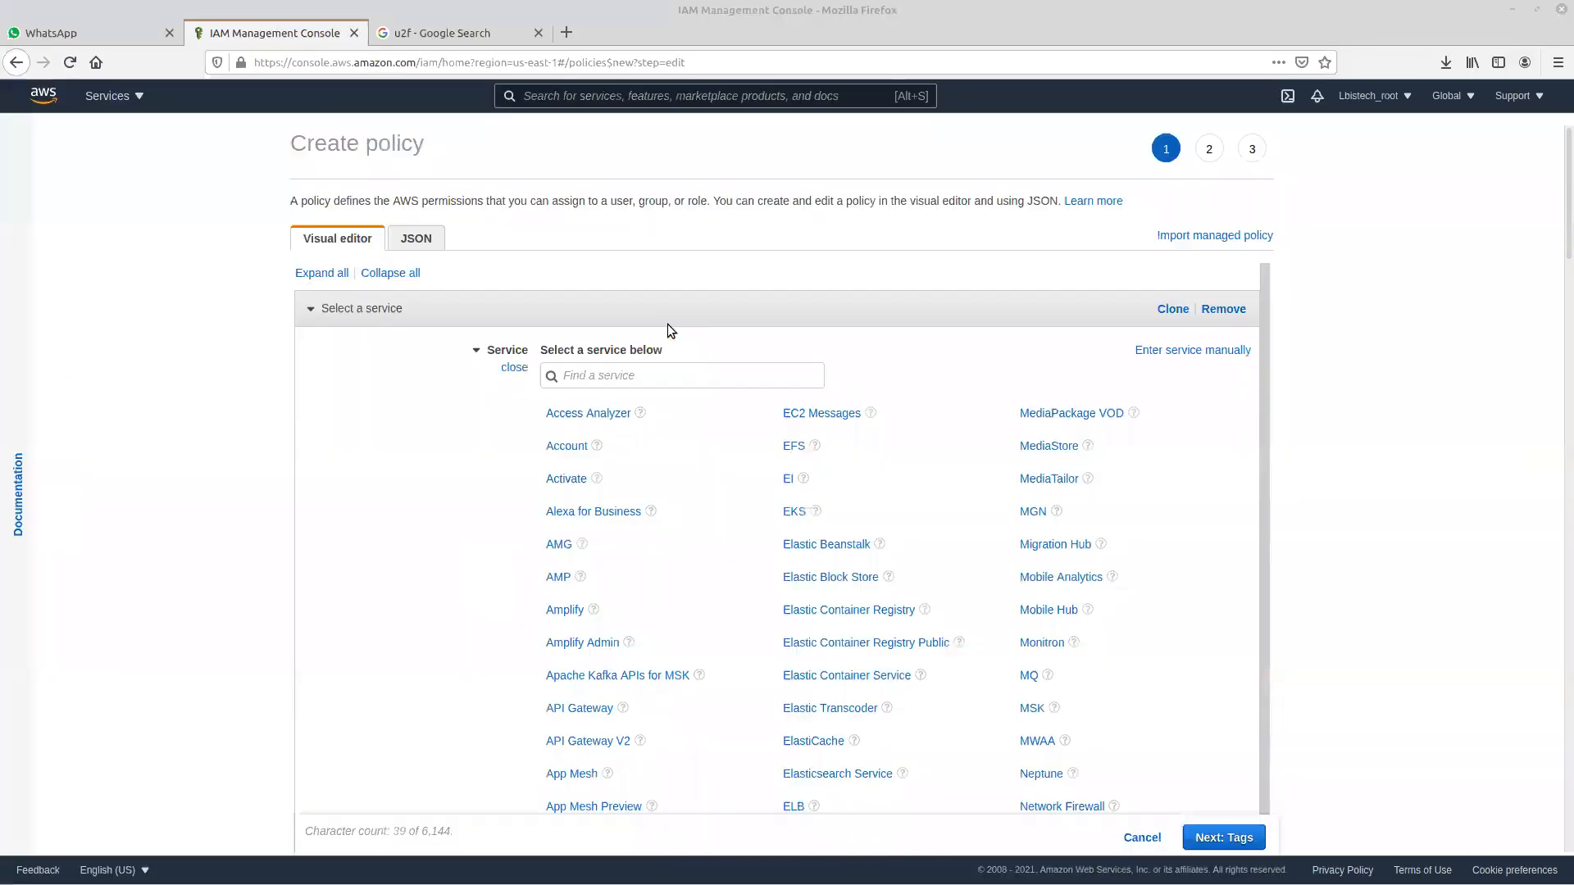
# Search 'iam', choose IAM as the policy's service, and expand the Write access level.
pyautogui.click(697, 377)
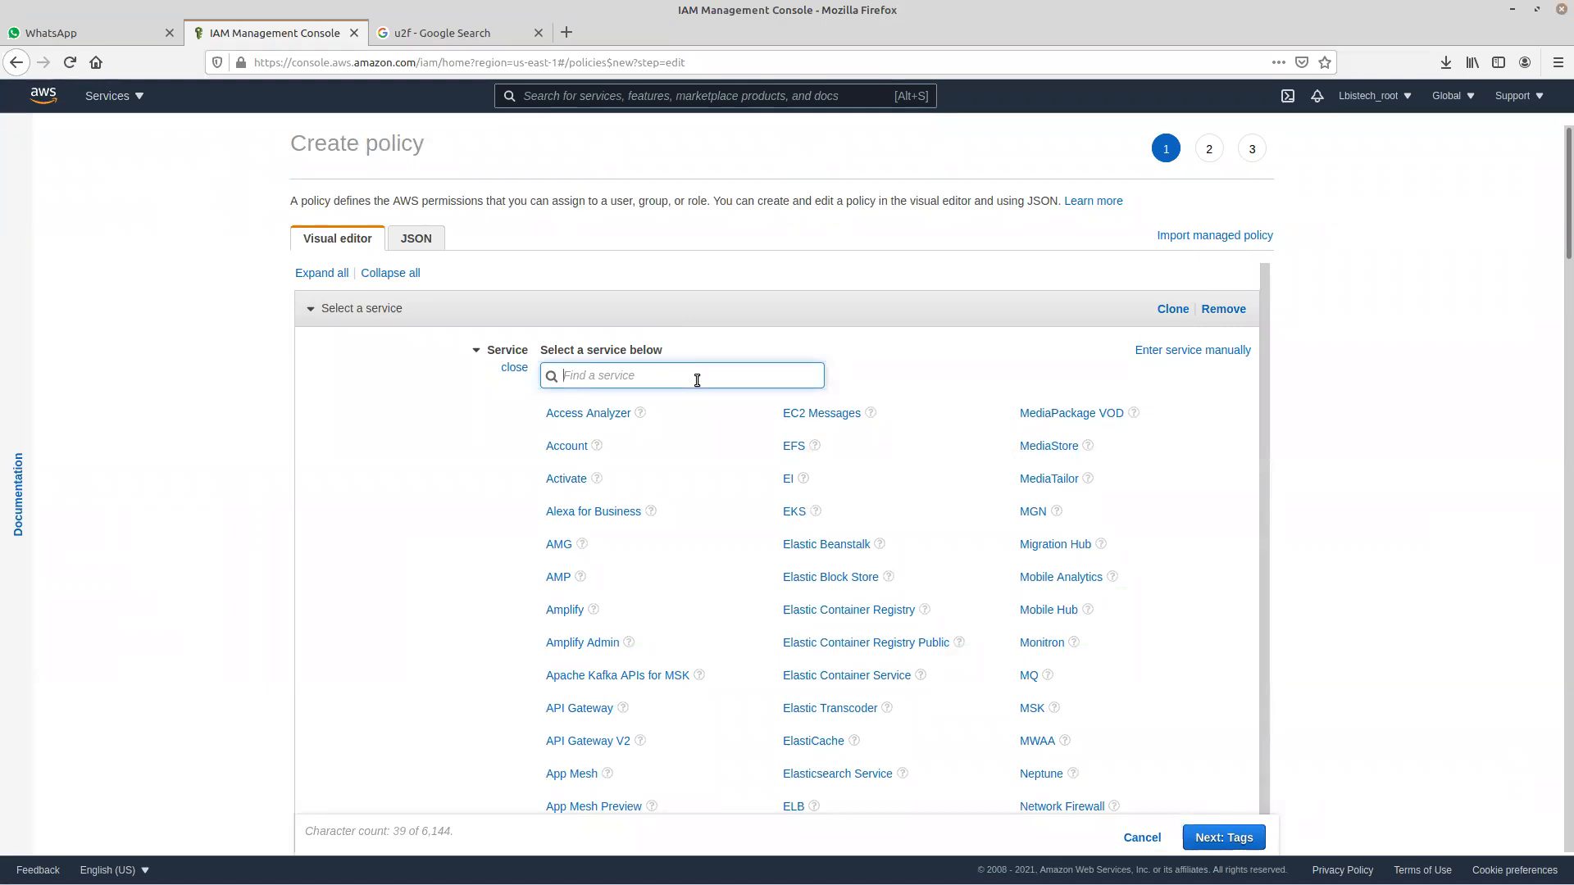
pyautogui.write('iam')
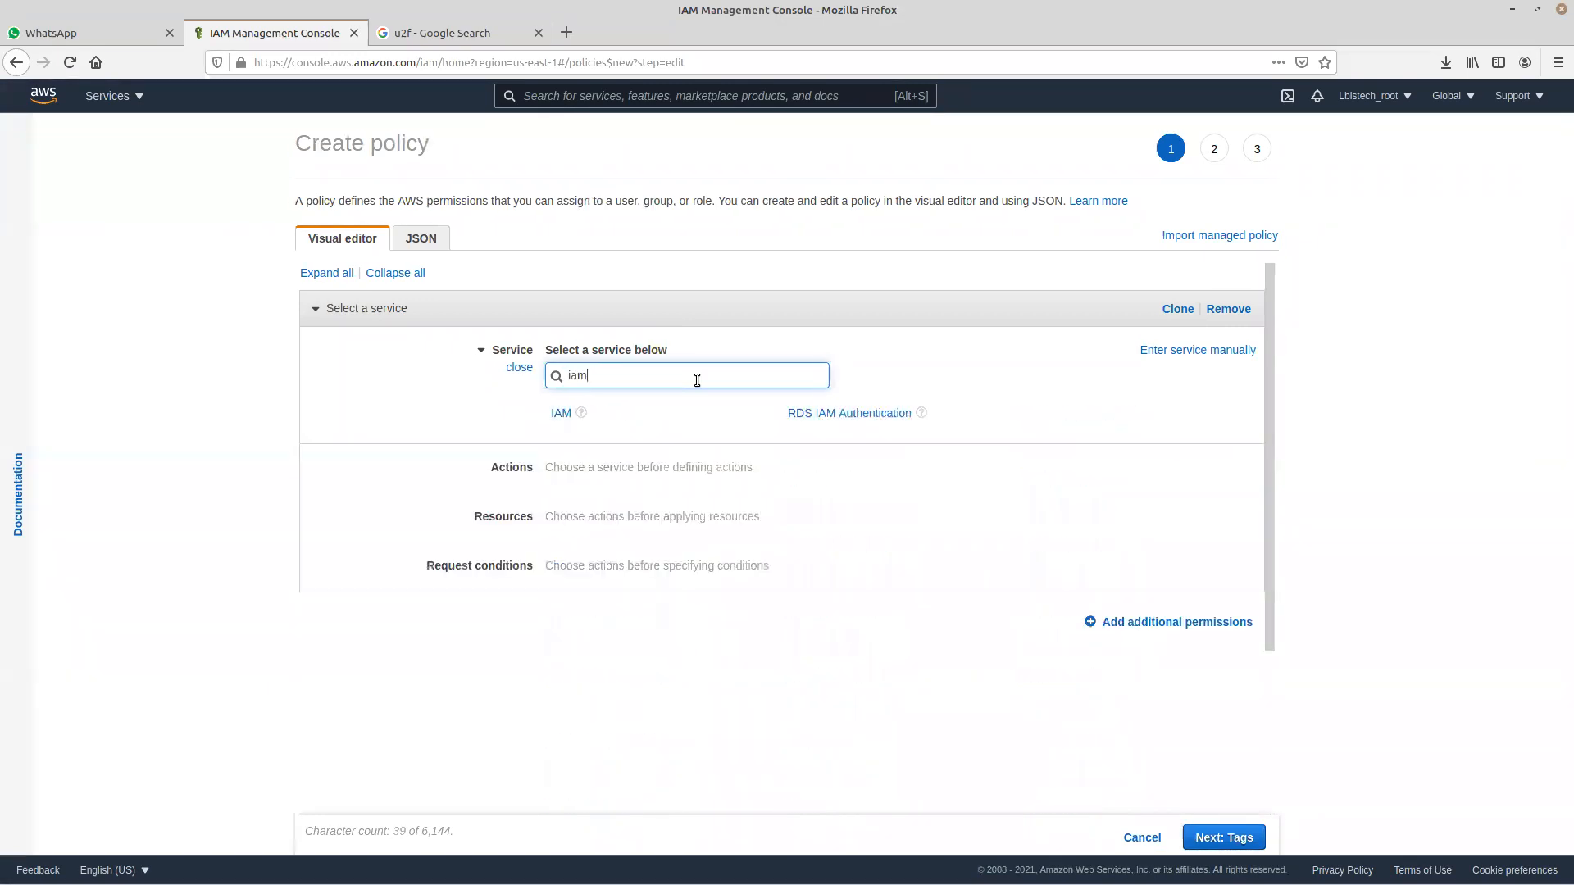
pyautogui.click(543, 413)
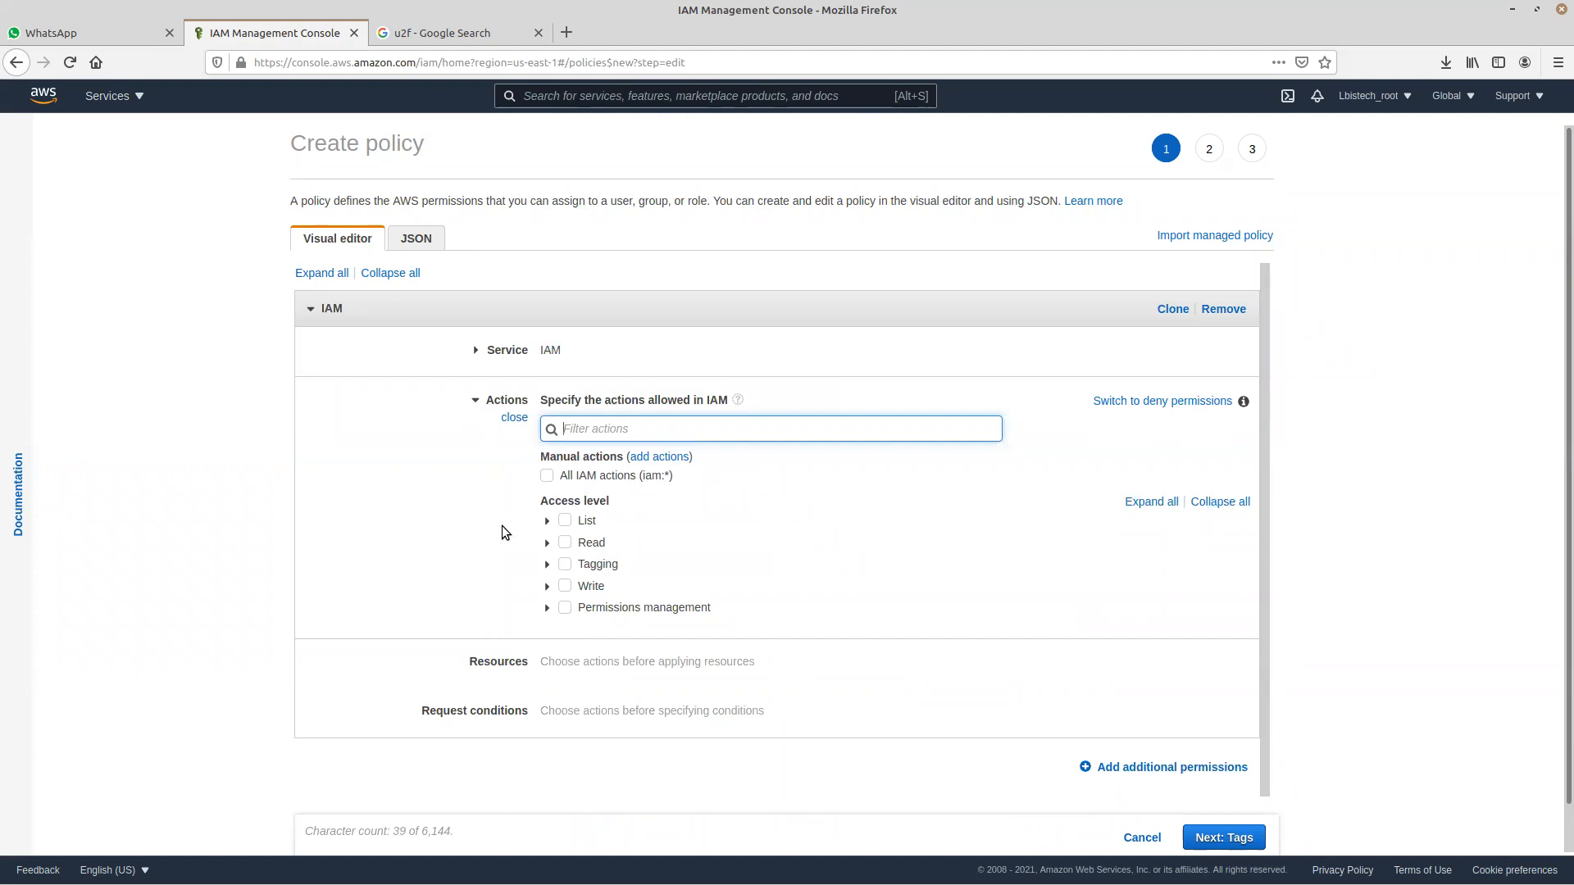
pyautogui.click(534, 587)
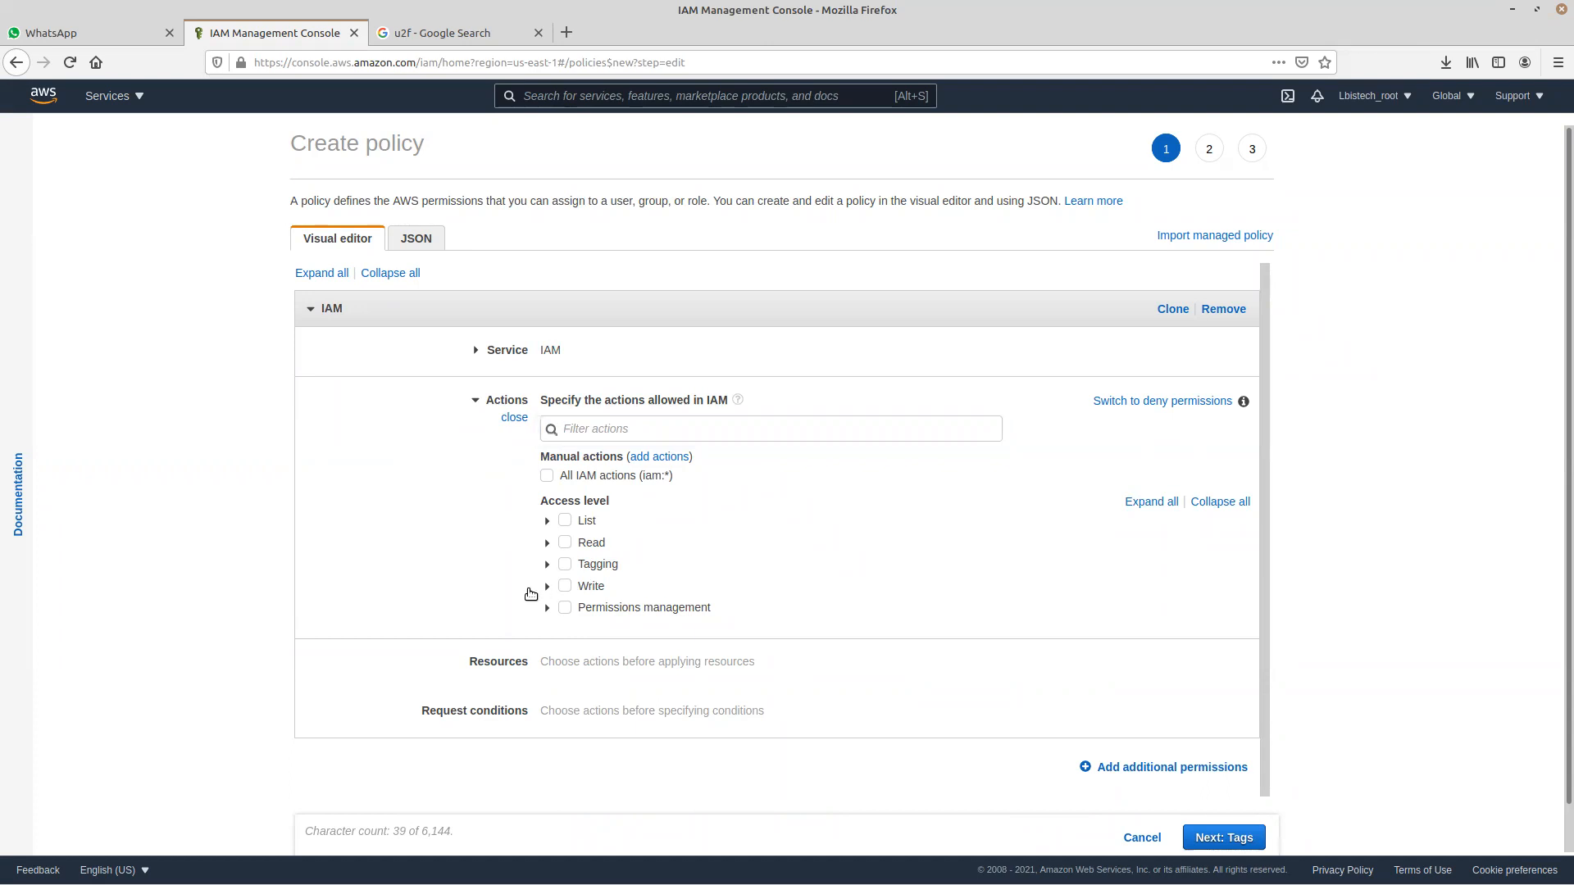
pyautogui.click(547, 585)
pyautogui.scroll(-4, 480, 602)
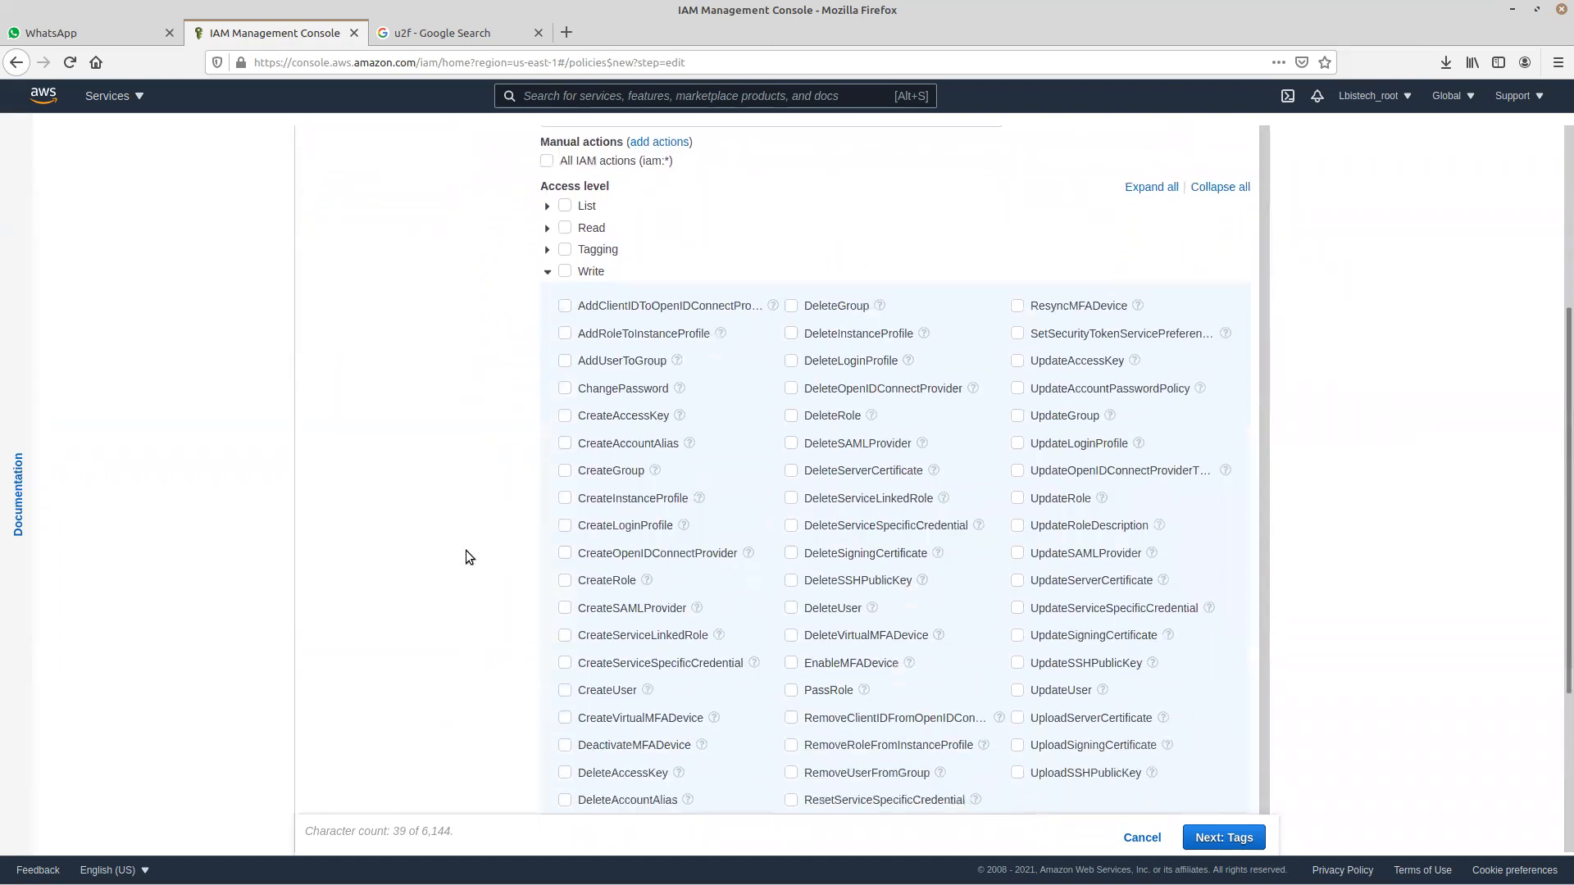
# Find 'MFA' on the page and allow CreateVirtualMFADevice, EnableMFADevice and ResyncMFADevice.
pyautogui.hotkey('ctrl', 'f')
pyautogui.write('MFA')
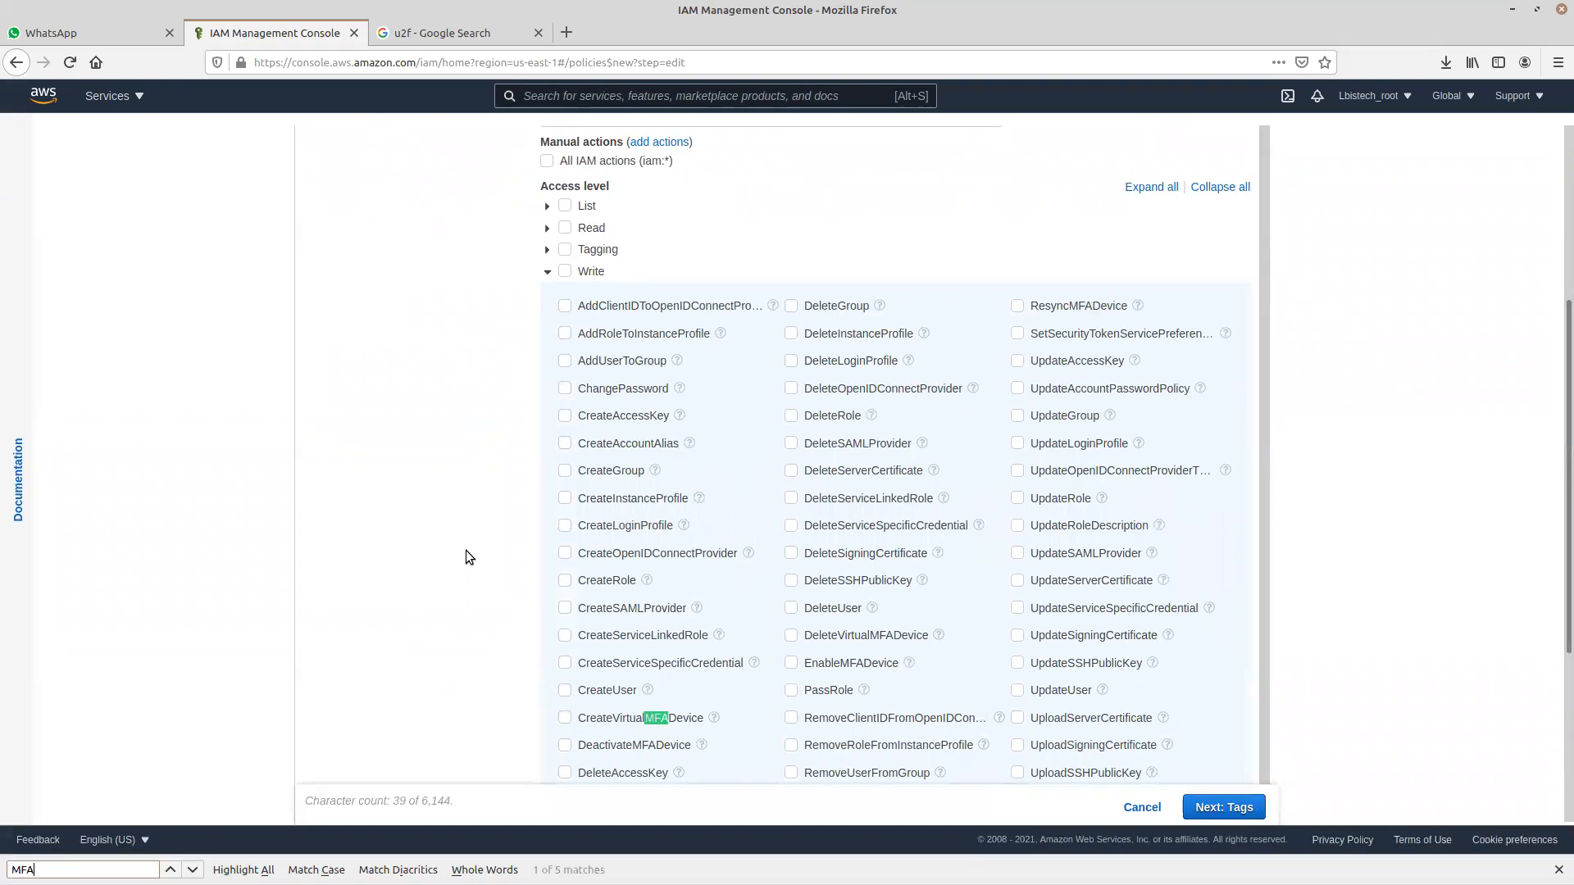
pyautogui.scroll(-1, 484, 558)
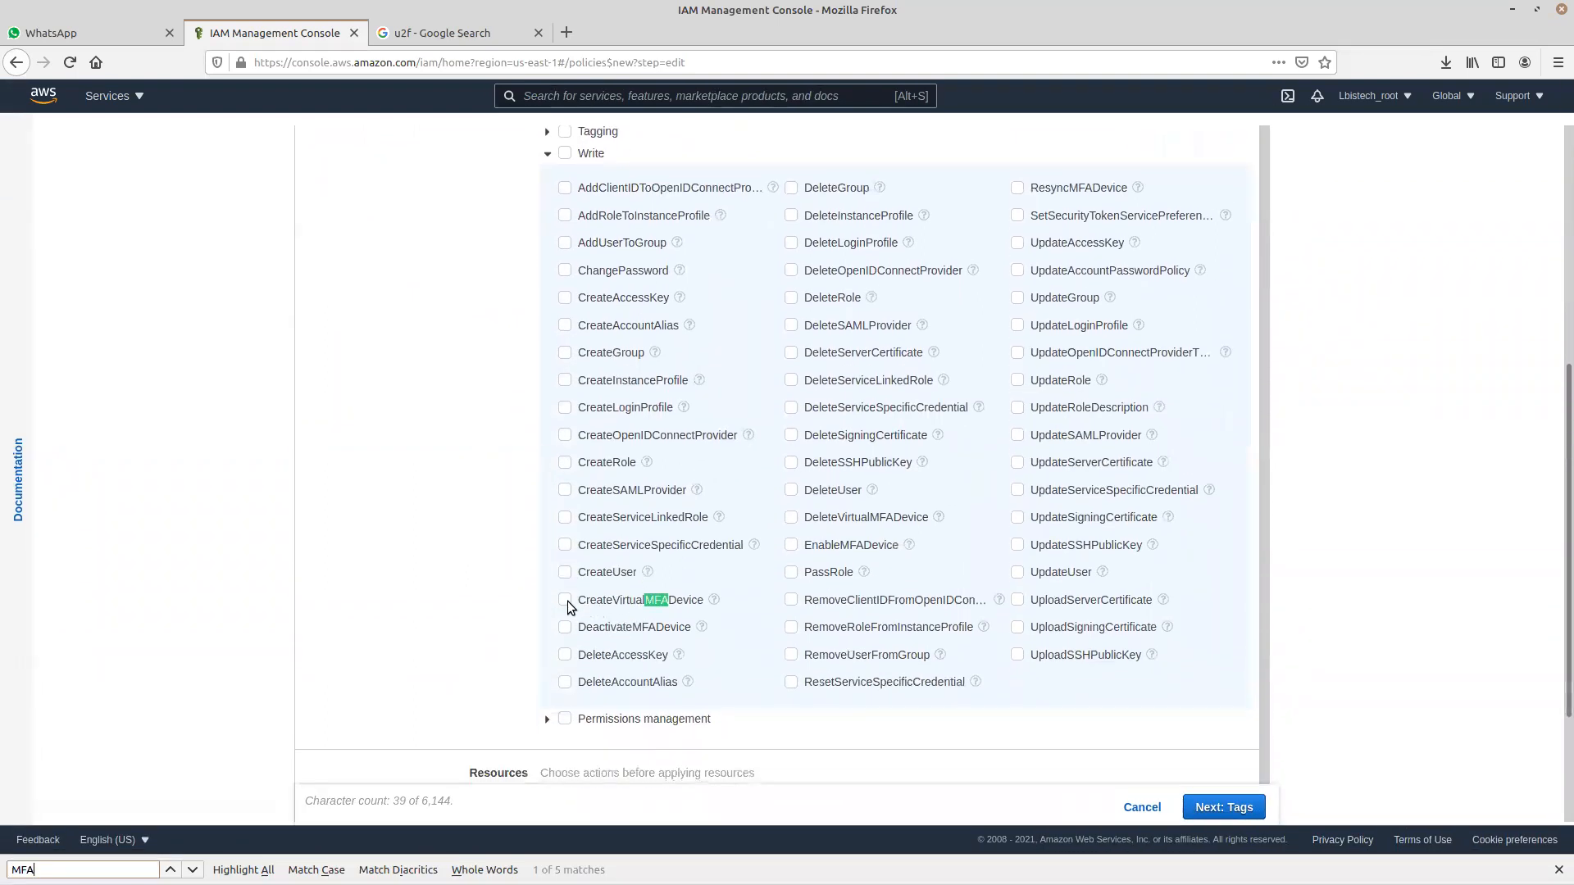
pyautogui.click(565, 601)
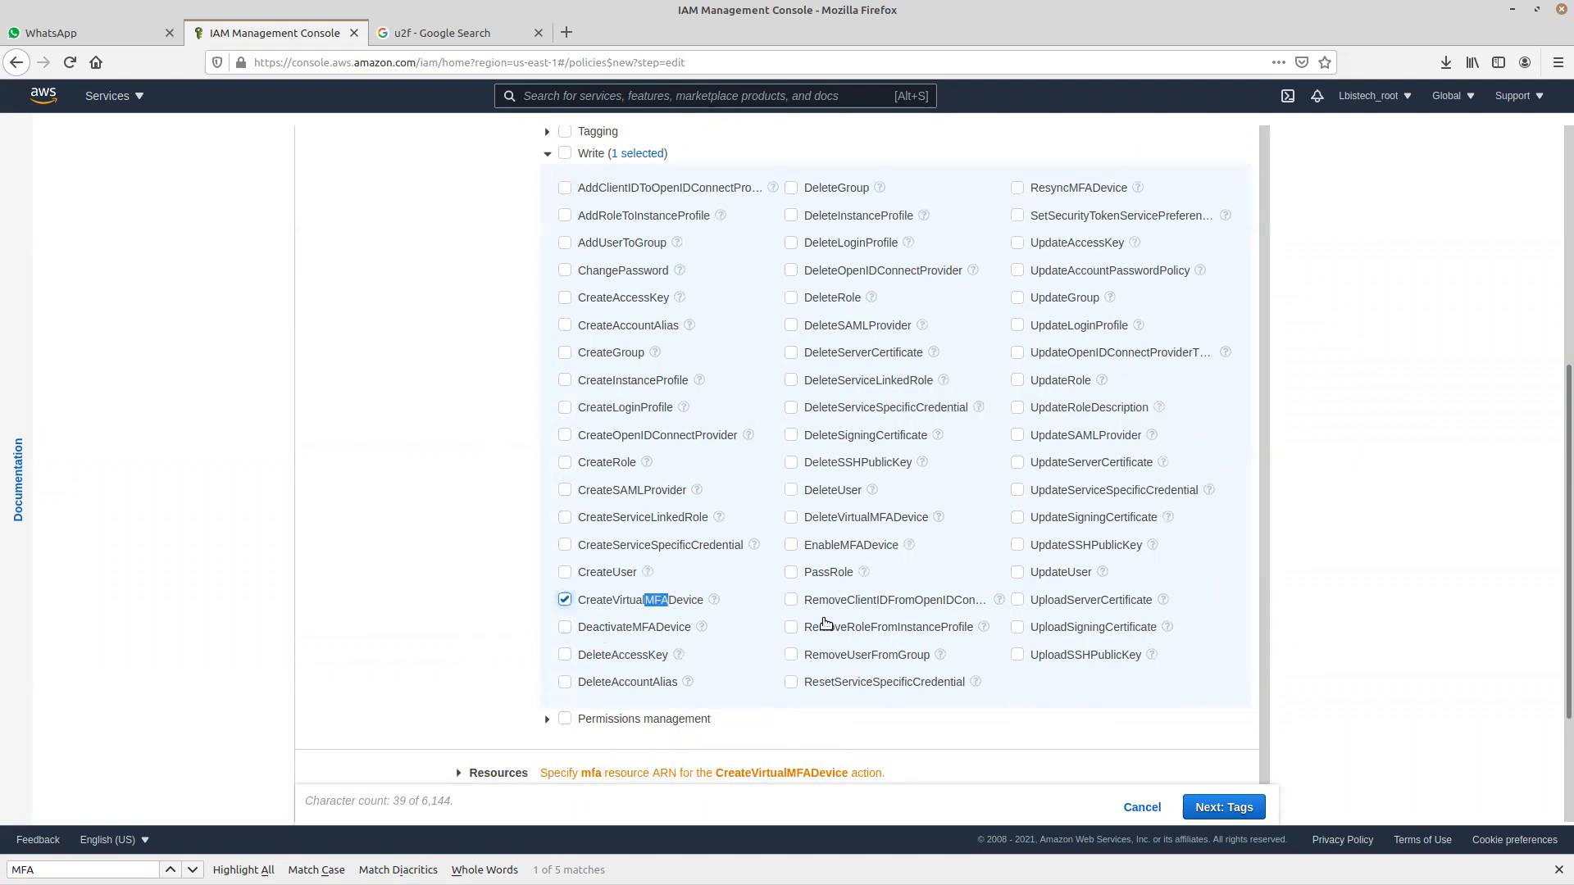
pyautogui.click(192, 870)
pyautogui.click(191, 870)
pyautogui.click(192, 869)
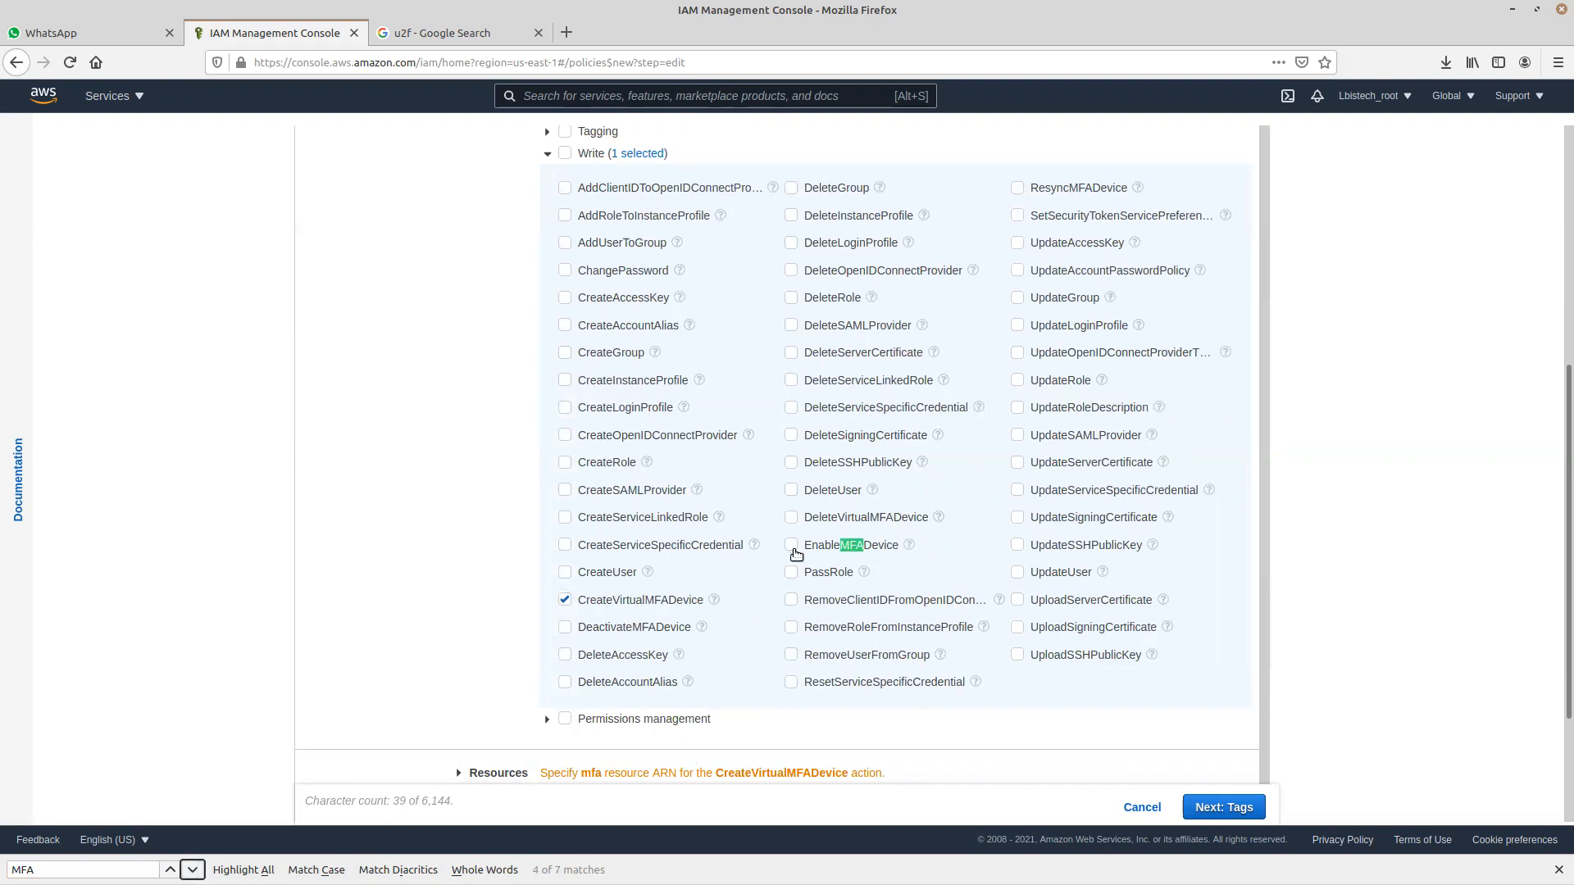
pyautogui.click(792, 546)
pyautogui.click(192, 870)
pyautogui.click(1018, 188)
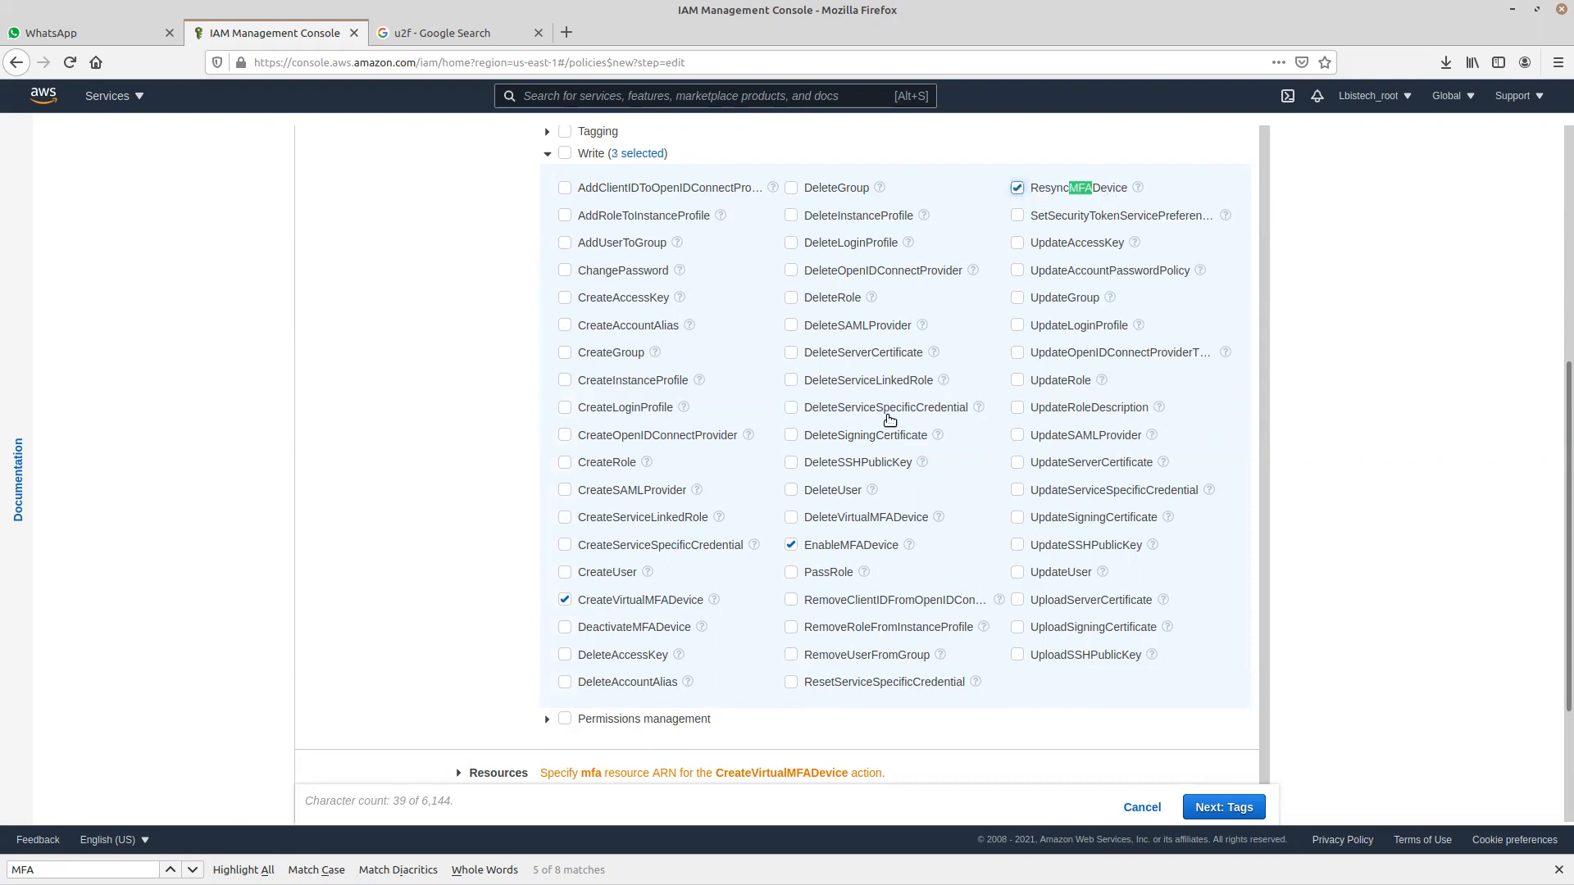
pyautogui.click(192, 870)
pyautogui.click(1368, 546)
# Scroll down the policy form and close the private console window.
pyautogui.scroll(-1, 1261, 416)
pyautogui.scroll(-1, 1262, 416)
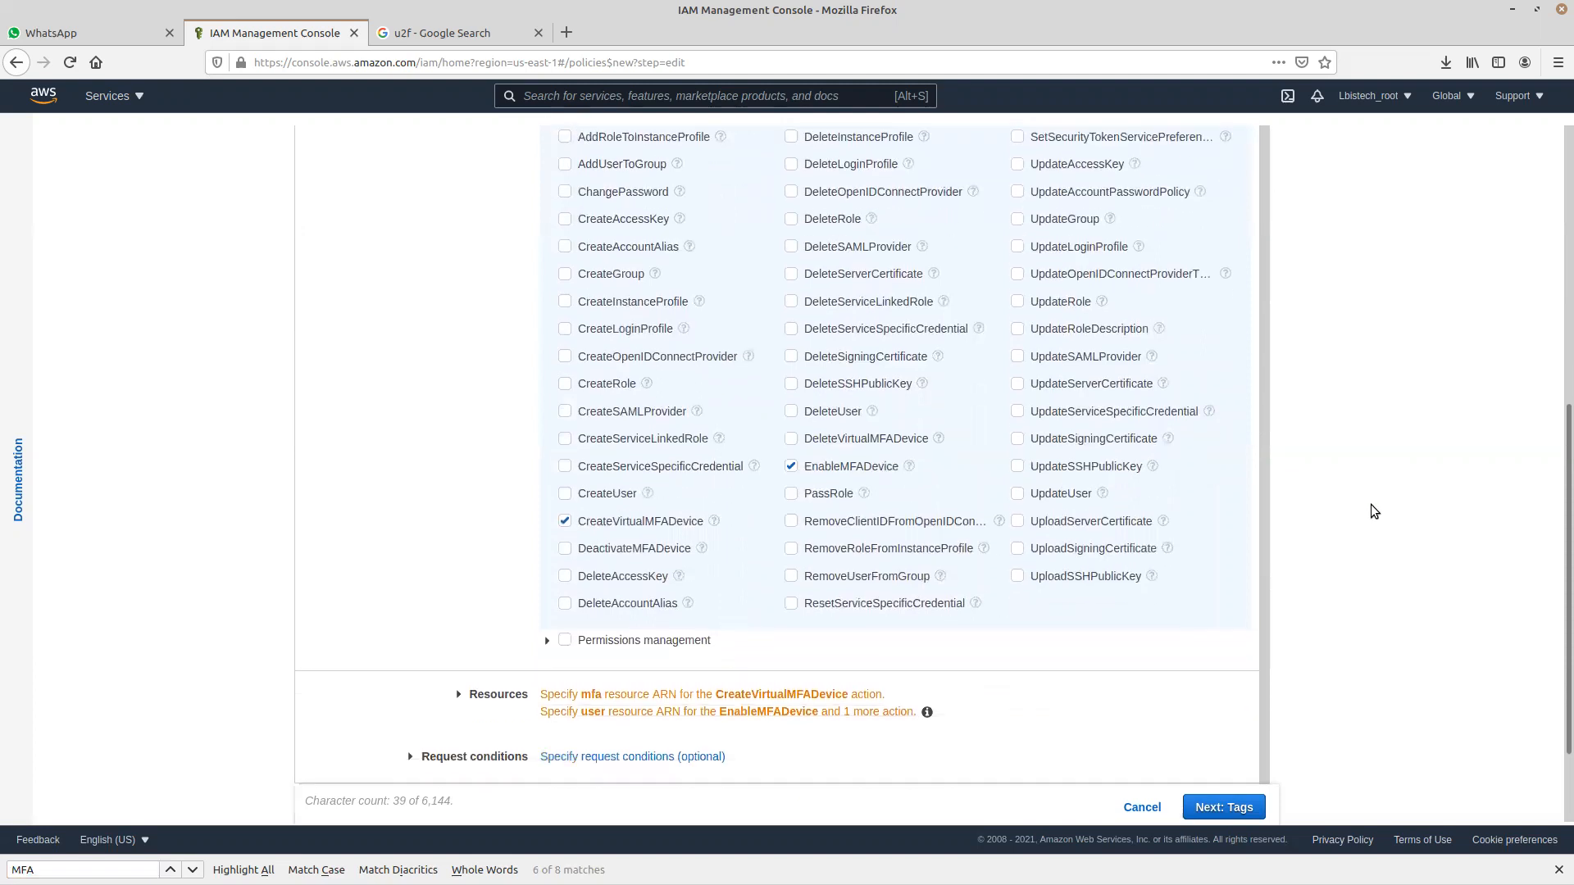
pyautogui.scroll(-2, 1374, 512)
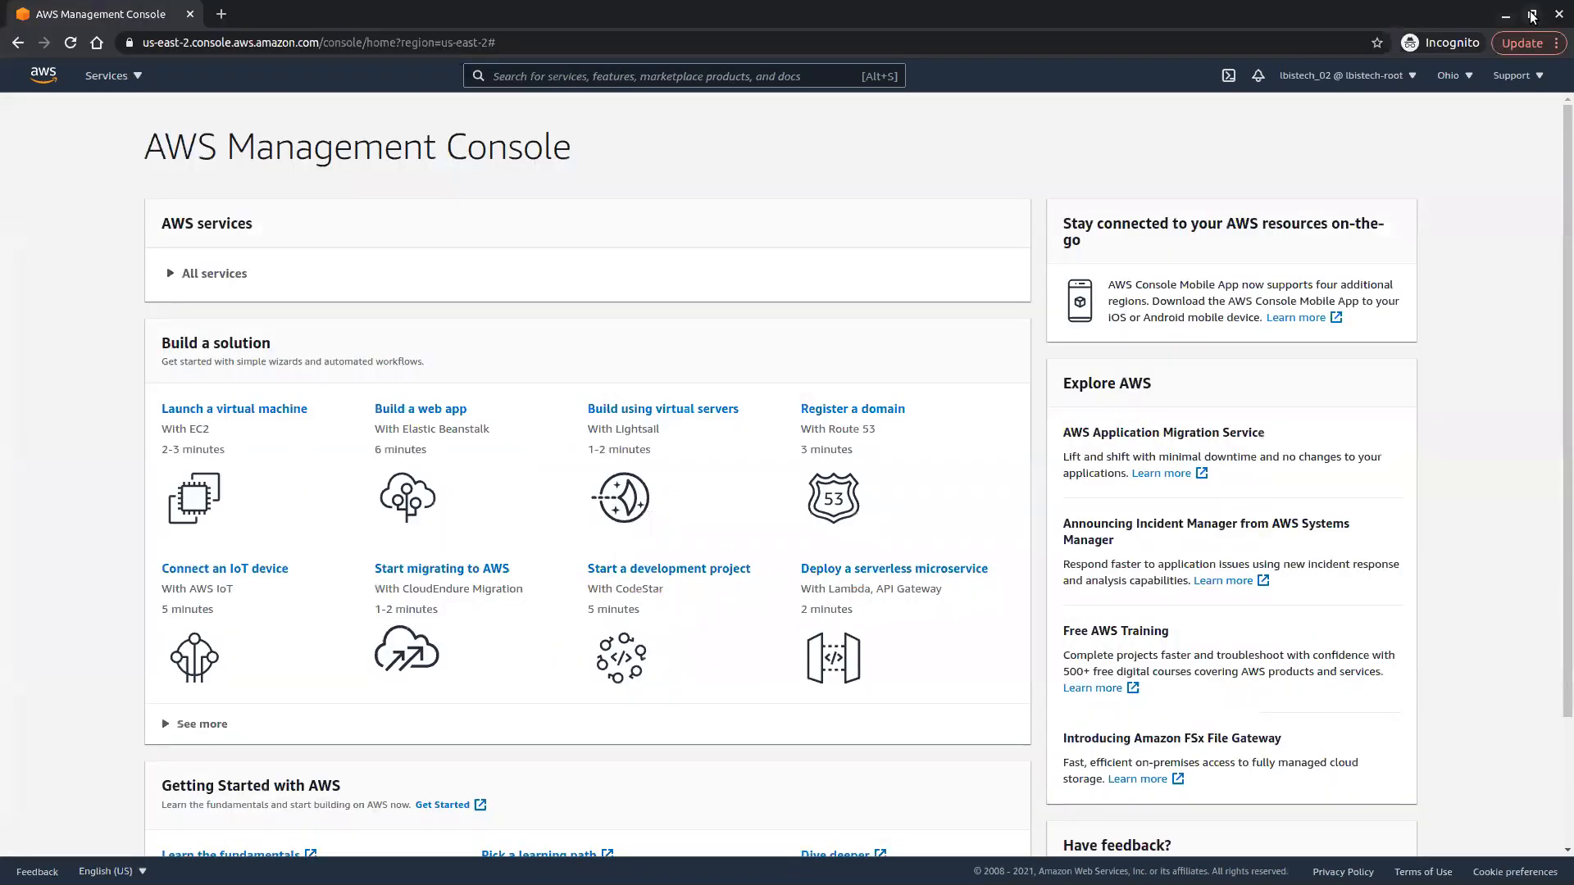
pyautogui.click(1507, 17)
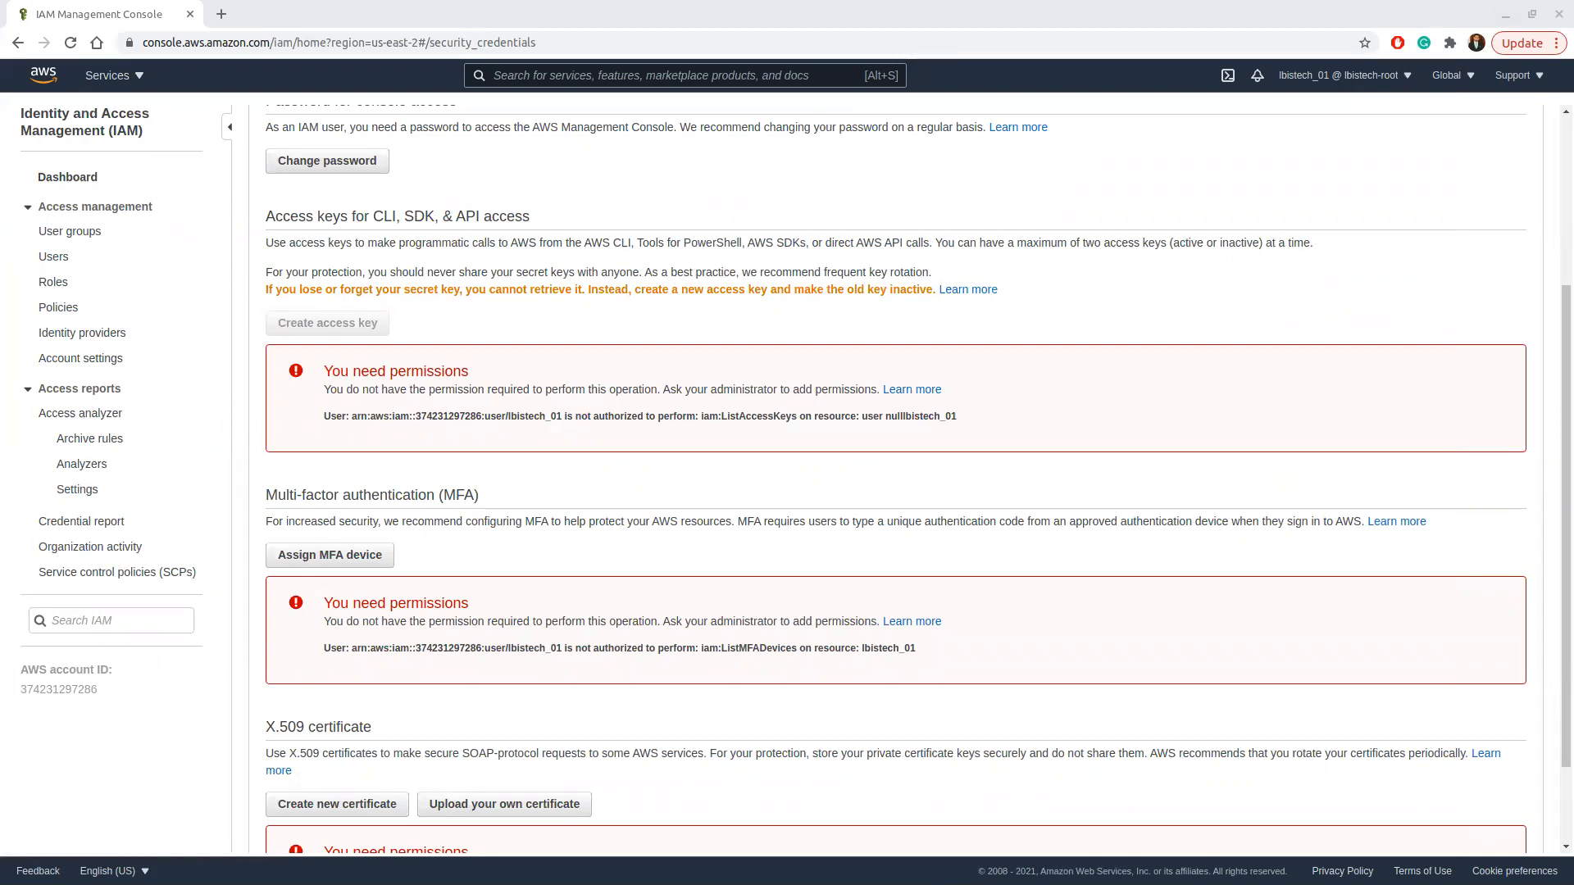
# Open IAM in a new browser tab and close the Google search tab.
pyautogui.click(1507, 16)
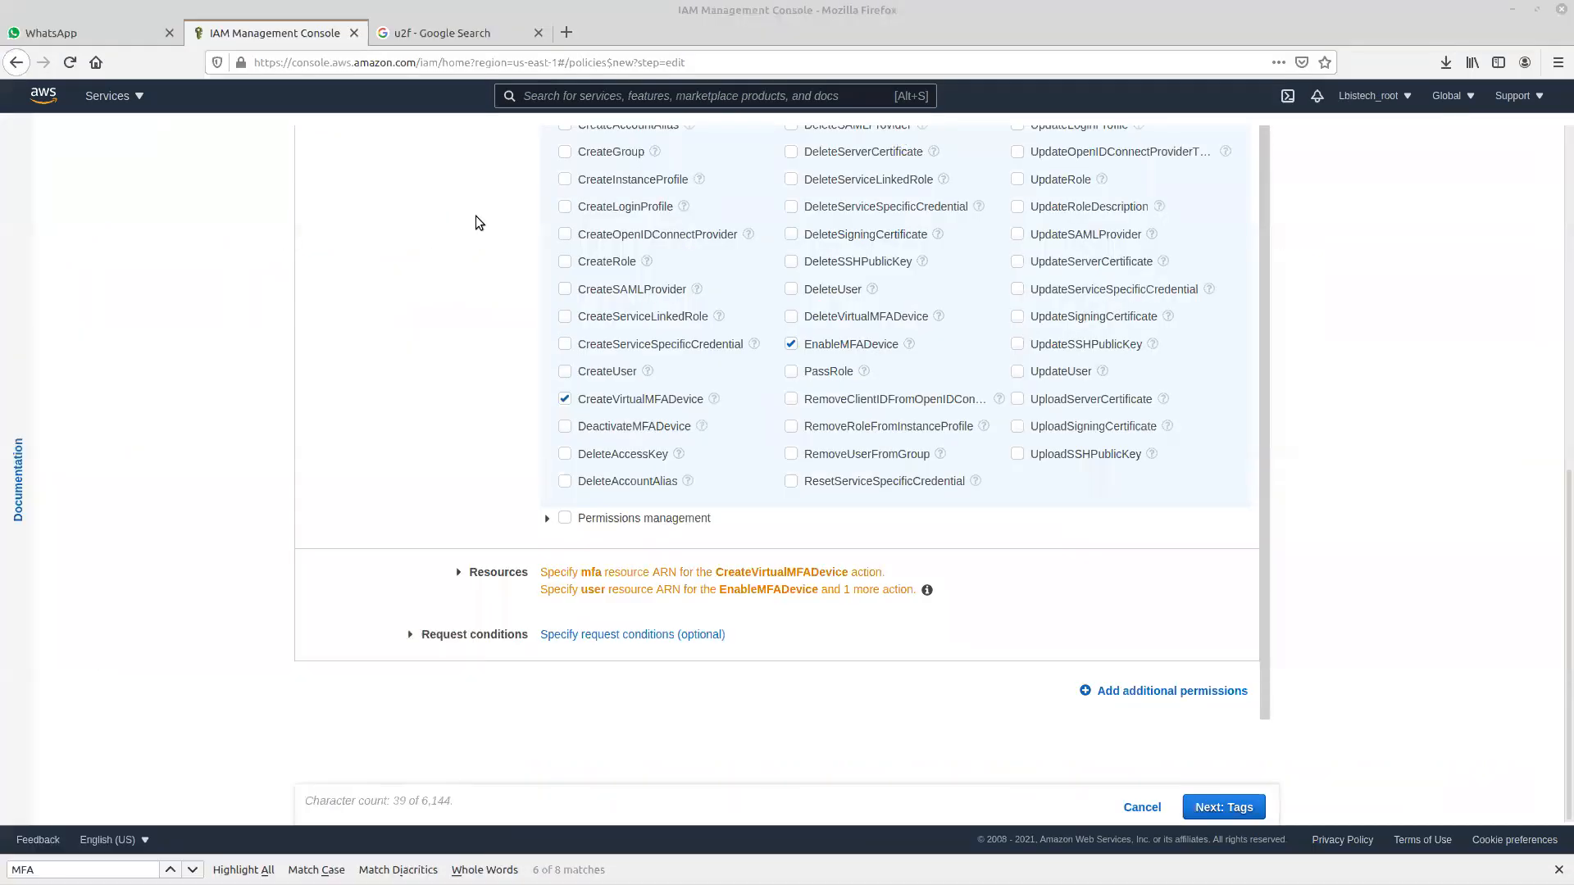
pyautogui.click(107, 96)
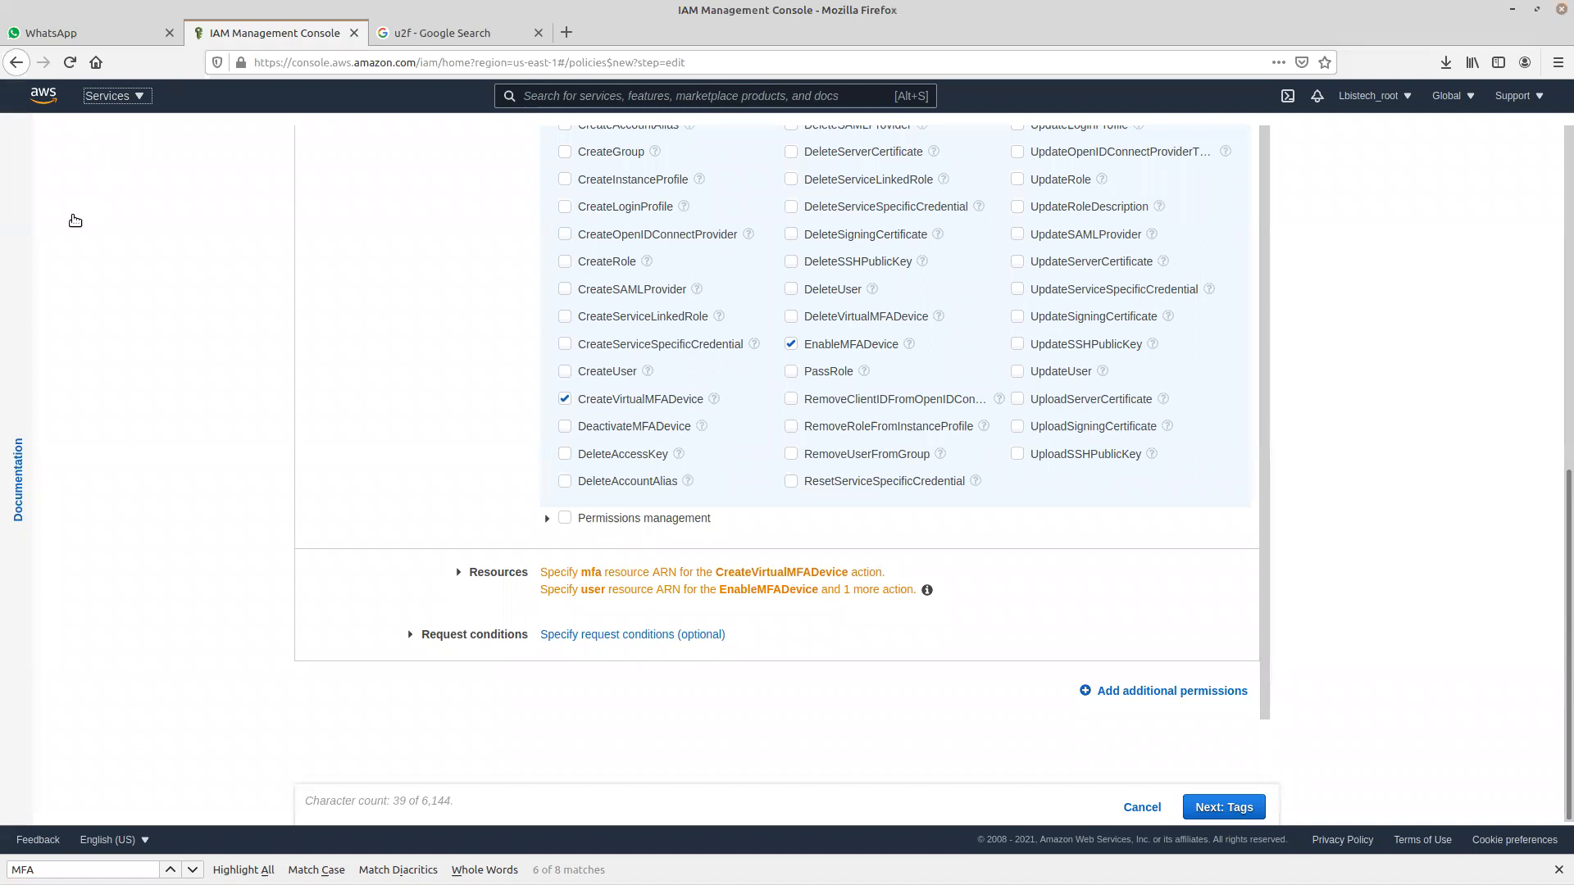
pyautogui.middleClick(91, 253)
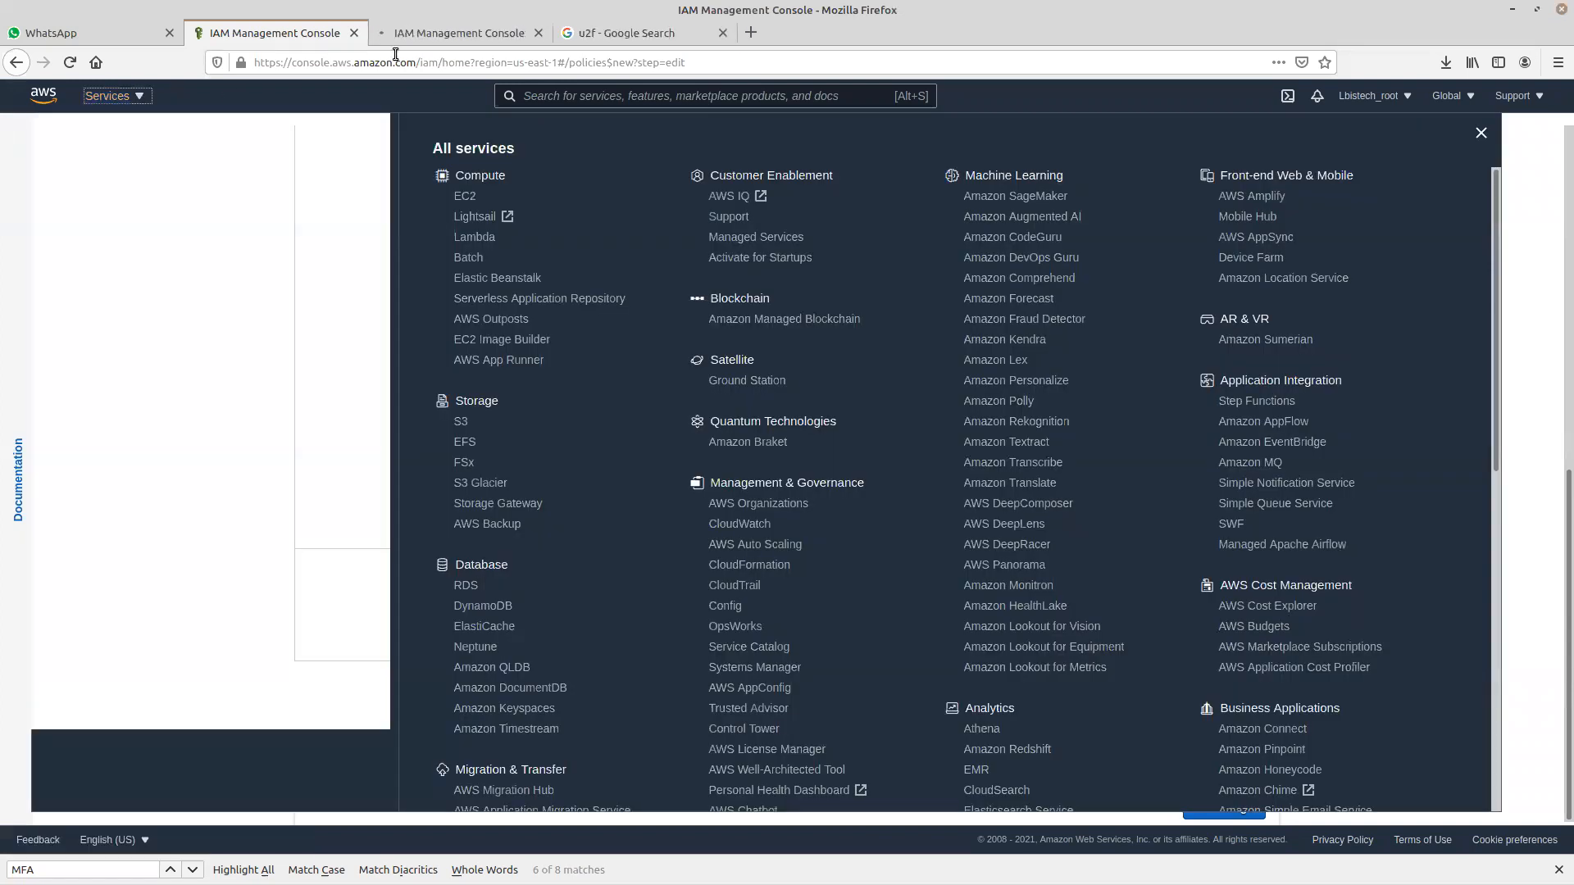
pyautogui.click(420, 32)
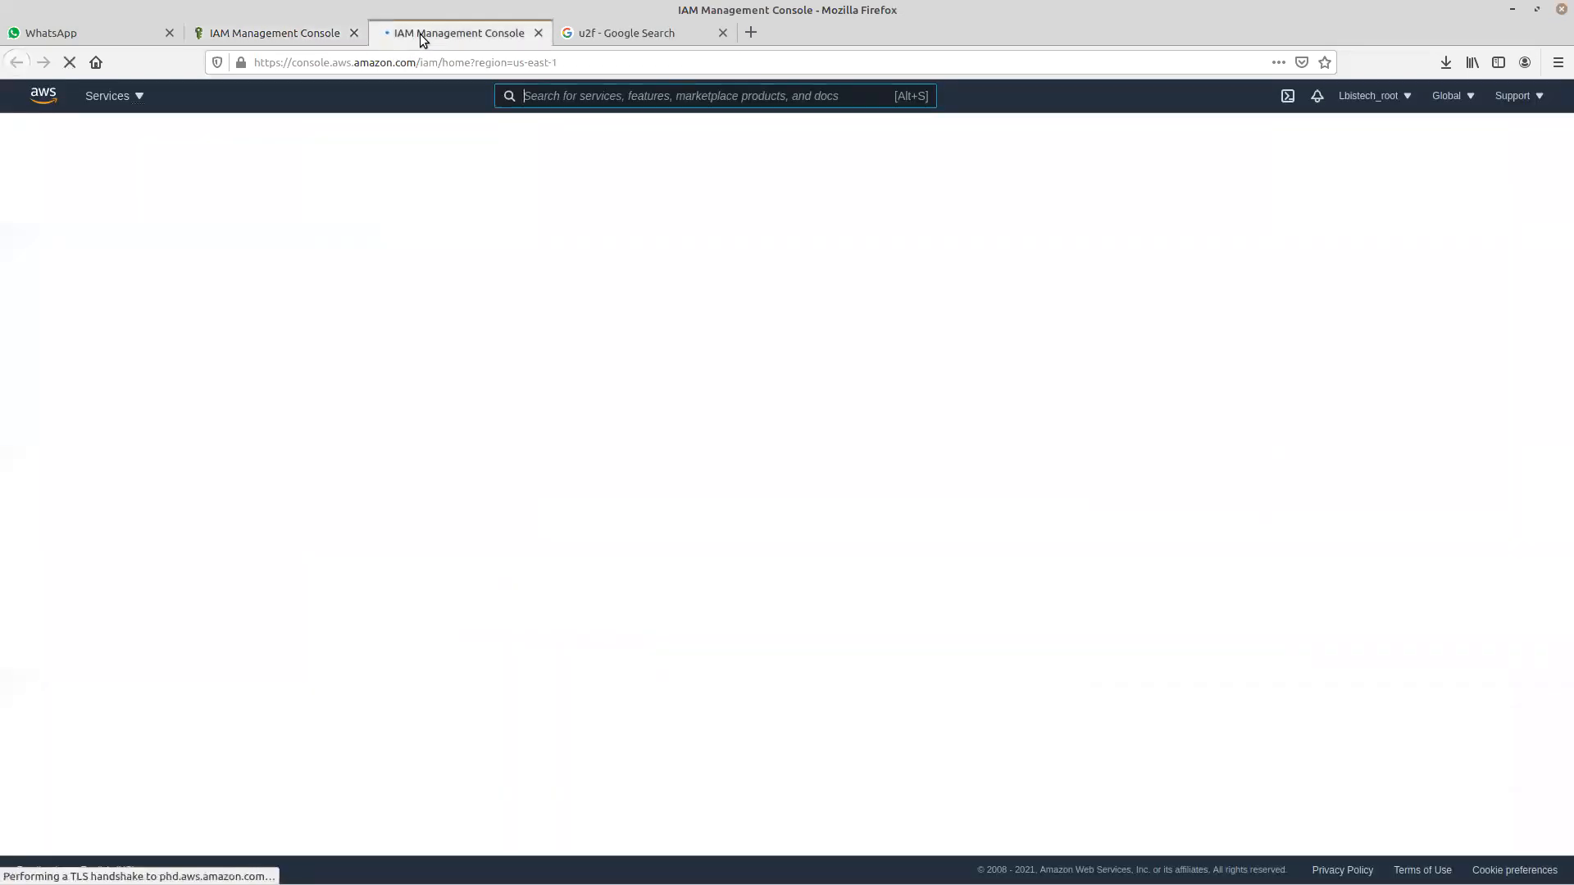
pyautogui.middleClick(623, 32)
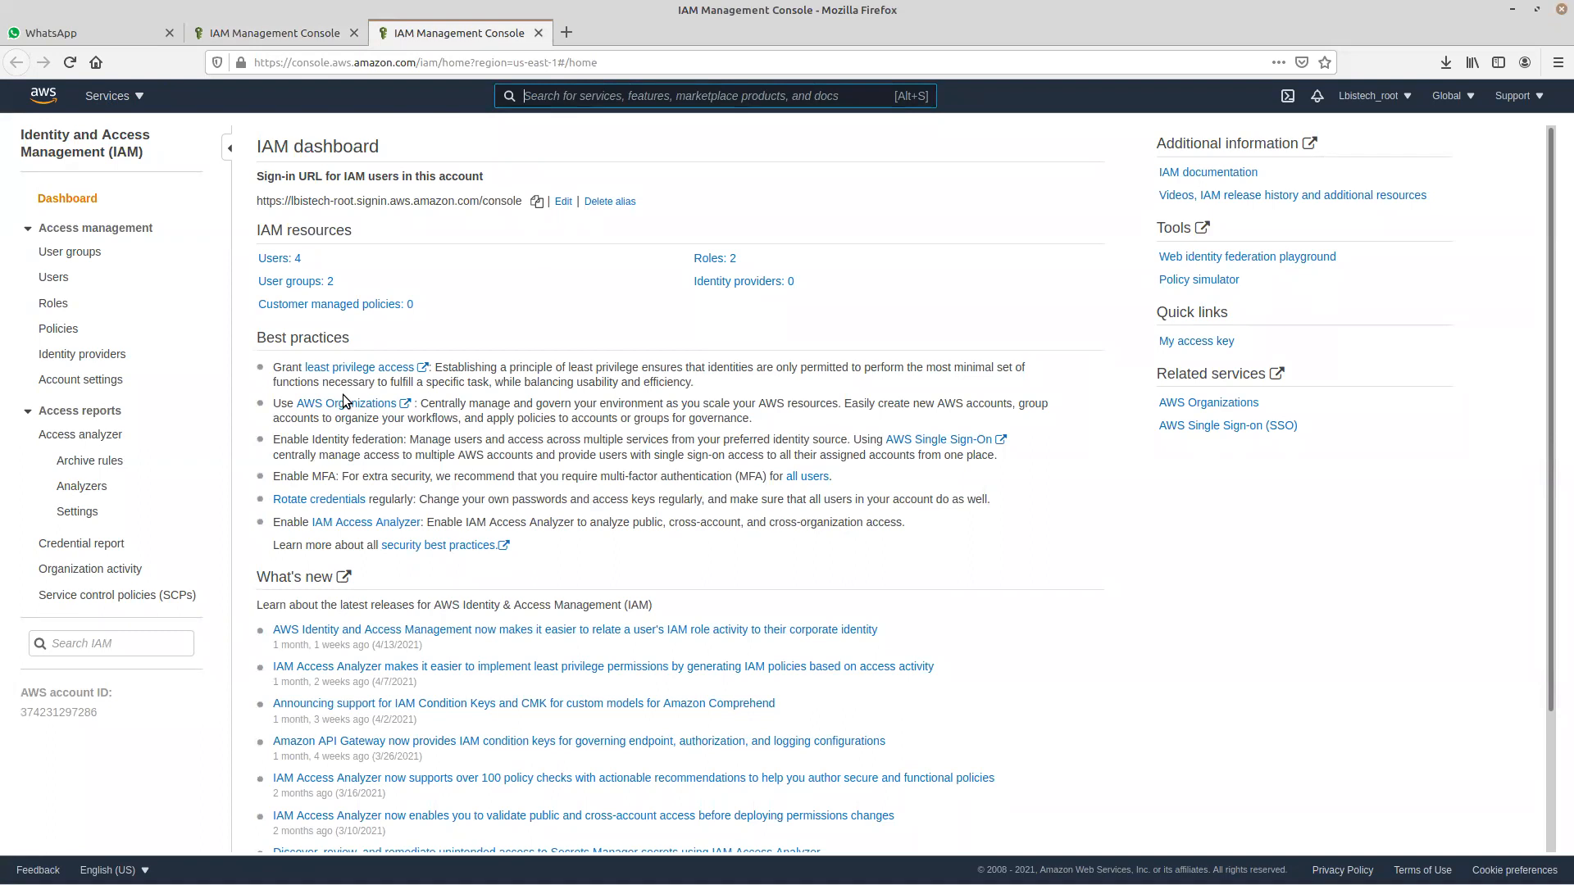
# Copy lbistech_01's User ARN from its Summary page and return to the policy tab.
pyautogui.click(55, 279)
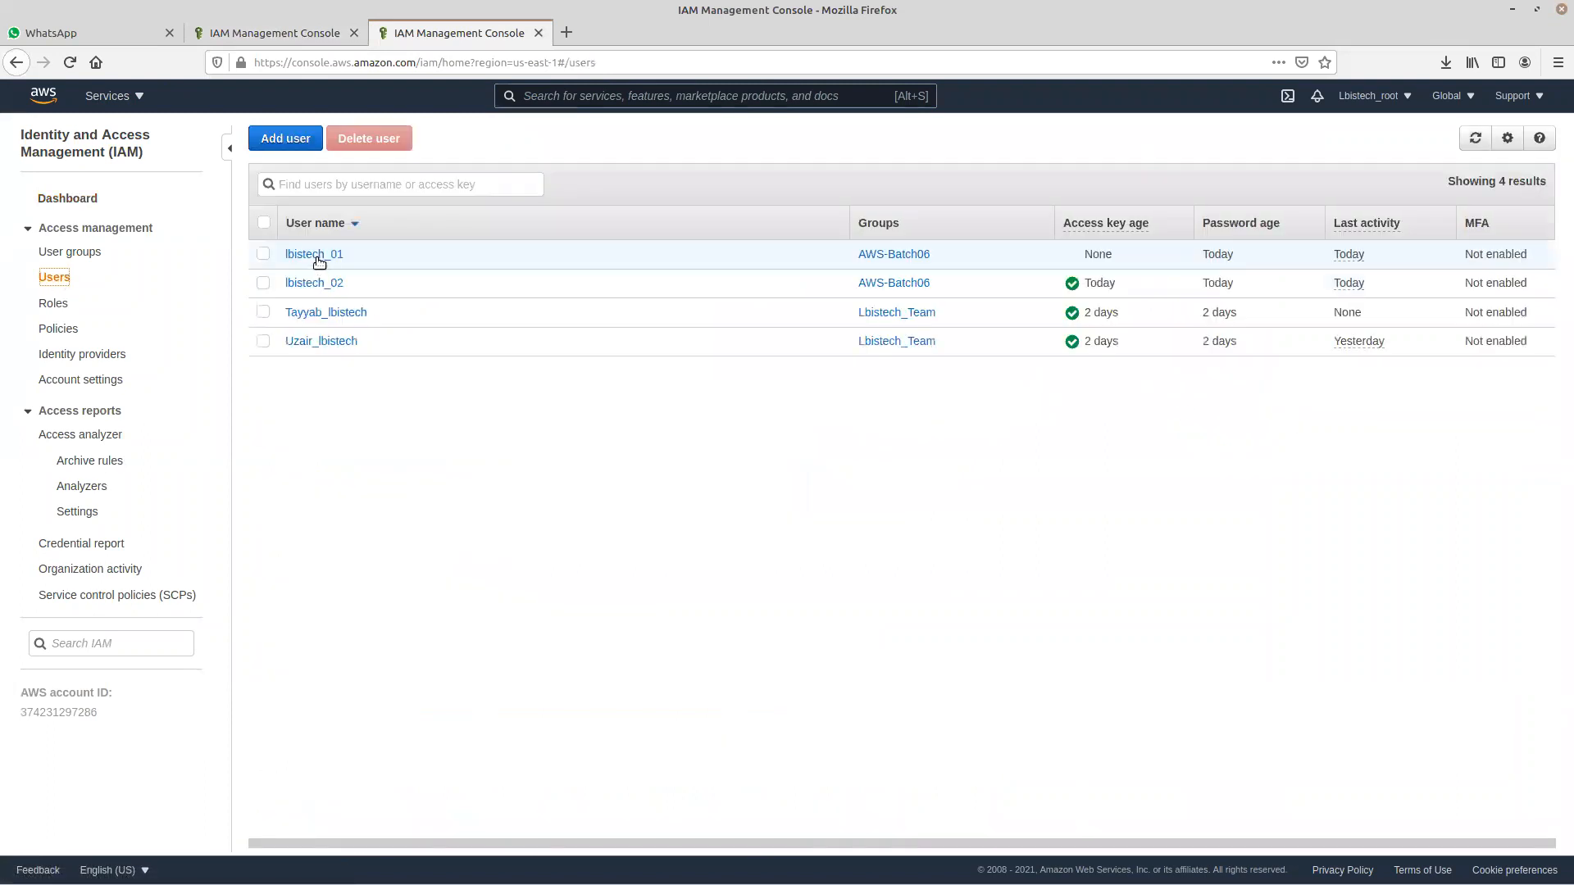
pyautogui.click(312, 256)
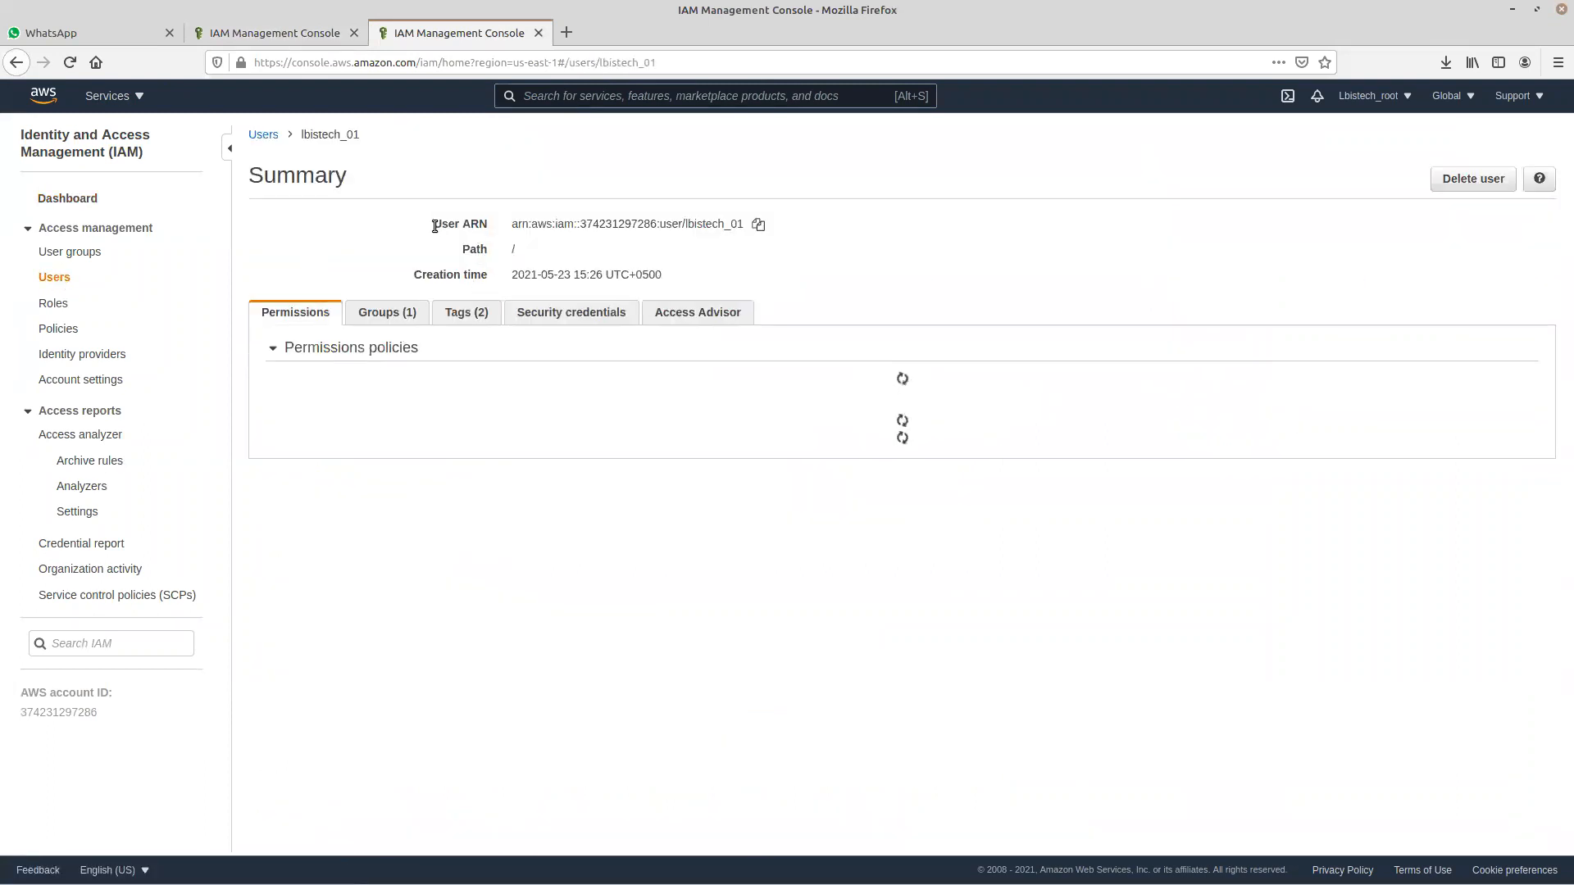
pyautogui.tripleClick(484, 226)
pyautogui.click(518, 228)
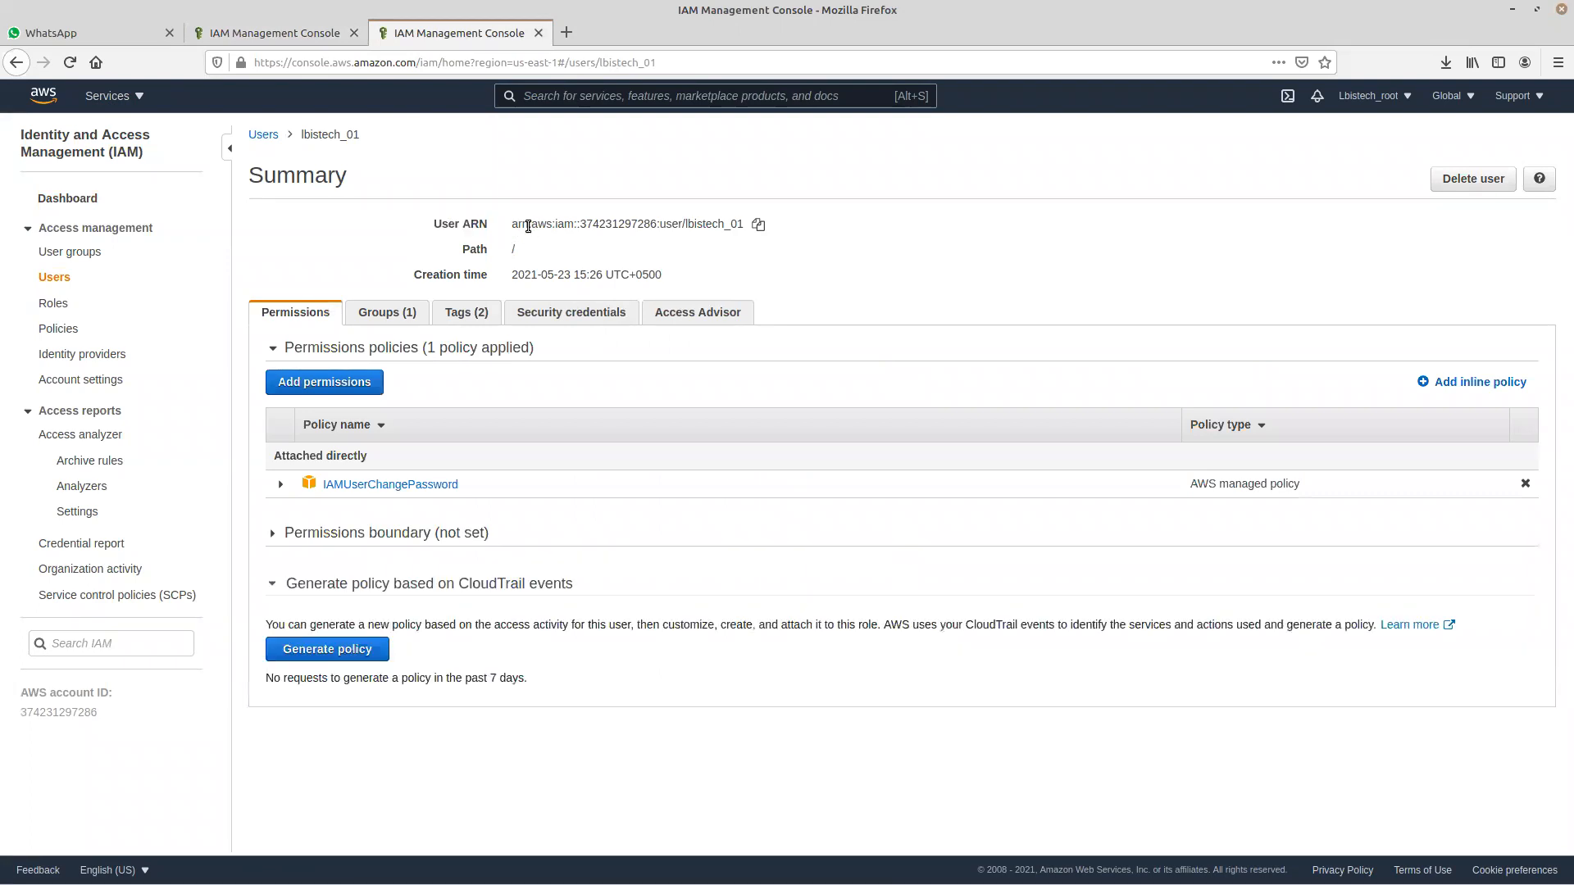
pyautogui.tripleClick(683, 229)
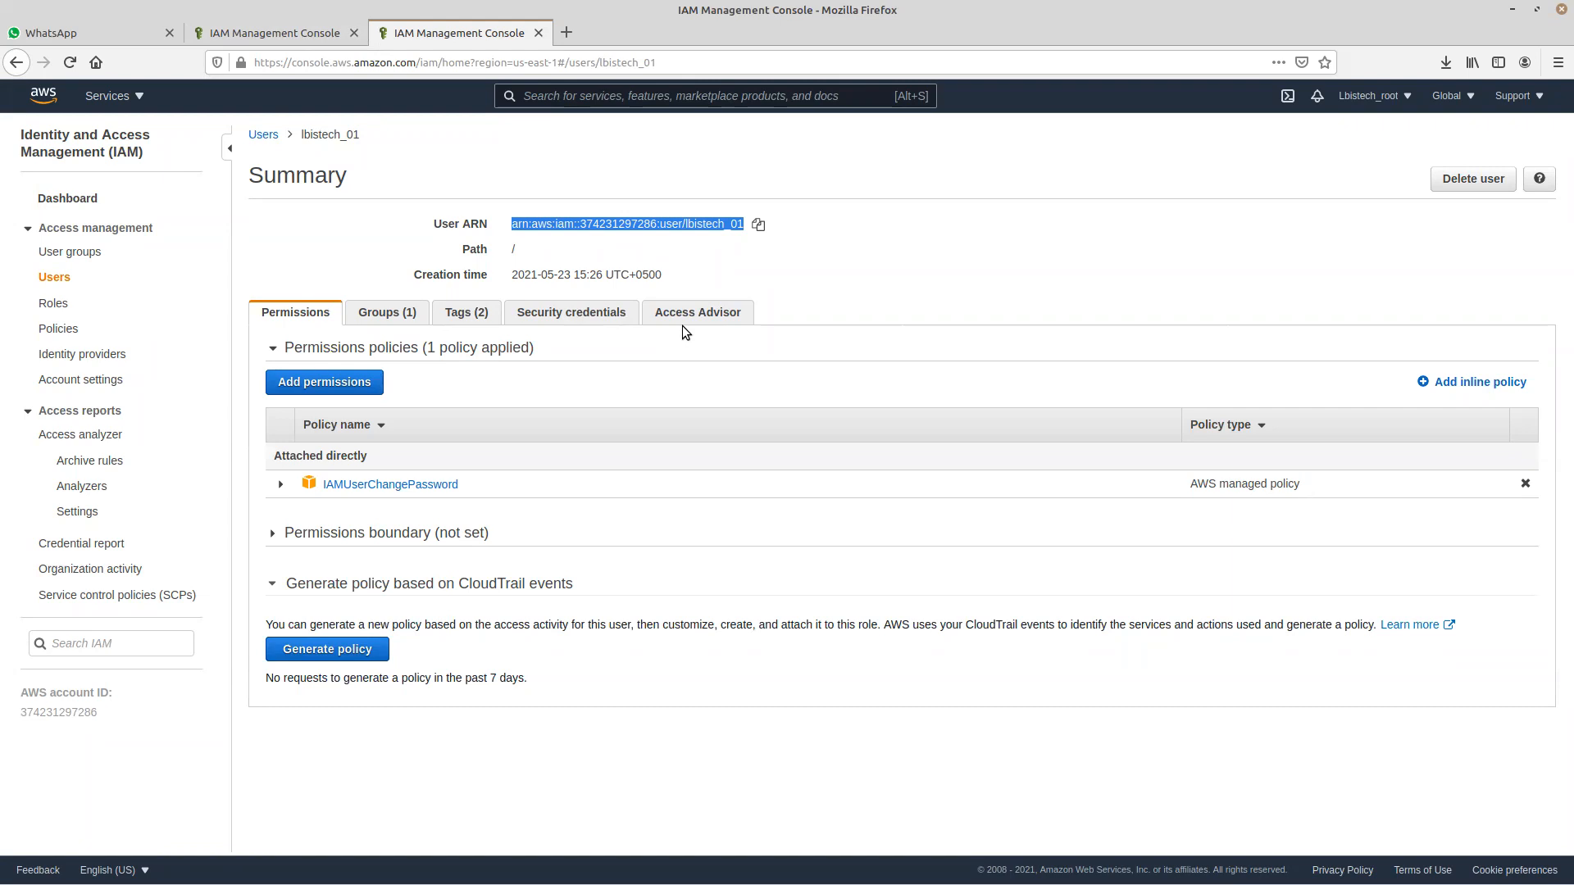
pyautogui.click(758, 225)
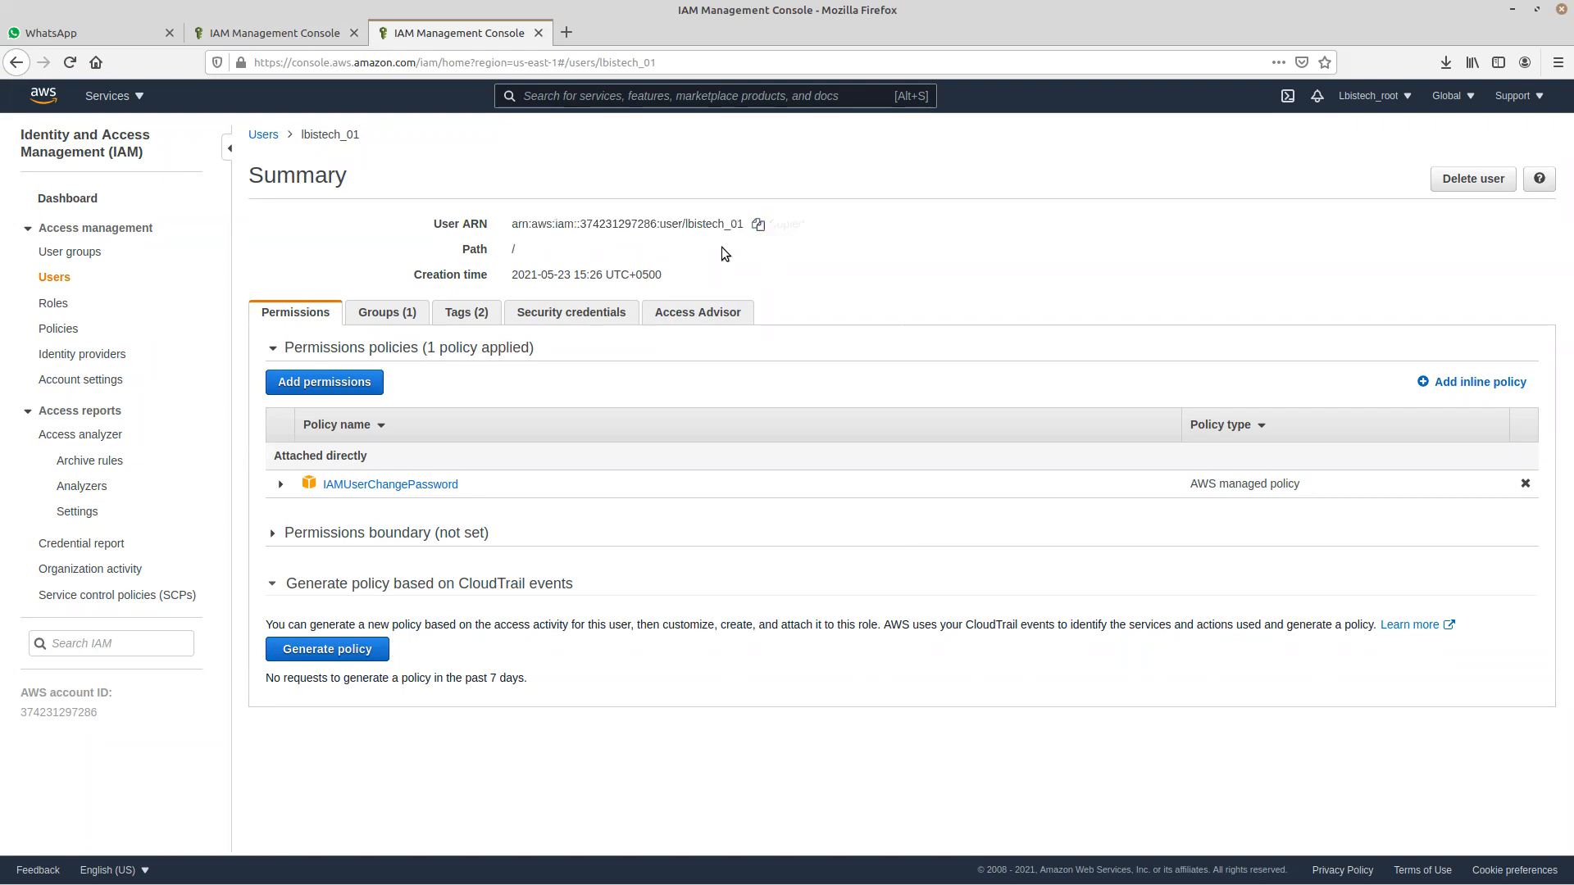
pyautogui.click(275, 33)
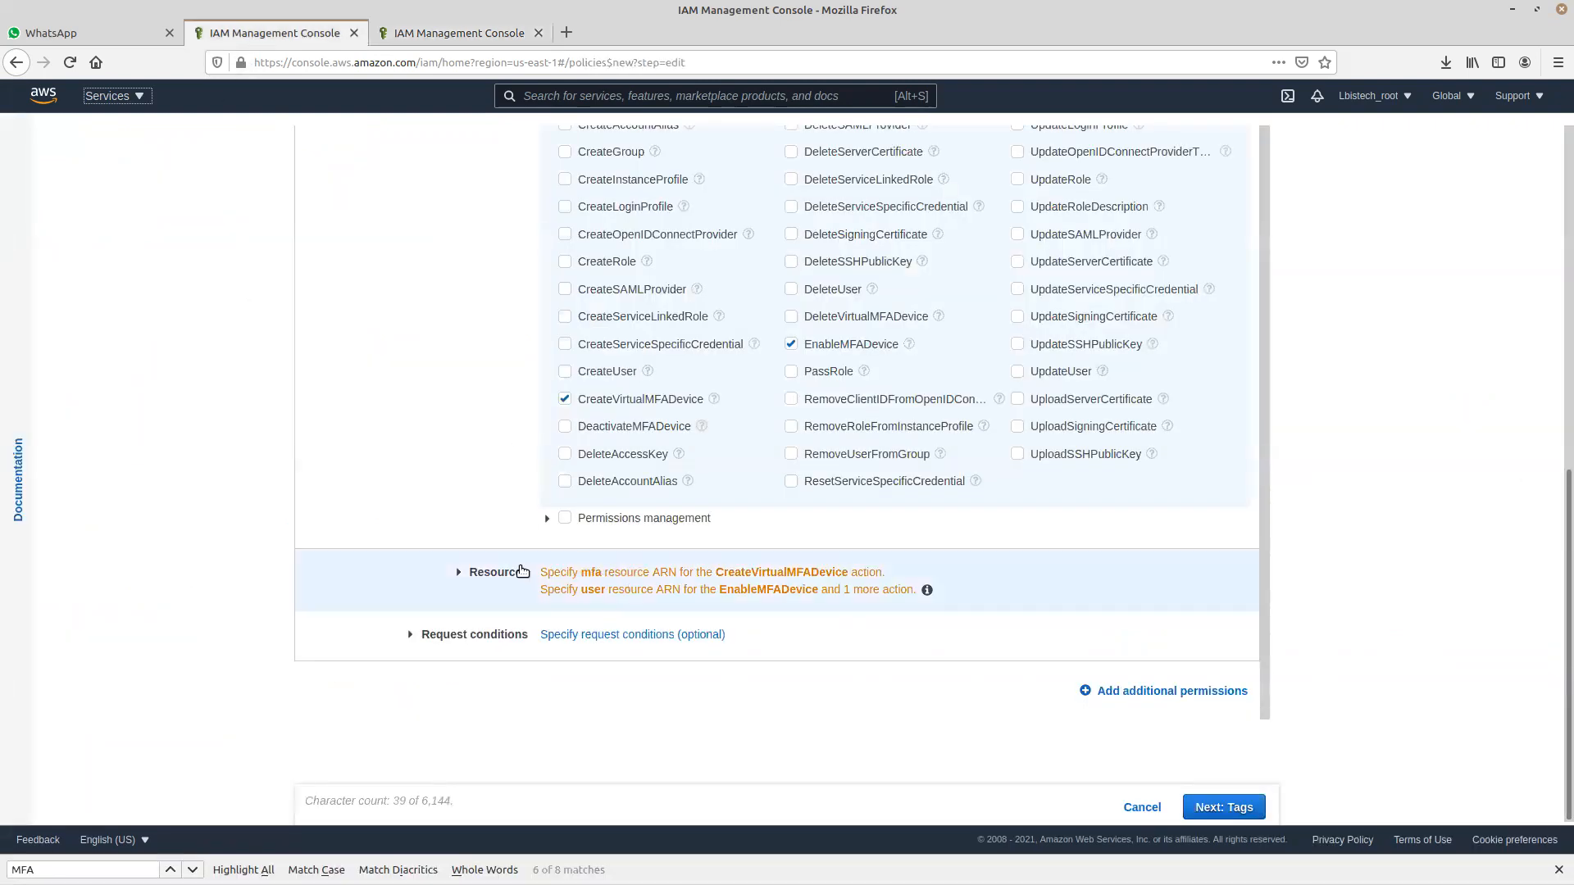
# Expand Resources and allow any MFA device in this account.
pyautogui.click(633, 574)
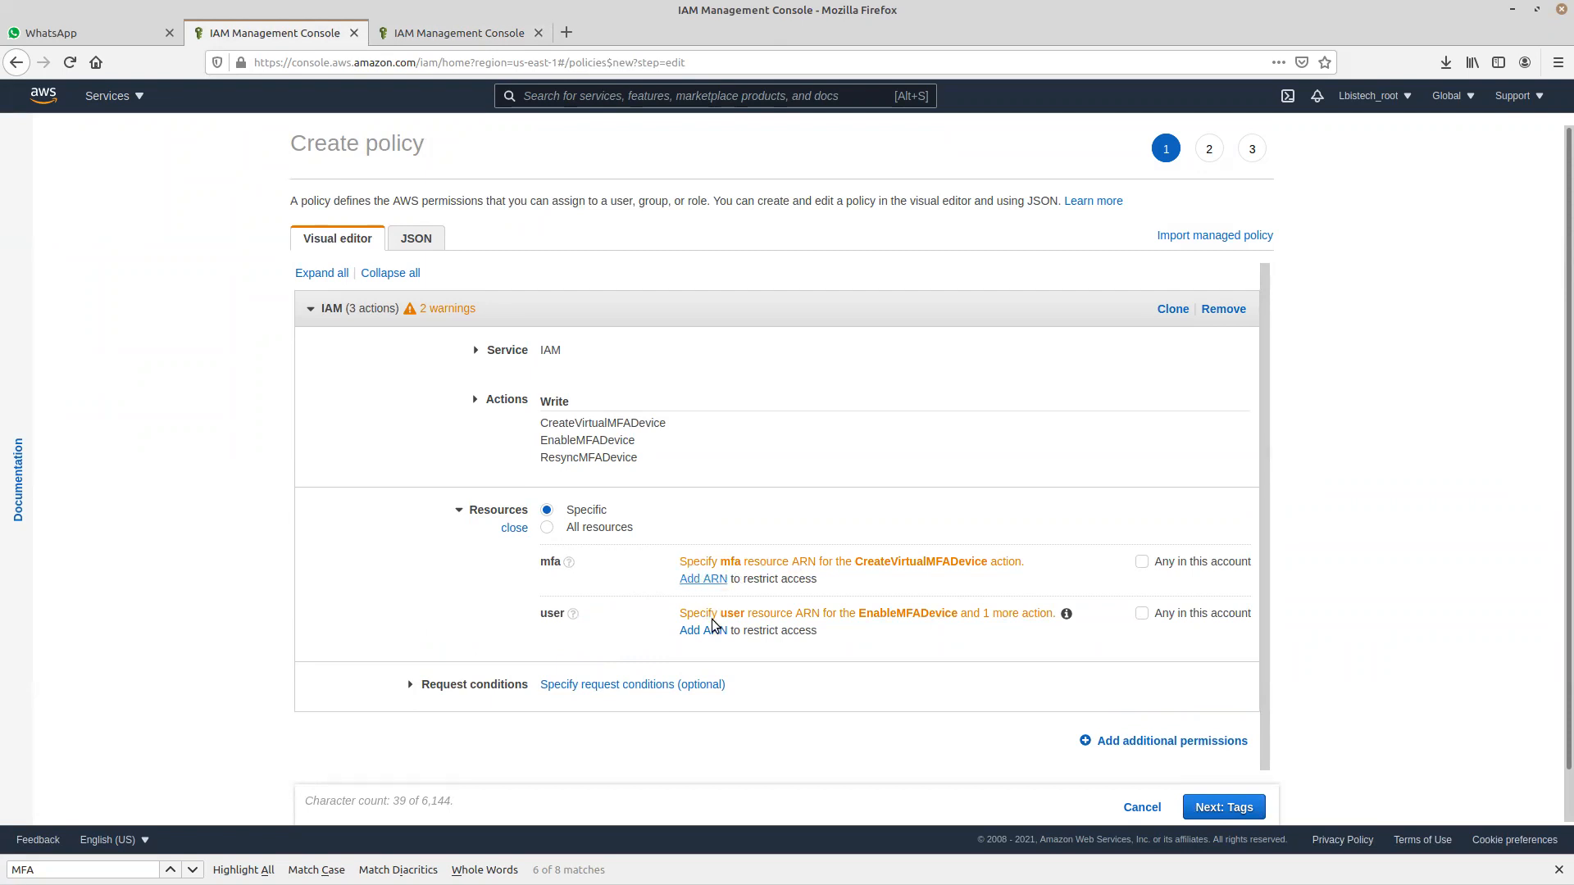
pyautogui.click(707, 579)
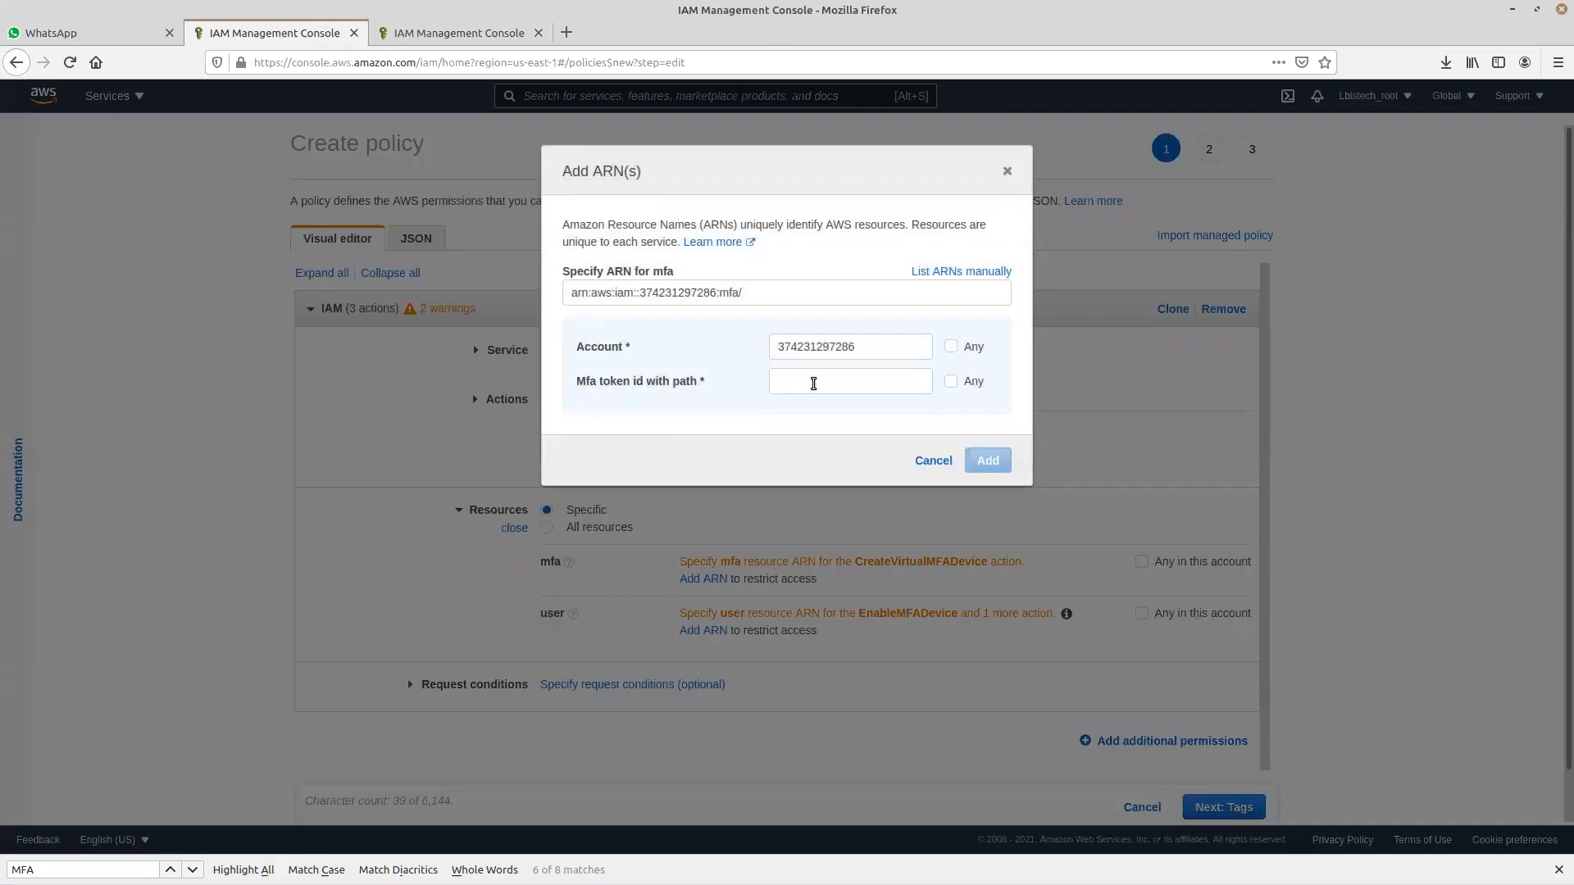
pyautogui.click(814, 383)
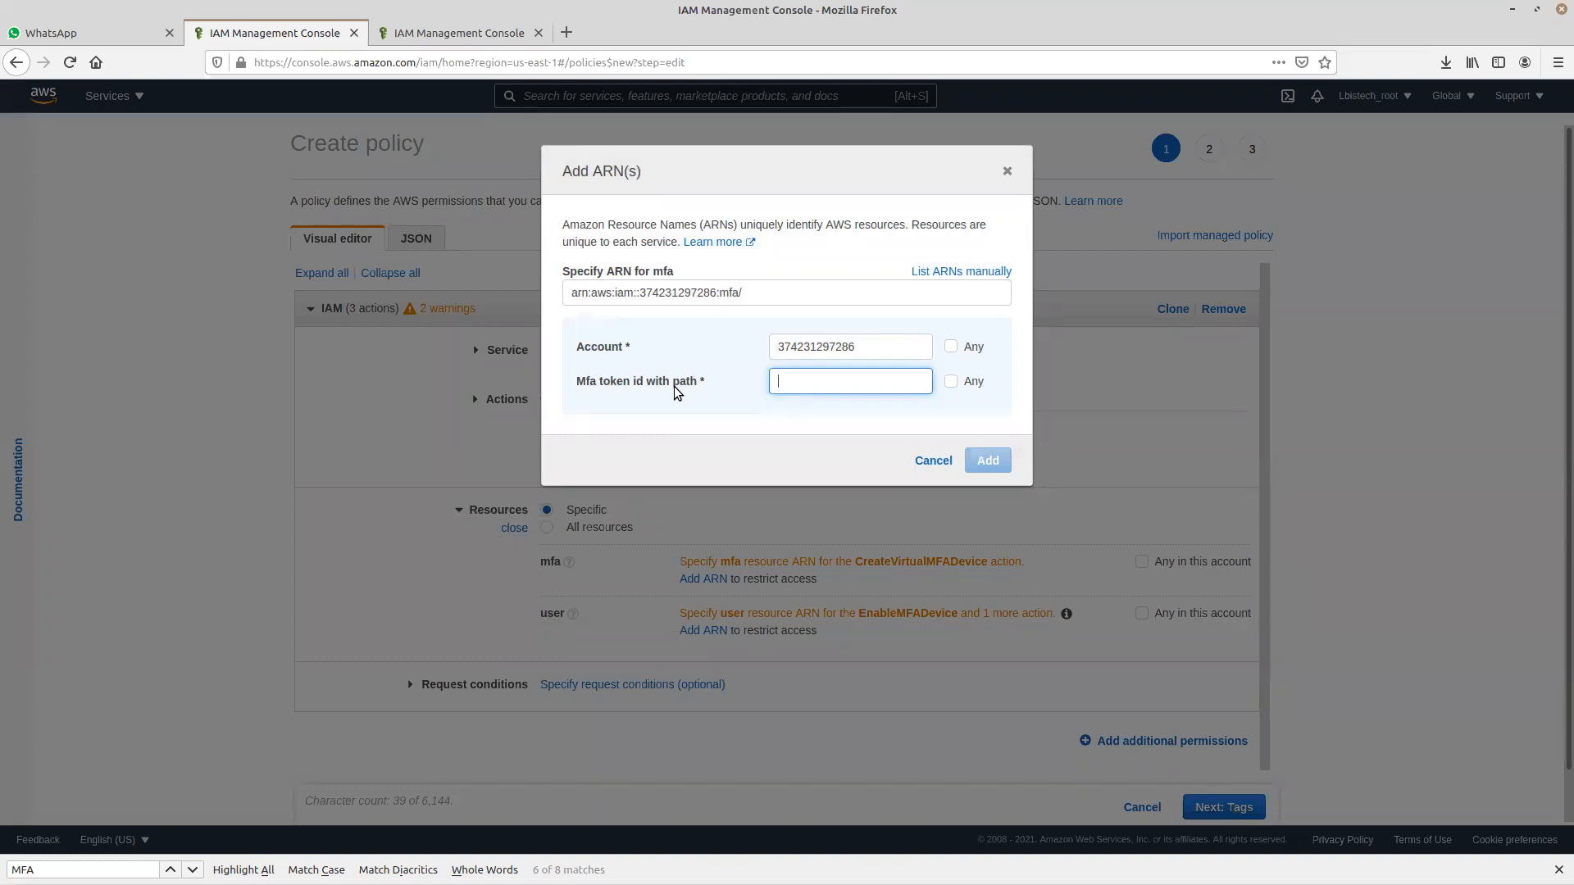
pyautogui.click(936, 459)
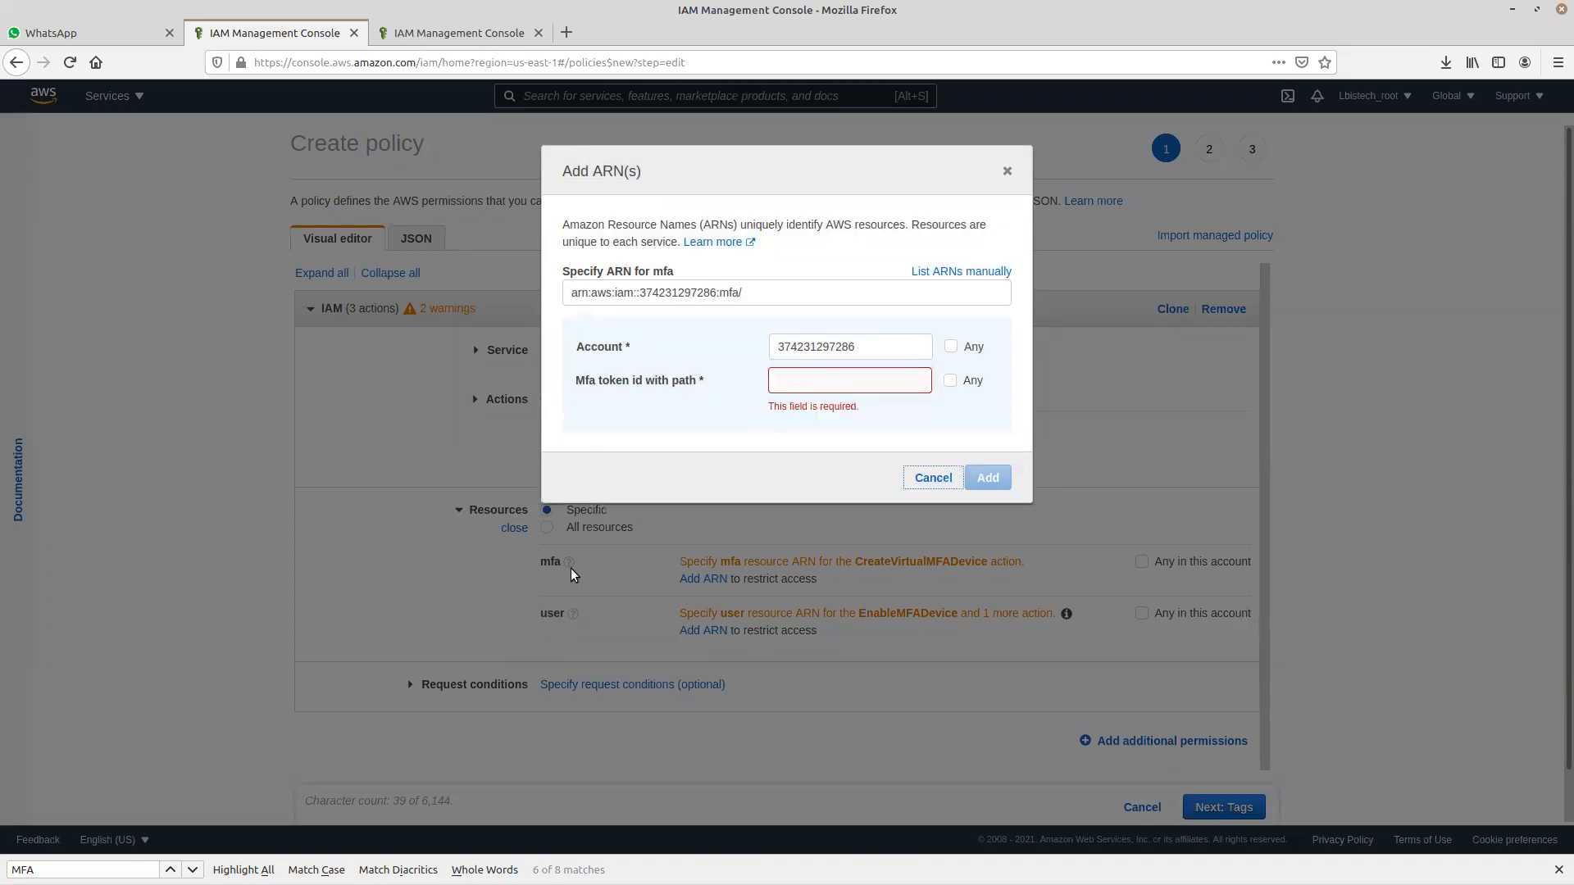
pyautogui.click(947, 479)
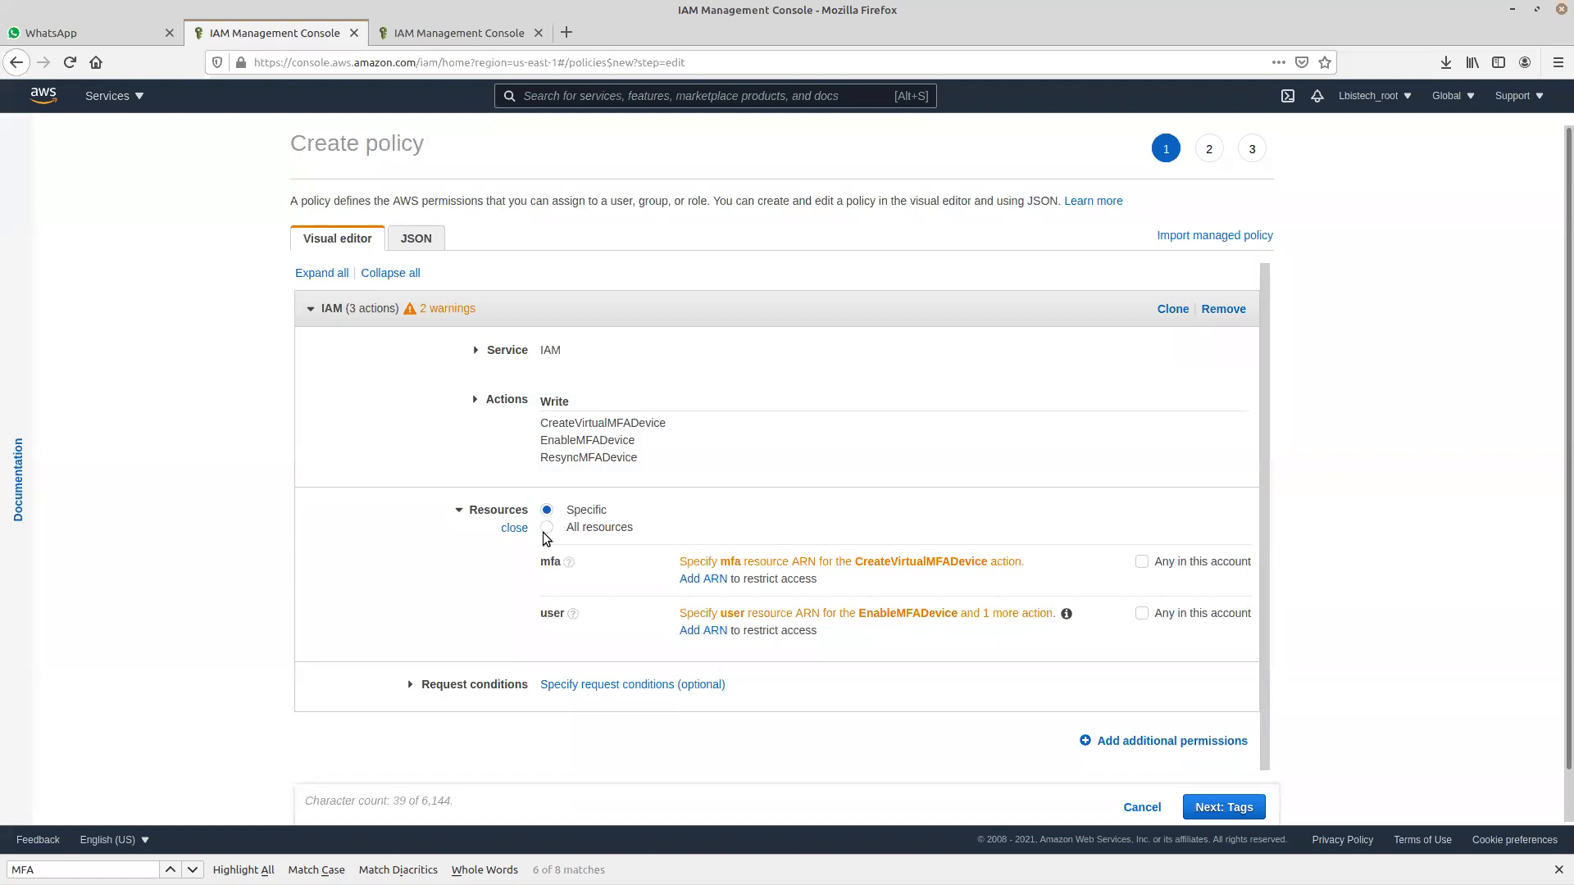
pyautogui.click(702, 582)
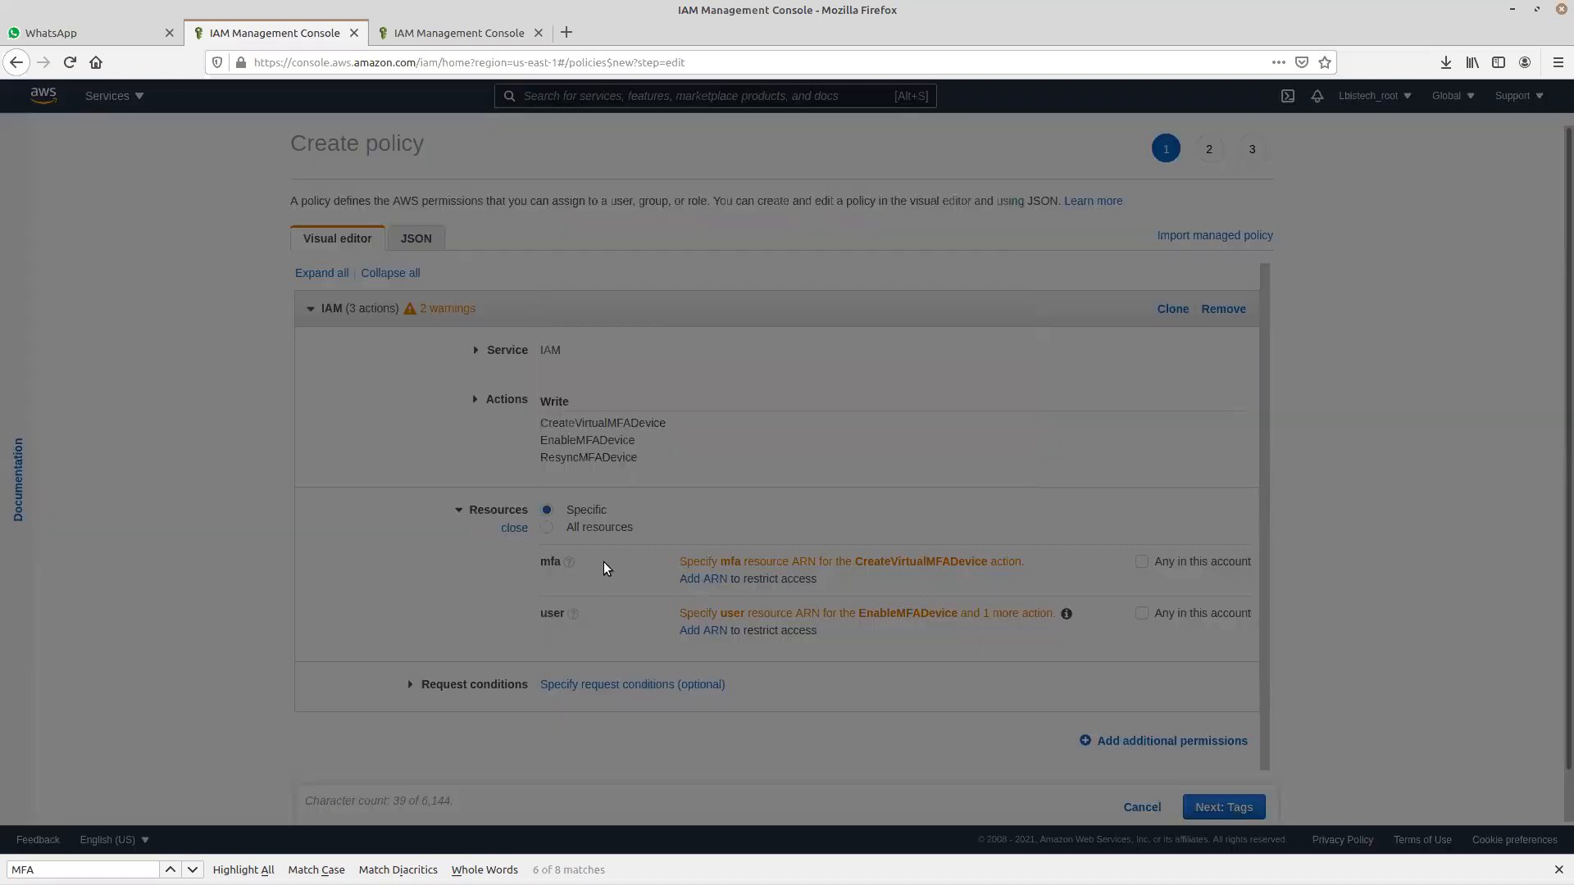
pyautogui.click(934, 458)
pyautogui.click(1141, 563)
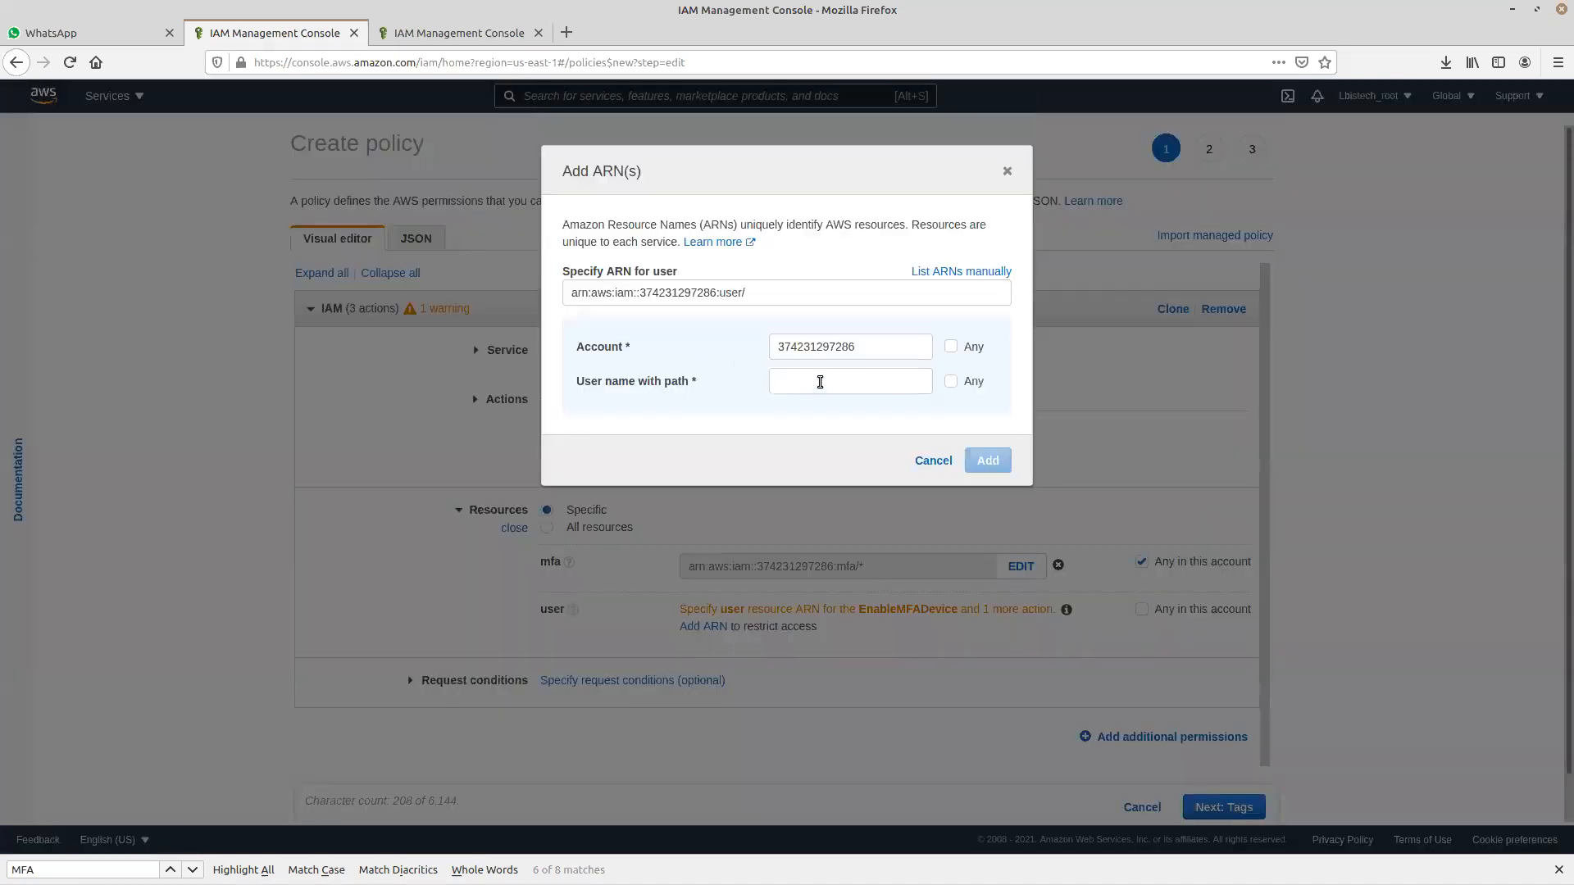
# Add lbistech_01's pasted ARN as the user resource and continue to Tags.
pyautogui.click(821, 383)
pyautogui.tripleClick(769, 289)
pyautogui.hotkey('ctrl', 'v')
pyautogui.press('Tab')
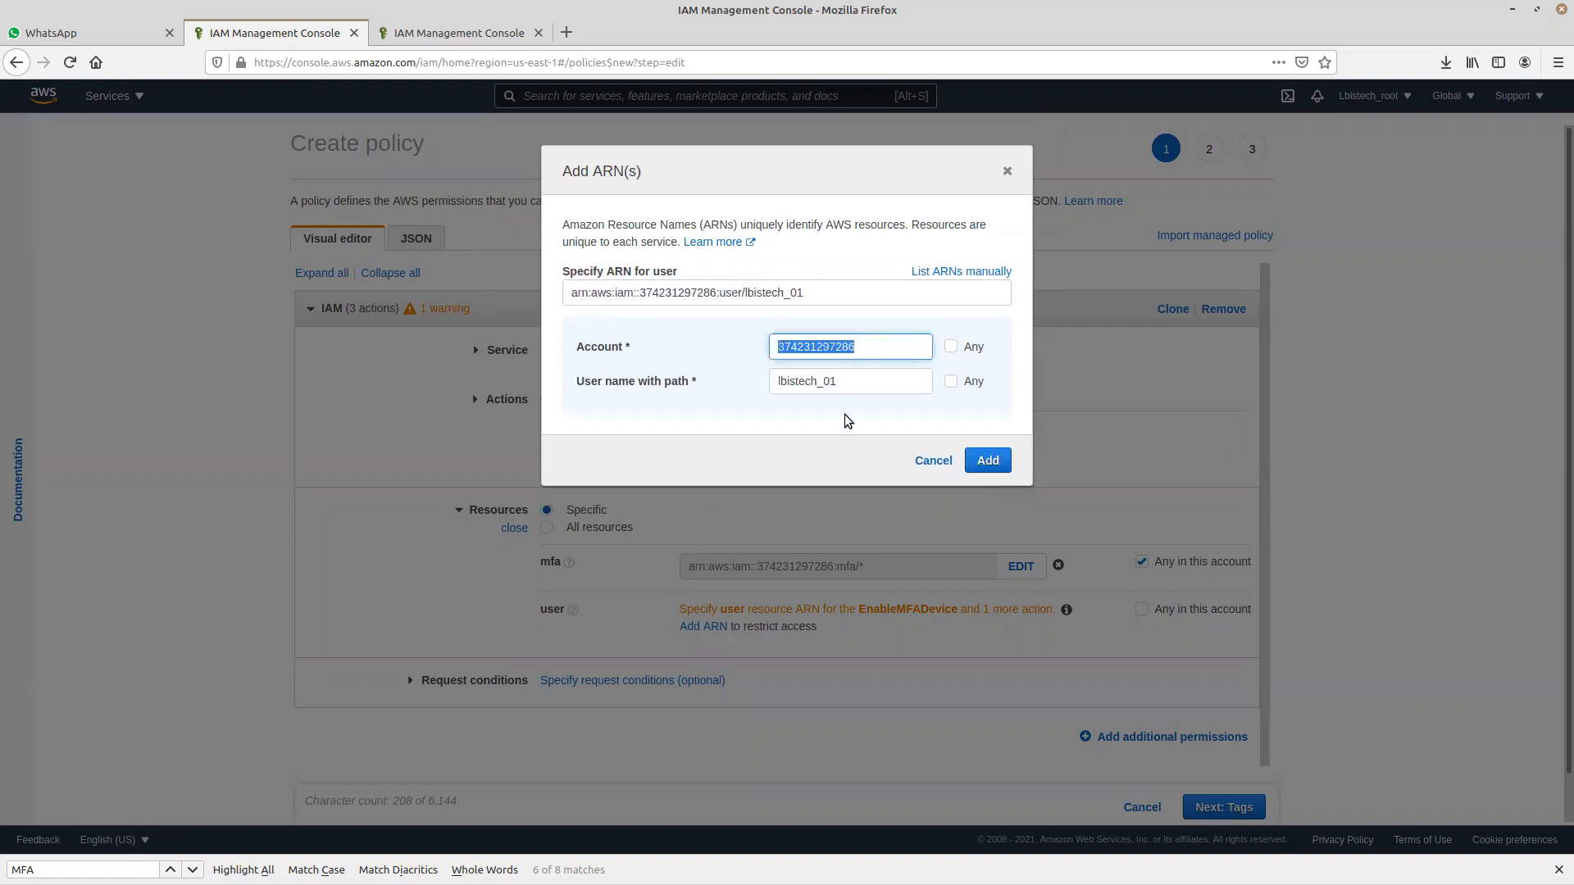
pyautogui.press('Tab')
pyautogui.click(986, 461)
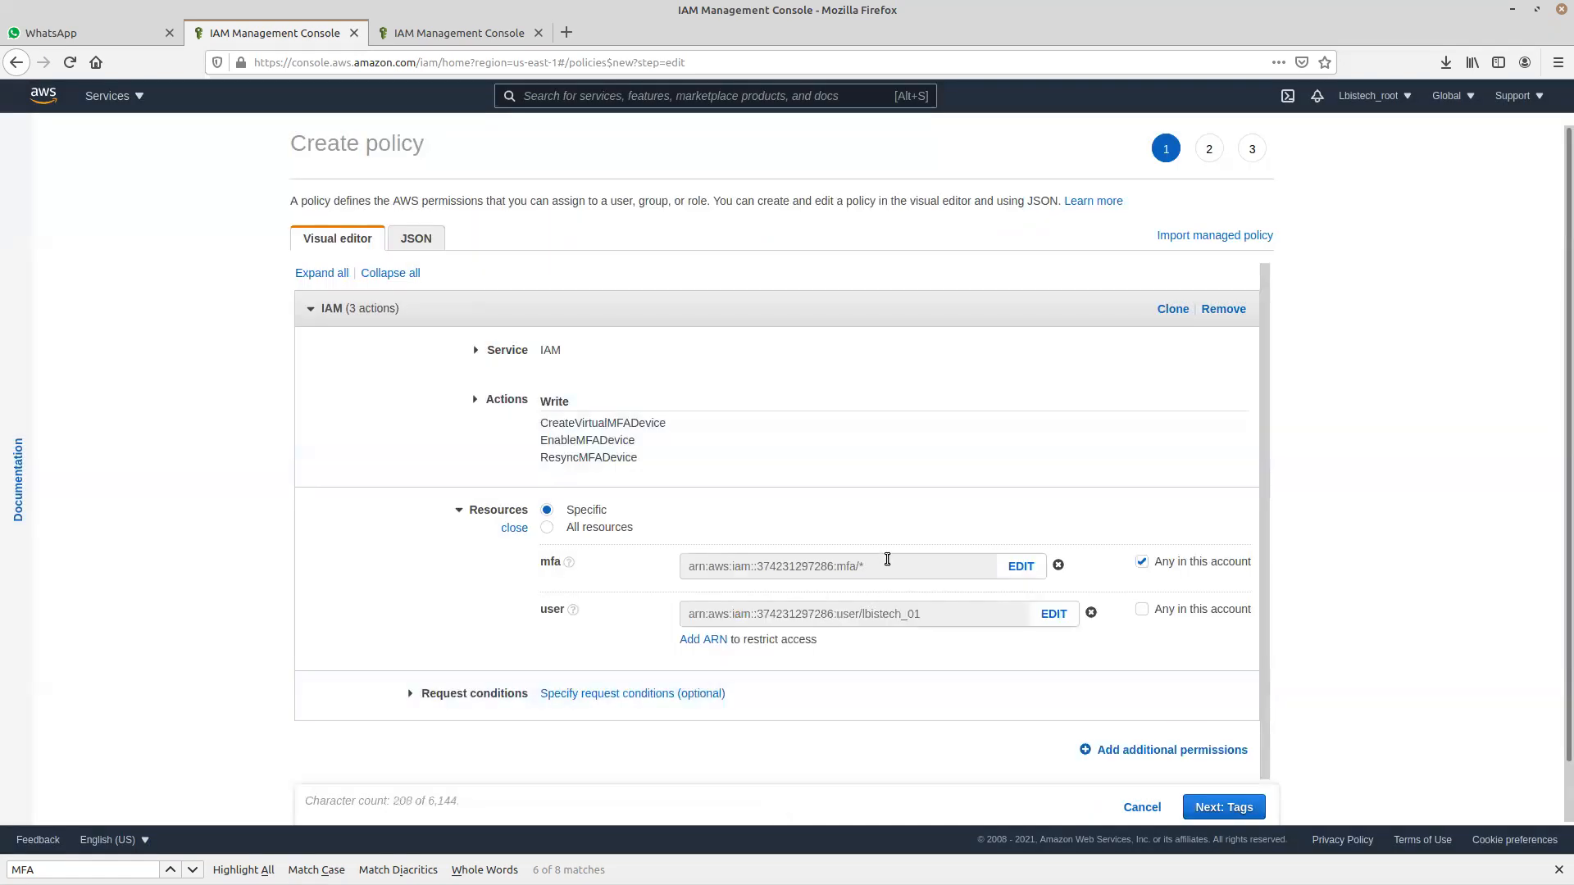
pyautogui.scroll(-1, 891, 544)
pyautogui.click(1216, 809)
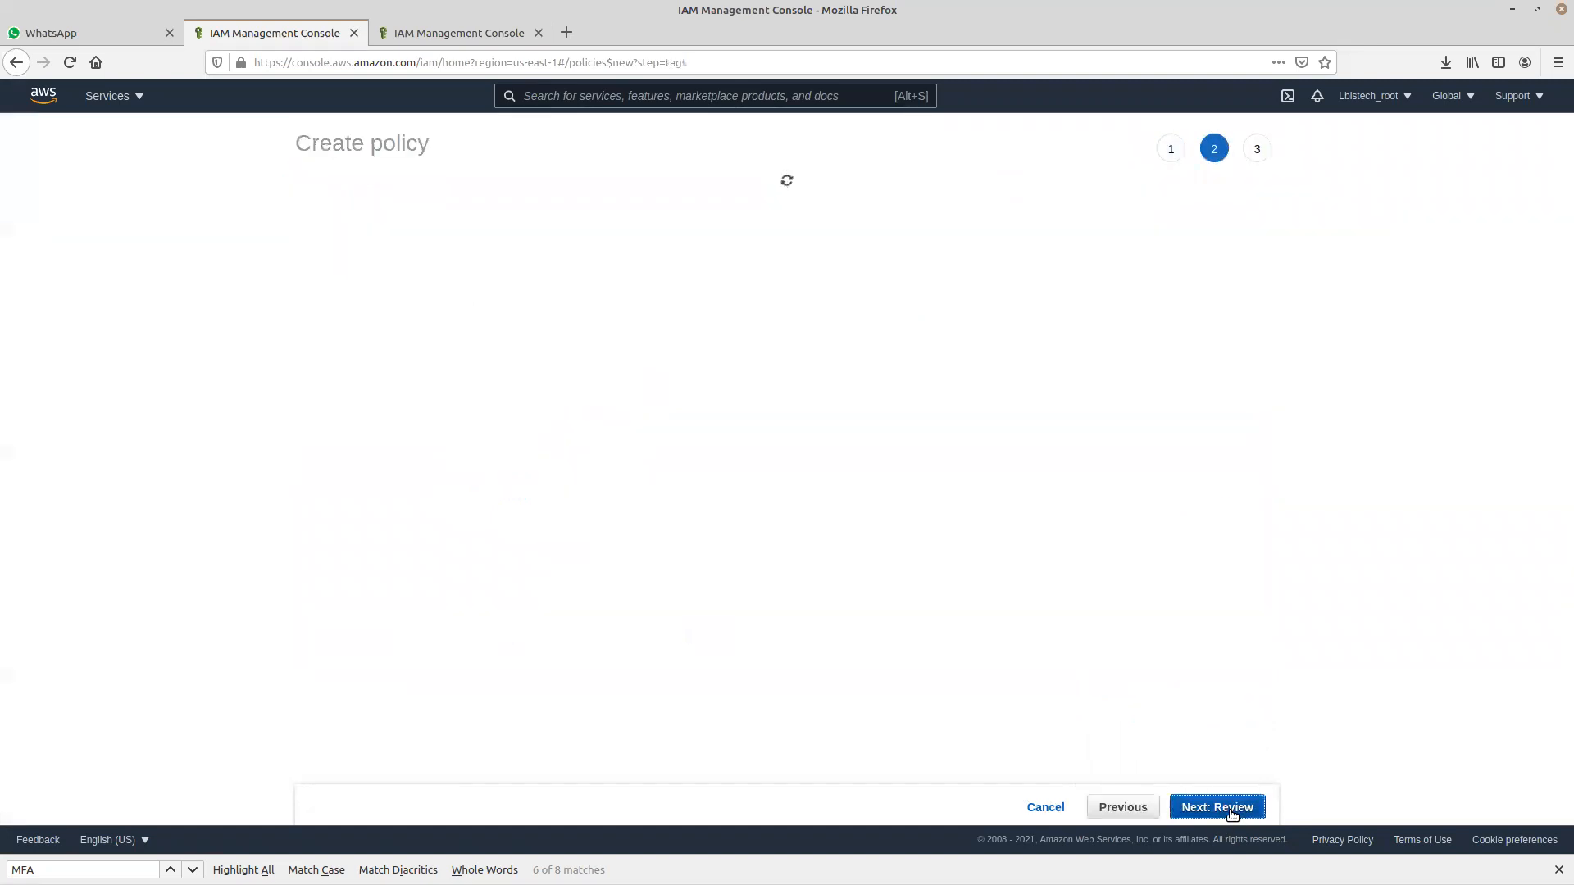
# Tag the policy Name = MFA_Enable_Policy_User_Specific and copy that value for the review step.
pyautogui.click(346, 310)
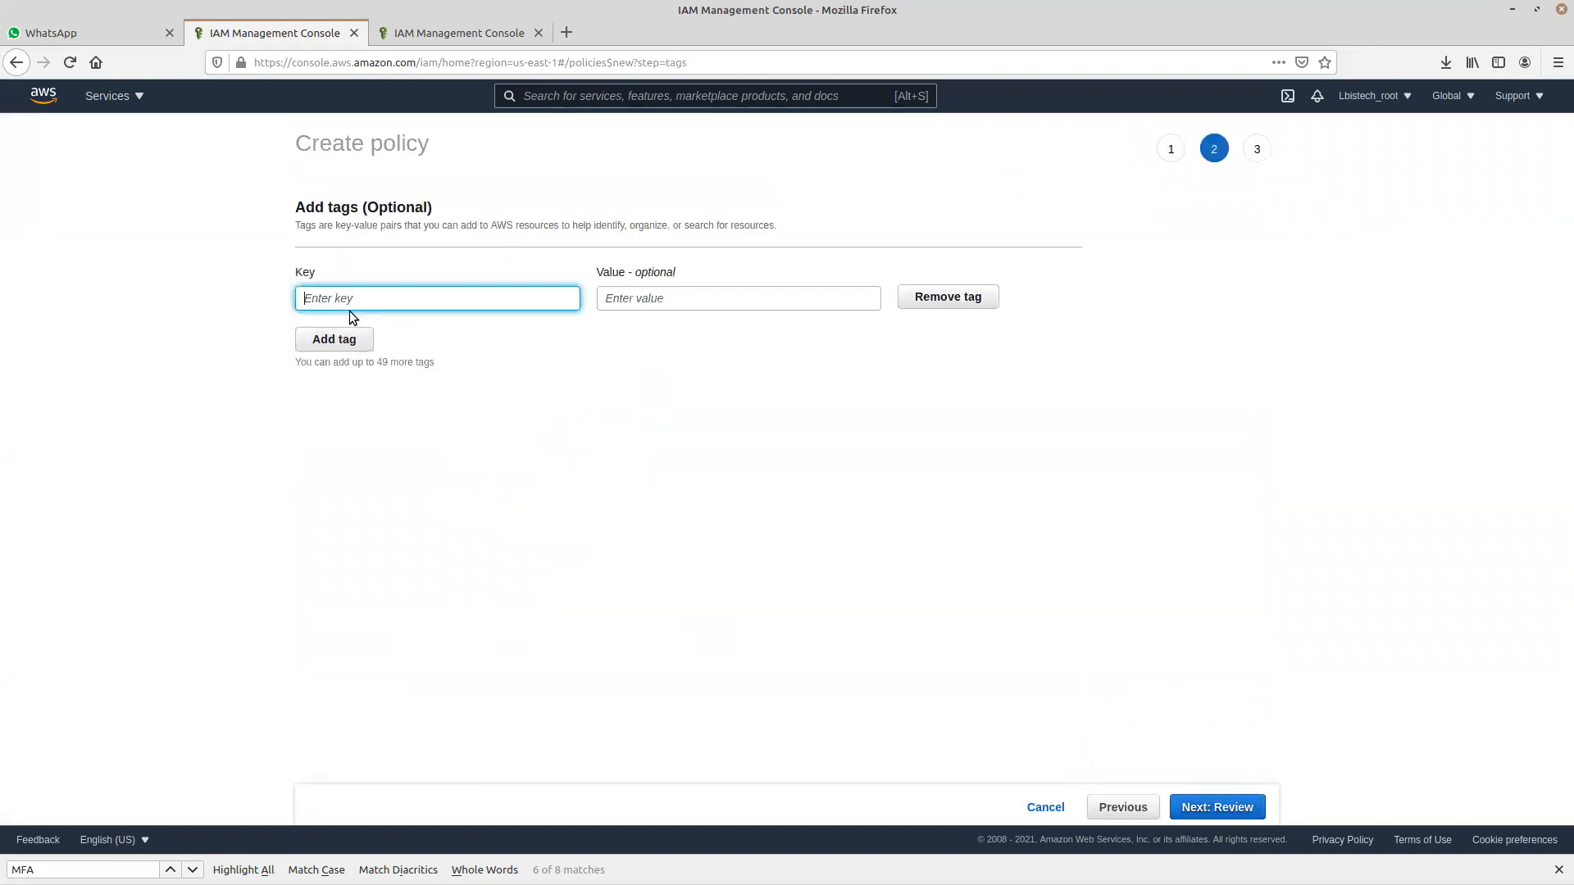
pyautogui.press('Tab')
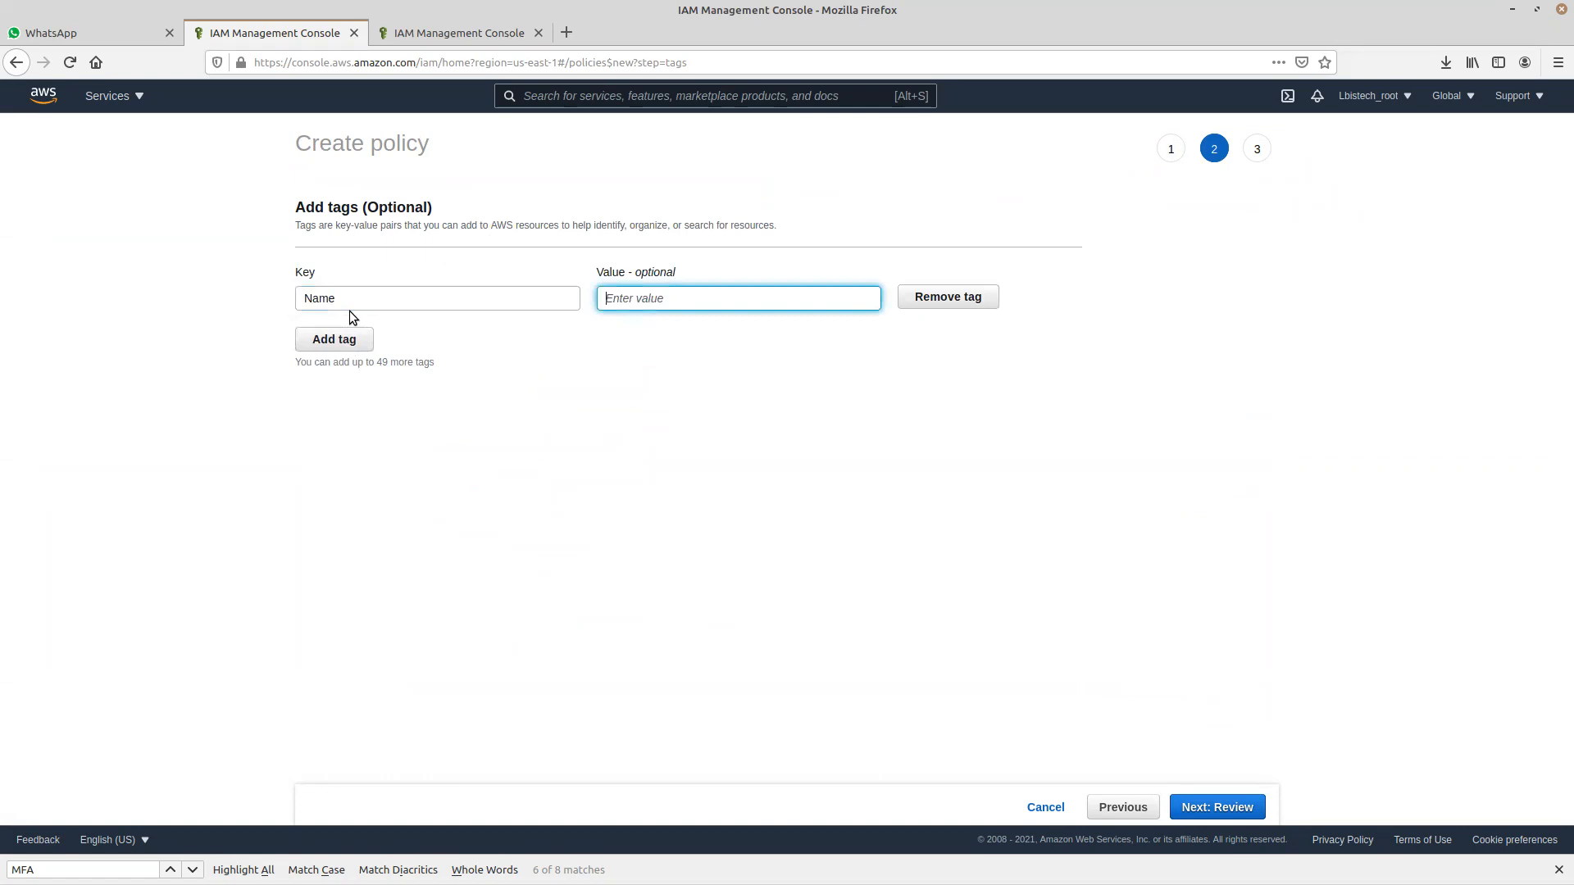
pyautogui.write('MFA_Enable_Policy_User_Specific')
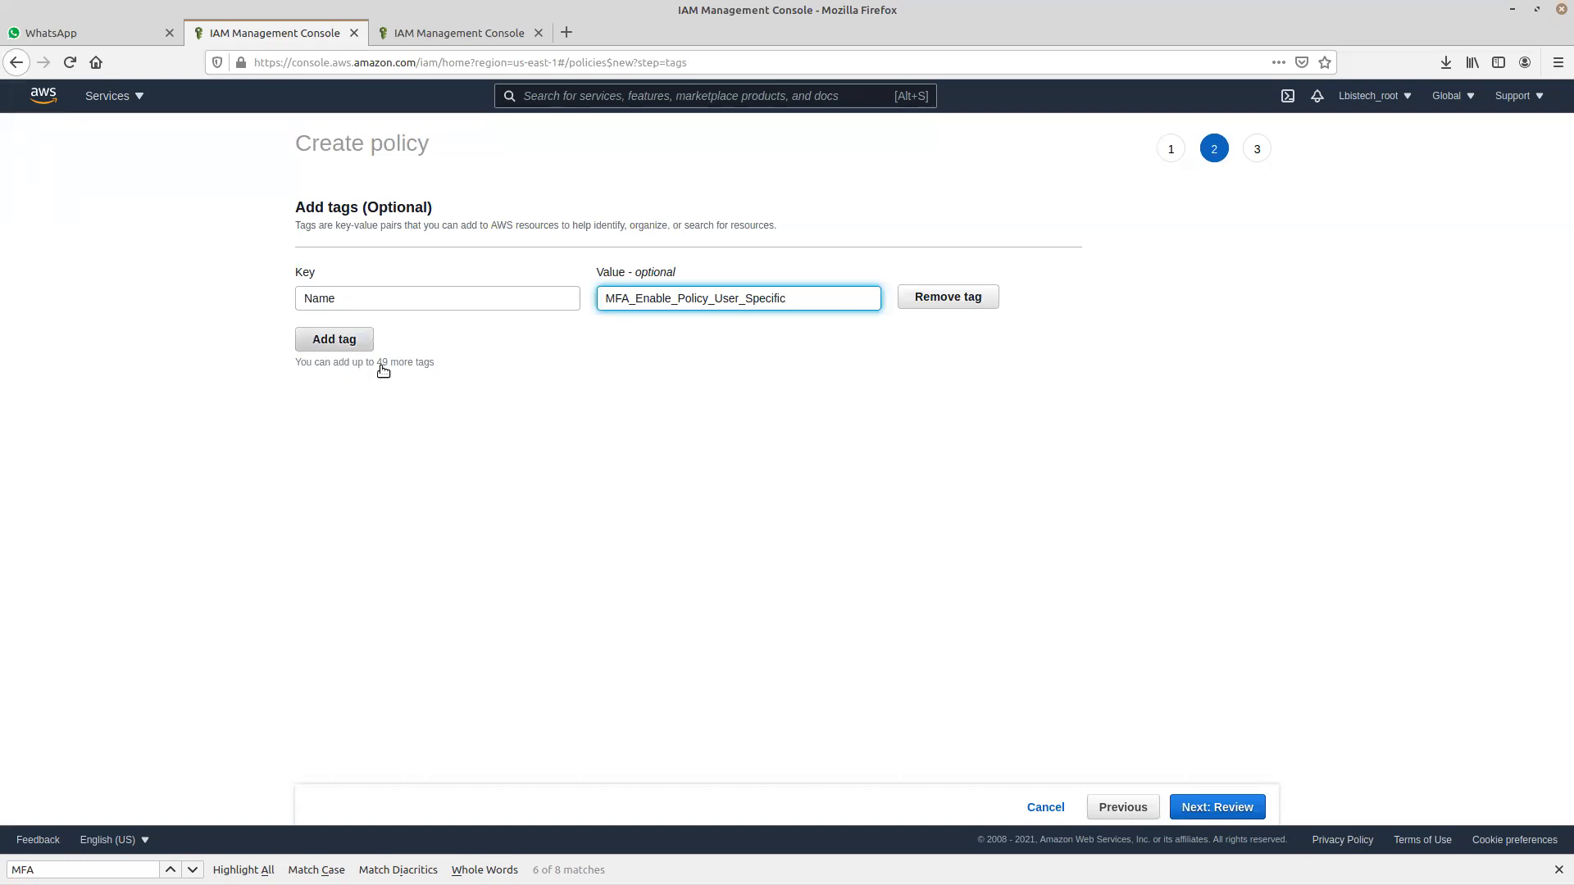
pyautogui.click(1231, 815)
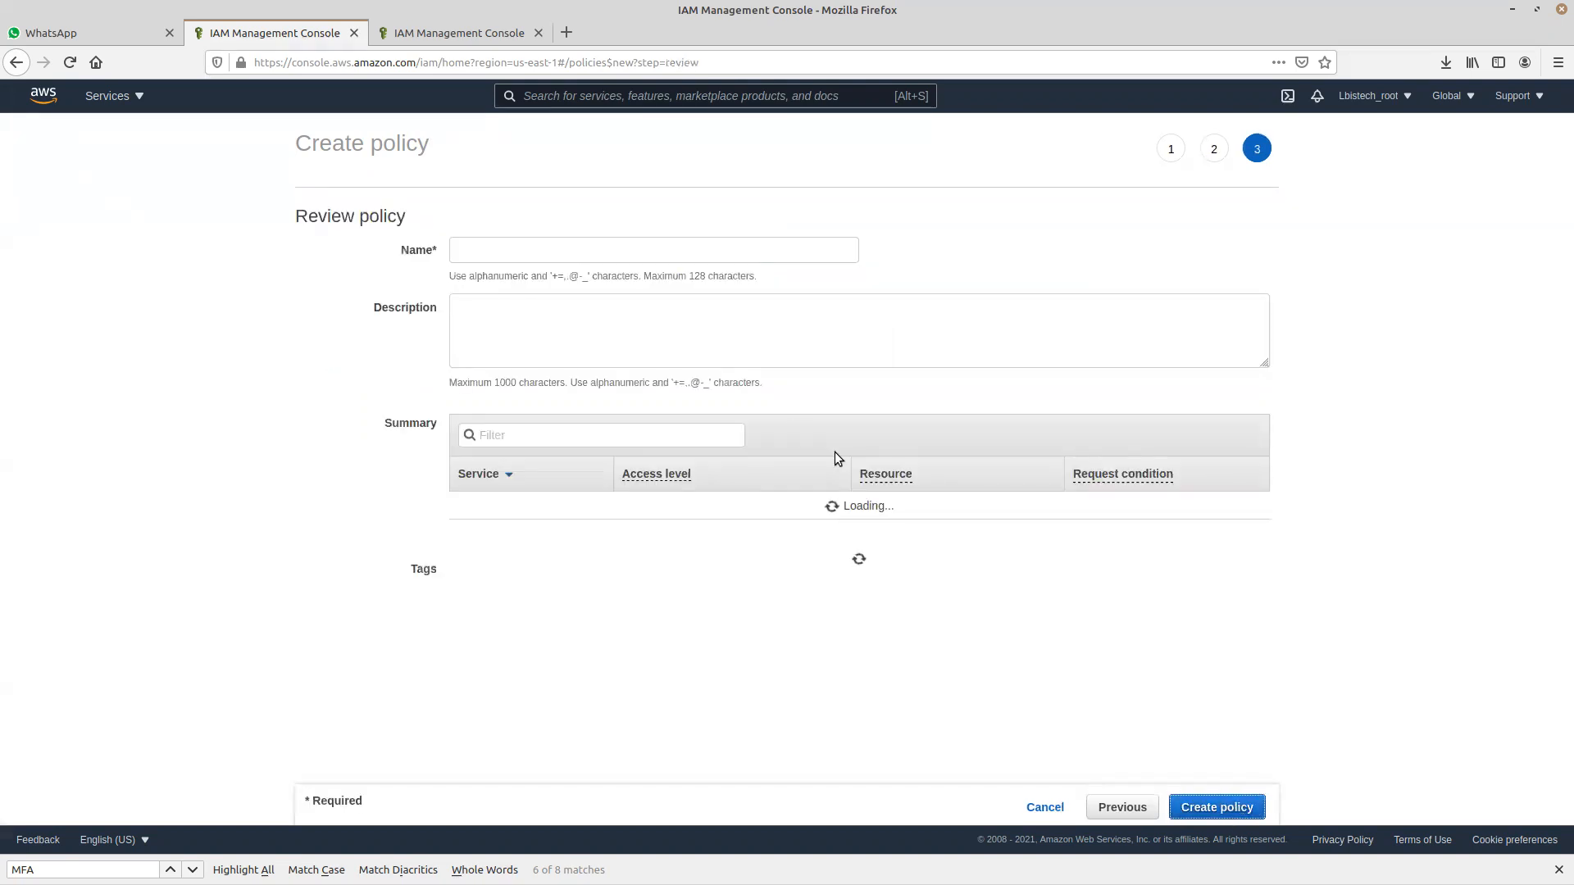
pyautogui.click(1122, 807)
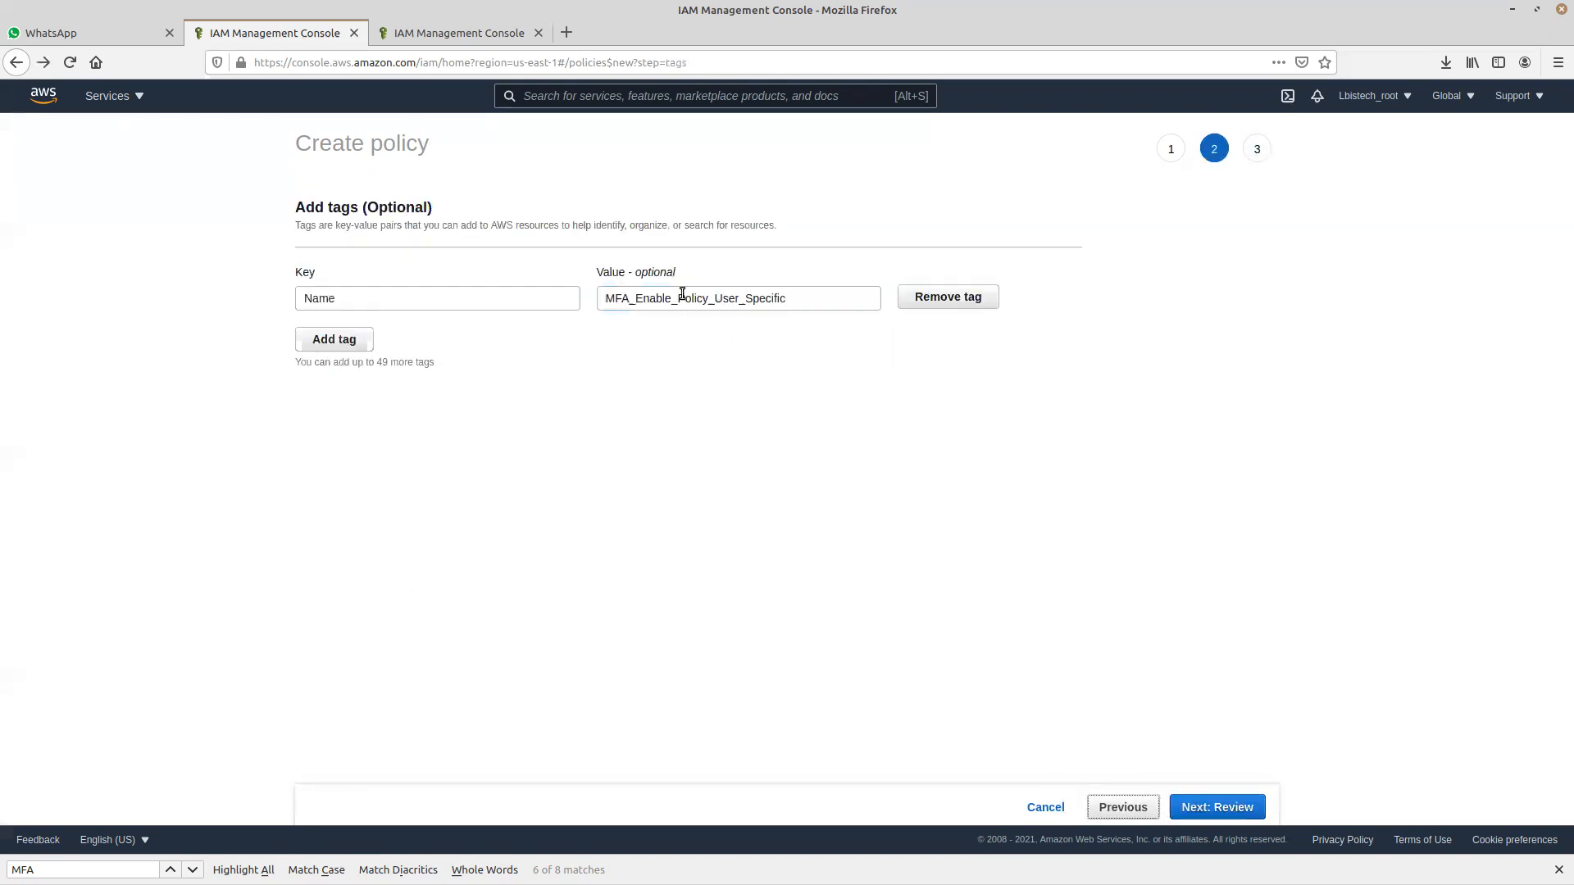
pyautogui.click(819, 300)
pyautogui.moveTo(819, 298); pyautogui.dragTo(520, 295)
pyautogui.hotkey('ctrl', 'c')
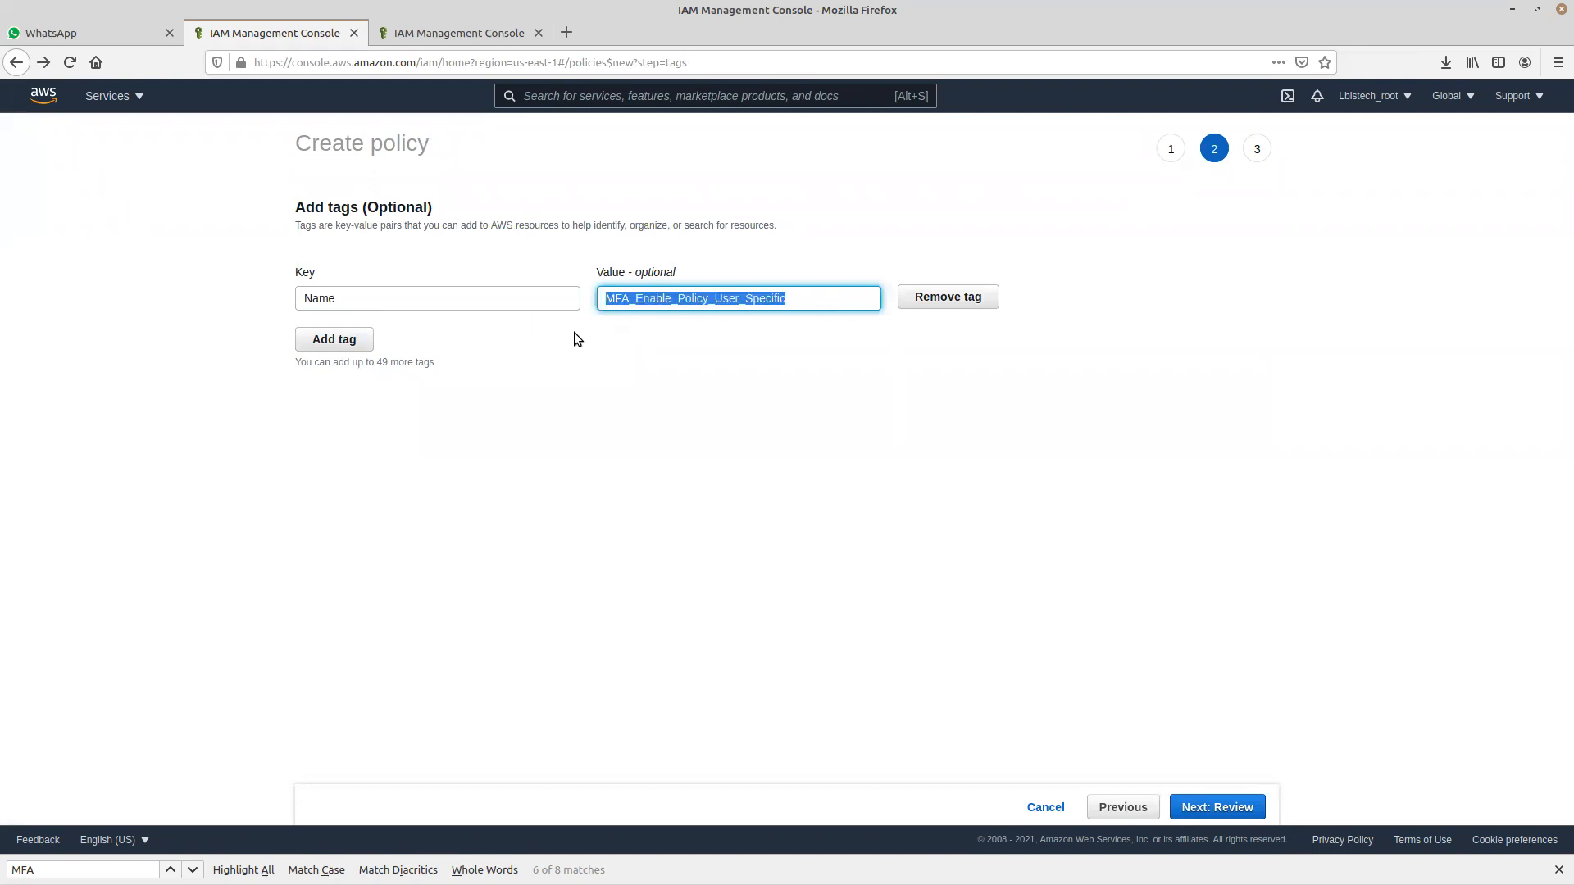
pyautogui.click(1206, 808)
# Name the policy MFA_Enable_Policy_User_Specific, describe it as enabling MFA for a specific user, and create it.
pyautogui.click(618, 253)
pyautogui.hotkey('ctrl', 'v')
pyautogui.click(600, 329)
pyautogui.write('This ')
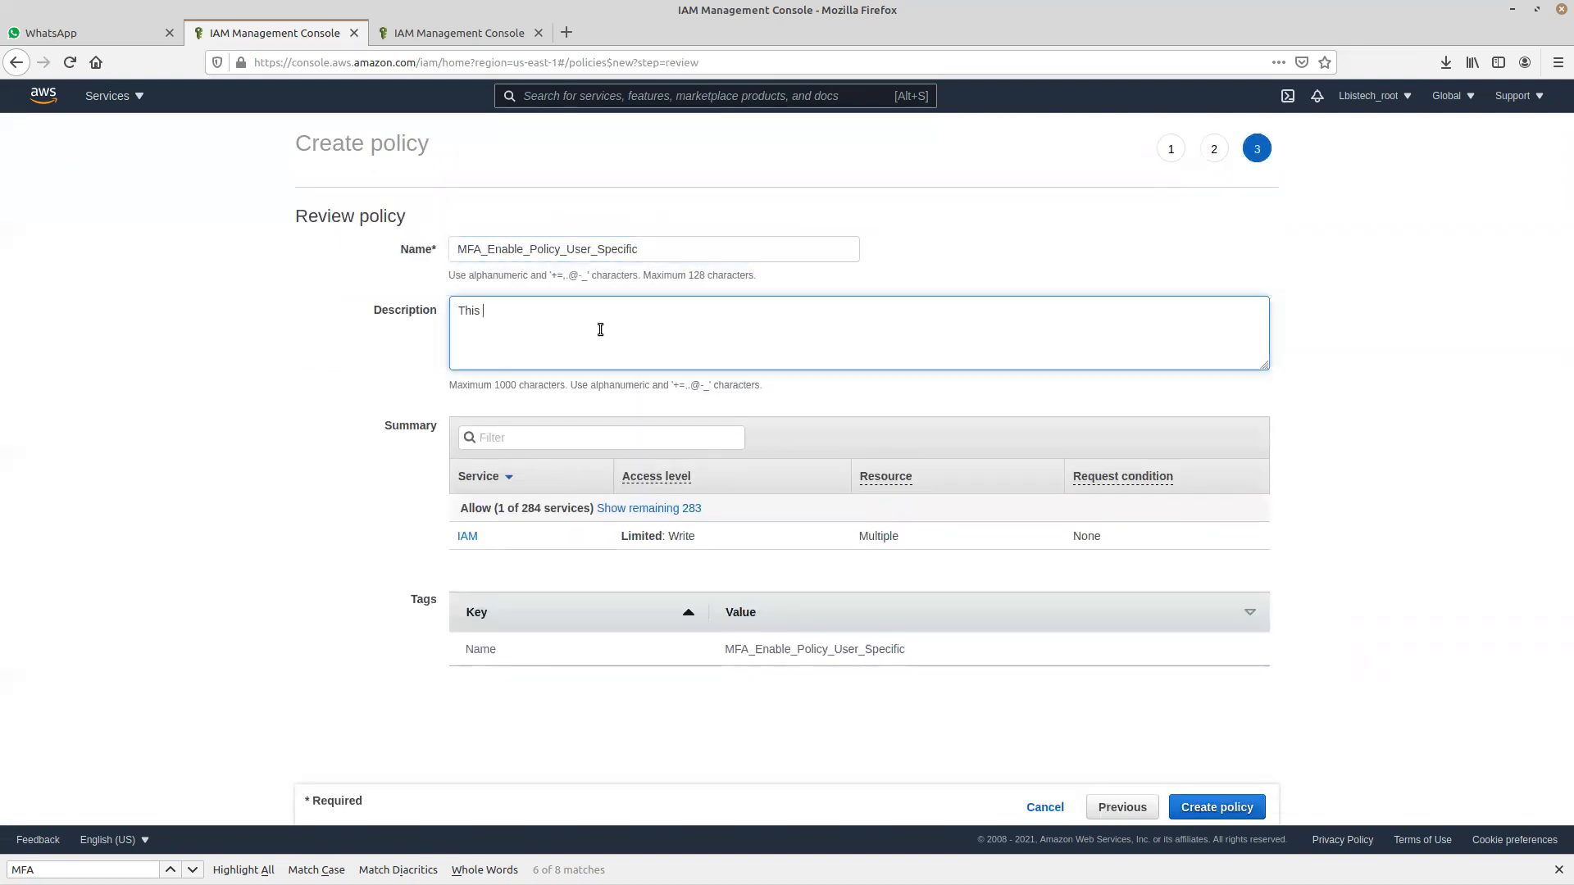
pyautogui.write('policy is created t')
pyautogui.write('o enable mfa for user specific')
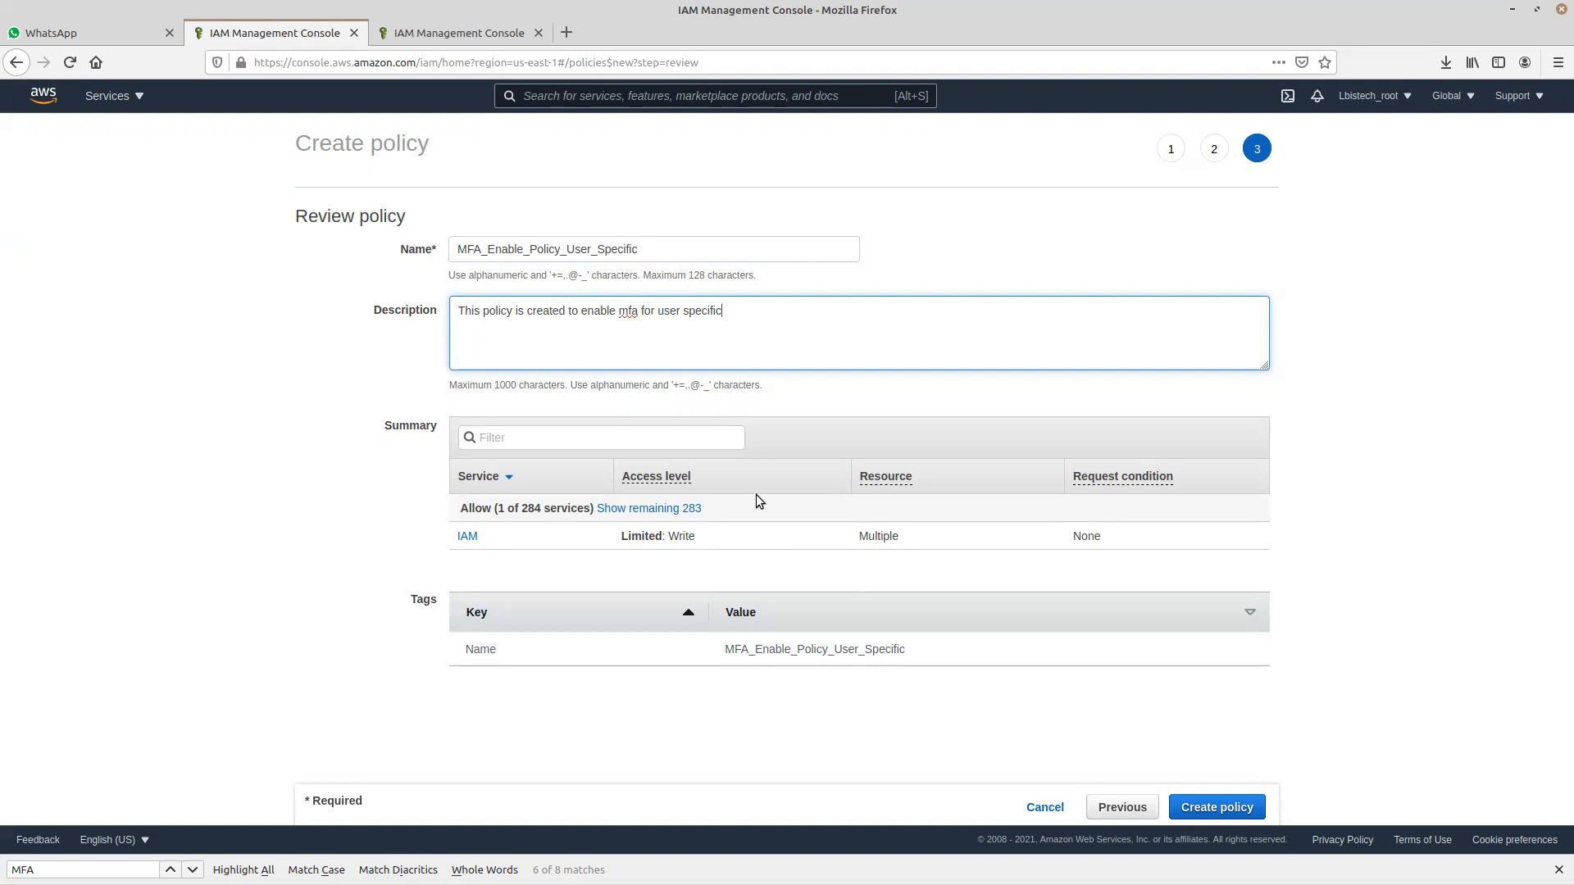
pyautogui.write(' resource name')
pyautogui.click(1217, 807)
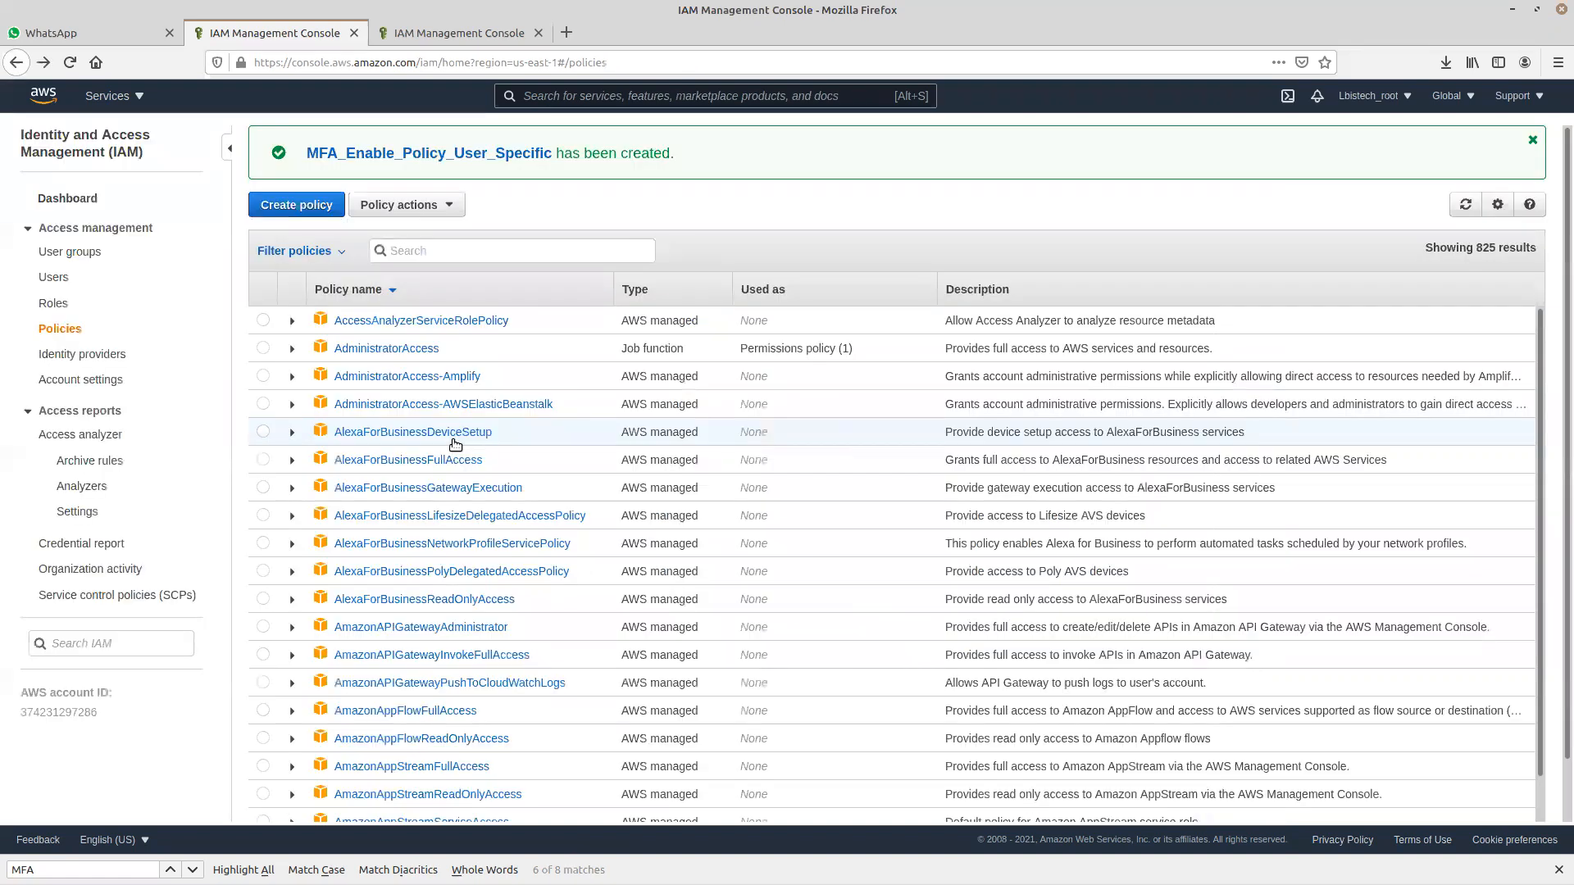
# Open MFA_Enable_Policy_User_Specific in a new tab and view its JSON.
pyautogui.middleClick(366, 154)
pyautogui.click(457, 34)
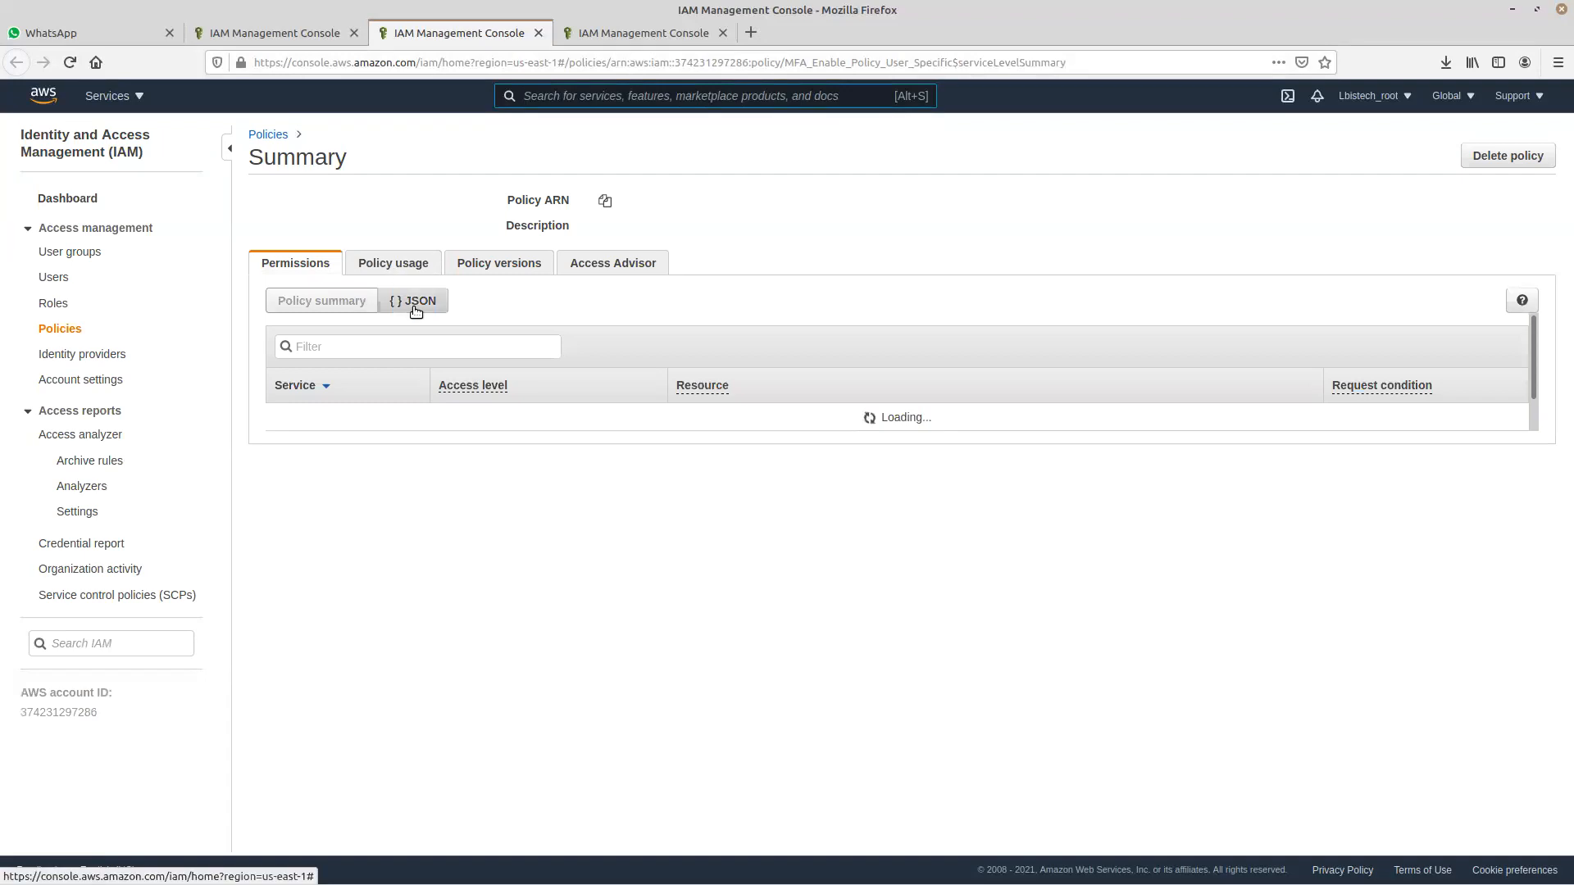
pyautogui.click(417, 305)
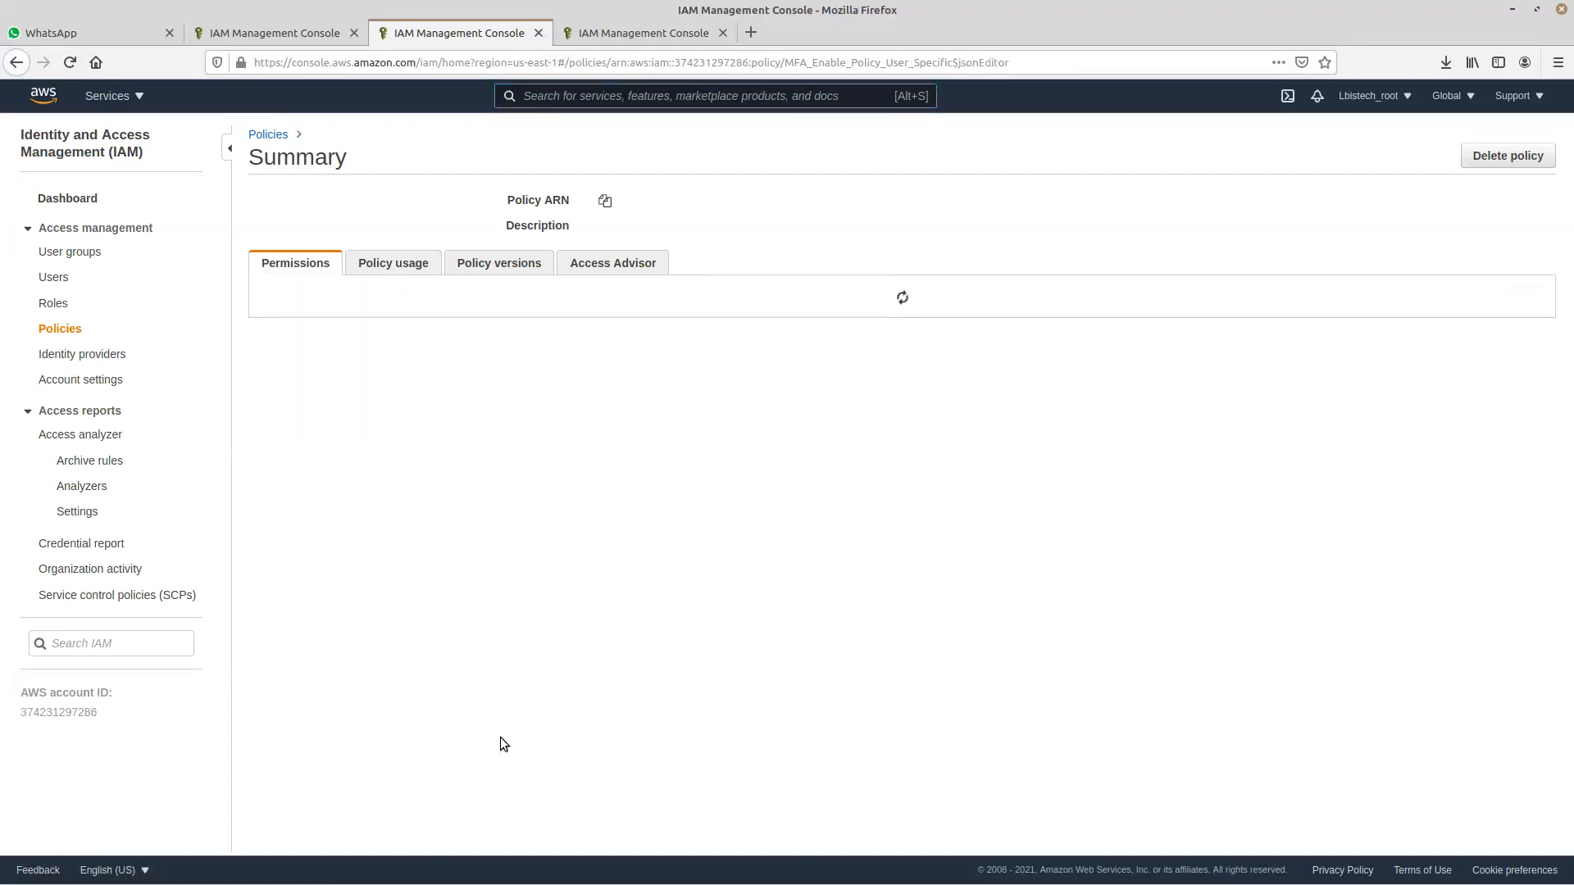
pyautogui.moveTo(422, 583); pyautogui.dragTo(245, 292)
pyautogui.click(482, 656)
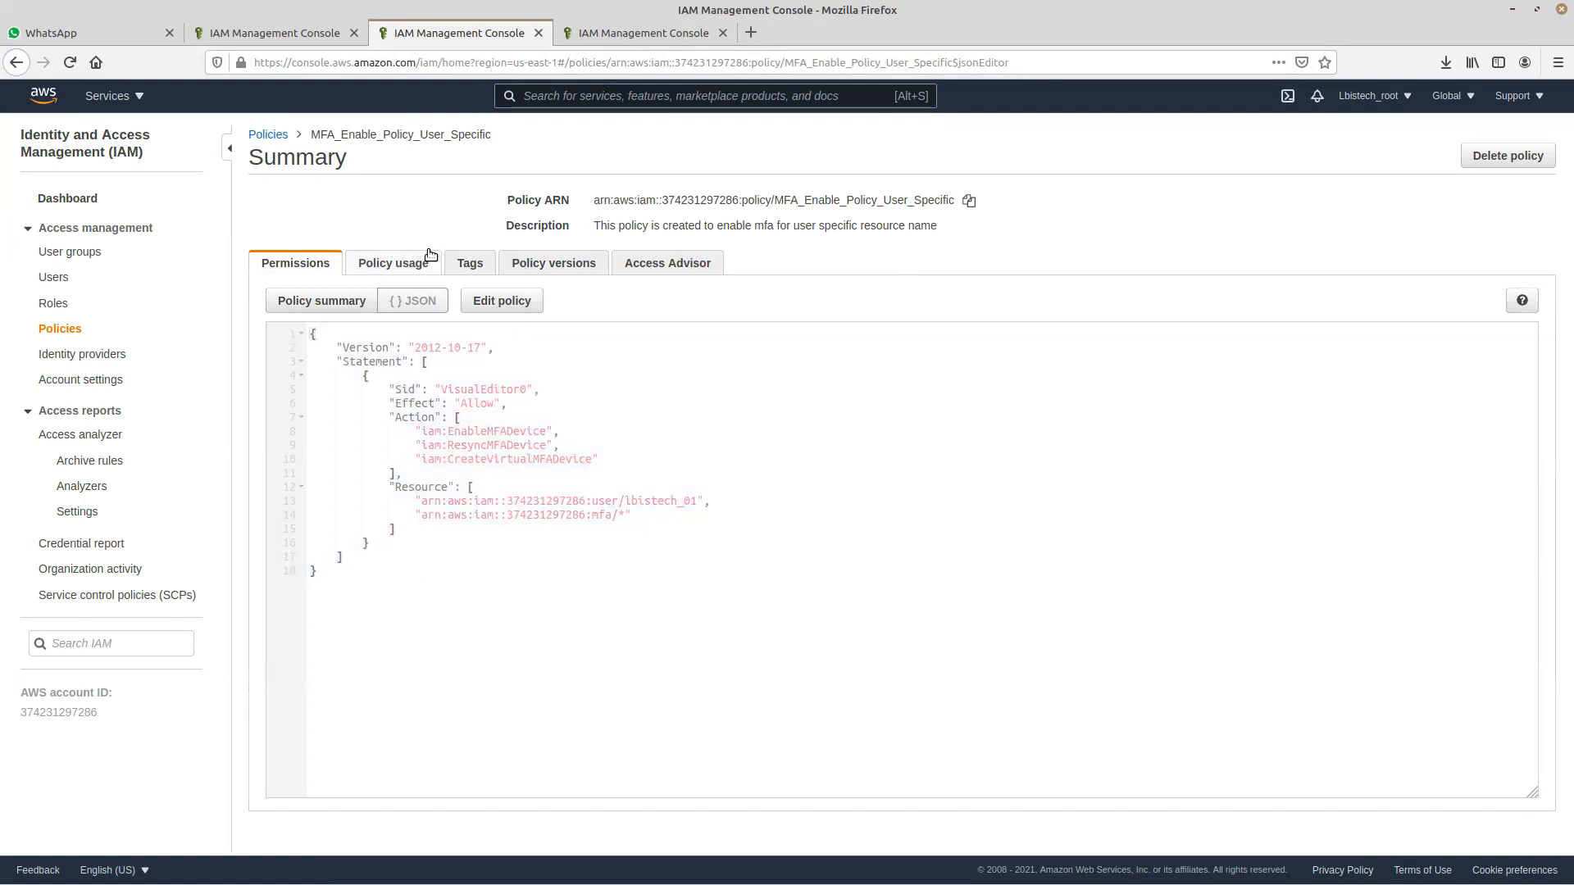
# Select the policy JSON to review its three MFA actions and two resources, then open IAM Users.
pyautogui.hotkey('ctrl', 'a')
pyautogui.click(423, 562)
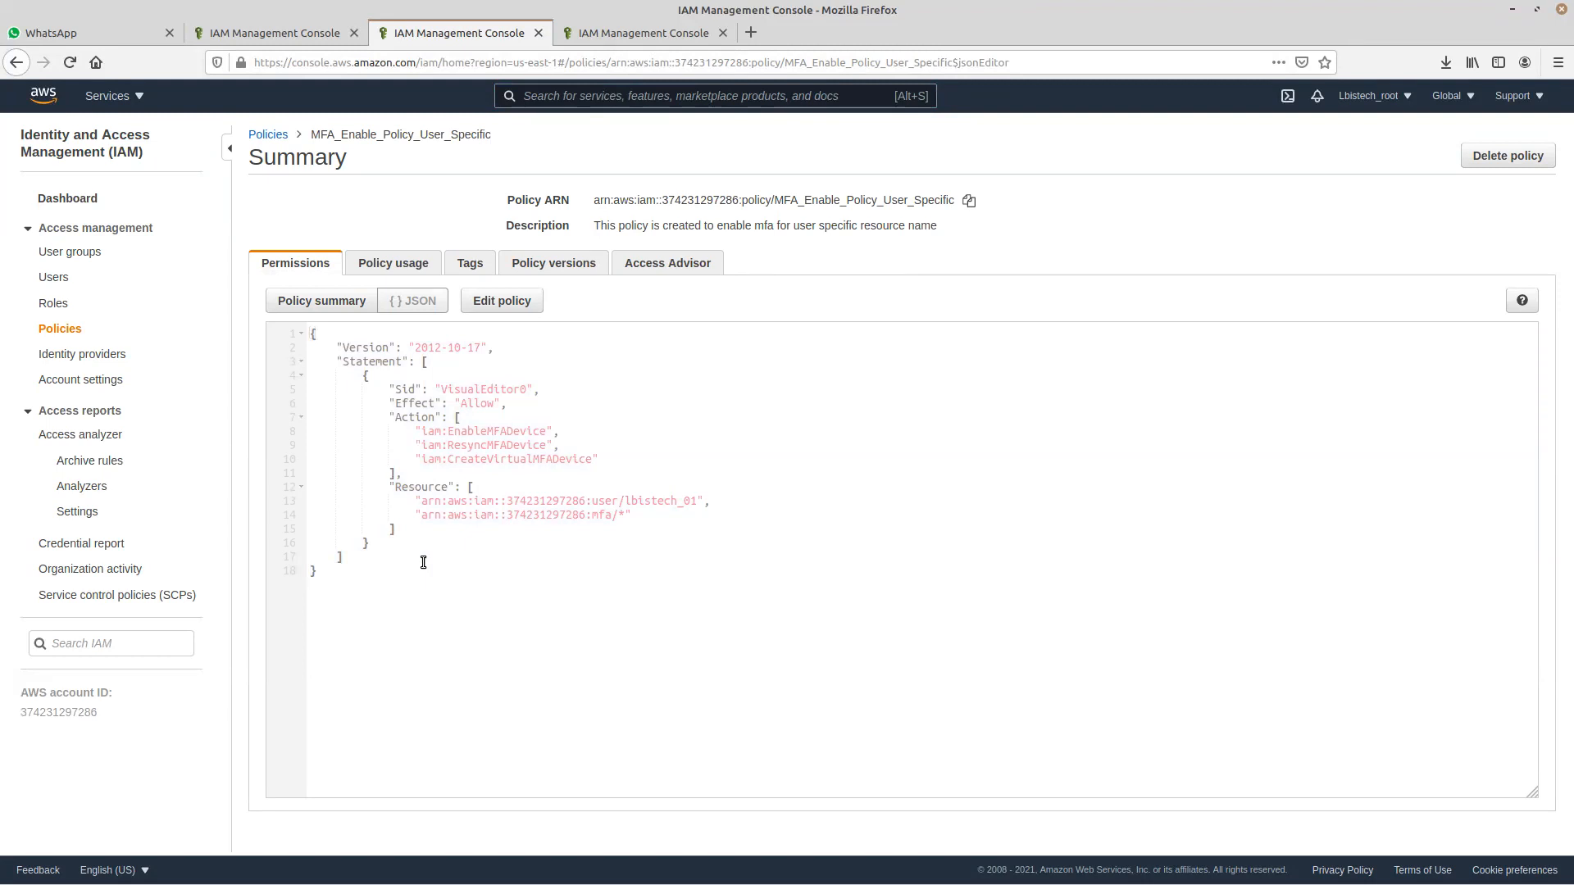
pyautogui.hotkey('ctrl', 'a')
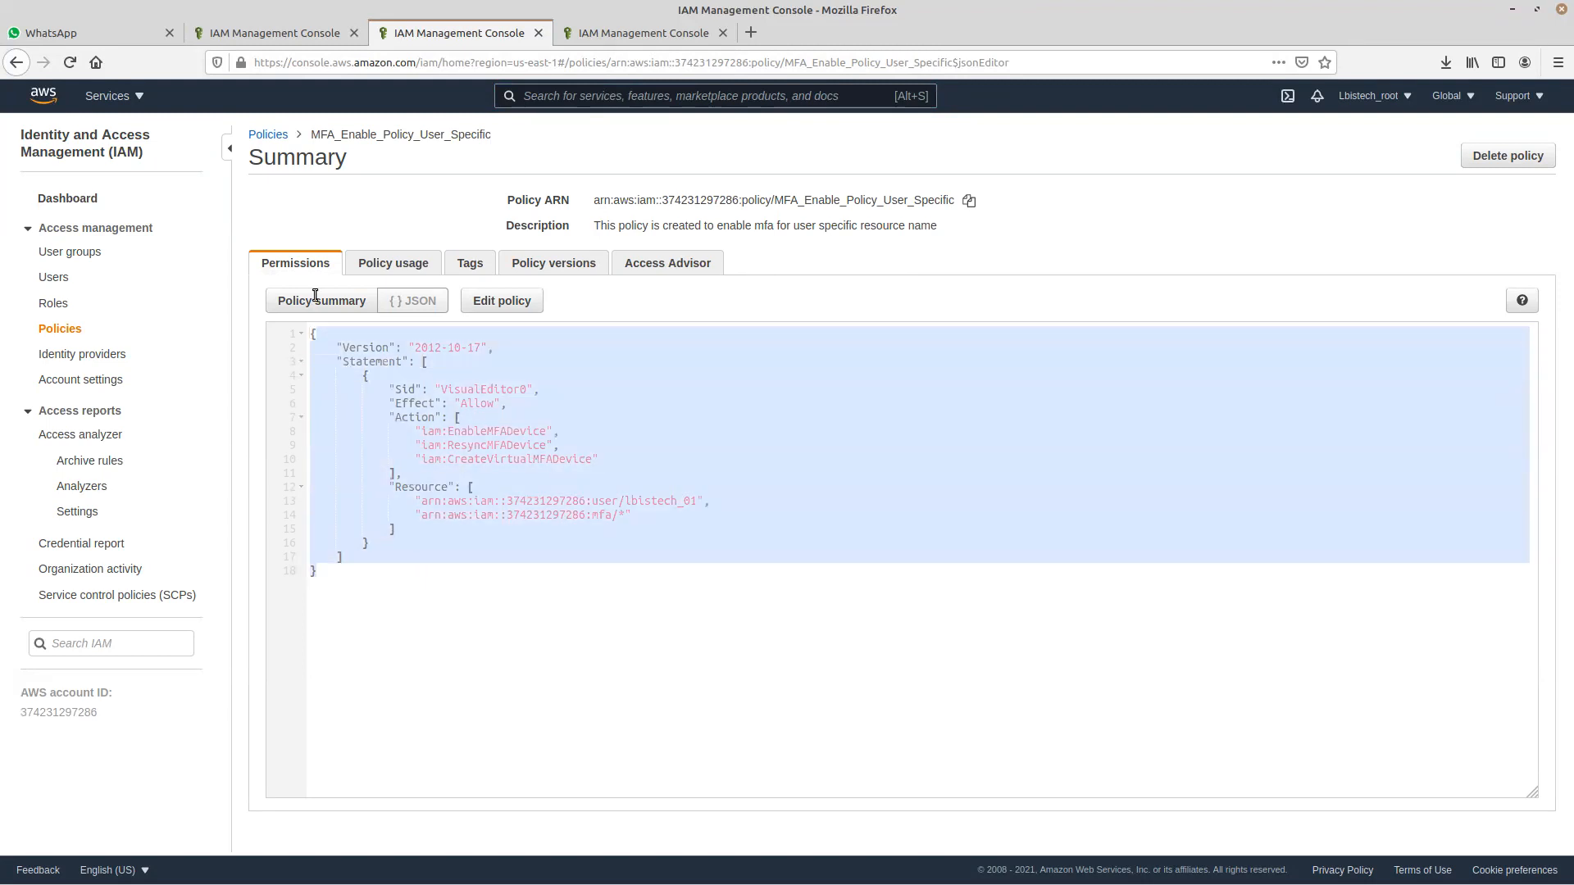
pyautogui.click(454, 592)
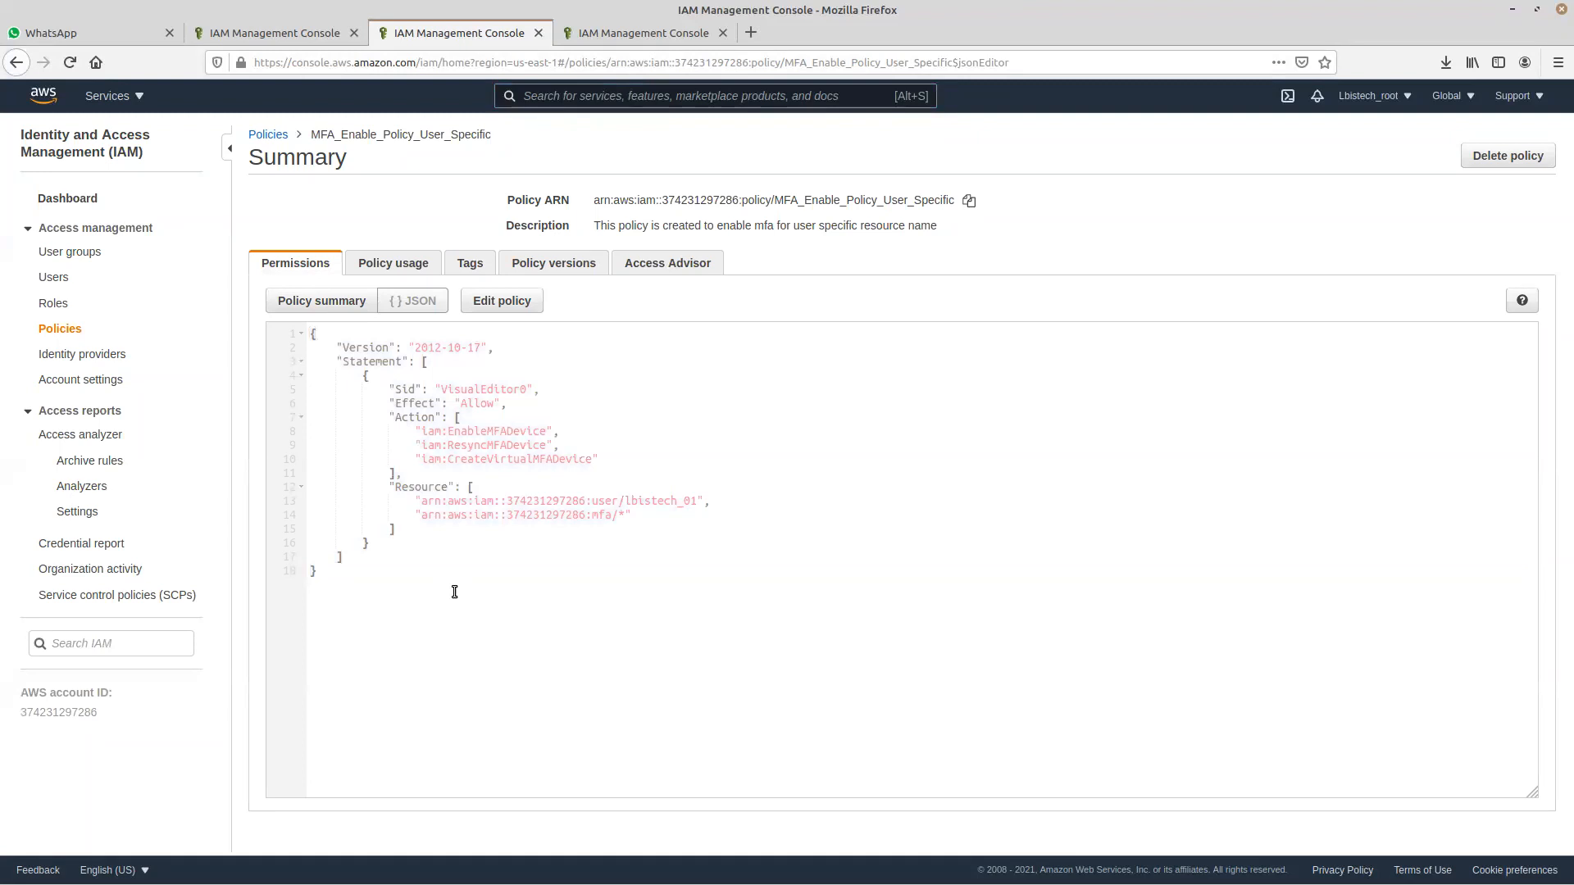
pyautogui.moveTo(404, 573); pyautogui.dragTo(271, 327)
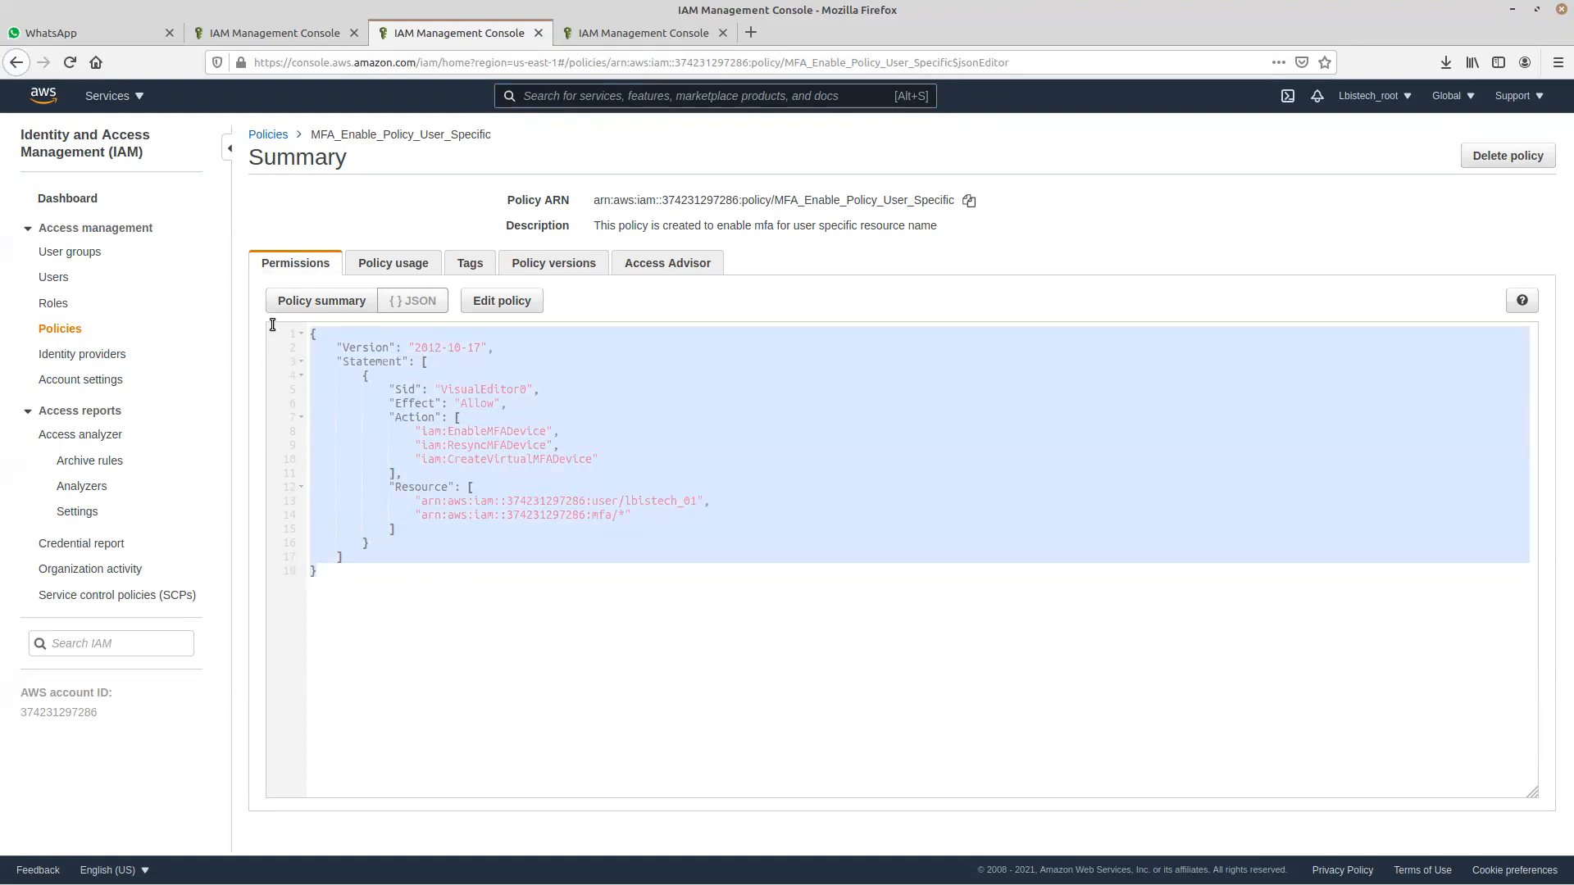
pyautogui.click(465, 585)
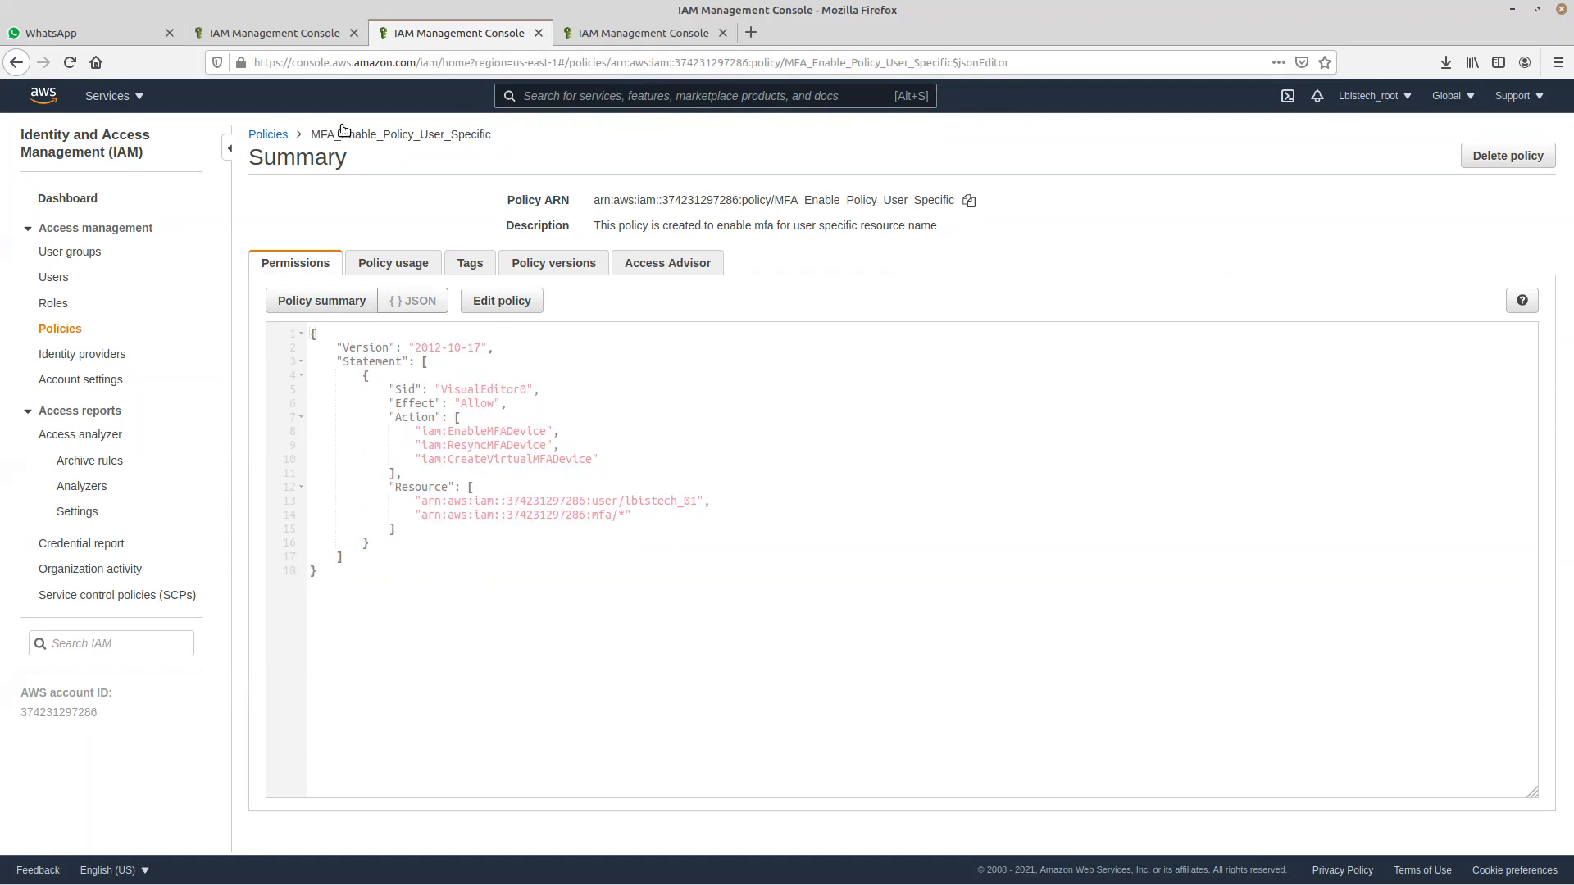
pyautogui.click(55, 283)
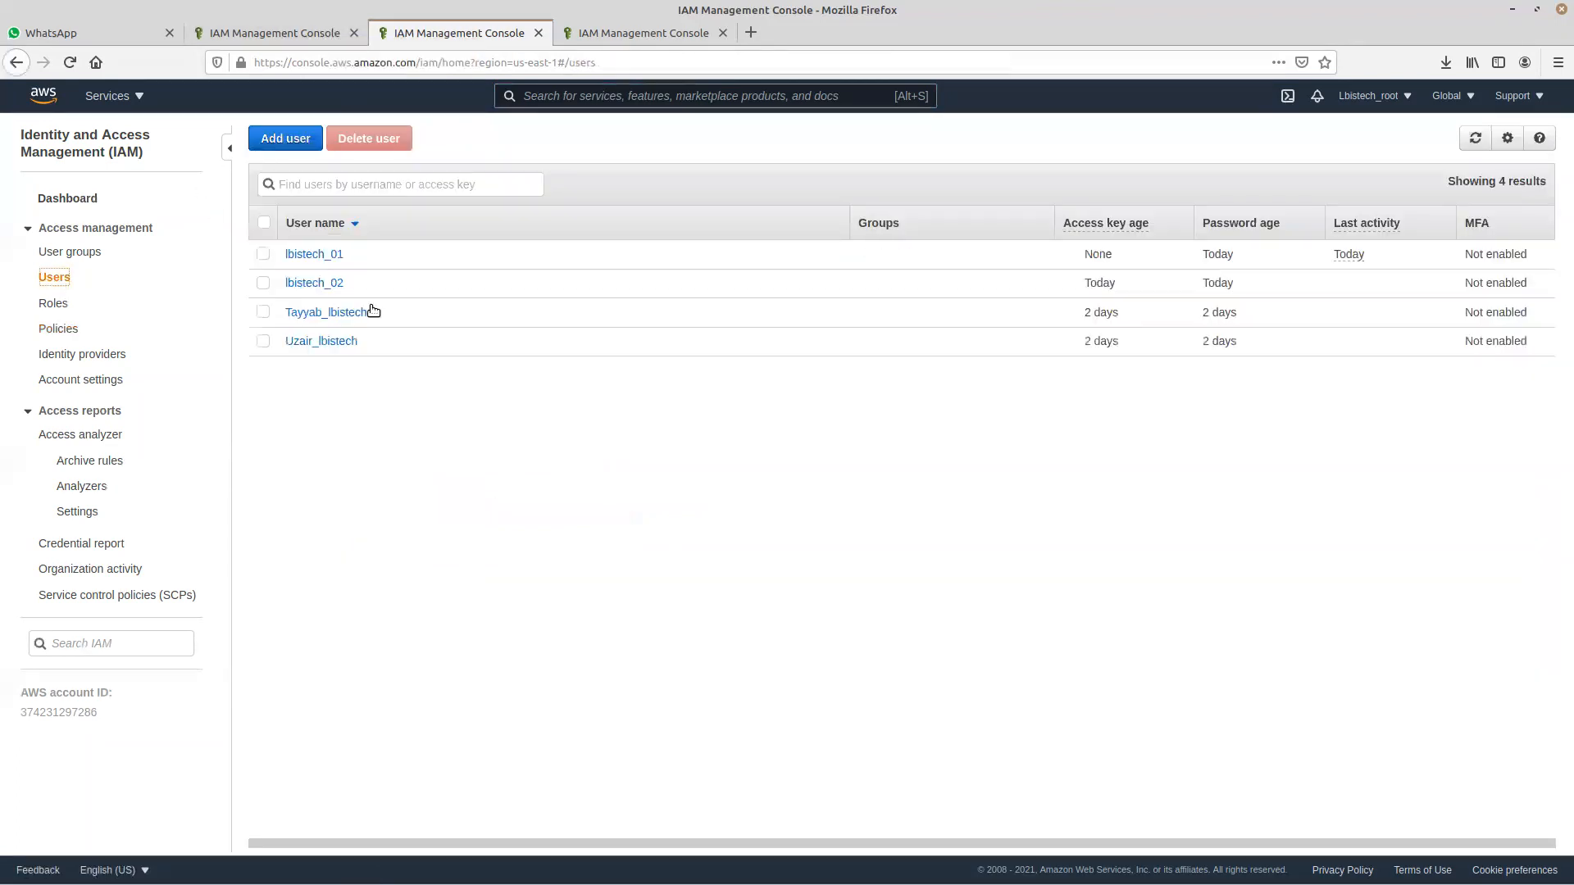
# Attach the existing MFA_Enable_Policy_User_Specific policy directly to user lbistech_01.
pyautogui.click(302, 253)
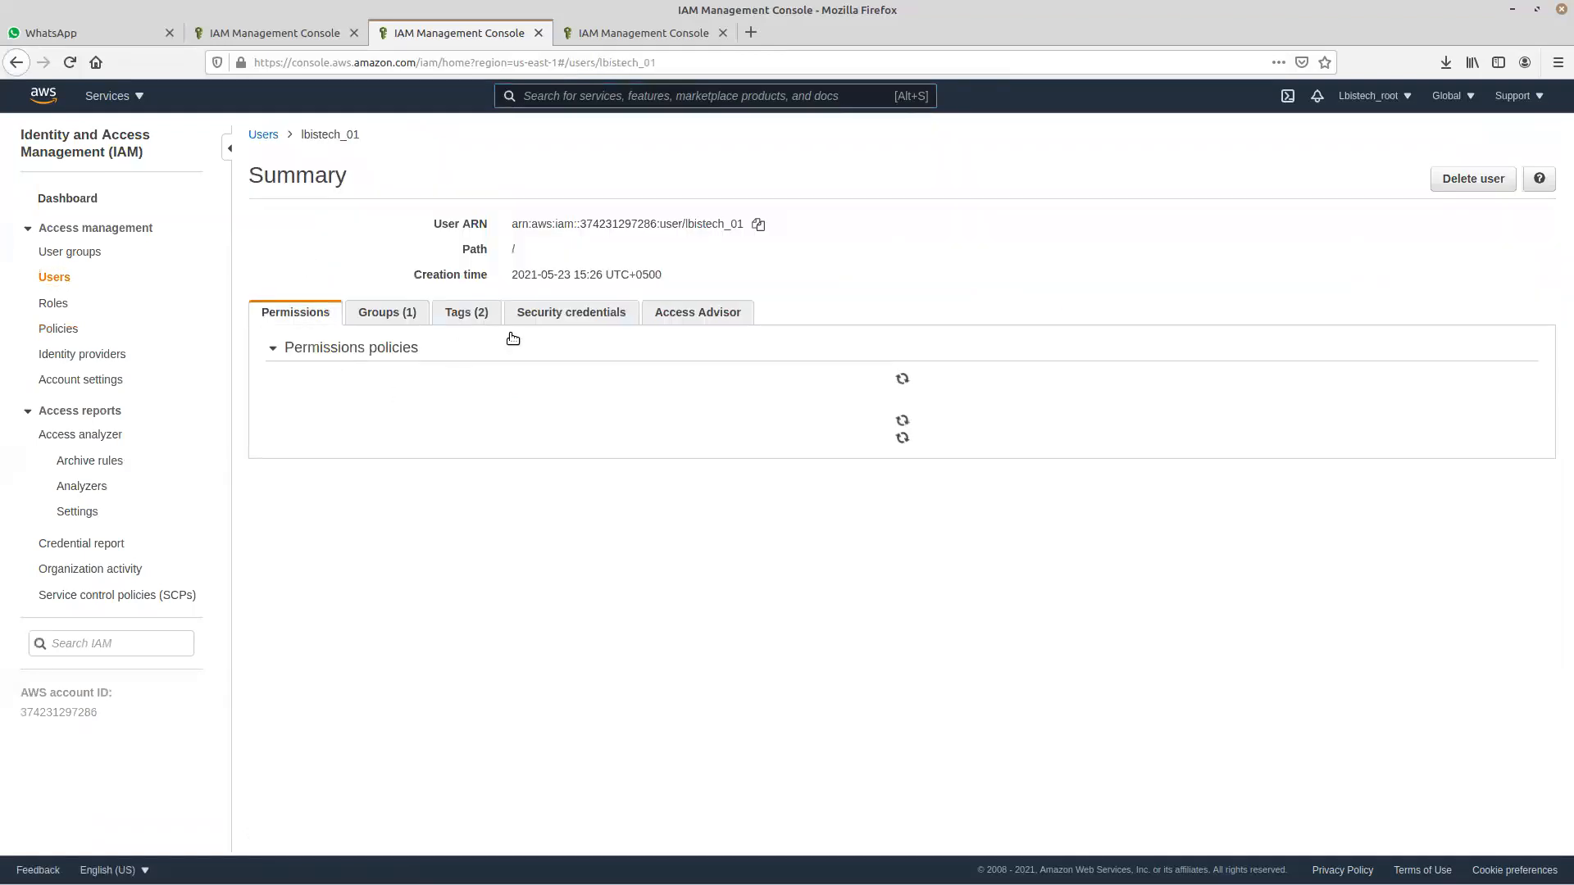
pyautogui.click(336, 383)
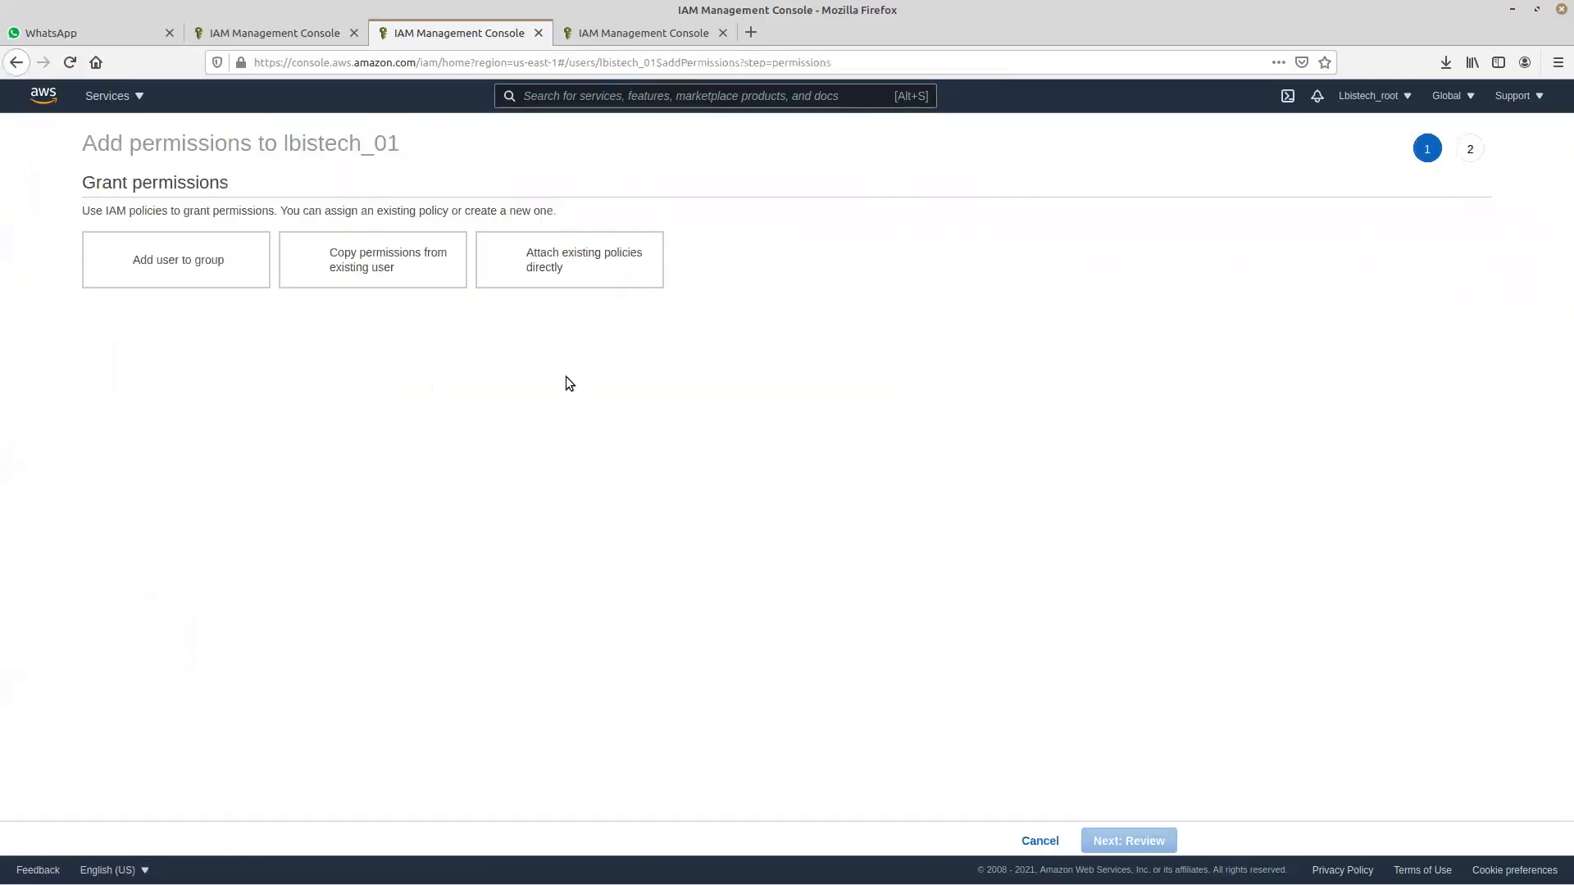
pyautogui.click(611, 269)
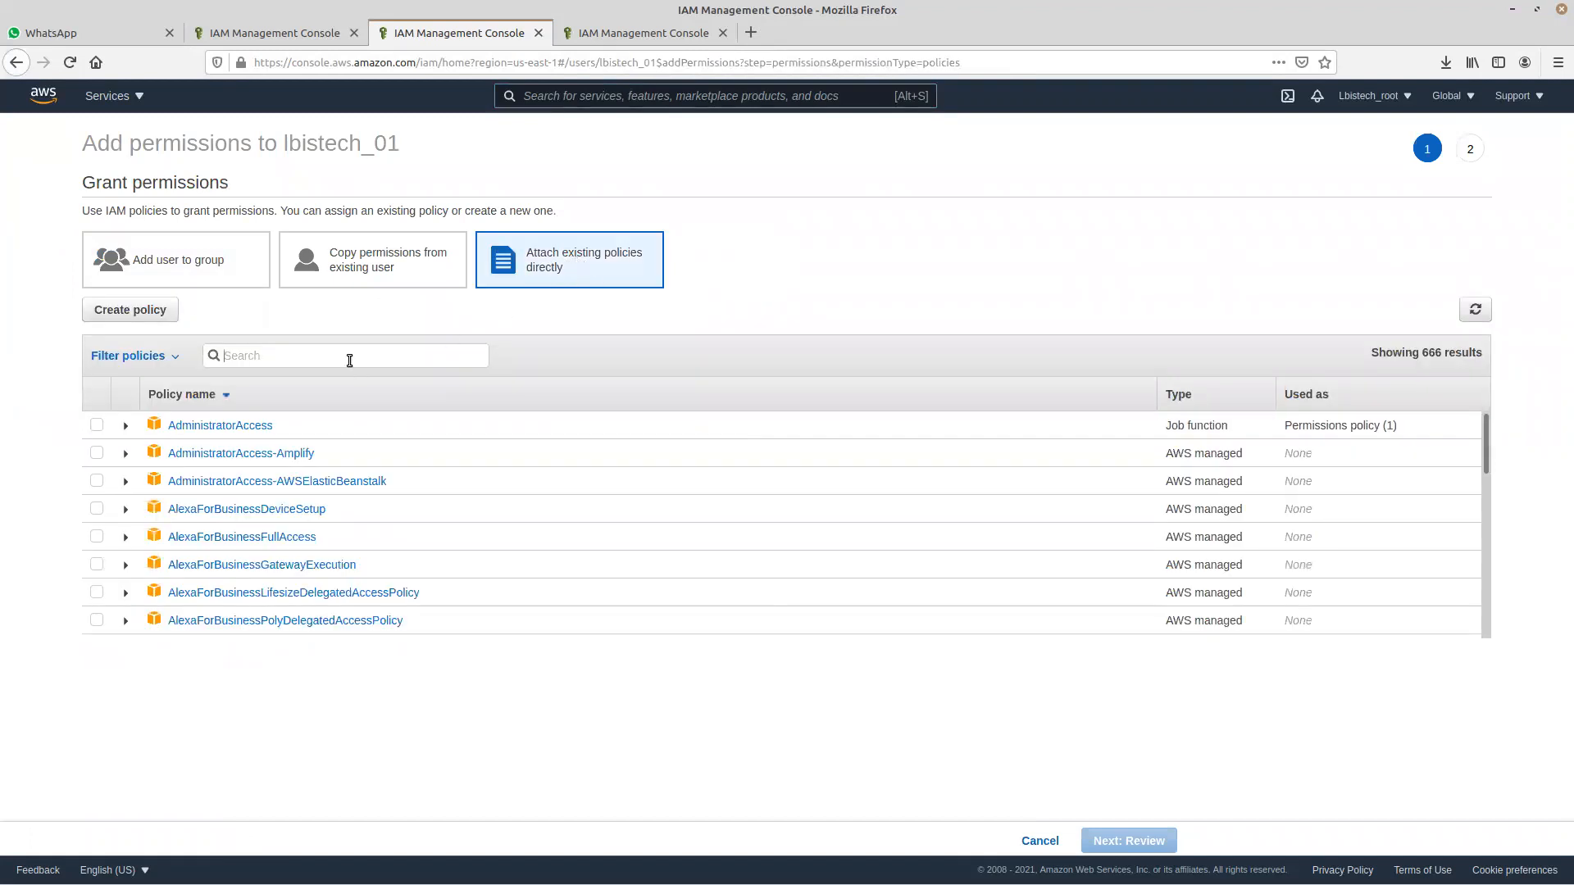
pyautogui.write('mfa')
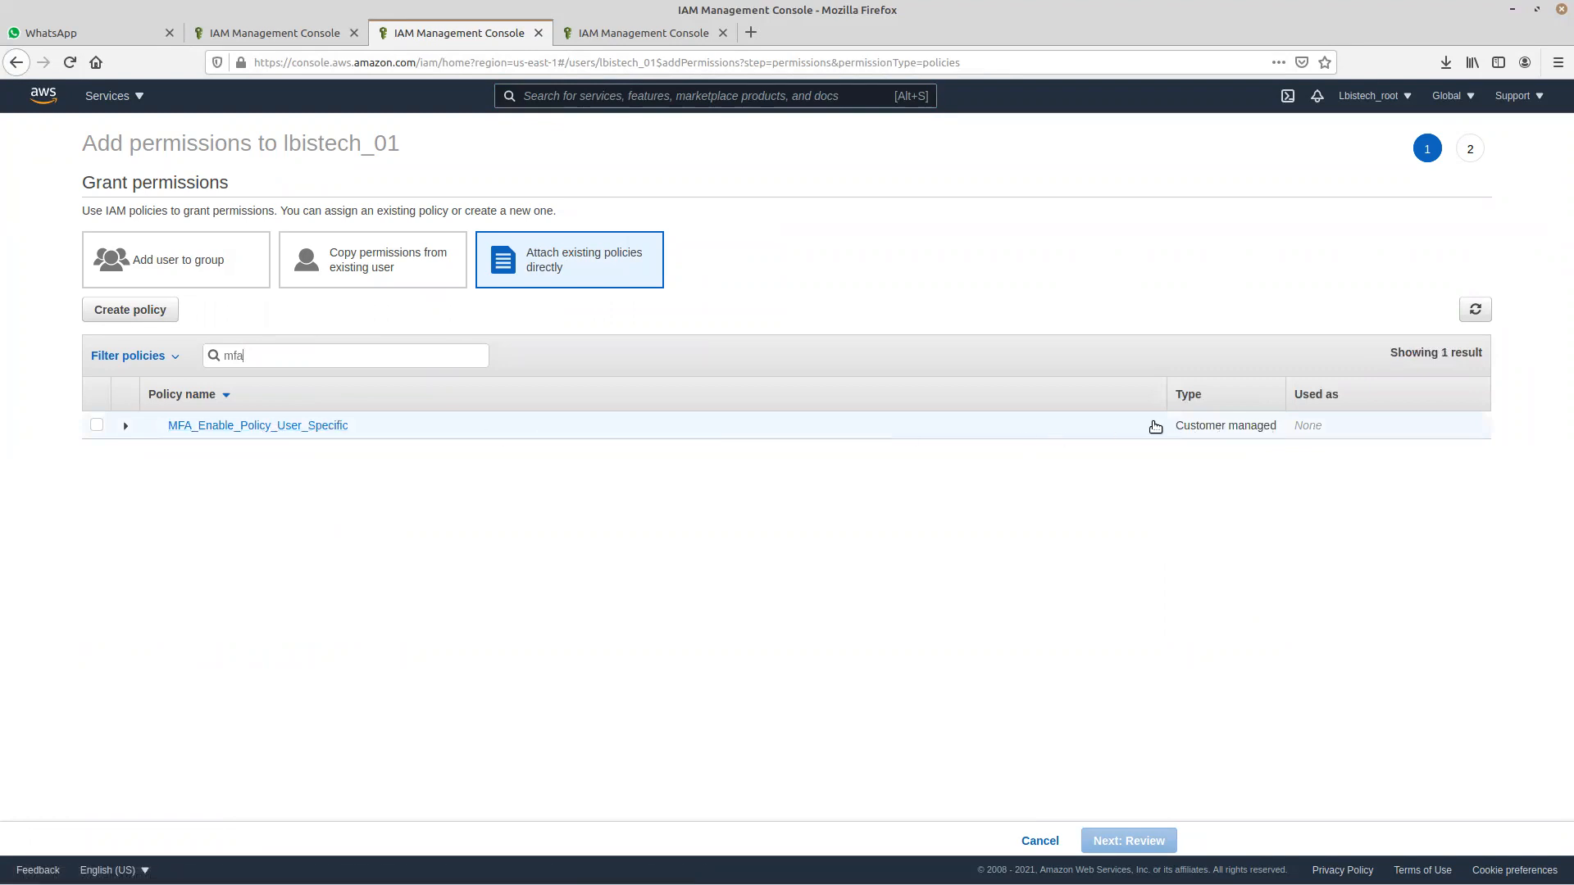
pyautogui.click(97, 425)
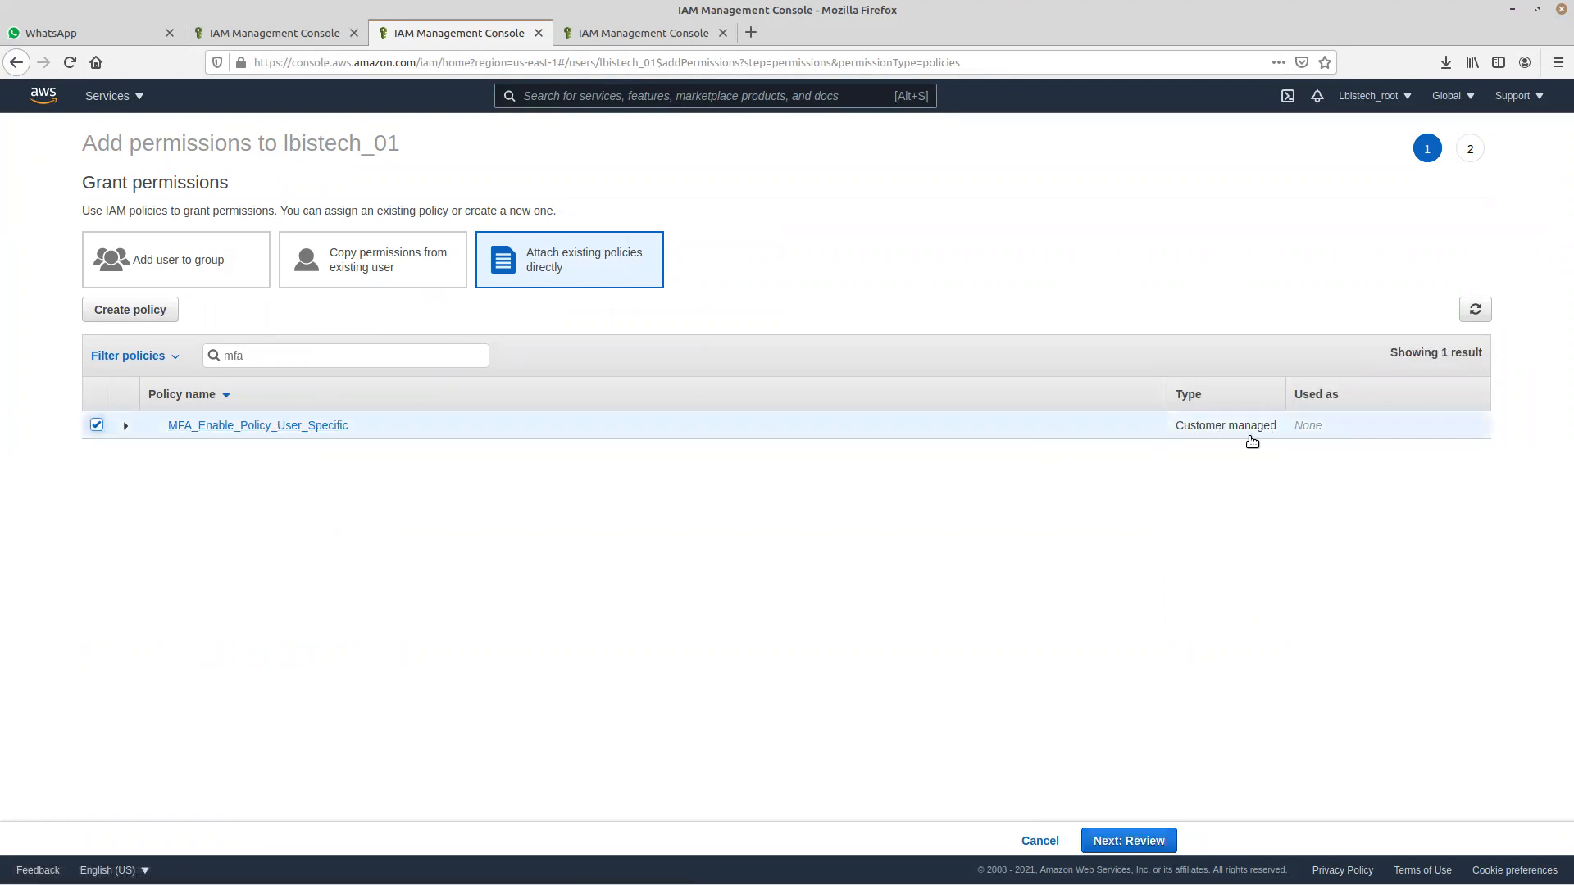
pyautogui.click(1144, 851)
pyautogui.click(1143, 851)
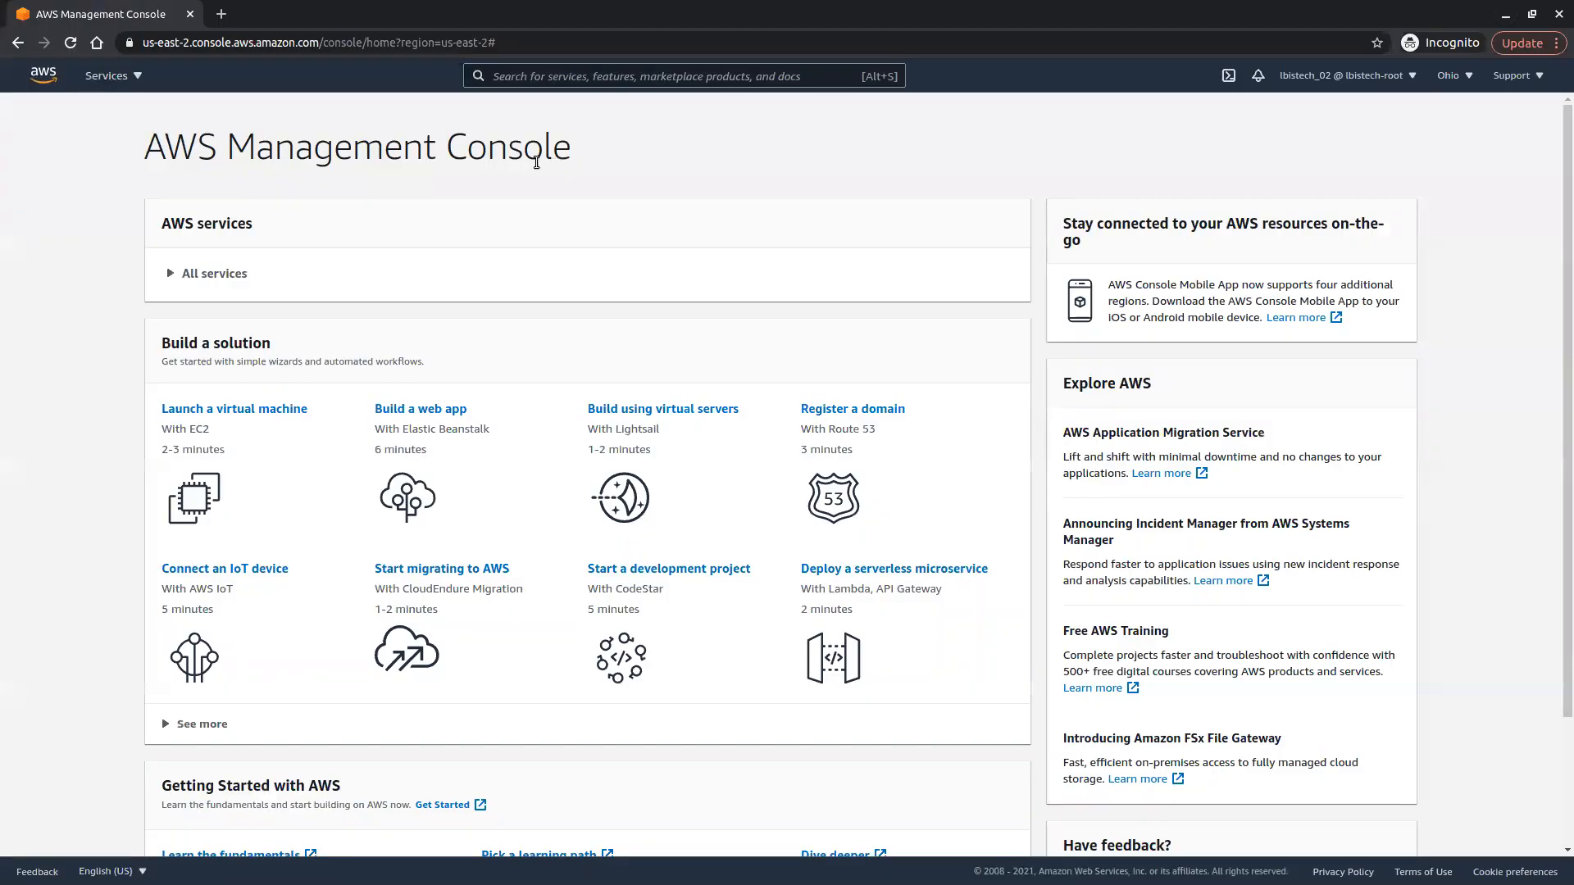
# In the incognito session, search services for 'iam' and open the IAM dashboard.
pyautogui.click(170, 274)
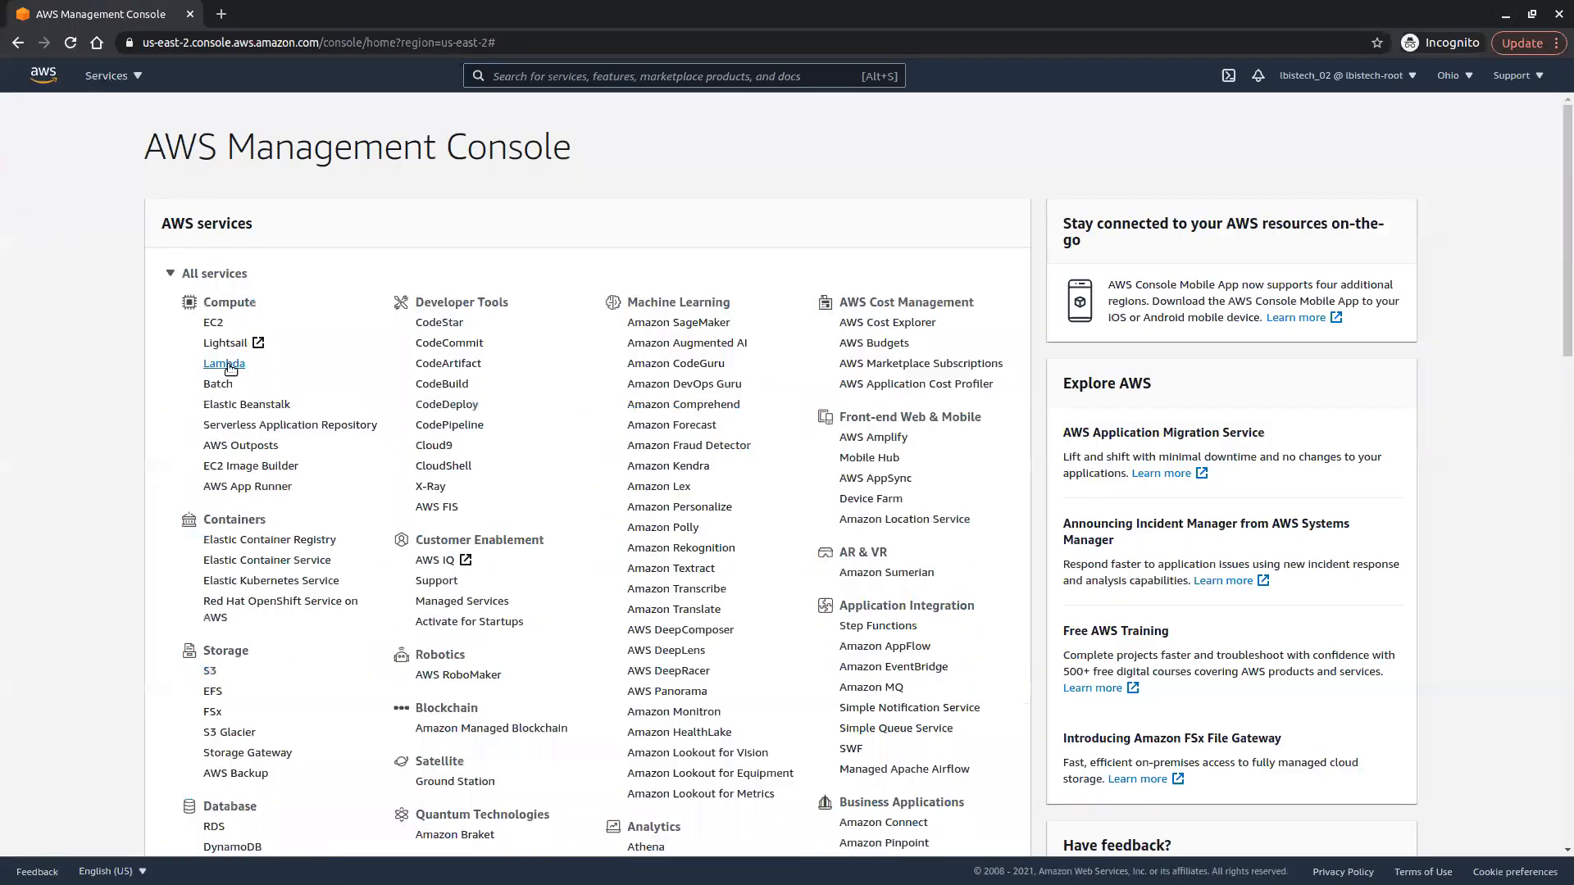
pyautogui.click(197, 274)
pyautogui.click(614, 76)
pyautogui.write('iam')
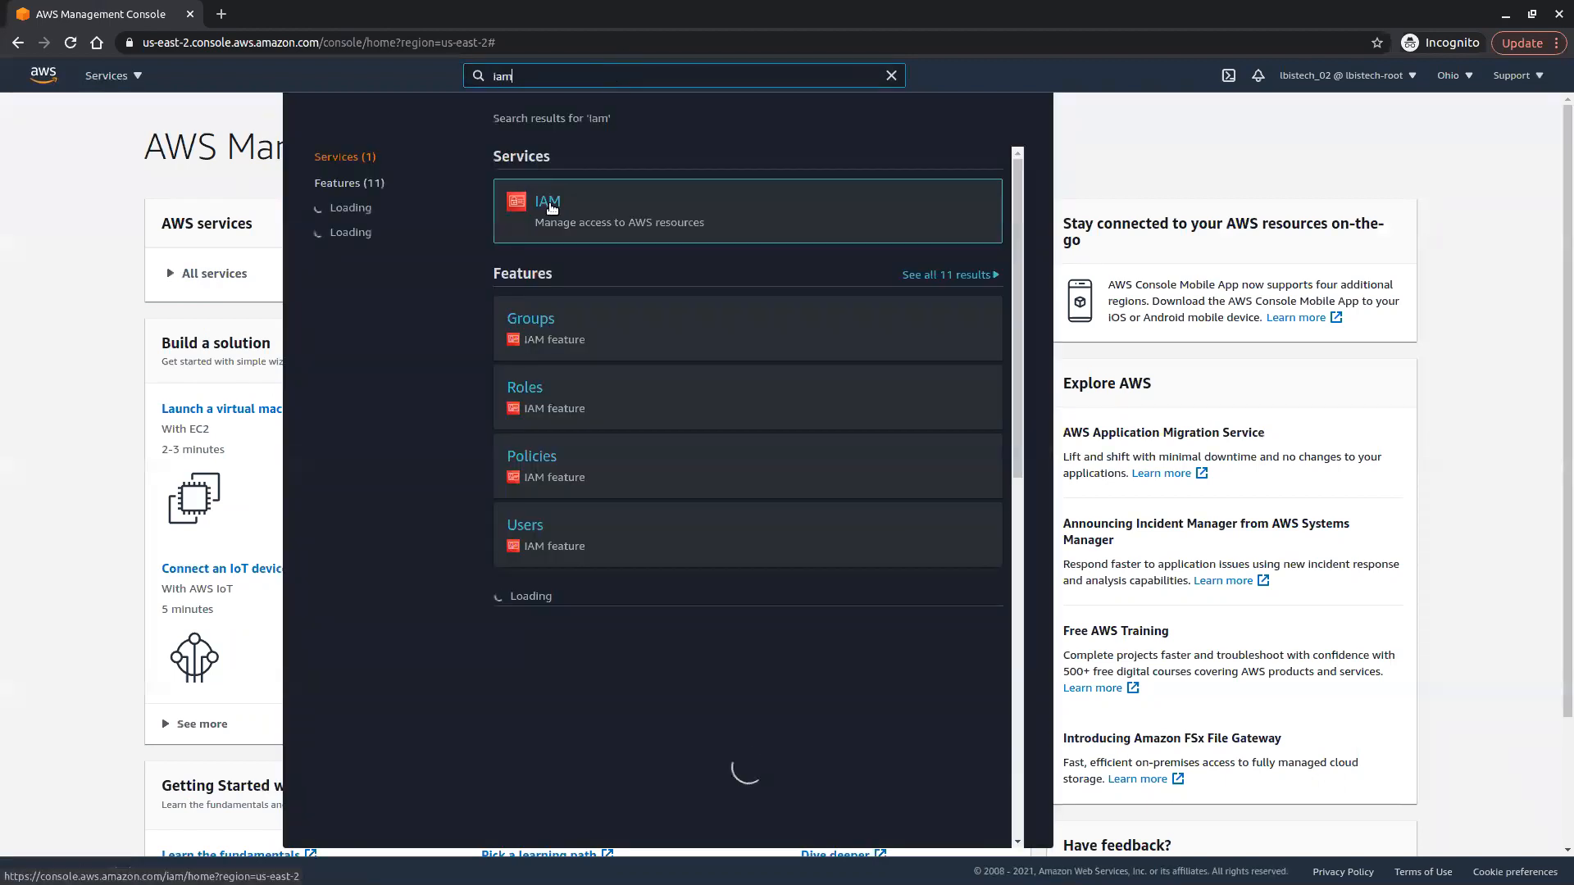
pyautogui.click(550, 205)
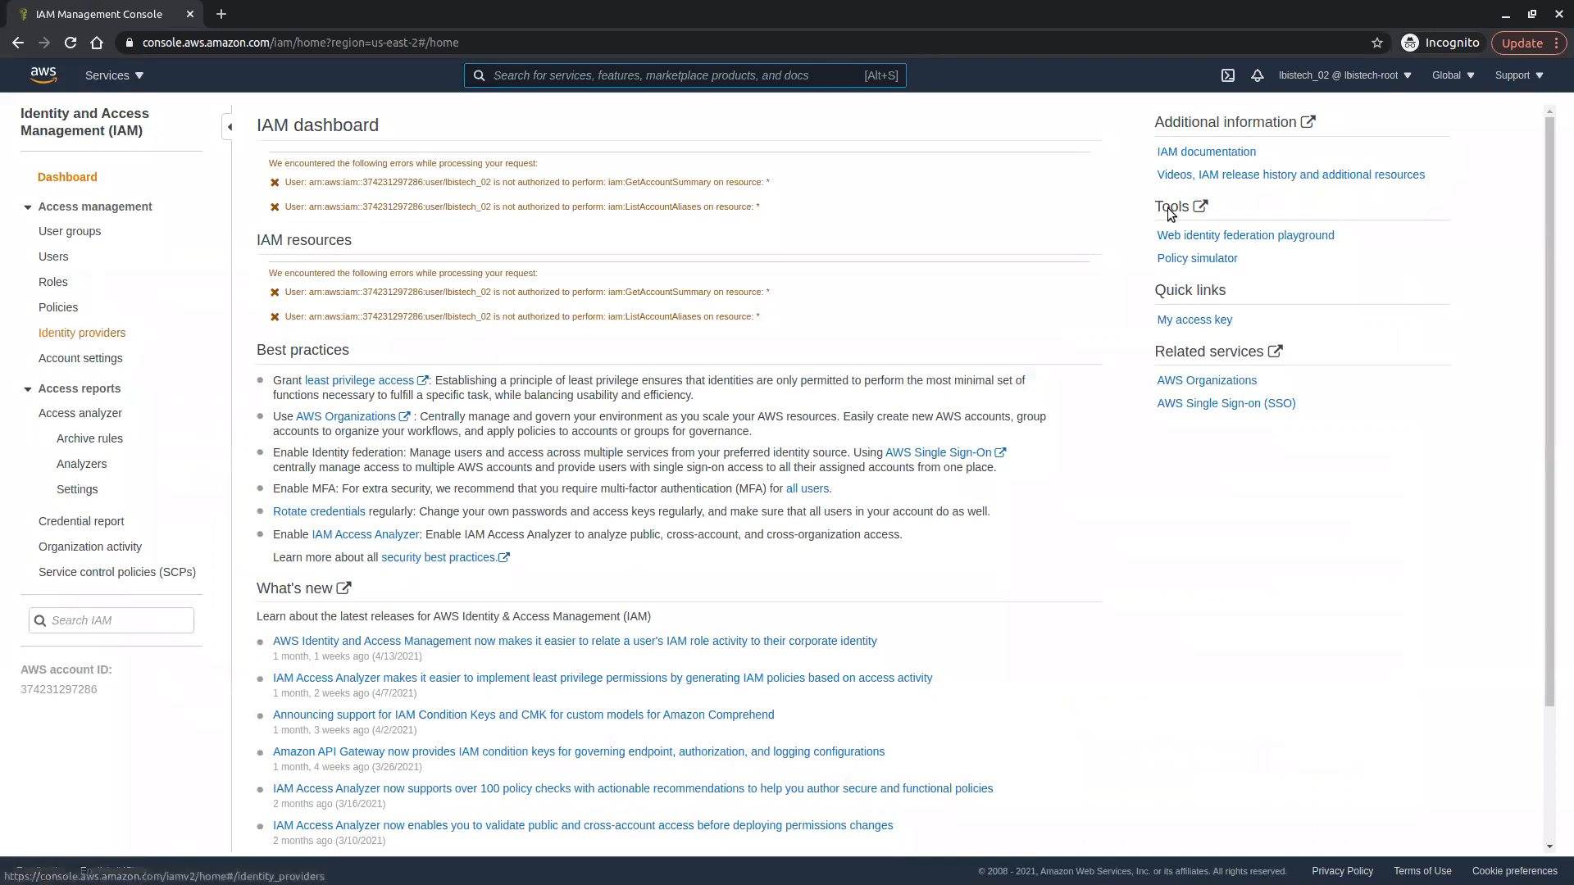
# Open My Security Credentials from the account menu and scroll to the MFA section.
pyautogui.click(1339, 75)
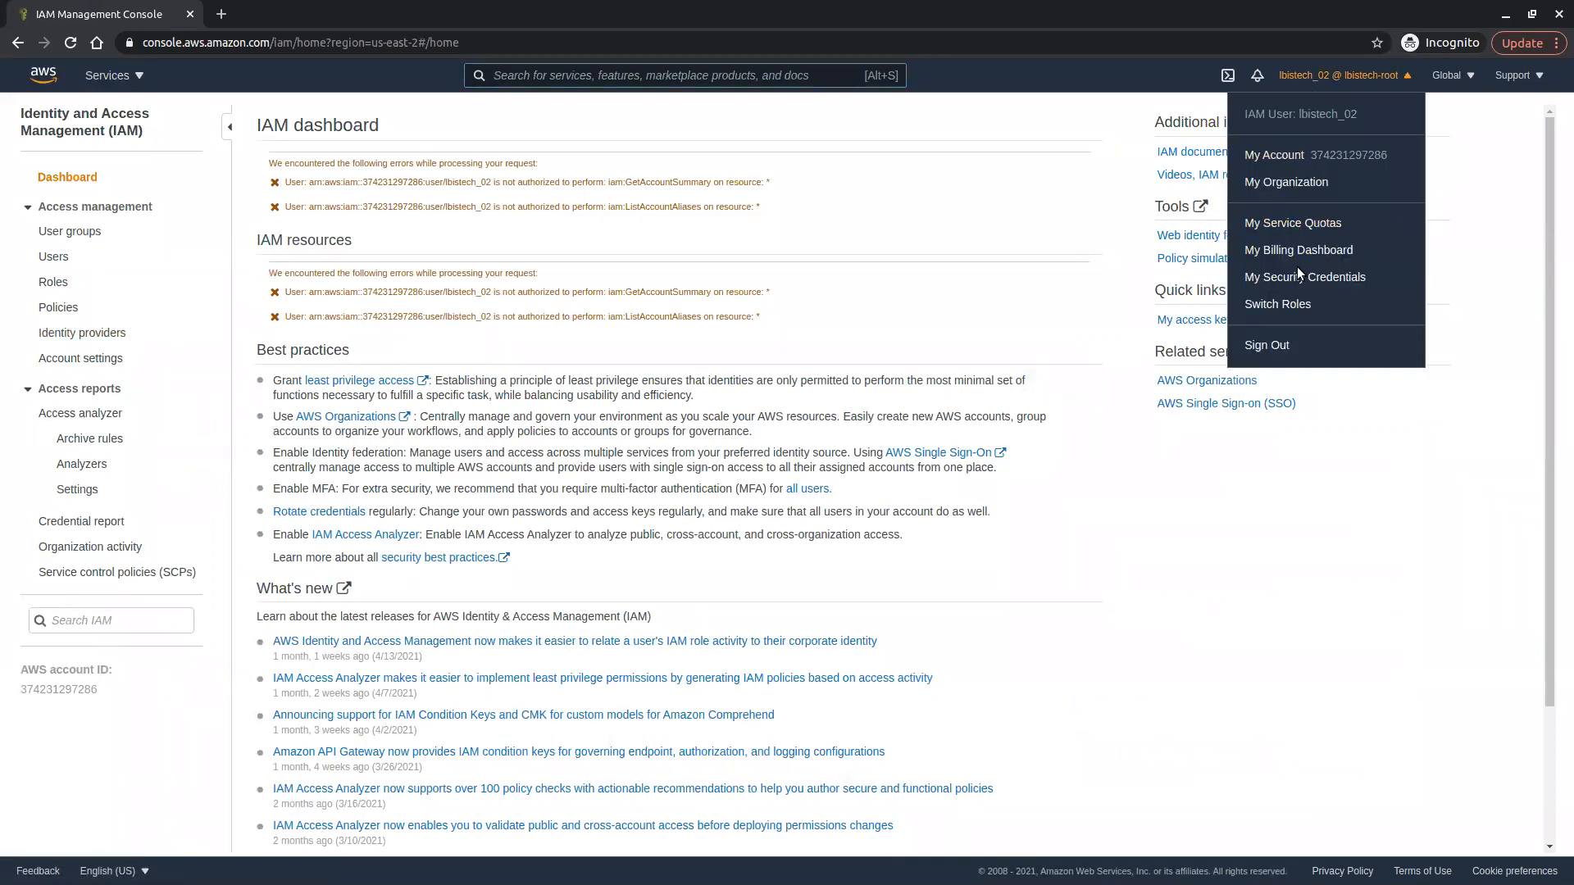
pyautogui.click(1255, 279)
pyautogui.scroll(-4, 473, 460)
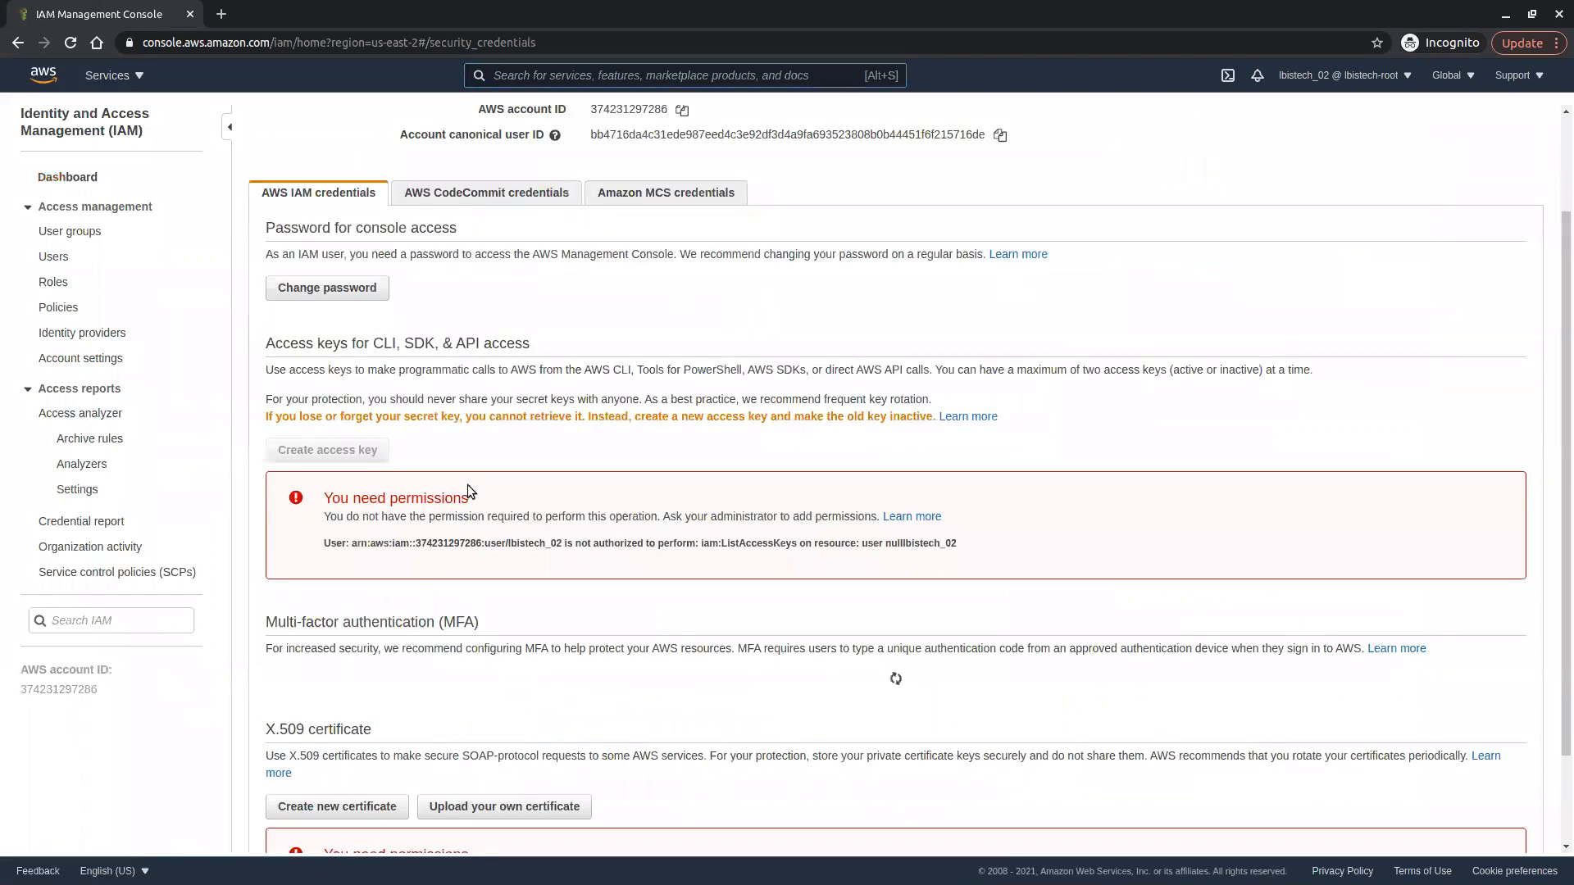
# Highlight the missing ListMFADevices permission in the MFA error, then close the incognito window.
pyautogui.moveTo(366, 601); pyautogui.dragTo(323, 600)
pyautogui.click(1040, 608)
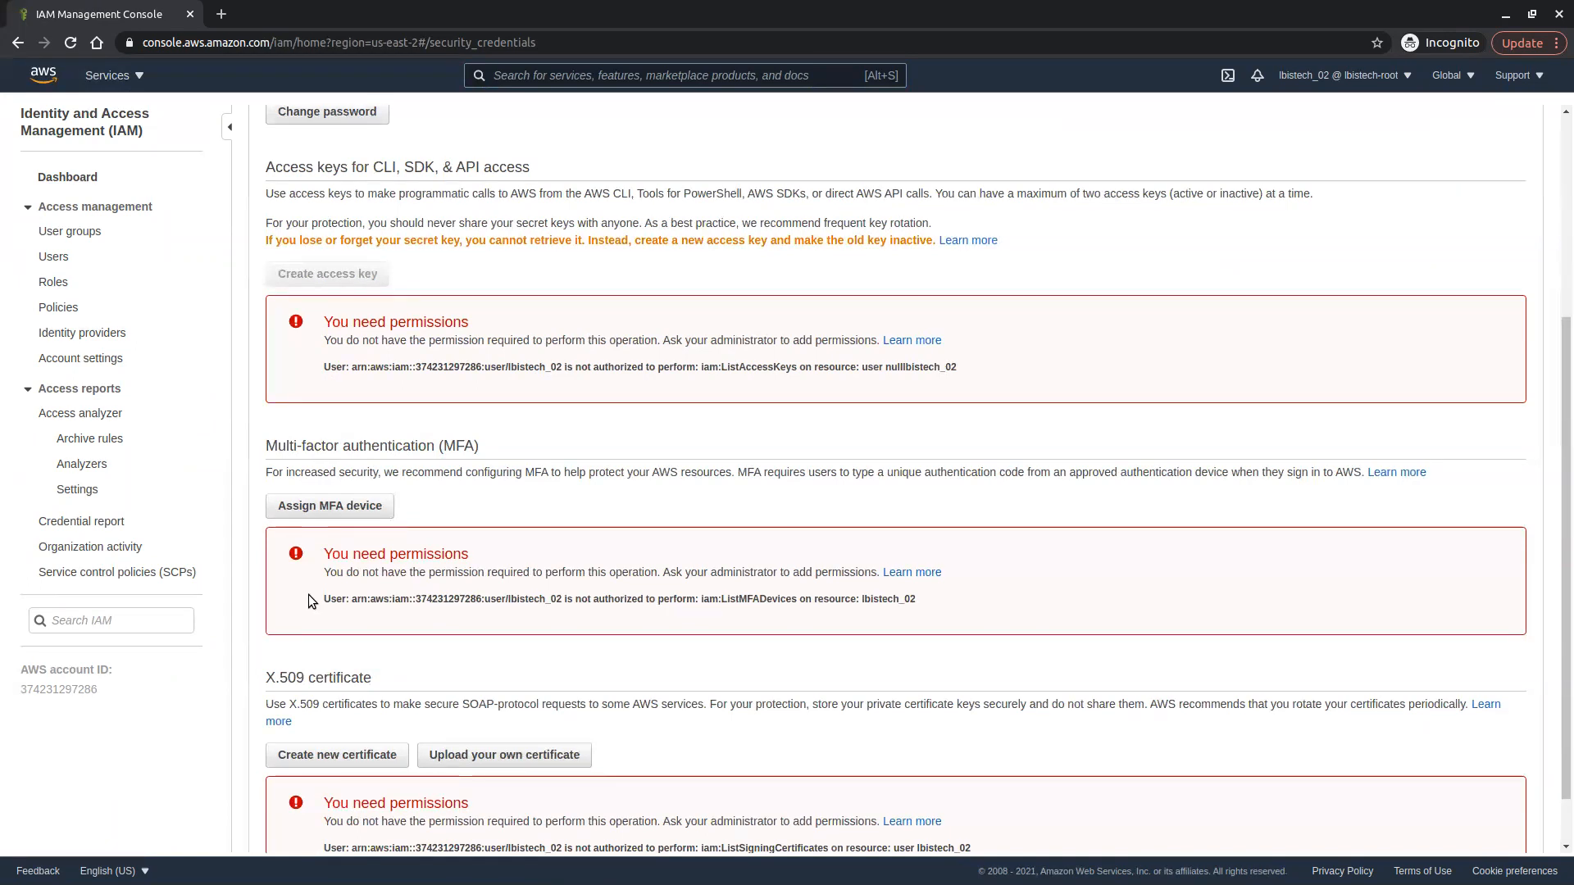
pyautogui.moveTo(721, 599); pyautogui.dragTo(796, 600)
pyautogui.click(761, 590)
pyautogui.click(1559, 13)
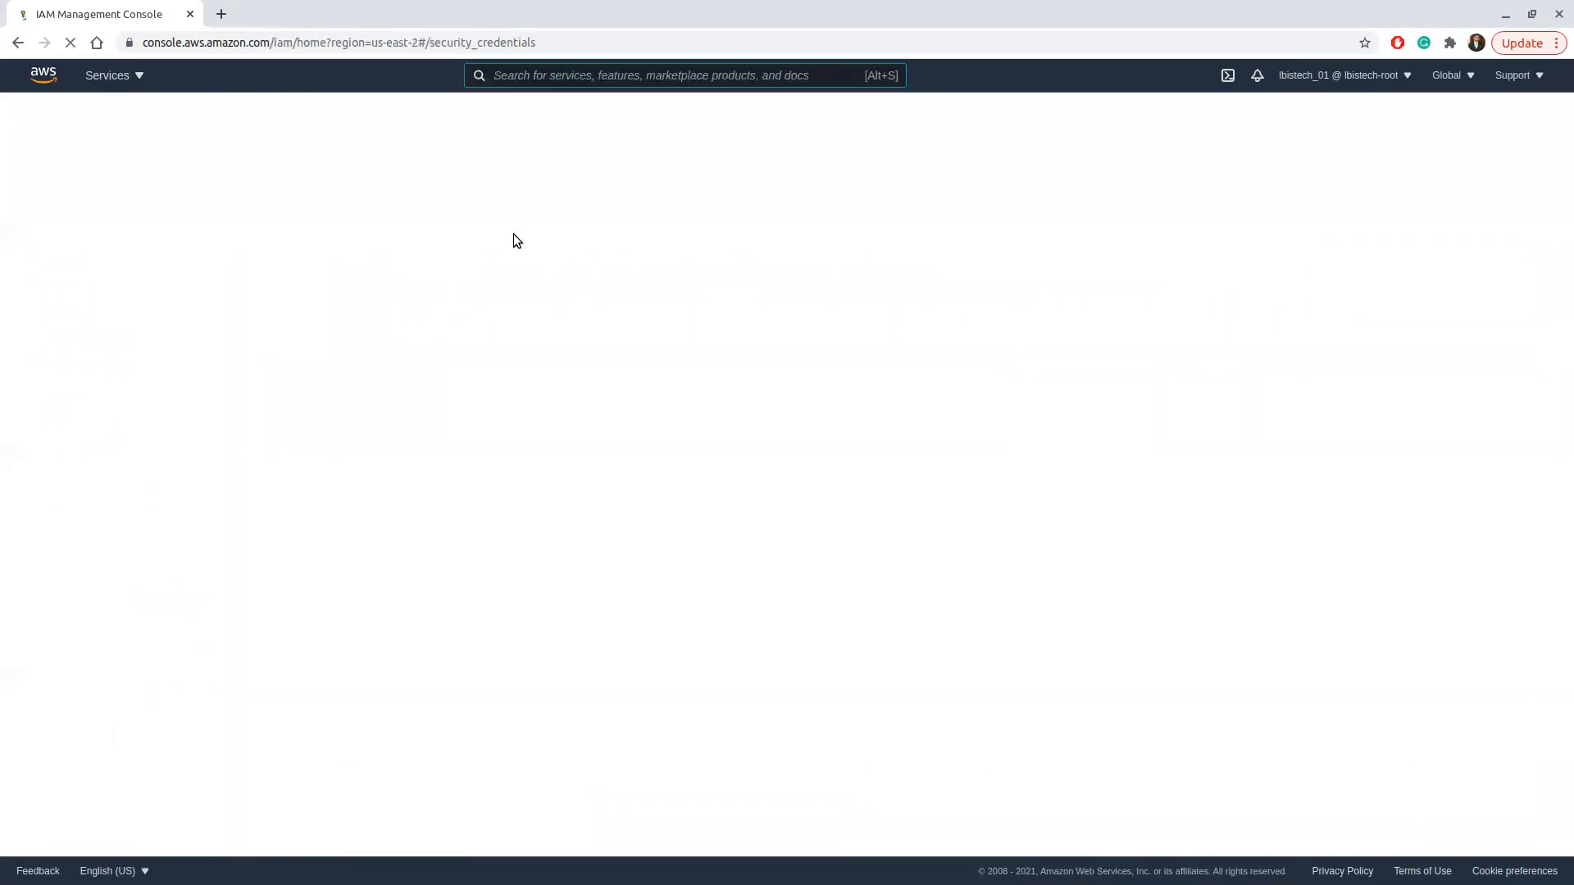
# Scroll to the MFA section and highlight iam:ListMFADevices in the denial message.
pyautogui.scroll(-5, 515, 235)
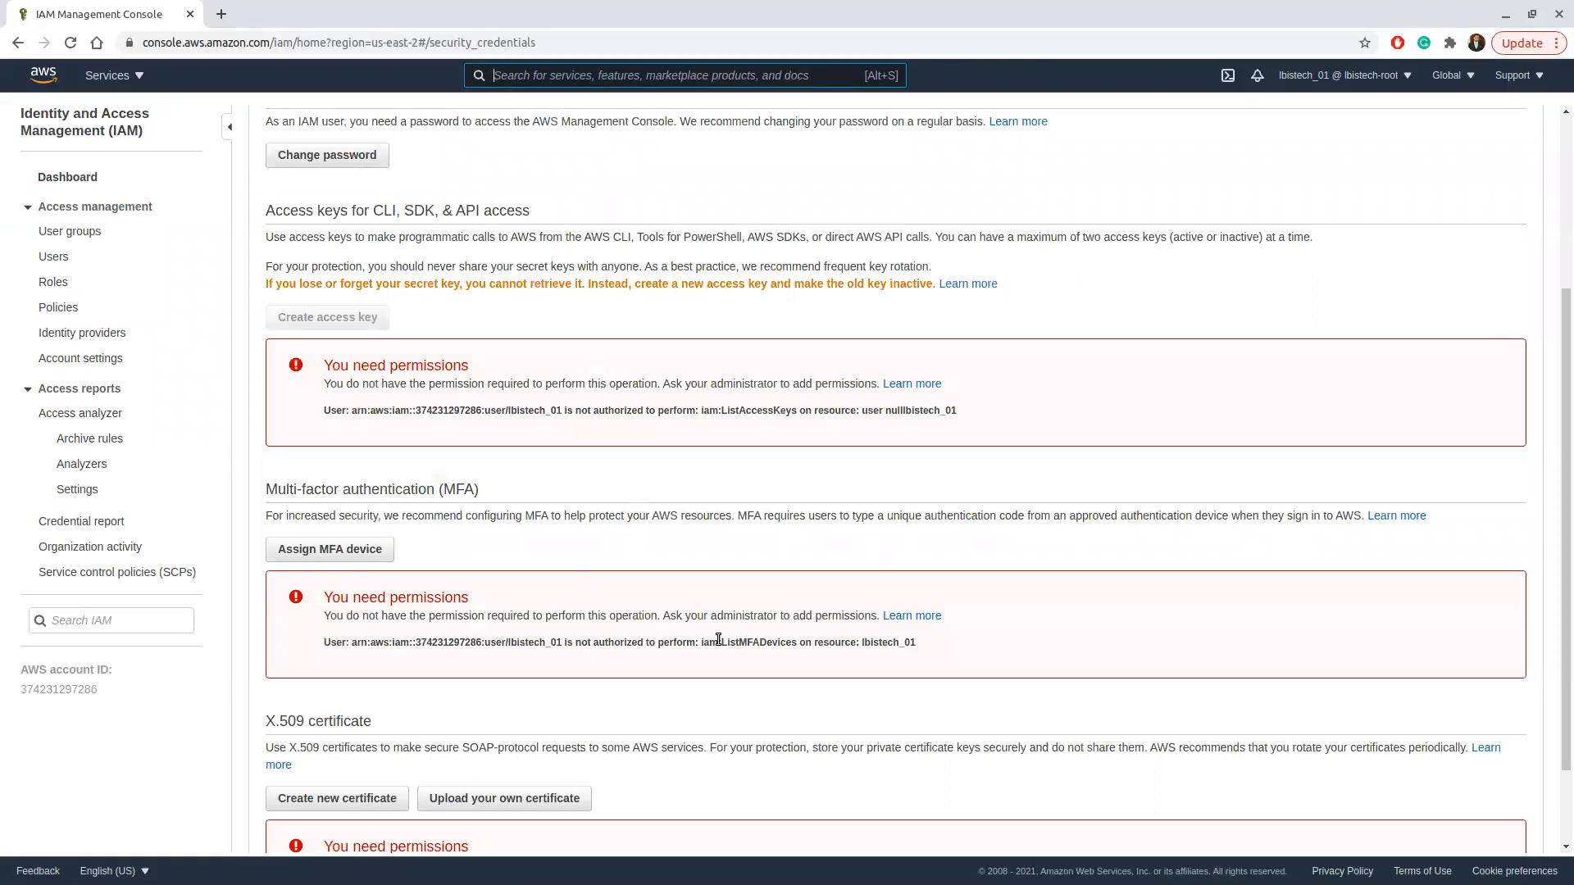
pyautogui.moveTo(725, 642); pyautogui.dragTo(794, 646)
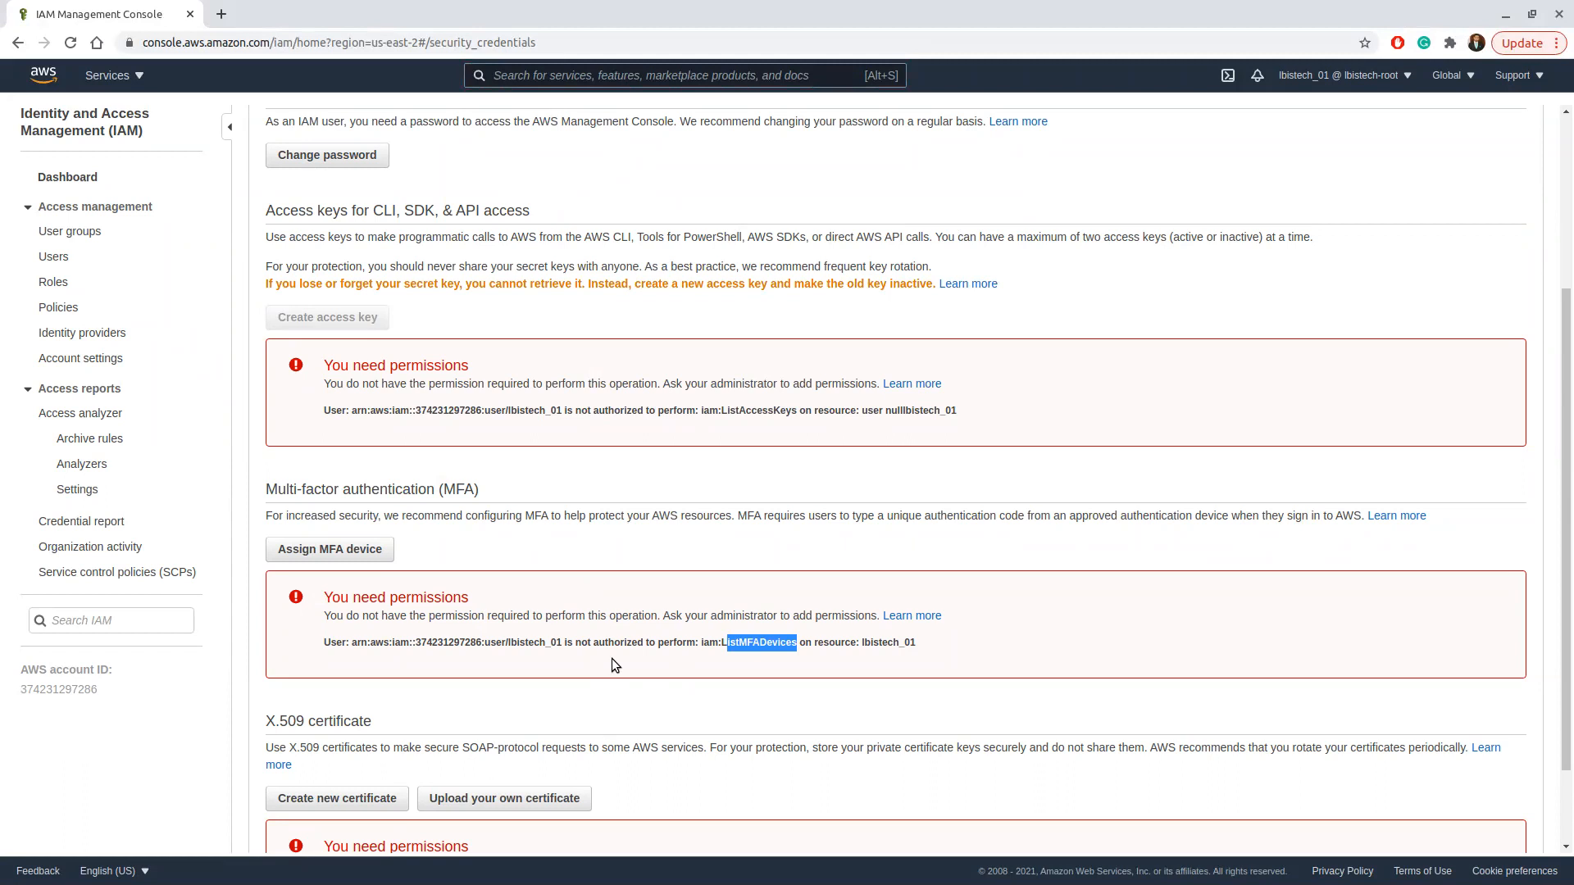
pyautogui.click(738, 642)
pyautogui.moveTo(700, 643); pyautogui.dragTo(786, 640)
pyautogui.click(738, 645)
pyautogui.moveTo(710, 642); pyautogui.dragTo(683, 640)
# Try assigning a virtual MFA device, note the ListMFADevices error, and cancel the setup.
pyautogui.click(318, 558)
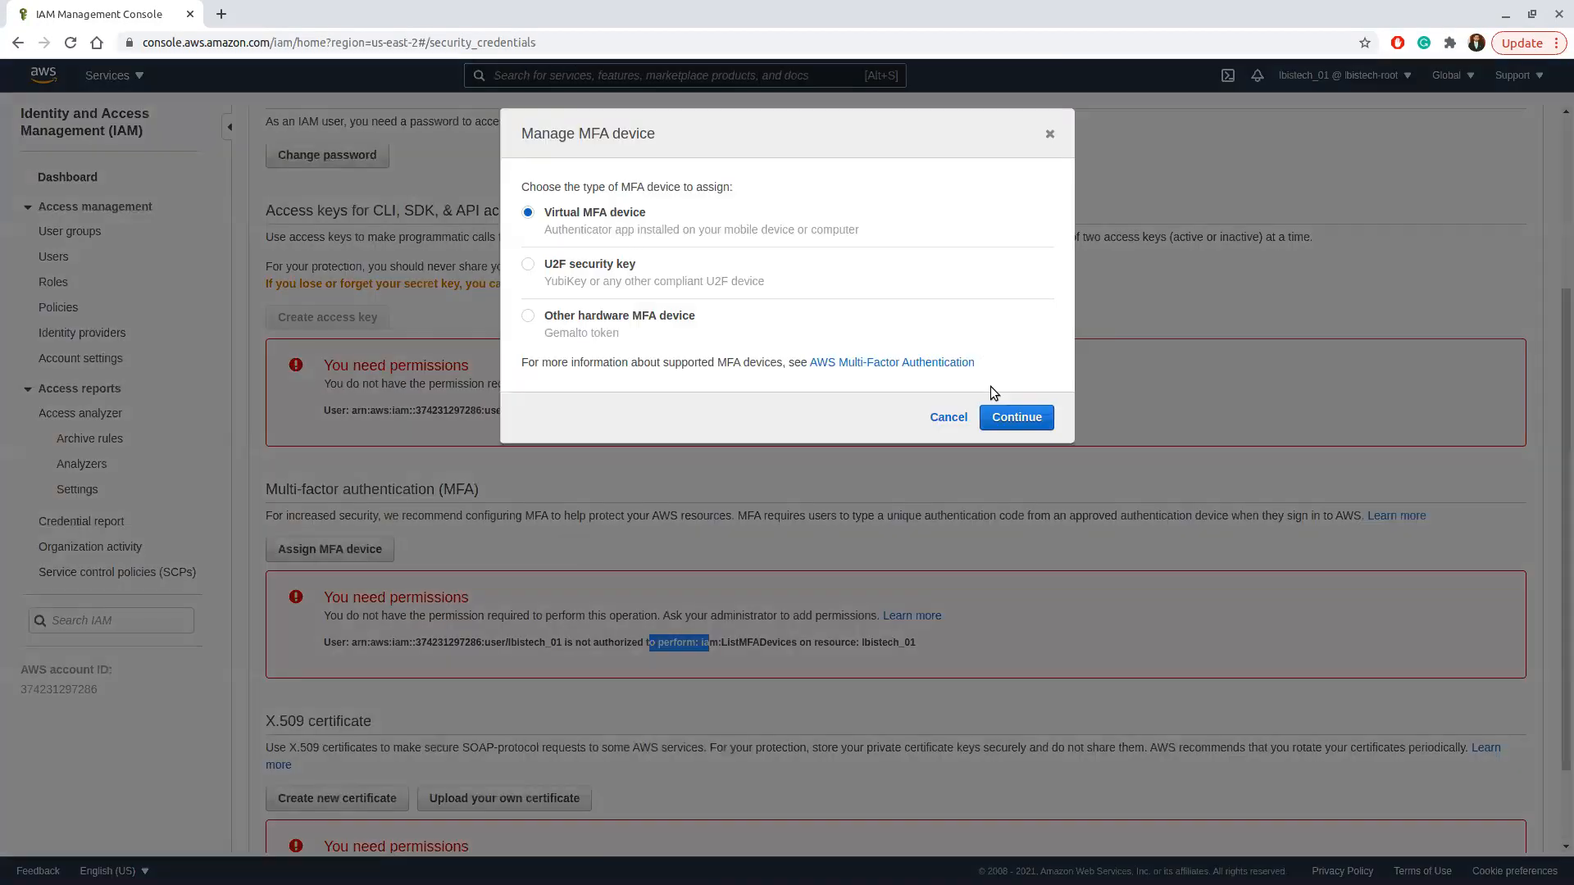
pyautogui.click(1016, 417)
pyautogui.click(825, 279)
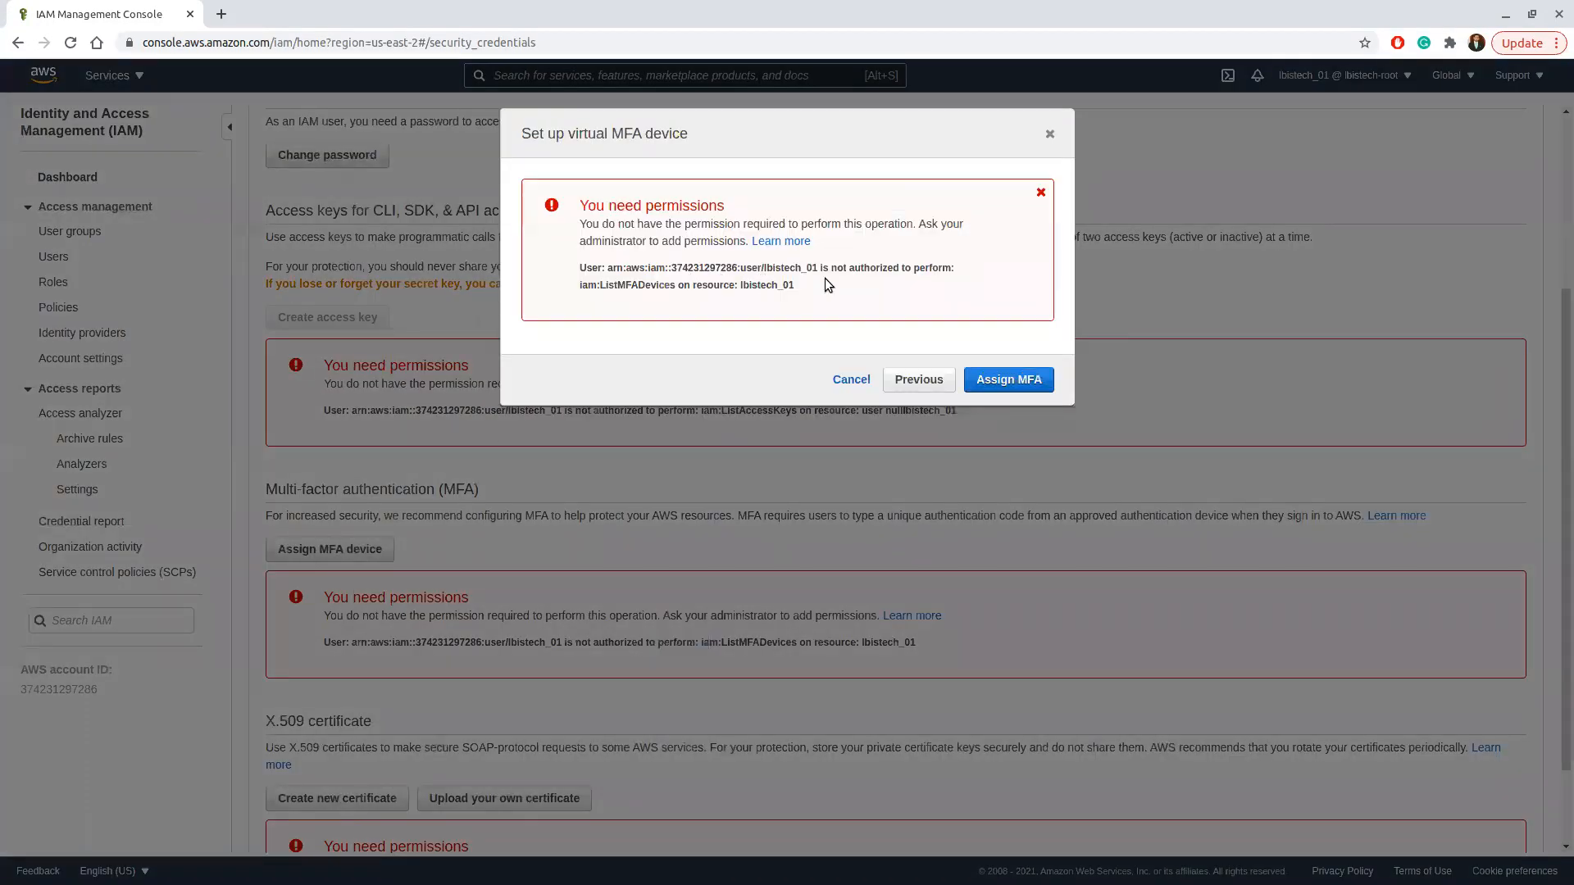
pyautogui.doubleClick(680, 285)
pyautogui.click(852, 381)
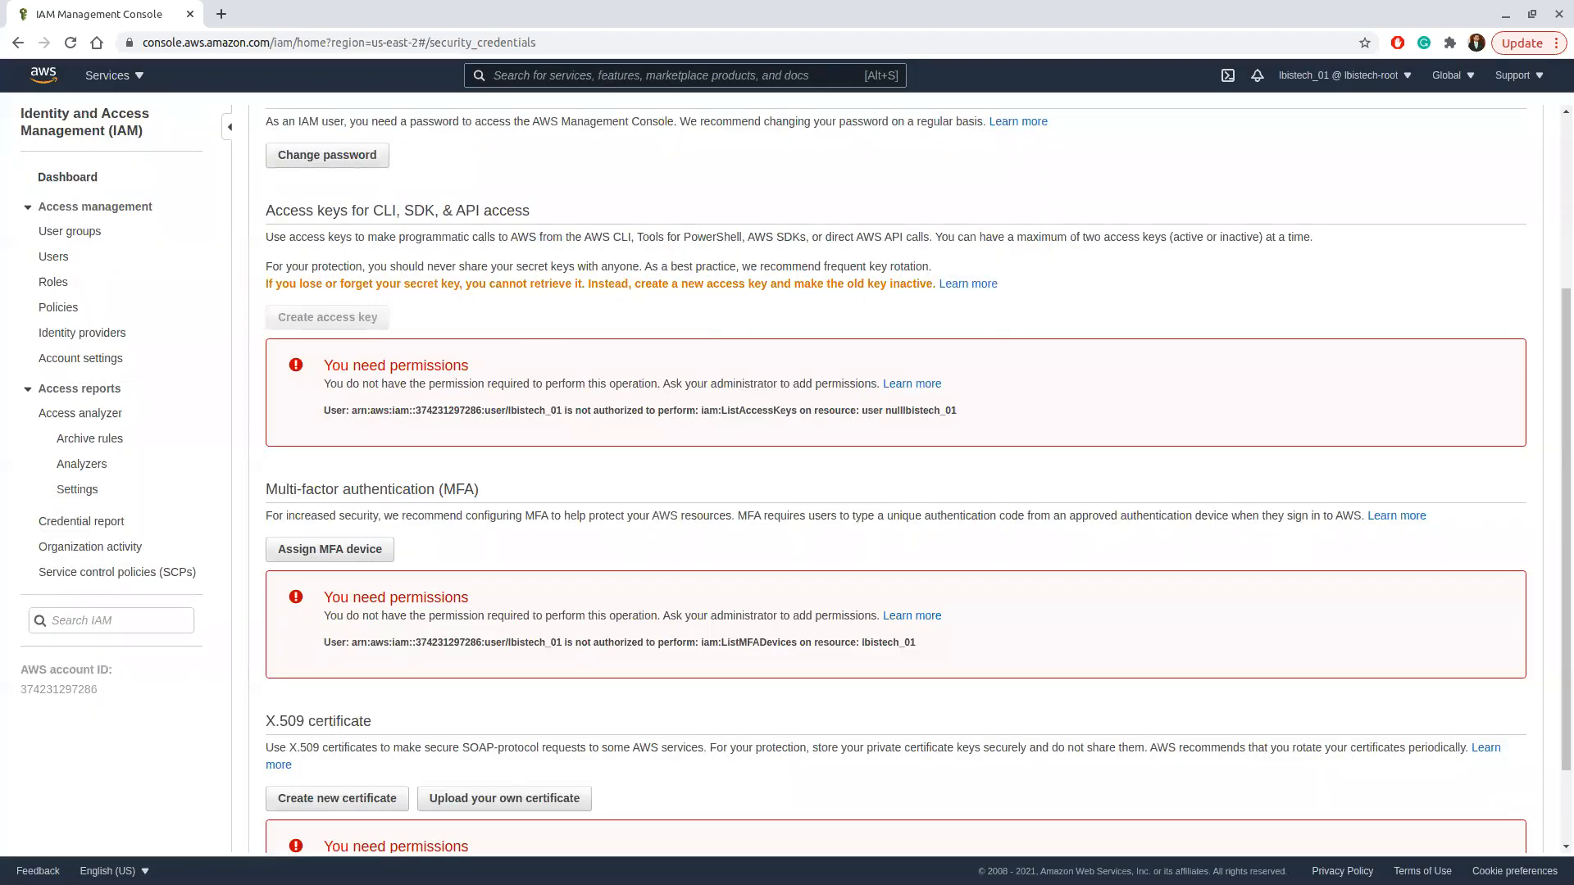
pyautogui.hotkey('alt', 'Tab')
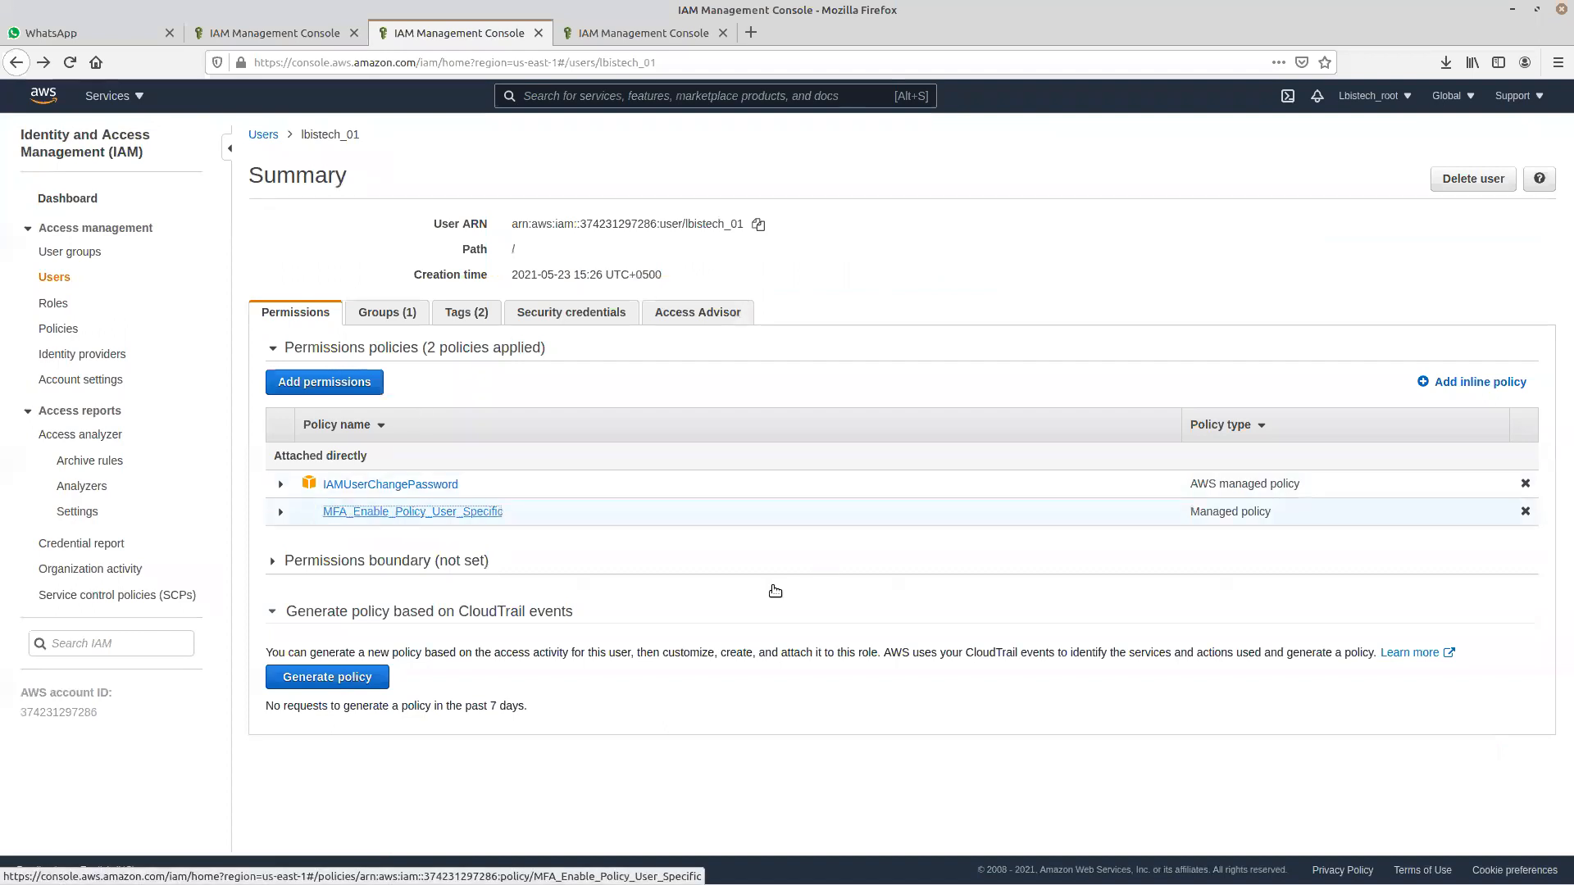
# Open the MFA_Enable_Policy_User_Specific policy and start editing it.
pyautogui.click(495, 511)
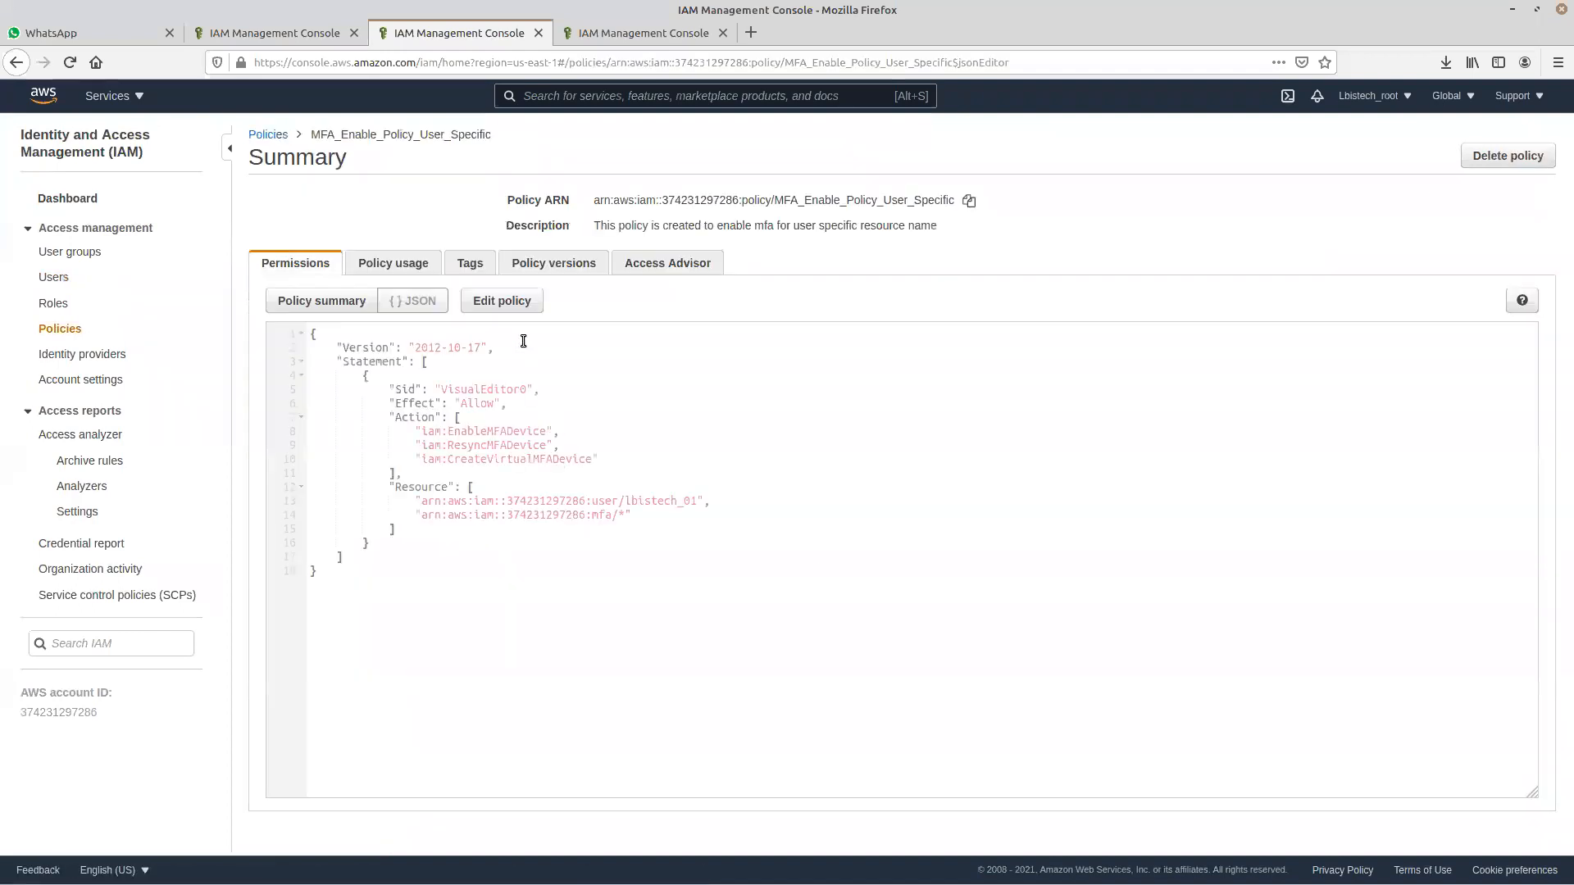
pyautogui.click(502, 301)
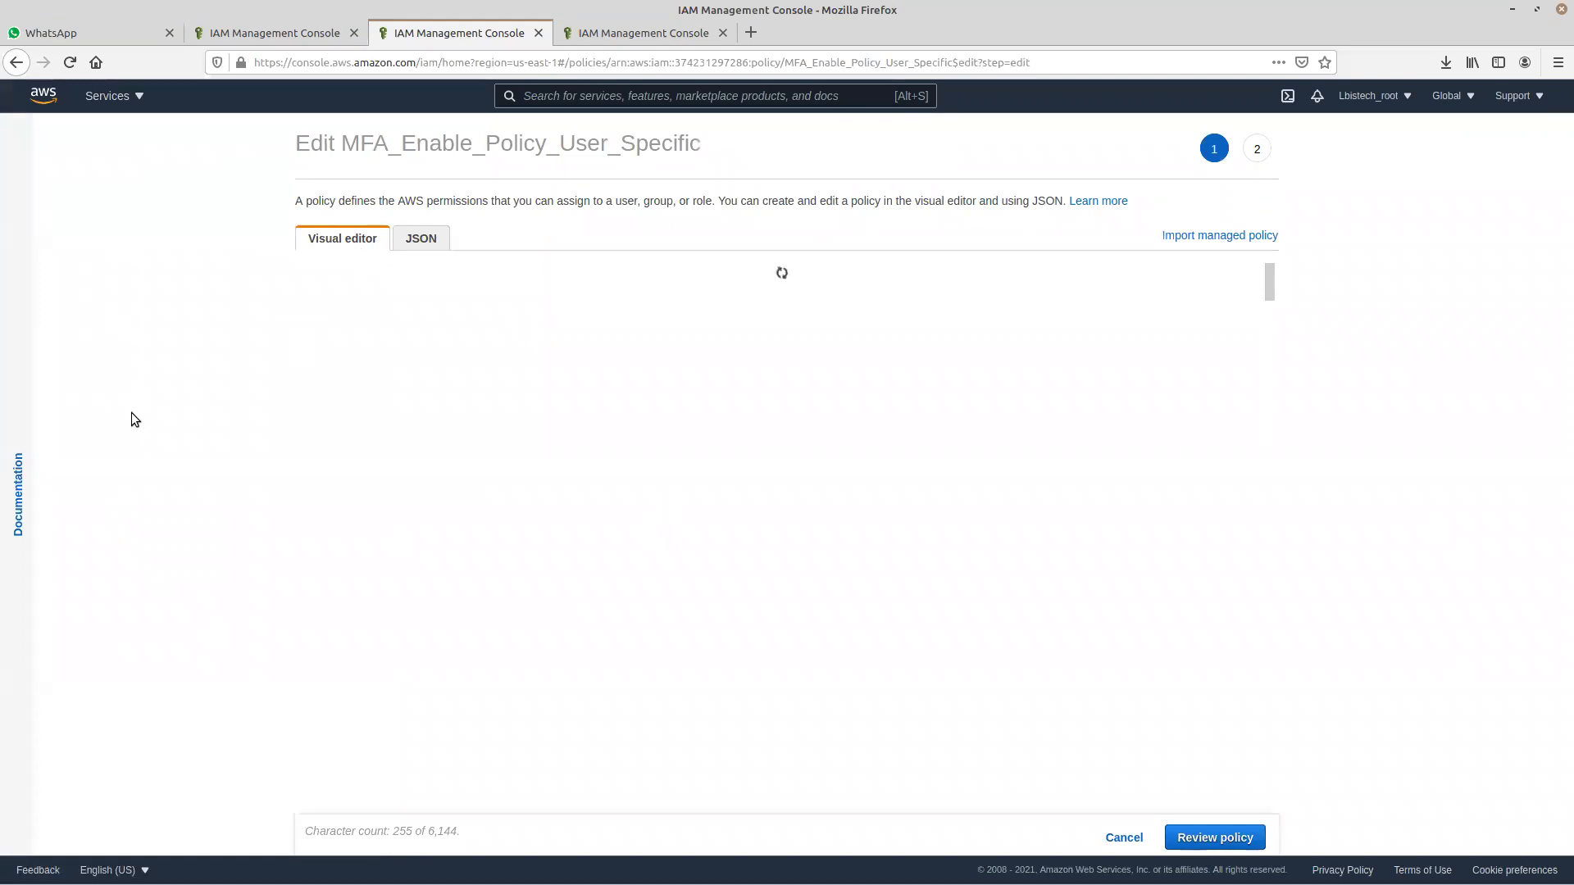
pyautogui.hotkey('alt', 'Tab')
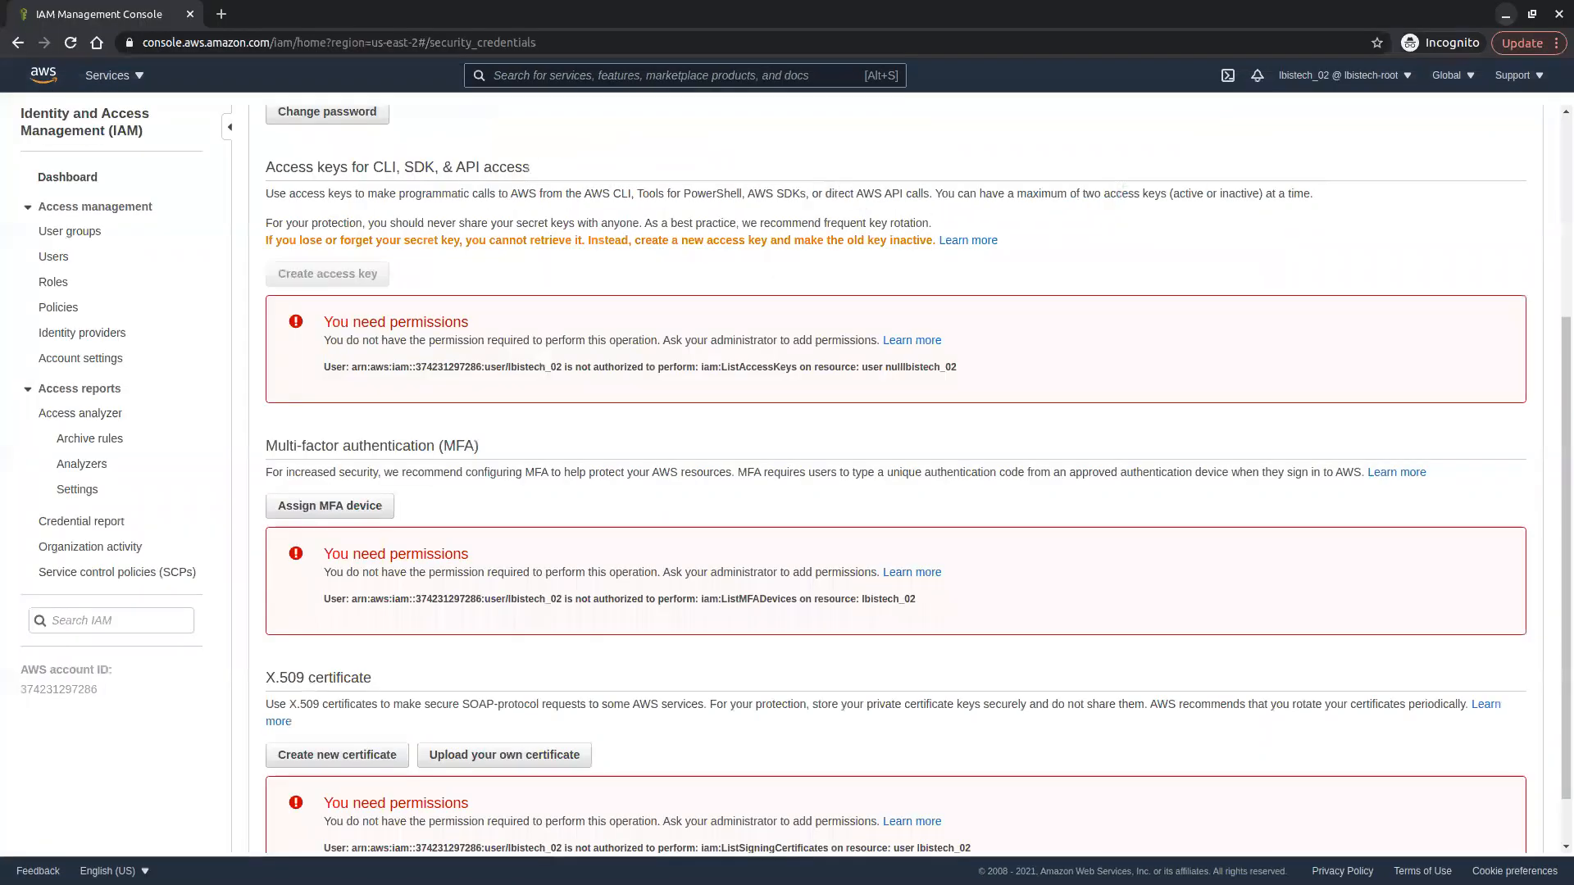
pyautogui.hotkey('alt', 'Tab')
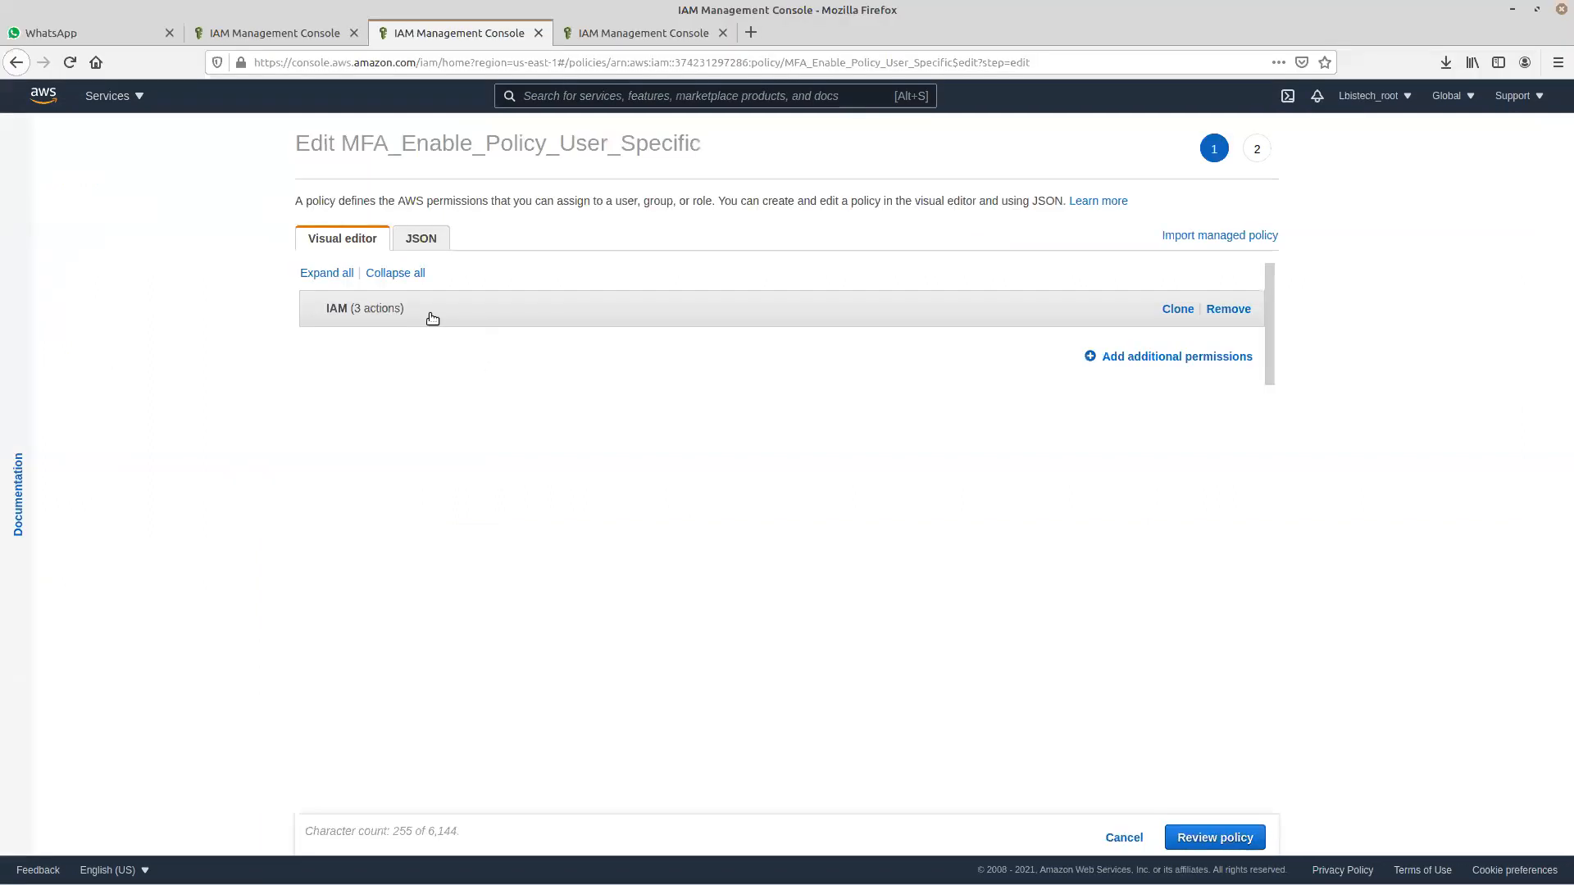
# Add the List action ListMFADevices to the policy's IAM statement, then review and save the policy.
pyautogui.click(371, 317)
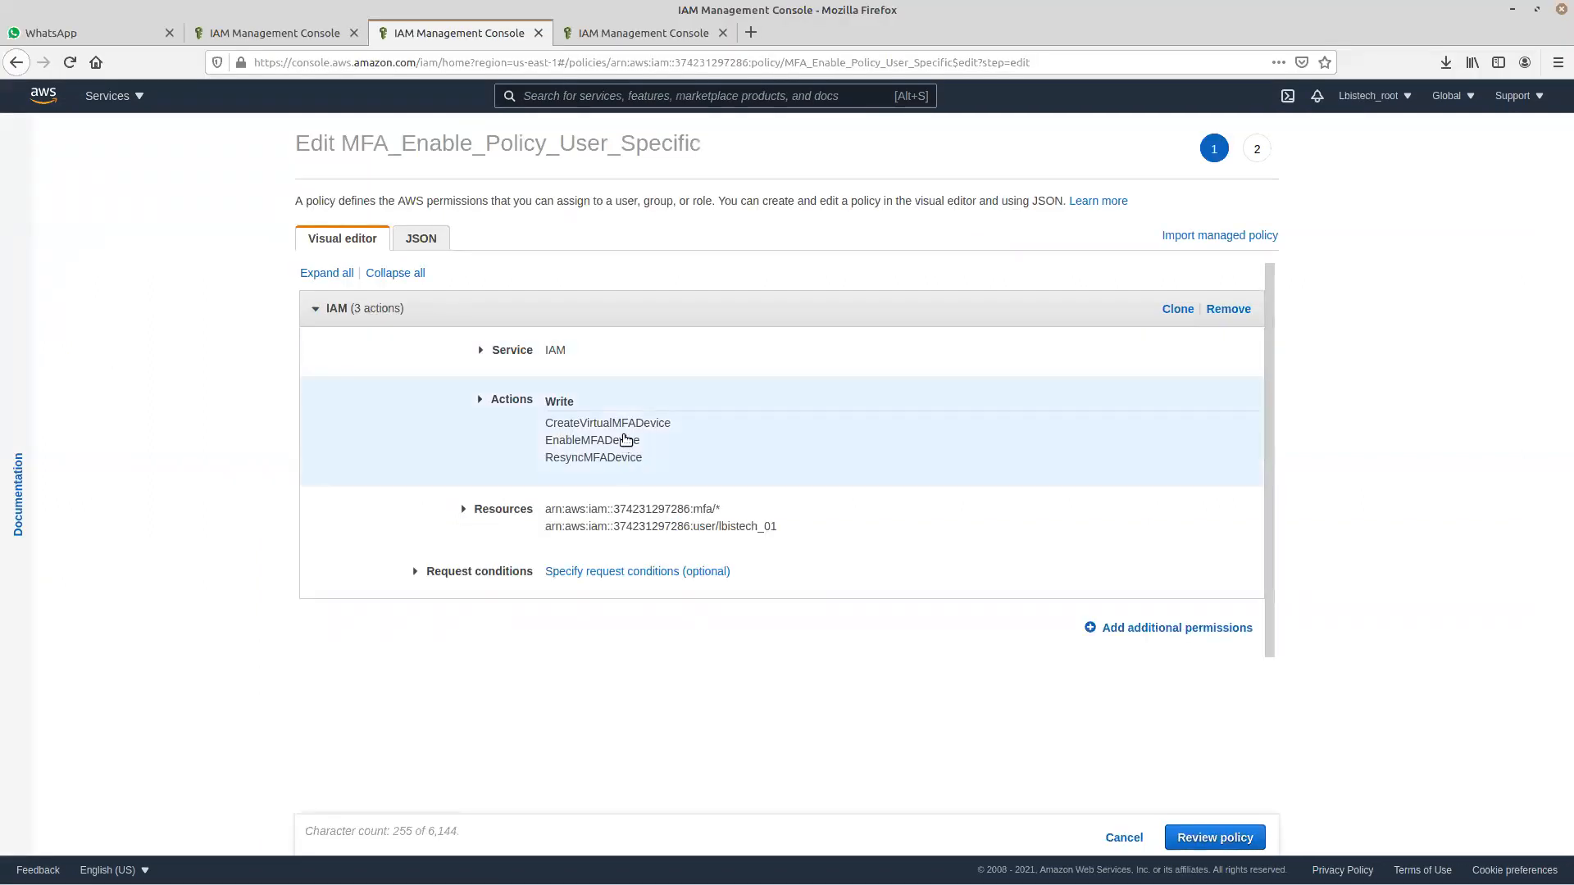
pyautogui.click(626, 441)
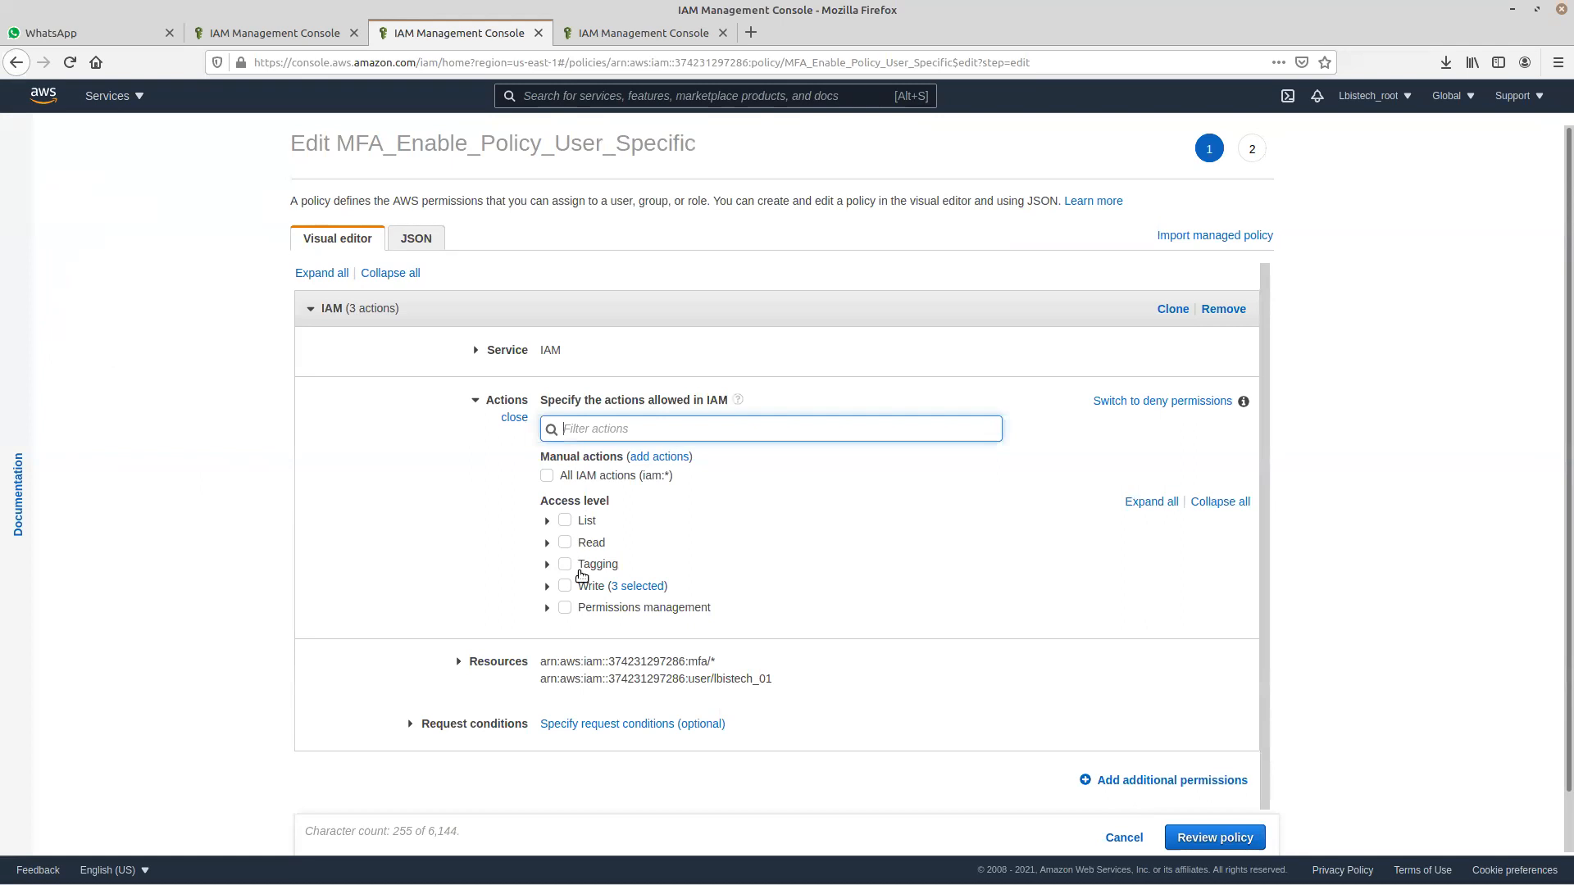
pyautogui.click(547, 520)
pyautogui.scroll(-3, 669, 558)
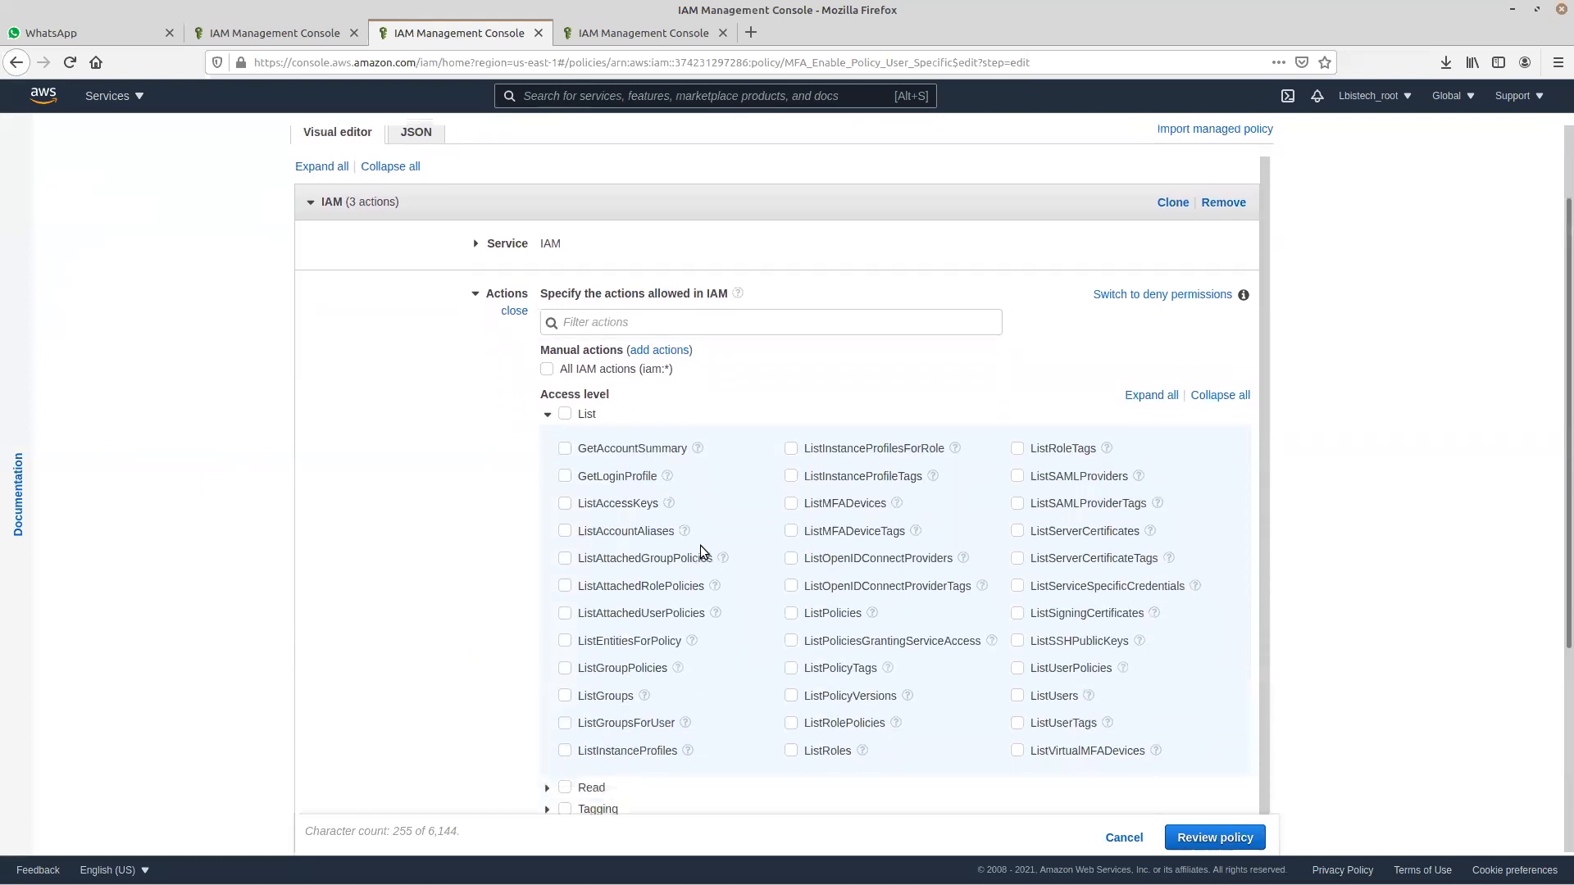
pyautogui.click(790, 415)
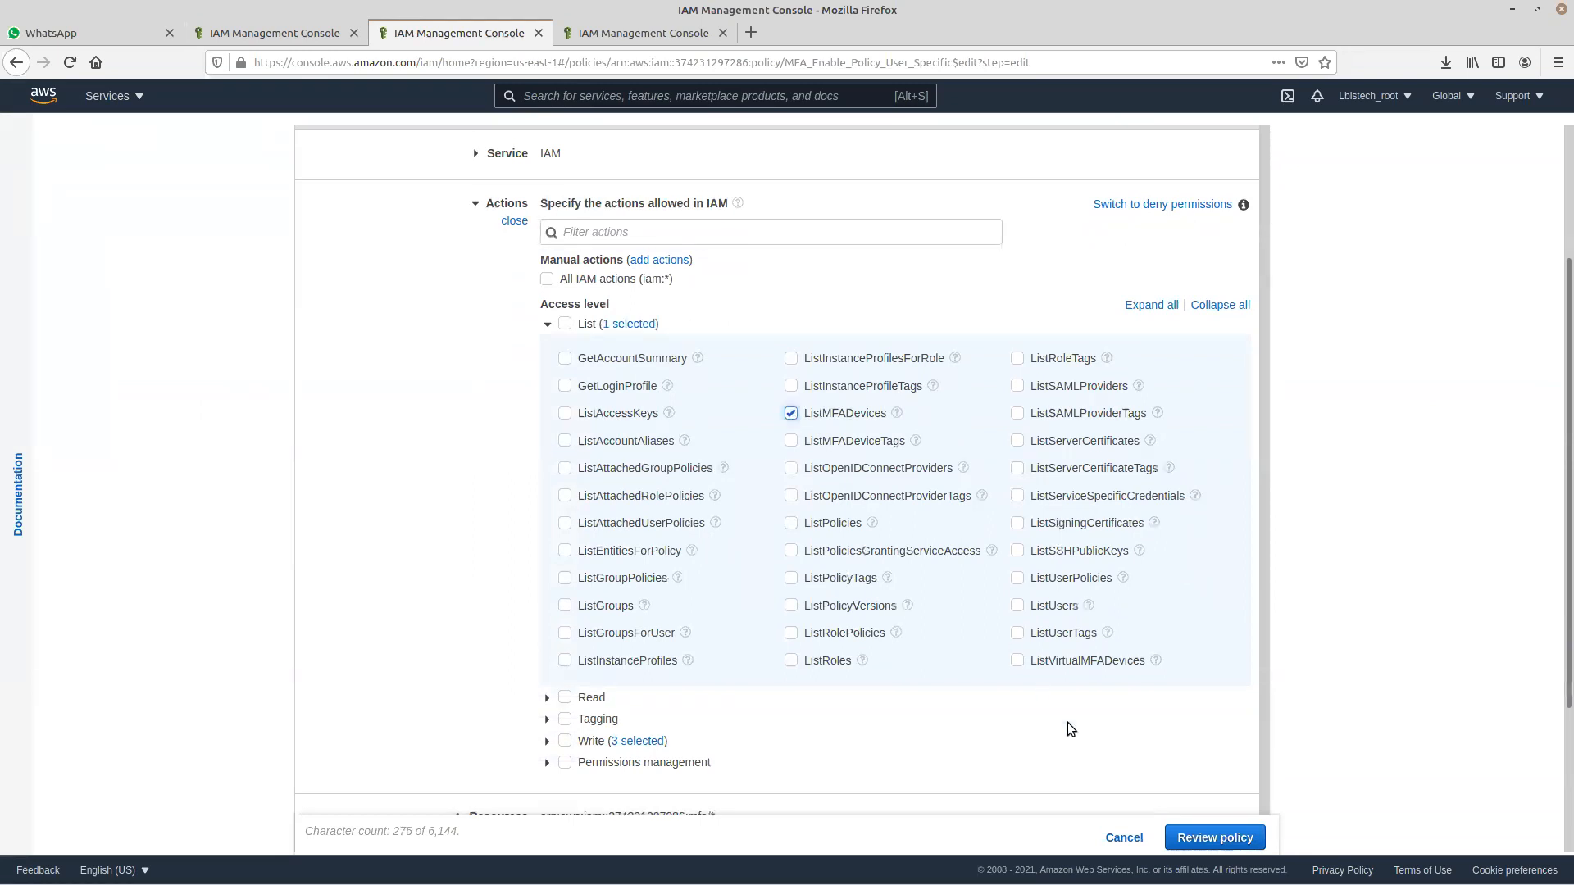
pyautogui.click(1203, 838)
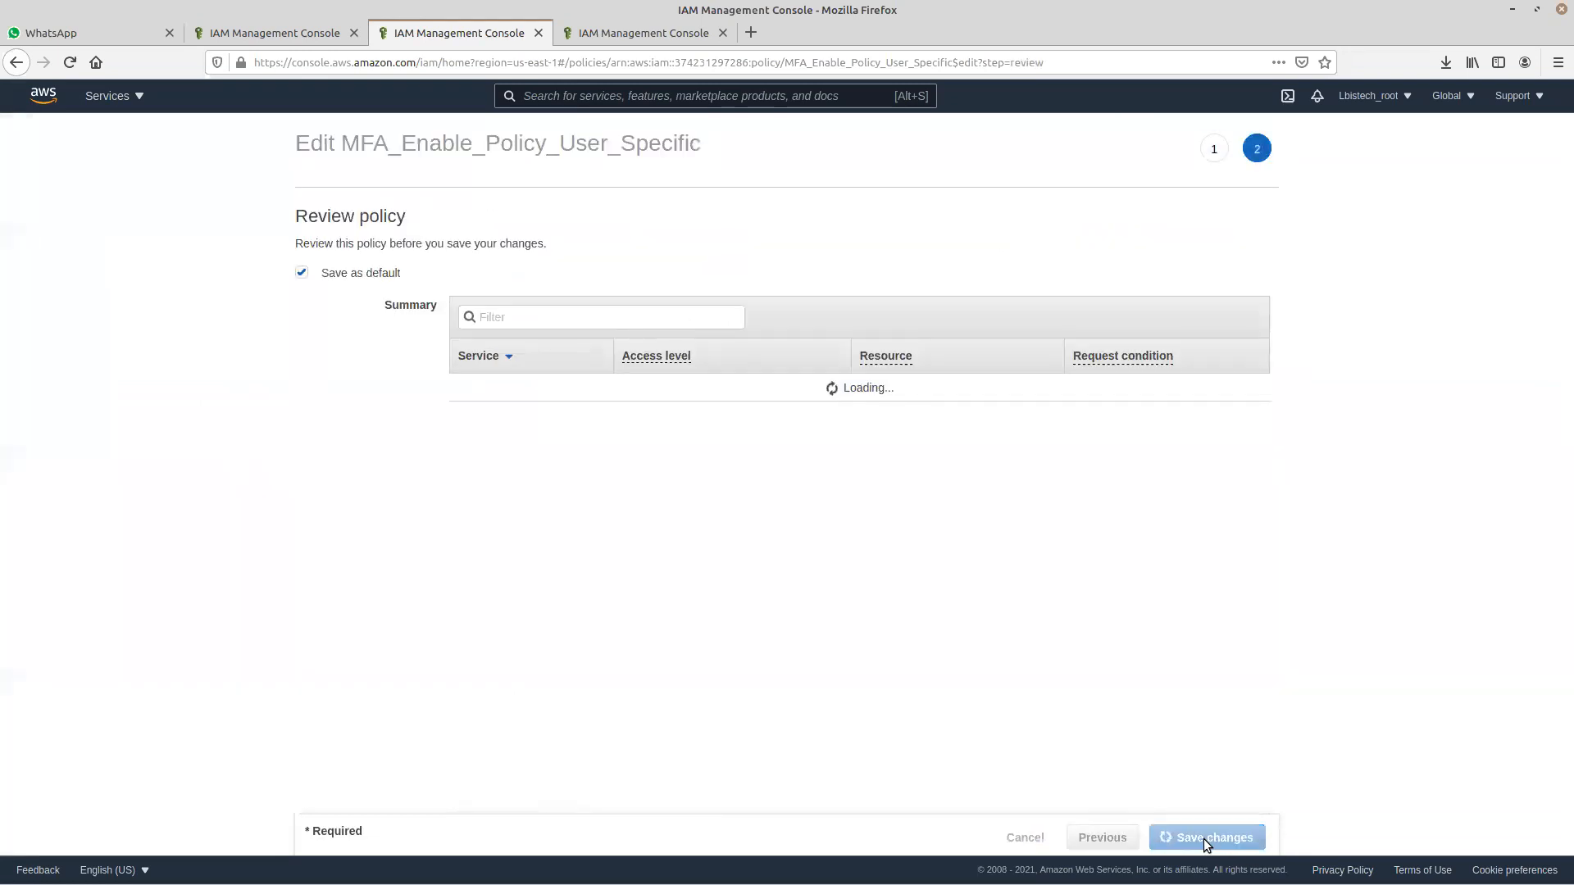
pyautogui.click(1204, 837)
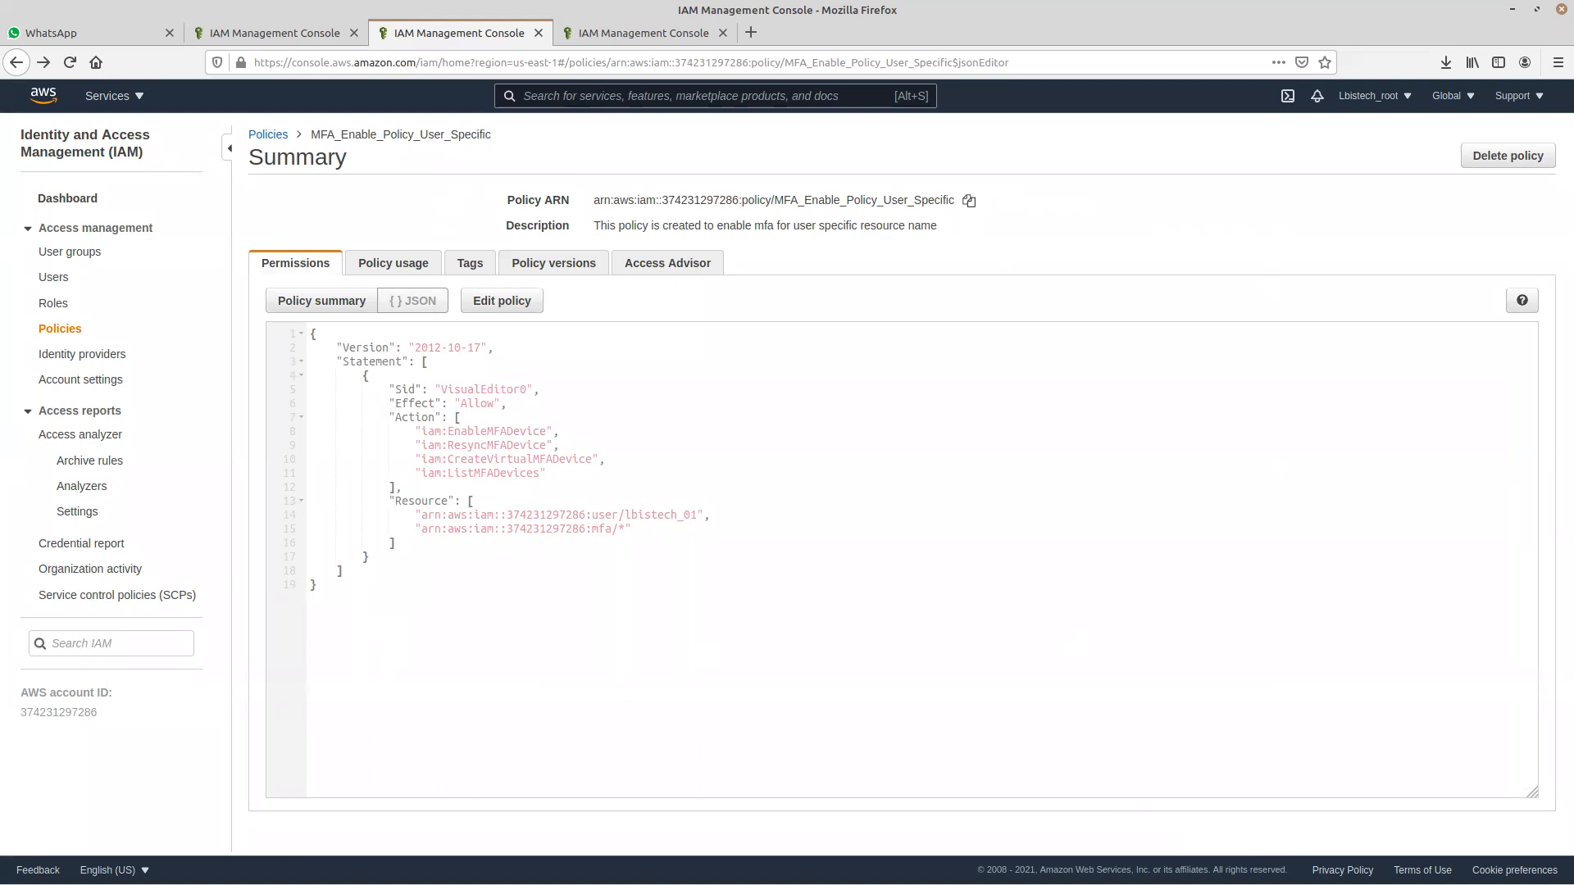
pyautogui.hotkey('alt', 'Tab')
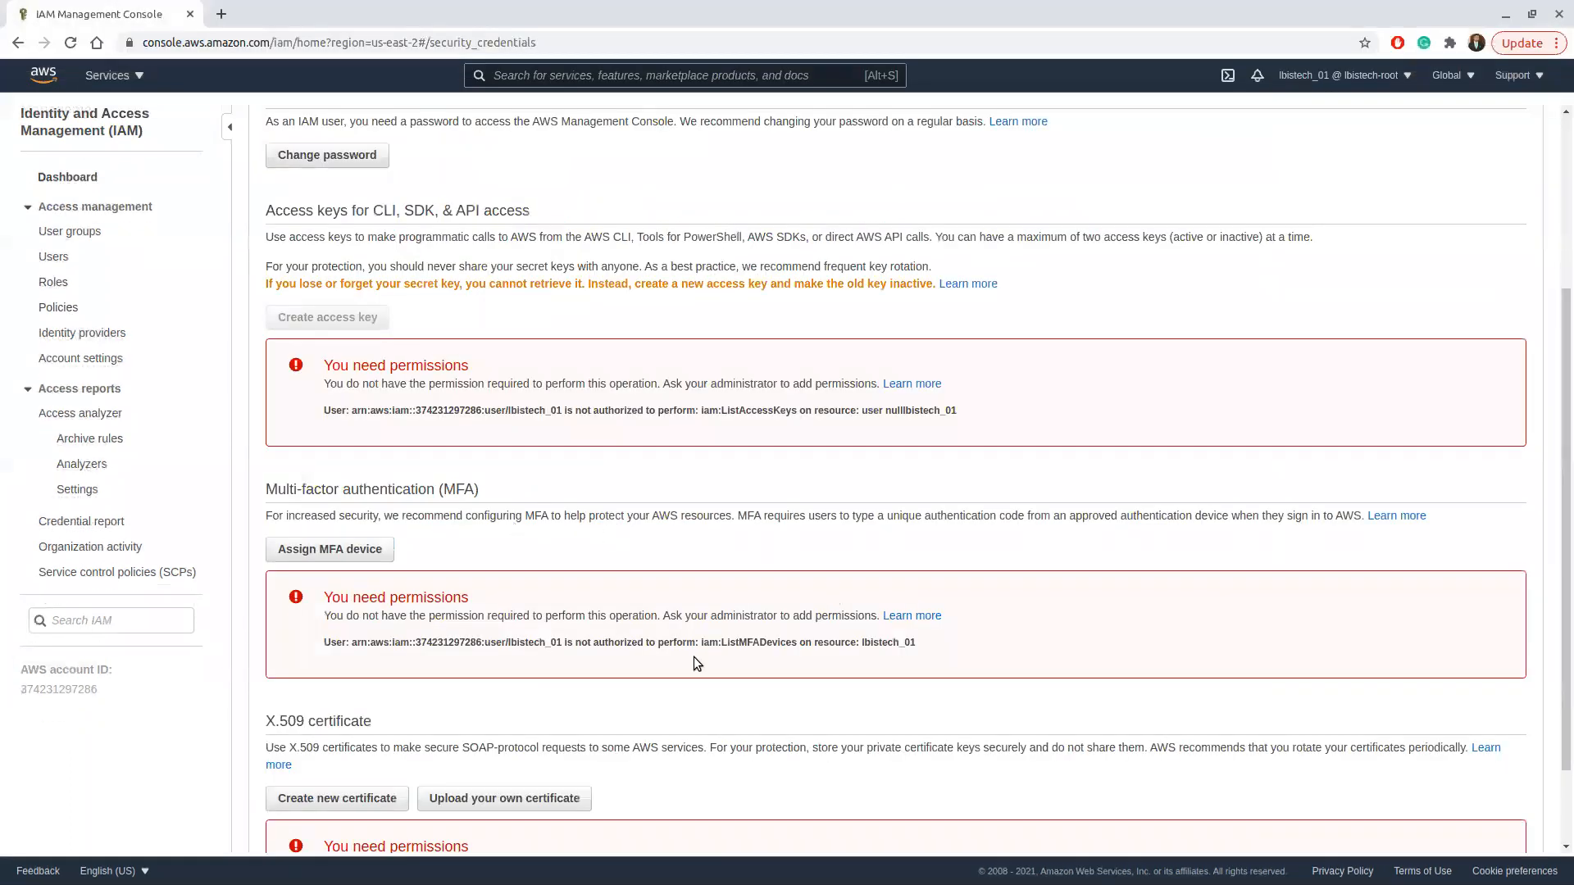
# Reload the first user's security credentials page and scroll to the MFA section.
pyautogui.click(67, 42)
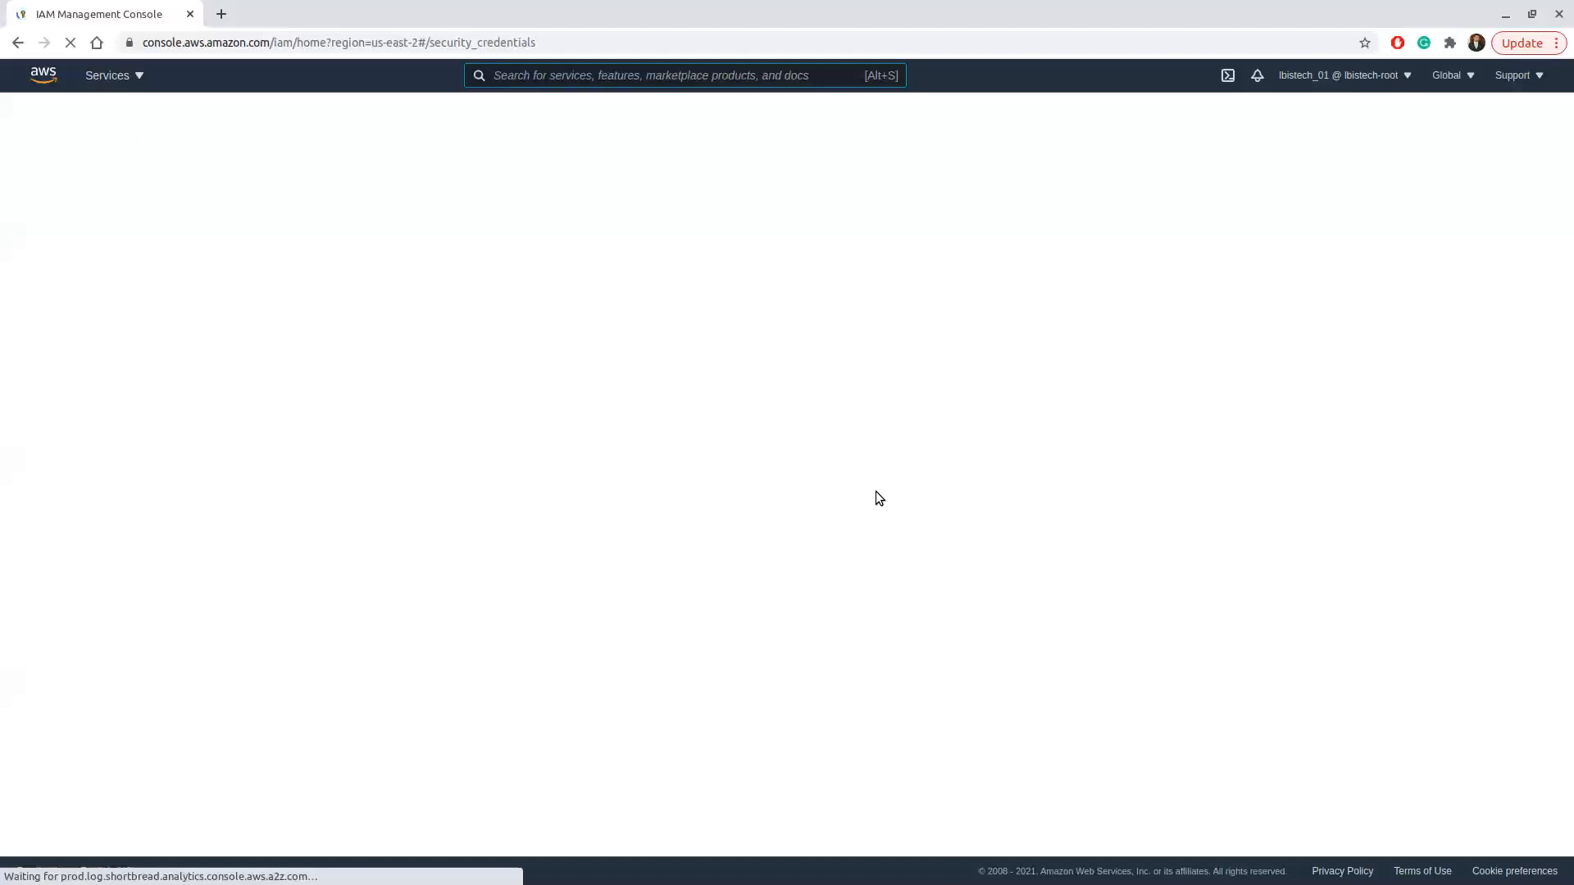
pyautogui.scroll(-3, 783, 460)
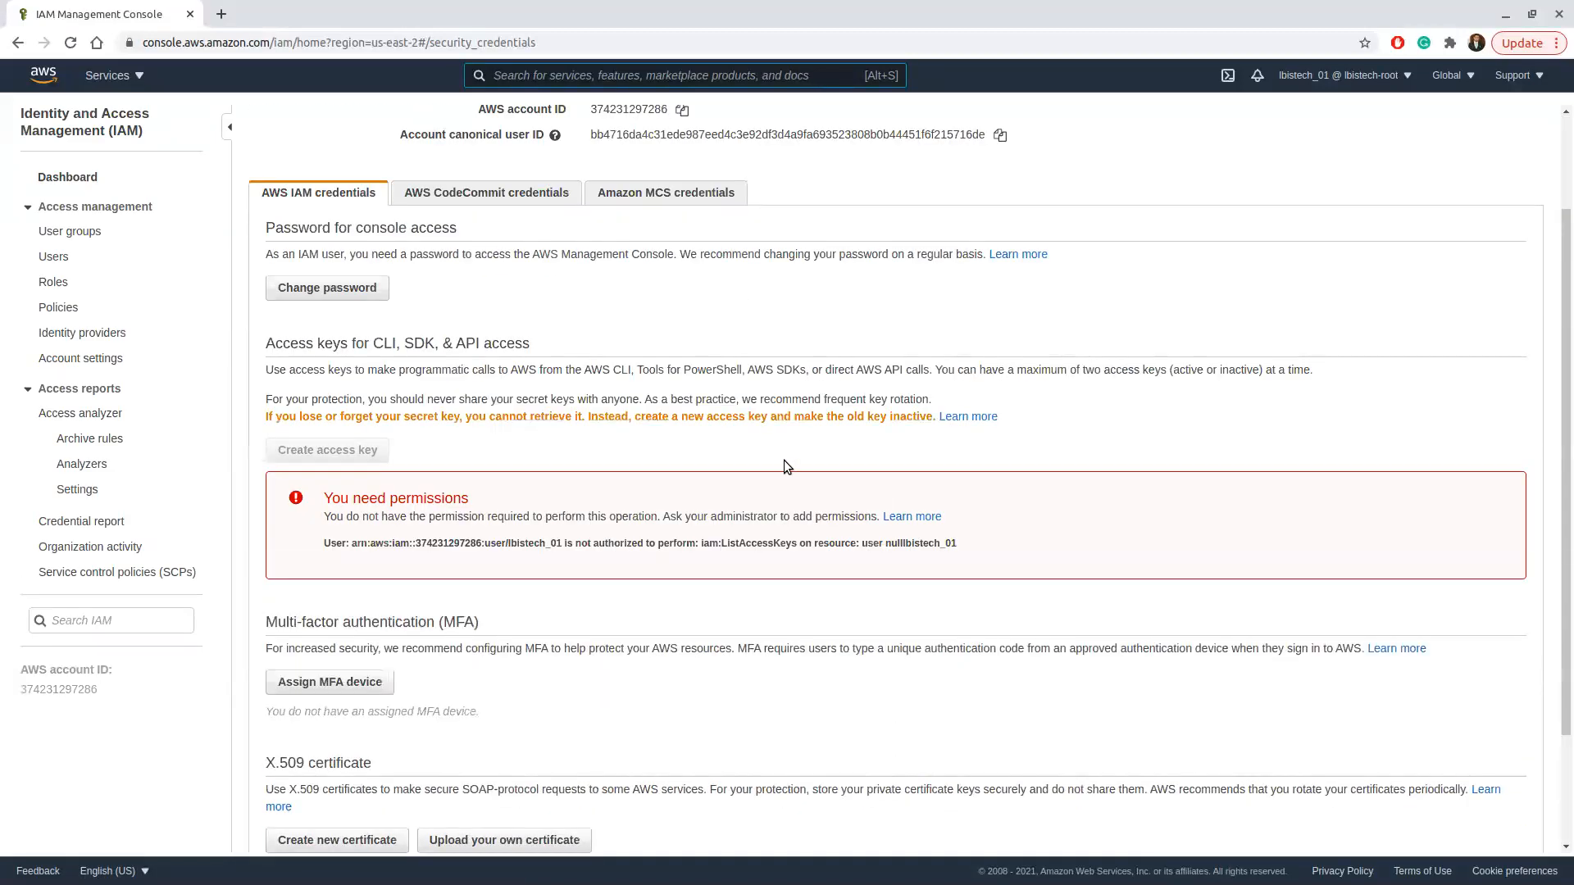
pyautogui.scroll(-1, 520, 628)
pyautogui.moveTo(288, 564); pyautogui.dragTo(687, 568)
pyautogui.click(688, 568)
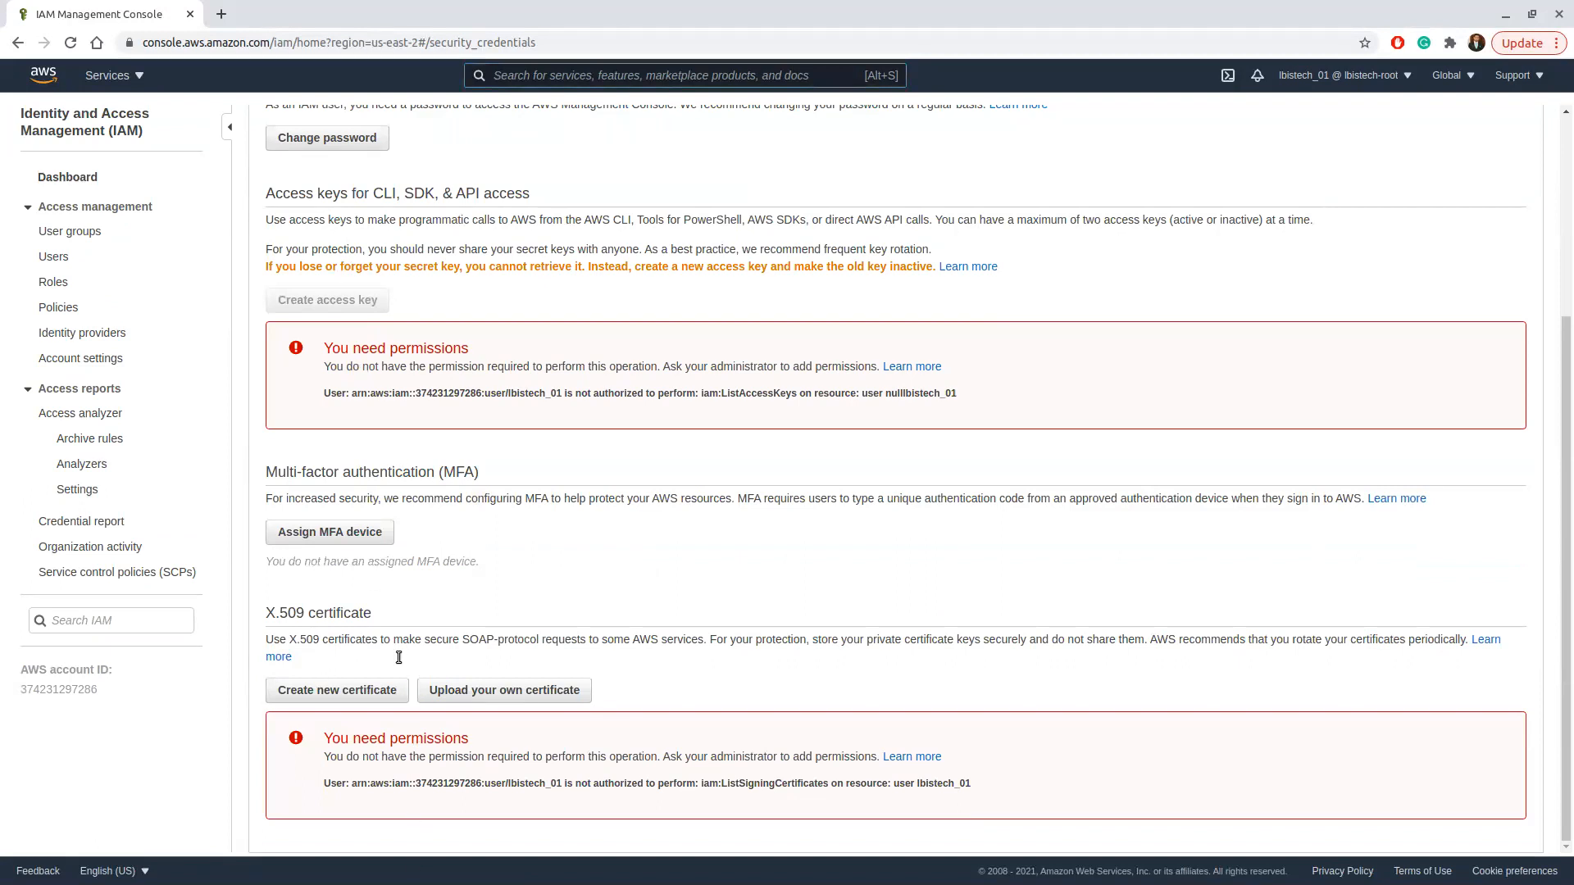
# Start virtual MFA device setup, reveal its QR code, then cancel the setup.
pyautogui.click(389, 540)
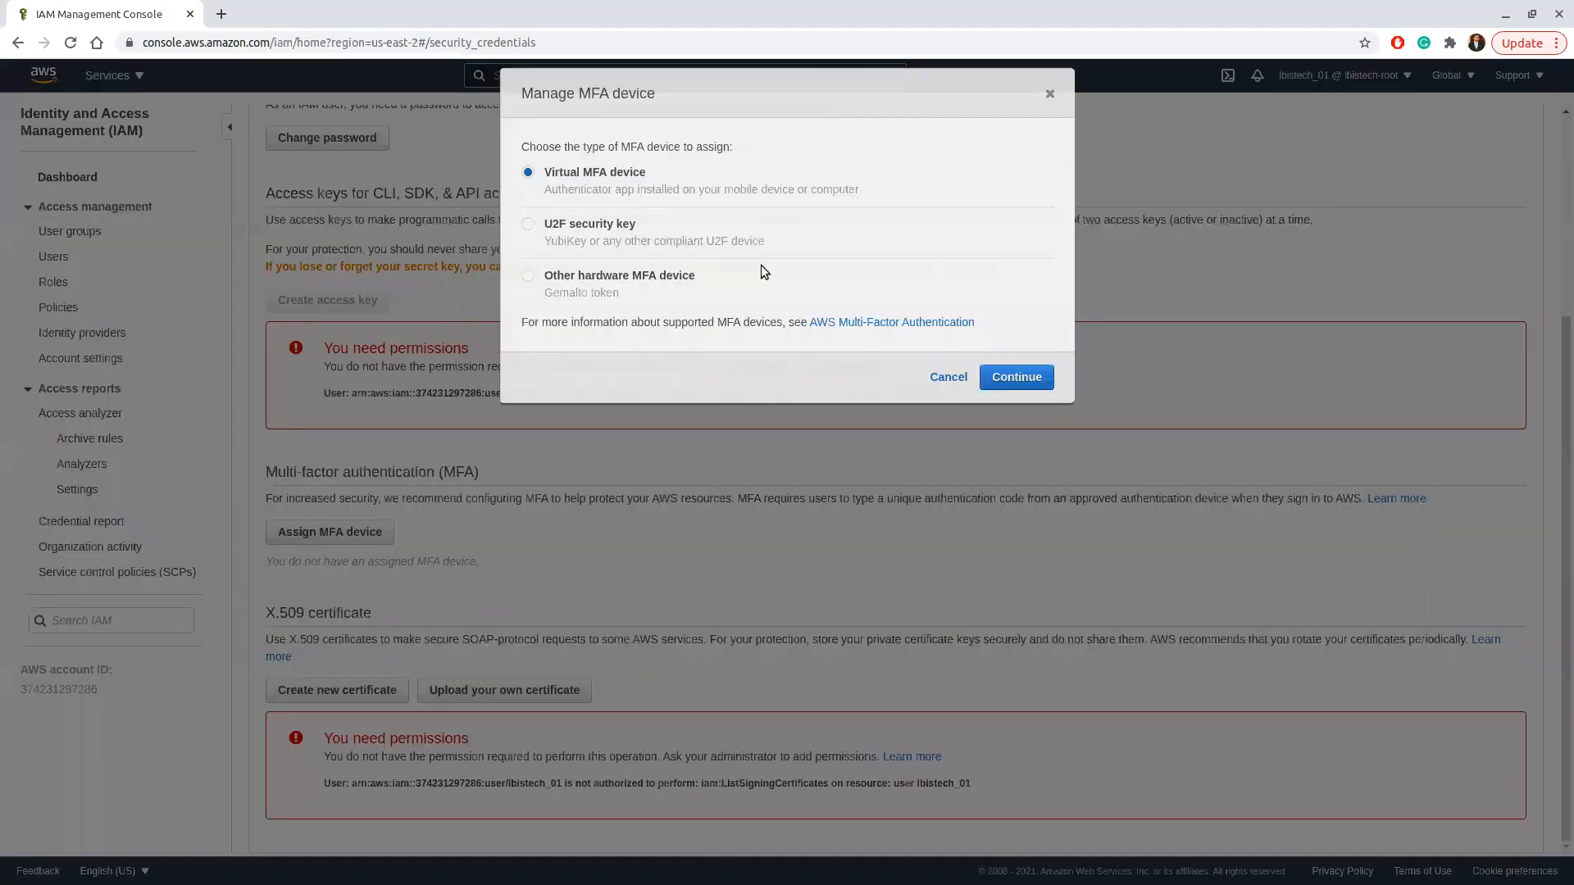
pyautogui.click(1017, 419)
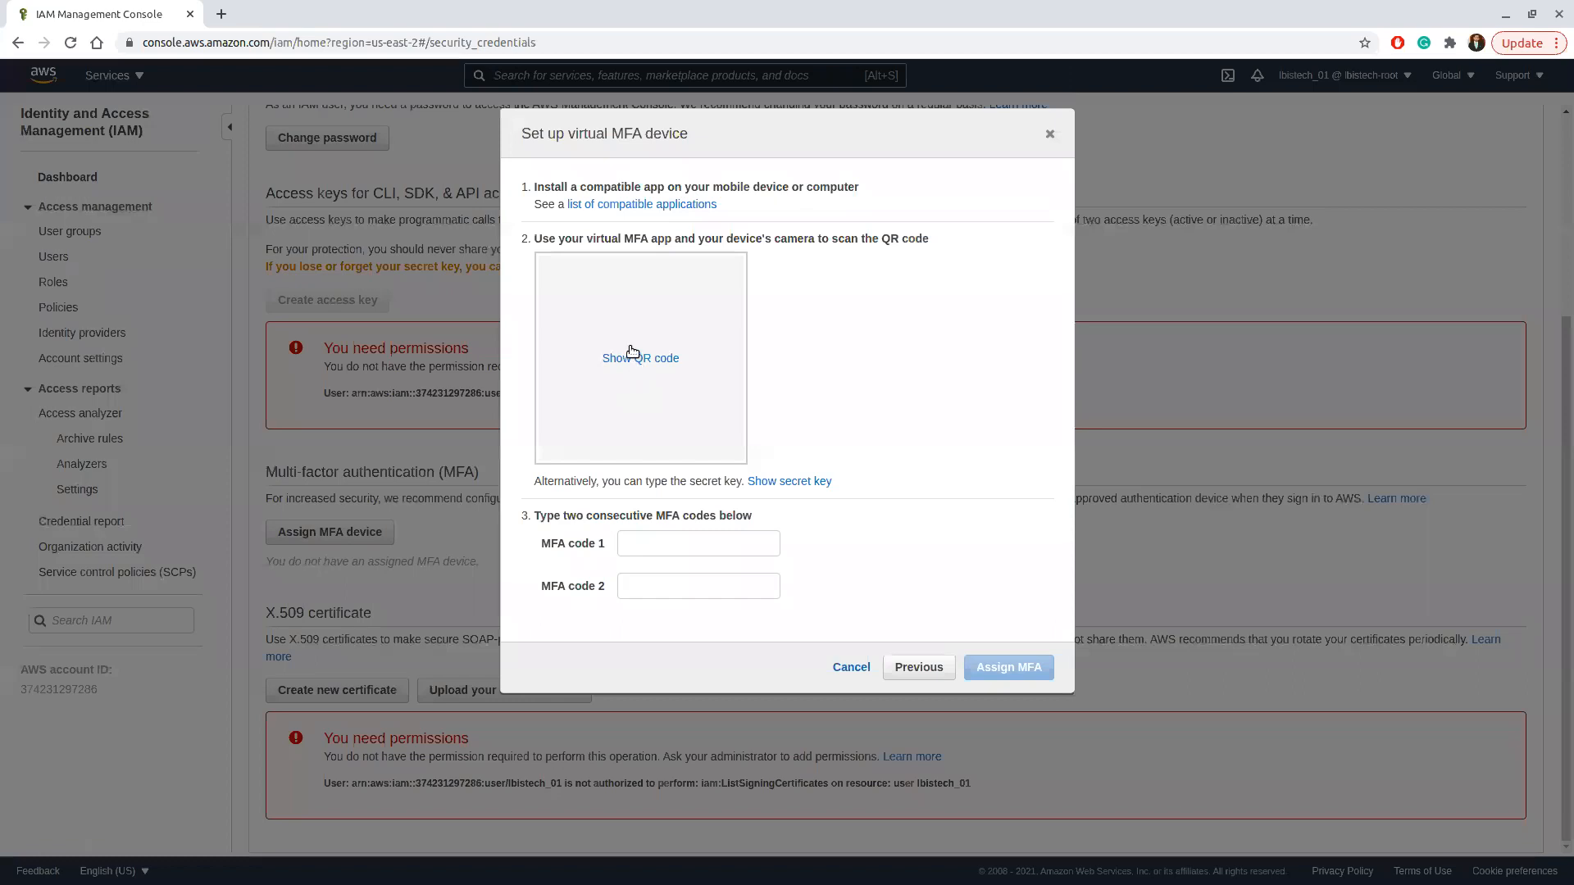
pyautogui.click(632, 355)
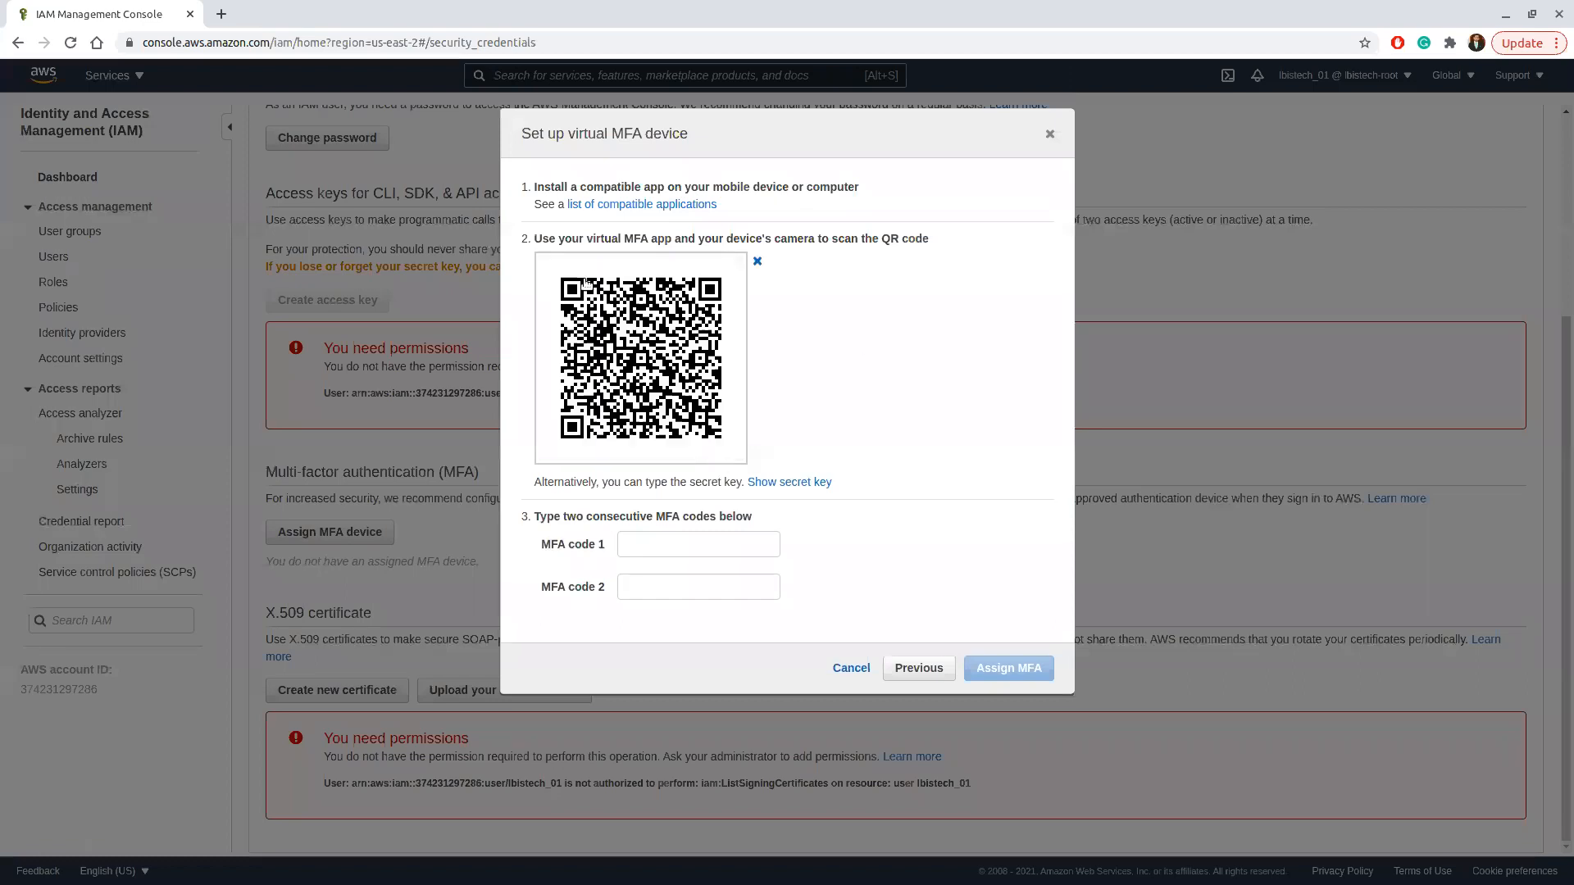
pyautogui.click(853, 669)
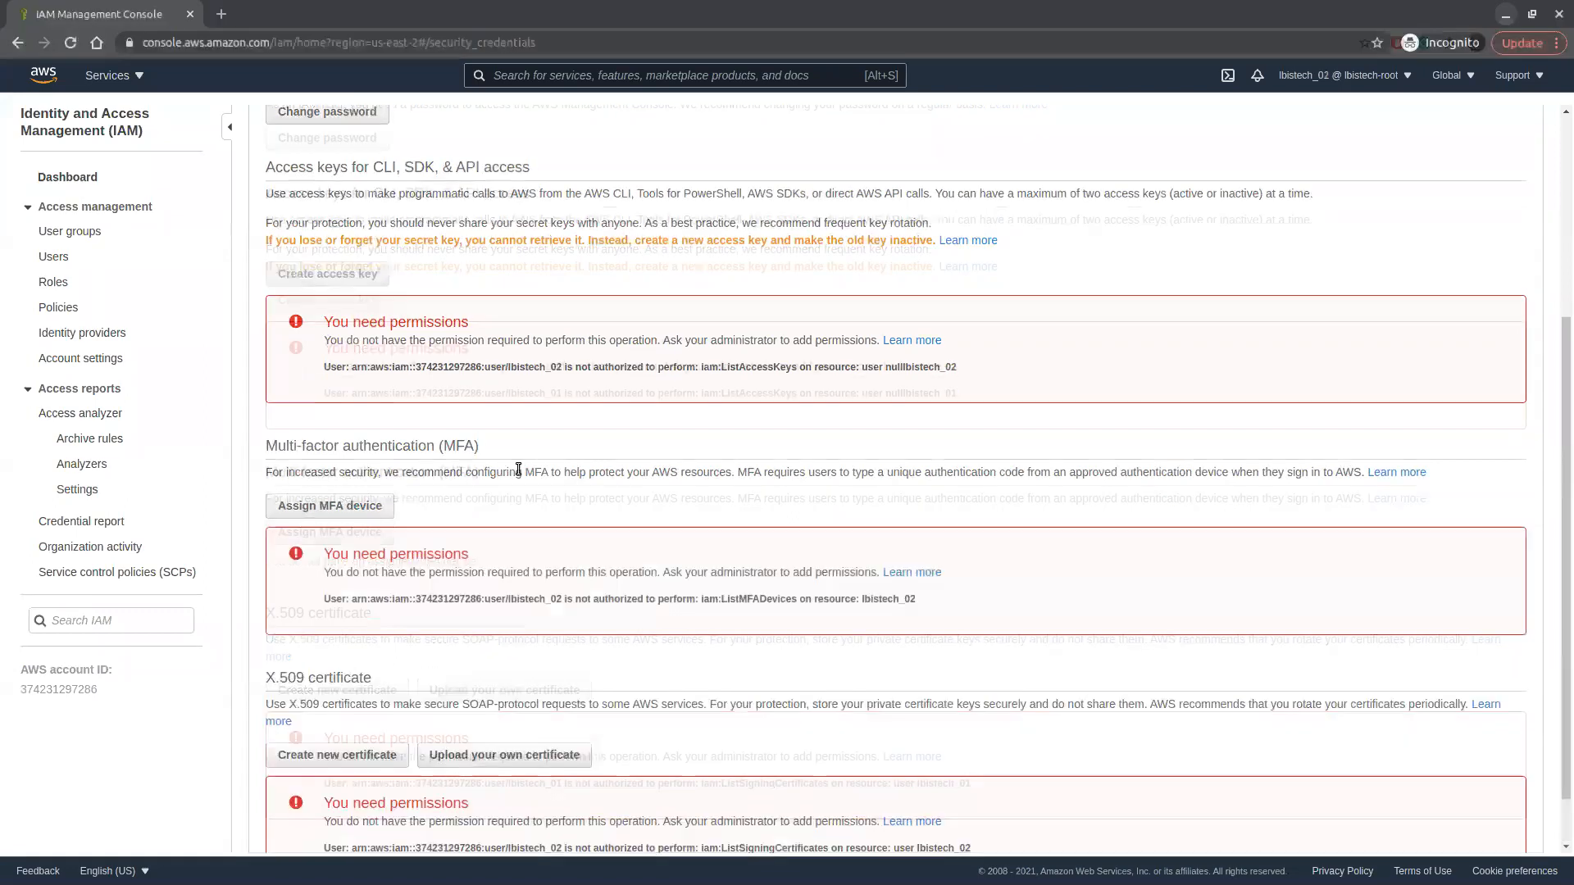
pyautogui.click(518, 469)
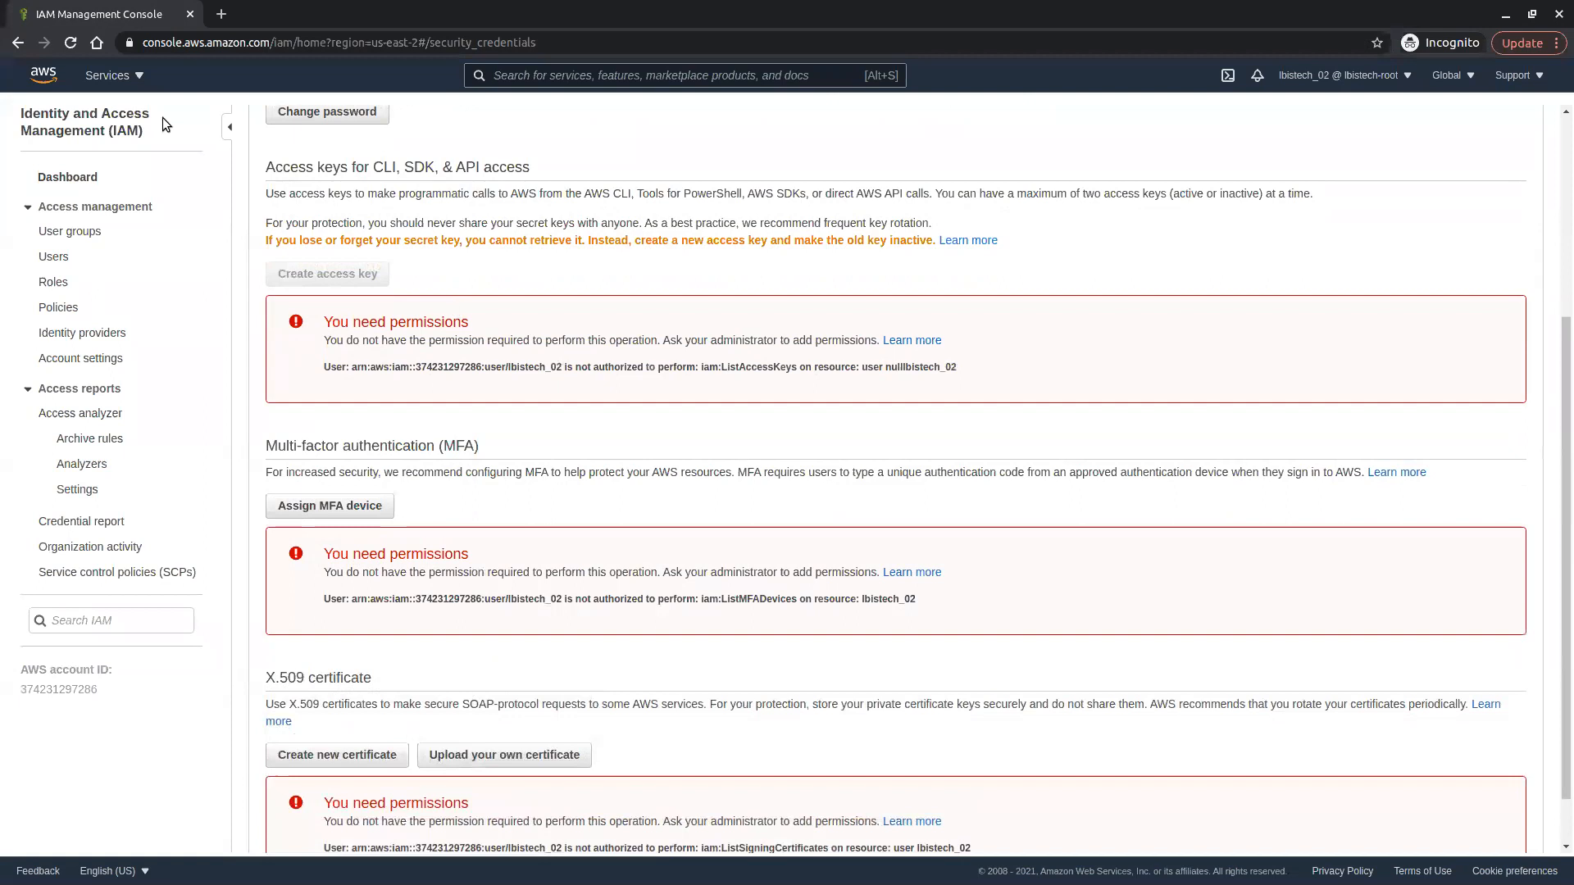
# Reload the second user's credentials page and verify iam:ListMFADevices is still denied.
pyautogui.click(71, 43)
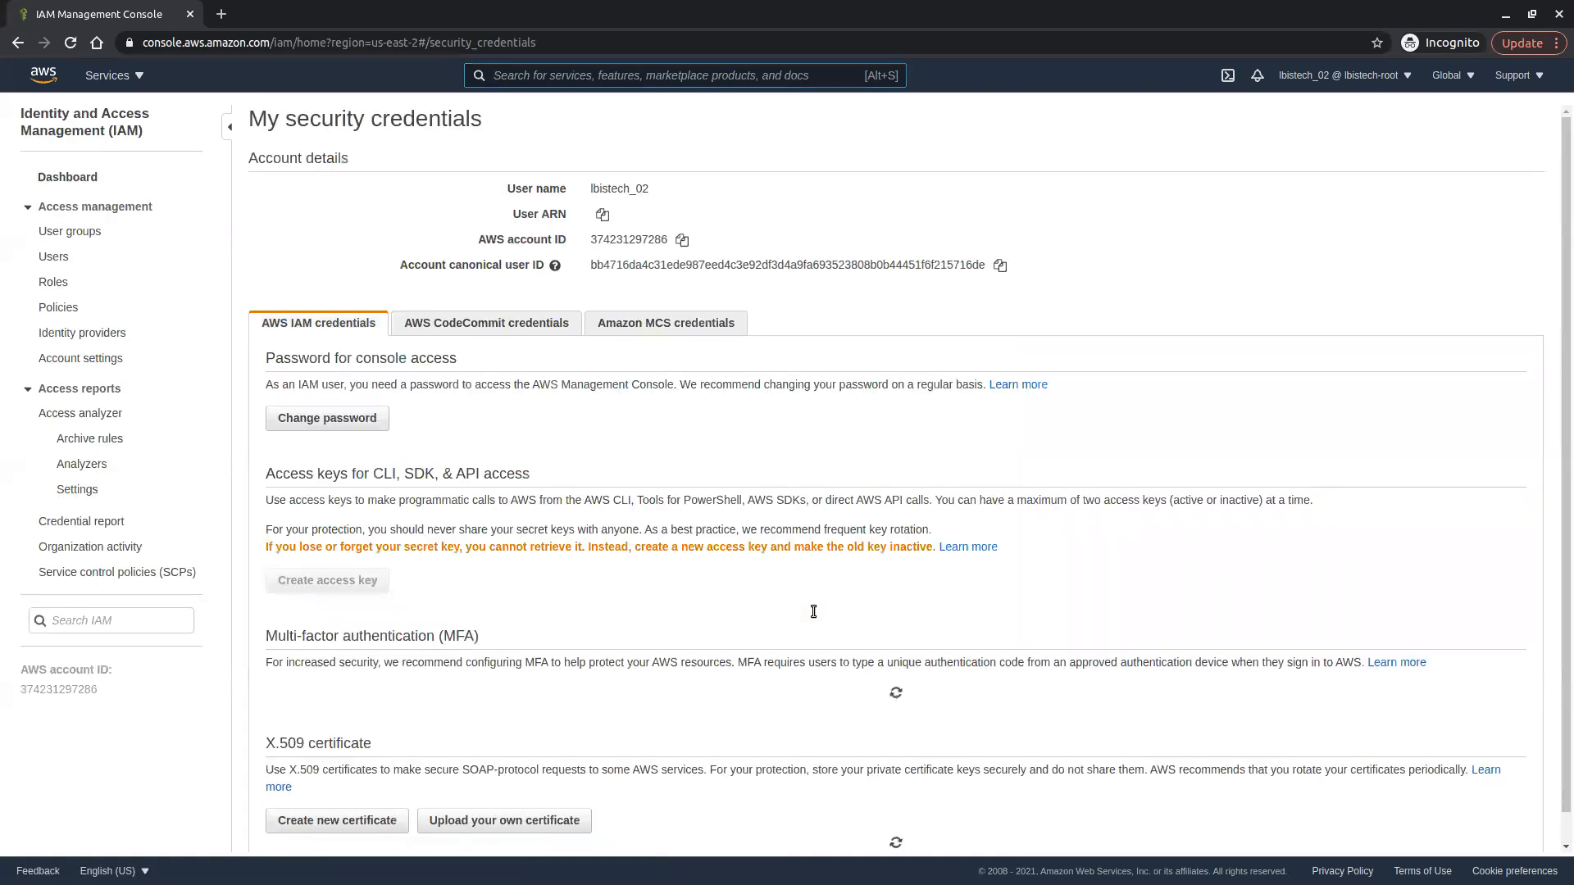
pyautogui.scroll(-4, 492, 665)
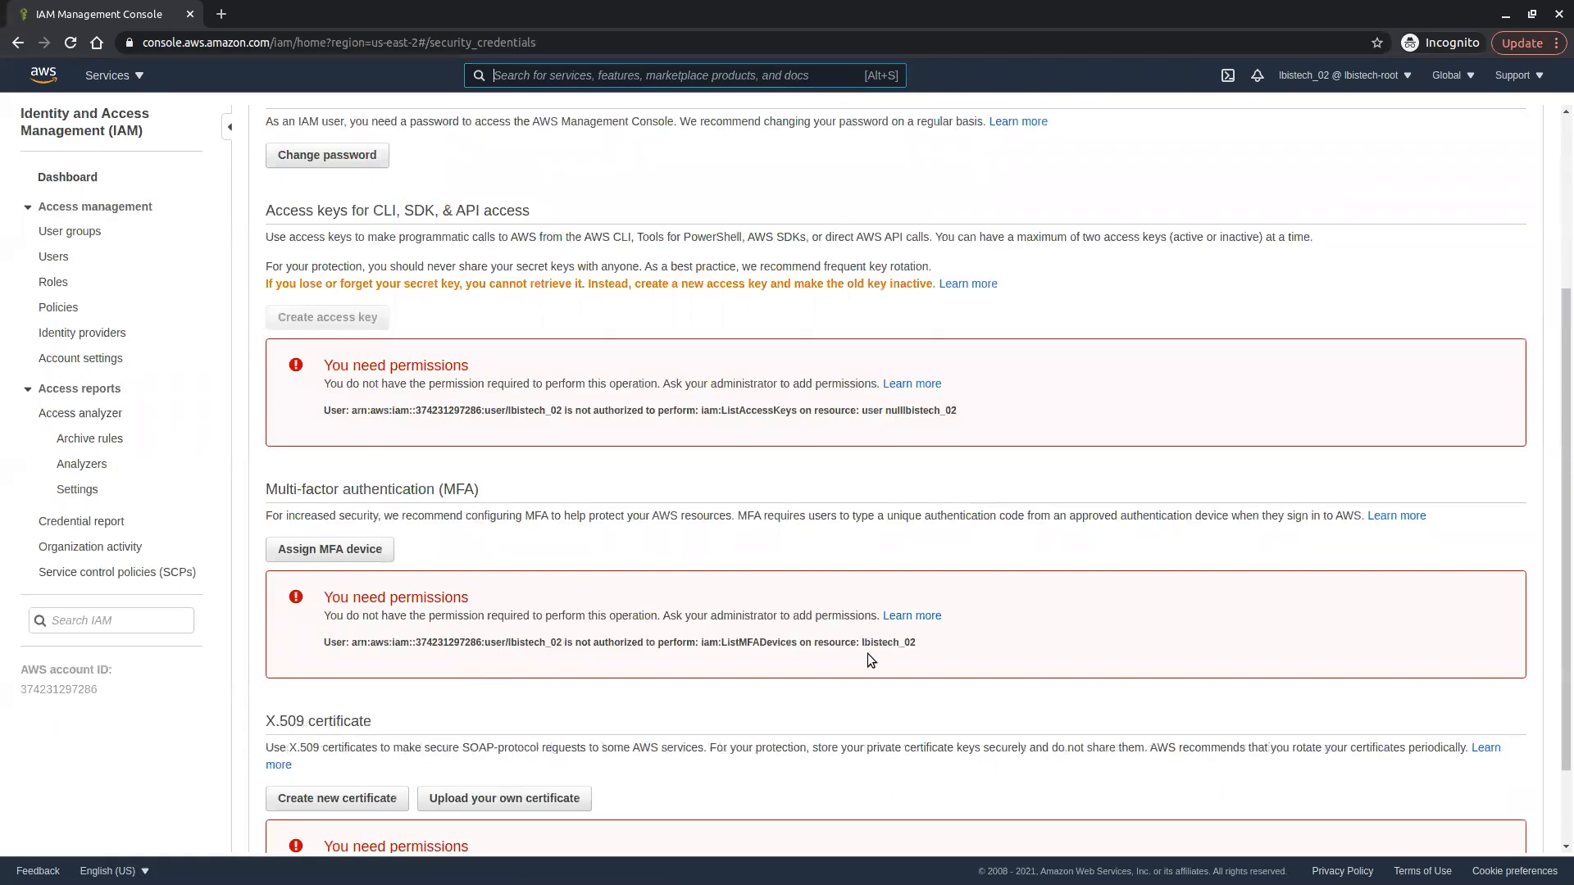
pyautogui.tripleClick(849, 631)
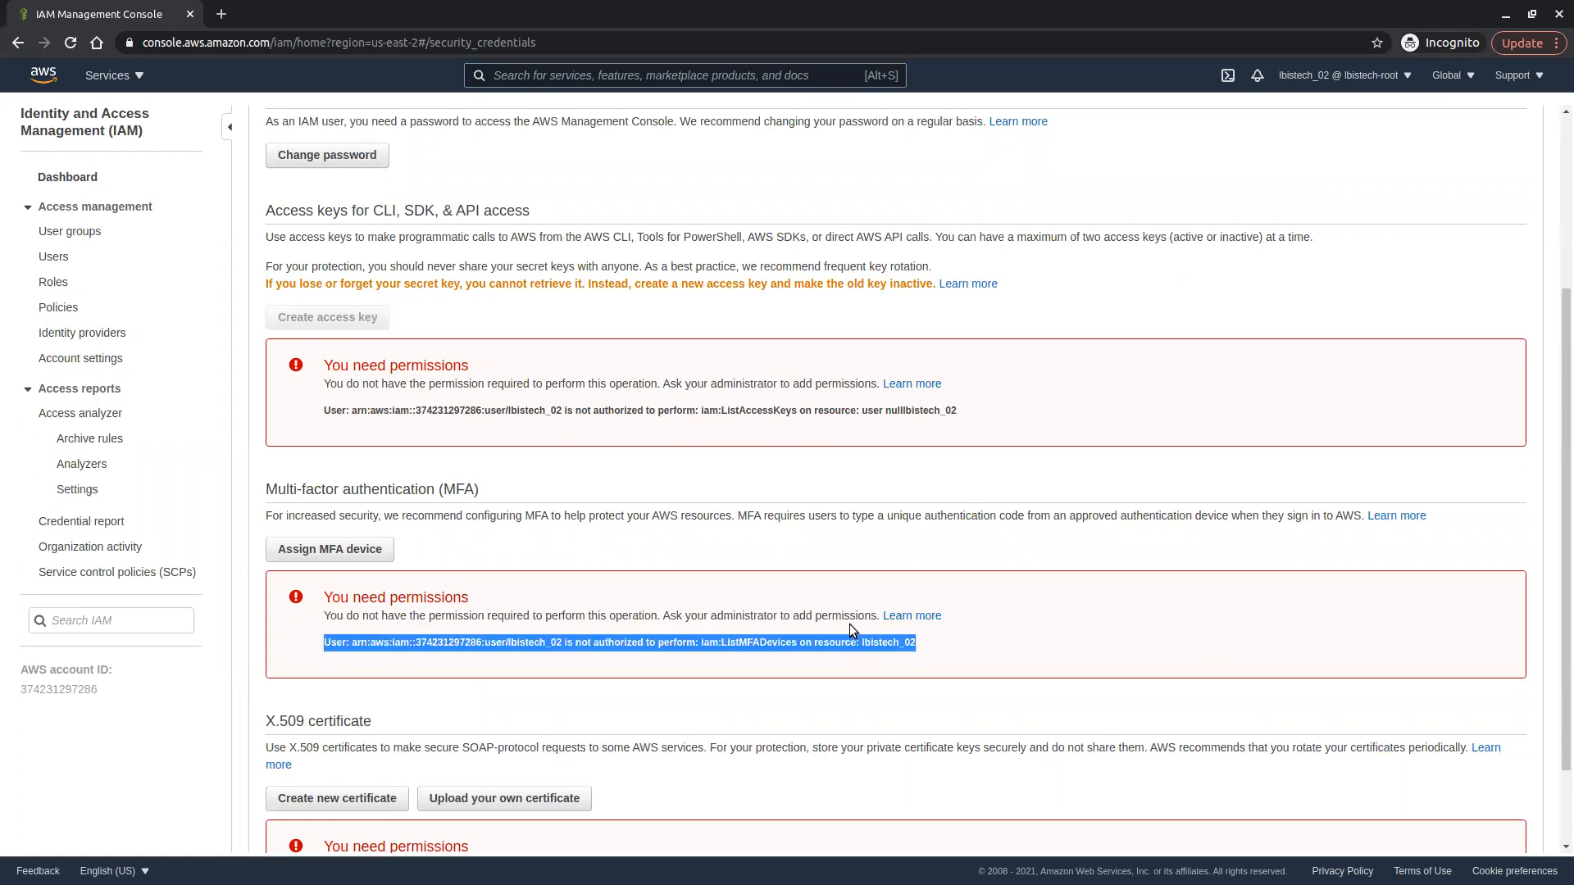
pyautogui.click(949, 672)
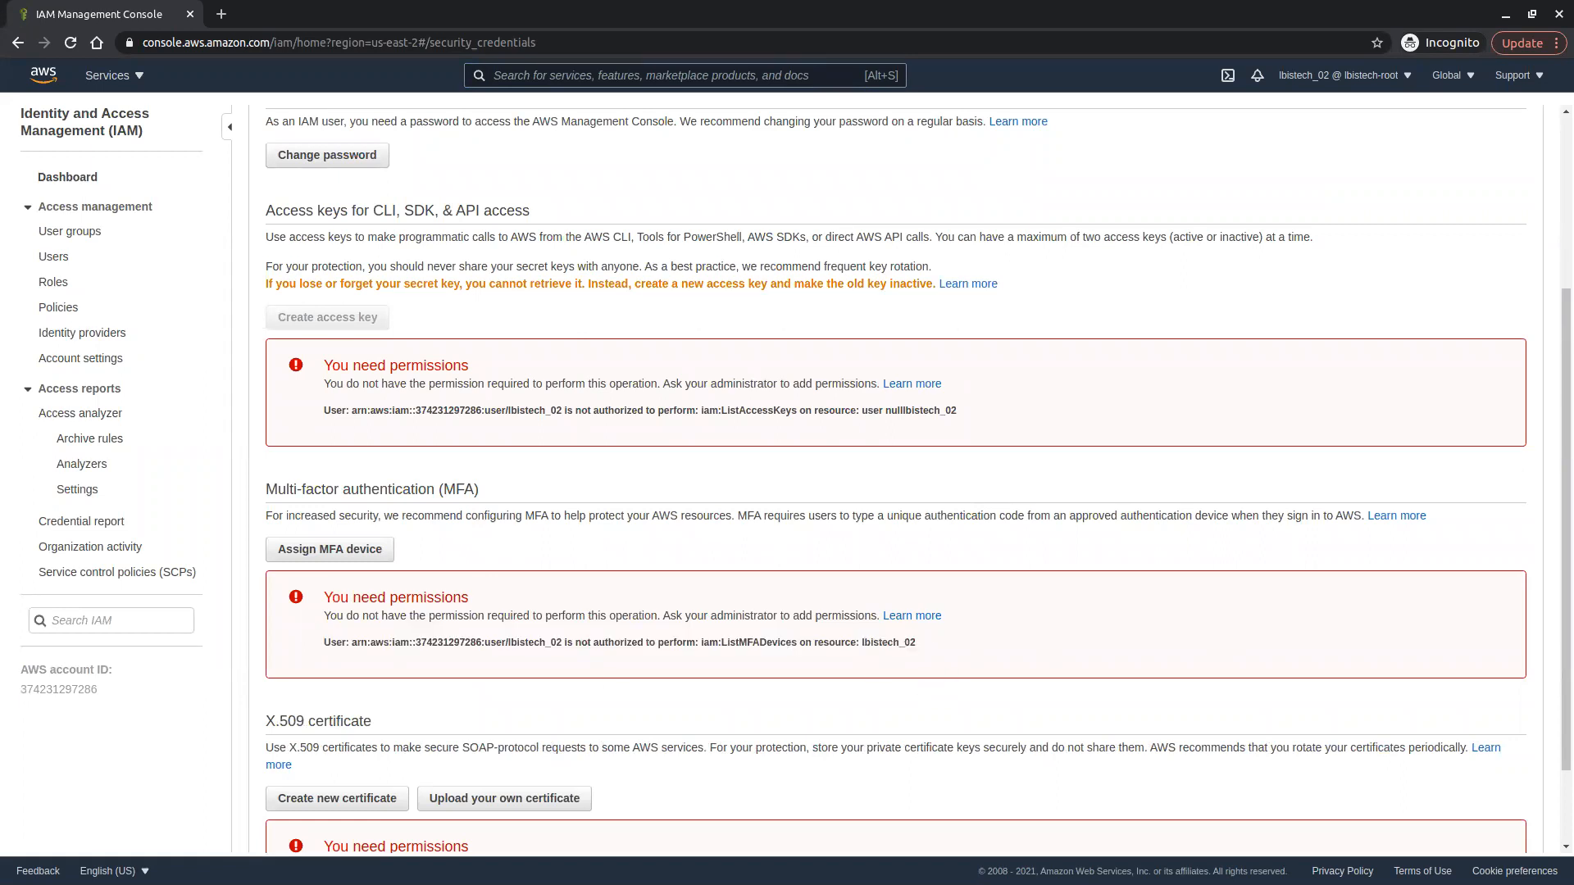
pyautogui.hotkey('alt', 'Tab')
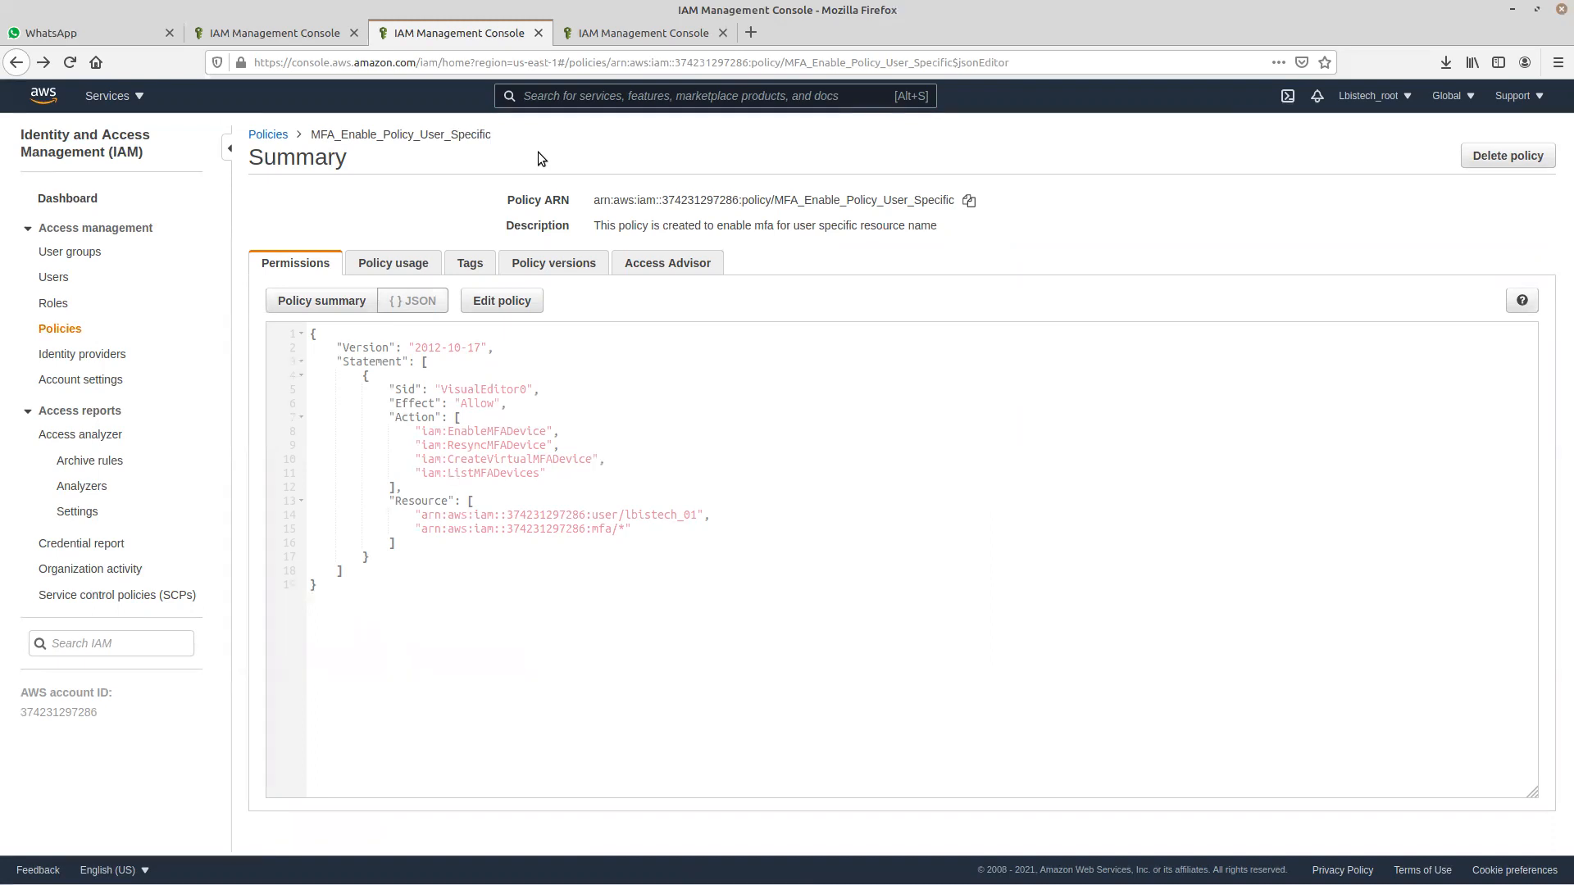
pyautogui.moveTo(399, 624); pyautogui.dragTo(285, 228)
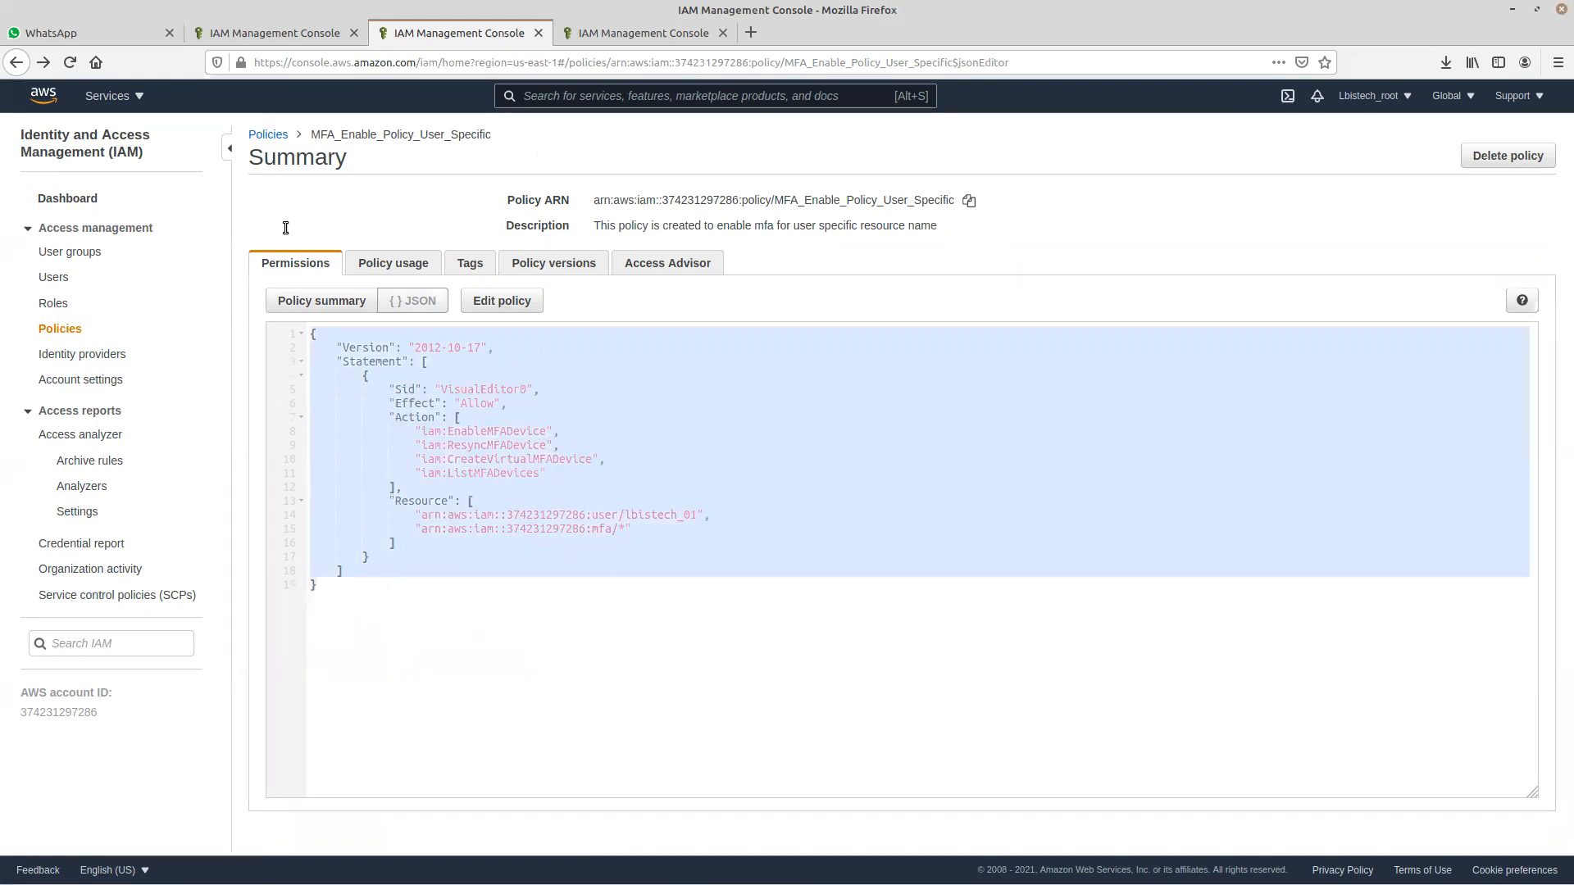
pyautogui.click(669, 555)
pyautogui.moveTo(540, 514); pyautogui.dragTo(507, 515)
pyautogui.moveTo(696, 514); pyautogui.dragTo(644, 514)
pyautogui.click(633, 586)
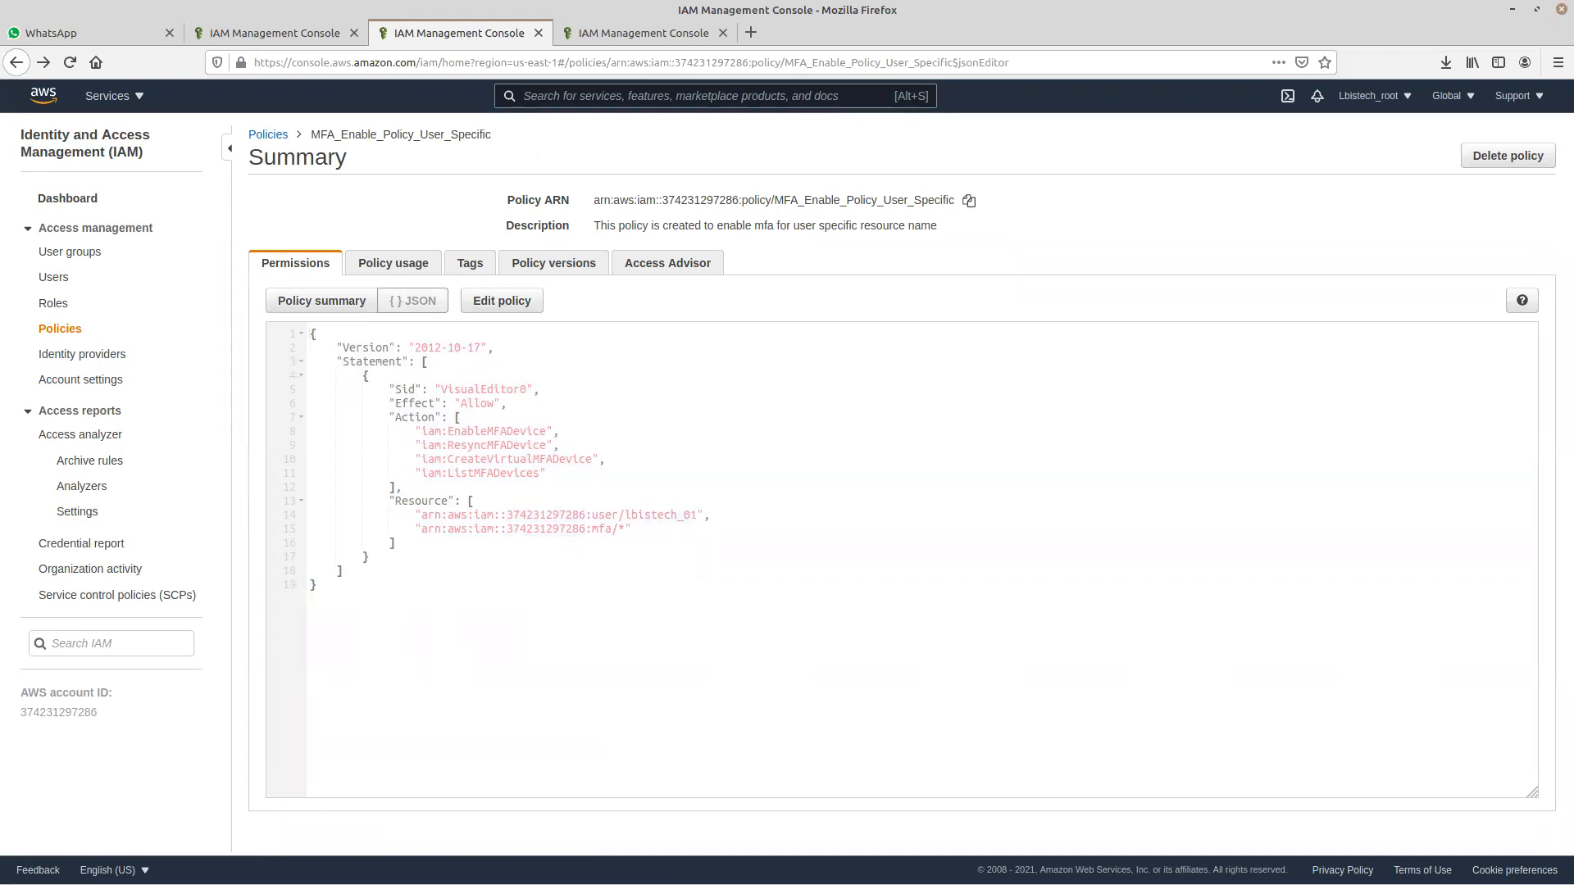
pyautogui.moveTo(343, 571); pyautogui.dragTo(230, 273)
pyautogui.click(465, 599)
# Paint a light-blue tick on Unsaved Image 2 in Pinta, then close Pinta without saving.
pyautogui.hotkey('alt', 'Tab')
pyautogui.click(271, 116)
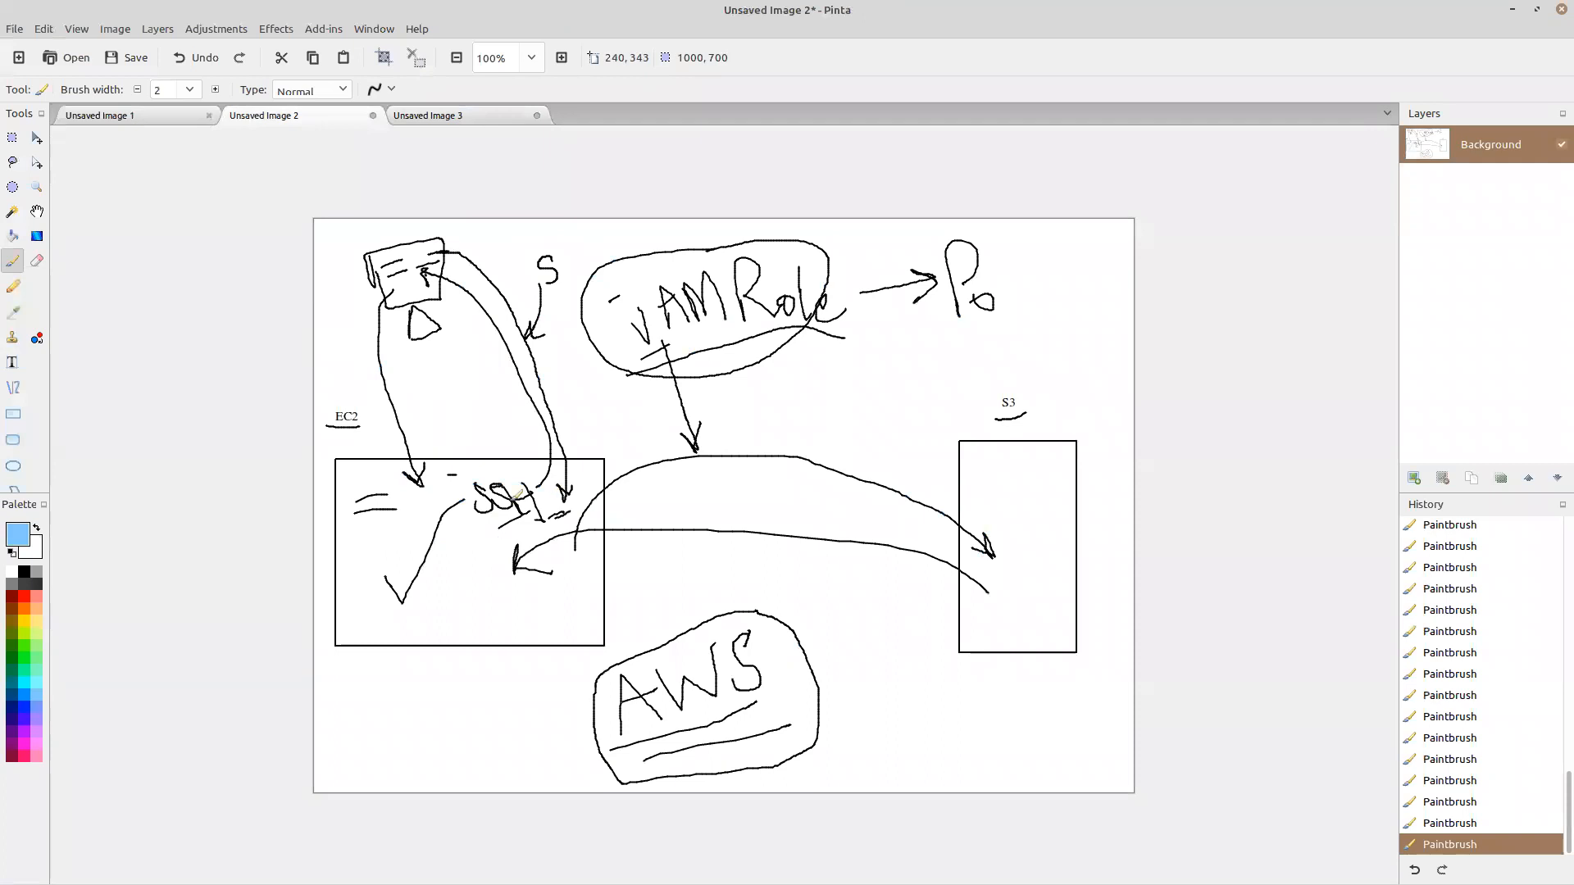
pyautogui.moveTo(691, 572); pyautogui.dragTo(756, 513)
pyautogui.click(1562, 9)
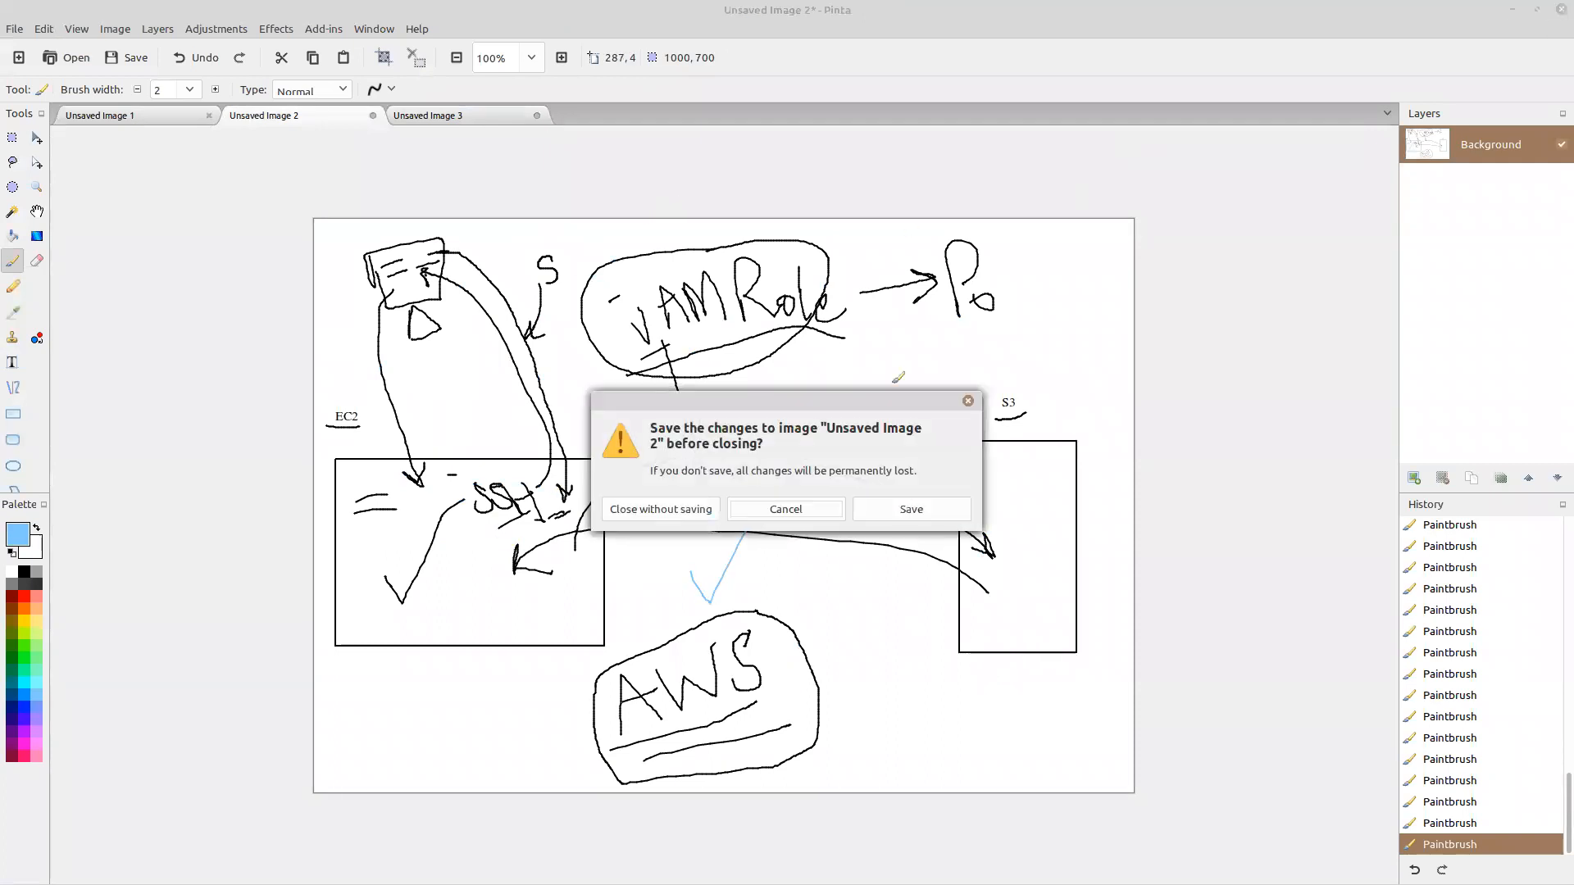
pyautogui.click(690, 509)
pyautogui.click(691, 509)
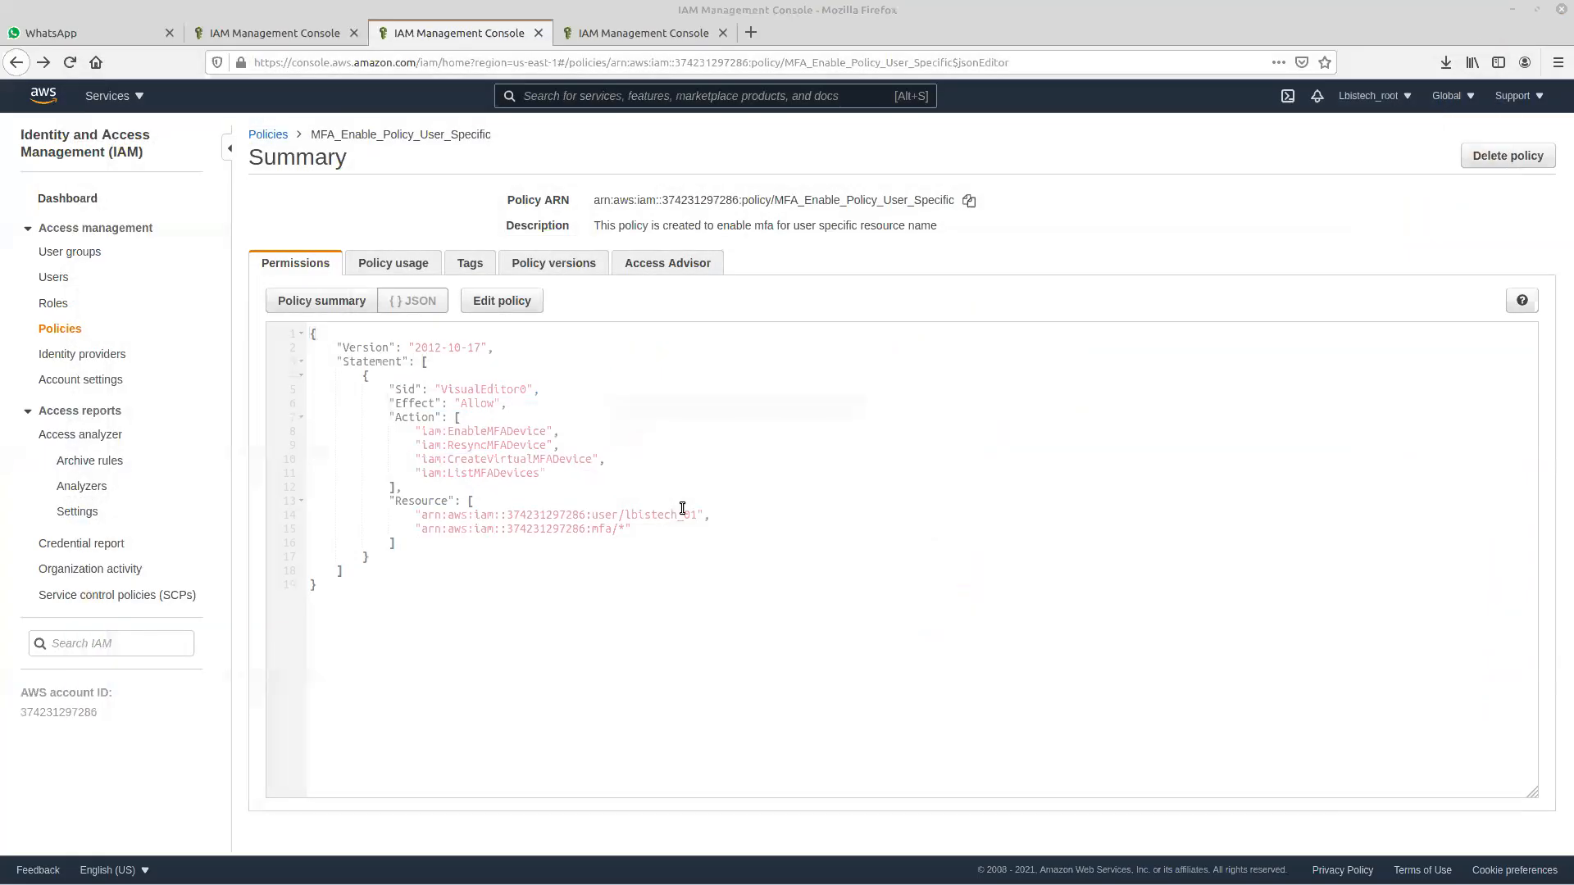